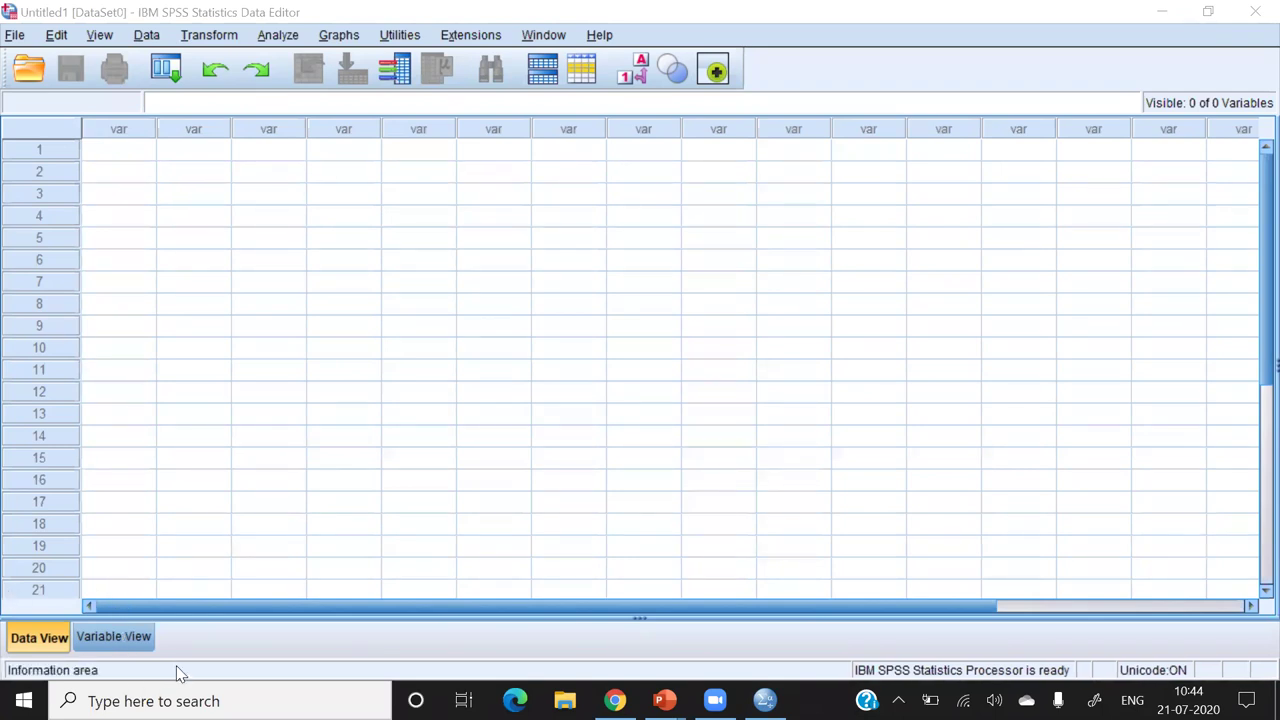
- Compare the empty Data View with Variable View and examine the attribute columns that define a variable
left_click(97, 639)
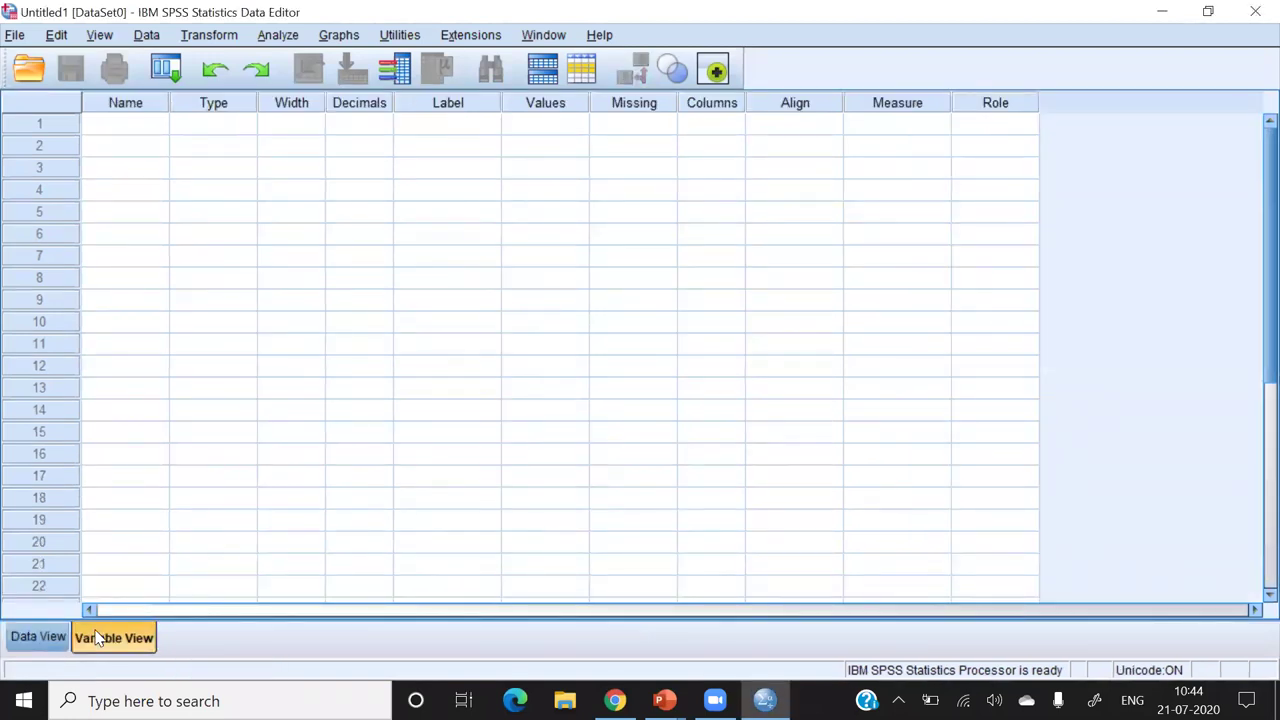
left_click(32, 648)
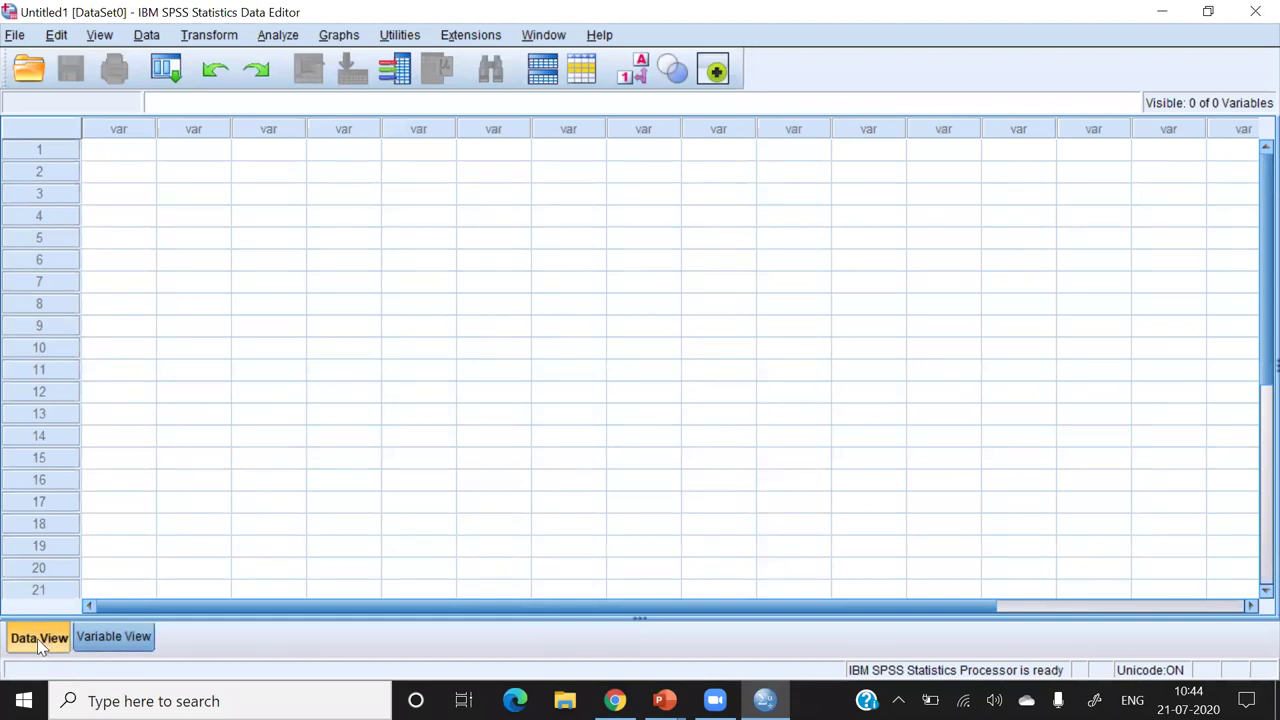
left_click(92, 637)
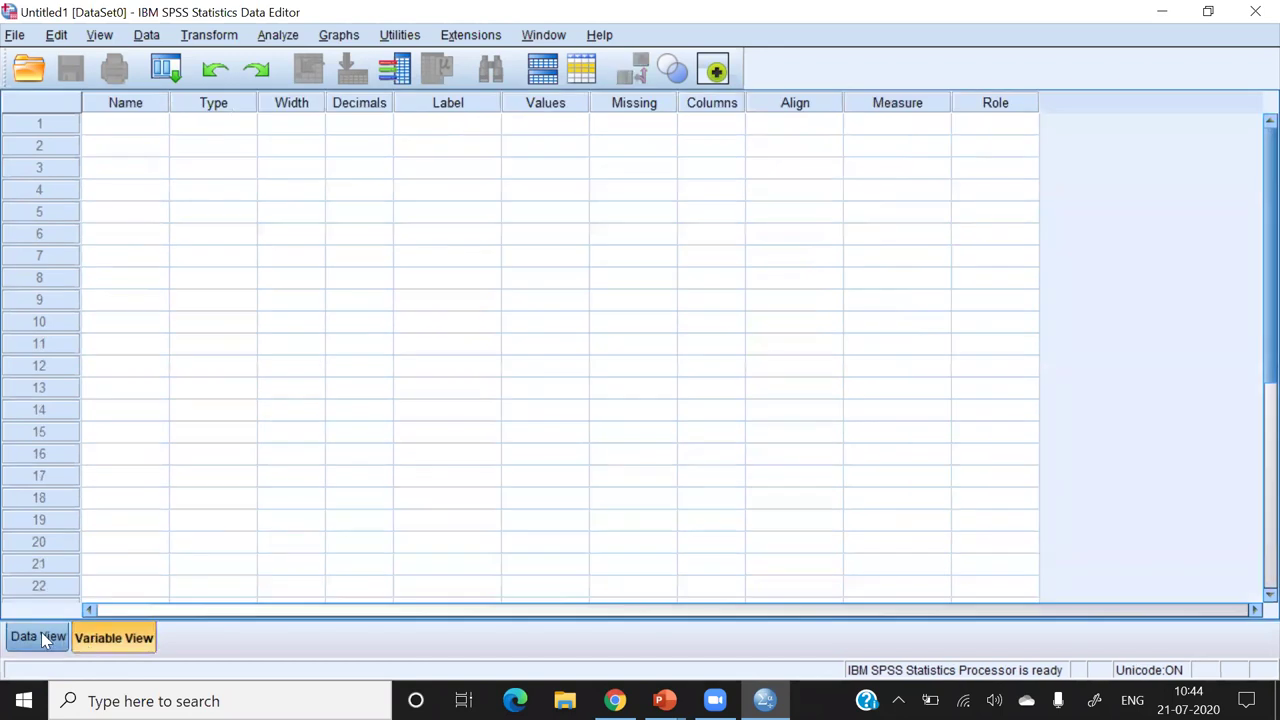
left_click(41, 637)
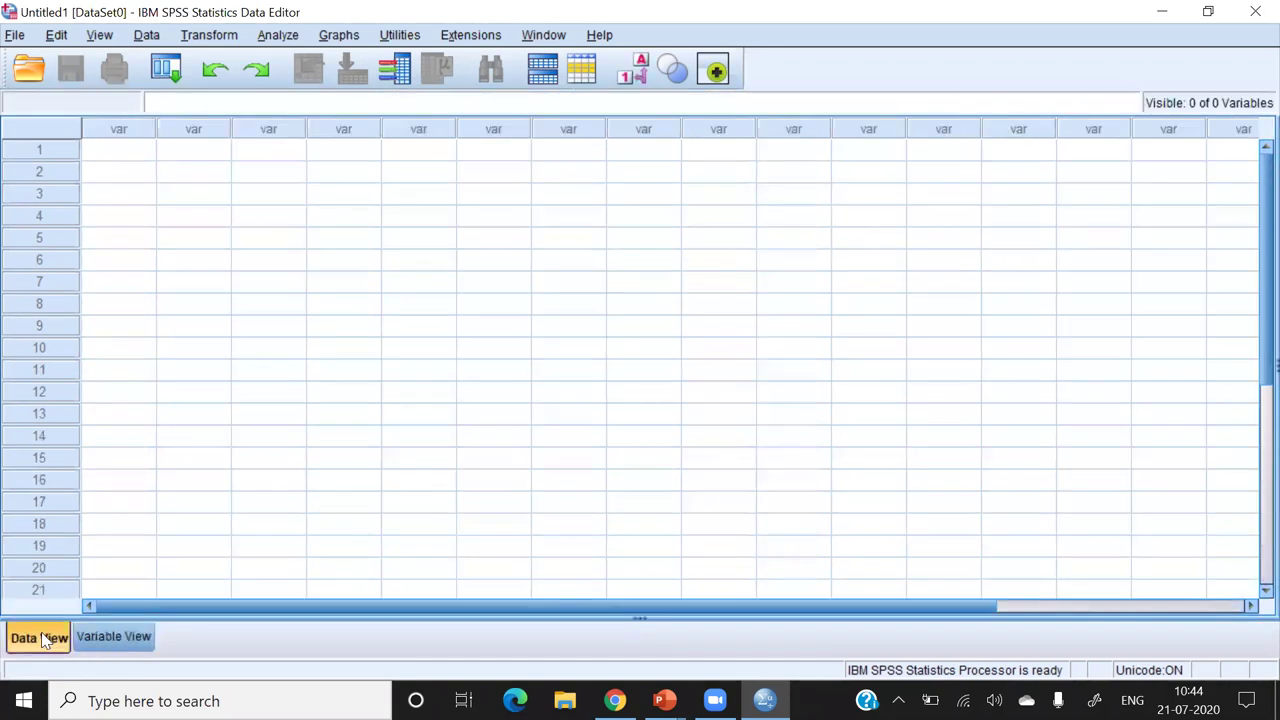
left_click(105, 640)
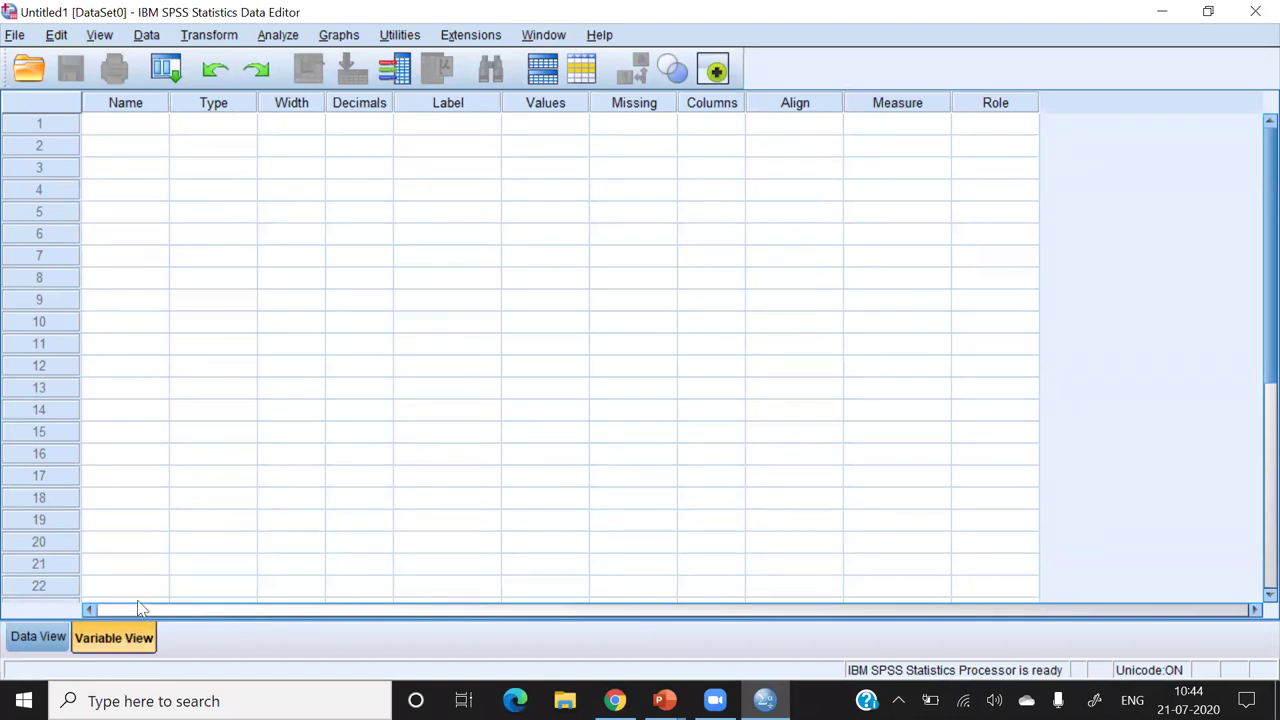
left_click(127, 108)
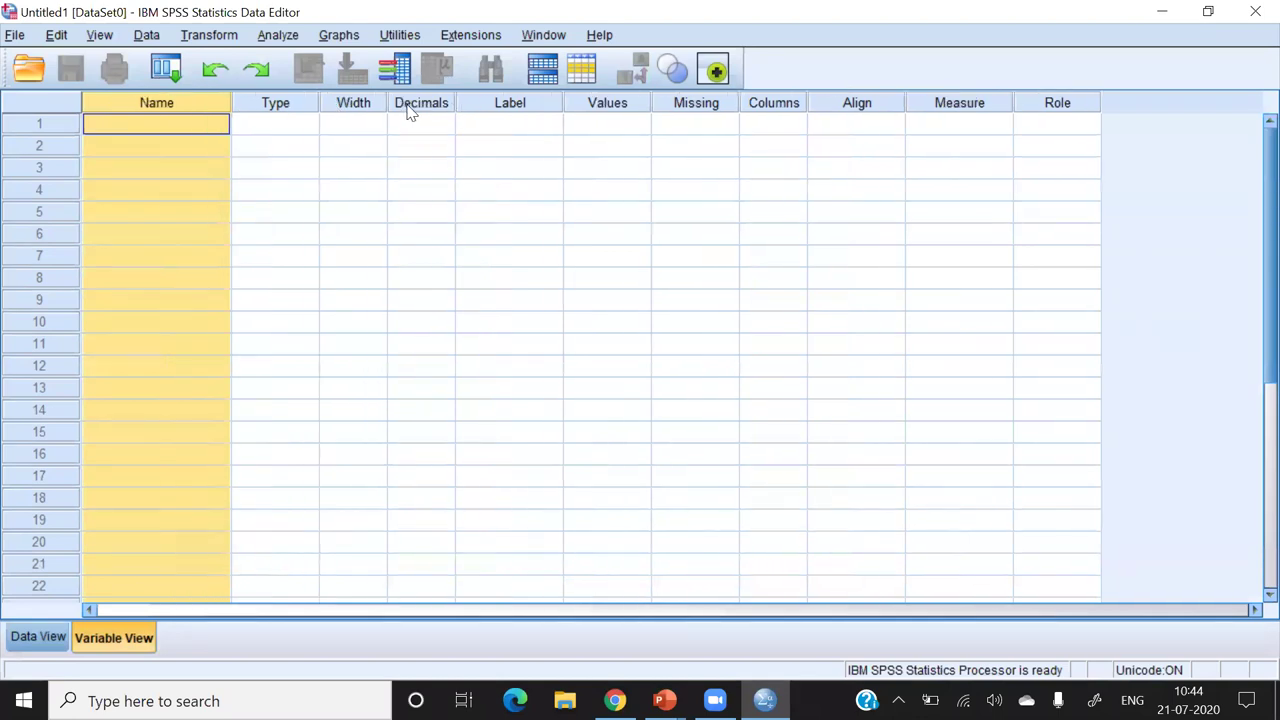
left_click(440, 106)
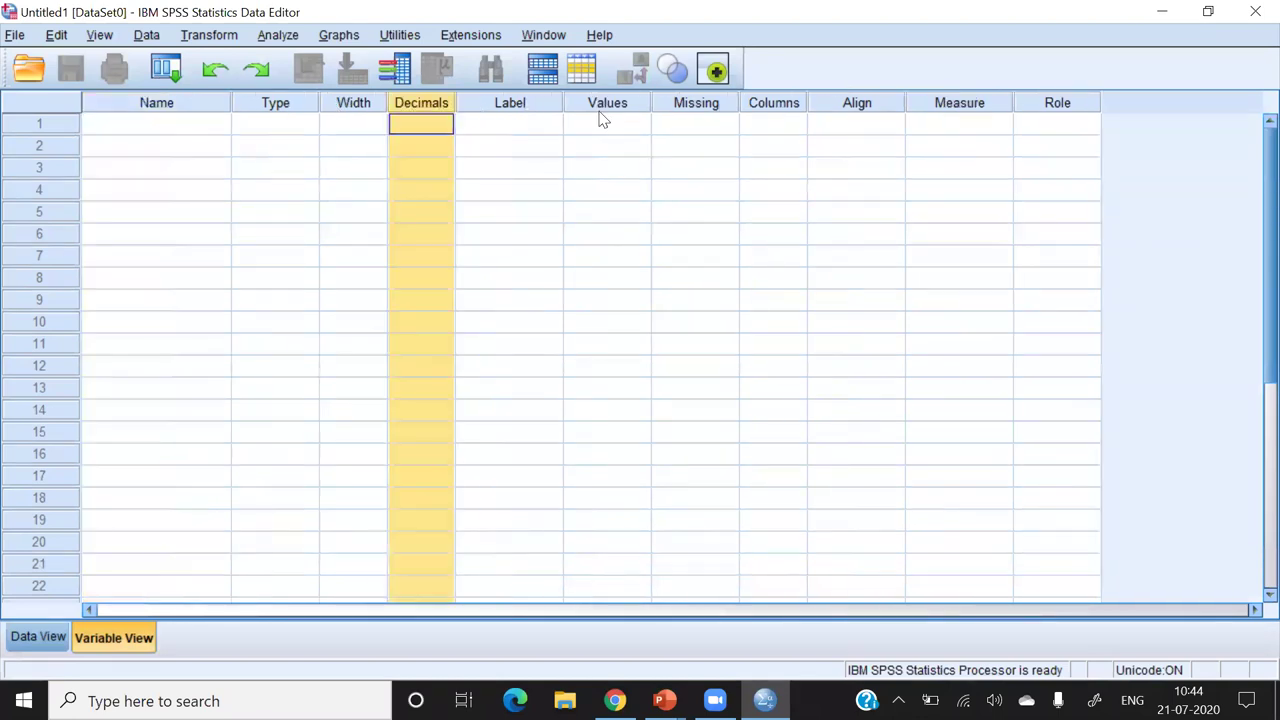
key("Right")
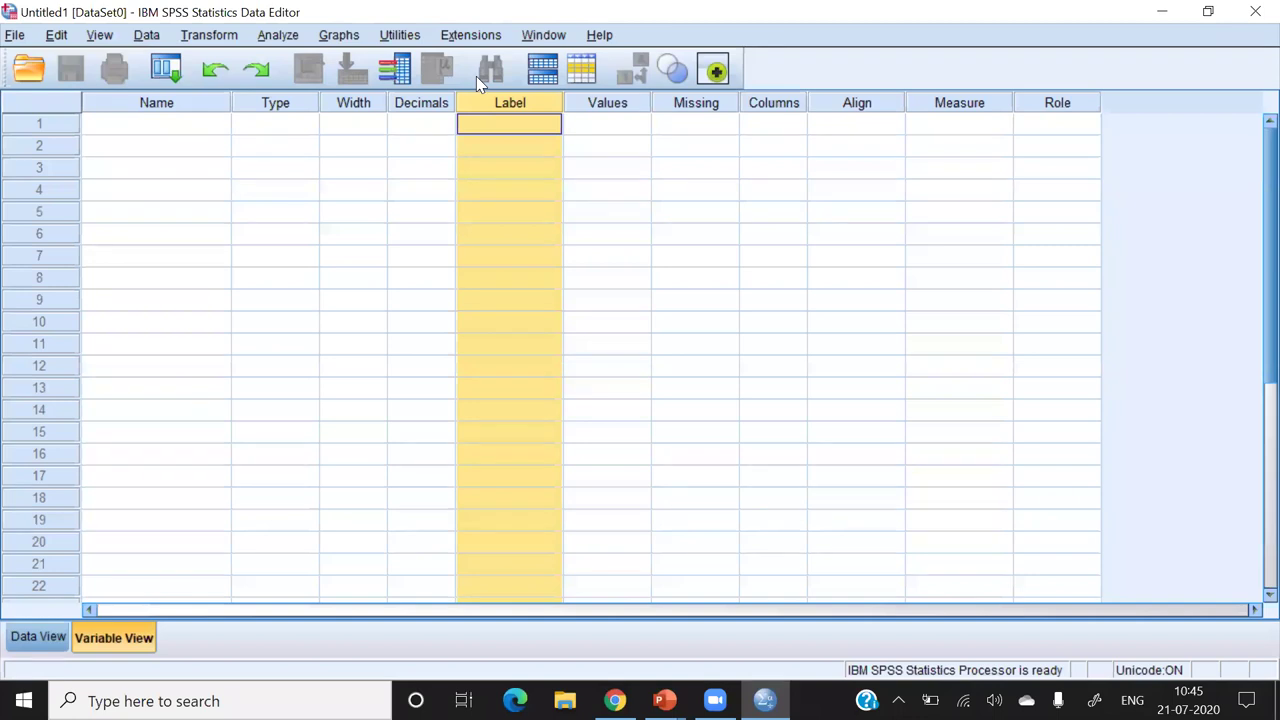
- Look through the available analysis procedures, including Loglinear, General Linear Model and Generalized Linear Models
left_click(280, 36)
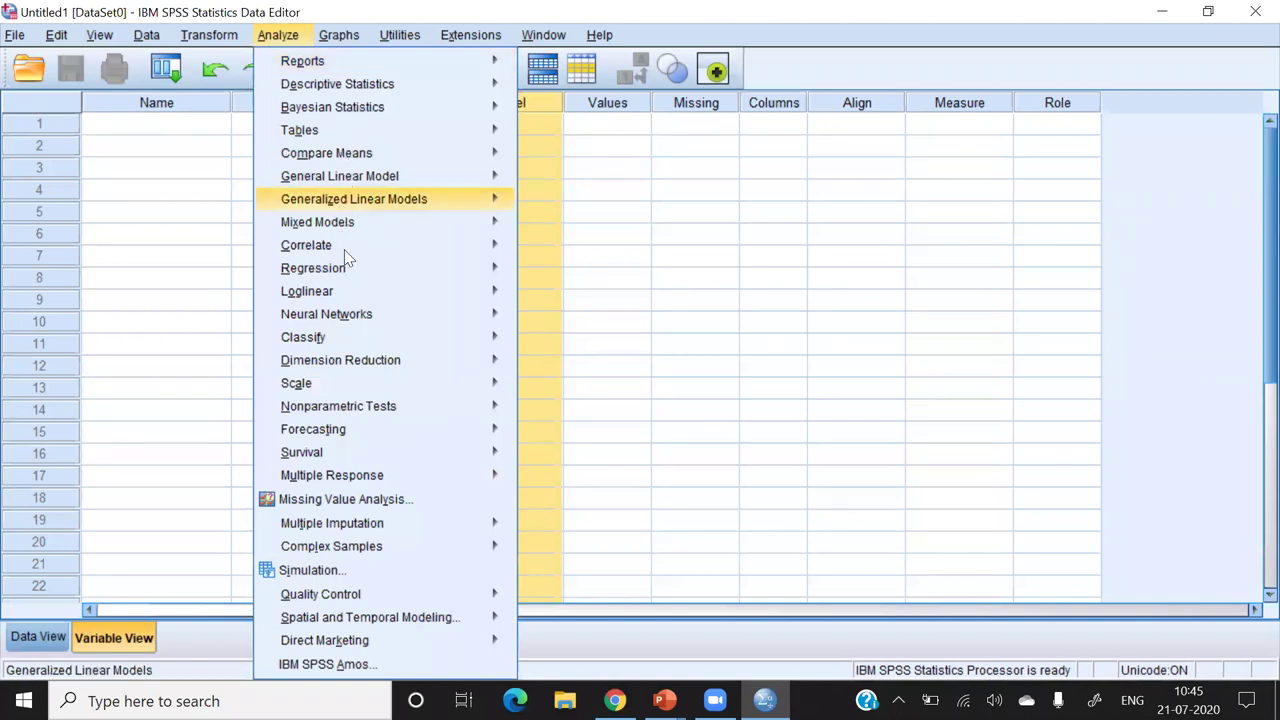
mouse_move(350, 285)
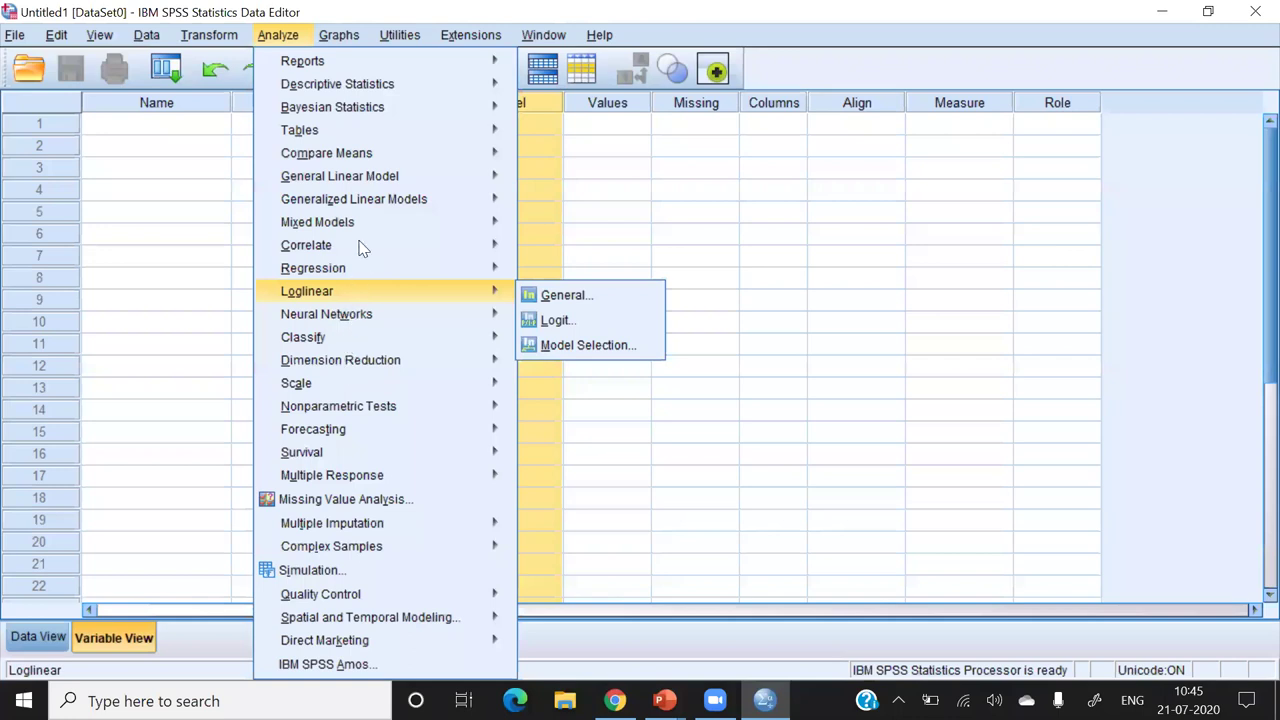
key("Down")
key("Down")
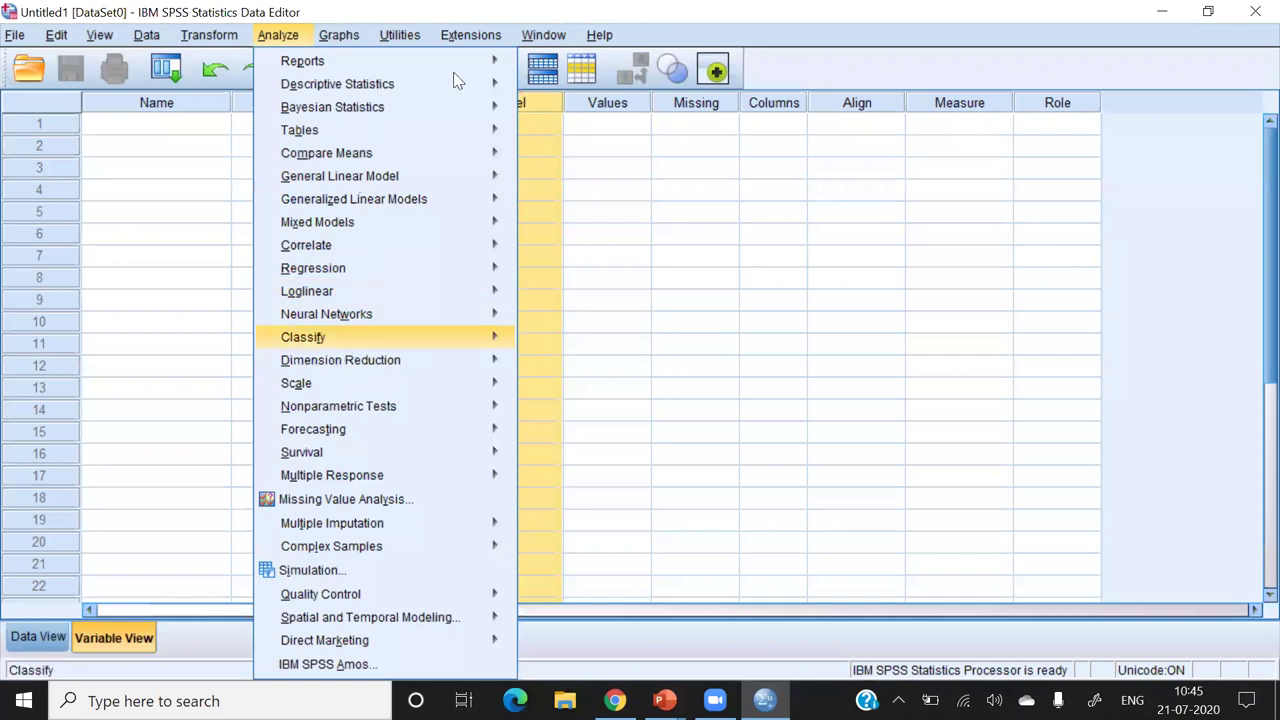
key("Up")
key("Up")
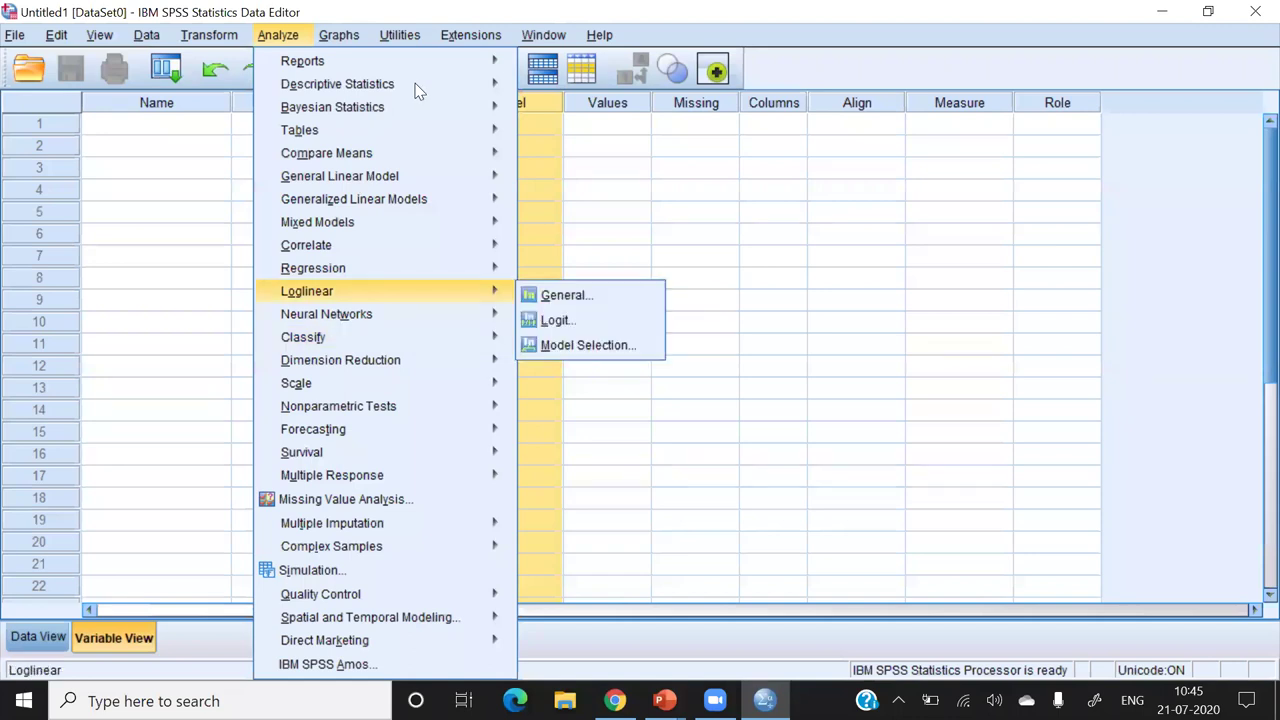
key("Up")
key("Up")
key("Up")
key("Up")
key("Up")
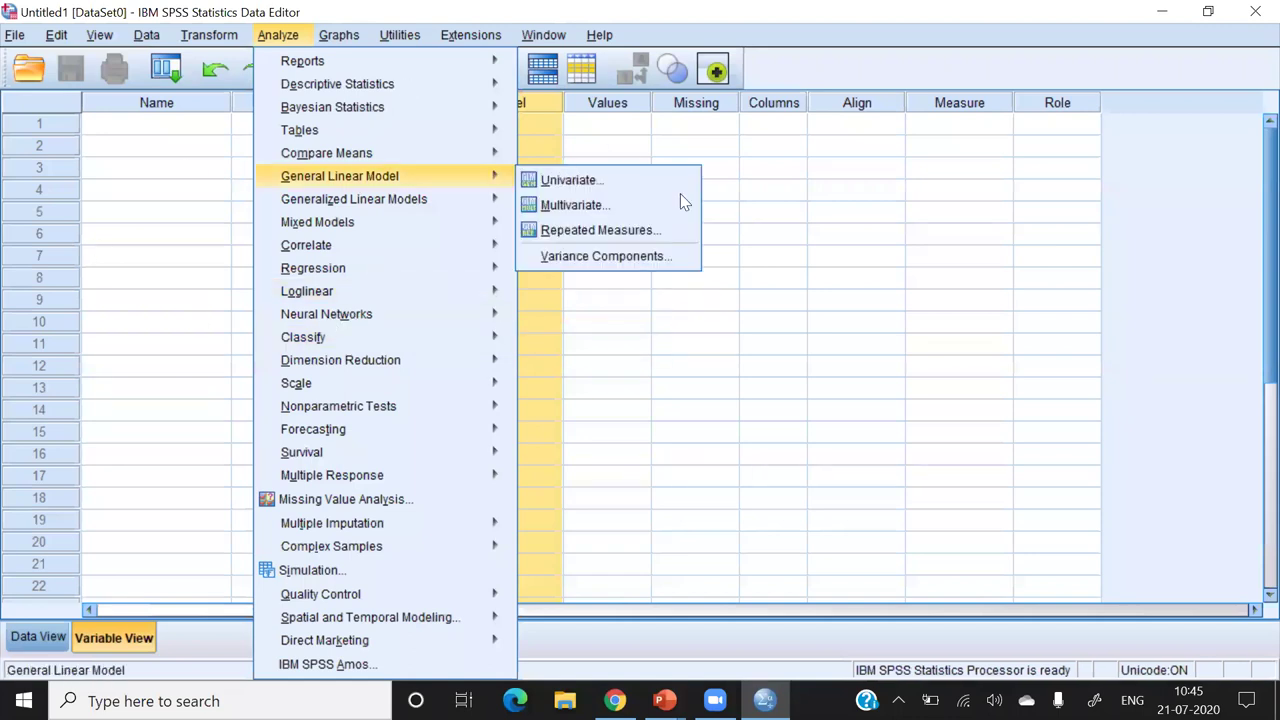
key("Down")
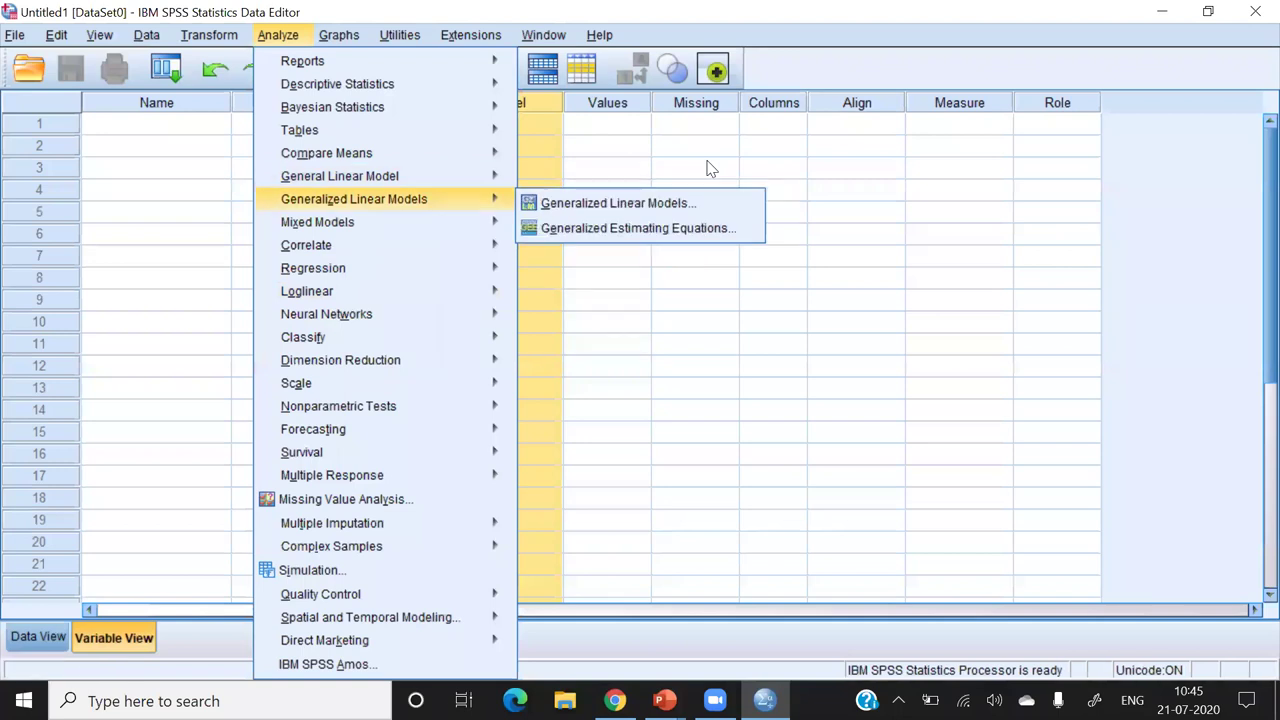
left_click(710, 168)
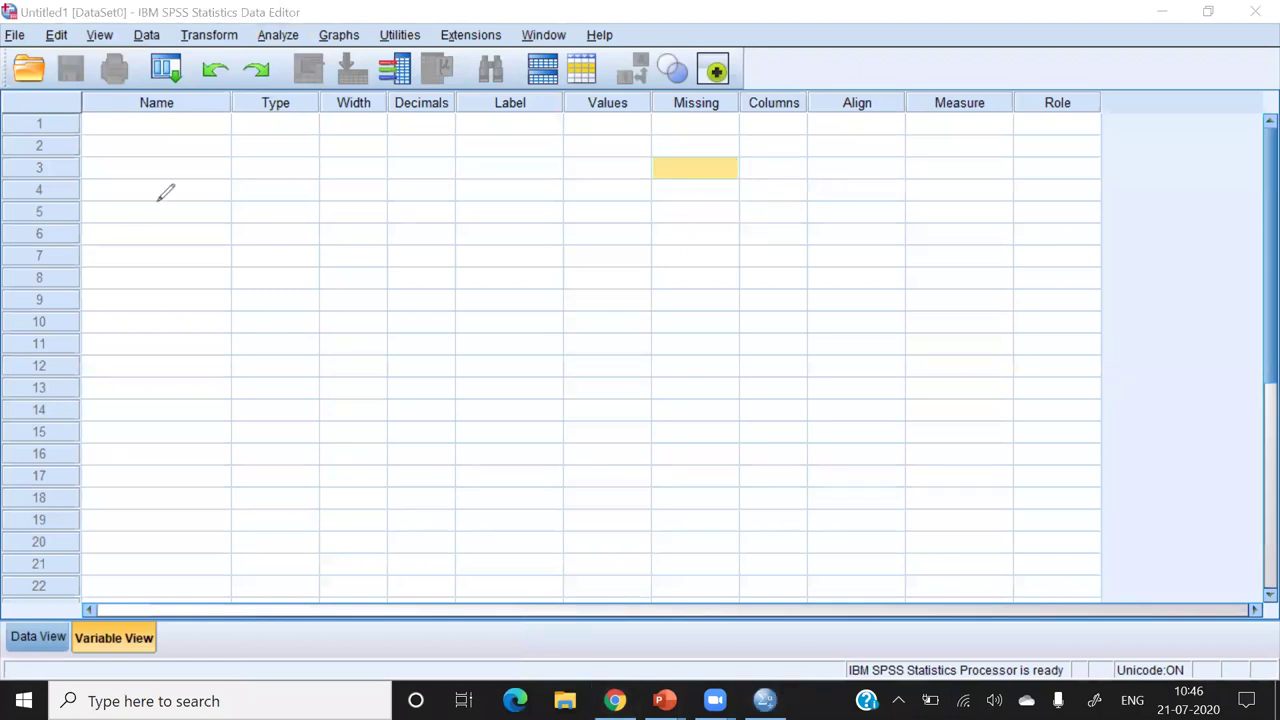
- Handwrite the heading "Qualitative :" in red ink over the upper part of the empty variable grid
left_click_drag(150, 208, 178, 312)
left_click_drag(193, 252, 231, 295)
left_click_drag(252, 252, 258, 296)
left_click_drag(280, 200, 272, 294)
left_click_drag(298, 242, 296, 292)
mouse_move(320, 204)
left_mouse_down()
mouse_move(316, 238)
mouse_move(360, 292)
left_mouse_up()
mouse_move(400, 202)
left_mouse_down()
mouse_move(452, 262)
mouse_move(440, 262)
mouse_move(479, 281)
left_mouse_up()
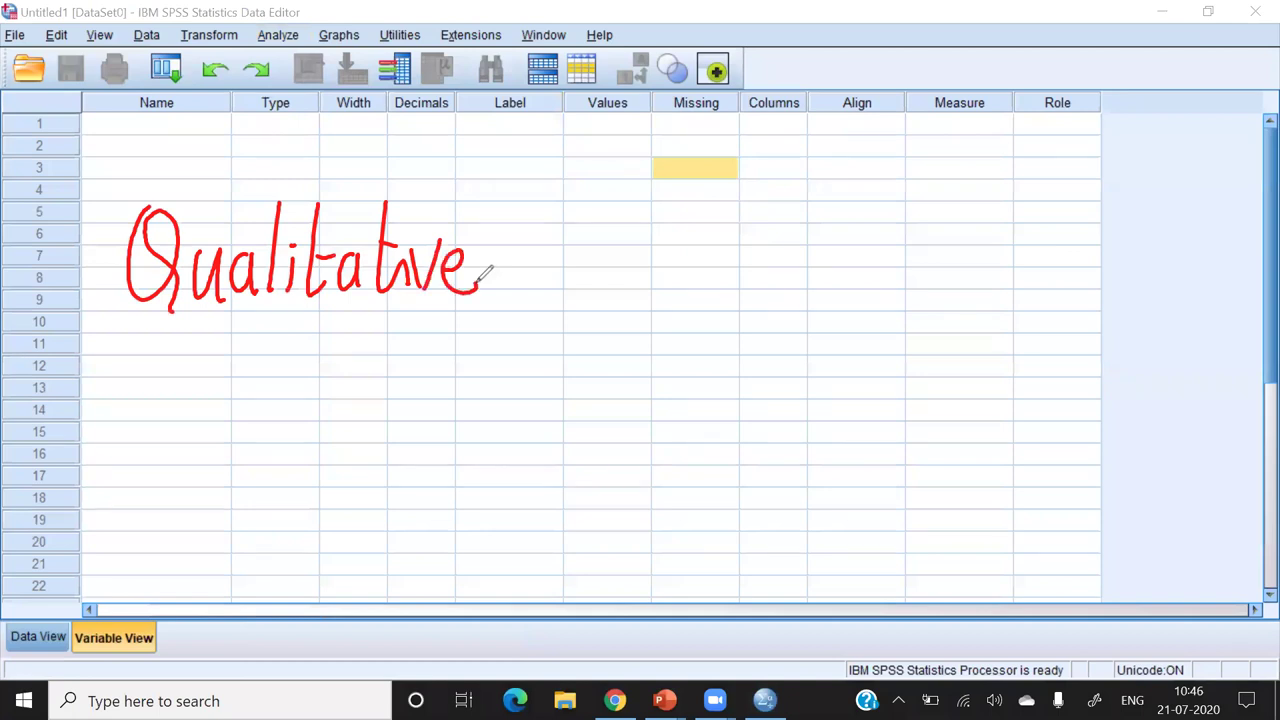
left_click(546, 259)
- Handwrite the labels "Name :" and "Company :" beneath the heading, with sample first names beside "Name"
mouse_move(262, 408)
left_mouse_down()
mouse_move(298, 400)
mouse_move(313, 332)
left_mouse_up()
mouse_move(330, 368)
left_mouse_down()
mouse_move(333, 400)
mouse_move(405, 393)
left_mouse_up()
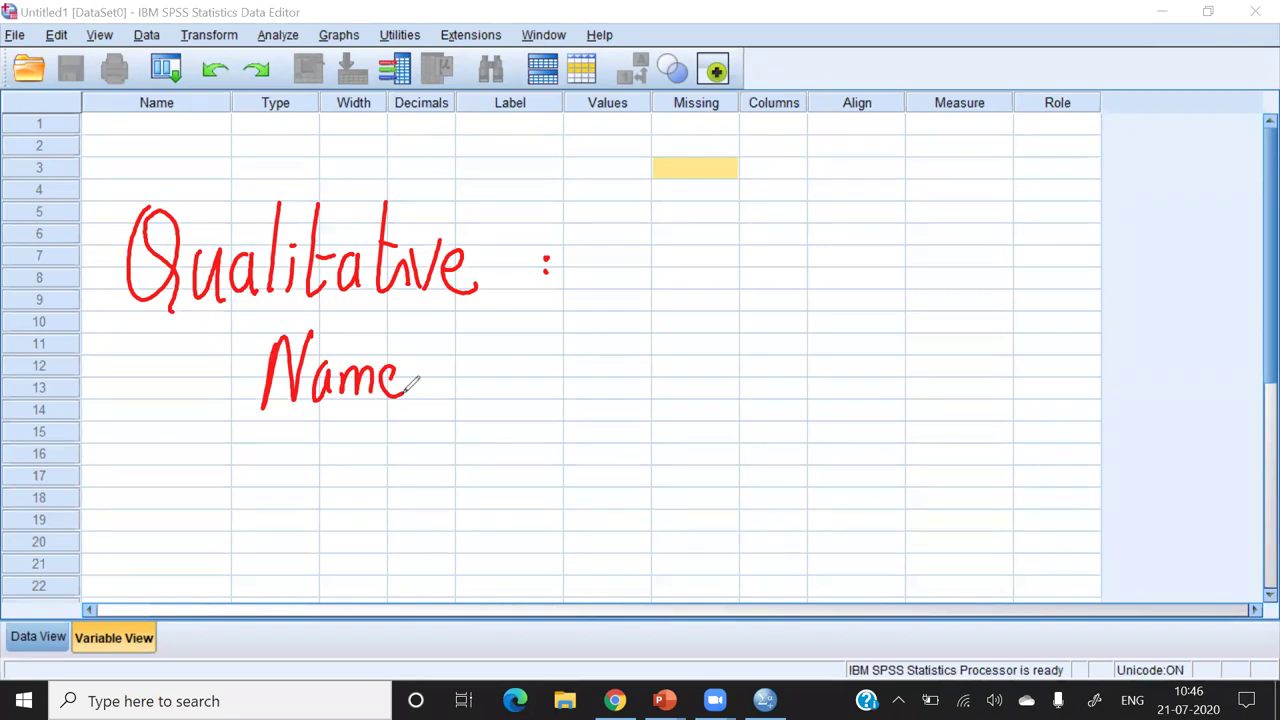
left_click(440, 370)
left_click(440, 384)
mouse_move(289, 428)
left_mouse_down()
mouse_move(292, 470)
mouse_move(312, 448)
left_mouse_up()
mouse_move(320, 462)
left_mouse_down()
mouse_move(323, 437)
mouse_move(360, 462)
left_mouse_up()
left_click_drag(364, 442, 366, 494)
left_click_drag(366, 446, 384, 458)
mouse_move(392, 440)
left_mouse_down()
mouse_move(458, 462)
mouse_move(436, 520)
left_mouse_up()
left_click(489, 437)
left_click(487, 460)
left_click_drag(501, 443, 491, 449)
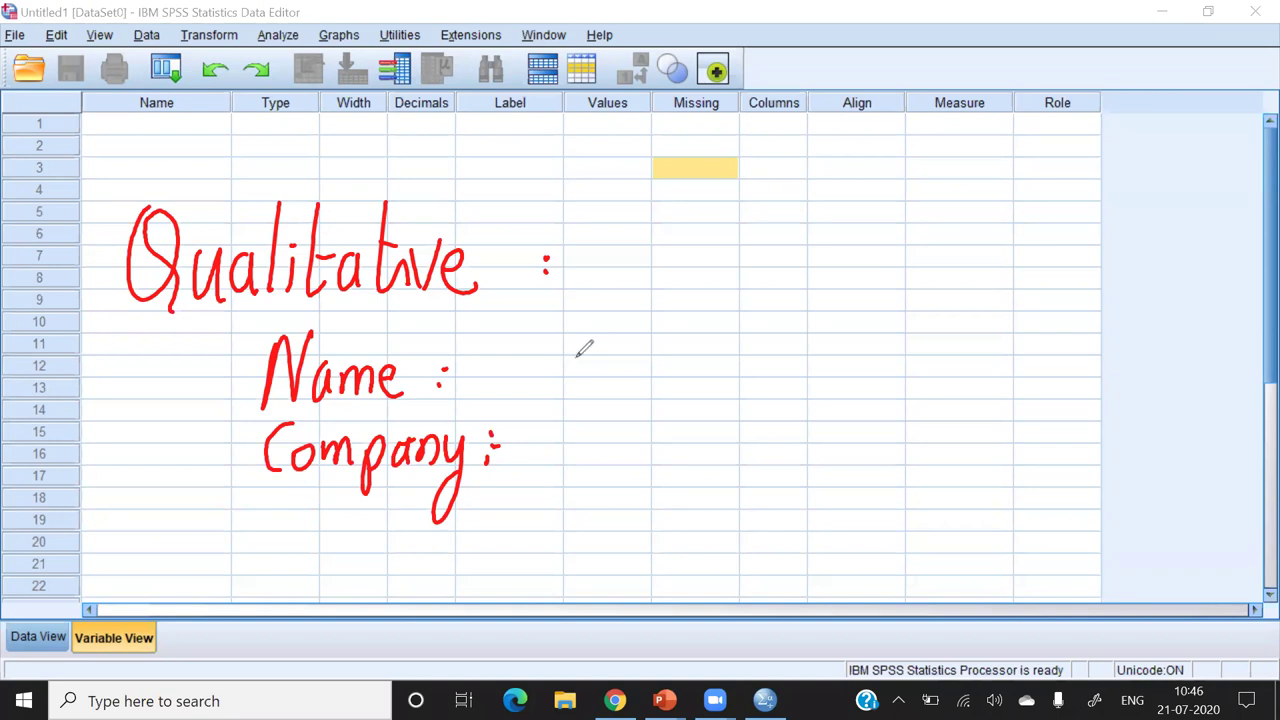
mouse_move(528, 344)
left_mouse_down()
mouse_move(524, 378)
mouse_move(544, 364)
mouse_move(617, 382)
left_mouse_up()
mouse_move(650, 324)
left_mouse_down()
mouse_move(786, 360)
mouse_move(934, 350)
mouse_move(922, 362)
left_mouse_up()
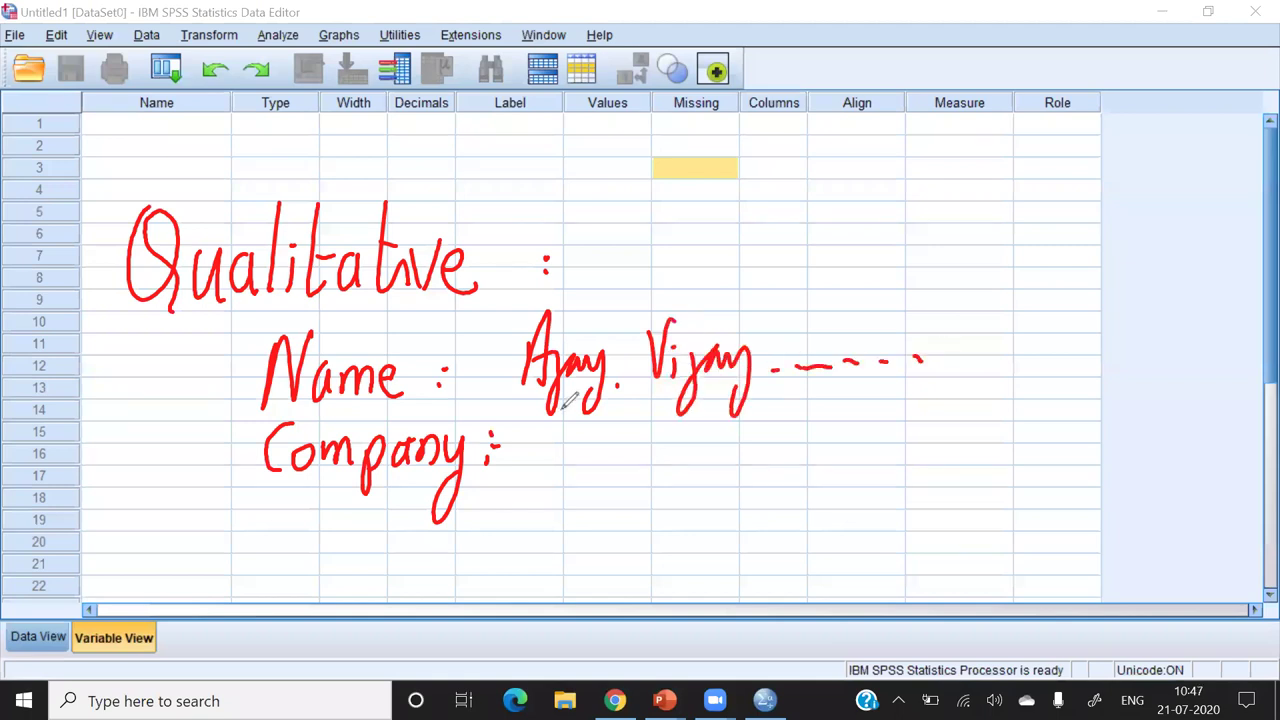
- Handwrite the examples Reliance, HUL and HDFC beside the "Company" label, and erase all ink from the screen
mouse_move(540, 436)
left_mouse_down()
mouse_move(566, 488)
mouse_move(690, 484)
left_mouse_up()
left_click(613, 463)
left_click_drag(710, 468, 707, 488)
left_click_drag(750, 428, 748, 480)
mouse_move(752, 452)
left_mouse_down()
mouse_move(776, 450)
mouse_move(777, 482)
left_mouse_up()
left_click_drag(785, 440, 798, 442)
left_click(851, 470)
left_click_drag(806, 440, 848, 482)
mouse_move(868, 422)
left_mouse_down()
mouse_move(866, 467)
mouse_move(884, 448)
left_mouse_up()
left_click_drag(880, 424, 878, 478)
left_click_drag(888, 430, 910, 476)
left_click_drag(912, 434, 932, 430)
left_click_drag(950, 436, 940, 472)
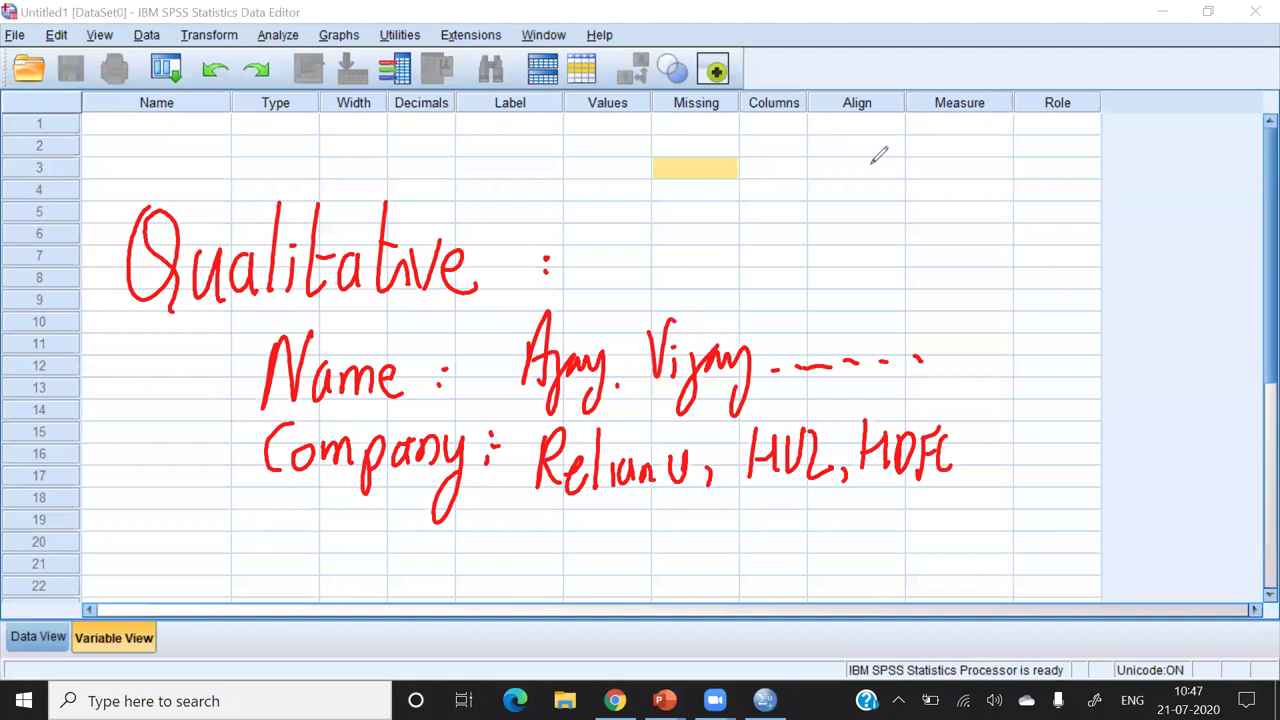
key("e")
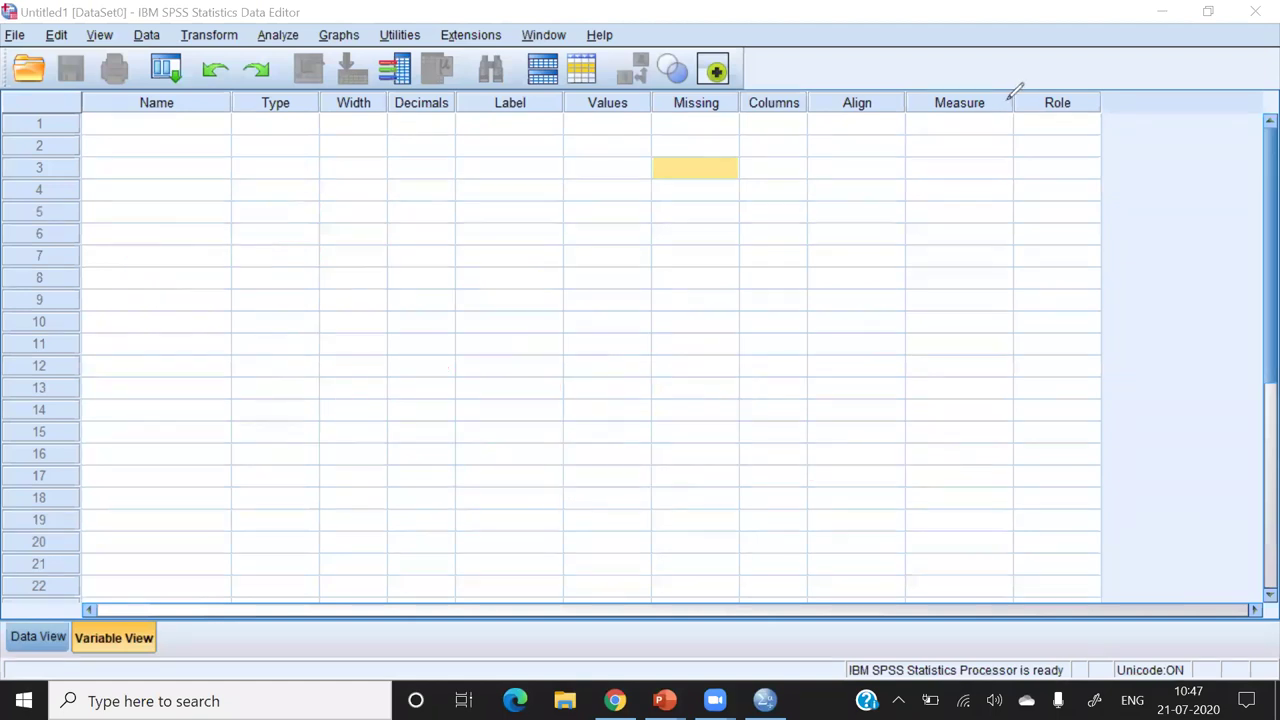
- Define the first variable in Variable View with the name Company
left_click(157, 125)
type("C")
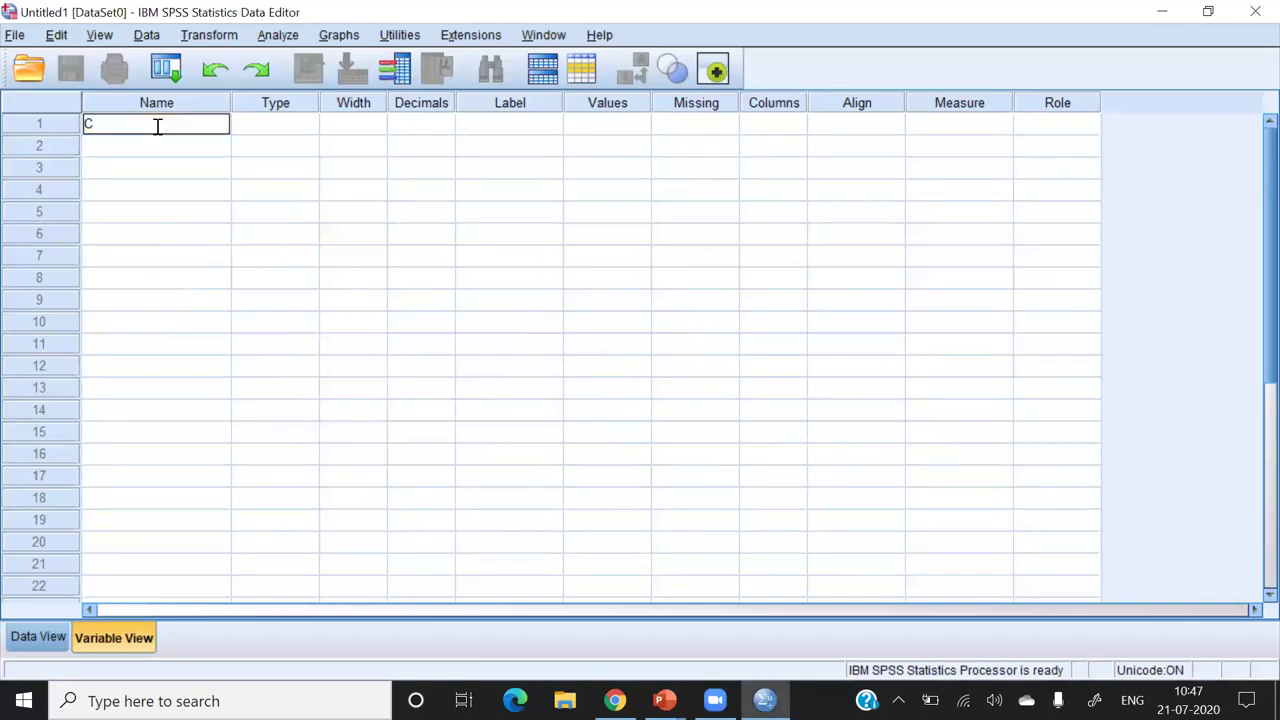
type("ompany")
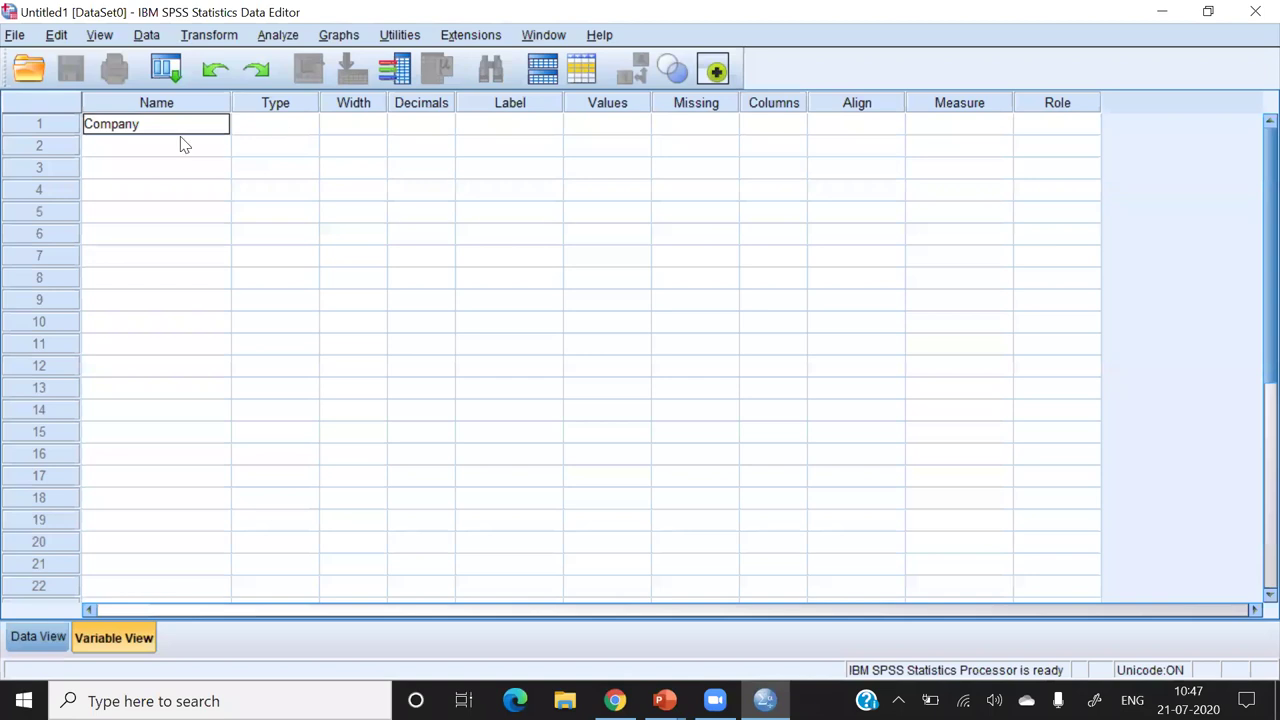
key("Return")
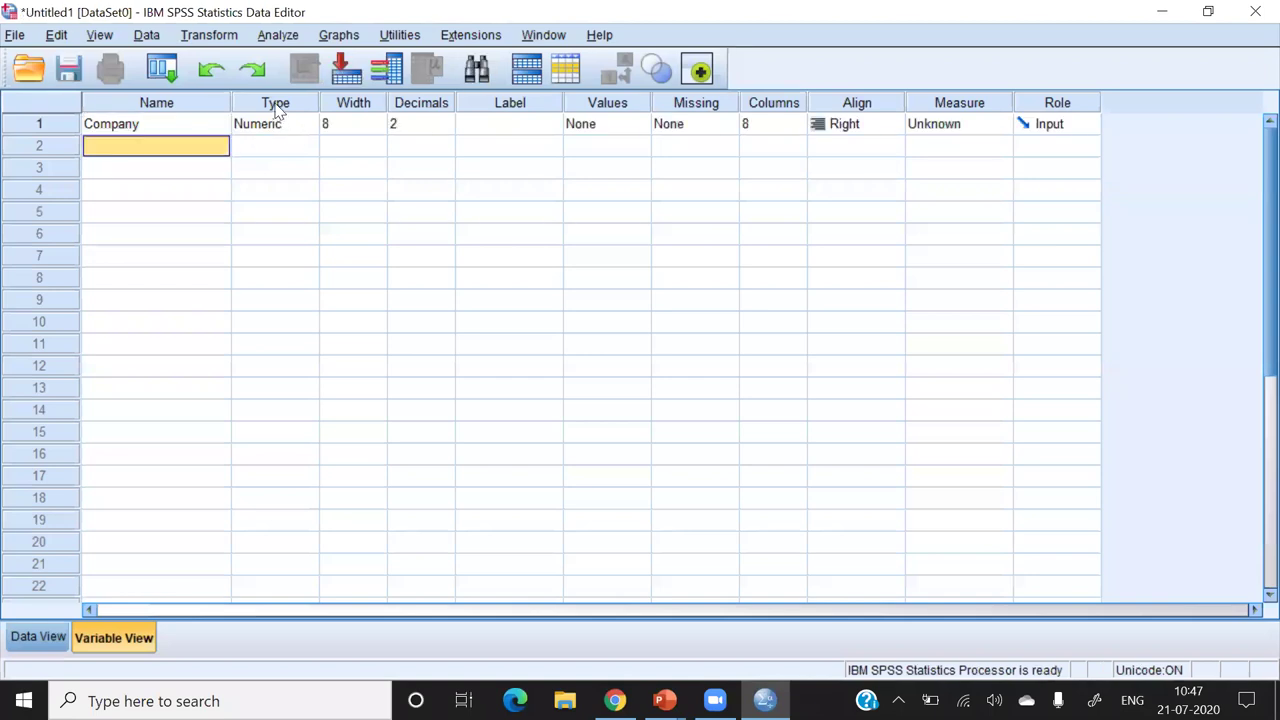
- Set the variable type of Company to String
left_click(277, 106)
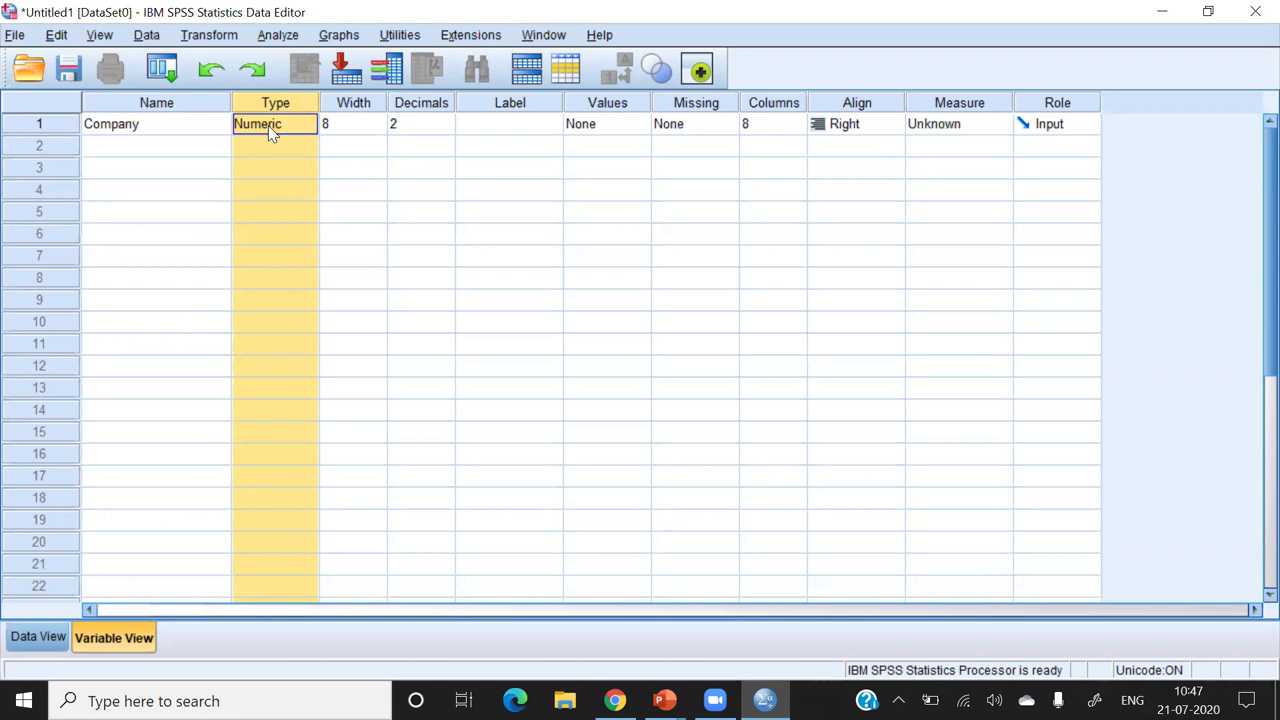
left_click(308, 125)
left_click(310, 125)
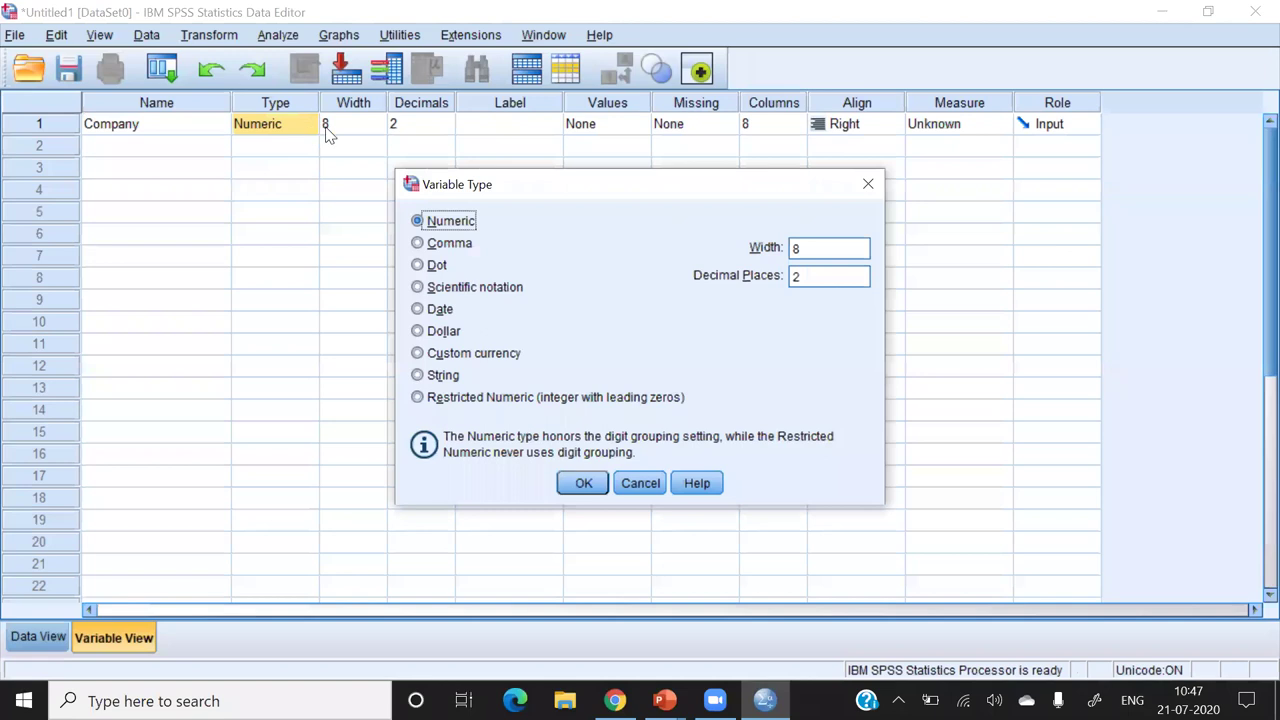
left_click(434, 380)
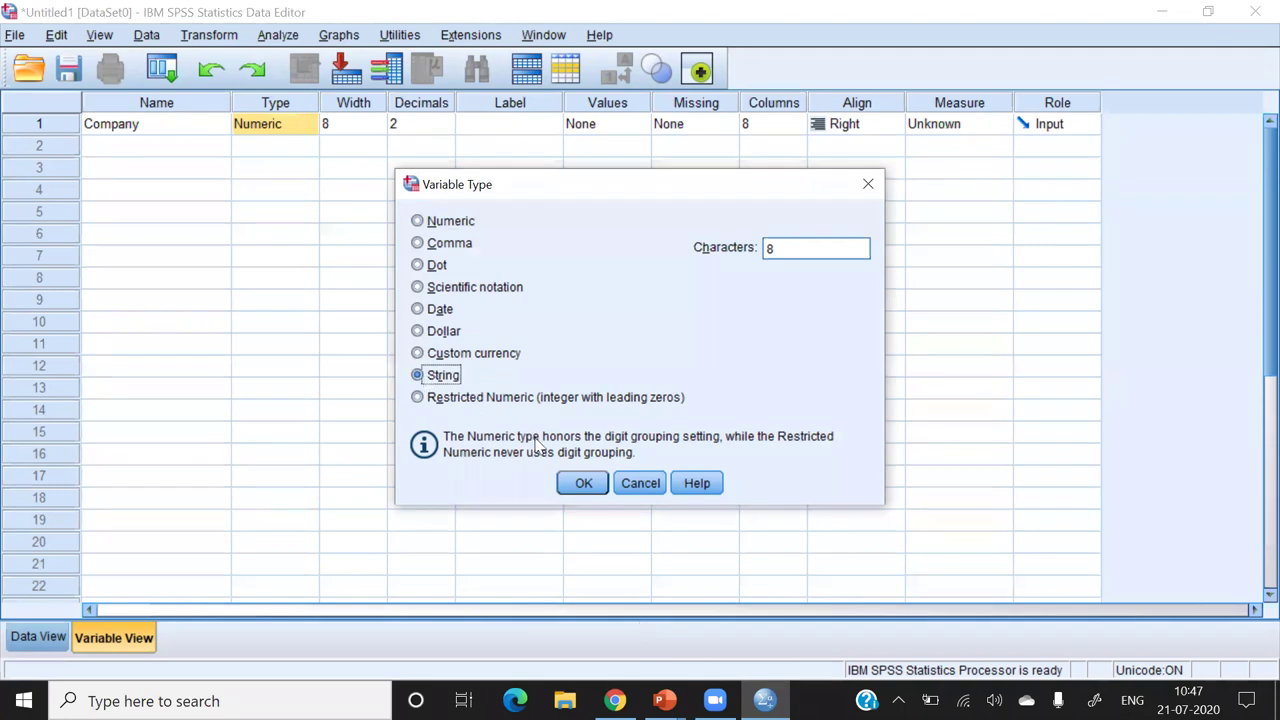
left_click(584, 484)
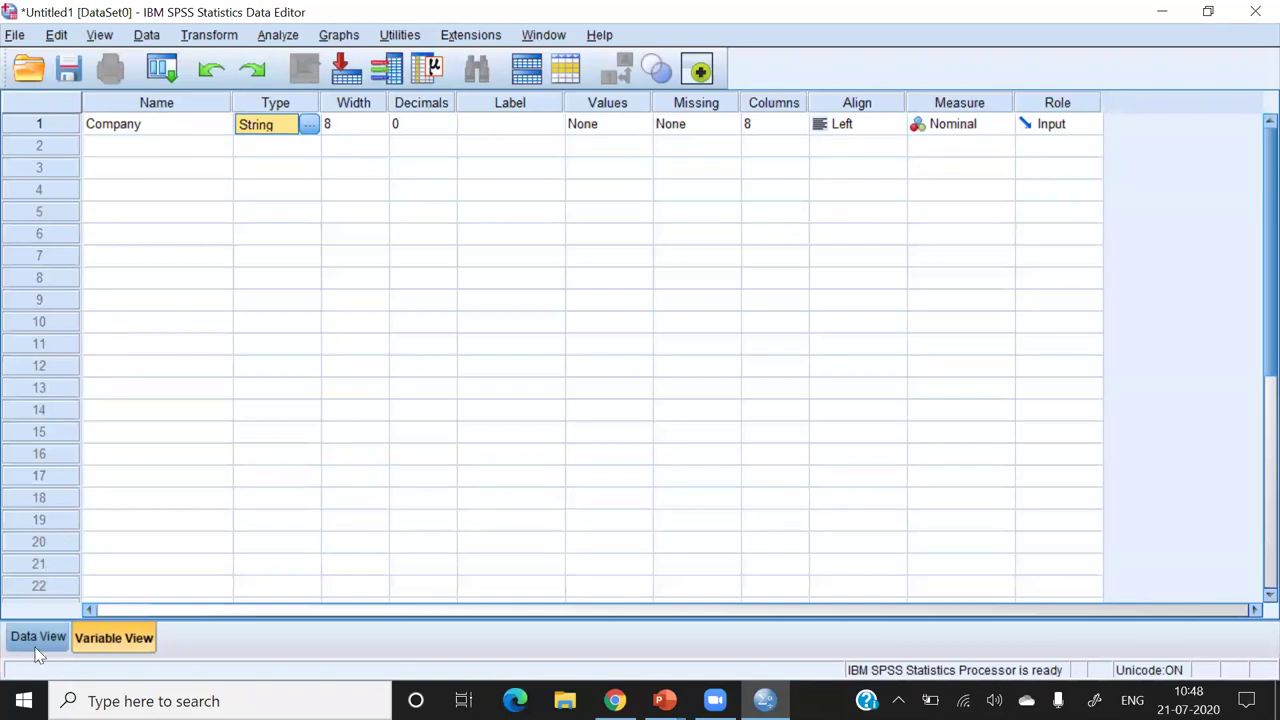
- In Data View, enter Reliance, HDFC, HUL and ONGC in rows 1 to 4 of the Company column
key("ctrl+t")
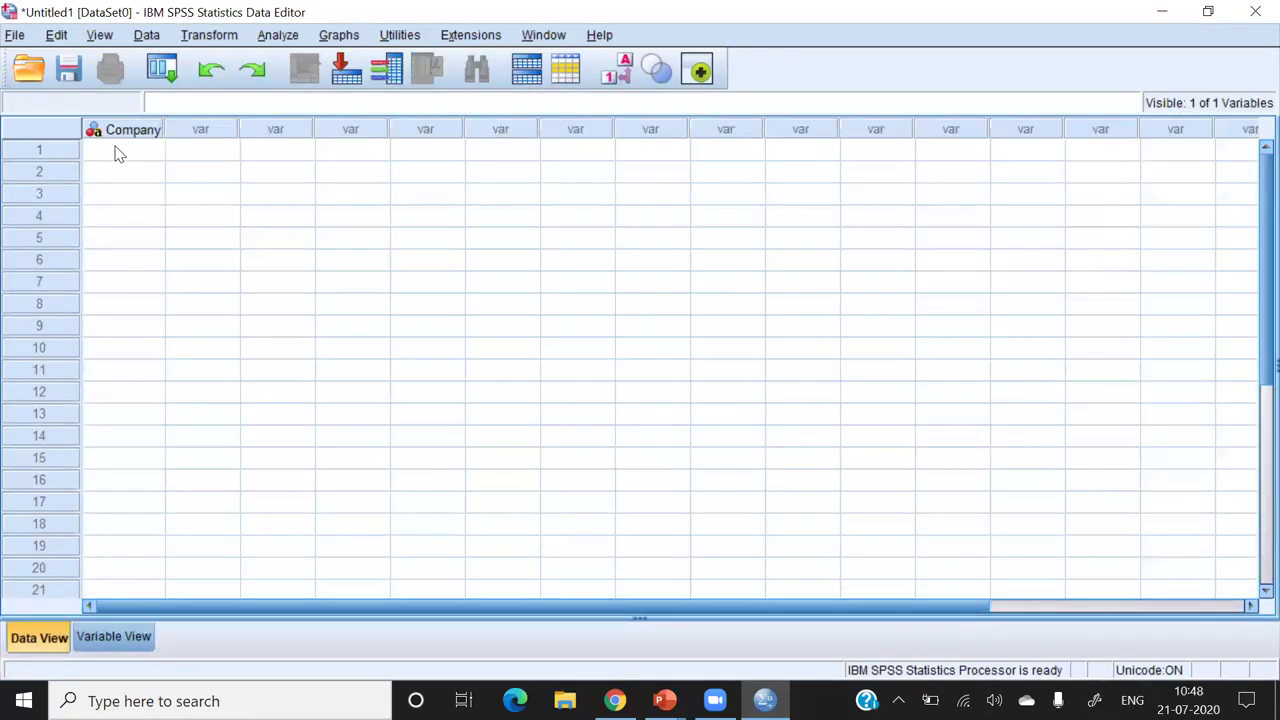
left_click(117, 152)
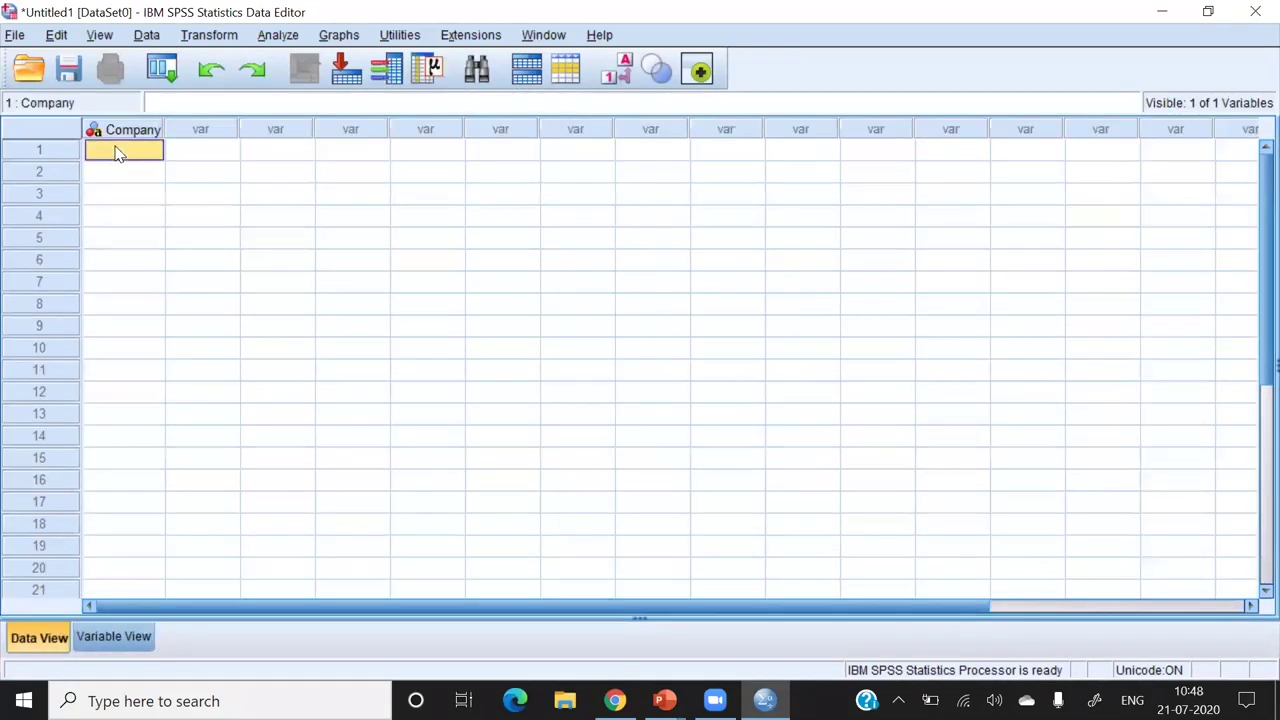
type("Reliance")
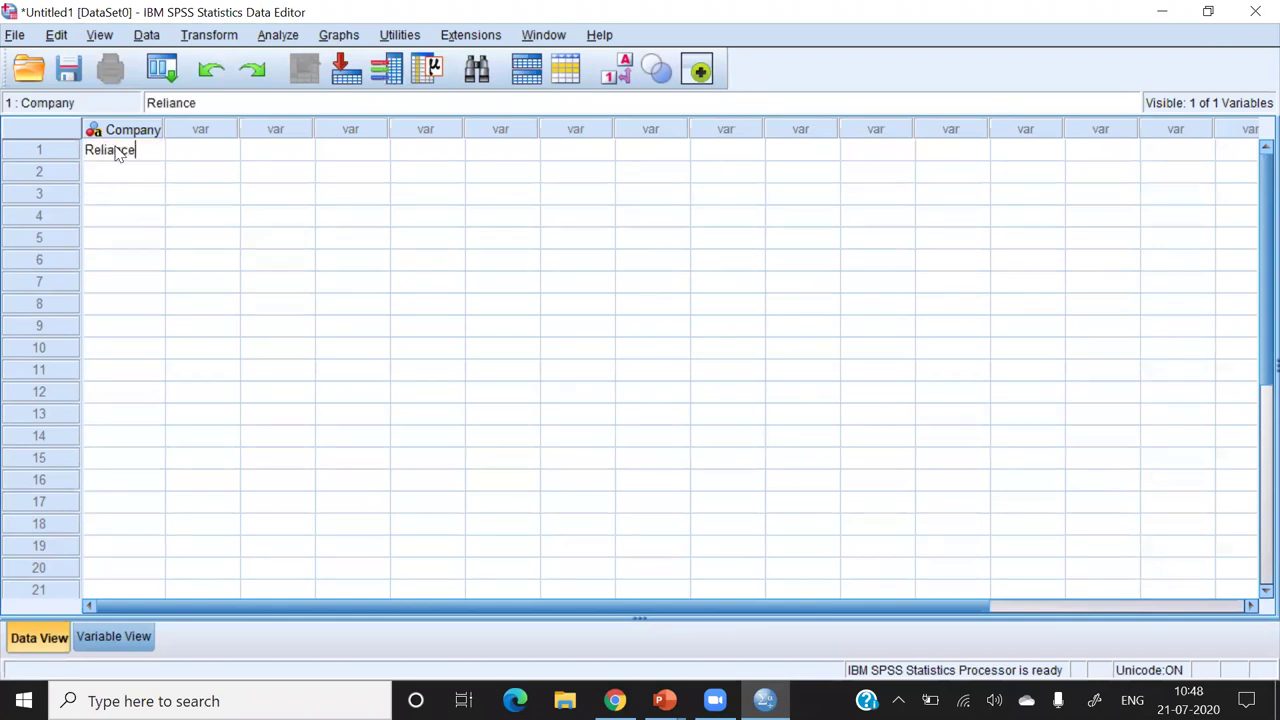
key("Return")
type("HDFC")
key("Return")
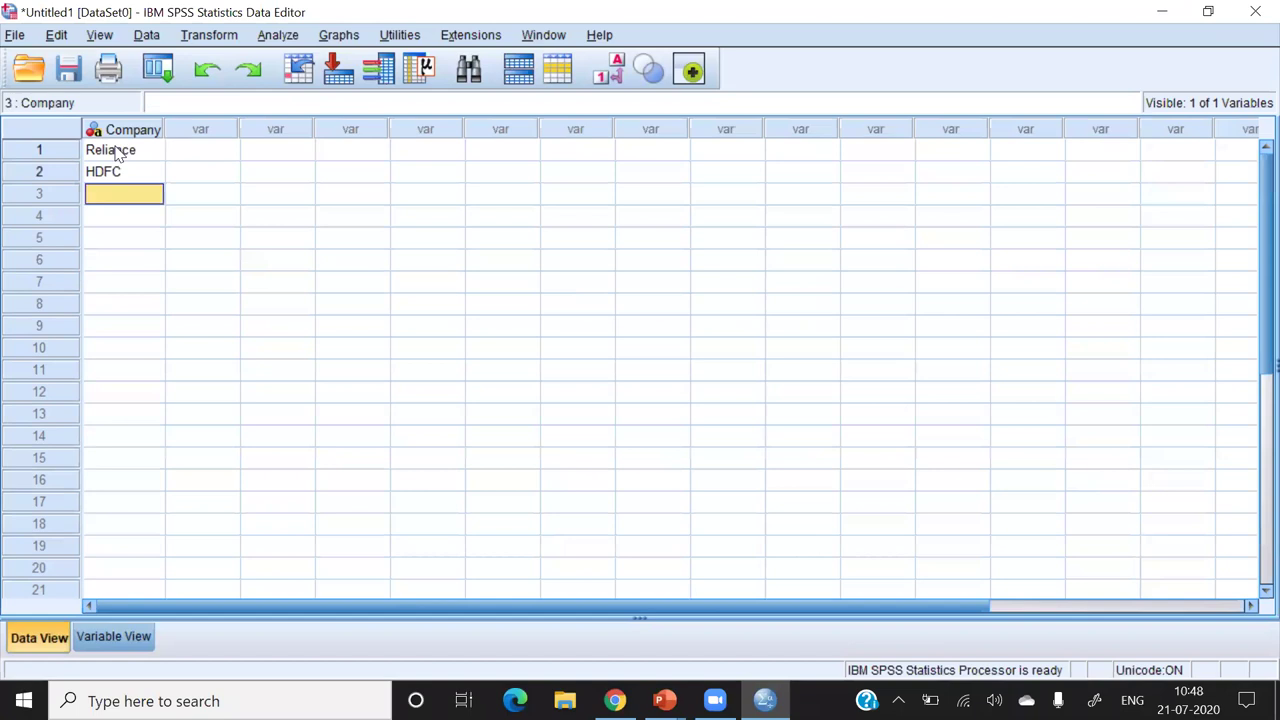
type("HUL")
key("Return")
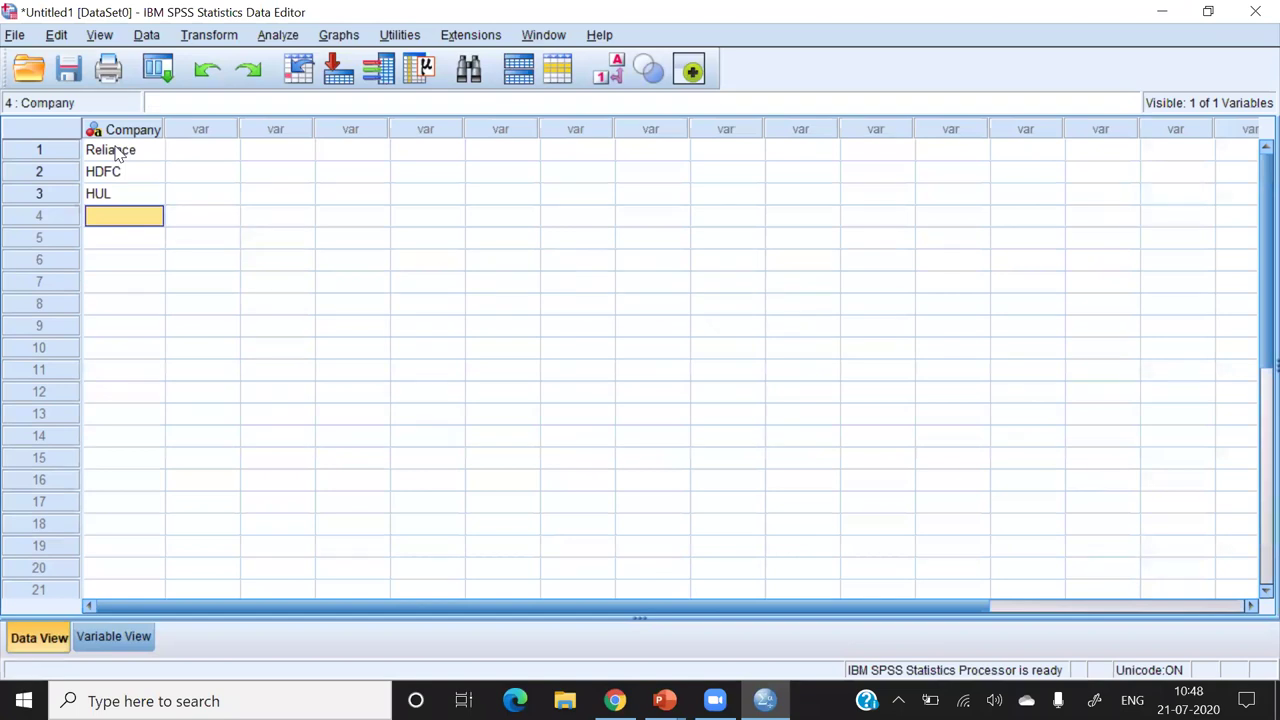
type("O")
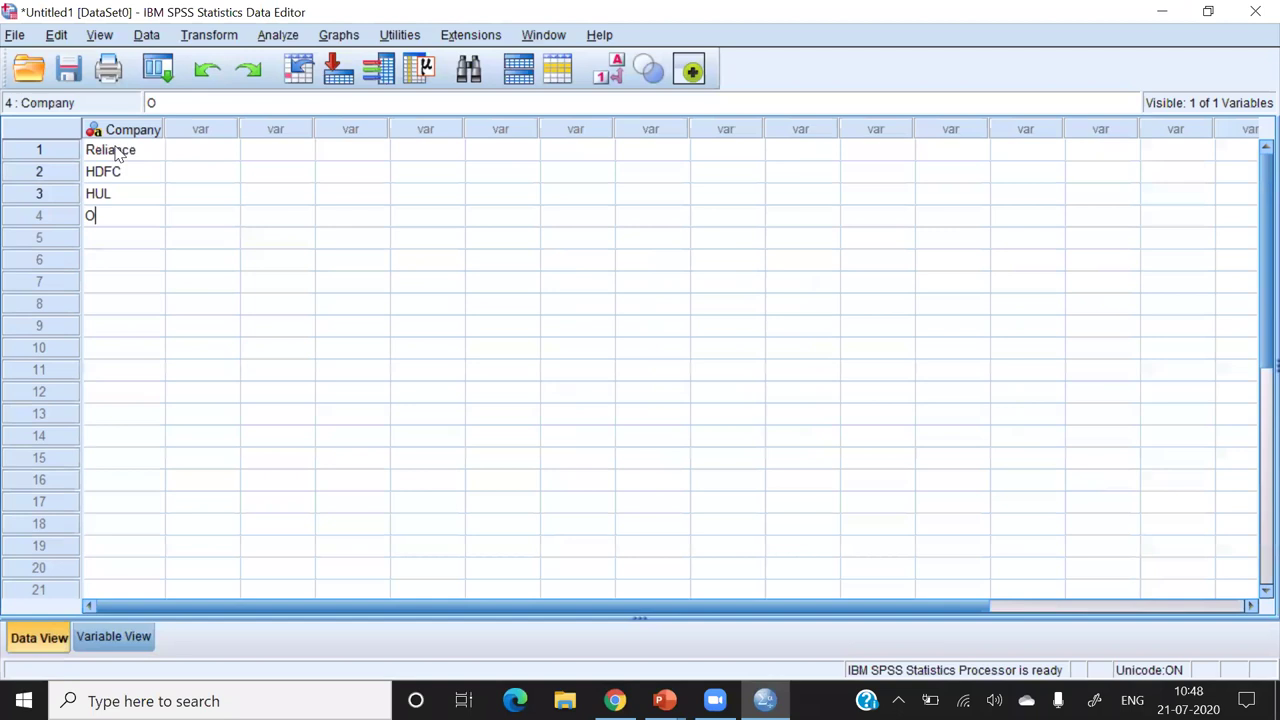
type("NGC")
key("Return")
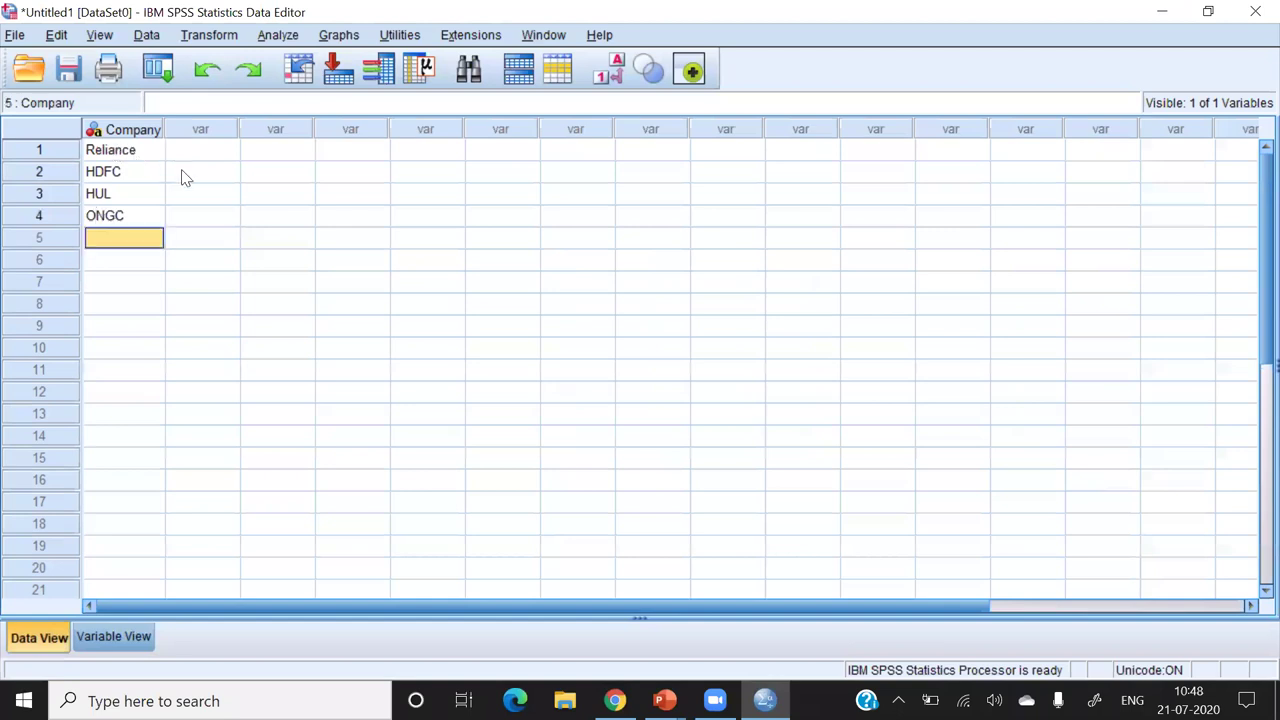
- Examine the Company column in Data View from row 1 down to row 10
left_click(134, 155)
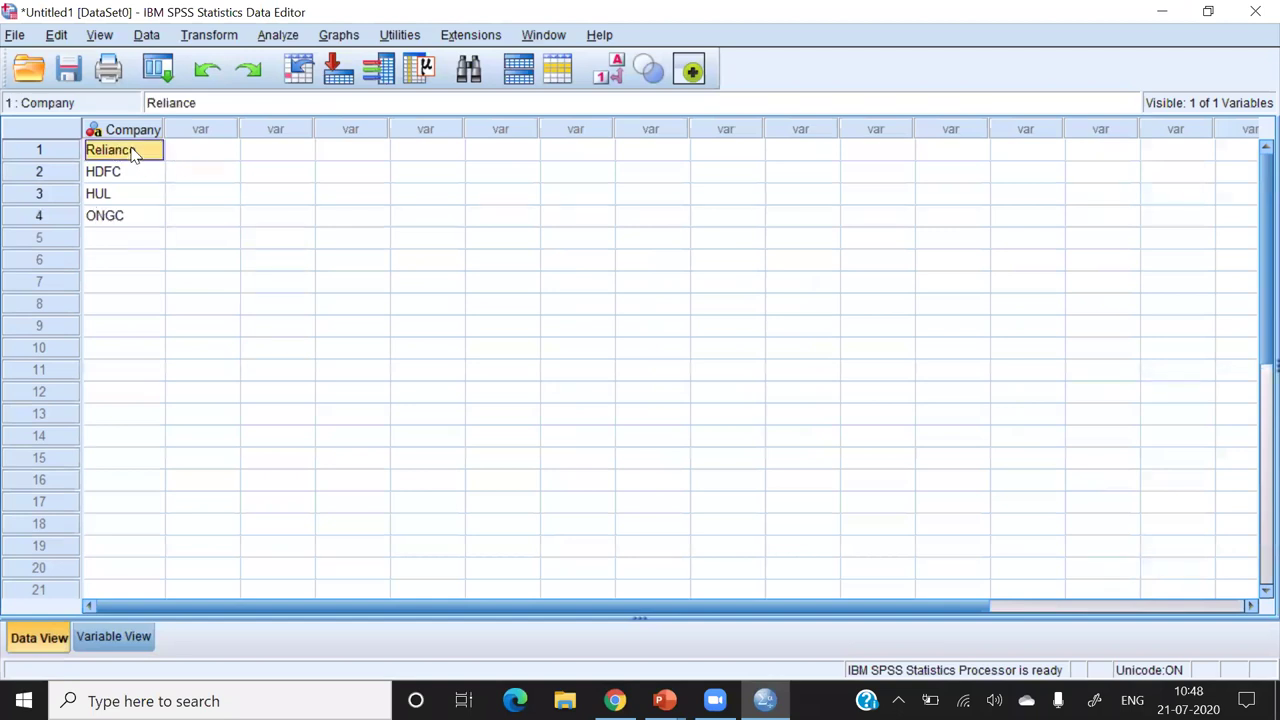
key("Down")
key("Down")
key("Down")
key("Down")
key("Down")
key("Down")
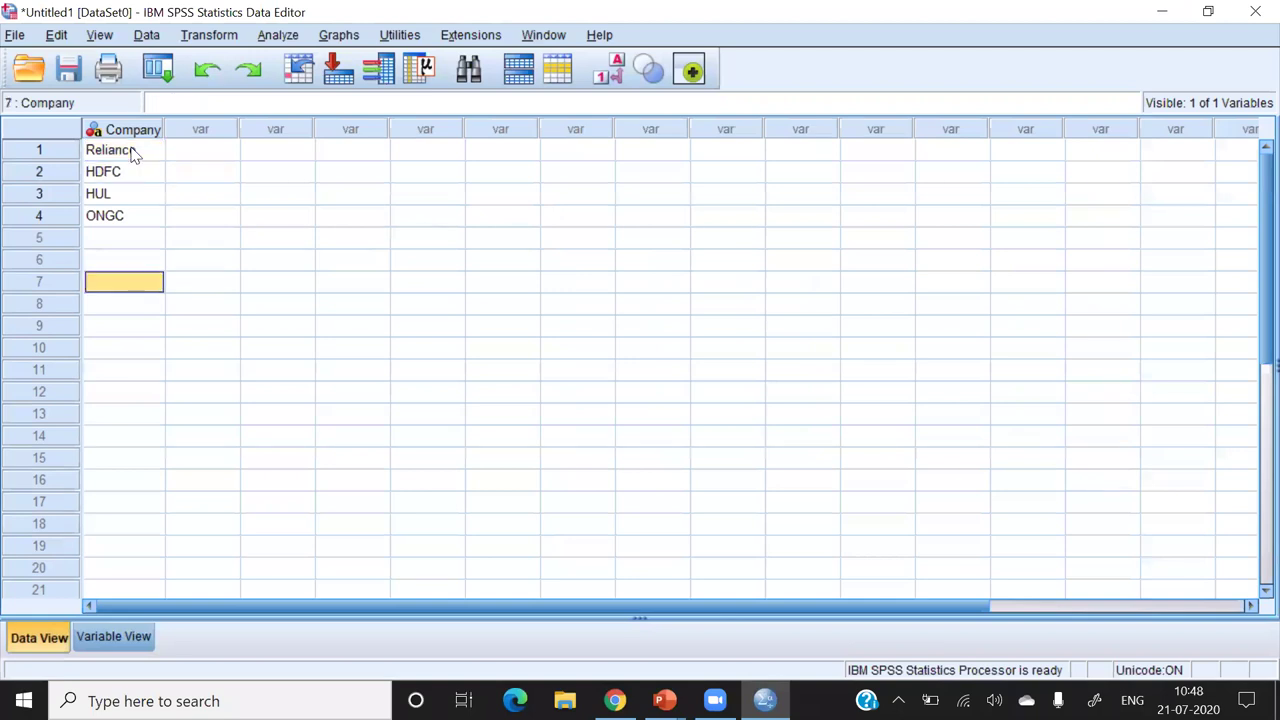
key("Down")
key("Down")
key("Down")
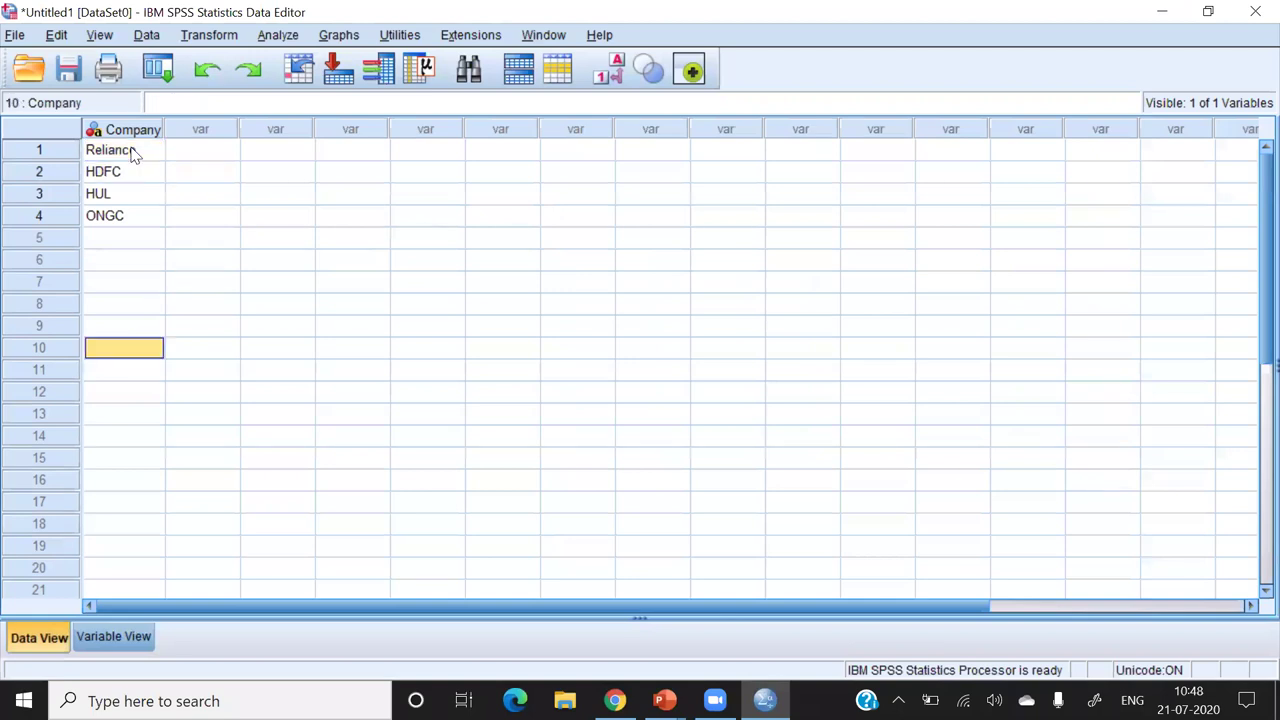
- In Variable View, narrow the Type column and open the Width setting of Company for editing
left_click(114, 638)
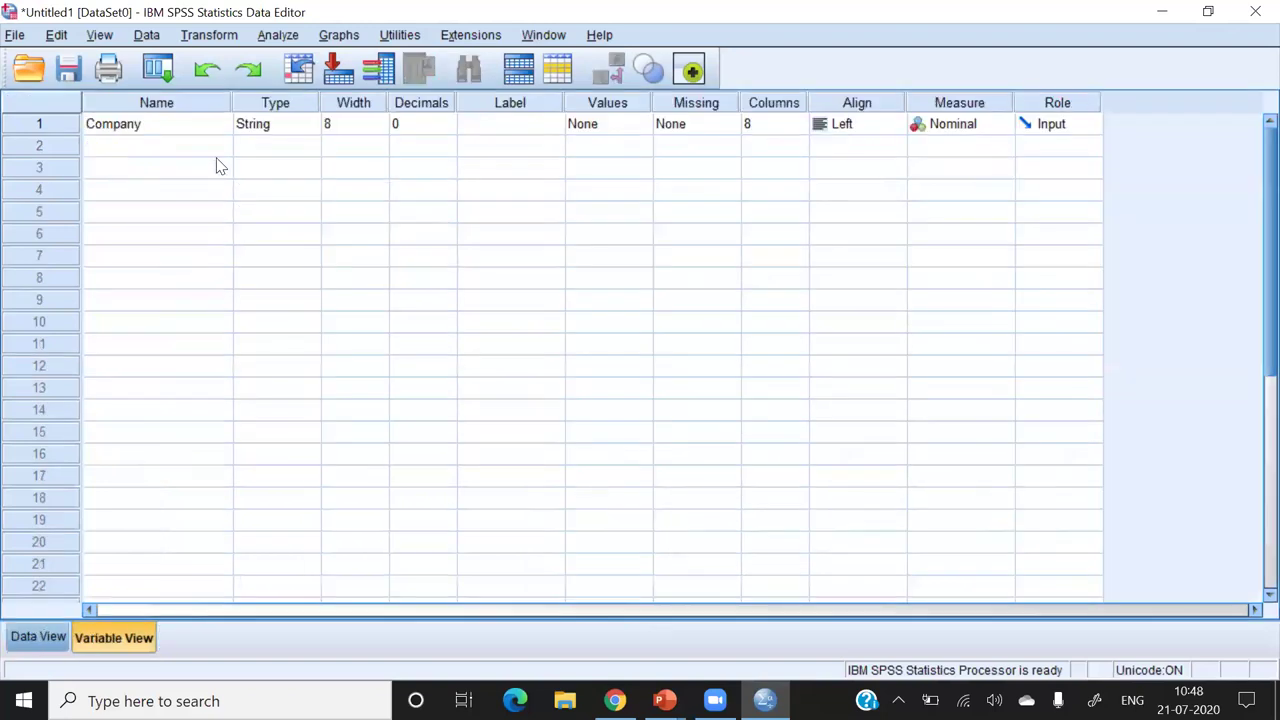
left_click(155, 103)
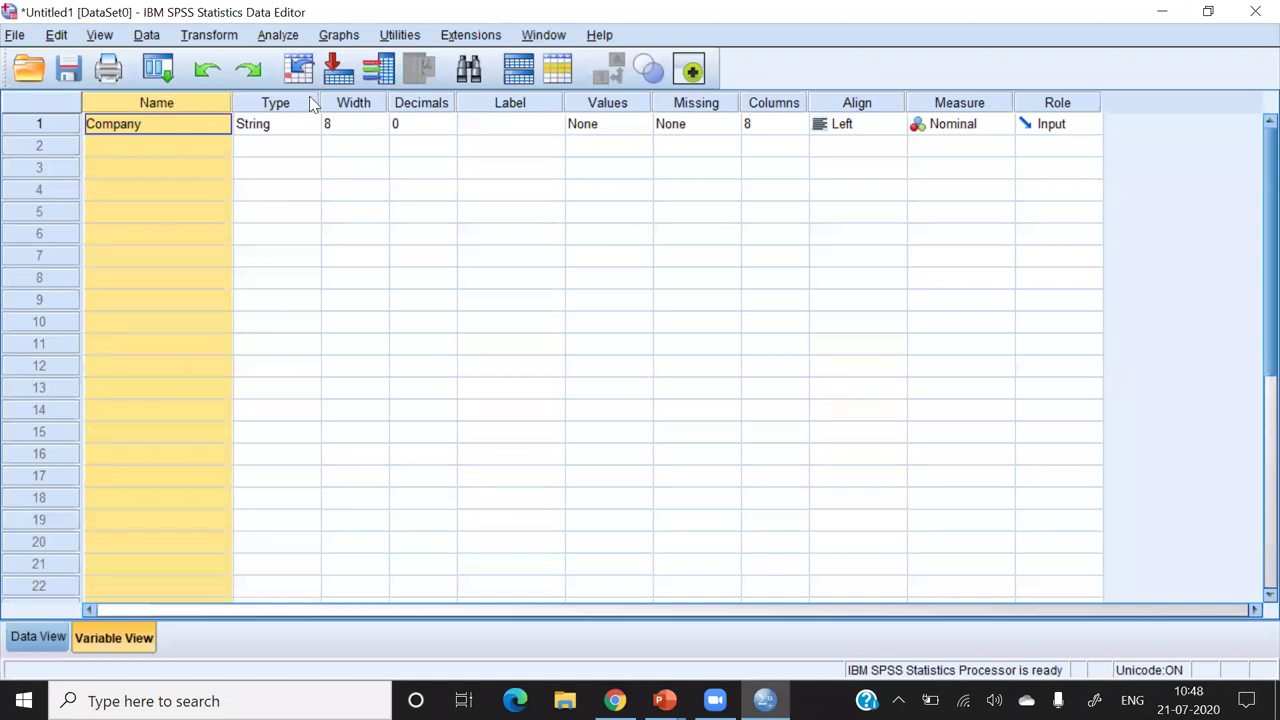
left_click_drag(321, 102, 296, 102)
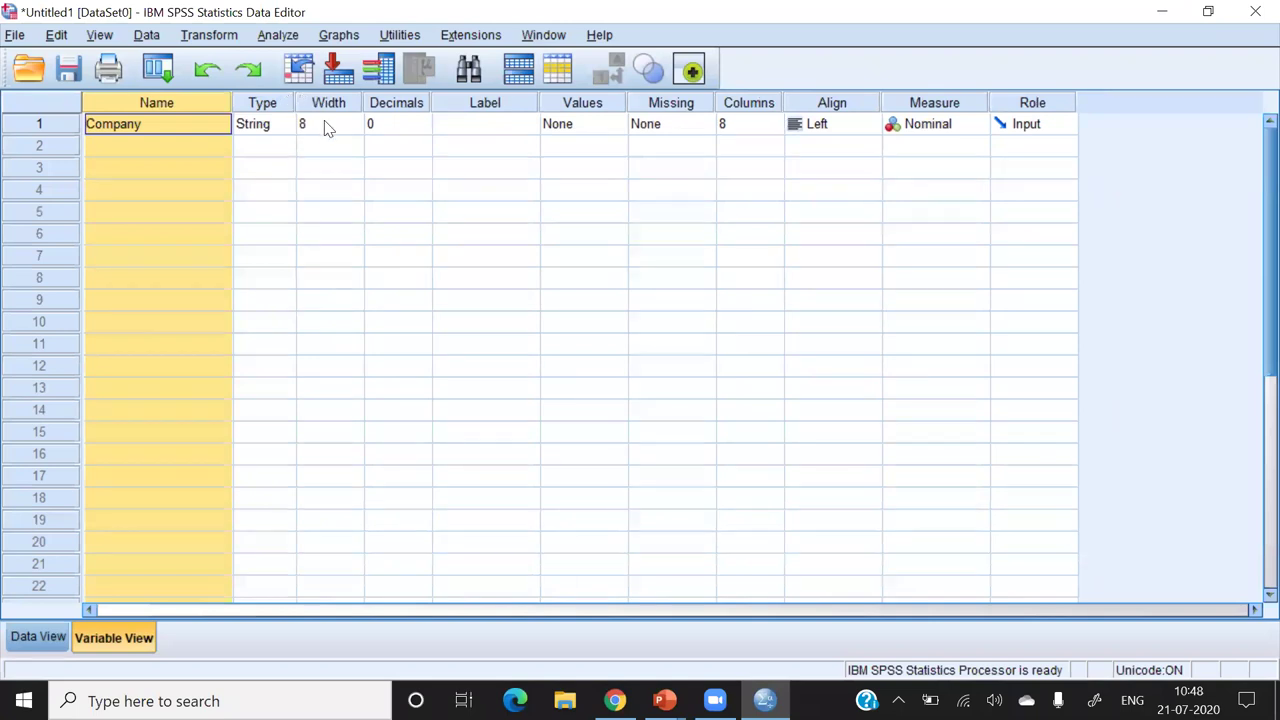
left_click(327, 124)
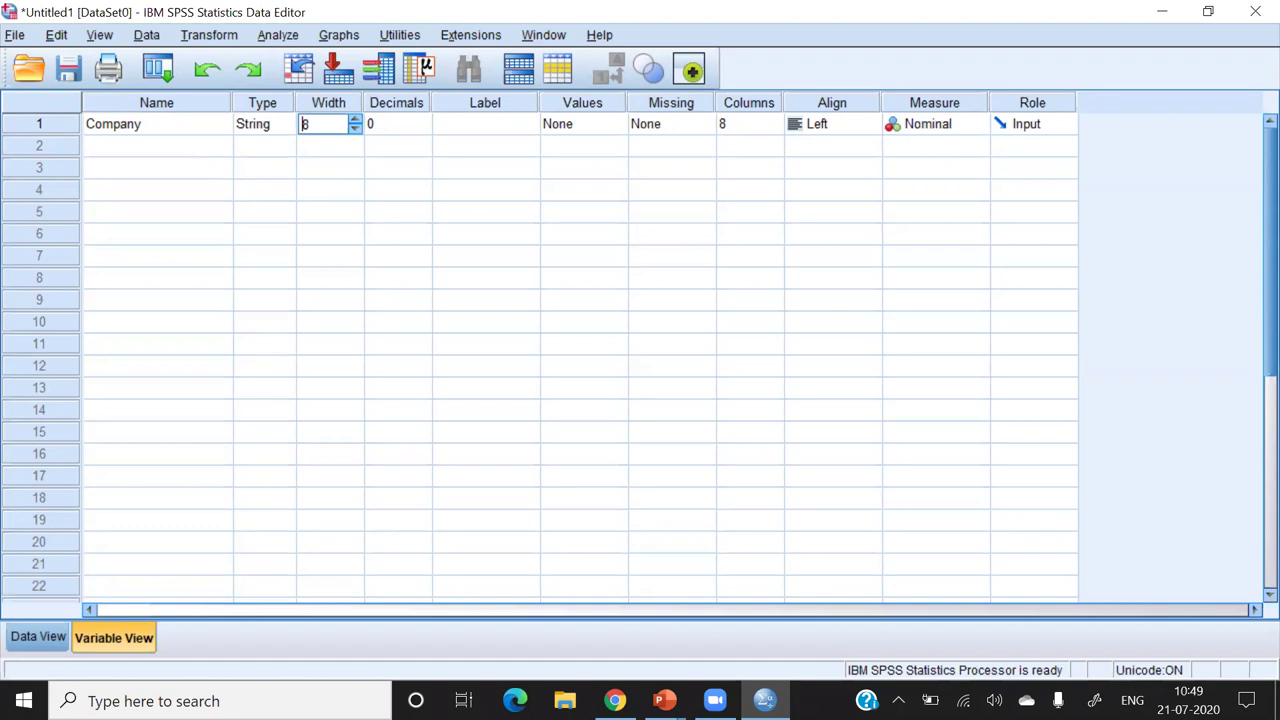
- Enter Ambujace in row 5 of the Company column in Data View
left_click(52, 655)
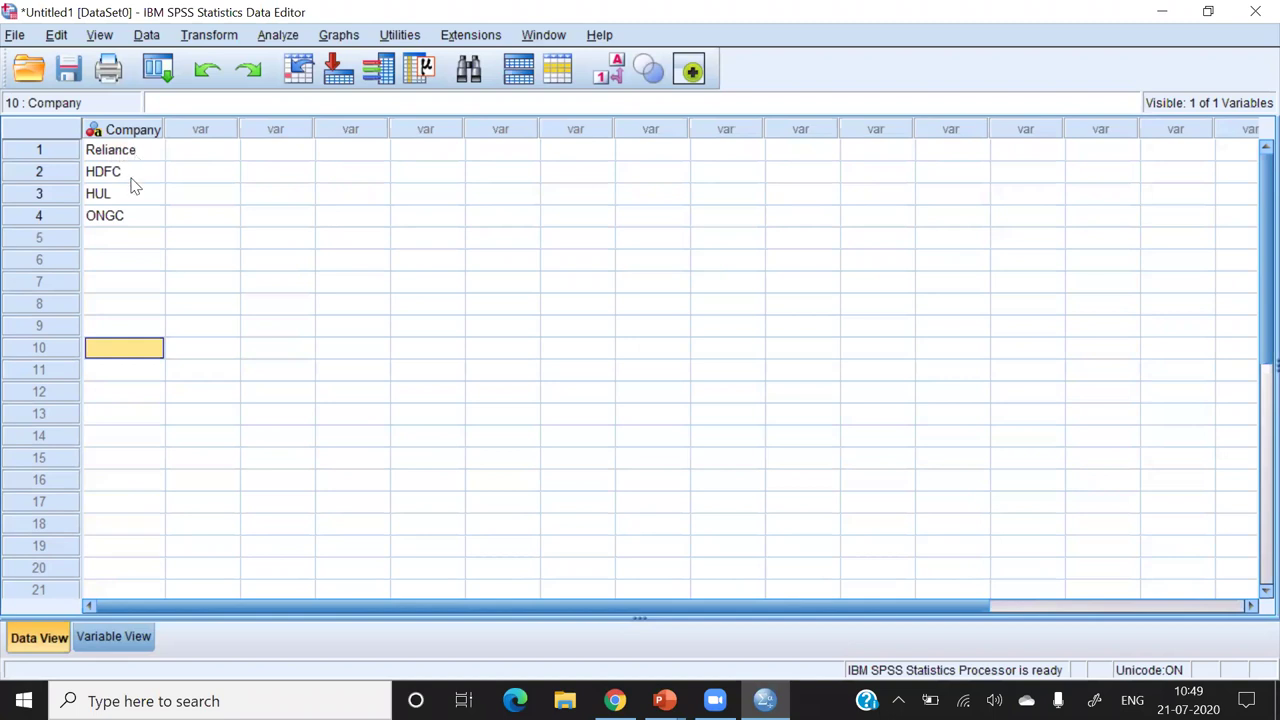
left_click(107, 240)
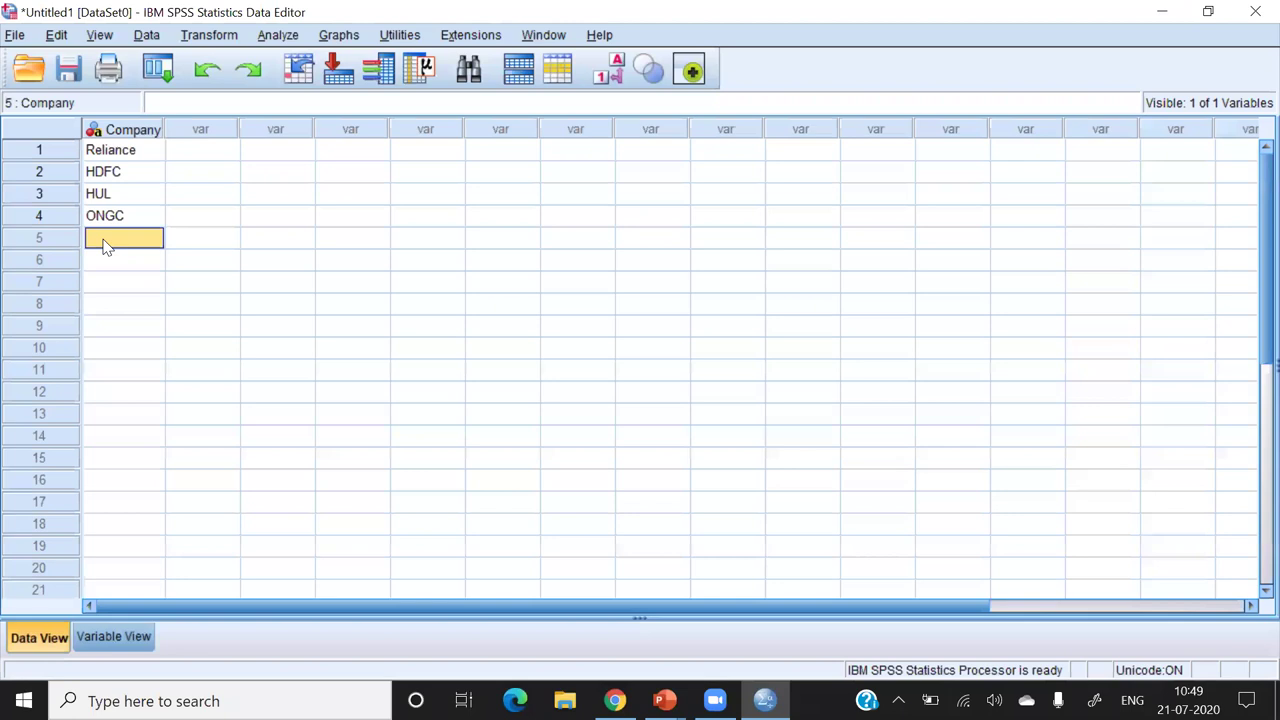
type("a")
key("BackSpace")
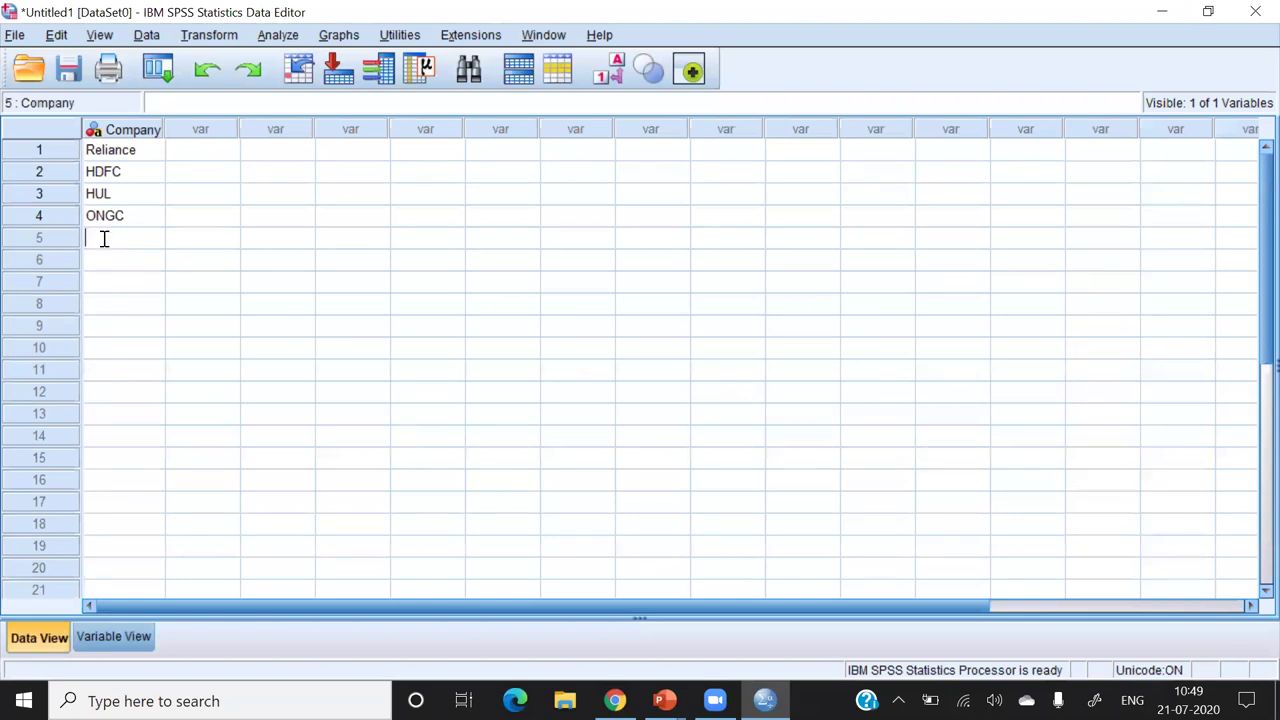
type("Ambujace")
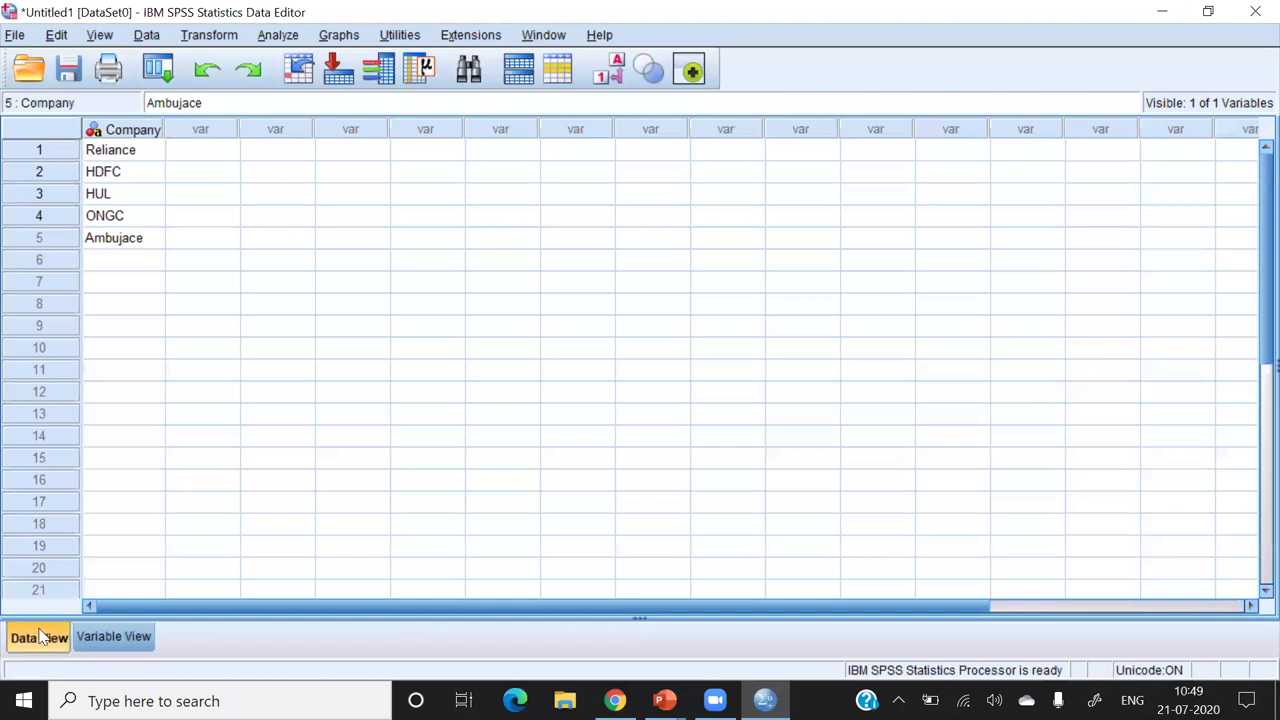
- Increase the Width setting of the Company variable in Variable View
double_click(358, 134)
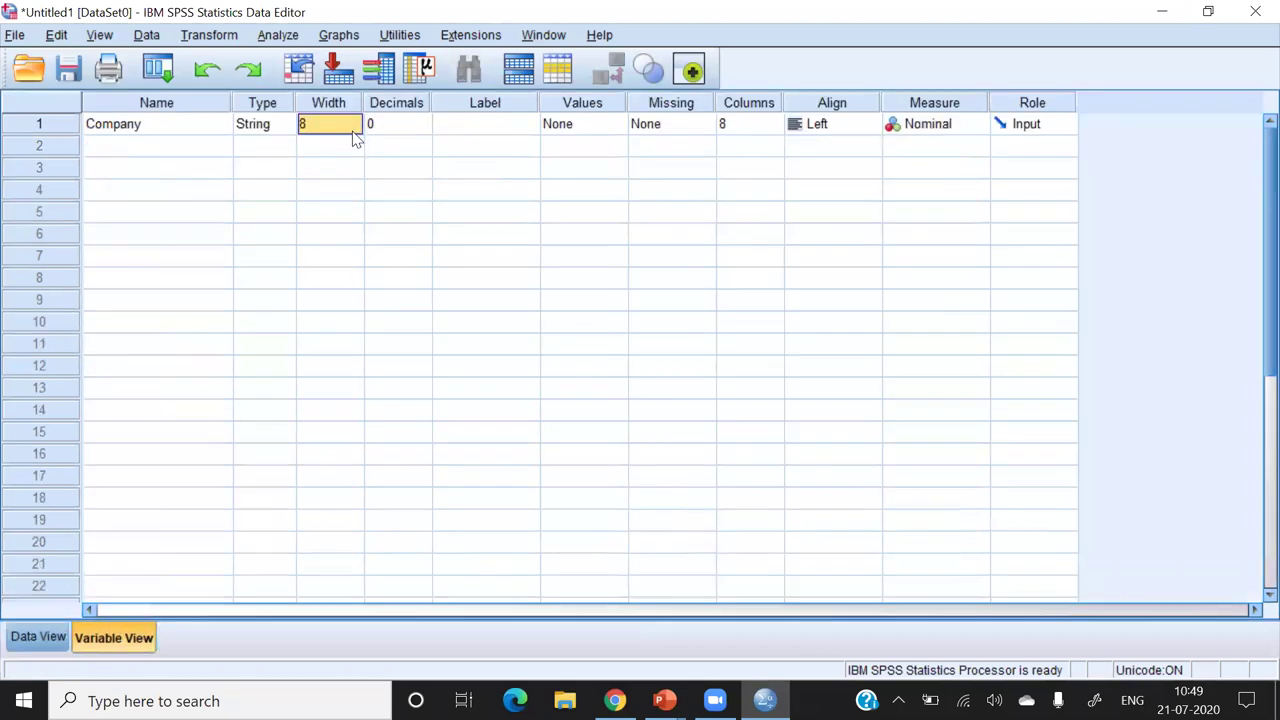
left_click(355, 128)
left_click(355, 120)
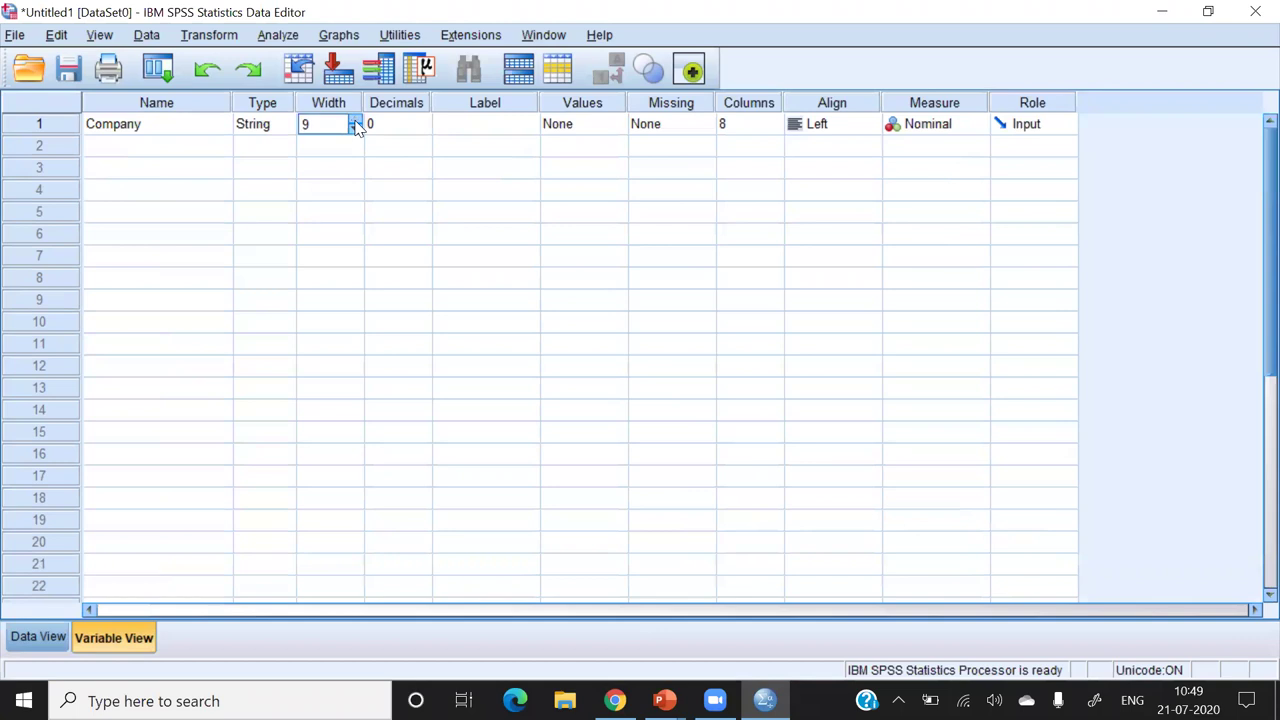
key("Up")
key("Up")
- Extend the row 5 entry of the Company column to Ambujaceme in Data View
left_click(42, 638)
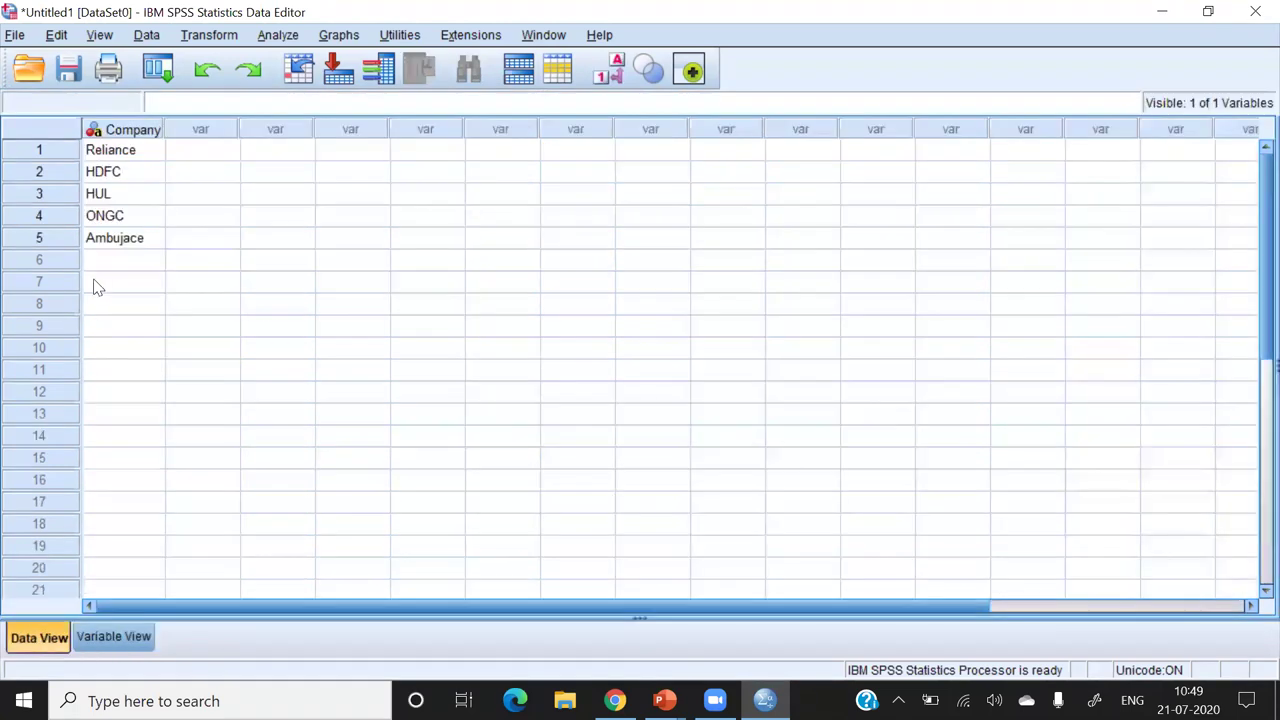
left_click(150, 241)
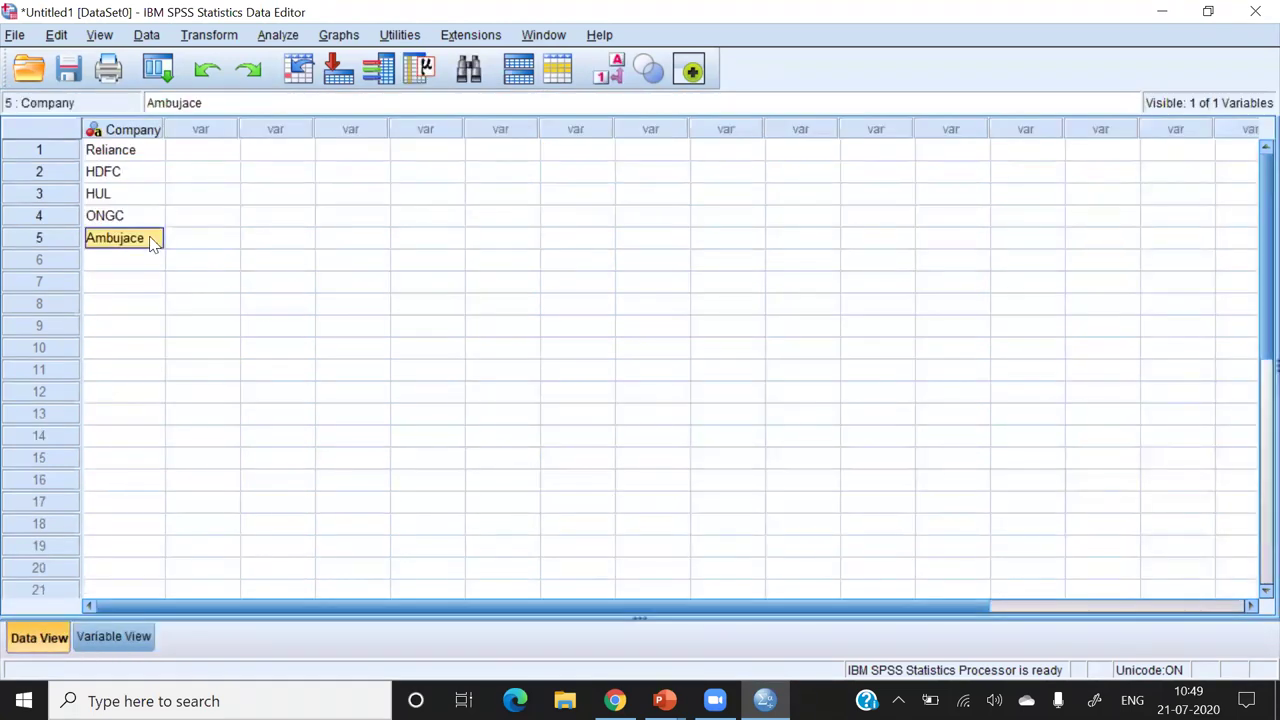
double_click(150, 238)
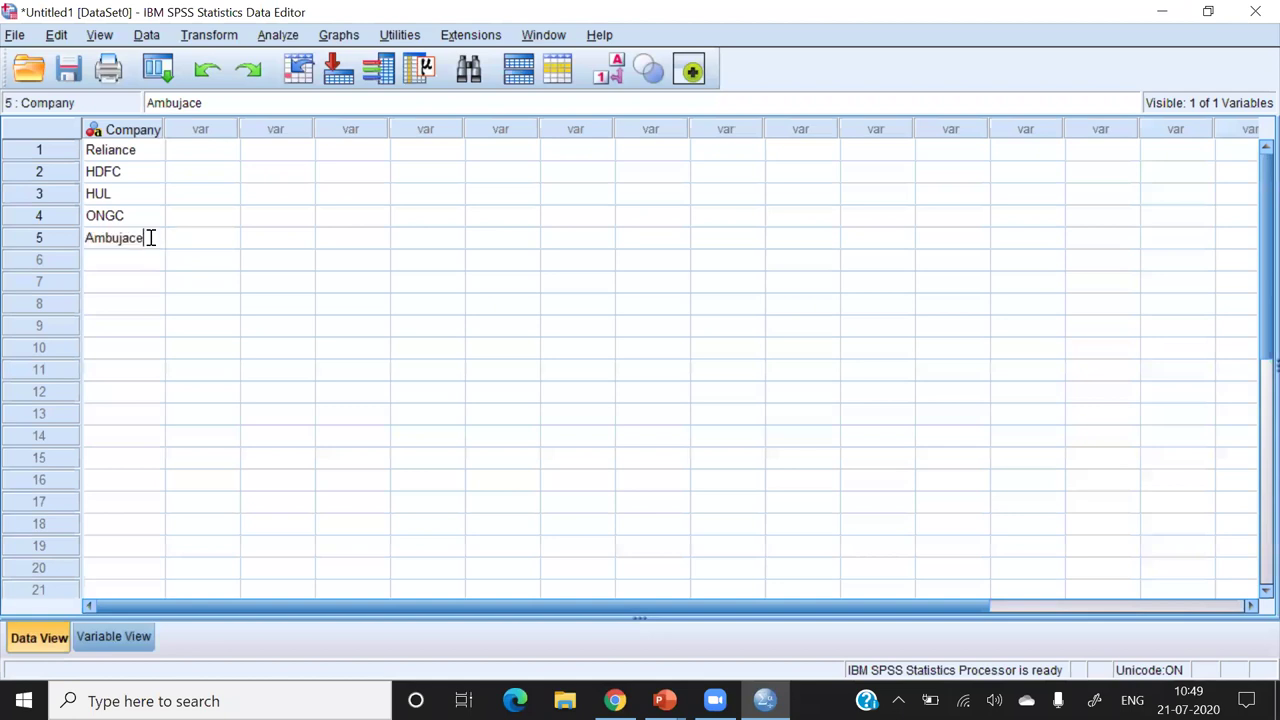
type("me")
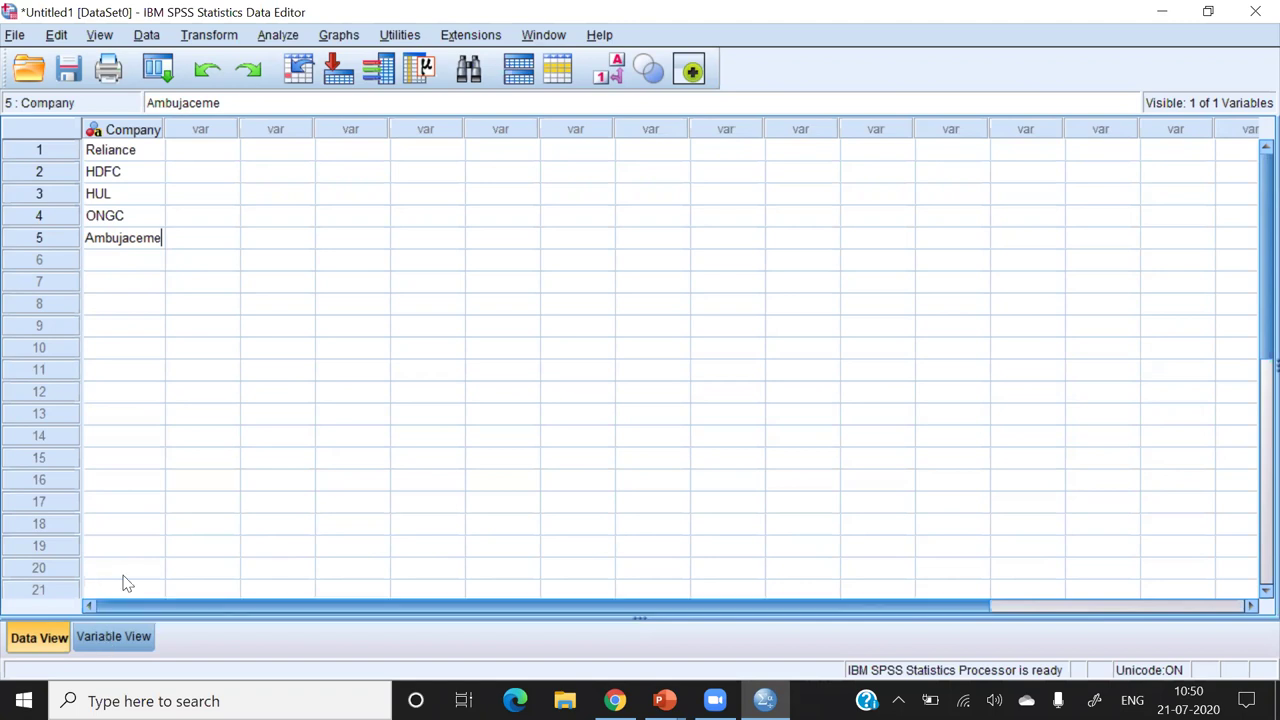
- Set the Width of the Company variable to 14 in Variable View
key("ctrl+t")
left_click(340, 124)
left_click(355, 120)
left_click(355, 128)
left_click(355, 120)
key("BackSpace")
type("4")
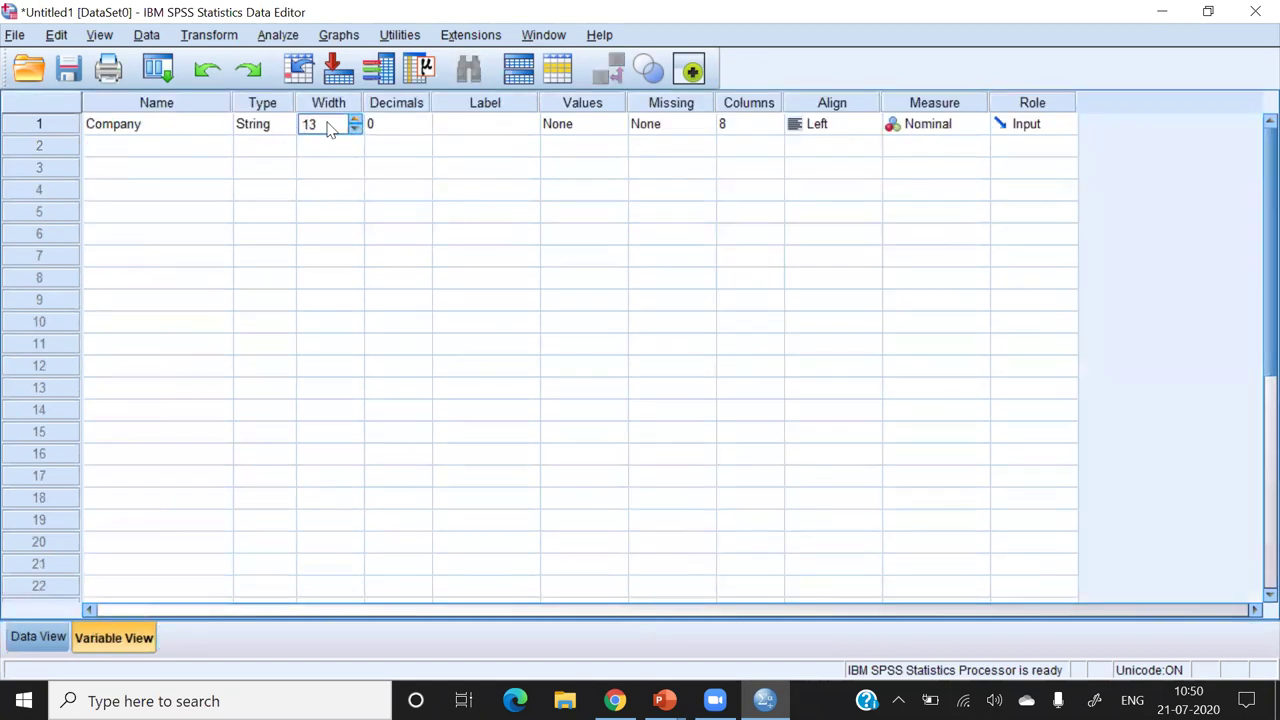
- Complete the row 5 entry as Ambujacement in Data View and widen the Company column to fit it
left_click(57, 641)
left_click(152, 250)
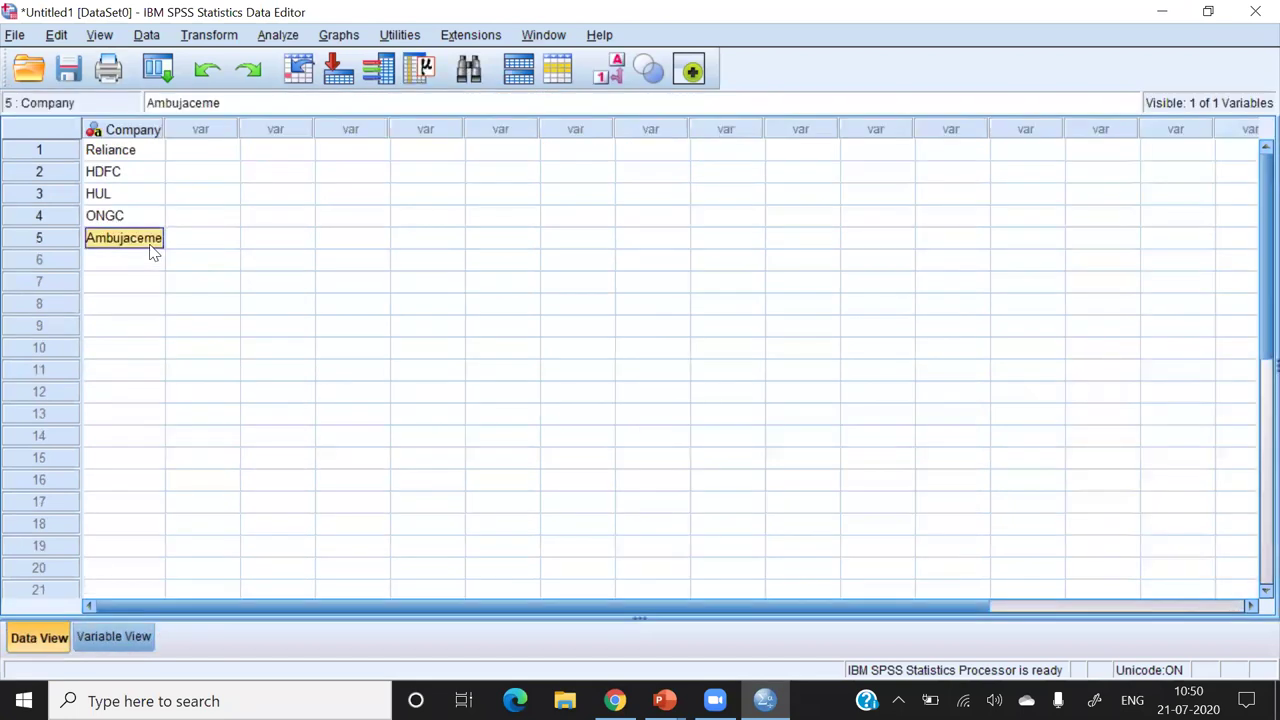
double_click(151, 245)
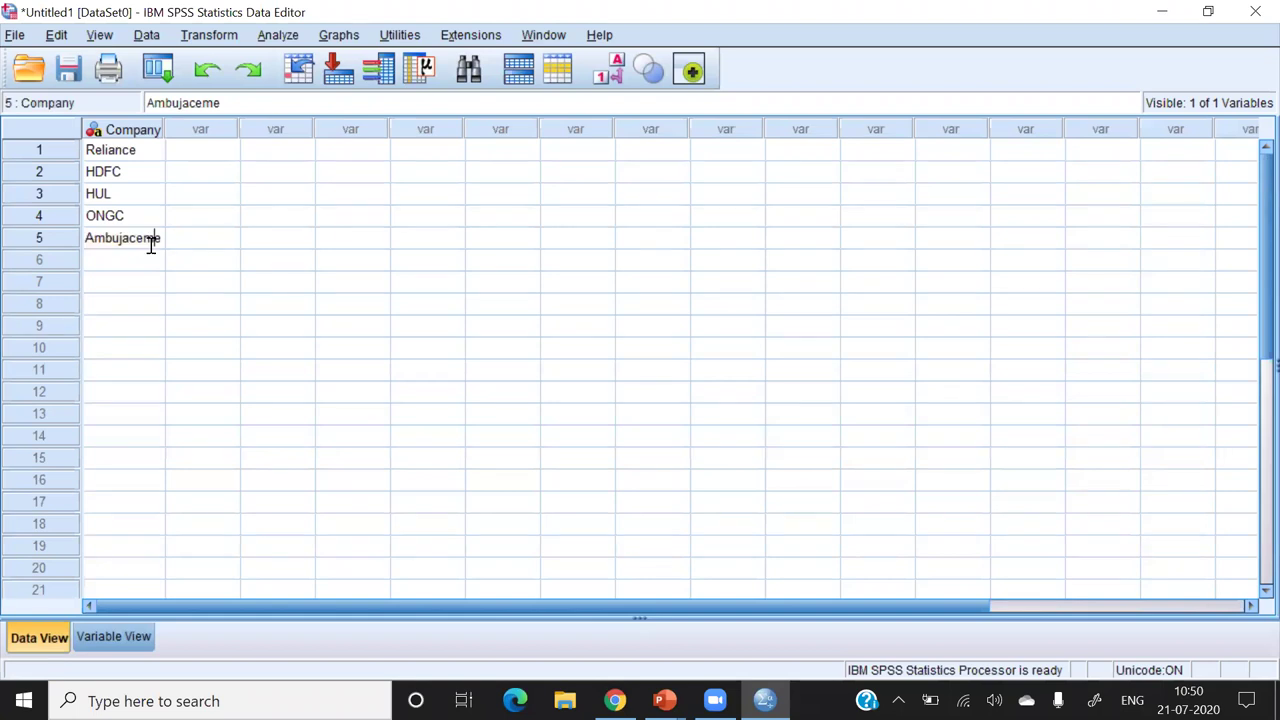
type("n")
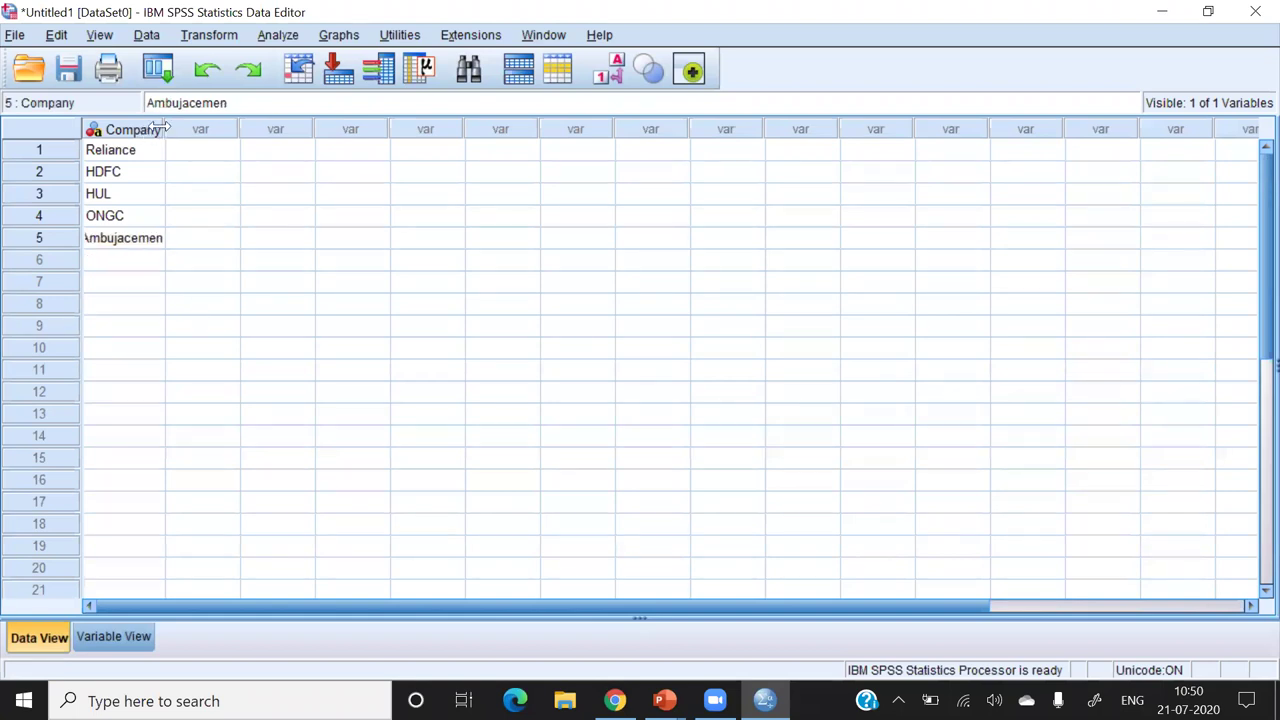
type("t")
left_click(220, 303)
left_click_drag(165, 130, 200, 130)
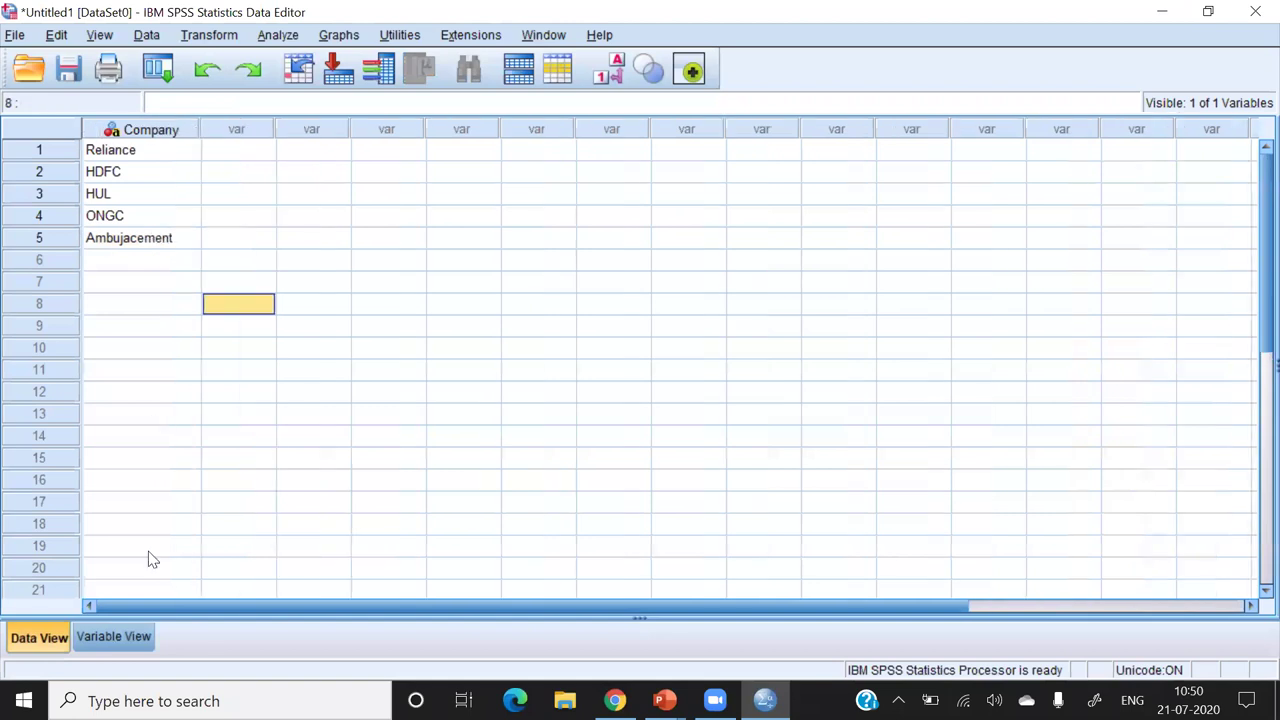
- Close the WhatsApp tab in Chrome and return to the Variable View in SPSS
left_click(108, 638)
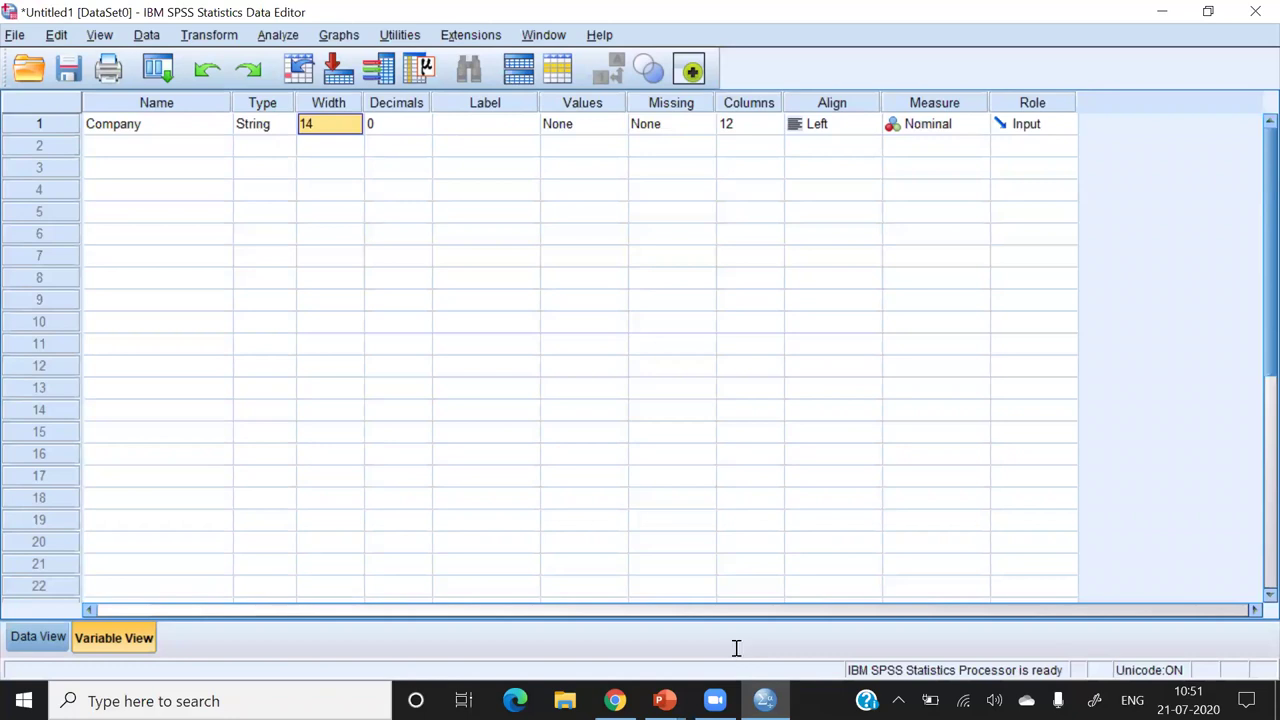
key("alt+Tab")
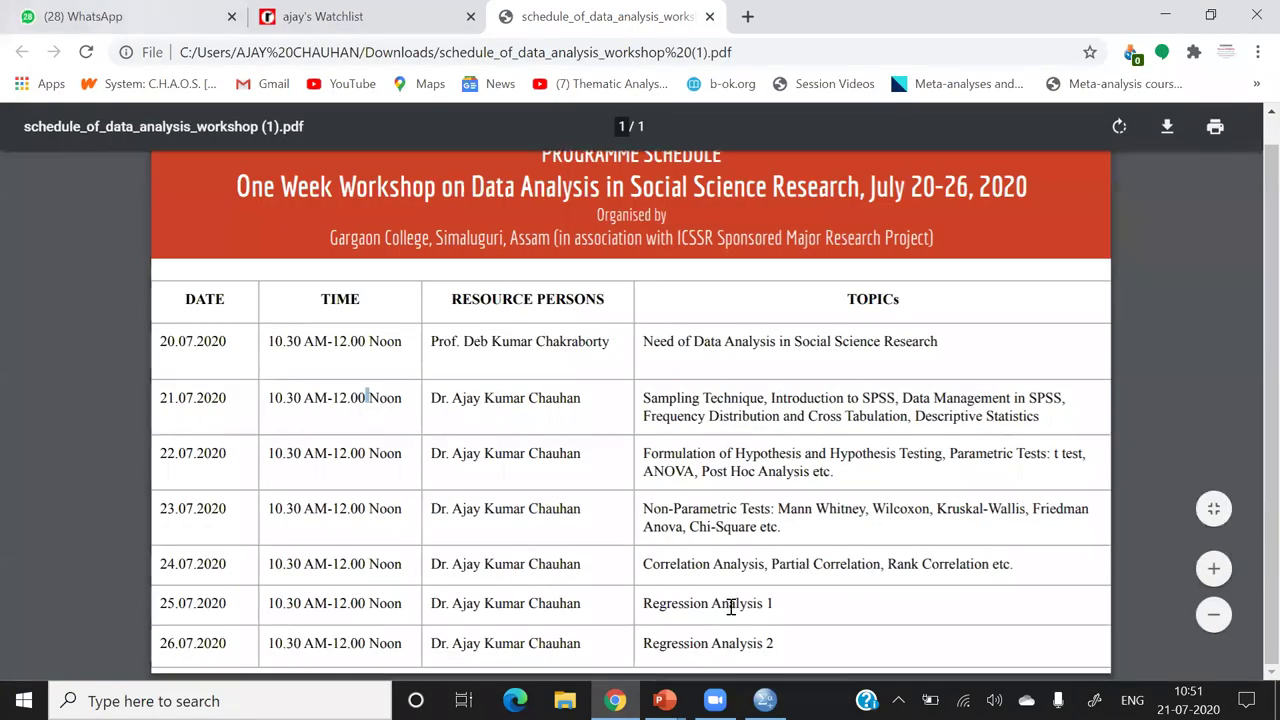
middle_click(133, 10)
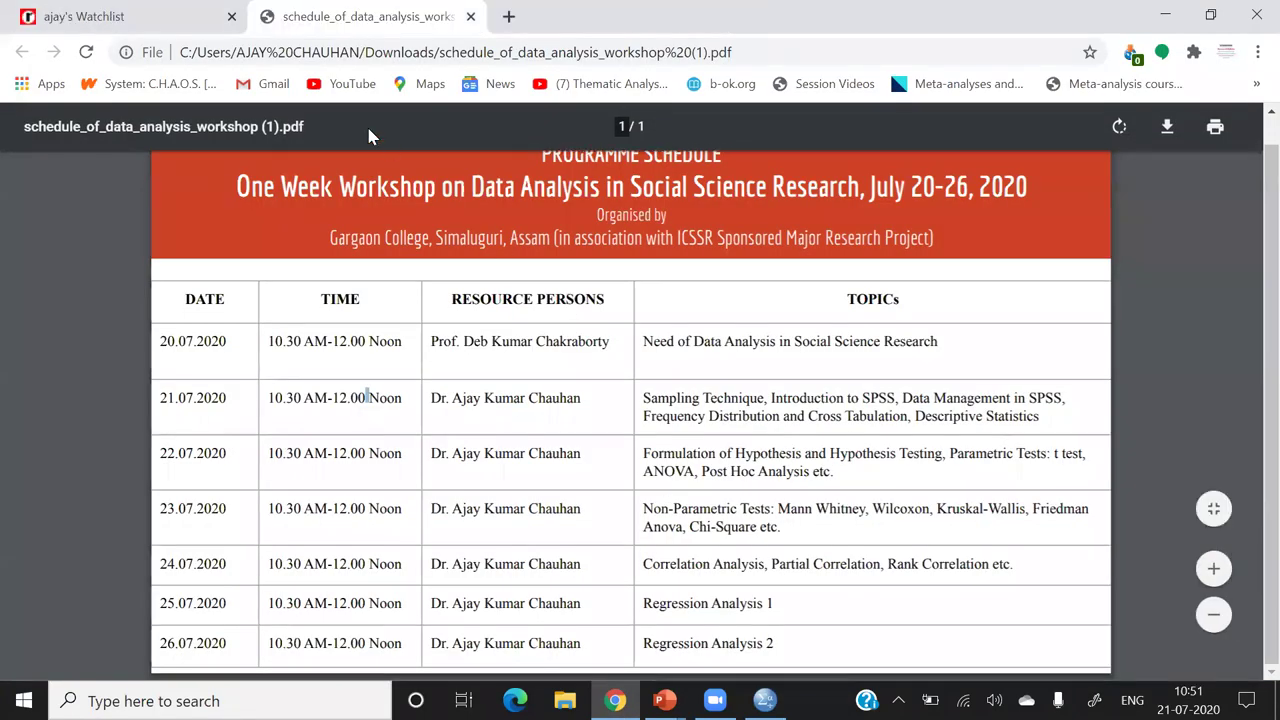
key("alt+Tab")
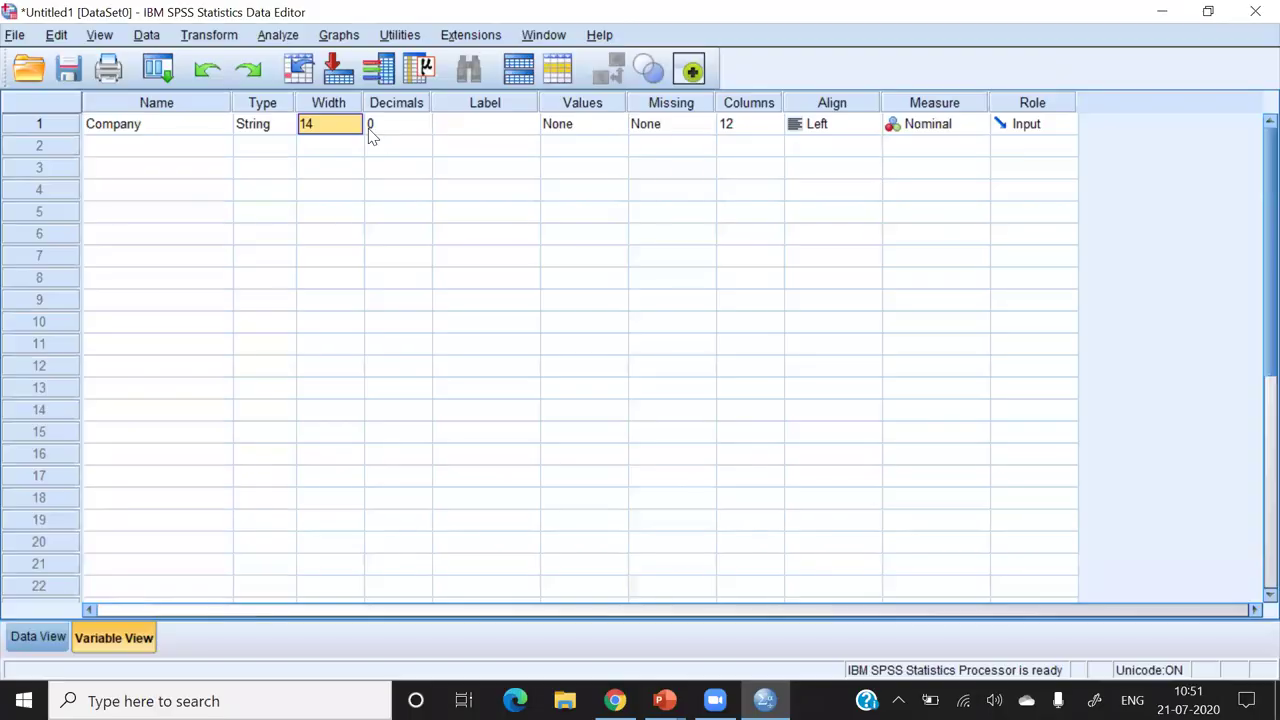
- Widen the Label column and give the Company variable the label Company Name
left_click(498, 128)
left_click_drag(537, 105, 652, 97)
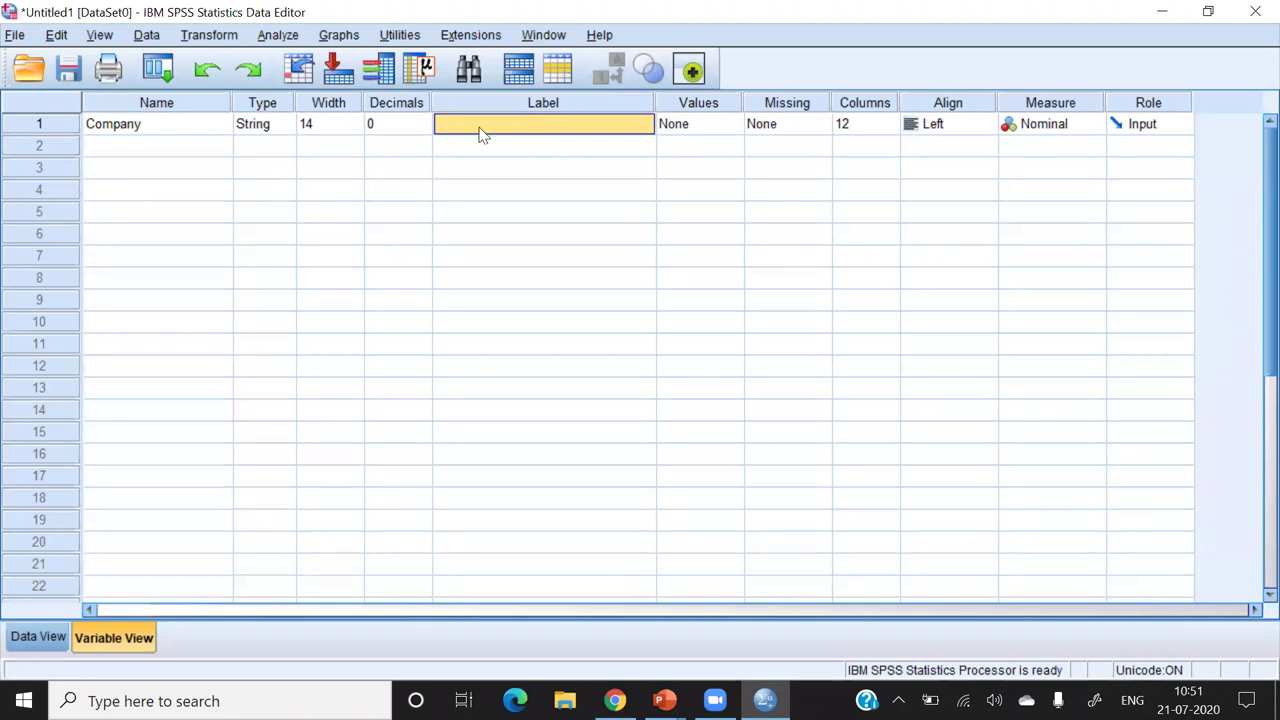
type("Company Name")
left_click(545, 134)
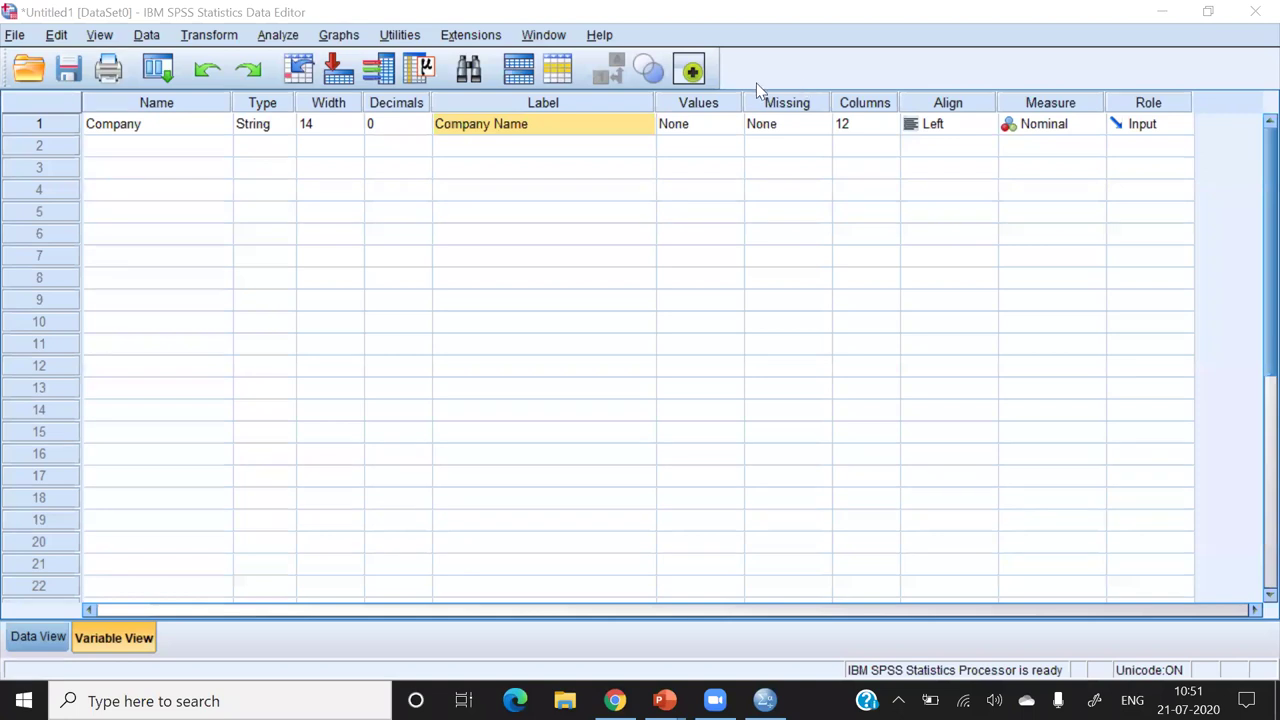
- Examine the Values, Missing and Columns attributes of the Company variable
left_click(714, 130)
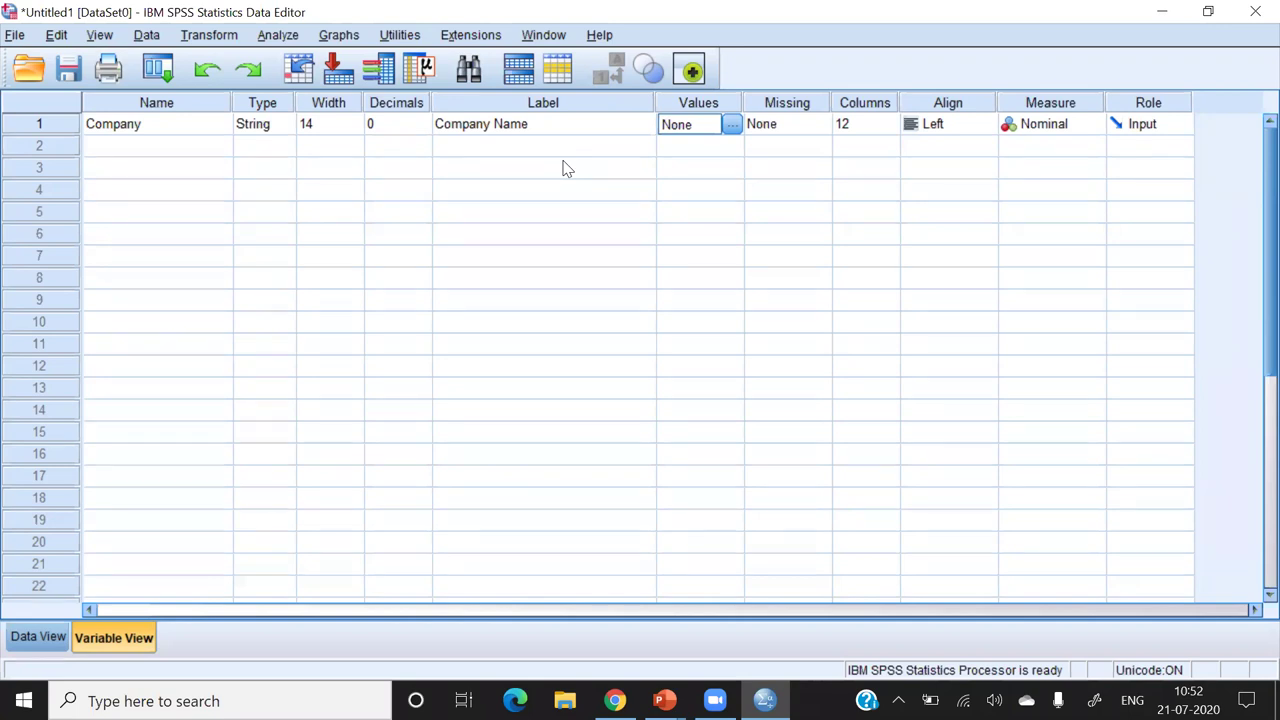
left_click(787, 104)
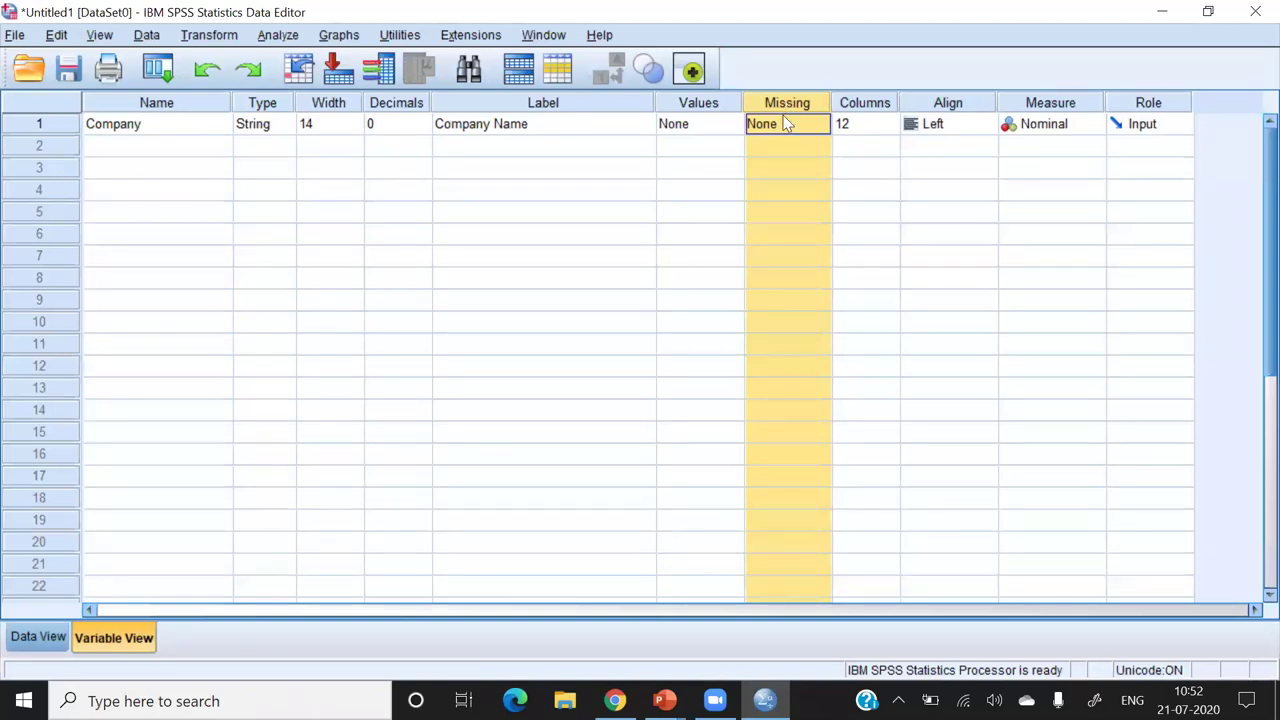
left_click(878, 108)
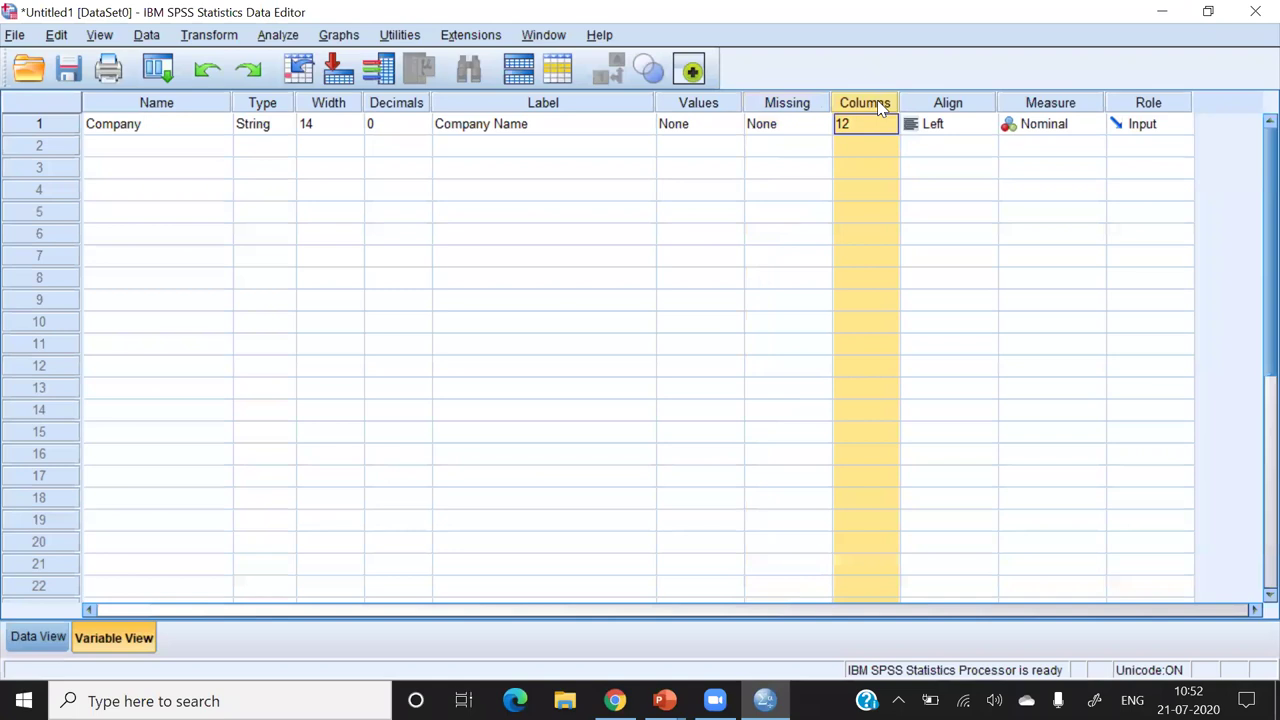
- Widen the Columns column and narrow the Align column in Variable View, checking the Company column in Data View in between
mouse_move(899, 101)
left_mouse_down()
mouse_move(1043, 101)
mouse_move(874, 101)
mouse_move(903, 126)
mouse_move(913, 117)
left_mouse_up()
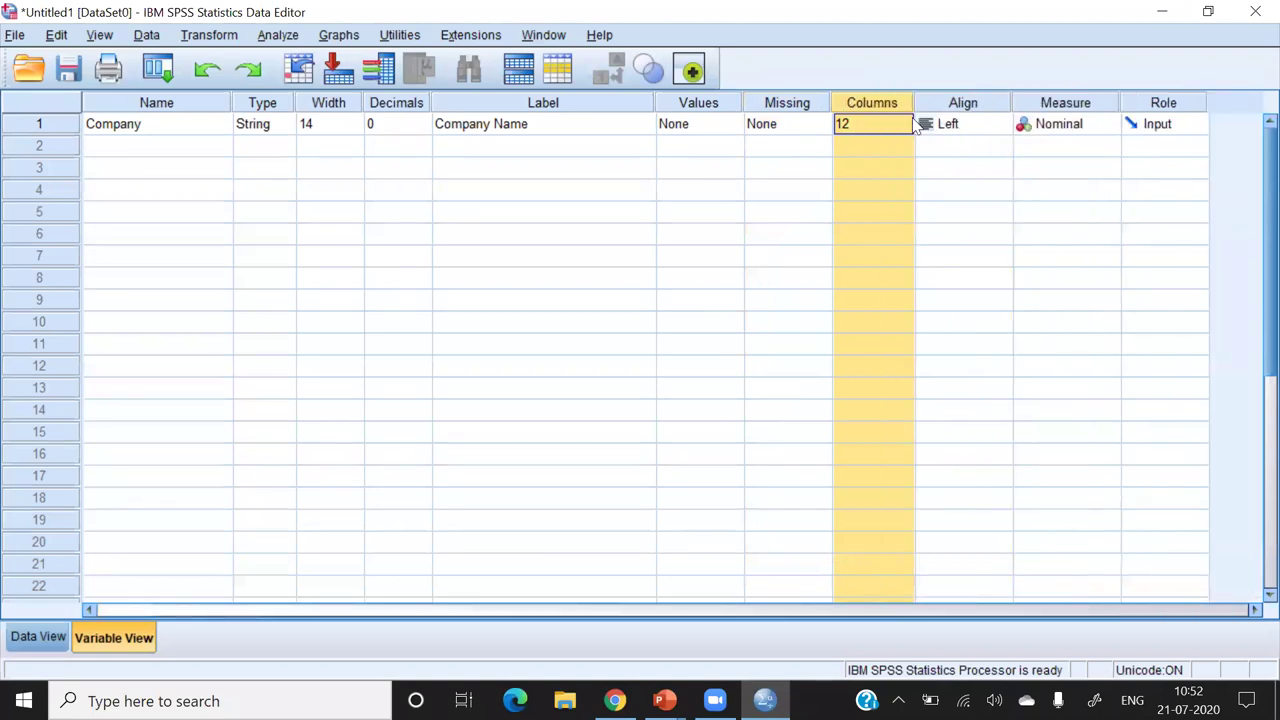
left_click(36, 637)
mouse_move(573, 129)
left_mouse_down()
mouse_move(754, 126)
mouse_move(726, 160)
mouse_move(505, 148)
mouse_move(557, 137)
left_mouse_up()
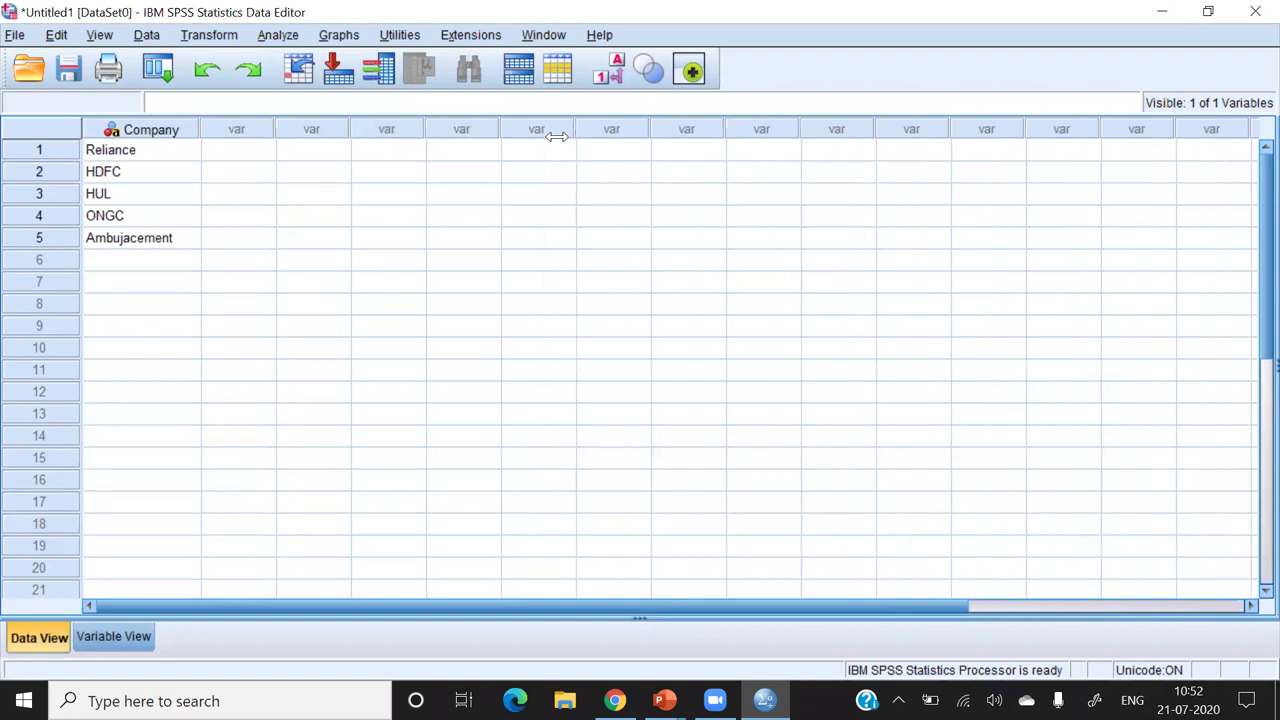
left_click(115, 636)
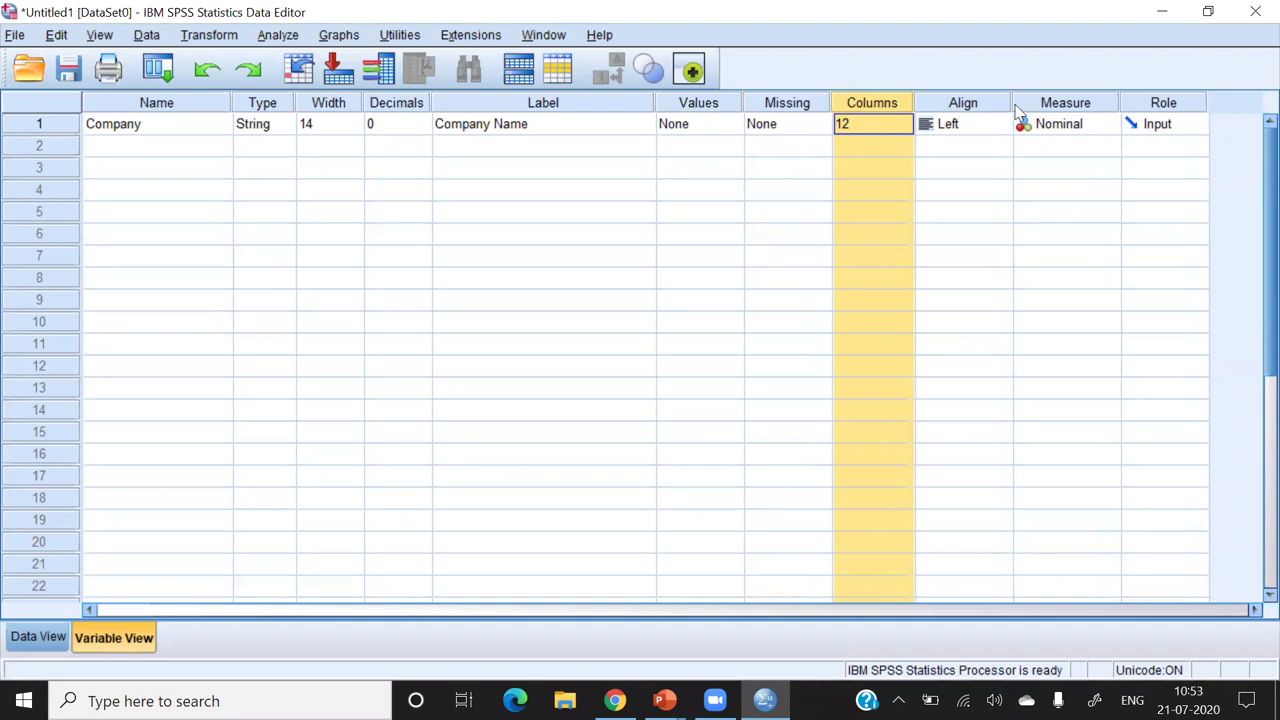
left_click_drag(1010, 102, 970, 102)
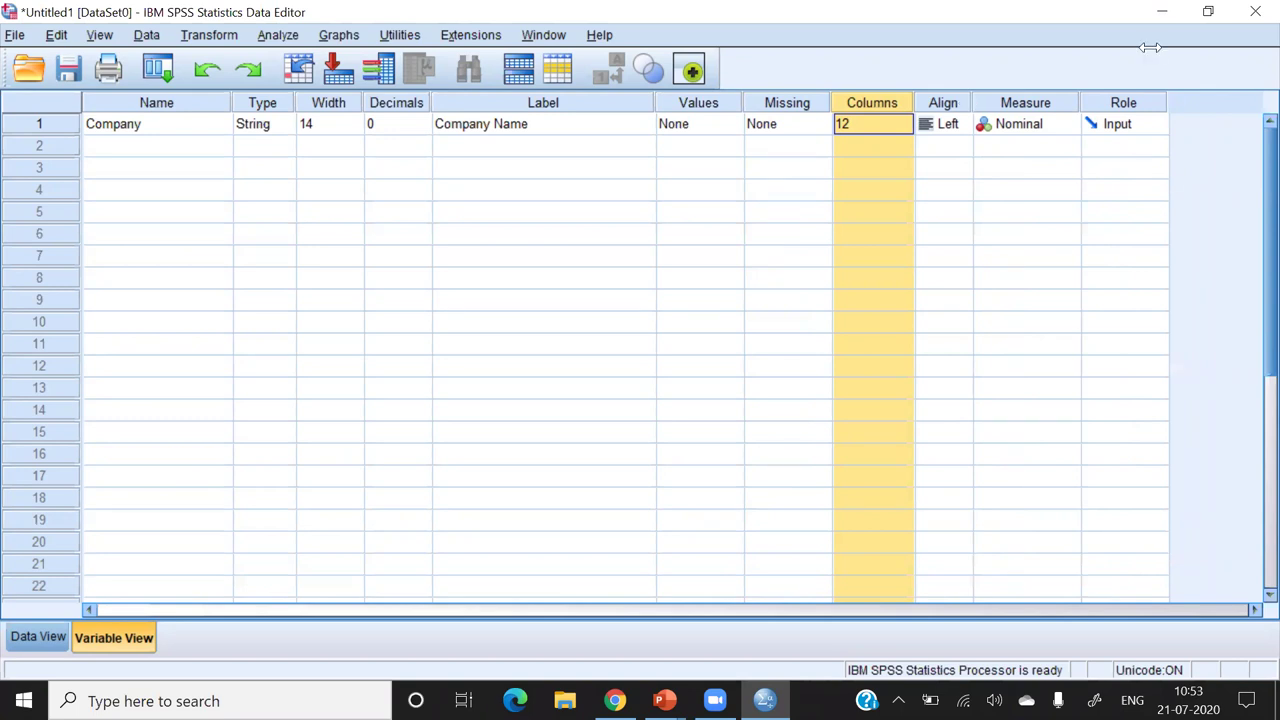
- Widen the Align column in Variable View and examine the Measure options for the Company variable, keeping Nominal
double_click(980, 102)
left_click(1050, 127)
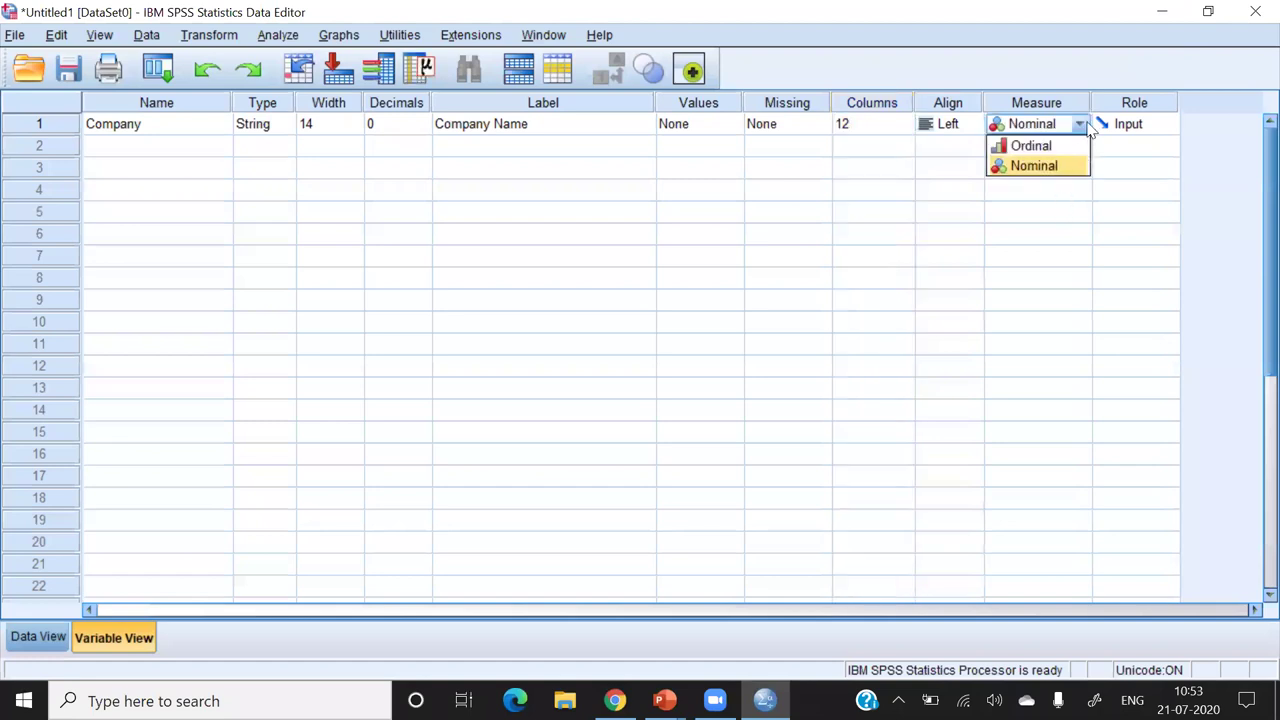
key("Up")
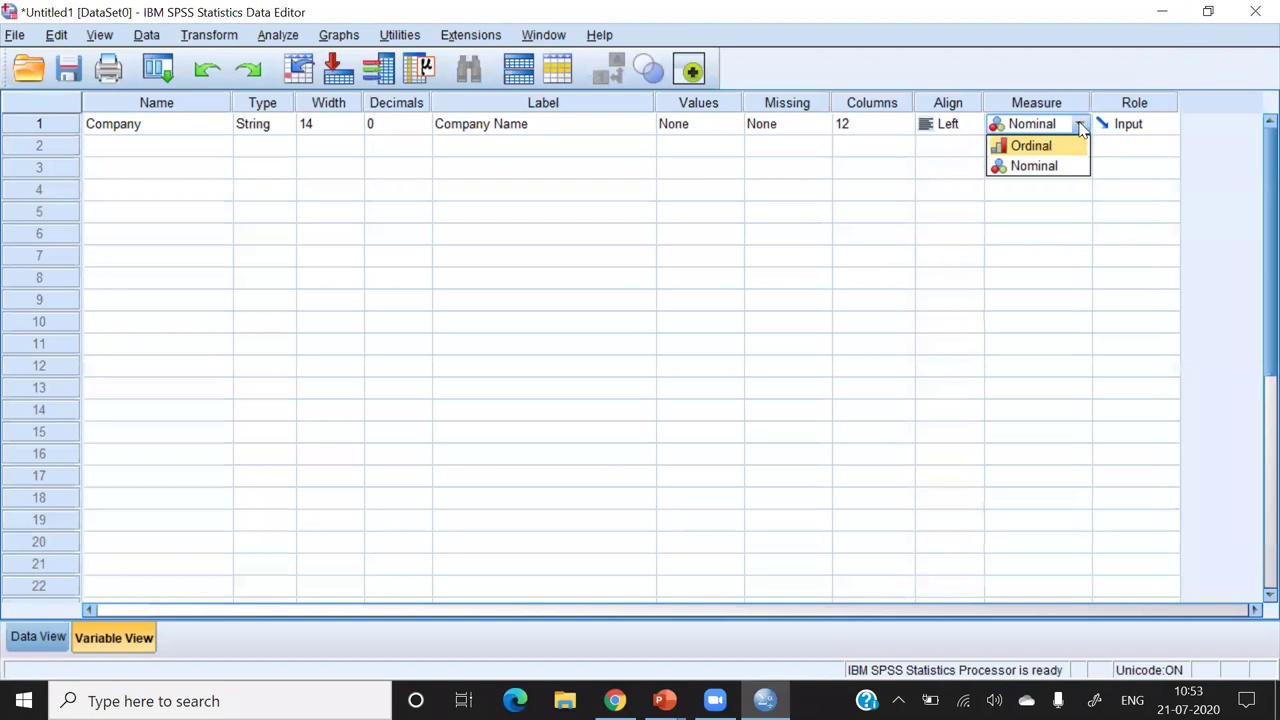
left_click(1080, 126)
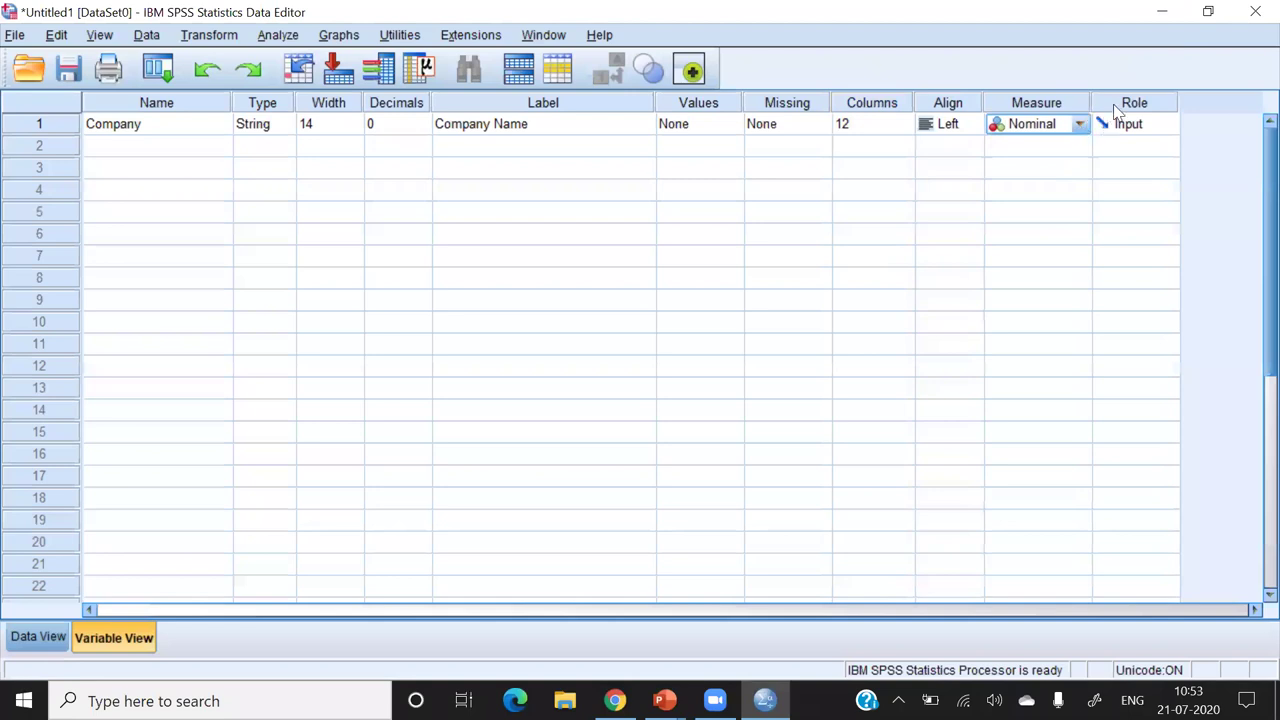
- Change the Company variable's role to Target and set it back to Input
left_click(1115, 106)
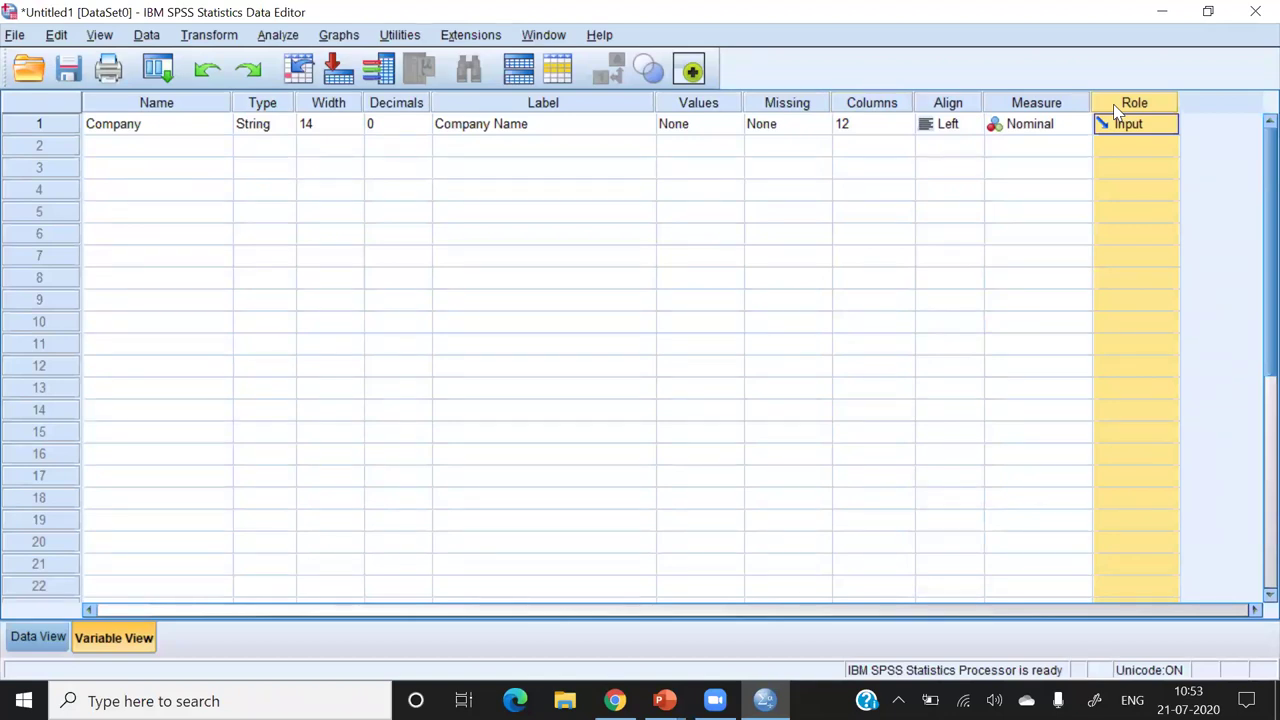
left_click(1170, 130)
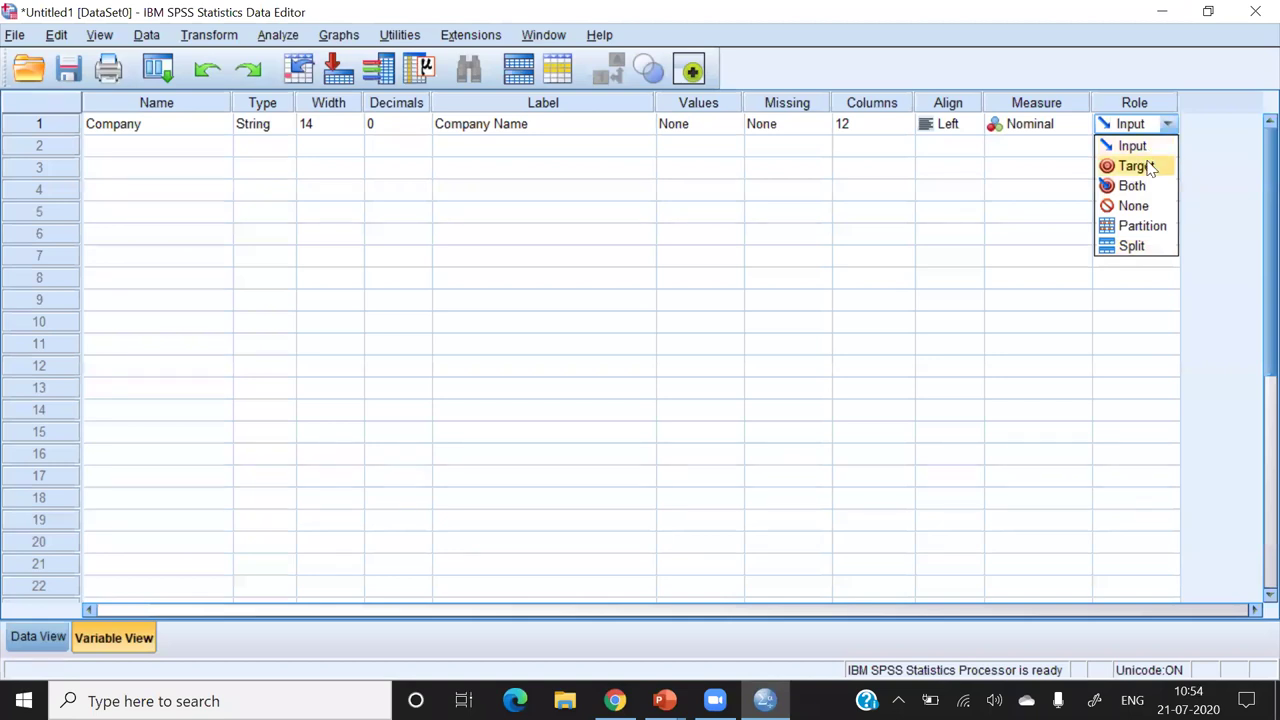
left_click(1149, 169)
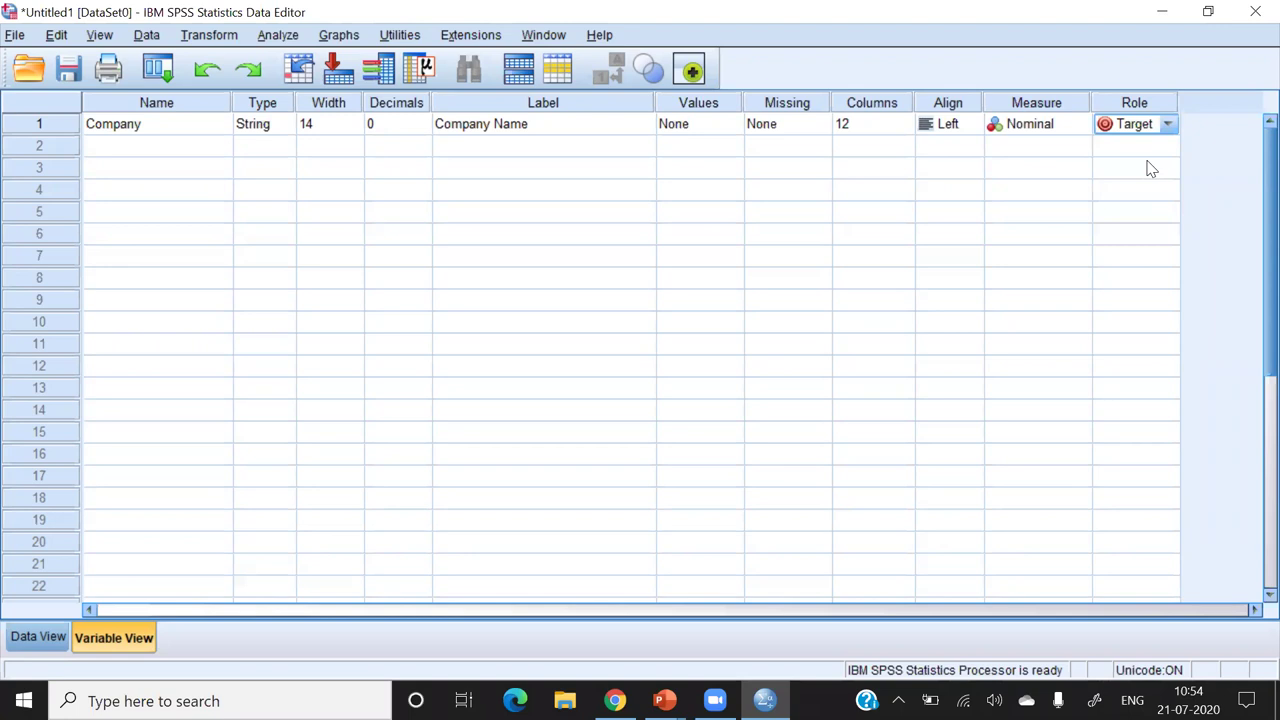
left_click(1168, 125)
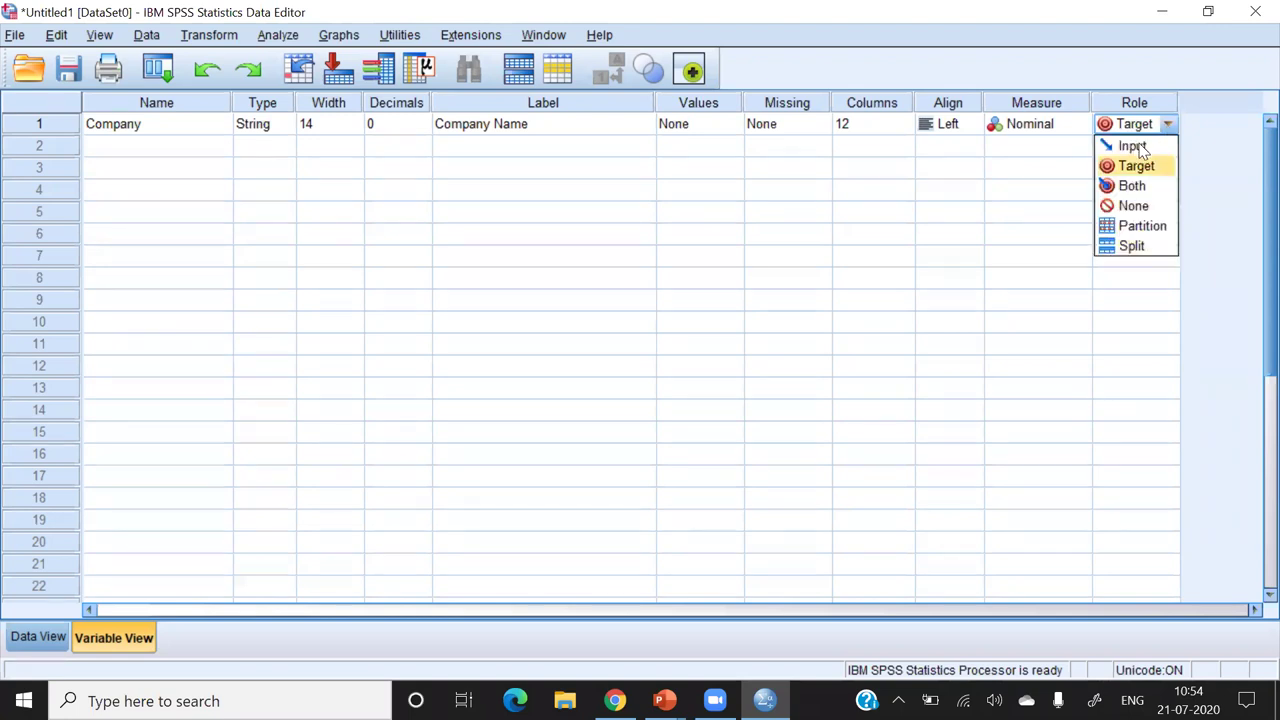
left_click(1143, 145)
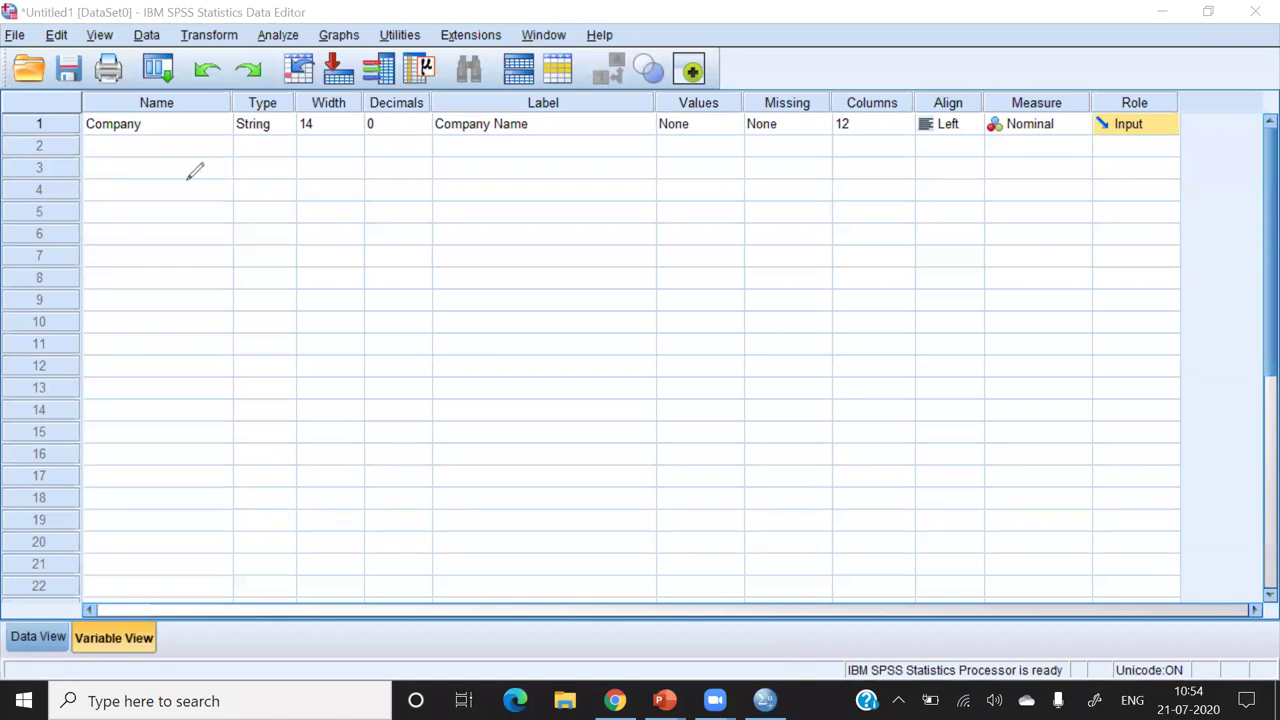
- Handwrite the red heading "Nominal Variables" as an annotation over the empty rows below the Company variable
left_click_drag(166, 240, 218, 168)
left_click_drag(244, 202, 296, 236)
mouse_move(308, 205)
left_mouse_down()
mouse_move(309, 234)
mouse_move(352, 232)
left_mouse_up()
mouse_move(366, 206)
left_mouse_down()
mouse_move(385, 195)
mouse_move(378, 232)
left_mouse_up()
left_click_drag(402, 168, 414, 232)
mouse_move(464, 172)
left_mouse_down()
mouse_move(503, 157)
mouse_move(550, 222)
left_mouse_up()
mouse_move(557, 222)
left_mouse_down()
mouse_move(574, 196)
mouse_move(585, 222)
left_mouse_up()
left_click_drag(608, 205, 612, 222)
left_click_drag(630, 172, 632, 222)
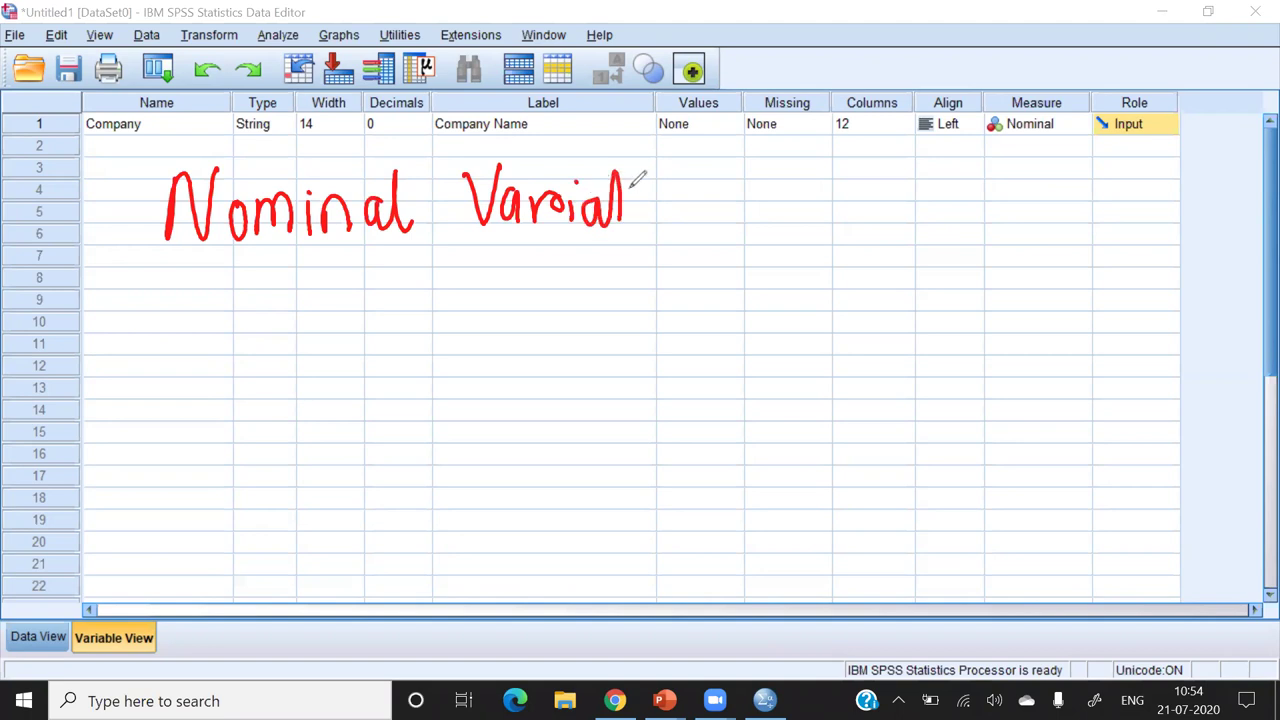
left_click_drag(645, 165, 650, 222)
left_click_drag(660, 168, 664, 222)
mouse_move(672, 200)
left_mouse_down()
mouse_move(675, 215)
mouse_move(692, 212)
left_mouse_up()
left_click_drag(711, 183, 686, 214)
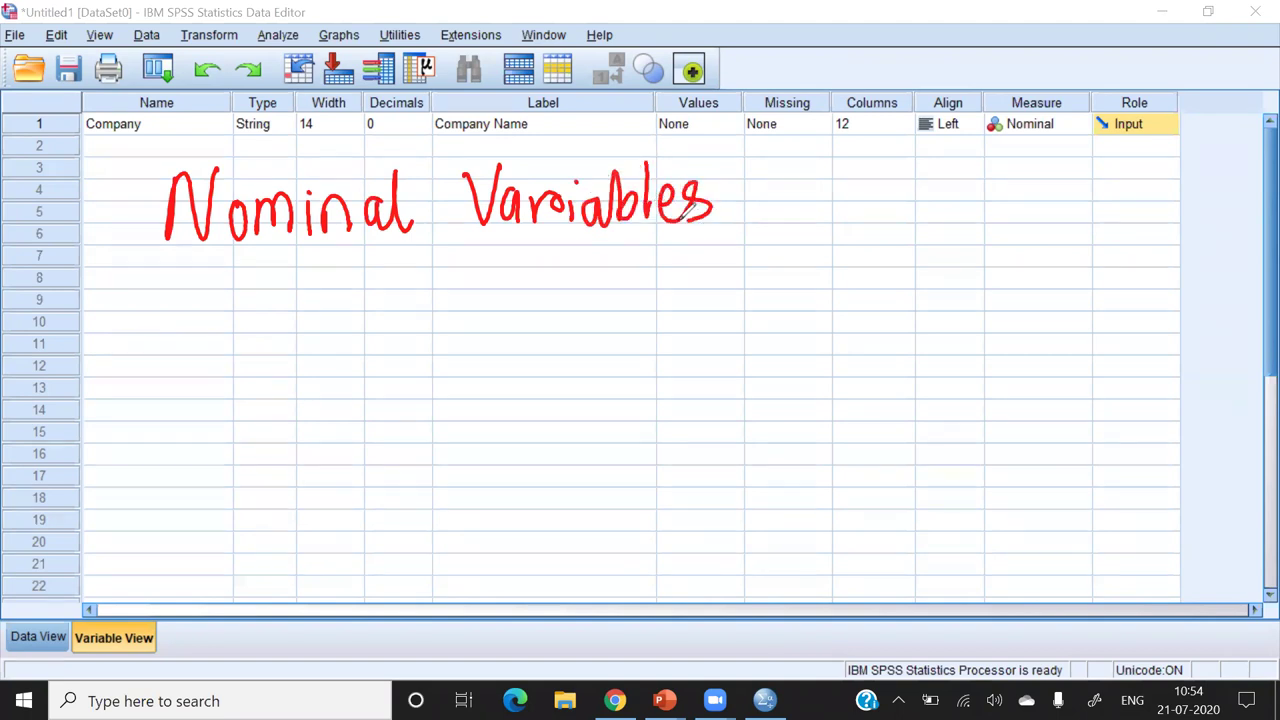
- Handwrite "Caterogical" with ditto marks beneath the Nominal Variables heading and draw a long line under both
mouse_move(193, 257)
left_mouse_down()
mouse_move(150, 291)
mouse_move(212, 305)
left_mouse_up()
left_click_drag(224, 257, 230, 303)
mouse_move(236, 290)
left_mouse_down()
mouse_move(256, 300)
mouse_move(242, 268)
mouse_move(276, 274)
left_mouse_up()
left_click_drag(292, 276, 300, 356)
mouse_move(330, 296)
left_mouse_down()
mouse_move(332, 312)
mouse_move(398, 302)
left_mouse_up()
left_click_drag(408, 256, 406, 300)
left_click_drag(420, 254, 418, 298)
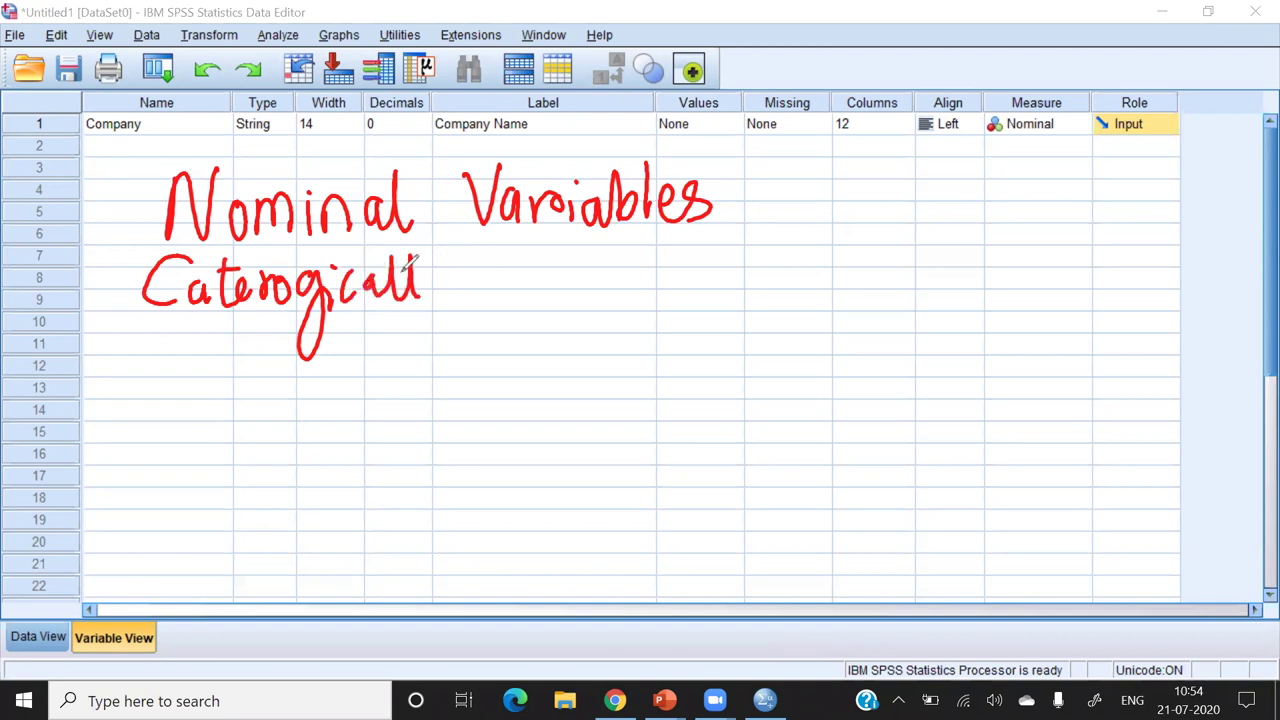
left_click_drag(400, 236, 404, 296)
left_click_drag(544, 256, 548, 298)
left_click_drag(560, 264, 568, 284)
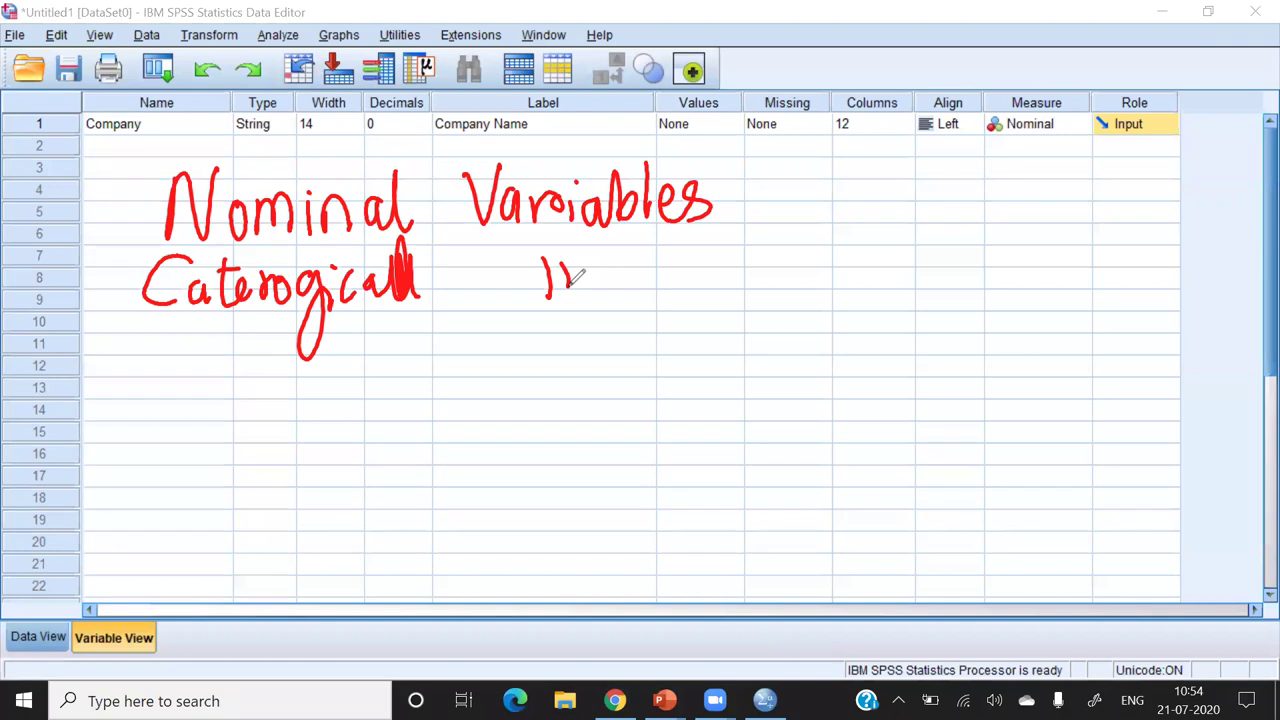
mouse_move(88, 322)
left_mouse_down()
mouse_move(240, 330)
mouse_move(952, 308)
left_mouse_up()
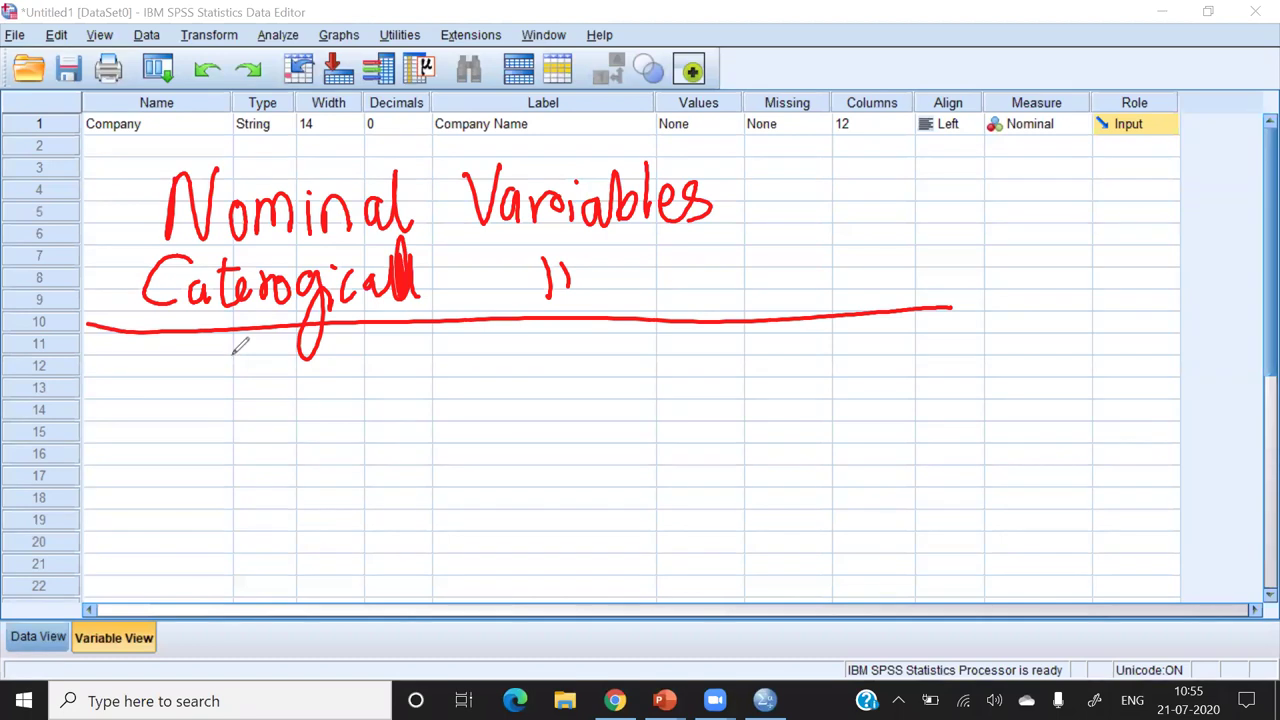
- Handwrite the operators +, −, ×, ÷, >, = and < beneath the dividing line
left_click_drag(247, 361, 242, 420)
mouse_move(216, 392)
left_mouse_down()
mouse_move(268, 390)
mouse_move(289, 425)
mouse_move(348, 392)
mouse_move(376, 421)
left_mouse_up()
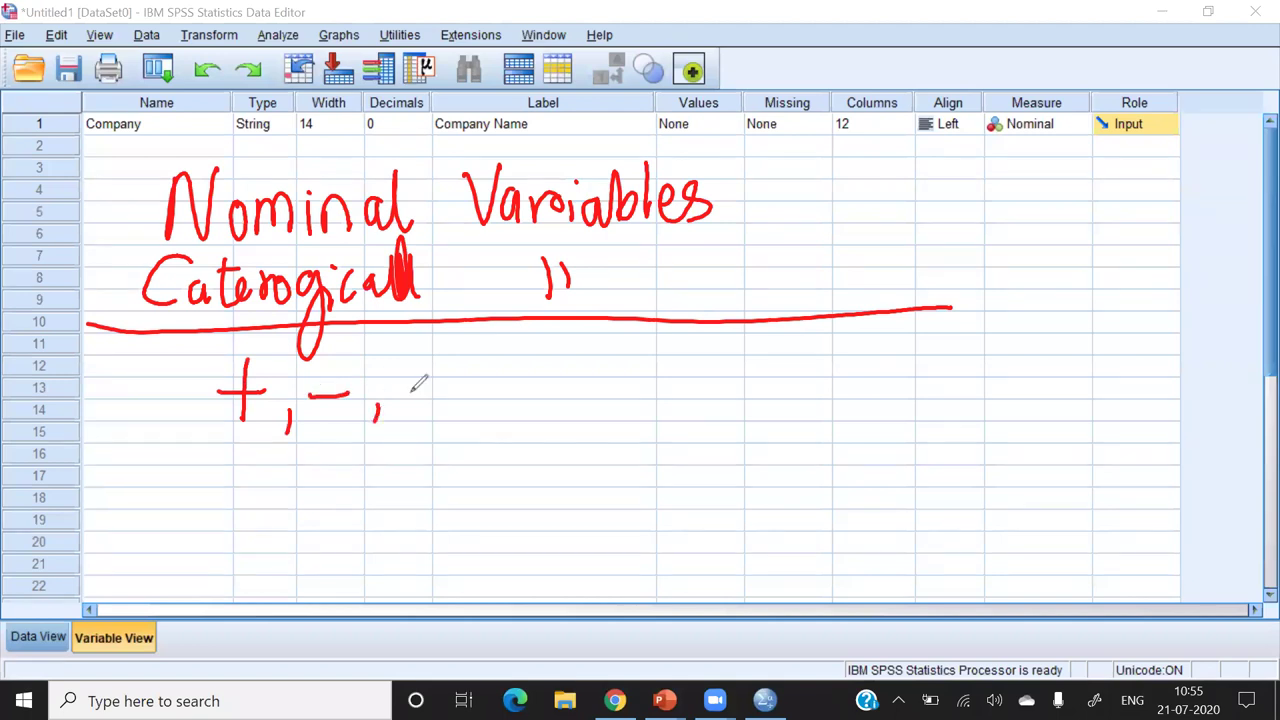
mouse_move(412, 362)
left_mouse_down()
mouse_move(437, 403)
mouse_move(415, 406)
left_mouse_up()
mouse_move(463, 403)
left_mouse_down()
mouse_move(534, 372)
mouse_move(521, 369)
mouse_move(530, 394)
mouse_move(573, 403)
left_mouse_up()
left_click(521, 369)
left_click(523, 397)
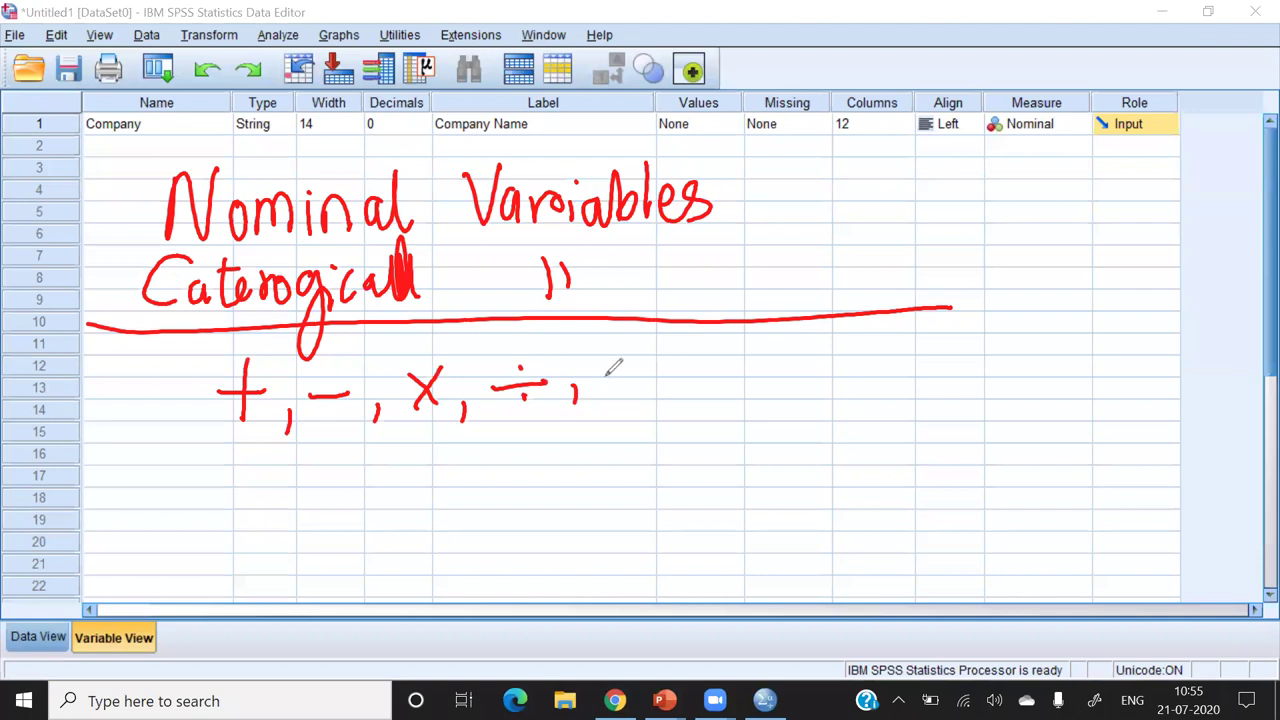
left_click_drag(598, 362, 611, 420)
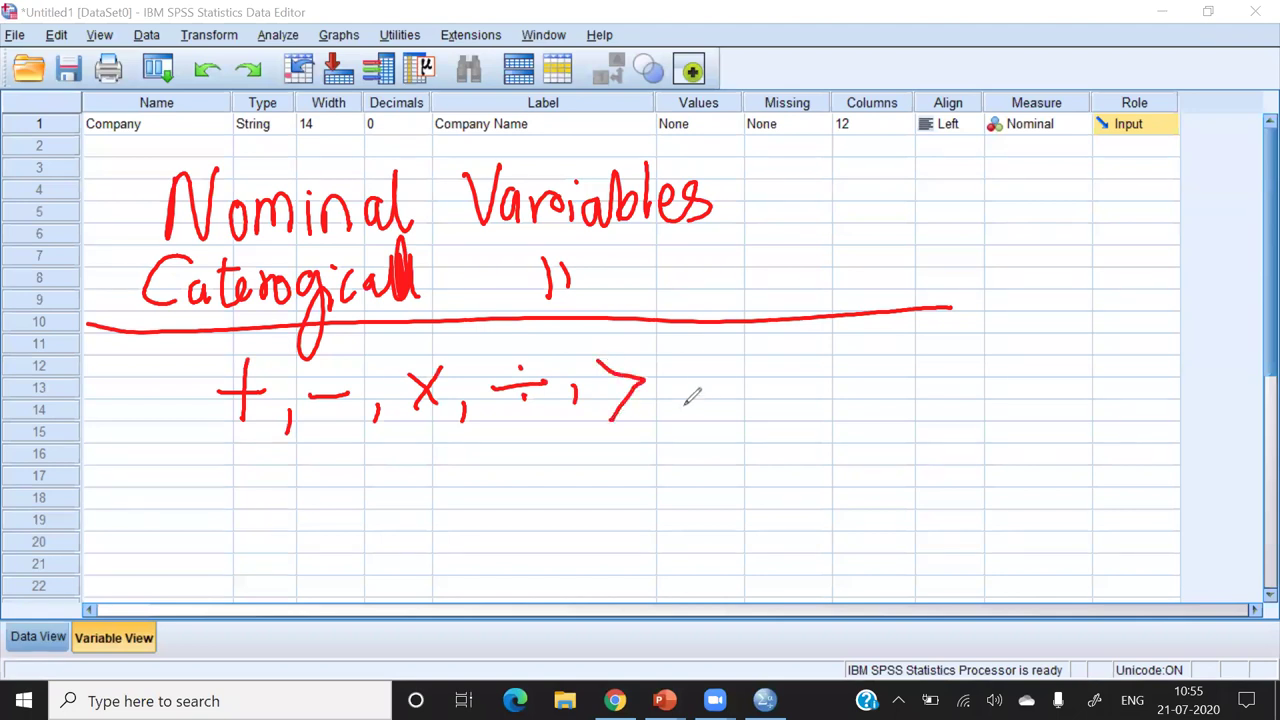
mouse_move(680, 395)
left_mouse_down()
mouse_move(676, 410)
mouse_move(744, 376)
mouse_move(747, 387)
left_mouse_up()
left_click(765, 398)
left_click_drag(843, 342, 840, 396)
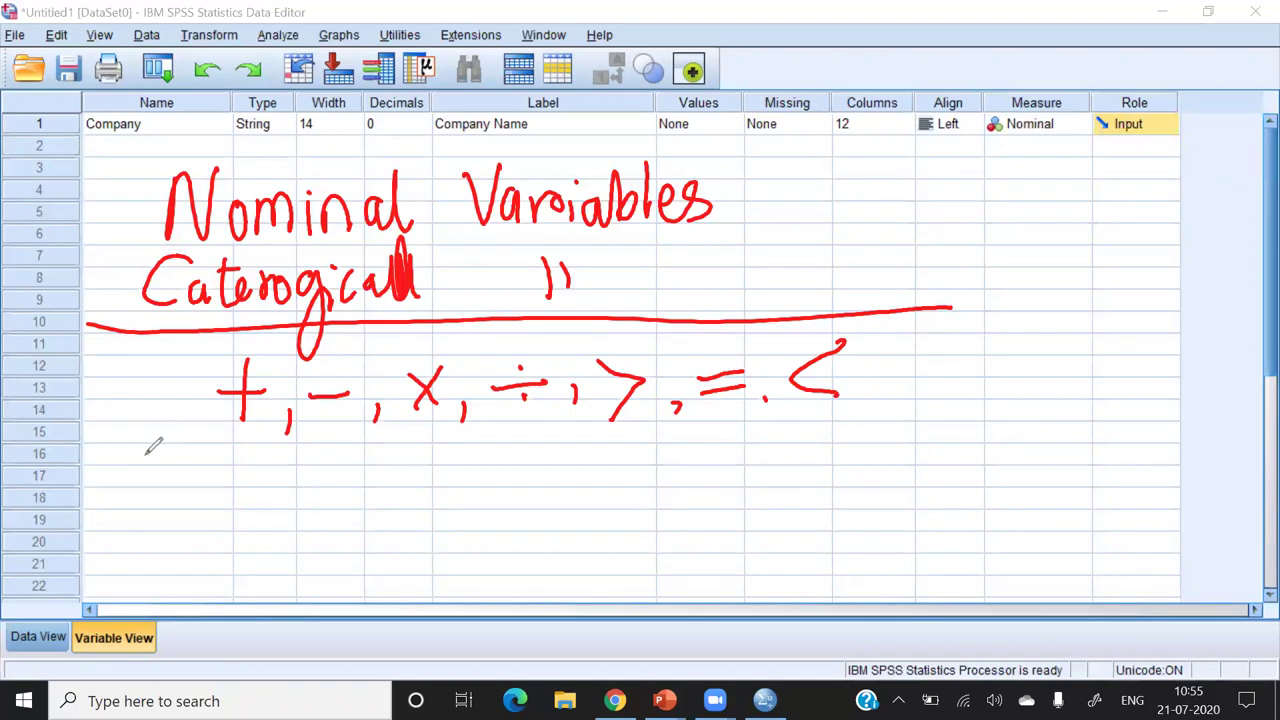
- Annotate the codes 1 → M and 2 → F, and write the examples 1 + 2 = 3 and 1 < 2 beside them
mouse_move(134, 452)
left_mouse_down()
mouse_move(145, 489)
mouse_move(231, 456)
mouse_move(264, 497)
left_mouse_up()
mouse_move(122, 530)
left_mouse_down()
mouse_move(158, 570)
mouse_move(174, 549)
mouse_move(228, 549)
mouse_move(250, 575)
mouse_move(276, 526)
mouse_move(268, 546)
mouse_move(216, 562)
left_mouse_up()
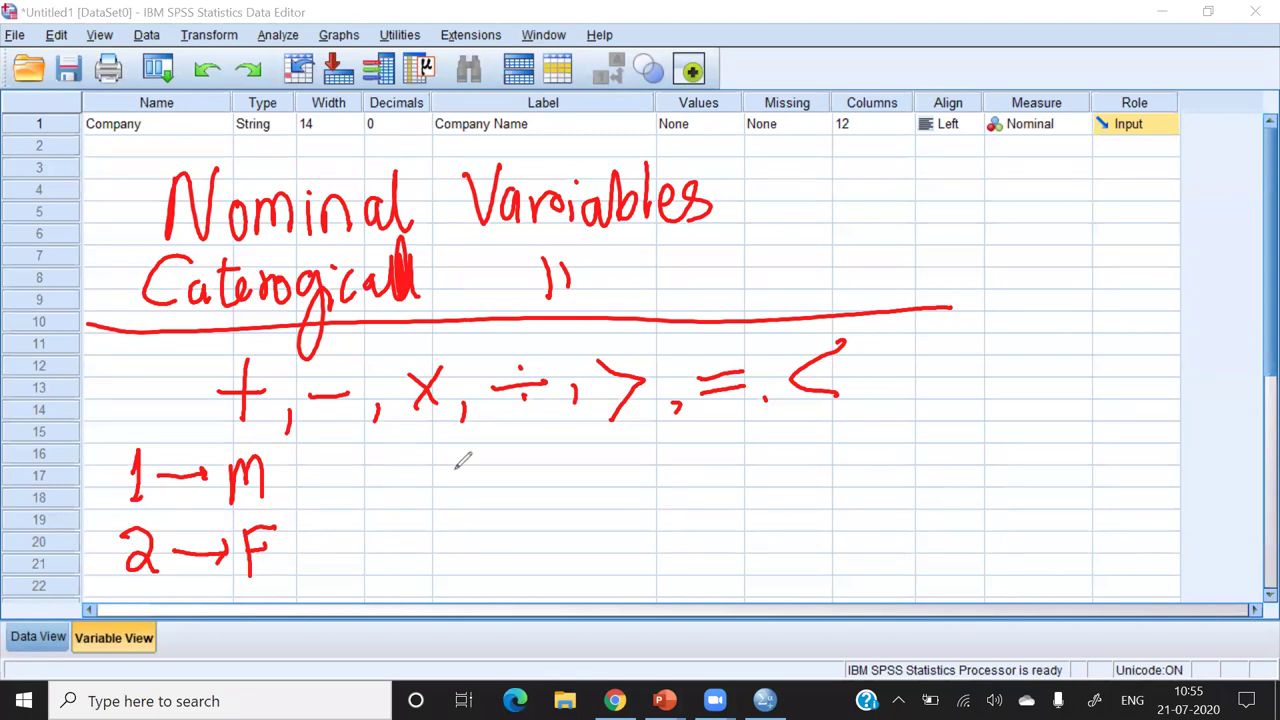
mouse_move(460, 472)
left_mouse_down()
mouse_move(458, 505)
mouse_move(487, 505)
mouse_move(524, 468)
mouse_move(541, 506)
left_mouse_up()
mouse_move(552, 485)
left_mouse_down()
mouse_move(570, 483)
mouse_move(570, 500)
mouse_move(606, 486)
mouse_move(596, 504)
left_mouse_up()
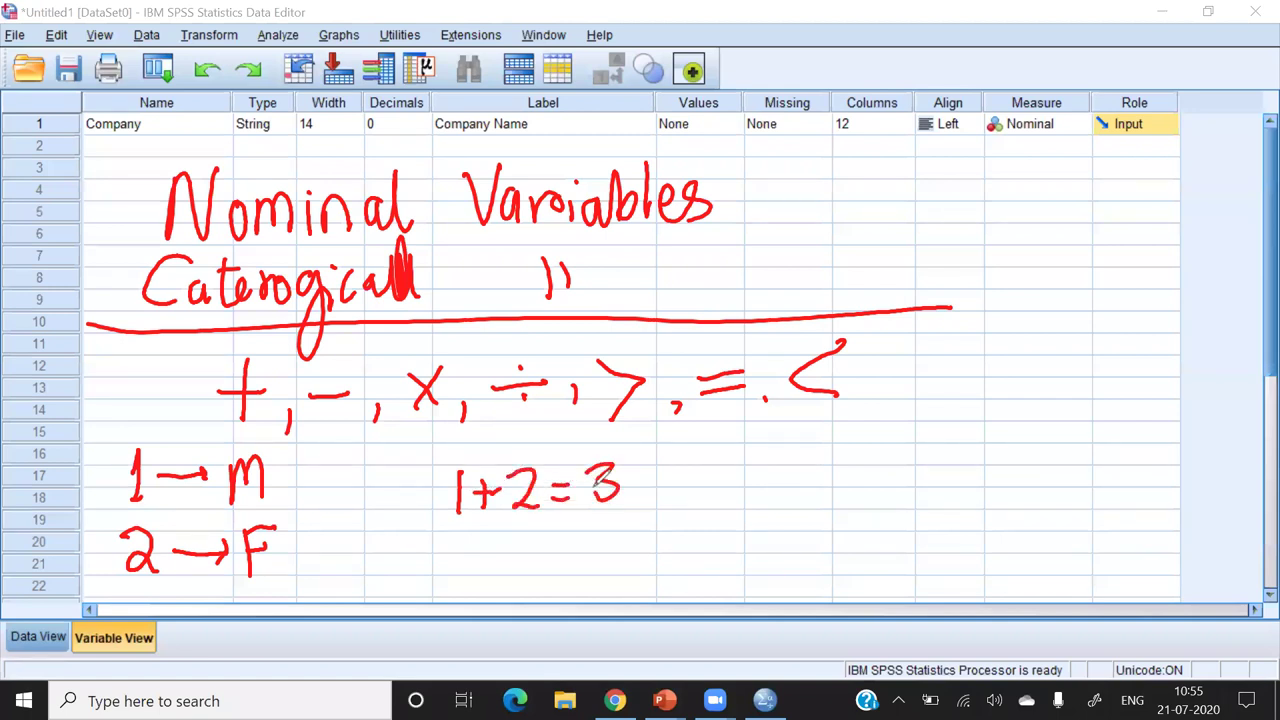
mouse_move(461, 539)
left_mouse_down()
mouse_move(457, 570)
mouse_move(491, 552)
mouse_move(517, 567)
mouse_move(548, 555)
mouse_move(576, 564)
left_mouse_up()
left_click(478, 553)
- Draw a vertical divider beside the examples and write 1 − 2 = −1 and 2/1 = 2 after it
left_click_drag(649, 459, 655, 595)
left_click(676, 464)
mouse_move(679, 466)
left_mouse_down()
mouse_move(678, 487)
mouse_move(719, 470)
mouse_move(750, 480)
mouse_move(831, 466)
left_mouse_up()
left_click_drag(845, 457, 847, 486)
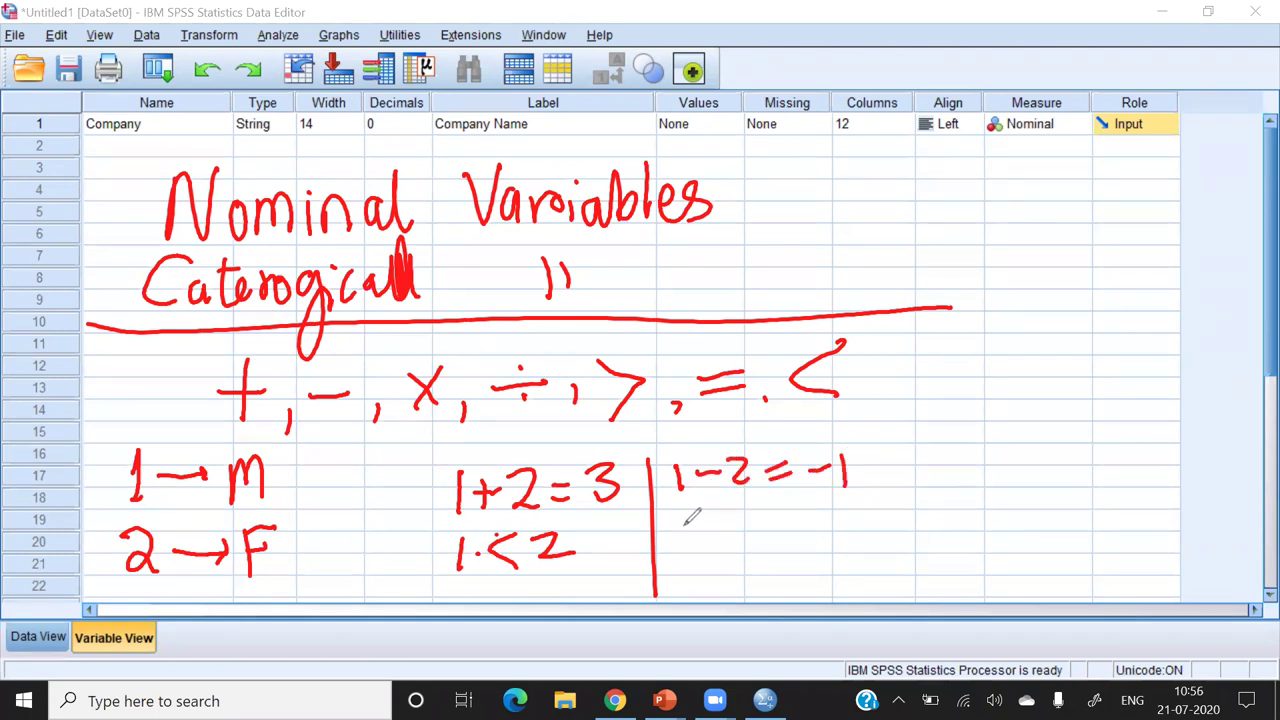
left_click_drag(677, 524, 710, 548)
left_click_drag(690, 562, 692, 580)
left_click_drag(735, 544, 762, 551)
left_click_drag(780, 535, 808, 543)
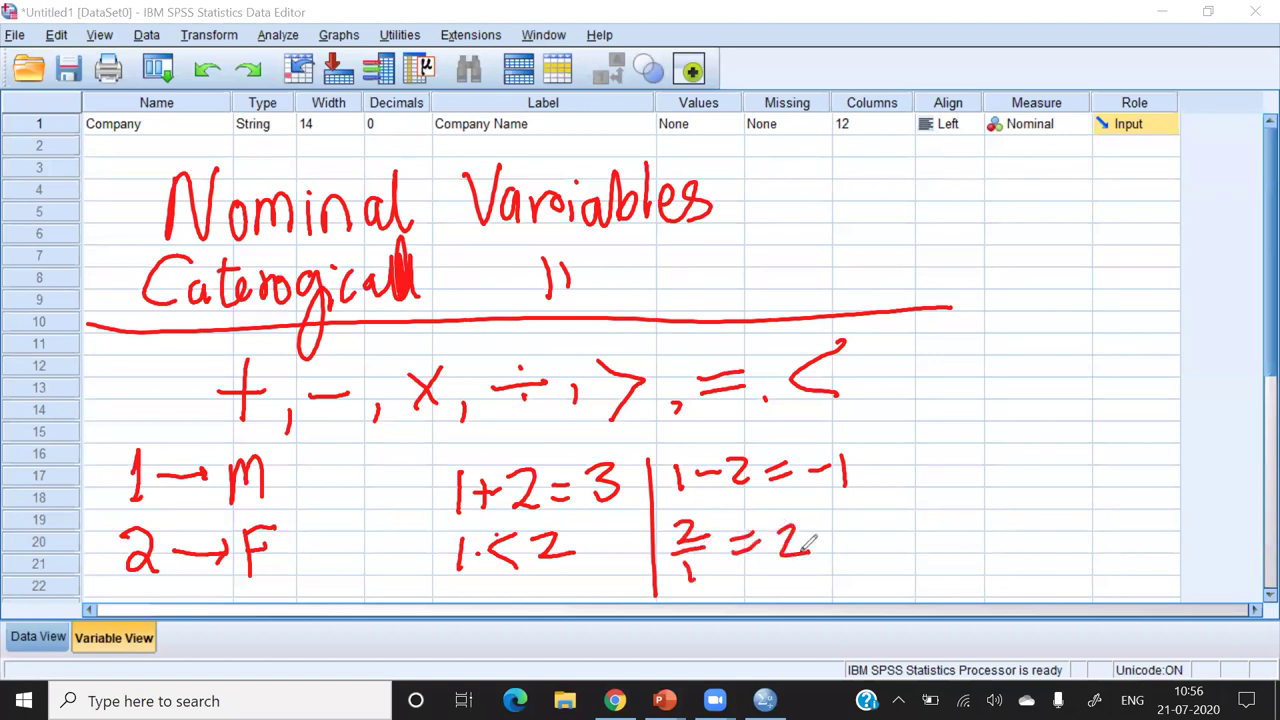
- Circle the gender codes together with the arithmetic examples, and clear all annotations from the screen
mouse_move(896, 436)
left_mouse_down()
mouse_move(416, 423)
mouse_move(124, 566)
mouse_move(433, 603)
mouse_move(830, 609)
mouse_move(880, 448)
left_mouse_up()
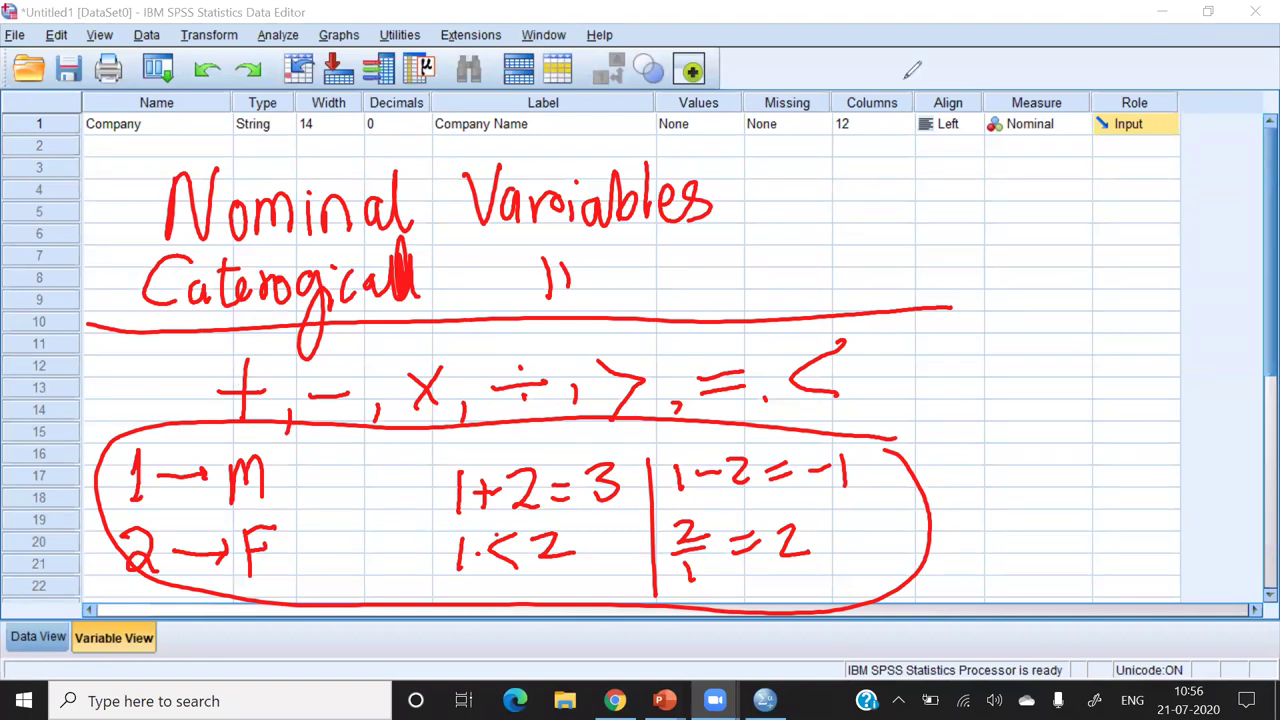
key("e")
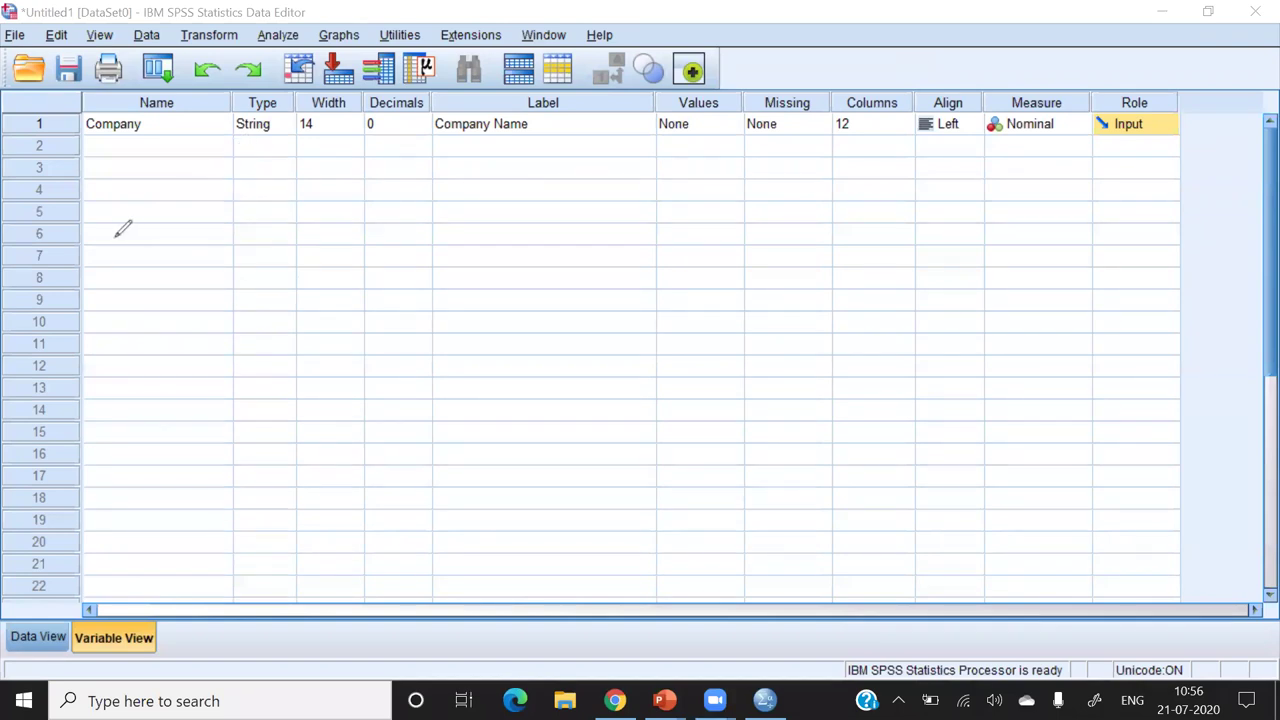
- Handwrite the underlined heading "Age-group" over the empty variable rows
left_click(117, 170)
mouse_move(106, 190)
left_mouse_down()
mouse_move(98, 248)
mouse_move(121, 245)
left_mouse_up()
mouse_move(100, 218)
left_mouse_down()
mouse_move(158, 214)
mouse_move(134, 305)
left_mouse_up()
left_click_drag(162, 226, 178, 232)
left_click_drag(106, 194, 118, 170)
left_click_drag(195, 214, 214, 214)
left_click_drag(246, 198, 228, 232)
left_click_drag(1005, 472, 932, 546)
mouse_move(250, 208)
left_mouse_down()
mouse_move(224, 300)
mouse_move(298, 214)
mouse_move(326, 212)
mouse_move(322, 268)
left_mouse_up()
left_click_drag(320, 210, 330, 236)
left_click_drag(84, 244, 338, 236)
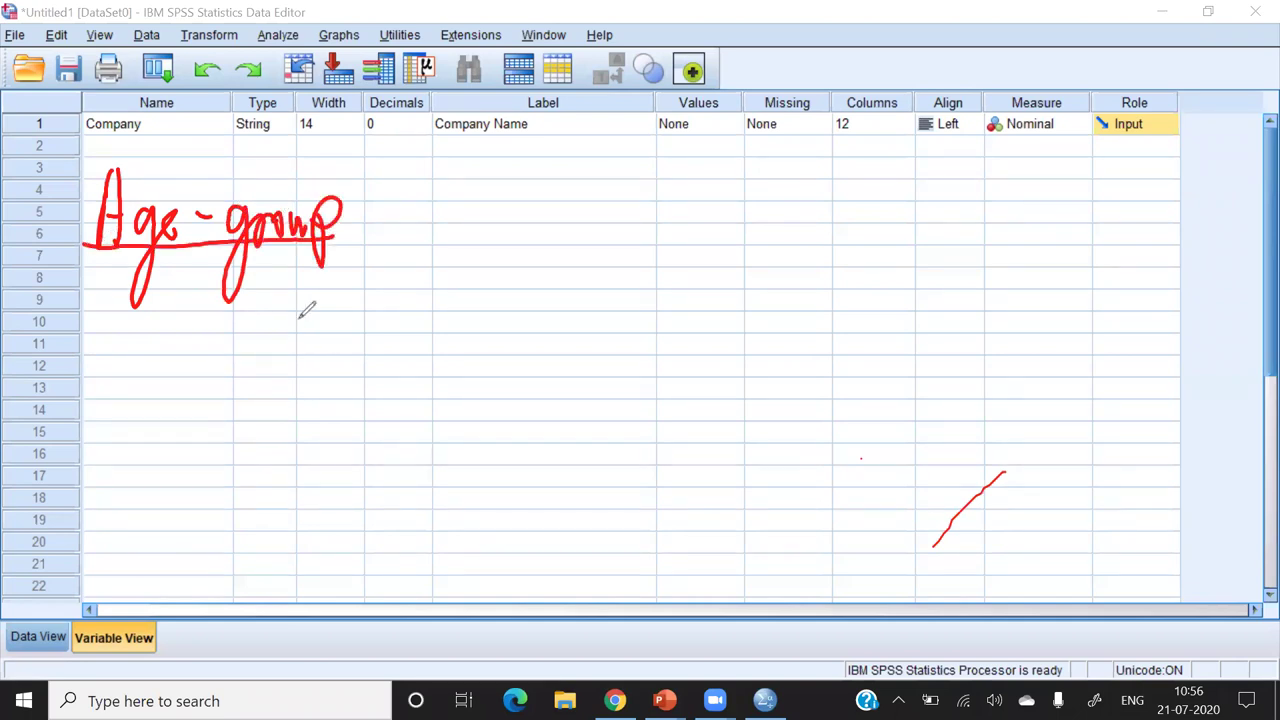
- Handwrite the age categories less than 25, 25–40, 40–55 and > 55 beside the Age-group heading
mouse_move(451, 152)
left_mouse_down()
mouse_move(448, 206)
mouse_move(488, 190)
mouse_move(512, 206)
left_mouse_up()
mouse_move(548, 156)
left_mouse_down()
mouse_move(544, 206)
mouse_move(606, 202)
left_mouse_up()
mouse_move(646, 164)
left_mouse_down()
mouse_move(663, 163)
mouse_move(684, 206)
left_mouse_up()
mouse_move(698, 156)
left_mouse_down()
mouse_move(720, 152)
mouse_move(688, 206)
left_mouse_up()
left_click_drag(470, 250, 505, 288)
mouse_move(556, 242)
left_mouse_down()
mouse_move(520, 262)
mouse_move(516, 286)
mouse_move(590, 268)
mouse_move(646, 270)
mouse_move(640, 298)
mouse_move(668, 286)
left_mouse_up()
mouse_move(482, 350)
left_mouse_down()
mouse_move(505, 395)
mouse_move(500, 418)
left_mouse_up()
mouse_move(524, 386)
left_mouse_down()
mouse_move(528, 398)
mouse_move(630, 385)
mouse_move(626, 404)
left_mouse_up()
mouse_move(630, 361)
left_mouse_down()
mouse_move(677, 364)
mouse_move(664, 405)
left_mouse_up()
mouse_move(494, 464)
left_mouse_down()
mouse_move(535, 484)
mouse_move(515, 510)
left_mouse_up()
left_click_drag(582, 452, 572, 502)
mouse_move(582, 450)
left_mouse_down()
mouse_move(608, 448)
mouse_move(628, 476)
mouse_move(620, 492)
left_mouse_up()
left_click_drag(640, 396, 688, 500)
left_click_drag(789, 369, 795, 473)
left_click_drag(795, 473, 841, 377)
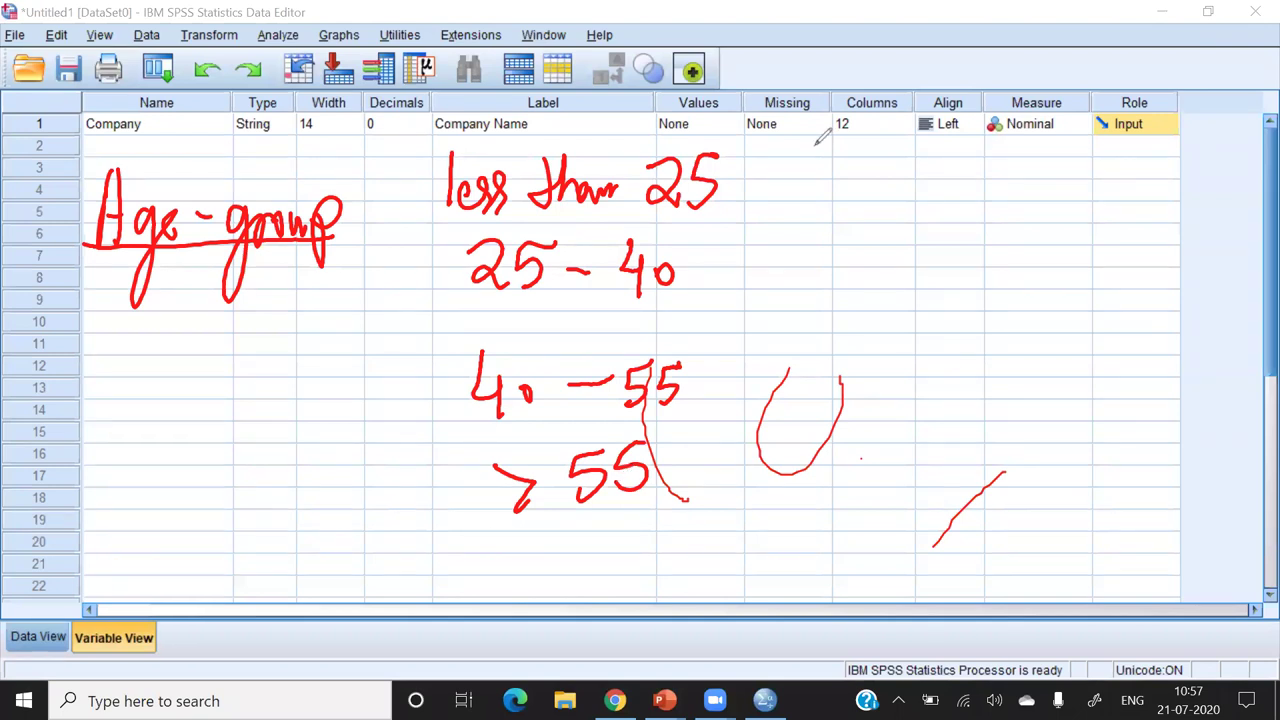
- Write the codes 1, 2, 3 and 4 beside the age categories and draw a box around them
mouse_move(825, 158)
left_mouse_down()
mouse_move(800, 284)
mouse_move(838, 287)
left_mouse_up()
left_click_drag(785, 352, 800, 406)
mouse_move(806, 420)
left_mouse_down()
mouse_move(790, 465)
mouse_move(822, 508)
left_mouse_up()
mouse_move(798, 142)
left_mouse_down()
mouse_move(858, 145)
mouse_move(763, 500)
mouse_move(870, 358)
left_mouse_up()
left_click_drag(852, 142, 872, 360)
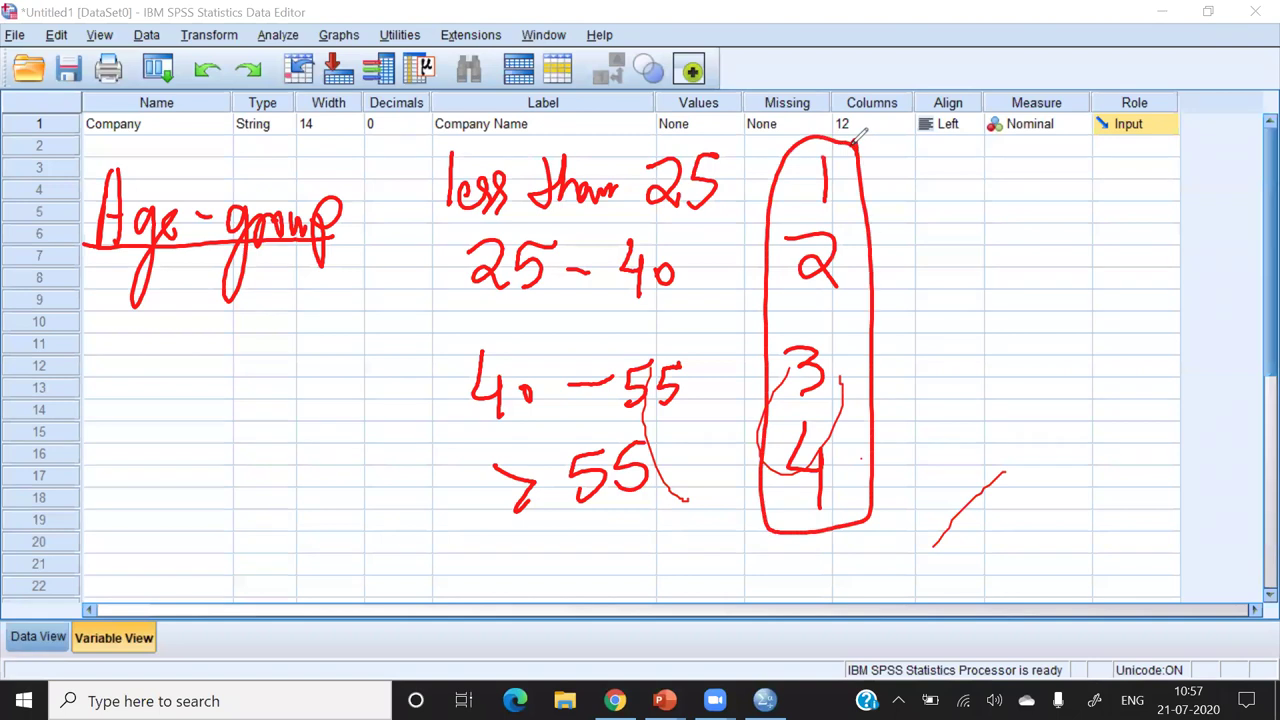
- Handwrite the calculations 3 − 2 = 1 and 4/2 = 2 beneath the Age-group heading
left_click(117, 377)
mouse_move(117, 370)
left_mouse_down()
mouse_move(142, 398)
mouse_move(122, 450)
left_mouse_up()
left_click_drag(174, 416, 207, 414)
mouse_move(250, 384)
left_mouse_down()
mouse_move(214, 389)
mouse_move(262, 424)
mouse_move(320, 394)
left_mouse_up()
left_click_drag(292, 410, 326, 408)
left_click_drag(356, 352, 368, 432)
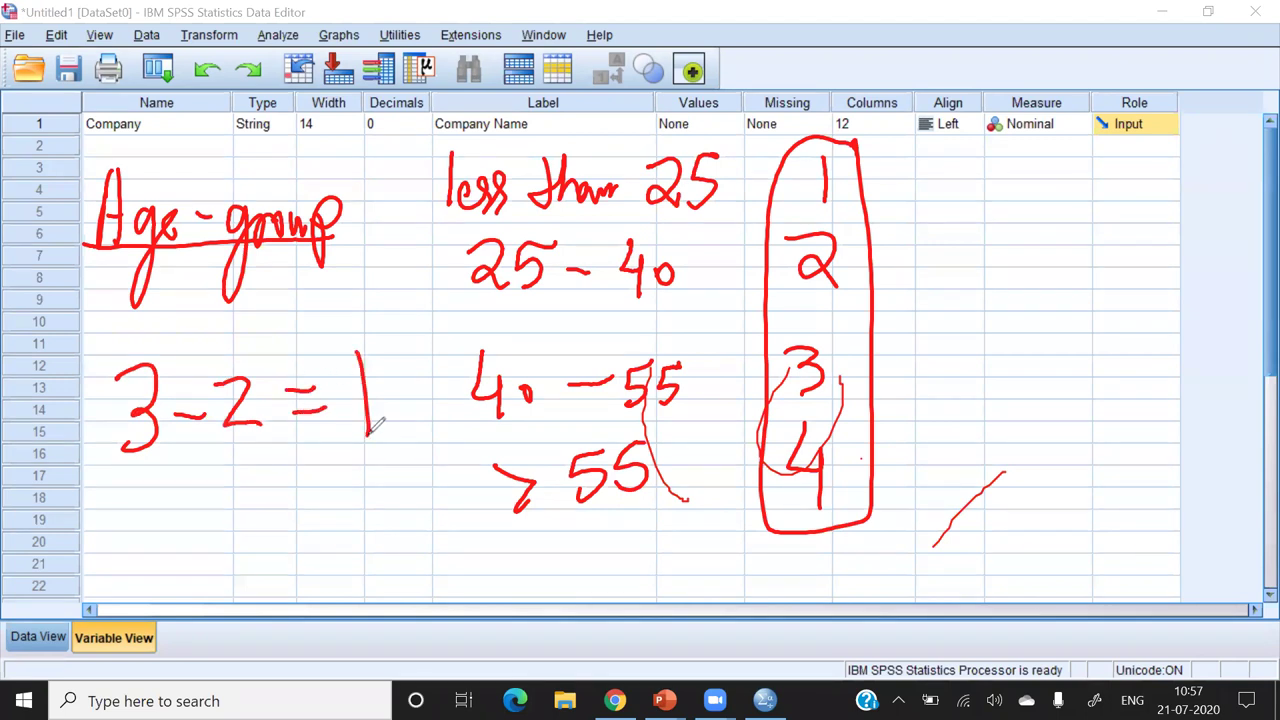
left_click_drag(160, 490, 178, 550)
left_click_drag(215, 500, 176, 598)
left_click_drag(206, 553, 232, 586)
left_click_drag(250, 545, 383, 513)
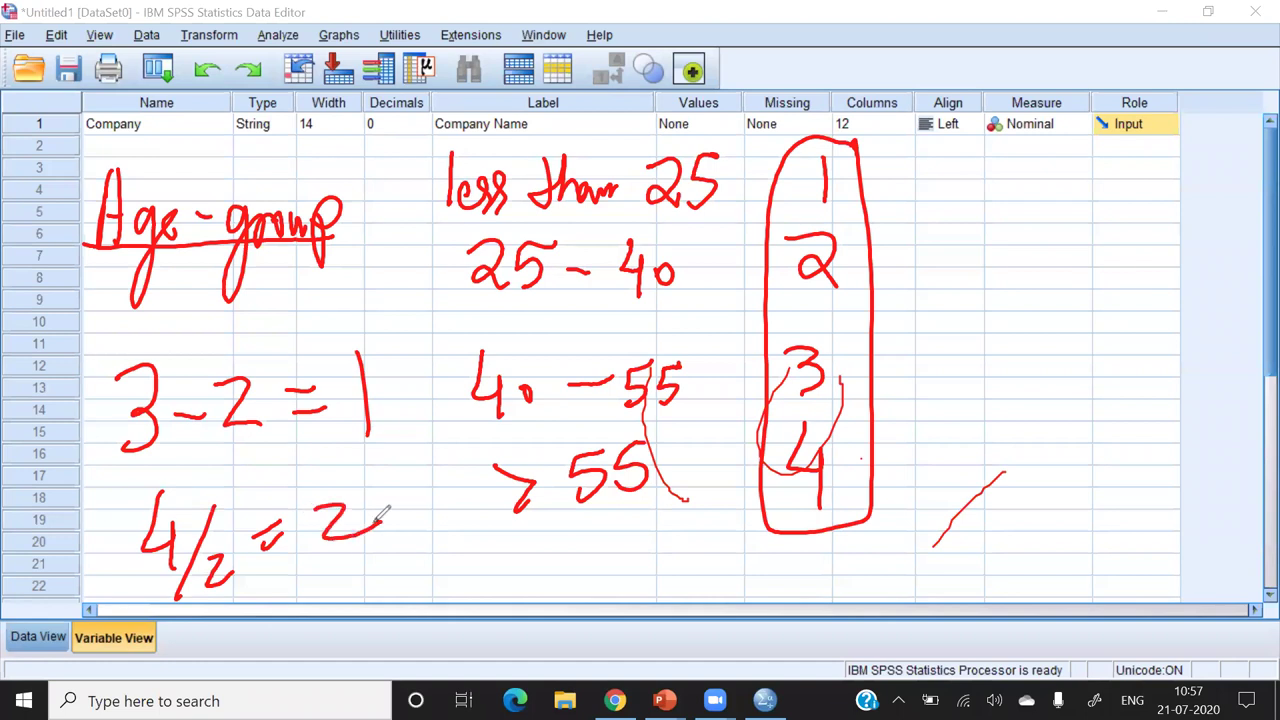
- Circle the > 55 and 25–40 age categories, and clear all annotations from the screen
mouse_move(455, 468)
left_mouse_down()
mouse_move(655, 533)
mouse_move(673, 424)
left_mouse_up()
mouse_move(676, 240)
left_mouse_down()
mouse_move(448, 242)
mouse_move(642, 330)
mouse_move(634, 241)
left_mouse_up()
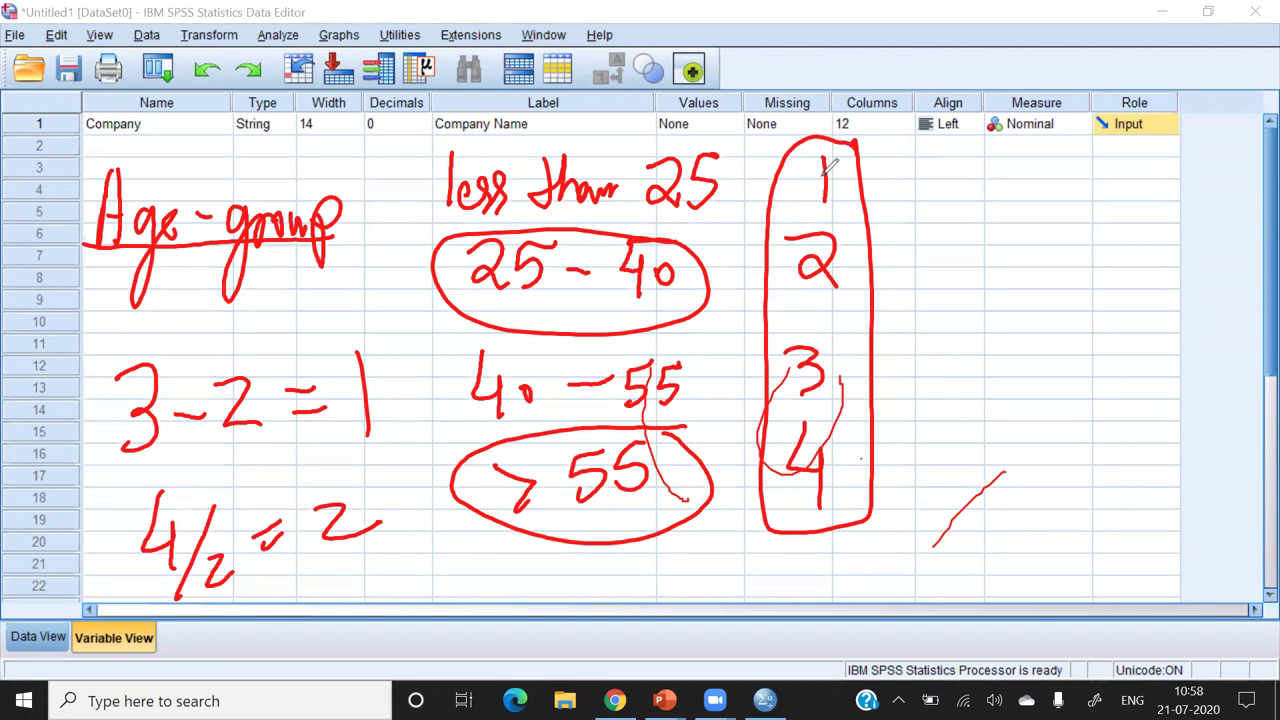
left_click_drag(924, 448, 1000, 364)
key("e")
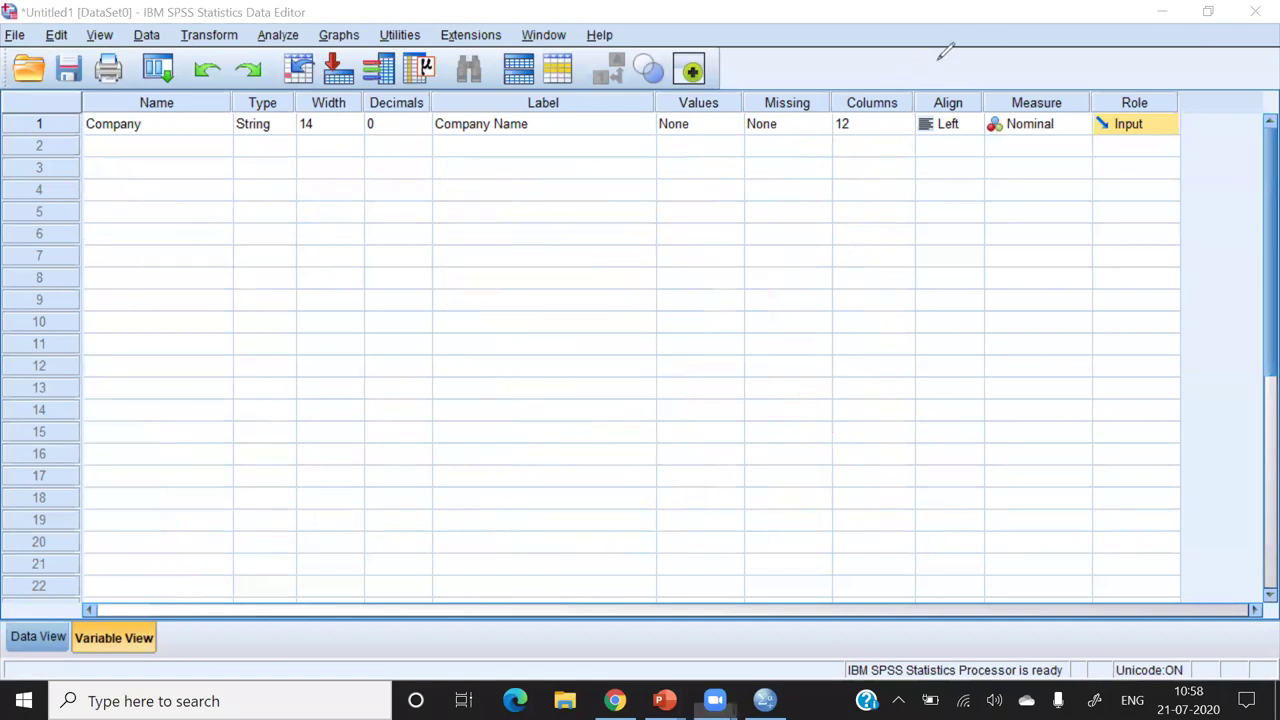
- Add a second variable named Gender and check its variable type settings, keeping Numeric
left_click(129, 153)
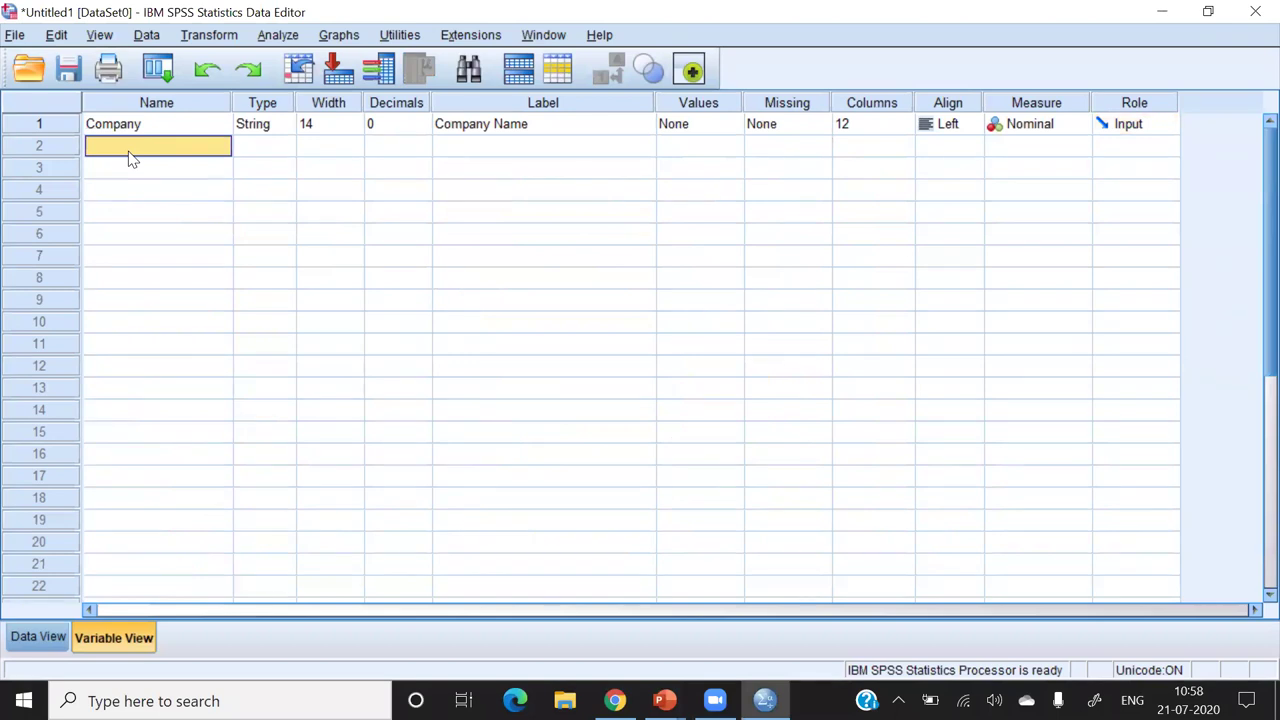
type("Gender")
left_click(268, 158)
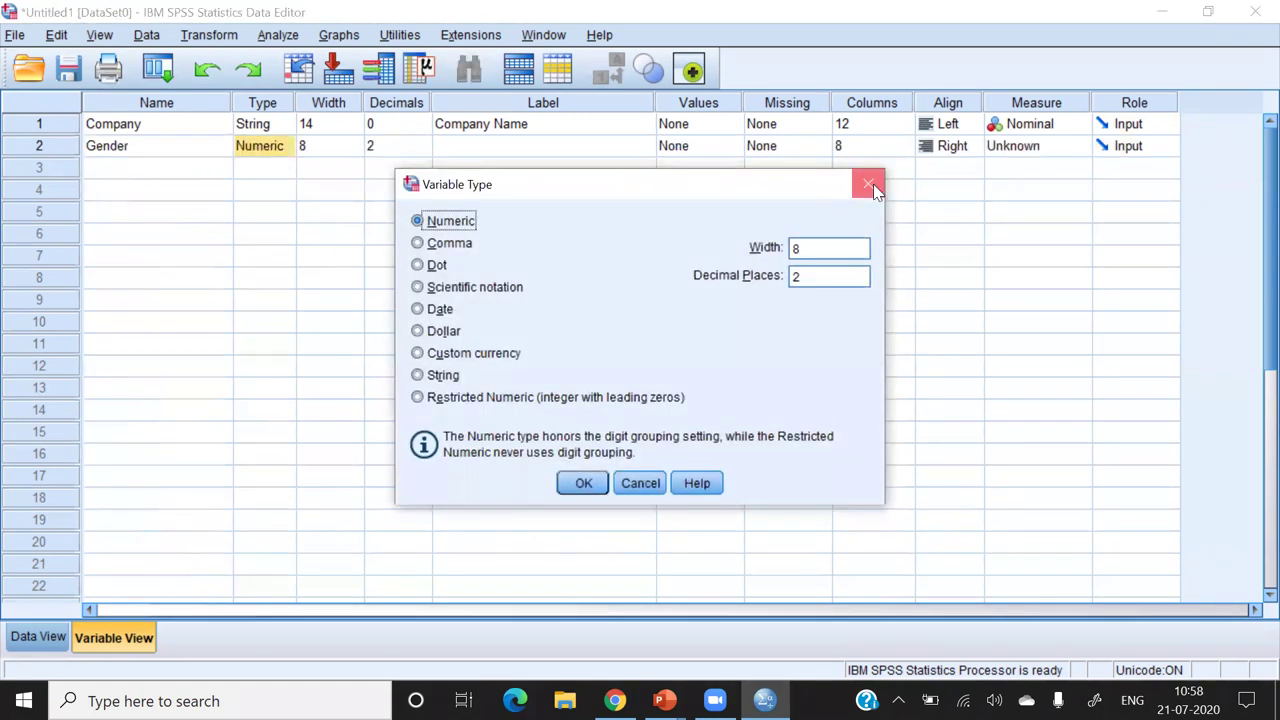
left_click(870, 187)
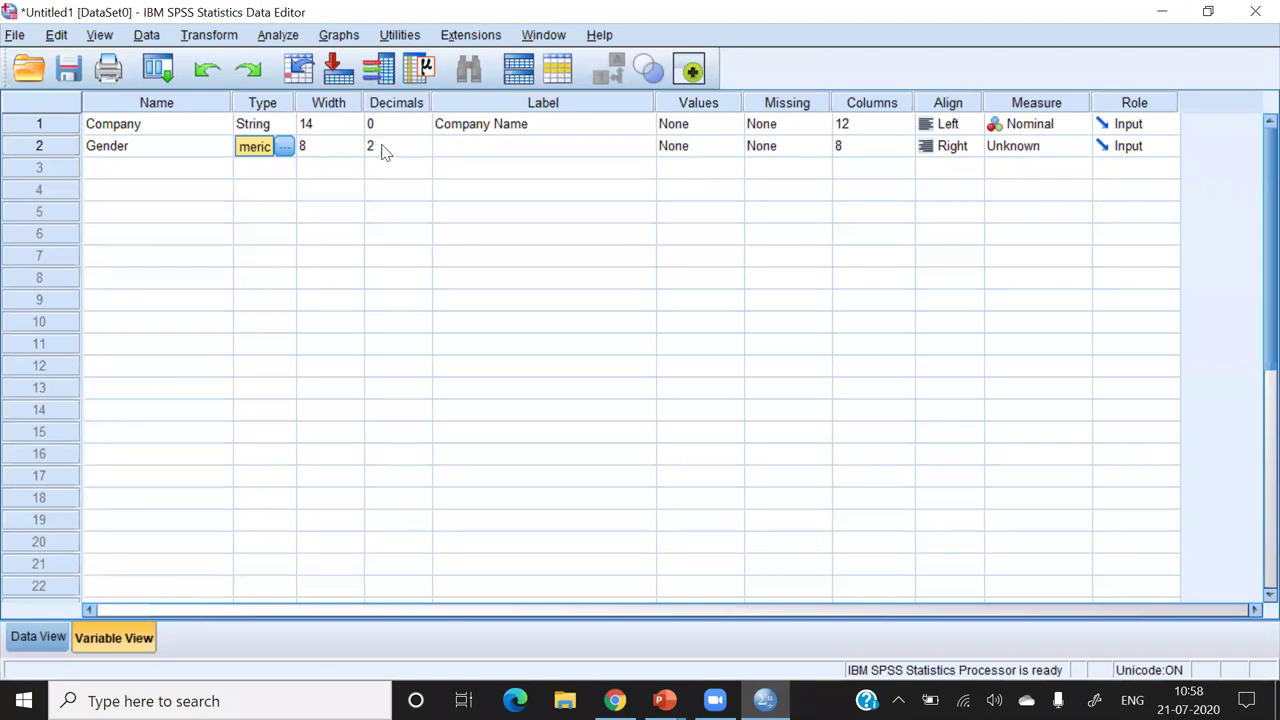
- Set the Gender variable's decimals to 0 and enter Gender as its label
left_click(426, 157)
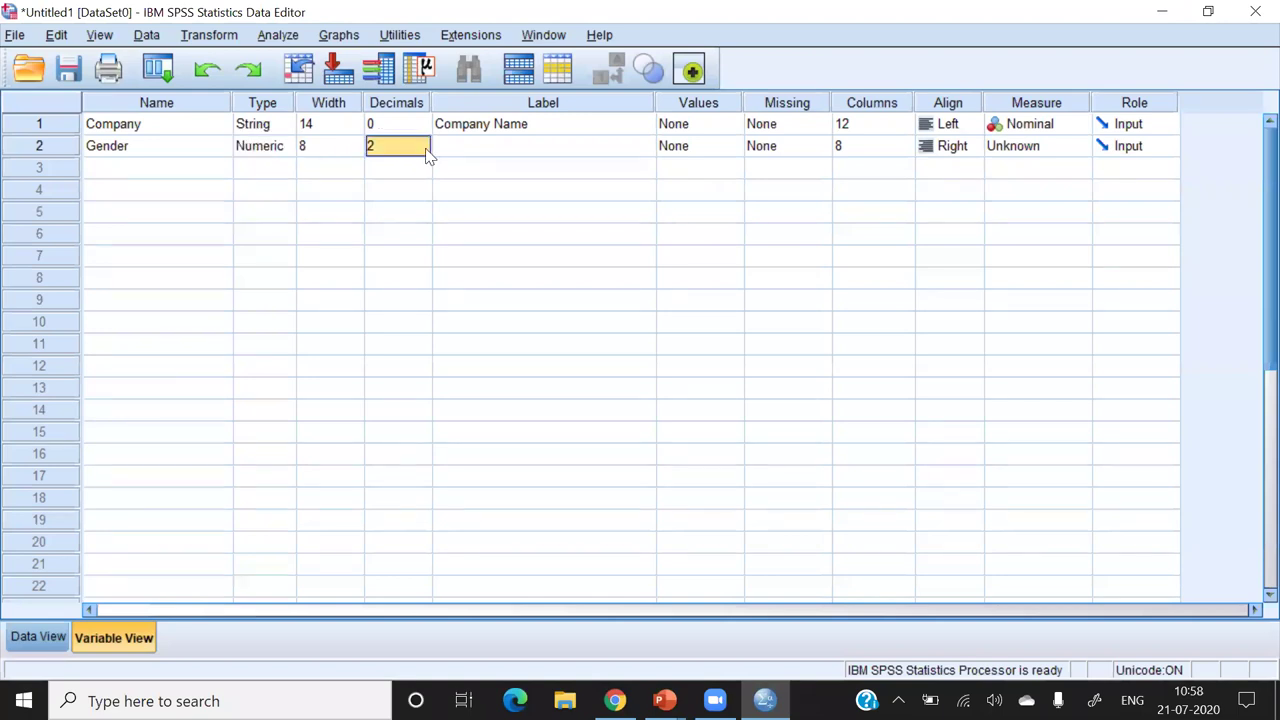
double_click(424, 151)
left_click(476, 153)
type("Gende")
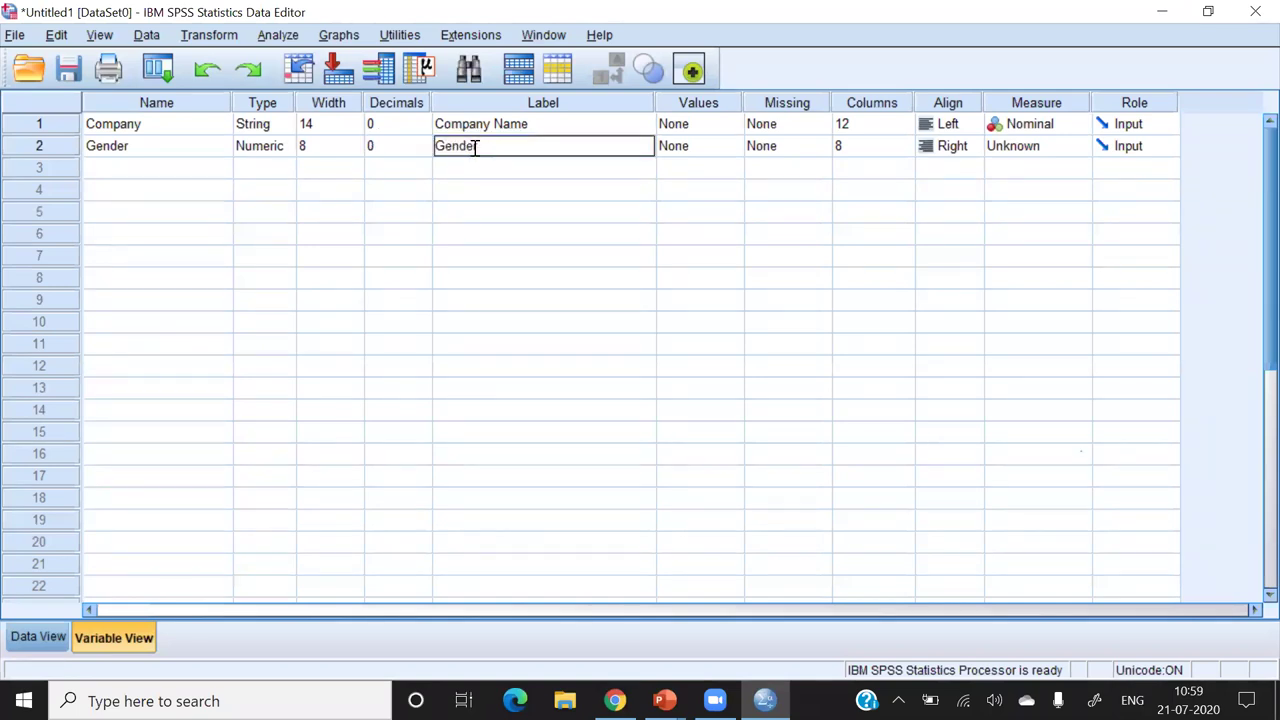
type("r")
left_click(737, 146)
left_click(849, 206)
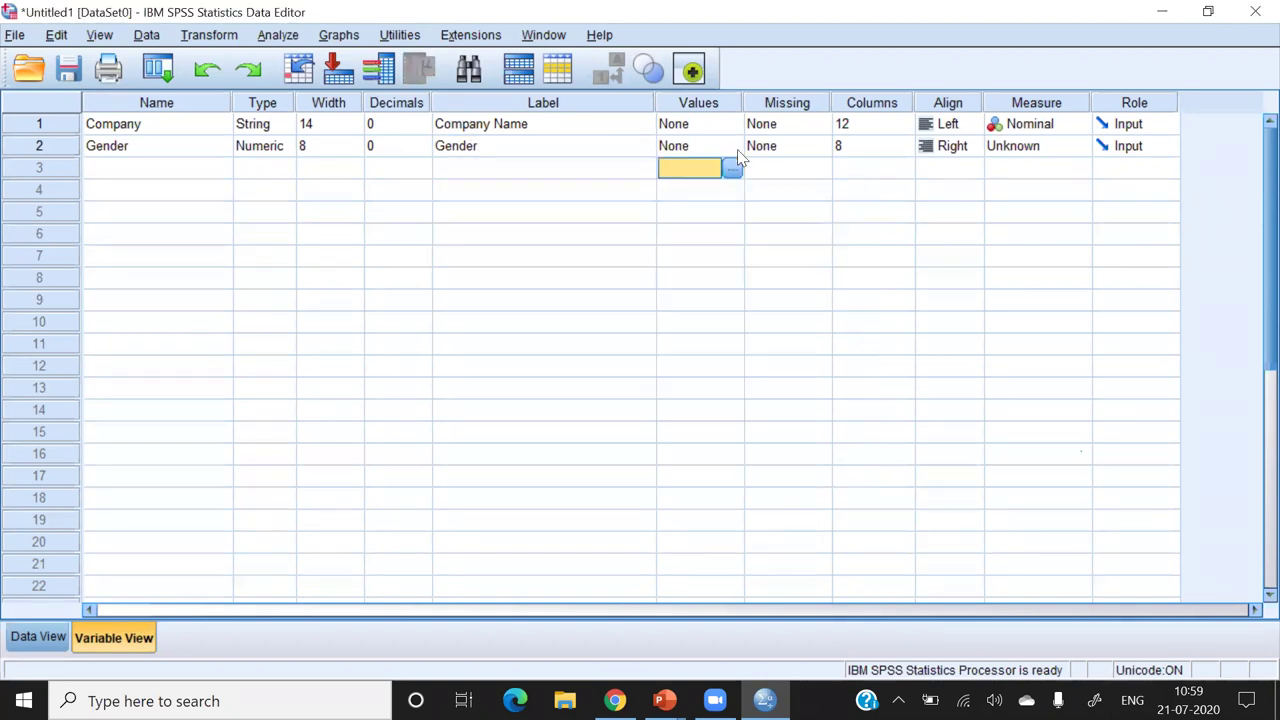
type("1")
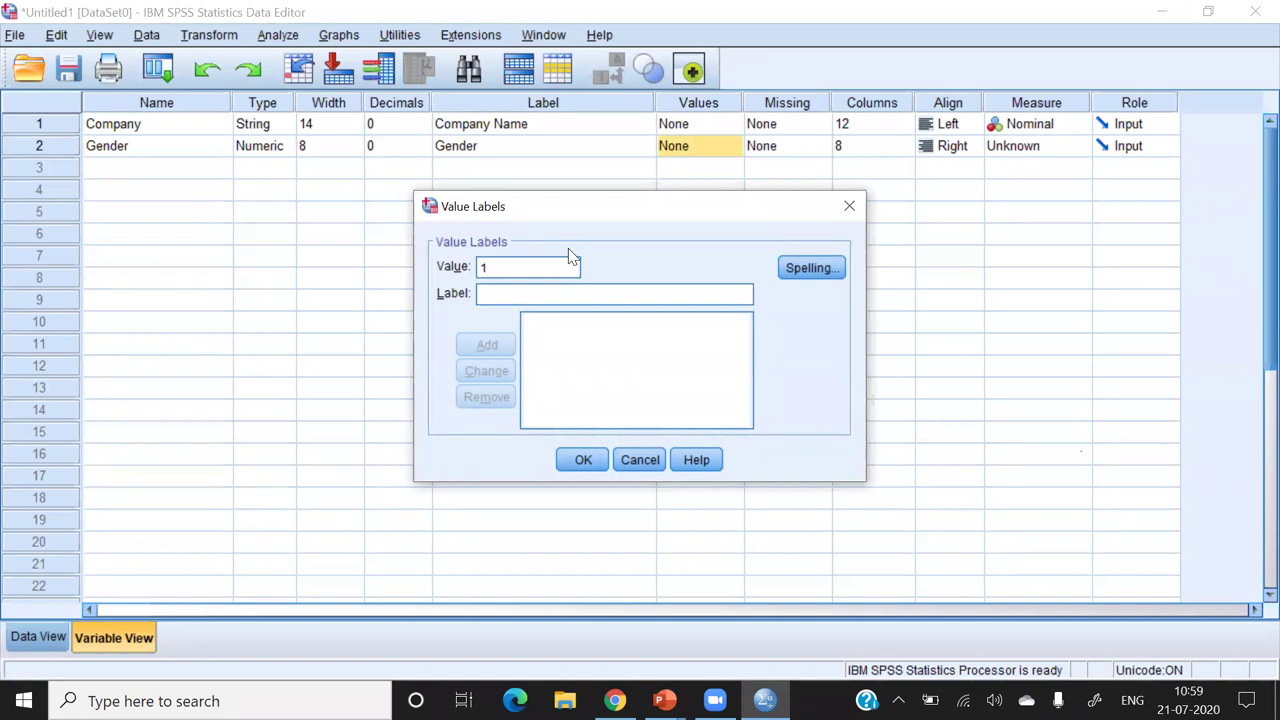
left_click(849, 206)
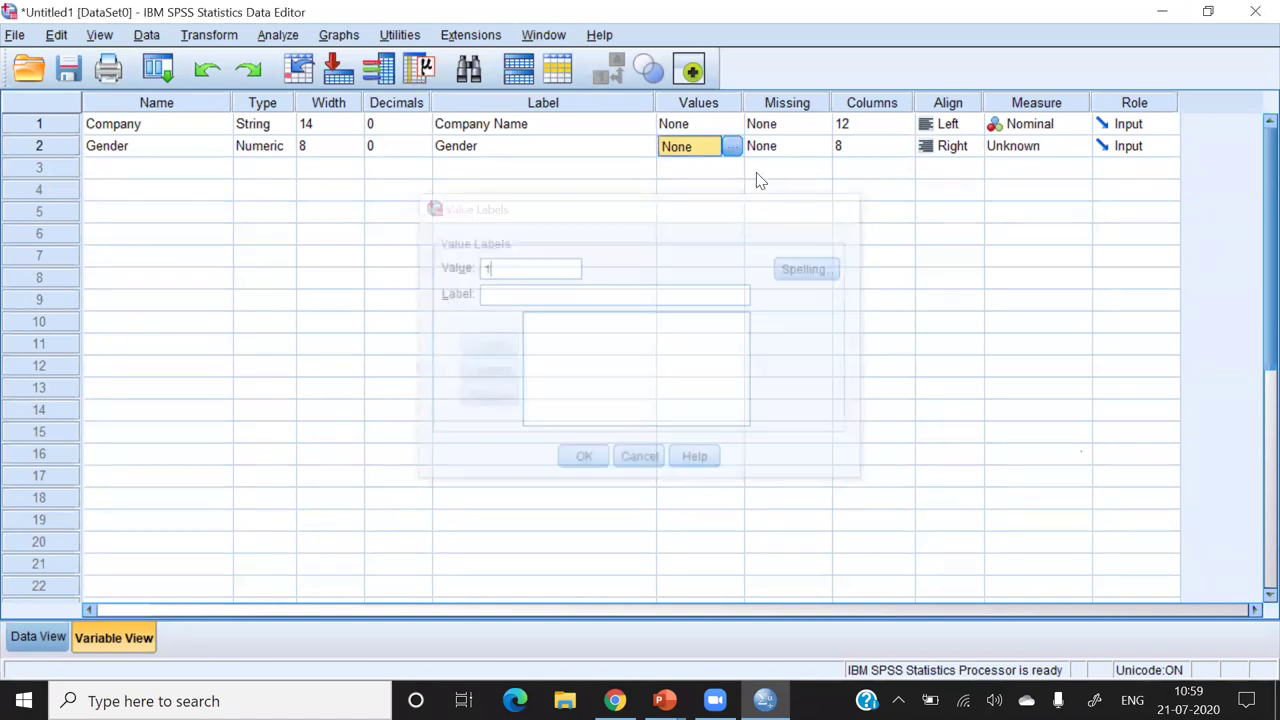
- Define Gender's value labels as 1 = Male and 2 = Female, and set its measure to Nominal
left_click(735, 147)
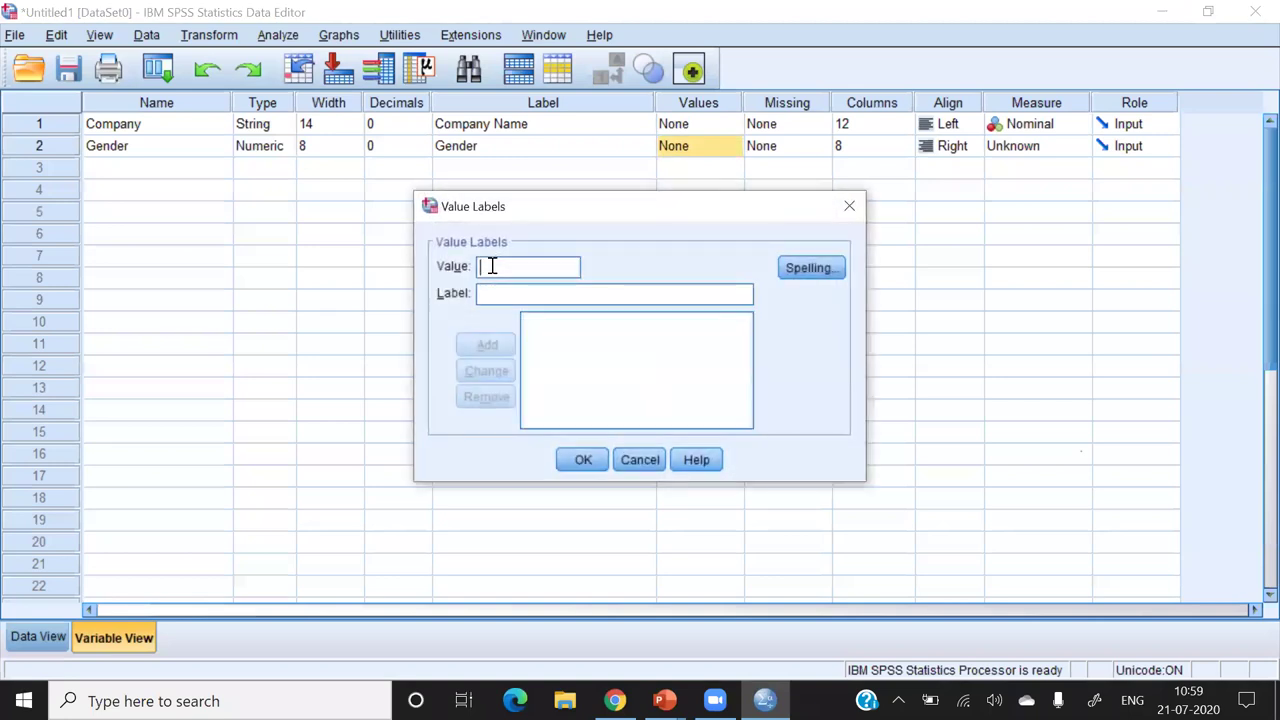
type("1")
left_click(504, 292)
type("Male")
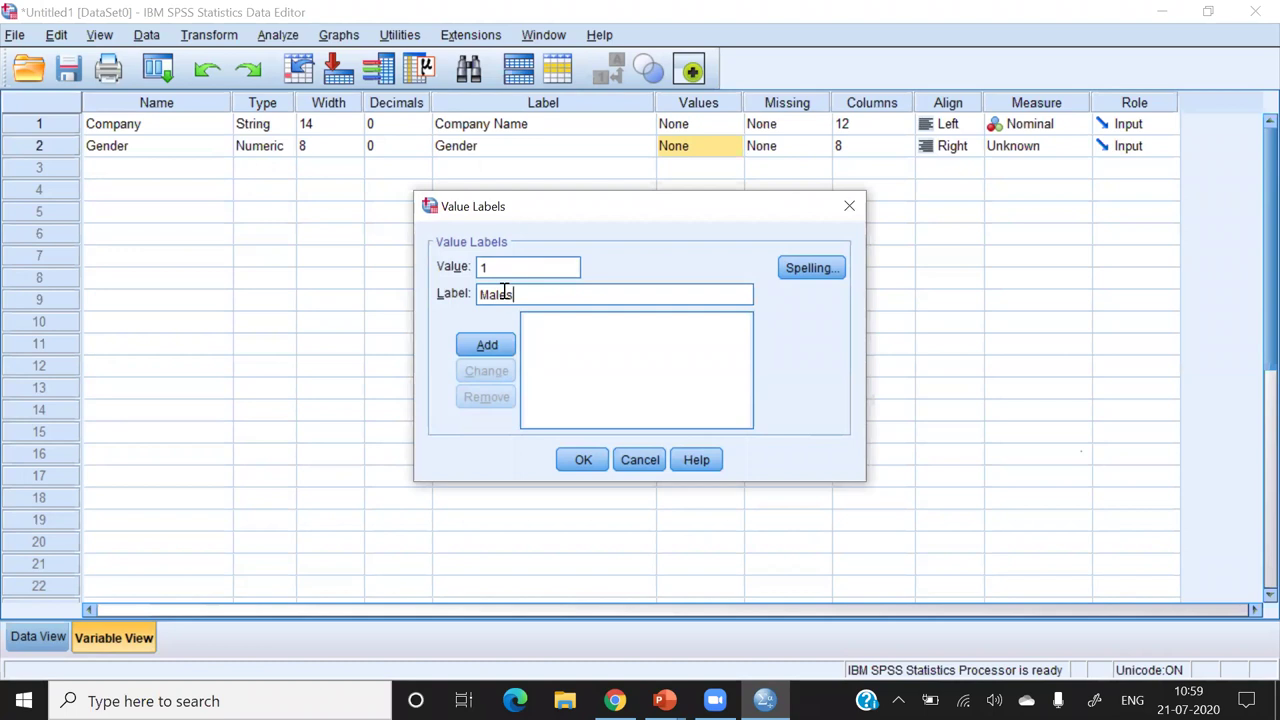
left_click(486, 346)
type("2")
left_click(493, 295)
type("Female")
left_click(489, 343)
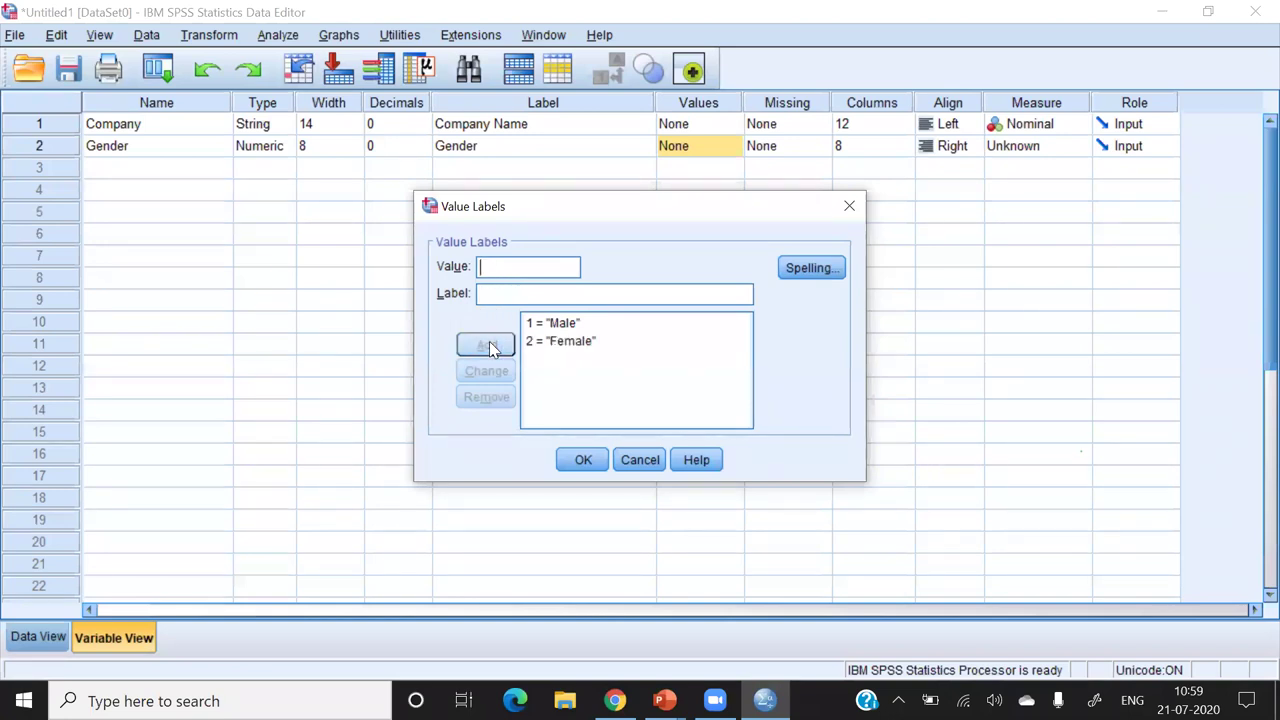
left_click(583, 462)
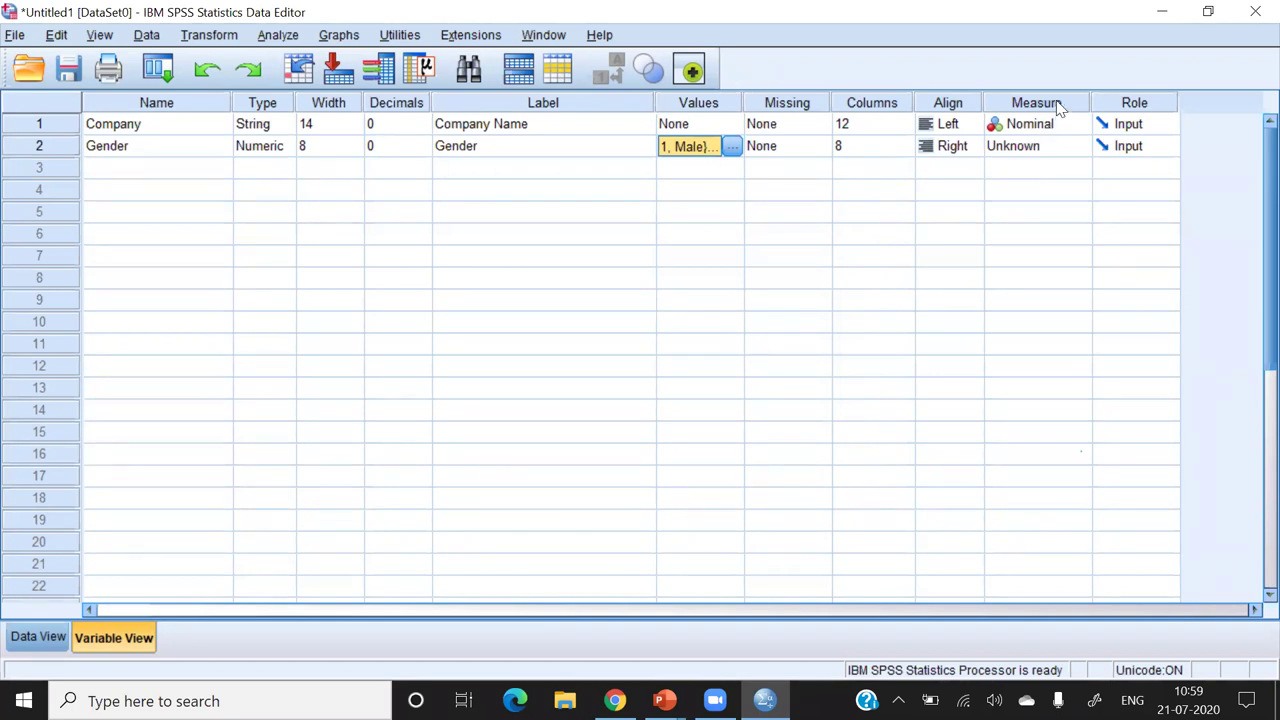
left_click(1083, 152)
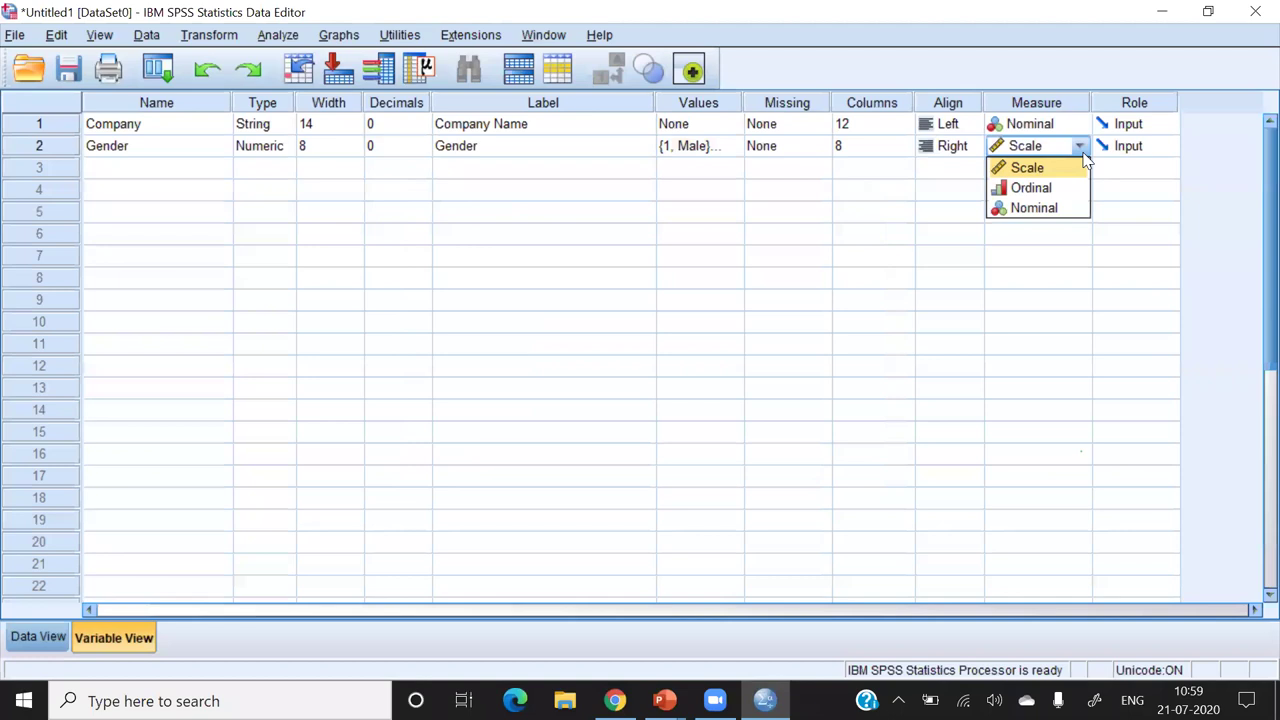
left_click(1050, 210)
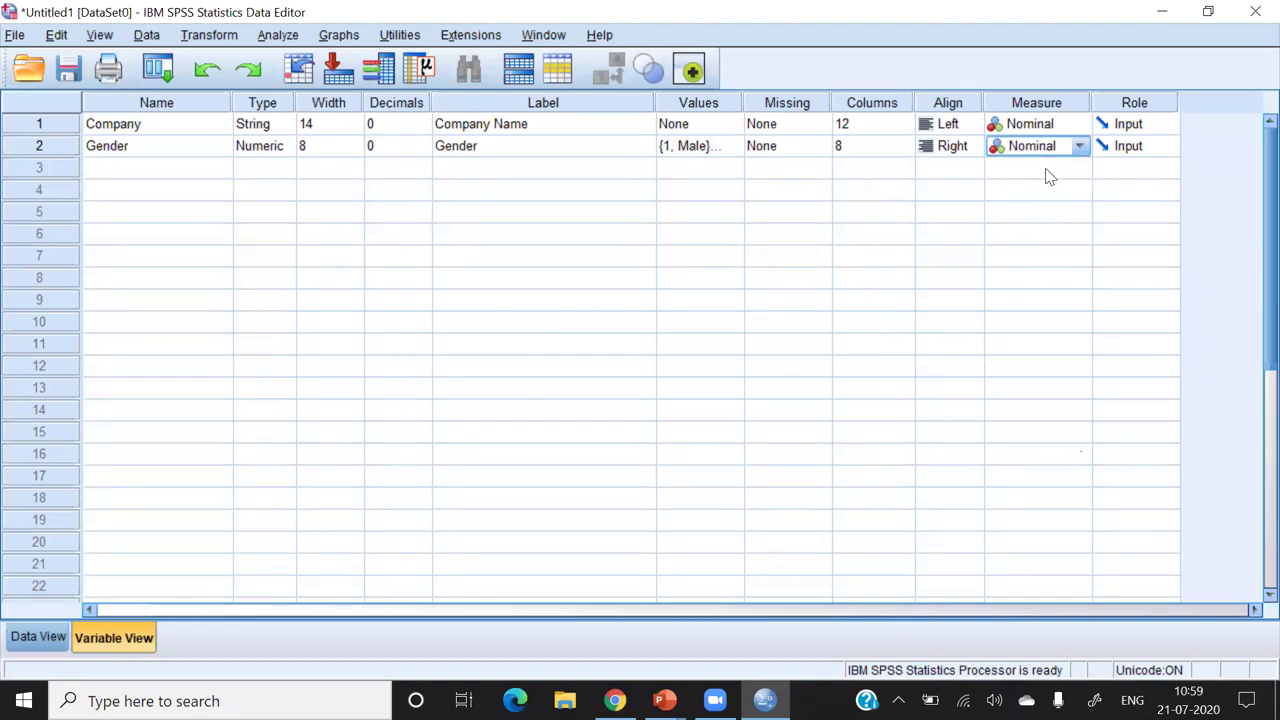
- Add a third variable named Education with 0 decimals and the label Education Background
left_click(115, 176)
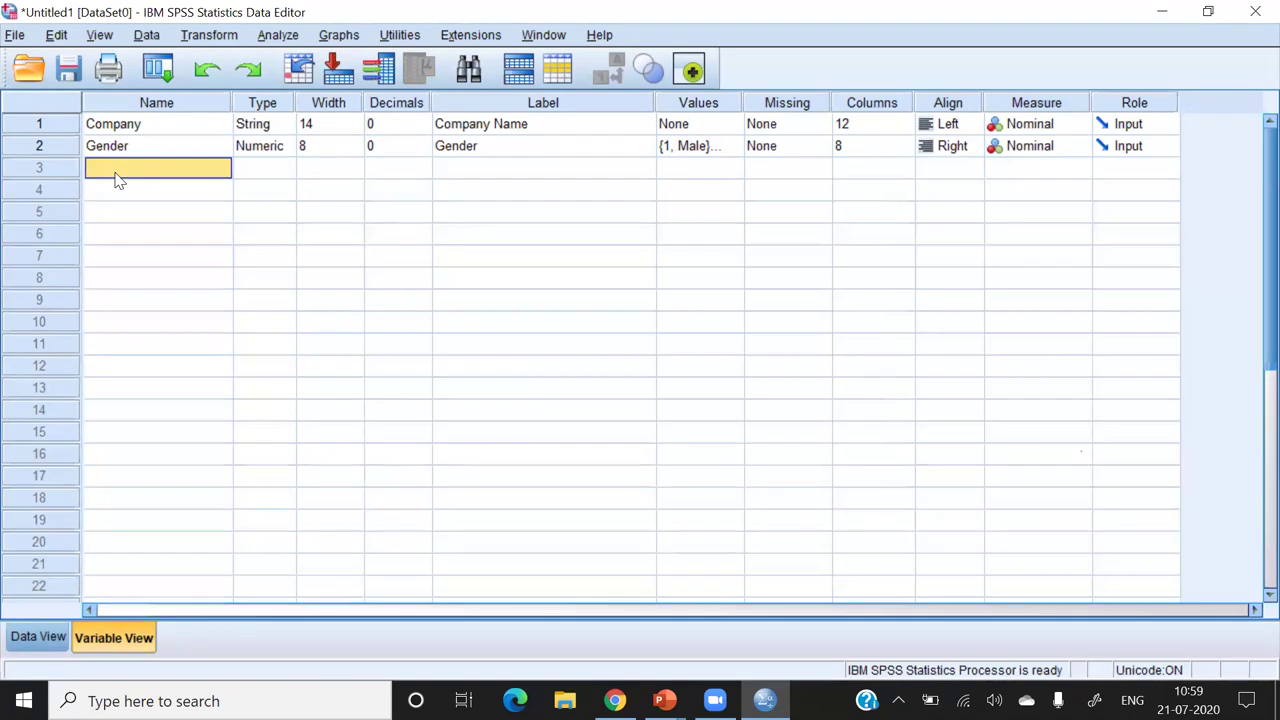
type("Education")
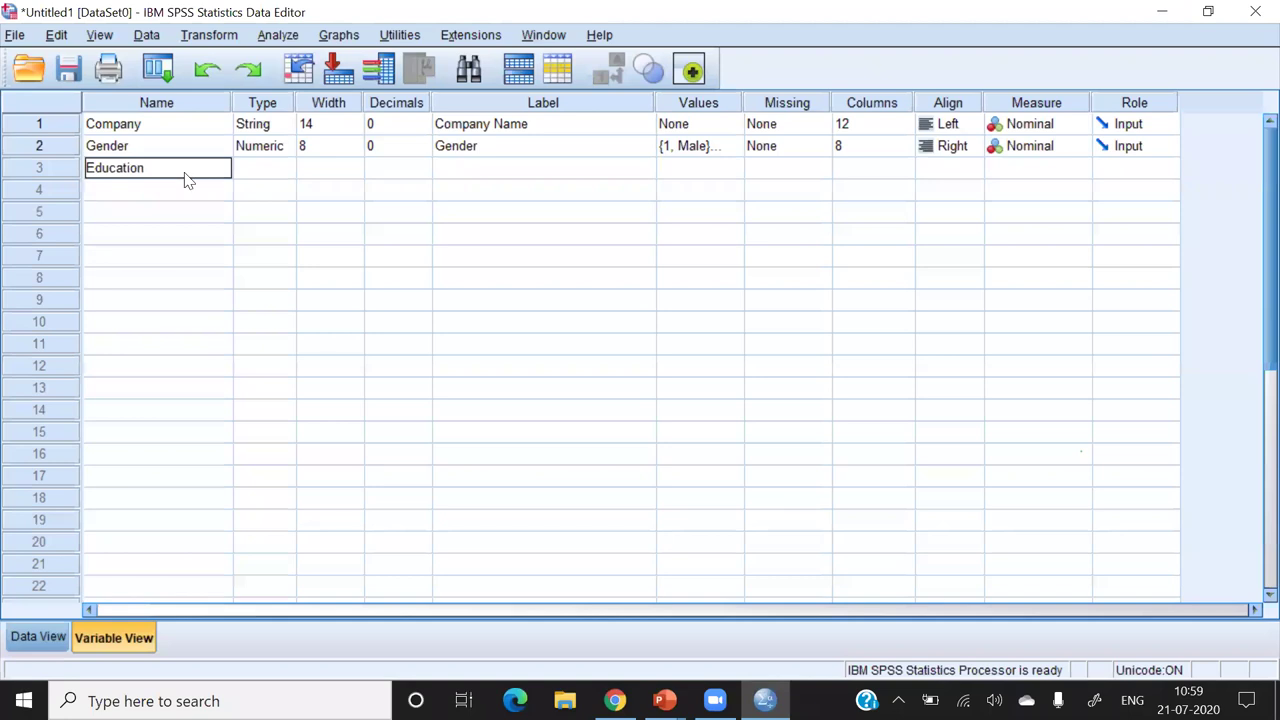
left_click(279, 189)
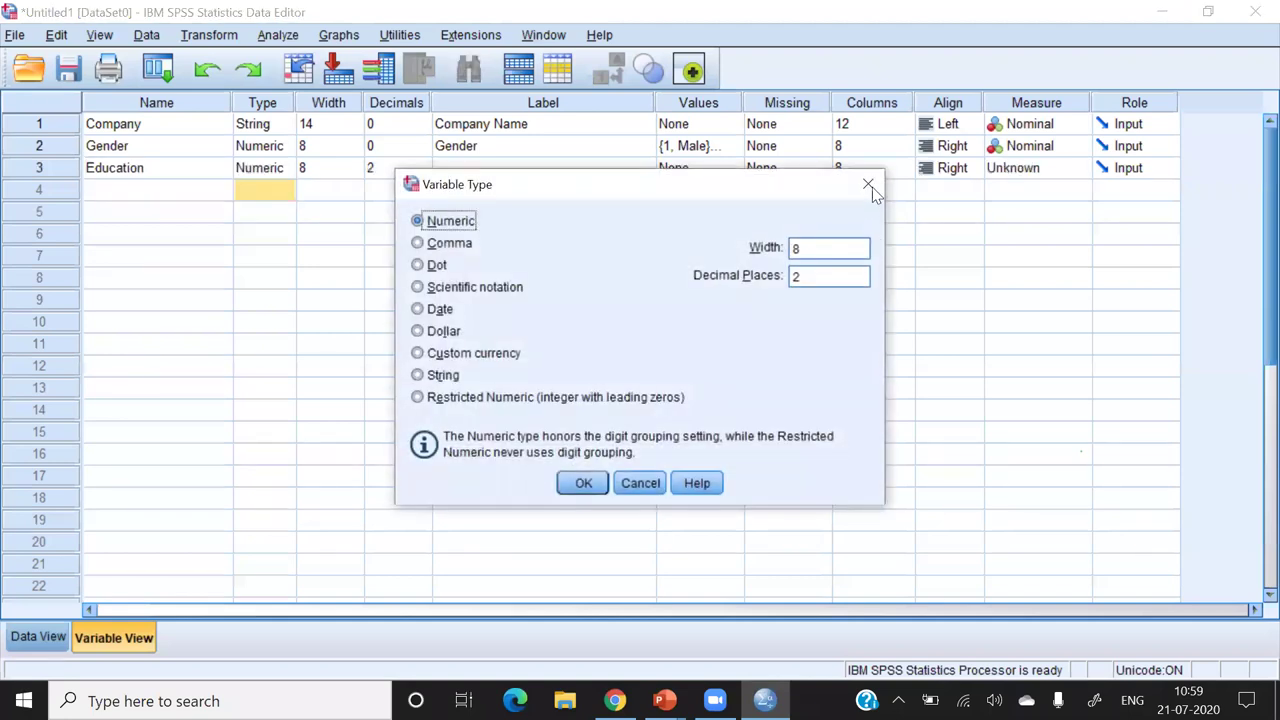
key("Escape")
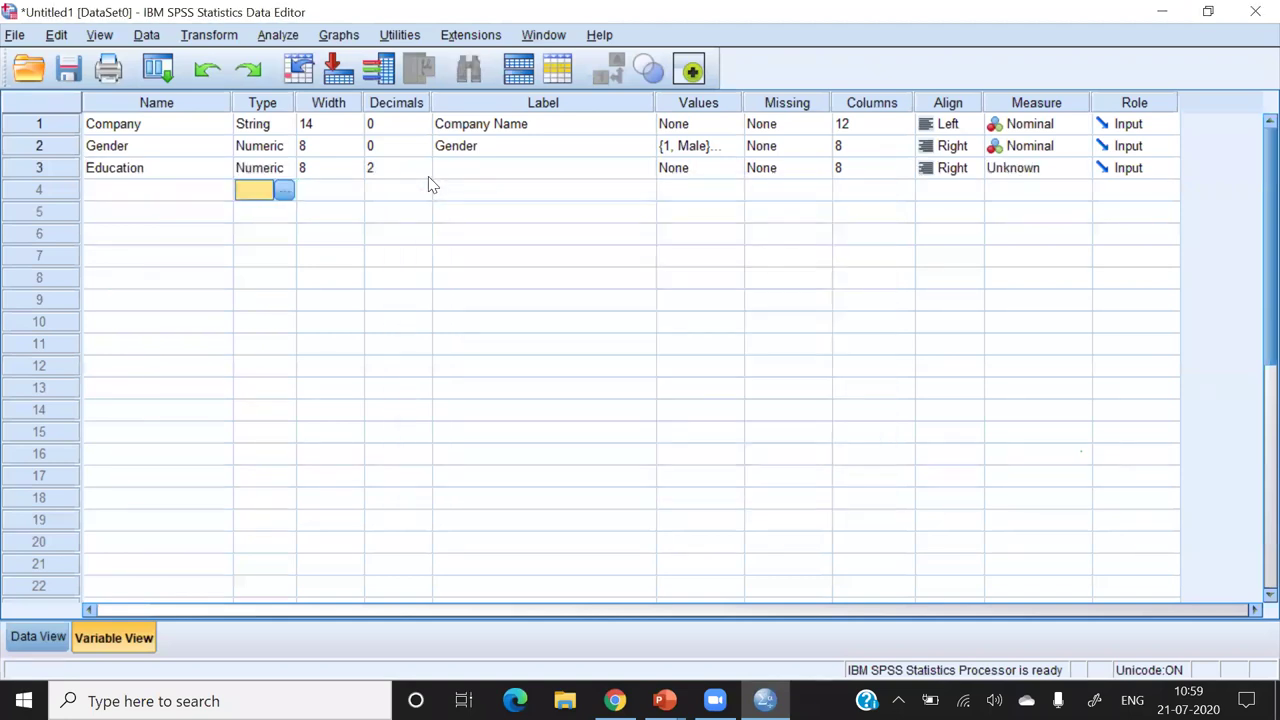
left_click(428, 176)
type("0")
left_click(520, 172)
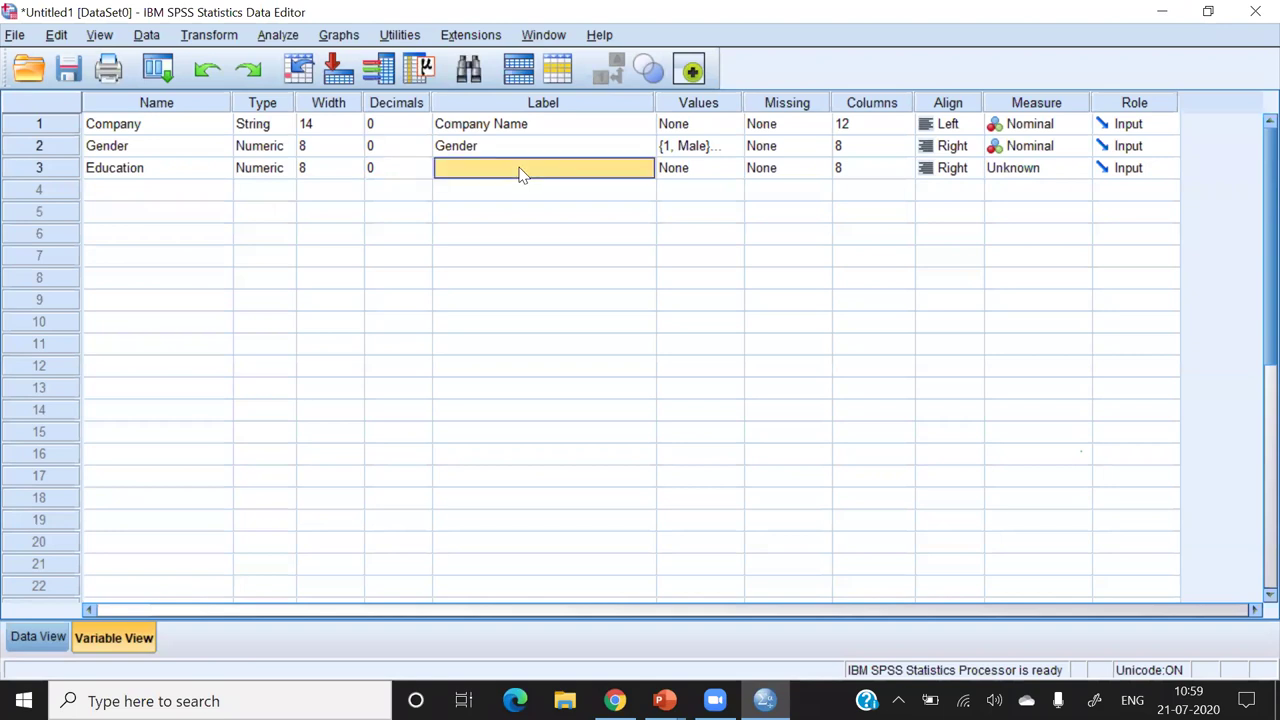
type("Education Backgrou")
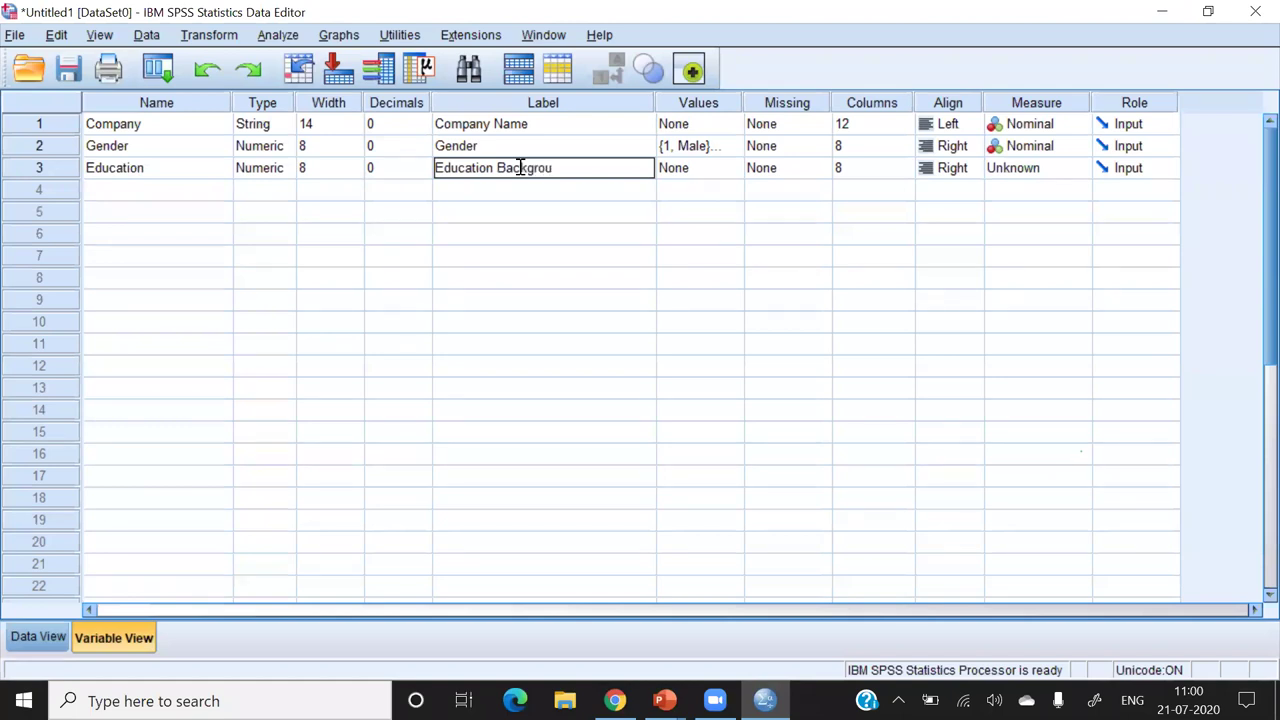
type("nd")
- Start the Education variable's value labels with 1 = Btech and 2 = Msc
left_click(736, 172)
left_click(736, 172)
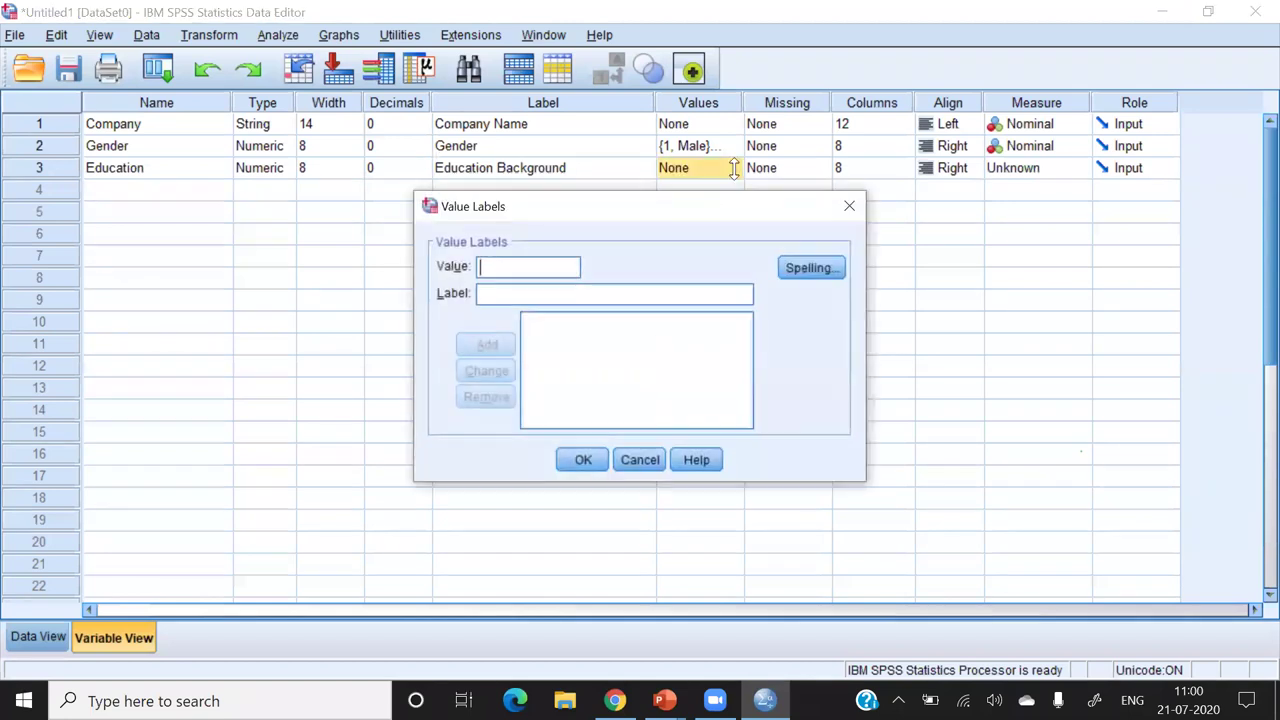
type("1")
left_click(495, 294)
type("Btech")
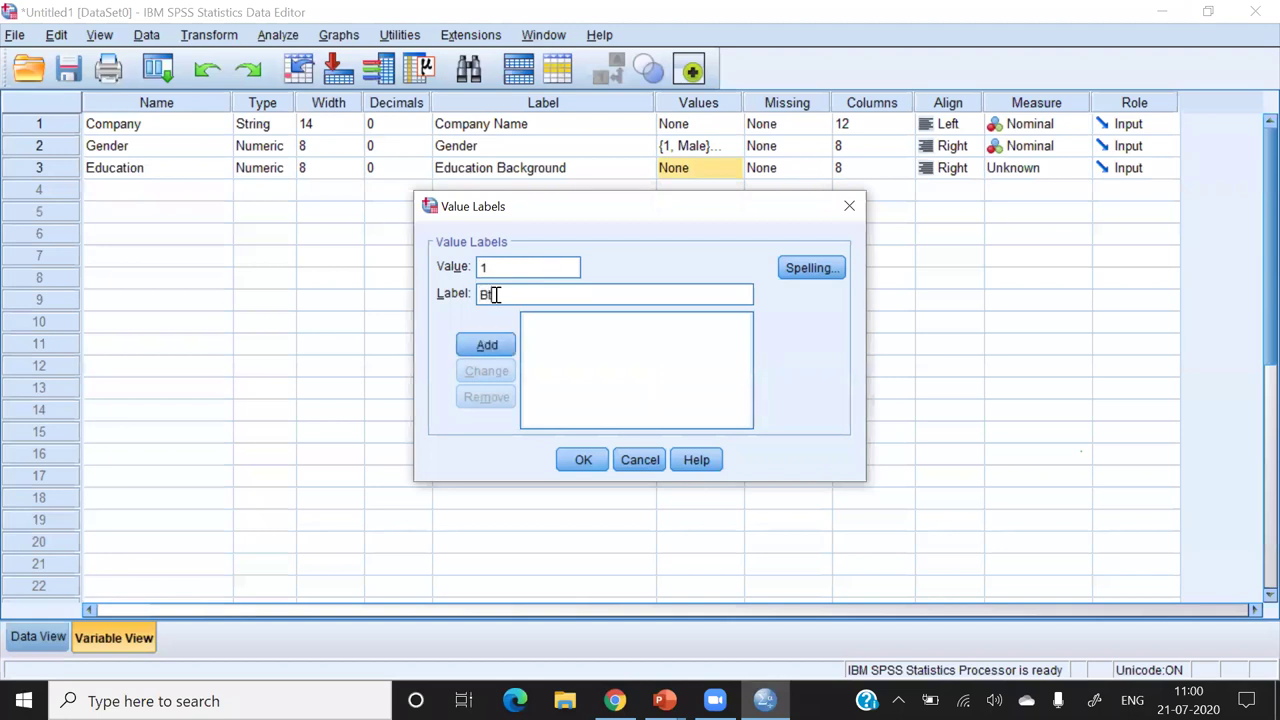
left_click(490, 347)
type("2")
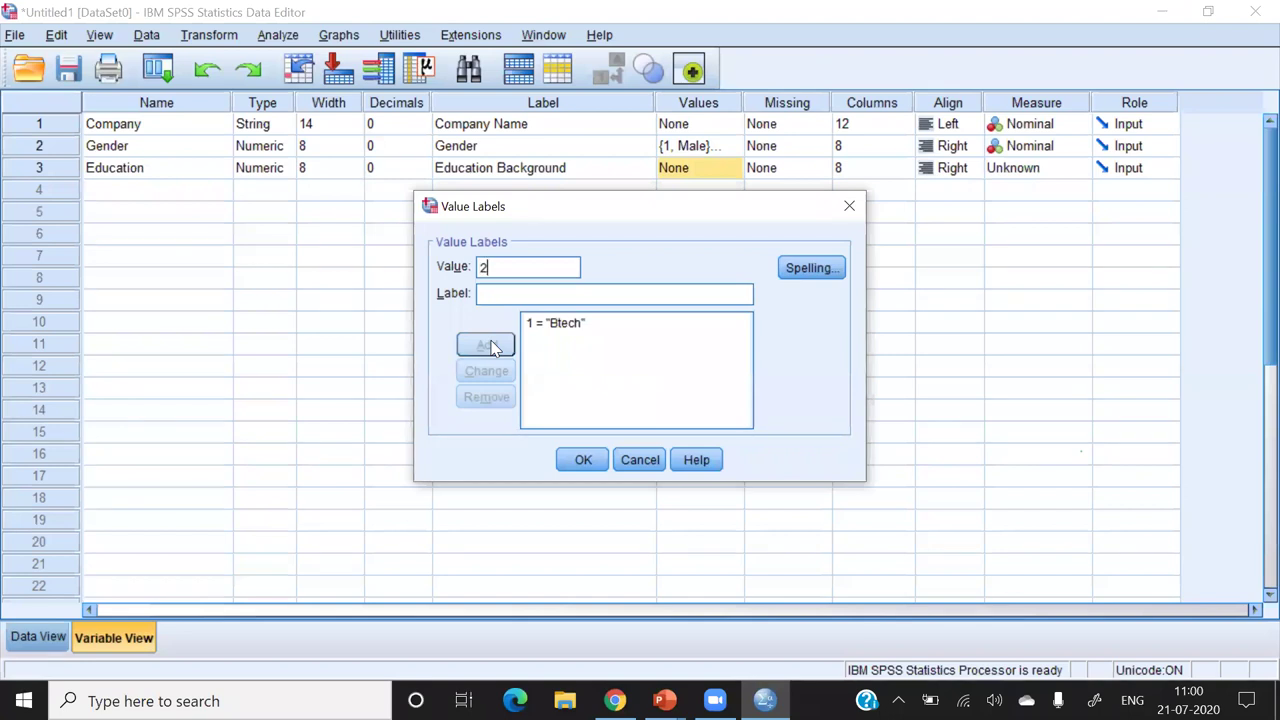
left_click(489, 295)
type("Msc")
left_click(490, 345)
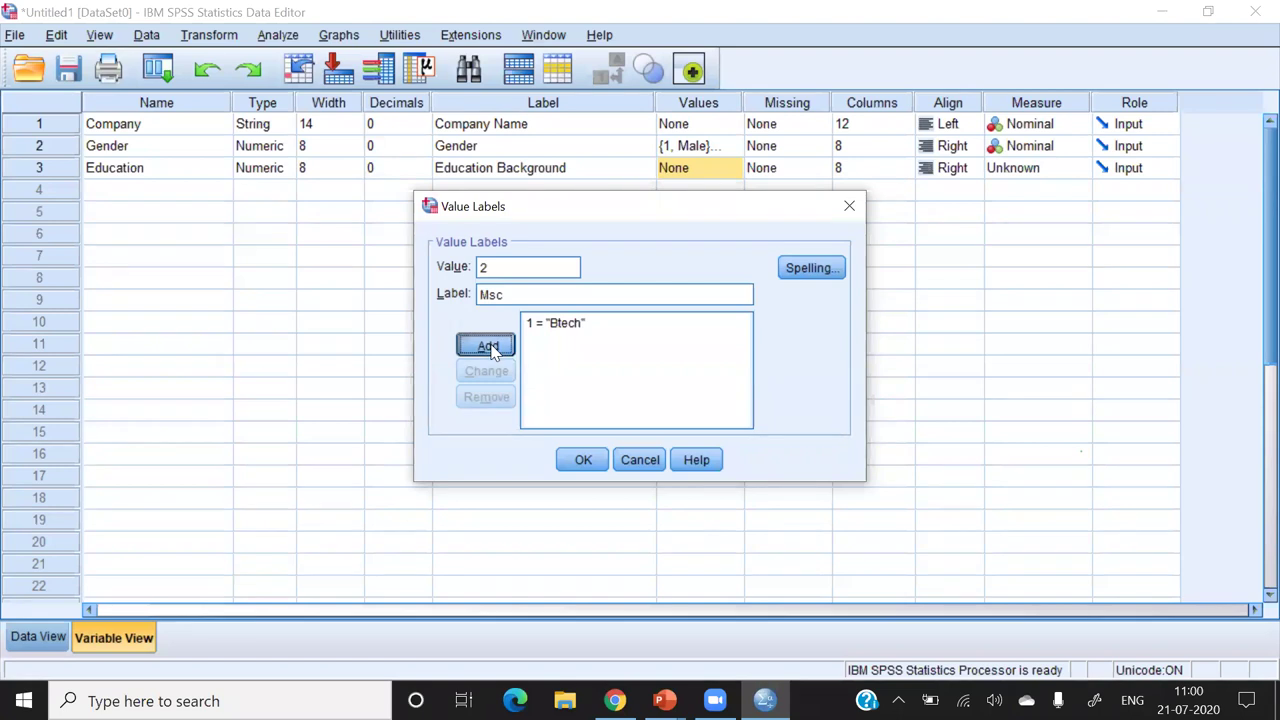
- Add the Education value labels 3 = MBA, 4 = MA and 5 = Mcom, and apply the list
left_click(532, 265)
type("3")
left_click(481, 296)
type("P")
type("BA")
left_click(497, 343)
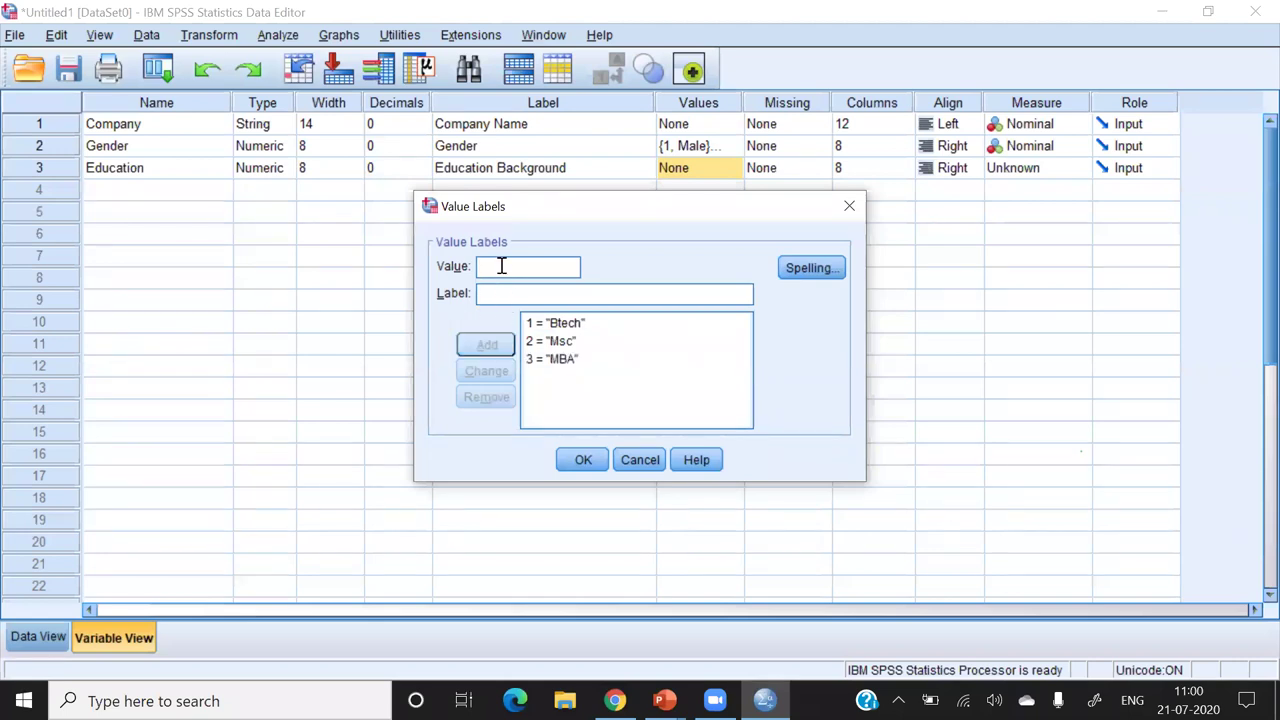
type("4")
left_click(500, 297)
type("MA")
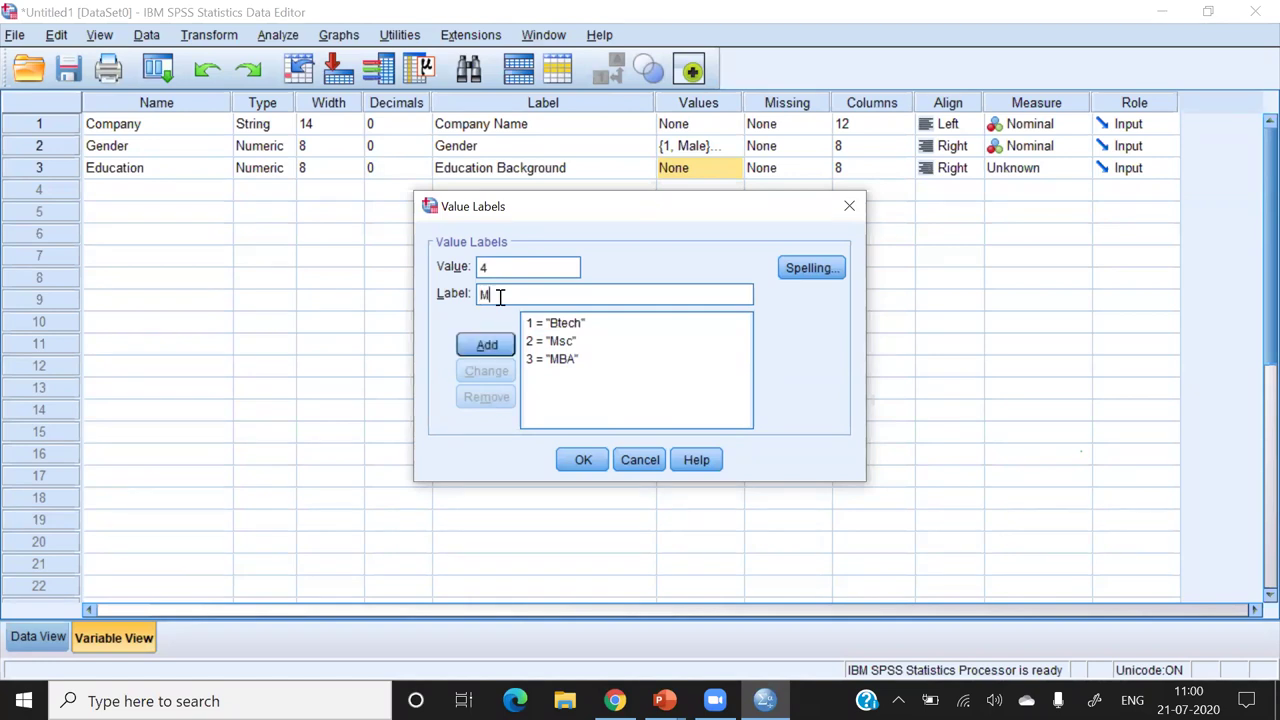
left_click(487, 344)
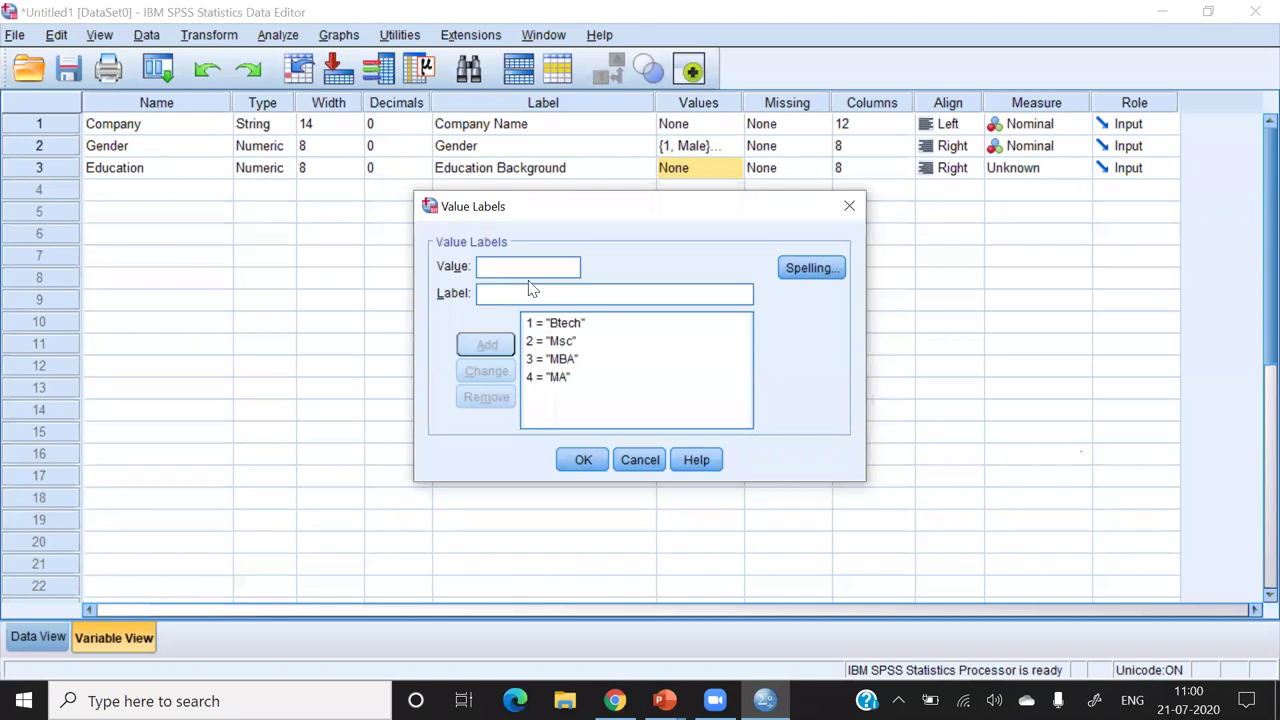
left_click(508, 267)
left_click(502, 294)
type("Mcom")
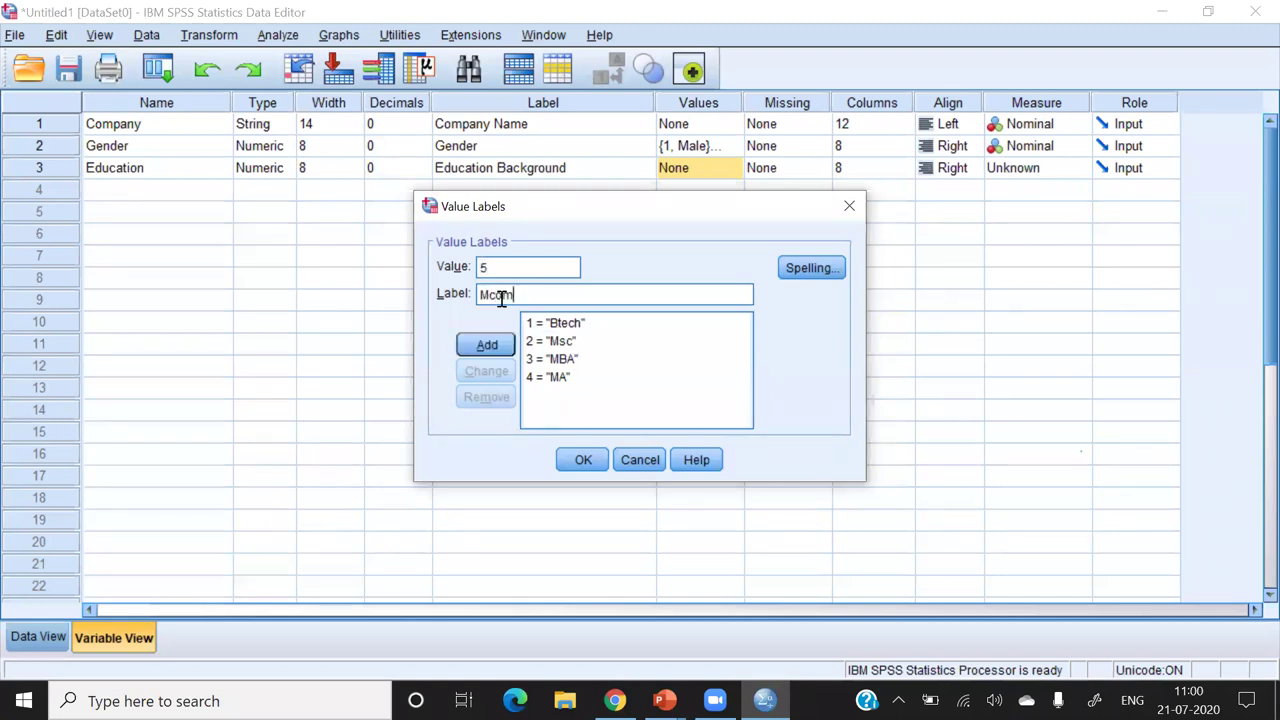
left_click(487, 344)
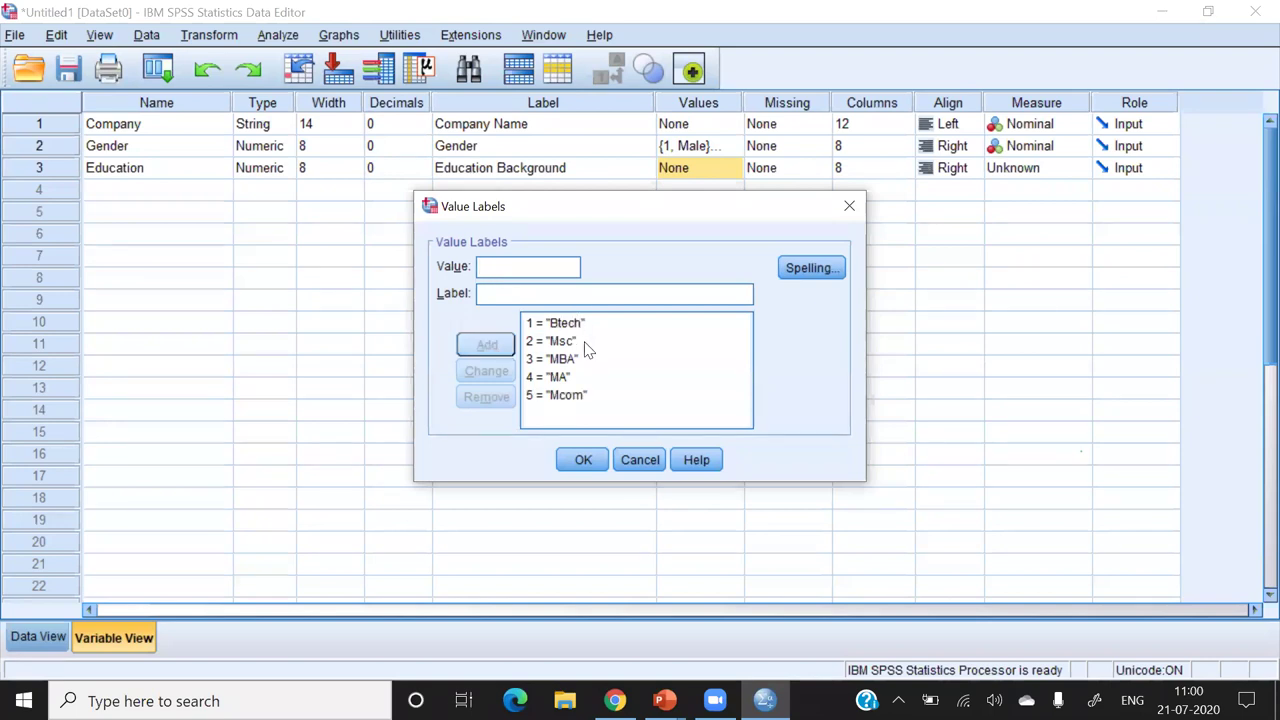
left_click(583, 460)
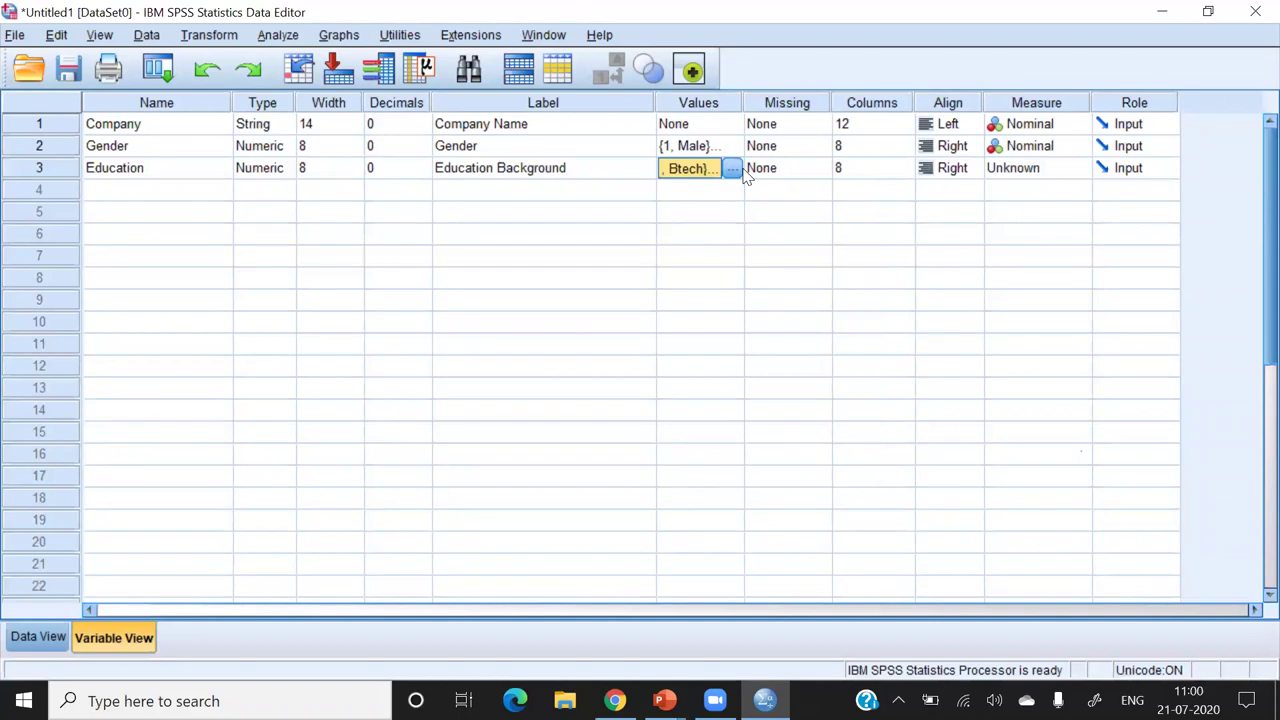
- In the data sheet, enter mixed 1 and 2 codes down the Gender column to at least row 25, starting 1, 2, 1, 1, 2, 2
left_click(45, 630)
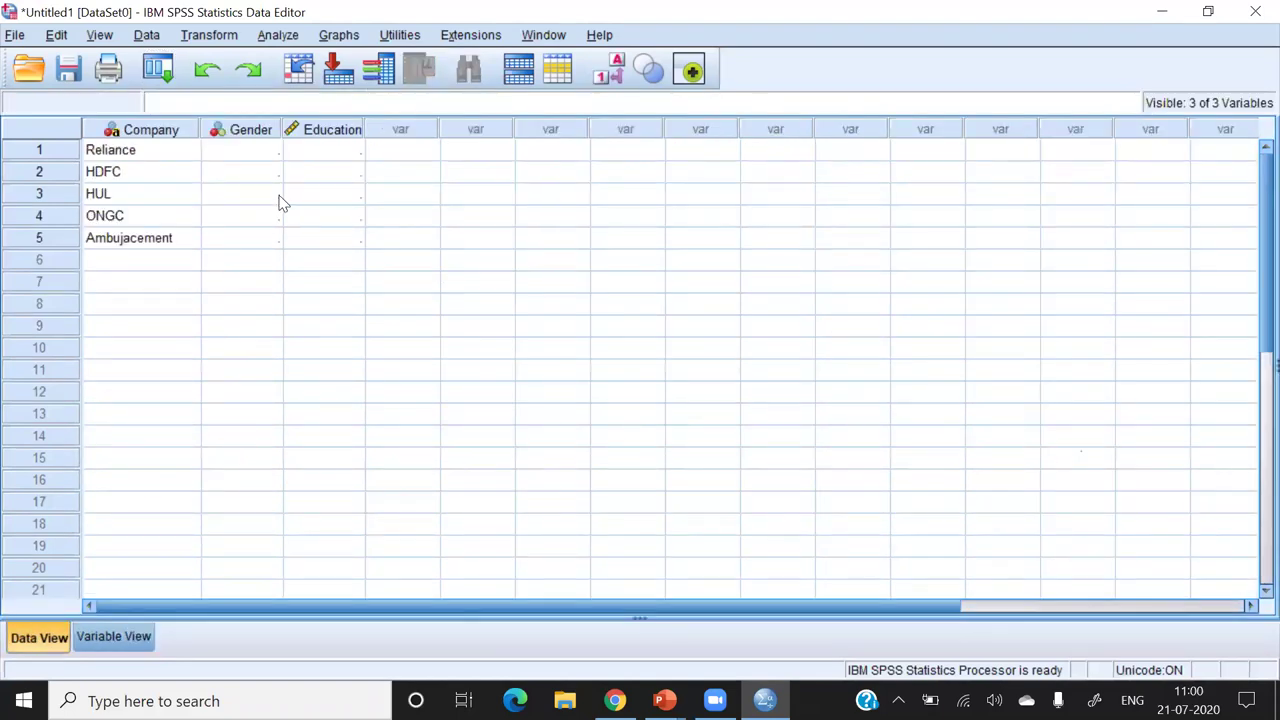
left_click(264, 159)
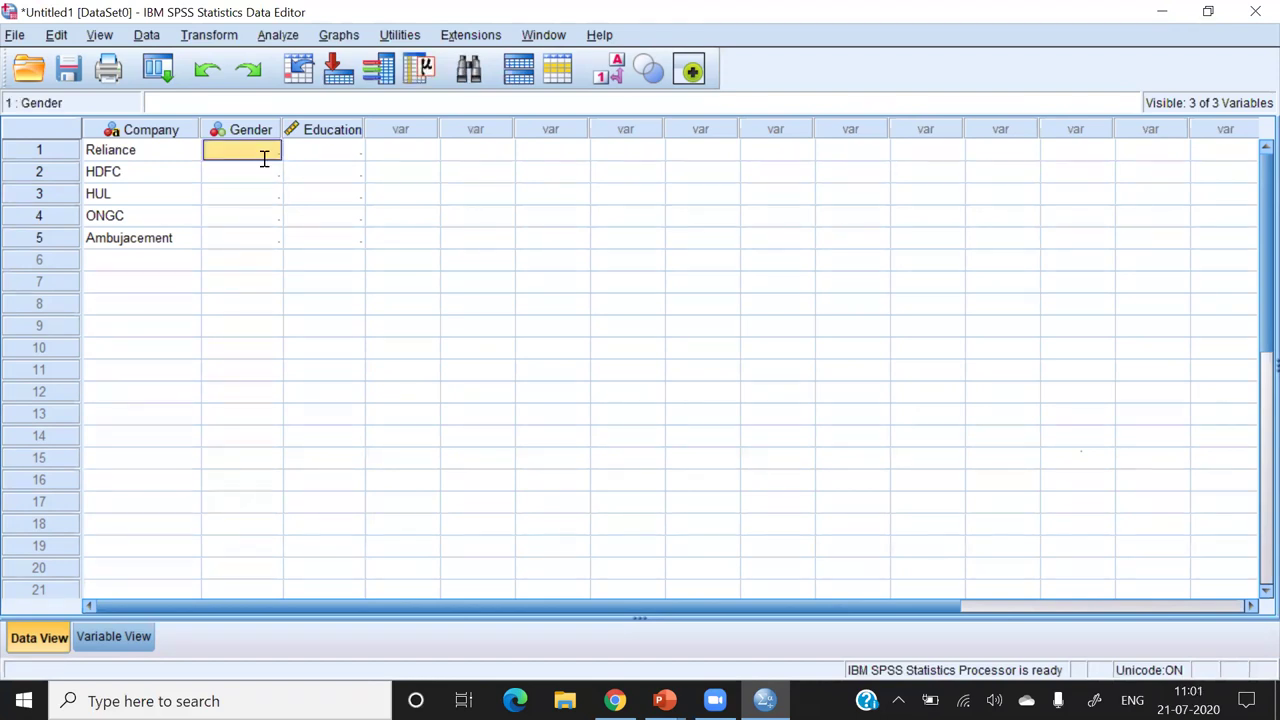
type("1")
key("Return")
type("2")
key("Return")
type("1")
key("Return")
type("1 2 2 2 1 1 2 2 2 1 2 2 1 1 2")
key("Return")
type("2")
key("Return")
type("1")
key("Return")
type("2 1 2")
key("Up")
key("Up")
type("2 1 1 2 2 1 2 1 2")
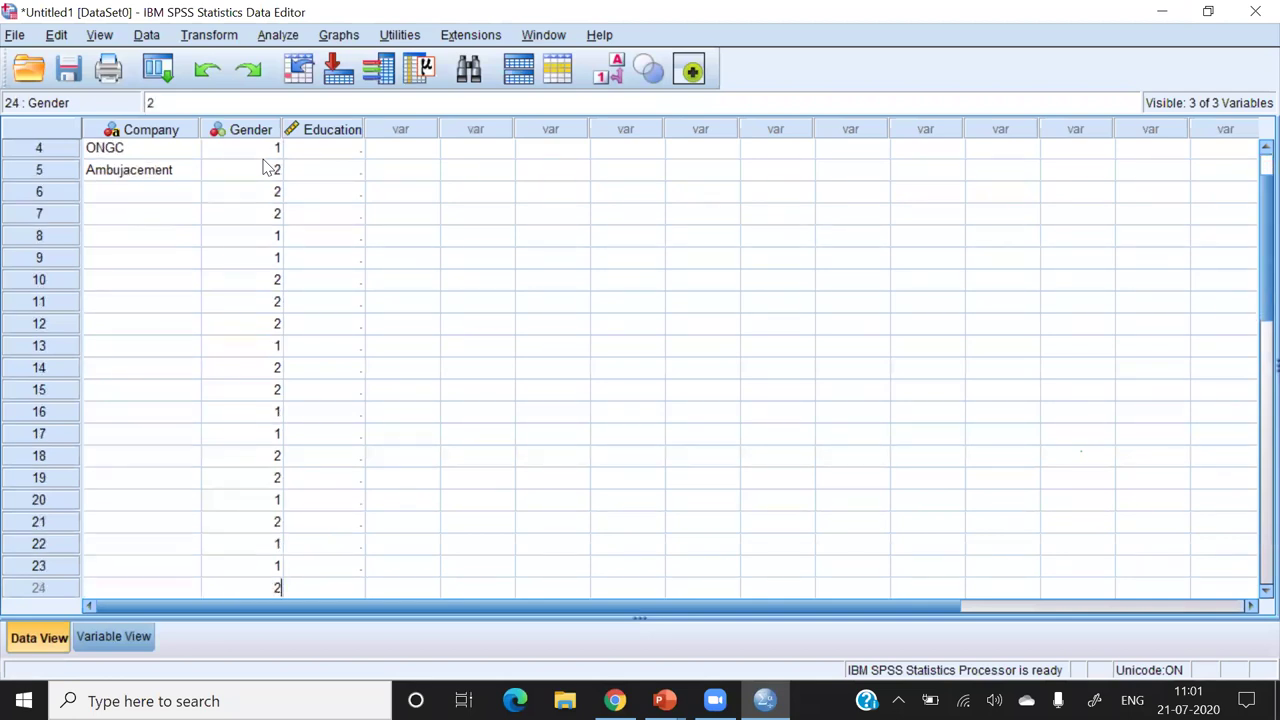
key("Return")
type("1")
key("Return")
- Enter codes from 1 to 5 down the Education column from row 1 to row 31, starting 1, 2, 3, 4, 5, 4, 3
key("Up")
key("Up")
key("Up")
key("Up")
key("Up")
key("Up")
key("Up")
key("Up")
key("Up")
key("Up")
key("Up")
key("Up")
key("Up")
key("Up")
key("Up")
key("Up")
key("Up")
key("Up")
key("Up")
key("Up")
key("Up")
key("Up")
key("Up")
key("Up")
key("Up")
key("Up")
key("Up")
key("Up")
key("Up")
key("Up")
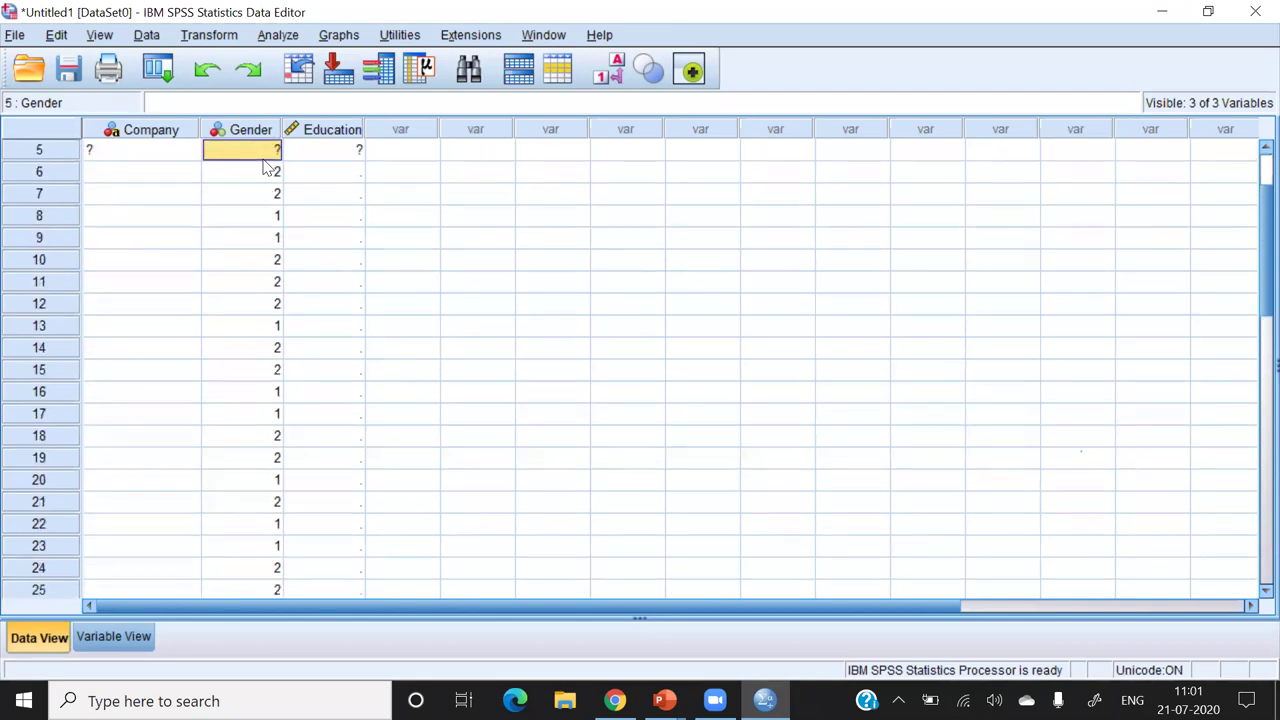
key("Right")
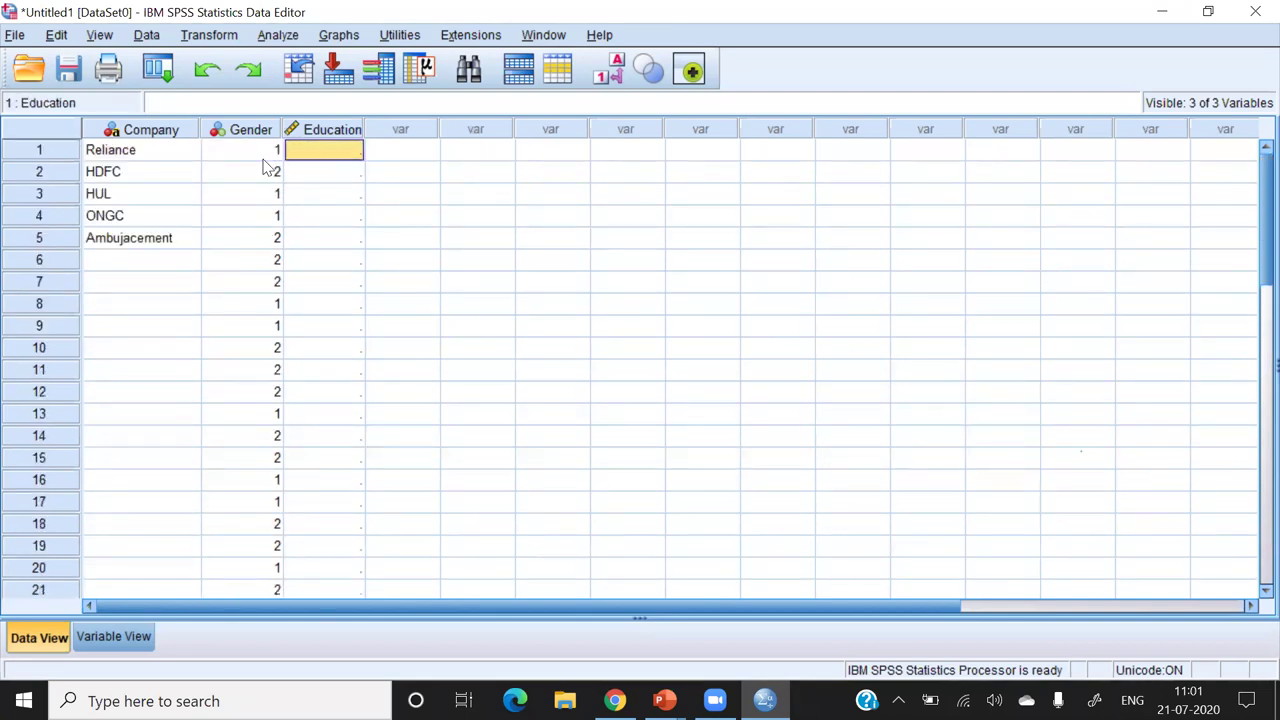
type("1")
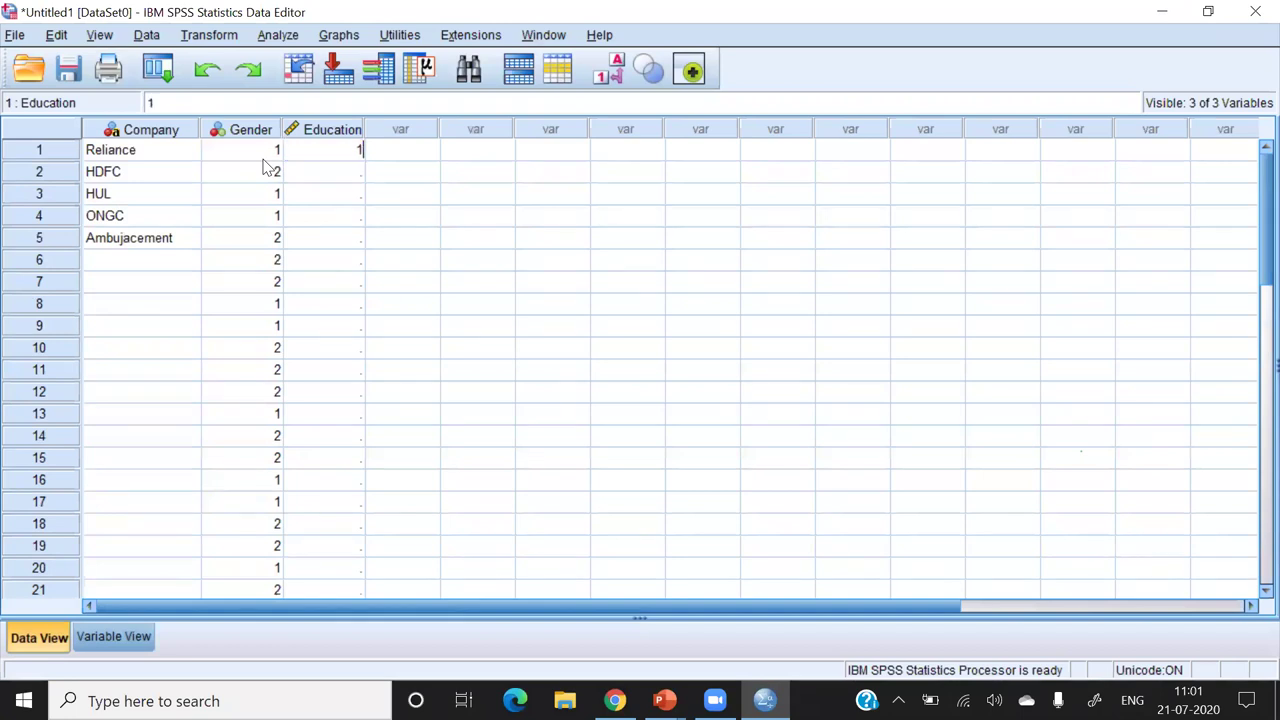
type(" 2 3 4 5 4 3 4 5 4 3 2")
type(" 1 2 3 4 5 ")
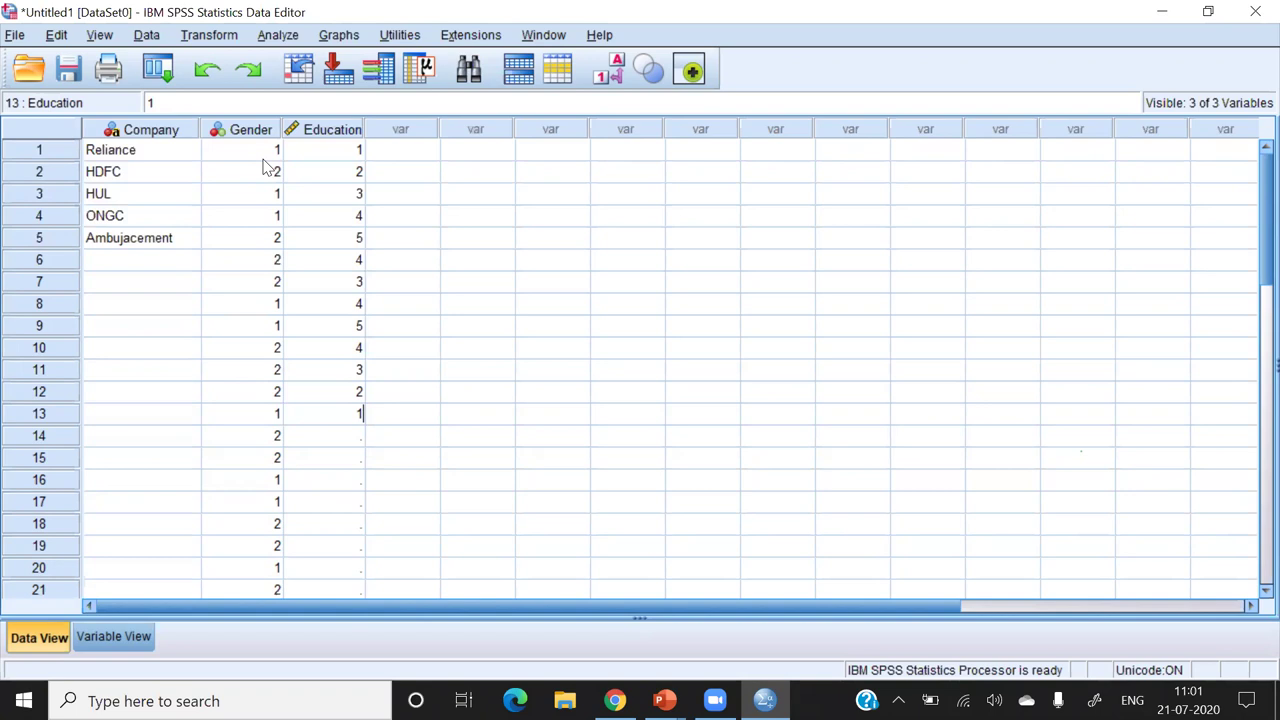
type("54")
key("Return")
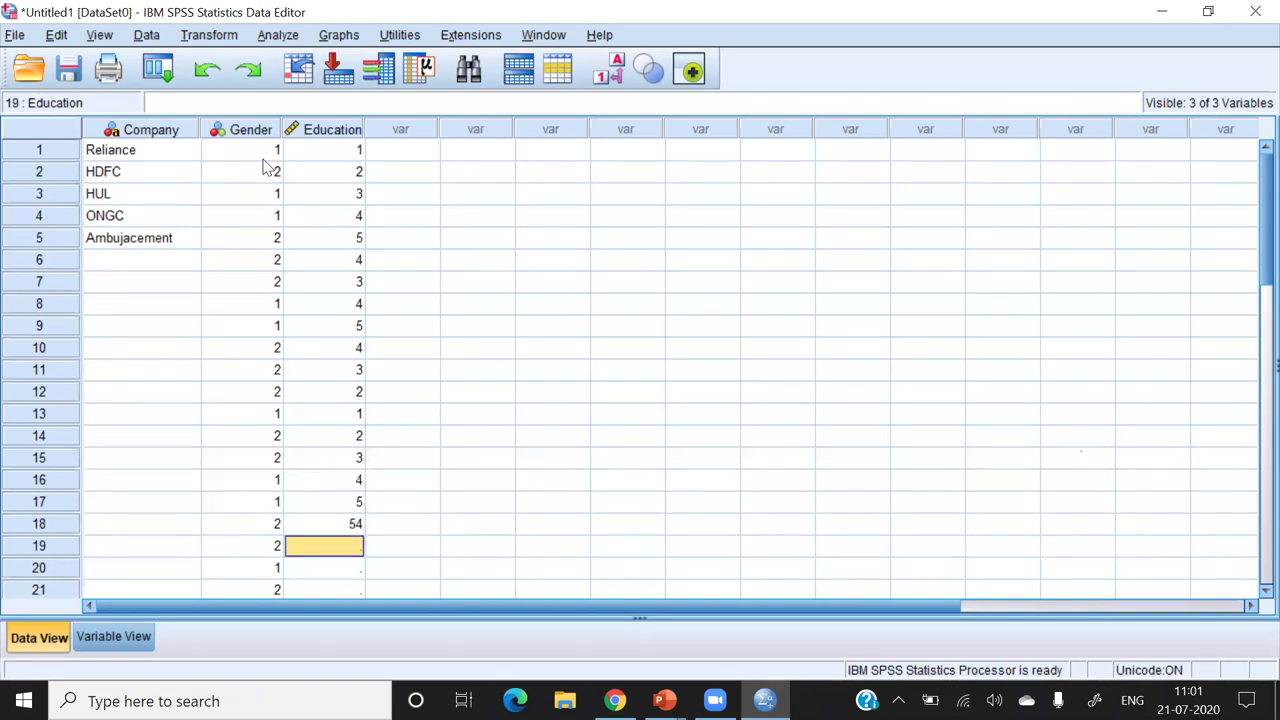
type("4 3 ")
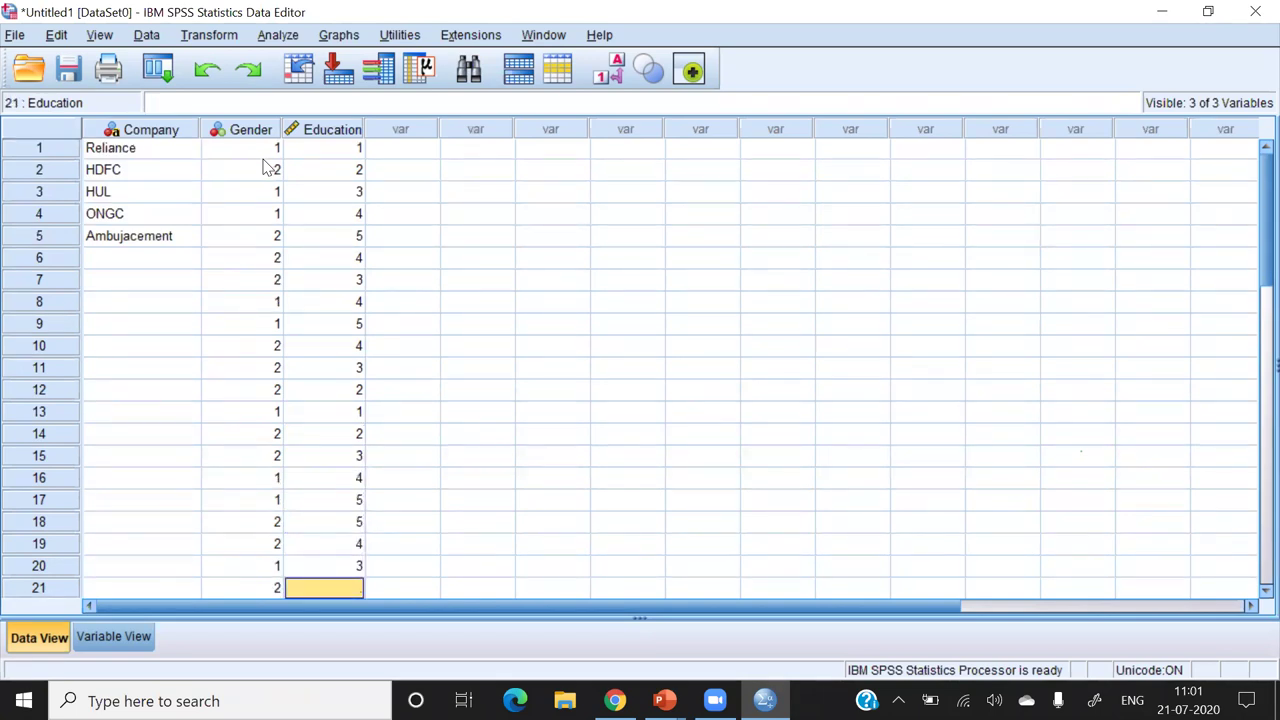
type("2 3 4 1 1 1 2 3 4 4 4")
- Clear the surplus case in row 31 so the data ends at row 30
key("Up")
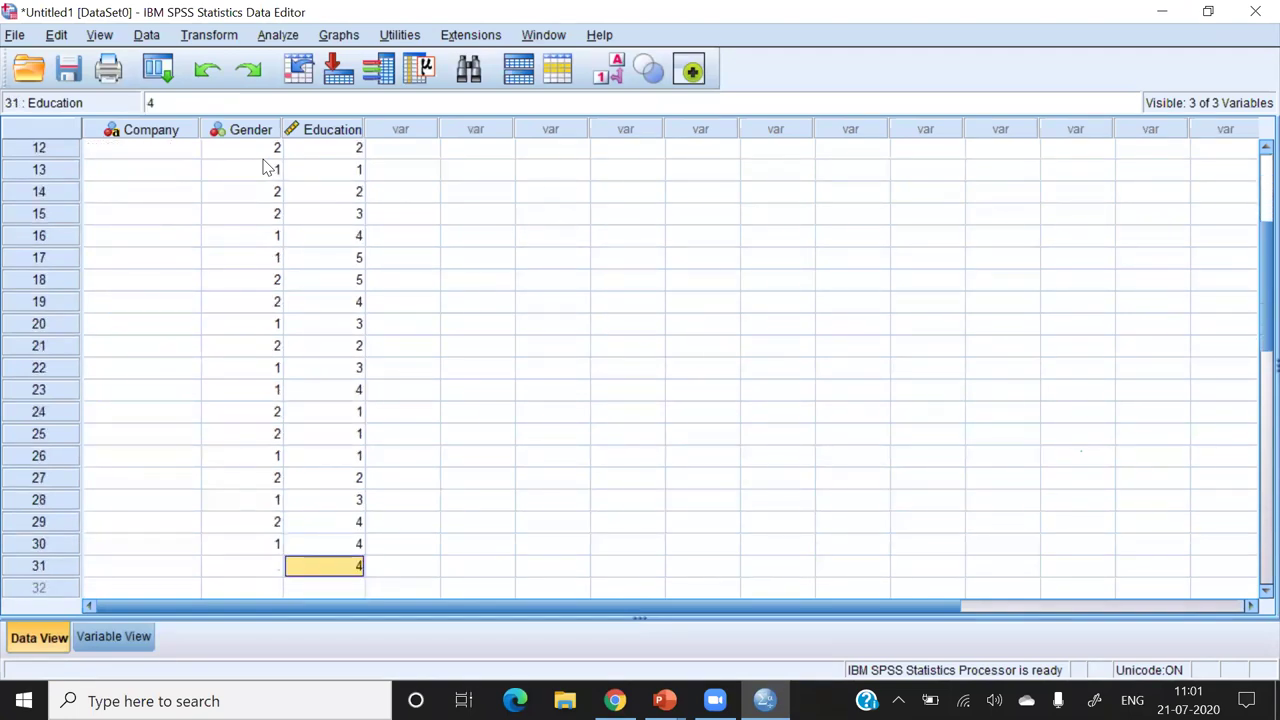
key("Delete")
left_click(65, 566)
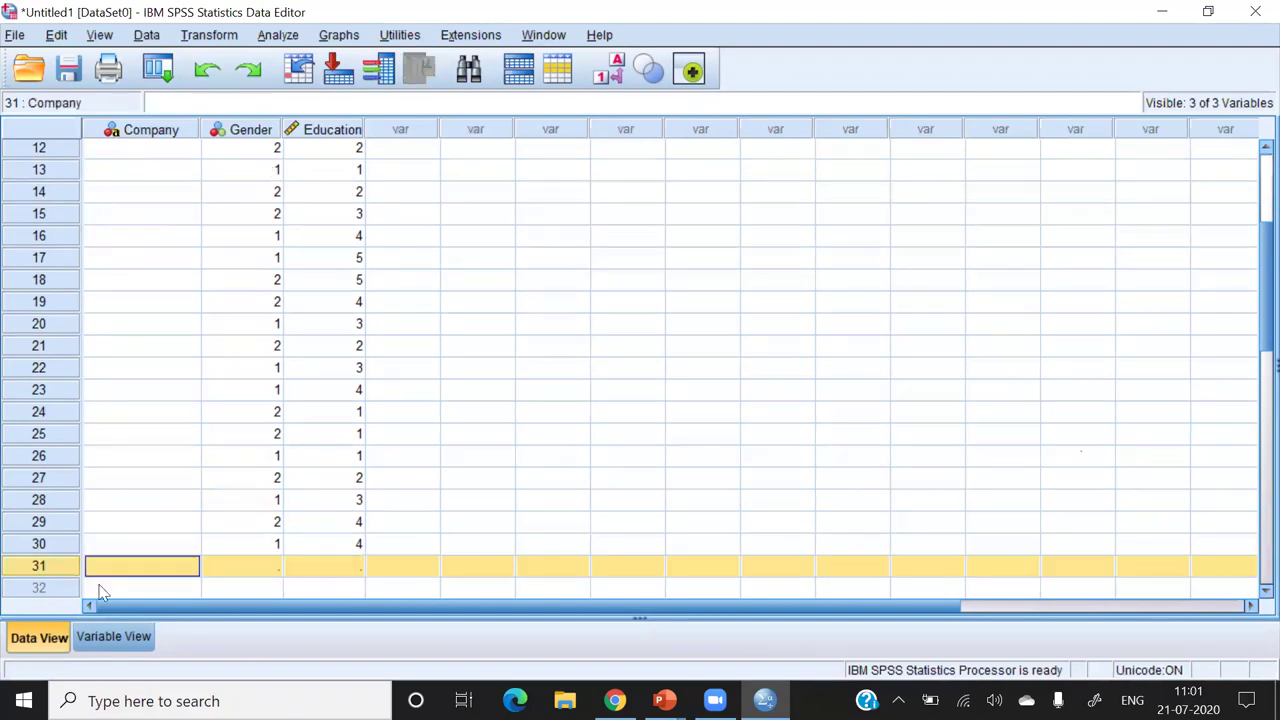
right_click(65, 558)
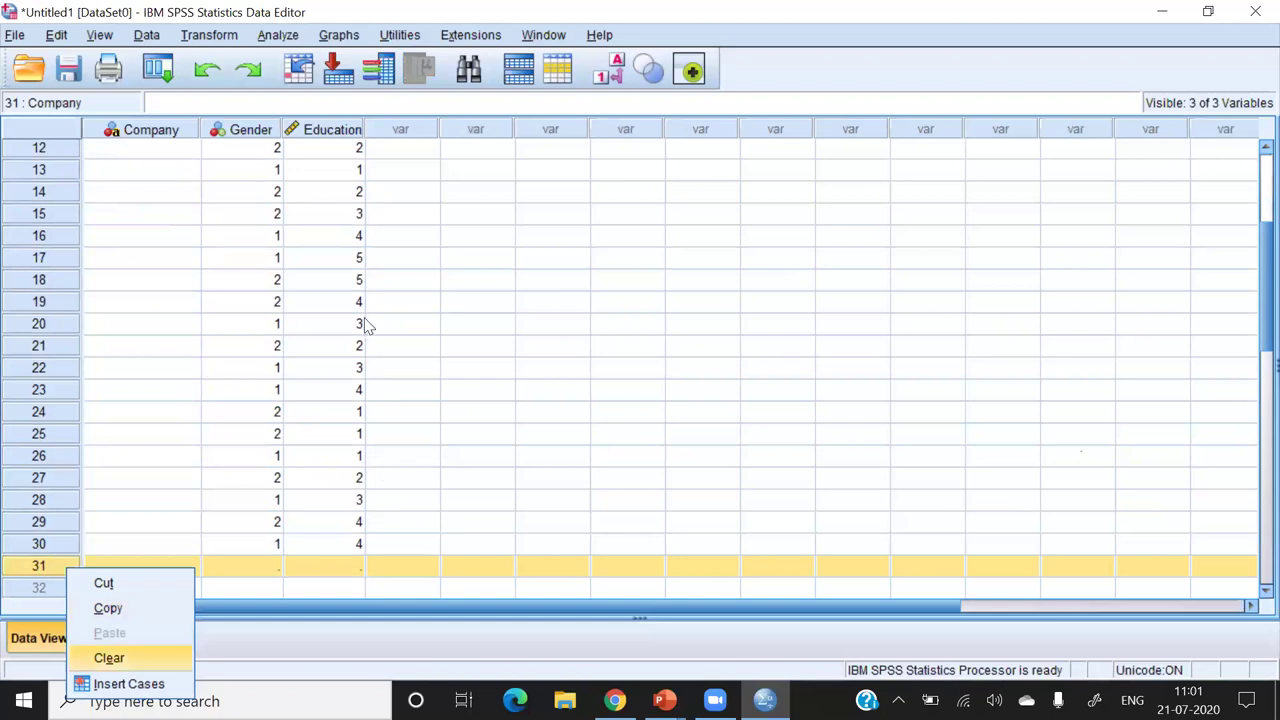
left_click(124, 659)
left_click(318, 168)
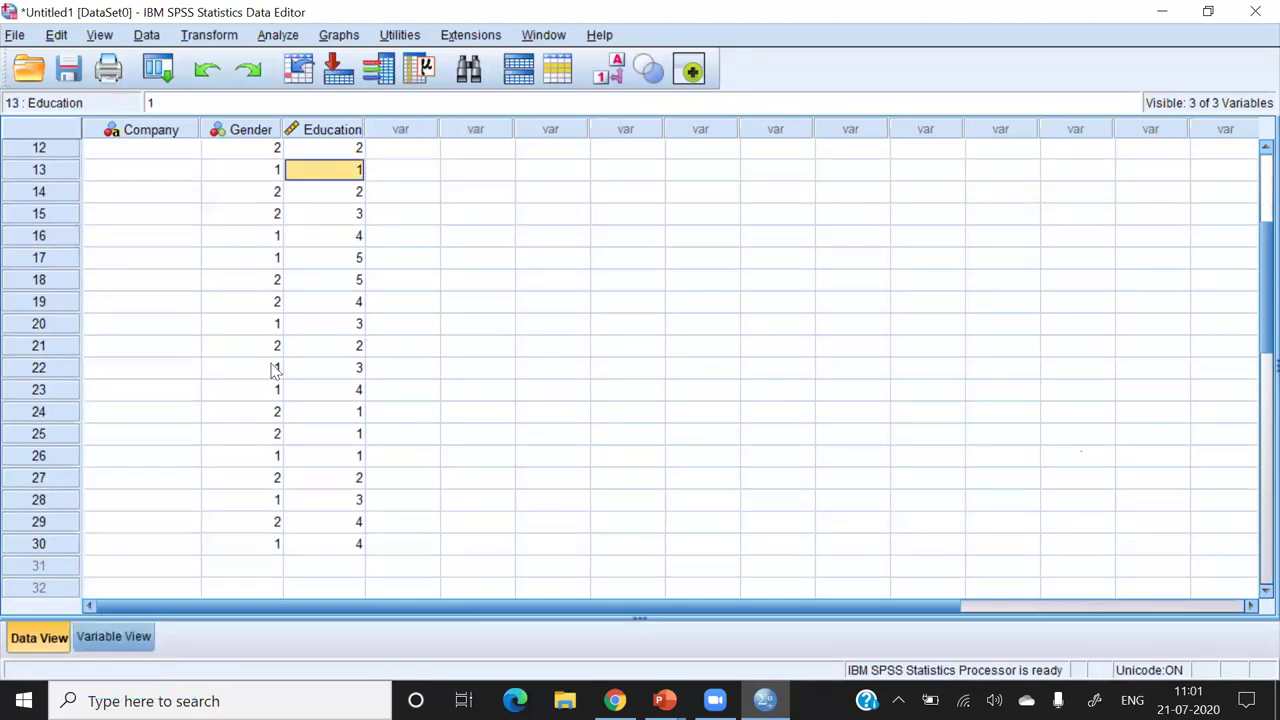
- In Variable View, handwrite the underlined heading "Ordinal Data" with a circled number 2 over the empty rows
left_click(120, 638)
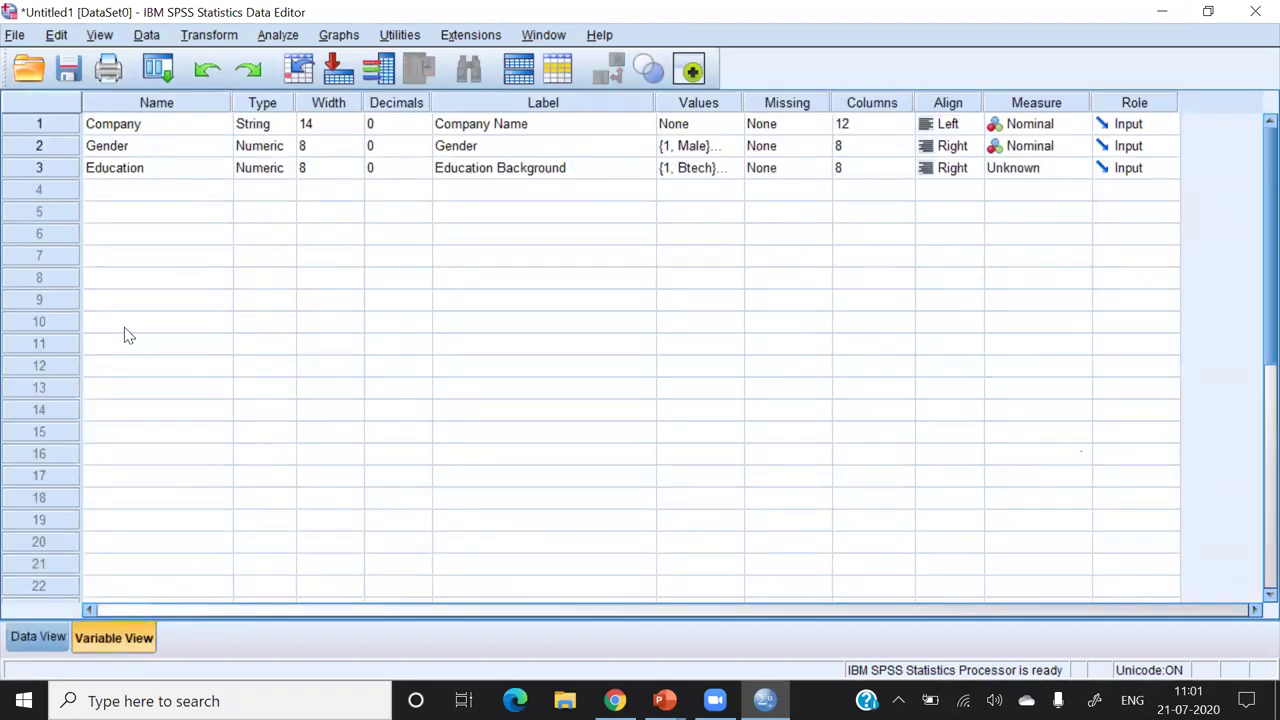
left_click(36, 637)
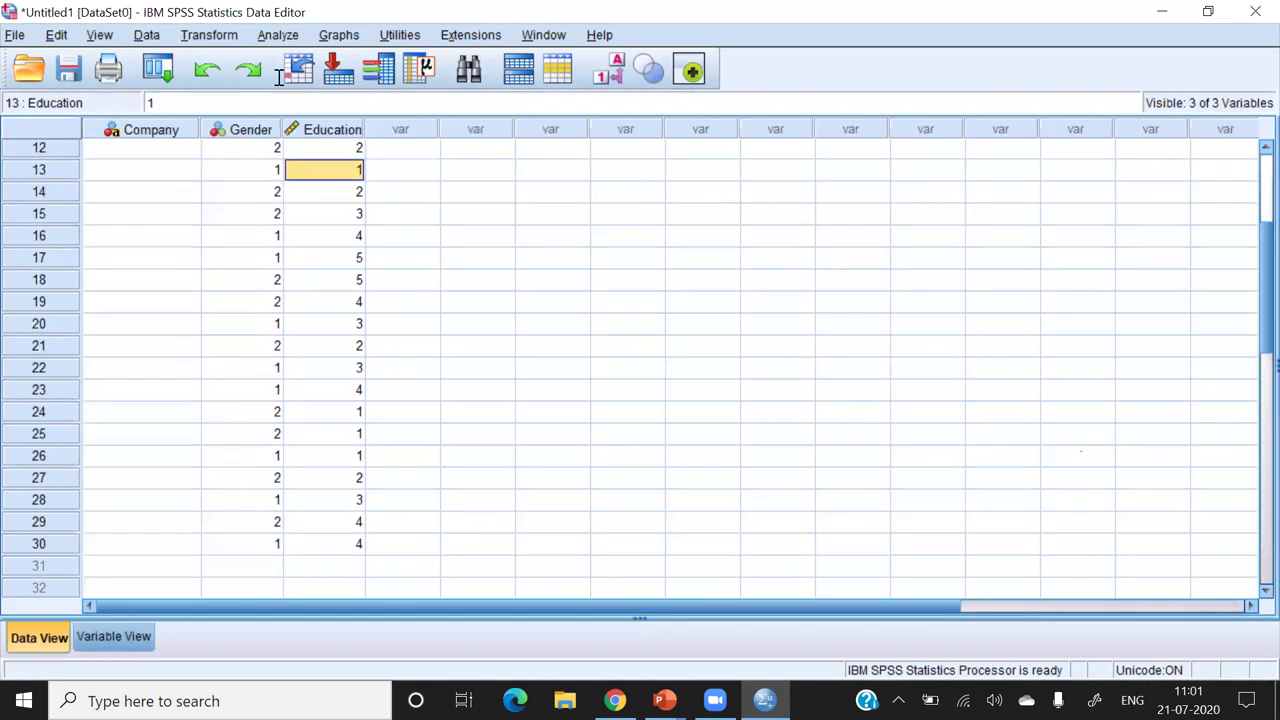
left_click(113, 641)
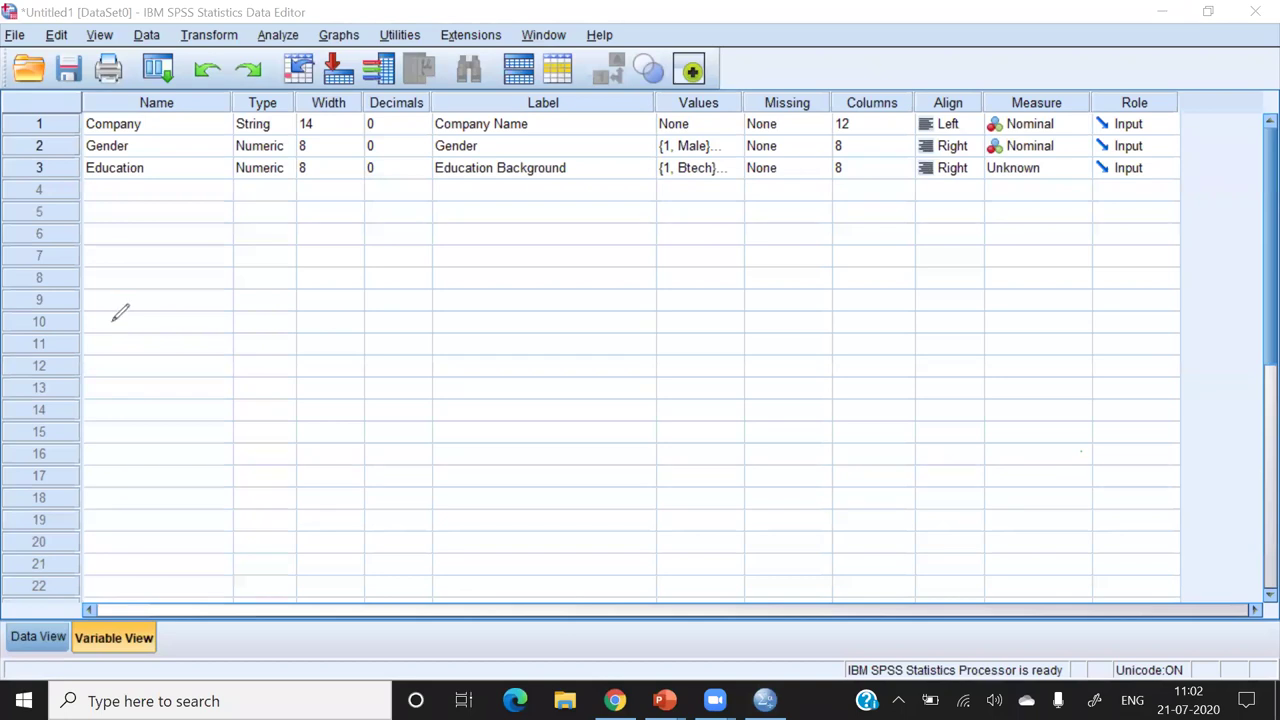
mouse_move(109, 191)
left_mouse_down()
mouse_move(81, 209)
mouse_move(128, 226)
left_mouse_up()
mouse_move(192, 186)
left_mouse_down()
mouse_move(230, 206)
mouse_move(297, 186)
mouse_move(329, 217)
mouse_move(337, 206)
mouse_move(437, 236)
left_mouse_up()
mouse_move(503, 190)
left_mouse_down()
mouse_move(506, 246)
mouse_move(552, 208)
mouse_move(568, 234)
left_mouse_up()
mouse_move(576, 184)
left_mouse_down()
mouse_move(608, 214)
mouse_move(640, 200)
left_mouse_up()
left_click_drag(155, 295, 656, 231)
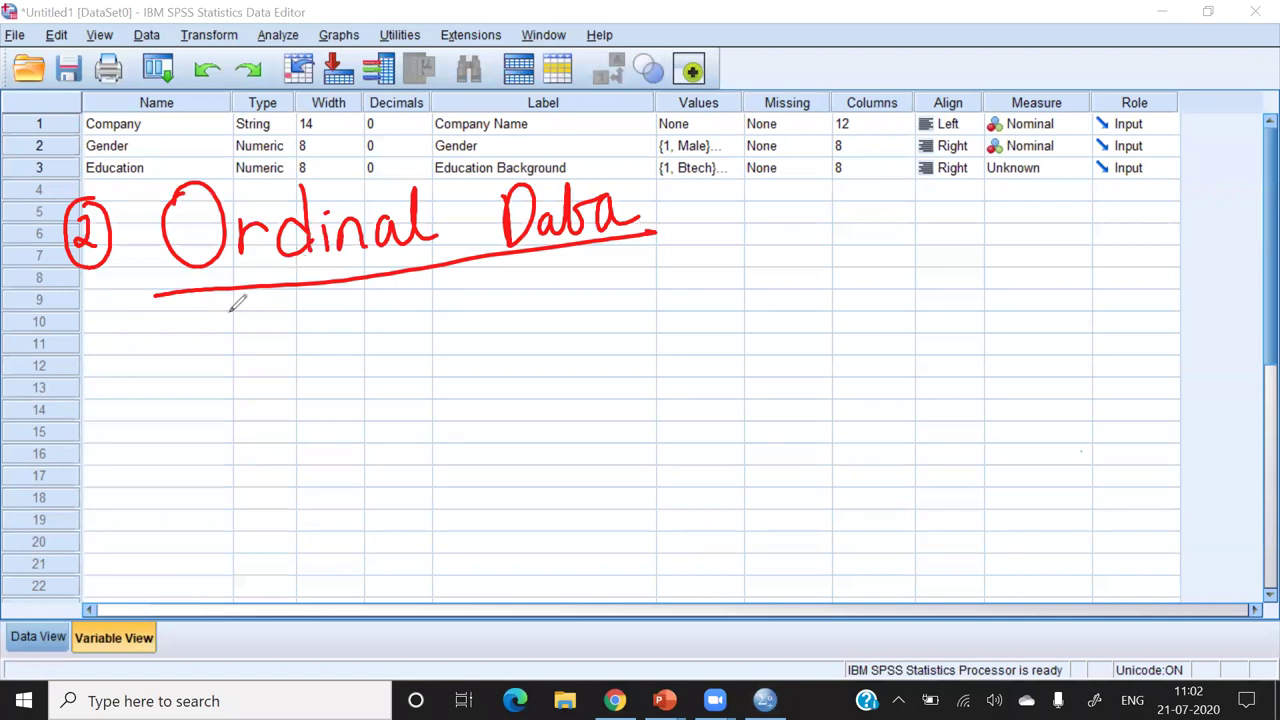
- Handwrite "Ranking" beneath the Ordinal Data heading and underline it with short dashes
mouse_move(210, 392)
left_mouse_down()
mouse_move(234, 308)
mouse_move(251, 349)
mouse_move(238, 386)
mouse_move(294, 376)
left_mouse_up()
left_click_drag(303, 318, 299, 386)
mouse_move(328, 306)
left_mouse_down()
mouse_move(330, 366)
mouse_move(345, 372)
mouse_move(360, 350)
mouse_move(392, 400)
mouse_move(370, 414)
left_mouse_up()
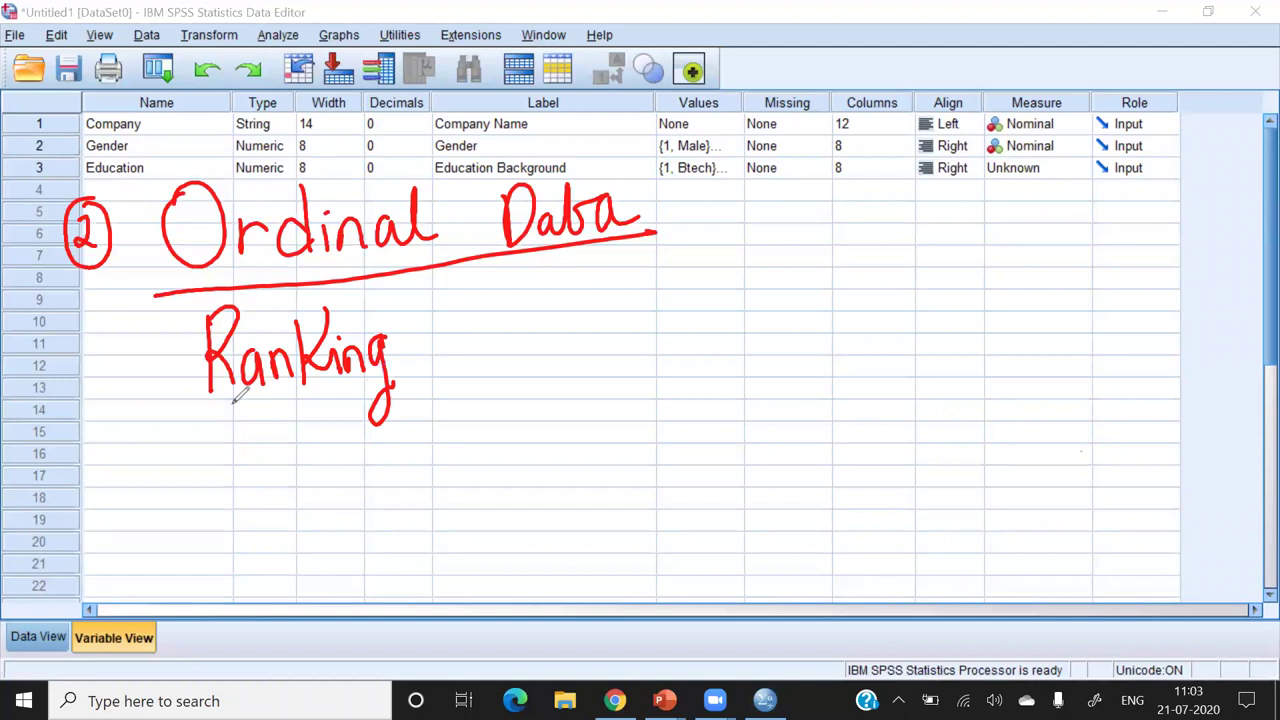
left_click_drag(214, 409, 382, 378)
left_click_drag(272, 398, 278, 396)
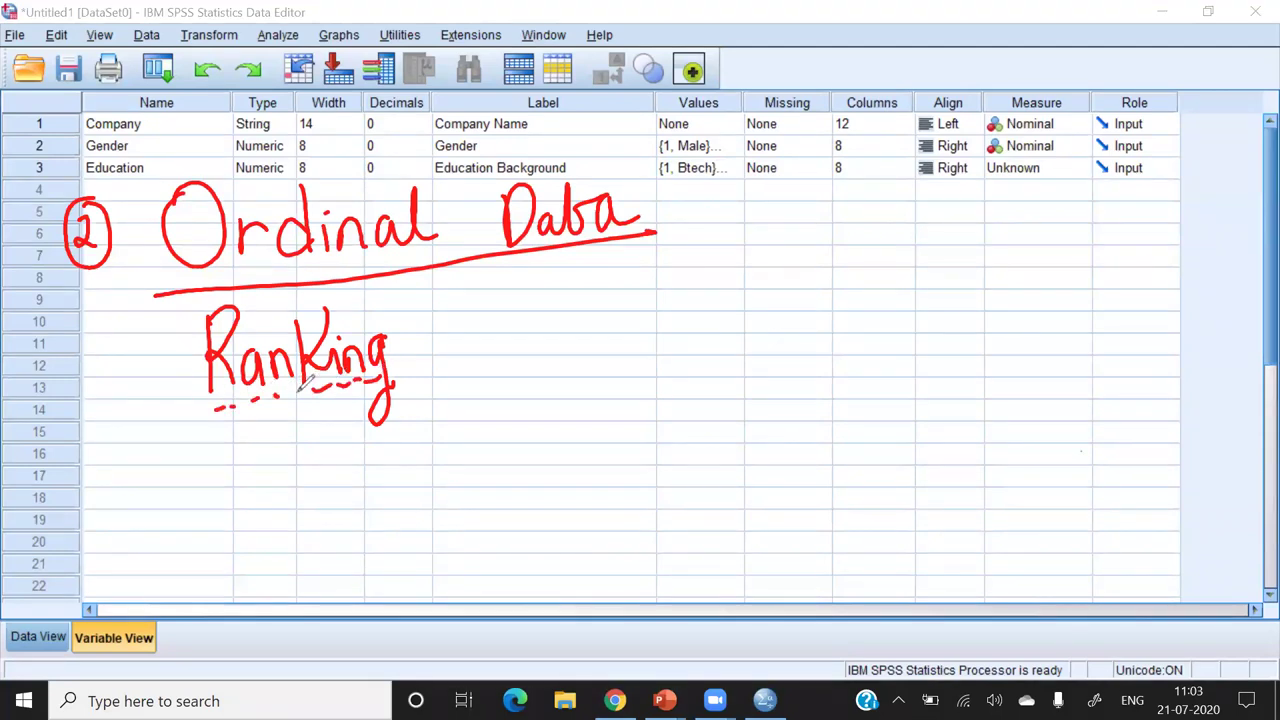
left_click_drag(292, 398, 300, 396)
- Start a handwritten ranking example below "Ranking" with the word "Distinction" and a greater-than sign
mouse_move(416, 432)
left_mouse_down()
mouse_move(418, 478)
mouse_move(458, 474)
left_mouse_up()
left_click(480, 421)
left_click_drag(482, 424, 486, 476)
mouse_move(476, 446)
left_mouse_down()
mouse_move(500, 444)
mouse_move(499, 474)
mouse_move(512, 472)
left_mouse_up()
mouse_move(528, 412)
left_mouse_down()
mouse_move(530, 476)
mouse_move(552, 464)
left_mouse_up()
mouse_move(545, 436)
left_mouse_down()
mouse_move(563, 426)
mouse_move(574, 460)
left_mouse_up()
left_click_drag(582, 462, 598, 448)
left_click_drag(598, 418, 662, 438)
mouse_move(650, 430)
left_mouse_down()
mouse_move(648, 450)
mouse_move(607, 476)
left_mouse_up()
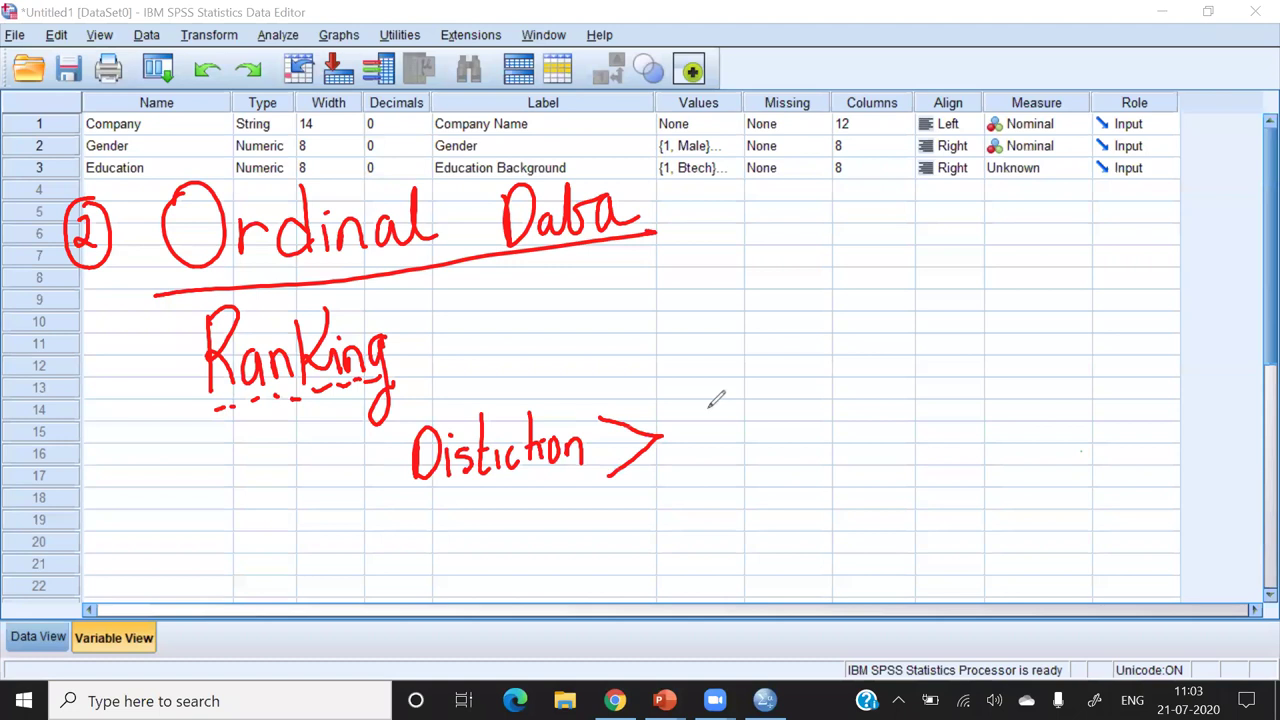
- Continue the handwritten ranking with "Ist Div" followed by a greater-than sign
left_click_drag(690, 414, 710, 410)
mouse_move(701, 412)
left_mouse_down()
mouse_move(700, 456)
mouse_move(712, 452)
left_mouse_up()
left_click_drag(705, 383, 701, 398)
mouse_move(713, 380)
left_mouse_down()
mouse_move(724, 396)
mouse_move(736, 386)
left_mouse_up()
left_click_drag(750, 412, 752, 446)
mouse_move(774, 420)
left_mouse_down()
mouse_move(774, 438)
mouse_move(806, 434)
left_mouse_up()
left_click_drag(806, 416, 792, 434)
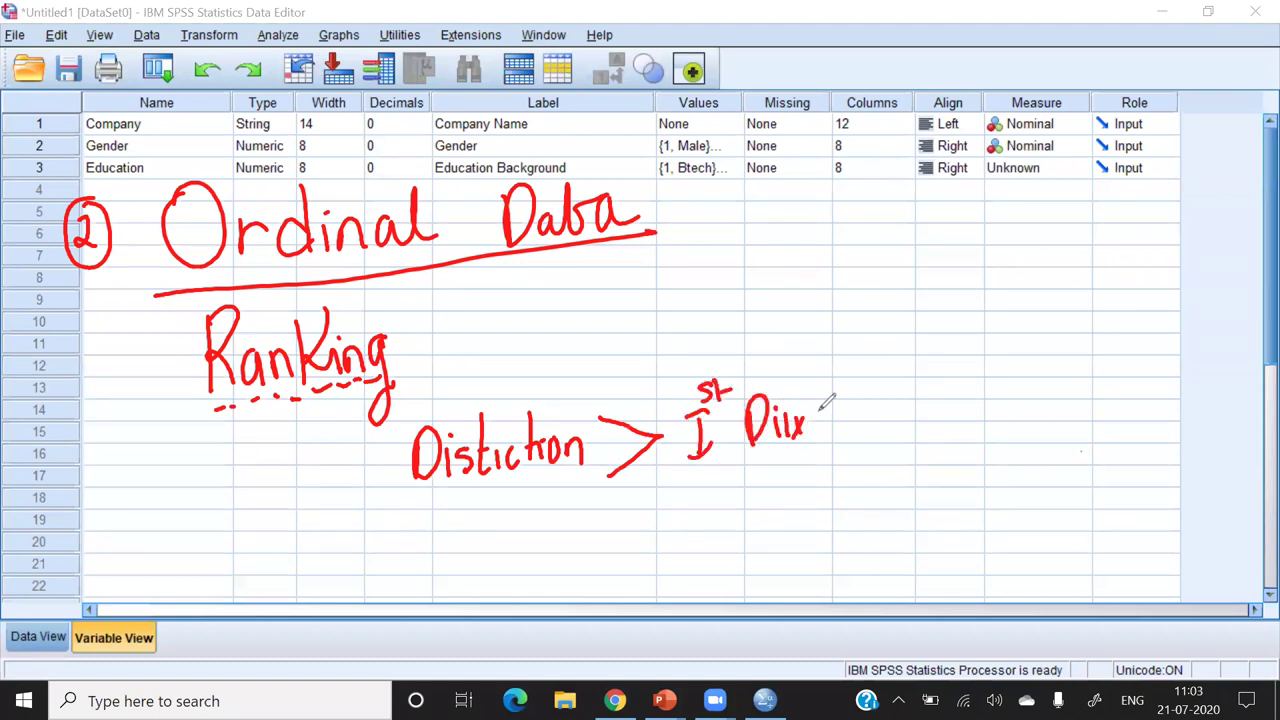
left_click_drag(816, 390, 834, 450)
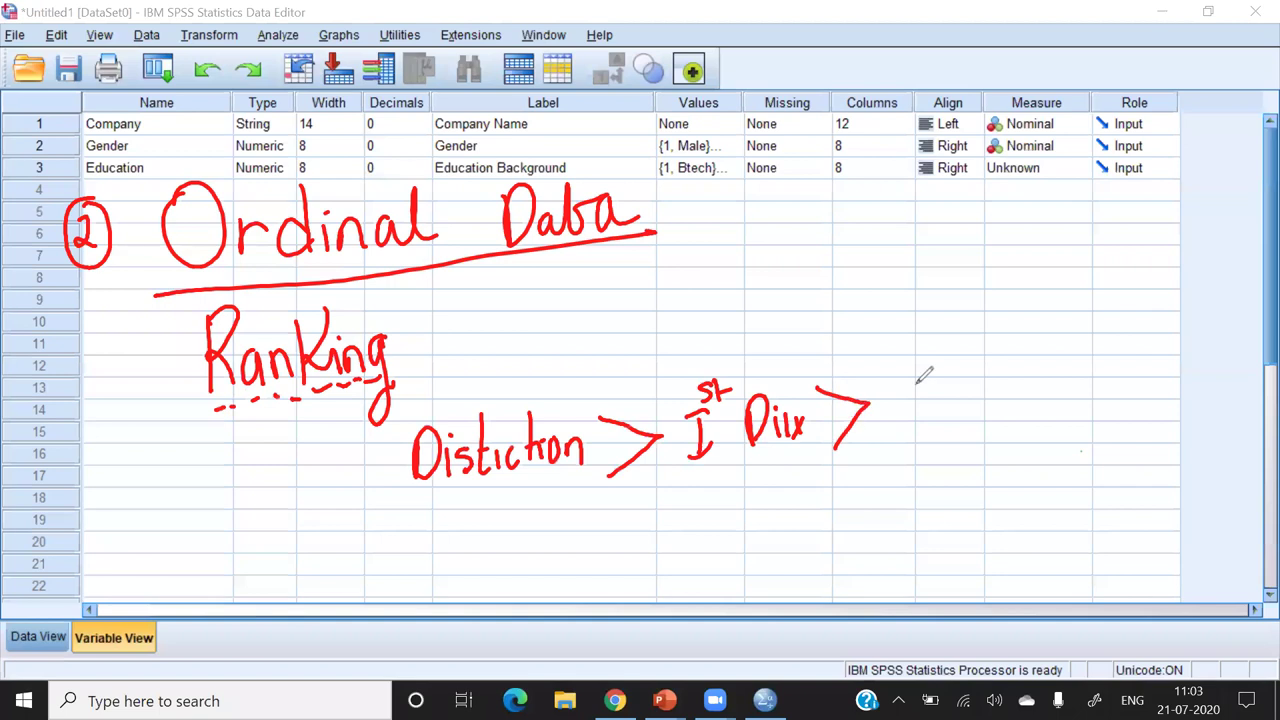
- Complete the handwritten ranking with "II", a greater-than sign and "fail"
left_click_drag(902, 378, 902, 436)
mouse_move(914, 376)
left_mouse_down()
mouse_move(916, 434)
mouse_move(924, 370)
left_mouse_up()
left_click_drag(890, 438, 922, 432)
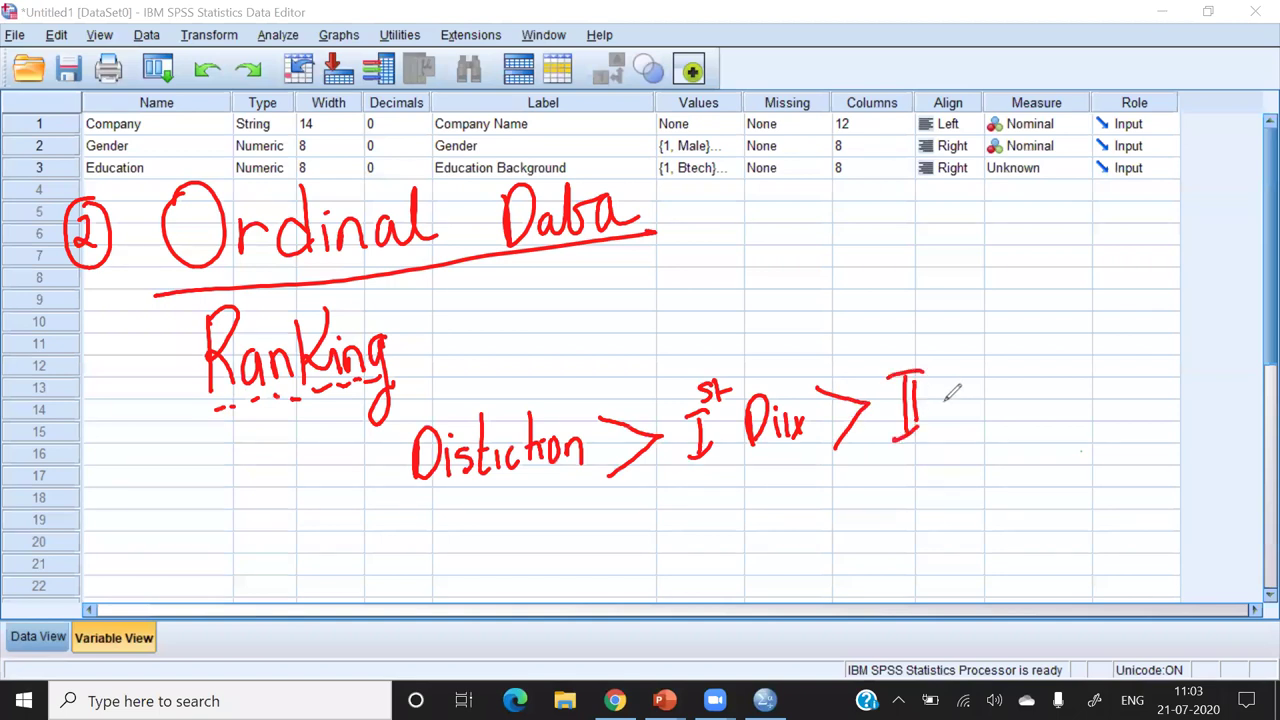
left_click_drag(970, 380, 968, 428)
mouse_move(1000, 362)
left_mouse_down()
mouse_move(1012, 340)
mouse_move(996, 418)
mouse_move(1026, 384)
mouse_move(1032, 400)
left_mouse_up()
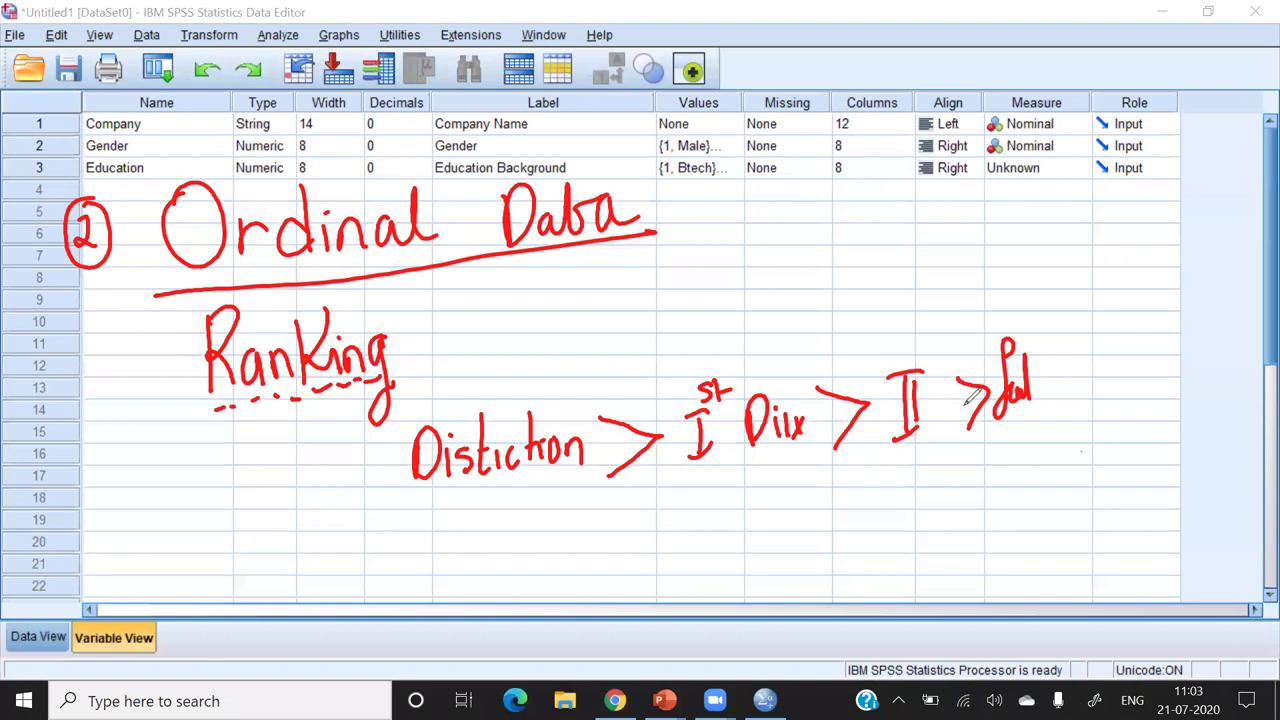
- Circle the first two greater-than signs in the handwritten ranking
left_click(748, 468)
mouse_move(657, 382)
left_mouse_down()
mouse_move(592, 430)
mouse_move(660, 380)
left_mouse_up()
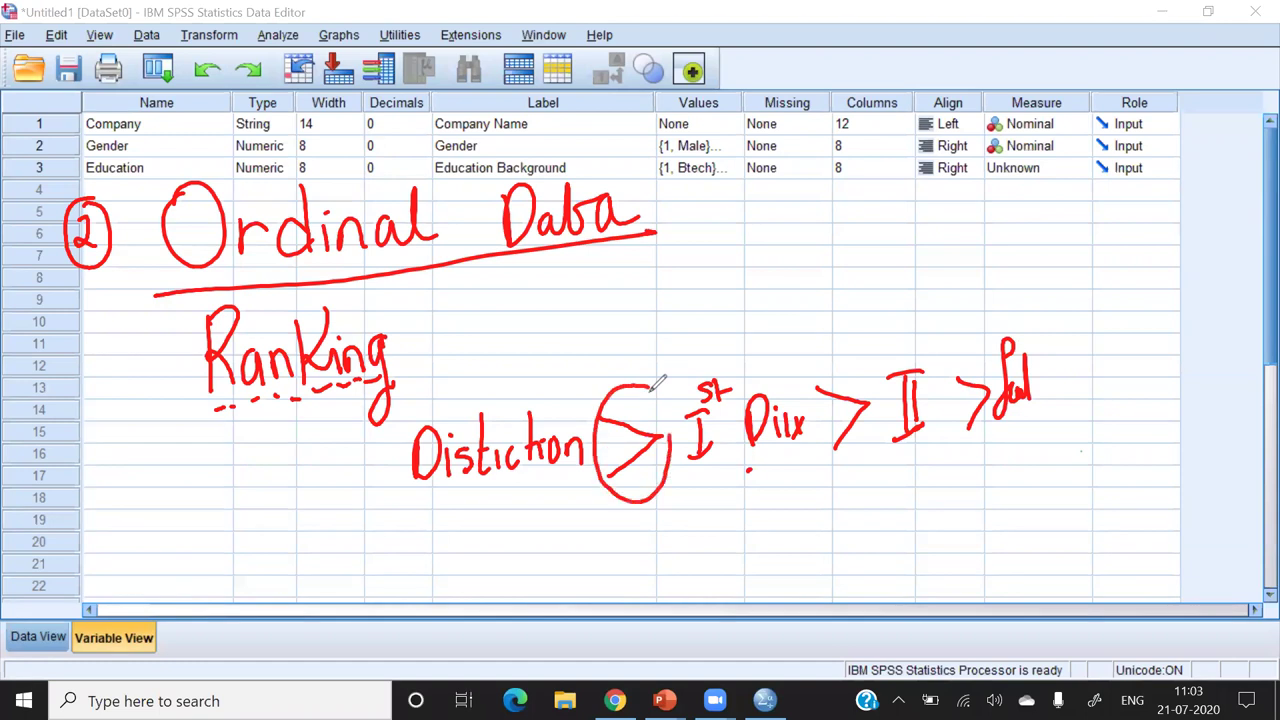
left_click_drag(848, 368, 826, 357)
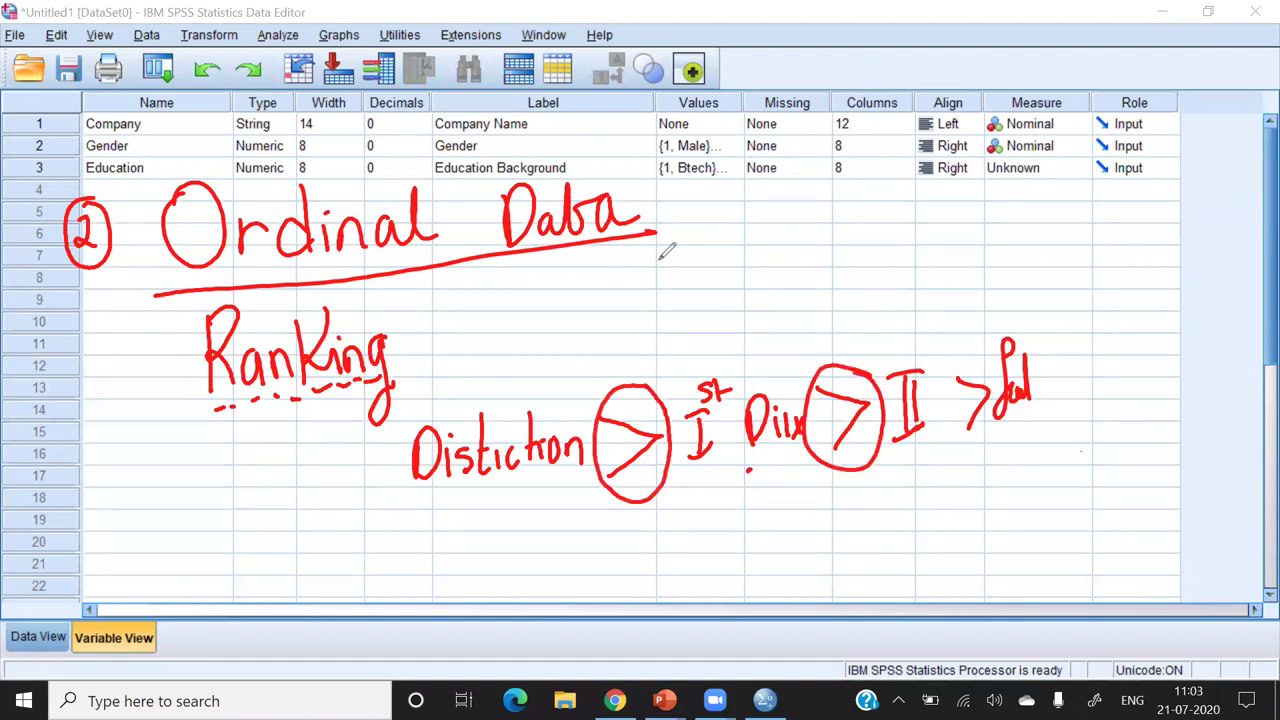
- Handwrite the comparison symbols >, = and < above the ranking and draw a box around them
mouse_move(638, 268)
left_mouse_down()
mouse_move(685, 284)
mouse_move(648, 312)
mouse_move(706, 308)
mouse_move(784, 266)
mouse_move(770, 282)
mouse_move(800, 298)
left_mouse_up()
left_click_drag(856, 241, 866, 284)
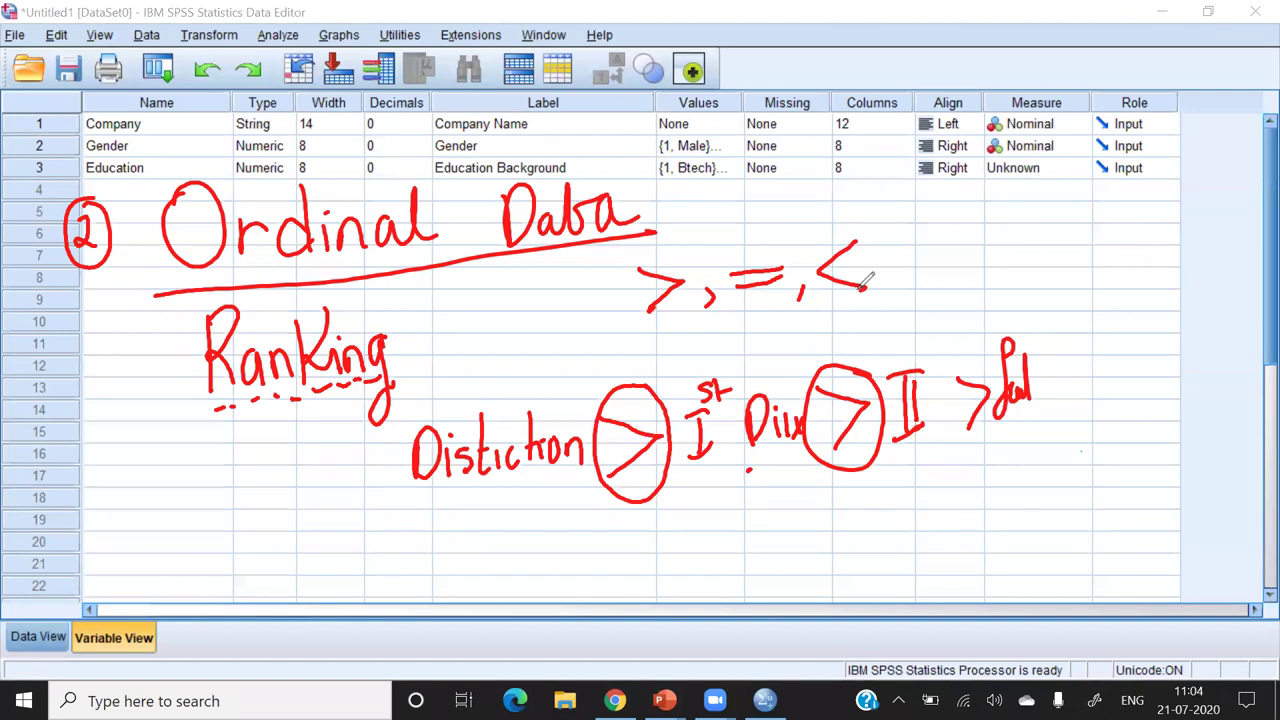
mouse_move(886, 204)
left_mouse_down()
mouse_move(600, 256)
mouse_move(794, 312)
mouse_move(906, 298)
mouse_move(888, 196)
mouse_move(892, 206)
left_mouse_up()
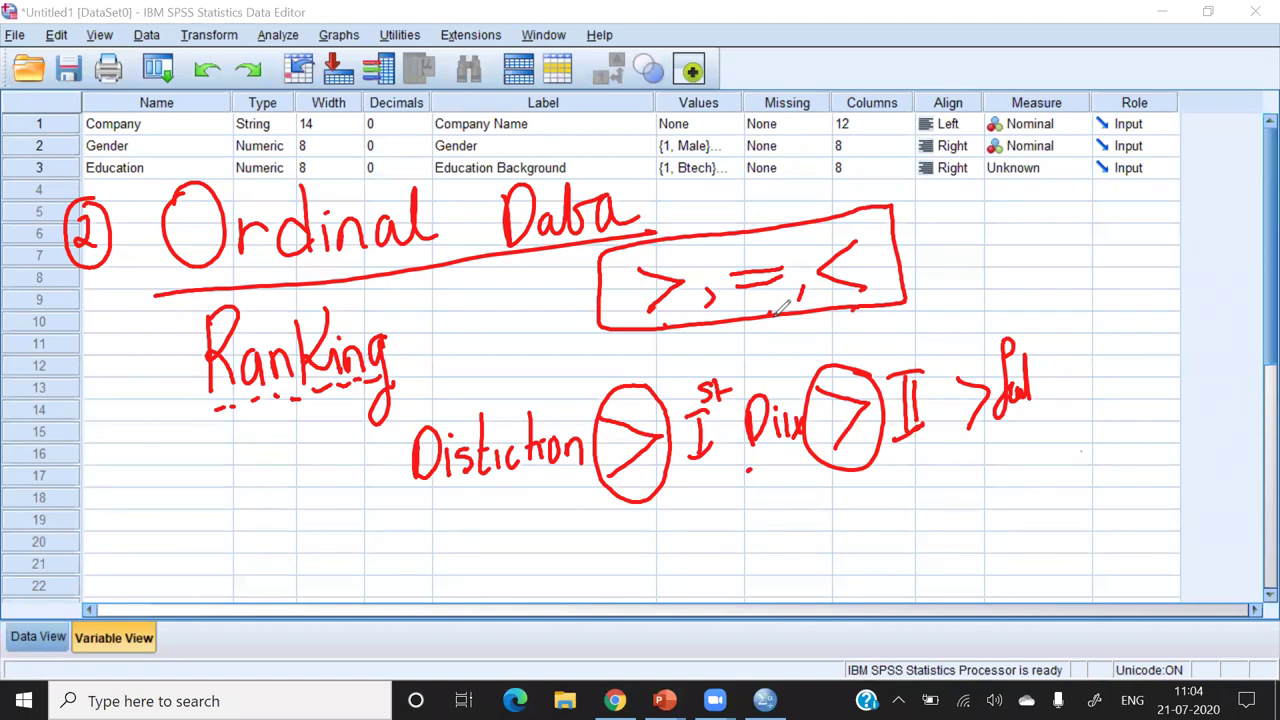
- Erase all the annotations and handwrite a vertical list of brands: Apple, Nokia and Samsung
key("e")
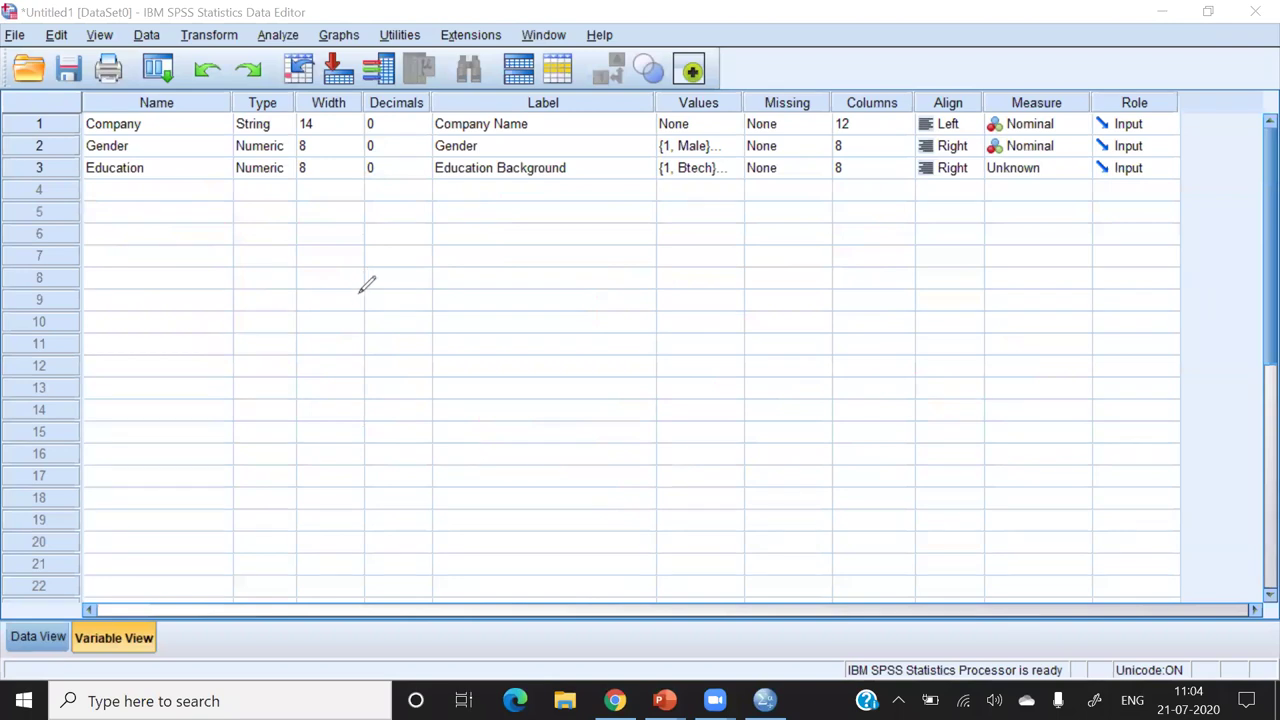
mouse_move(314, 322)
left_mouse_down()
mouse_move(329, 297)
mouse_move(337, 322)
left_mouse_up()
left_click_drag(316, 302, 337, 300)
mouse_move(351, 310)
left_mouse_down()
mouse_move(351, 340)
mouse_move(353, 318)
mouse_move(377, 332)
mouse_move(380, 312)
left_mouse_up()
left_click_drag(409, 256, 410, 330)
left_click_drag(416, 314, 432, 322)
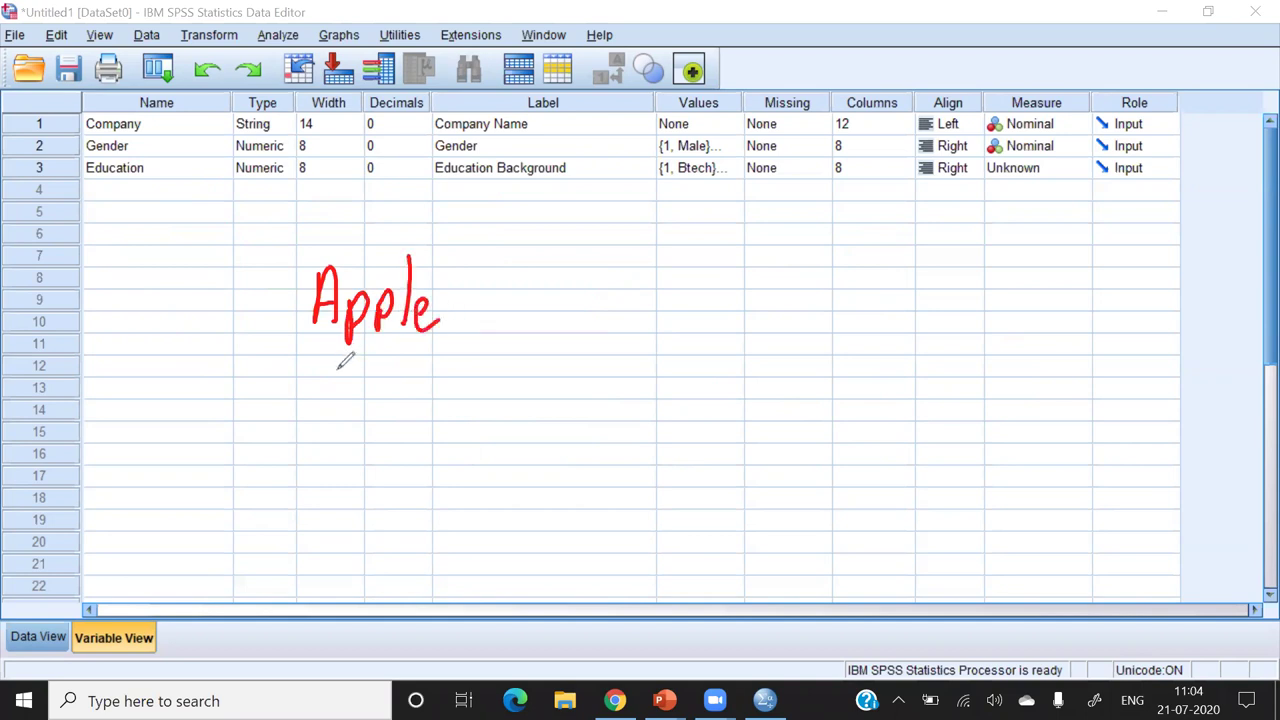
left_click_drag(327, 377, 316, 432)
mouse_move(320, 380)
left_mouse_down()
mouse_move(352, 374)
mouse_move(386, 428)
left_mouse_up()
mouse_move(410, 368)
left_mouse_down()
mouse_move(413, 420)
mouse_move(442, 421)
left_mouse_up()
left_click_drag(354, 462, 322, 544)
mouse_move(384, 498)
left_mouse_down()
mouse_move(406, 522)
mouse_move(466, 520)
mouse_move(500, 562)
mouse_move(484, 586)
left_mouse_up()
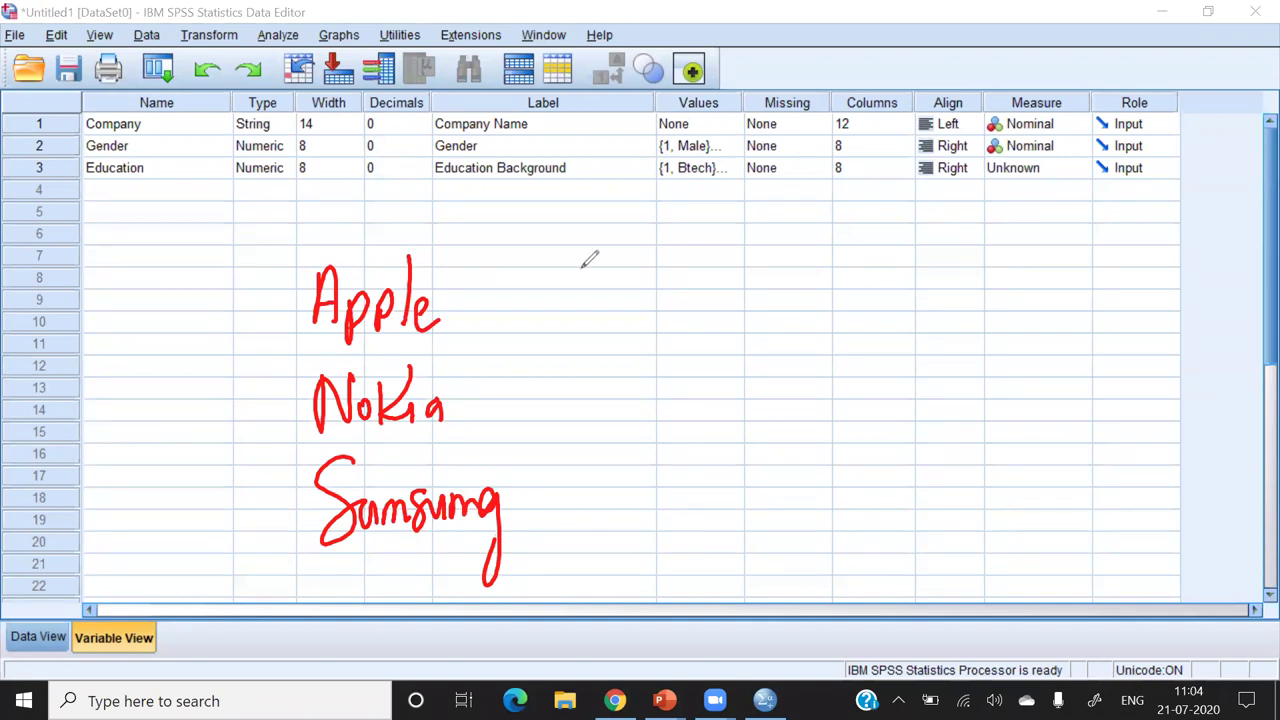
- Handwrite the ranks 1 for Apple, 3 for Nokia and 2 for Samsung beside the brand names
left_click_drag(584, 272, 594, 313)
mouse_move(566, 376)
left_mouse_down()
mouse_move(598, 382)
mouse_move(583, 410)
left_mouse_up()
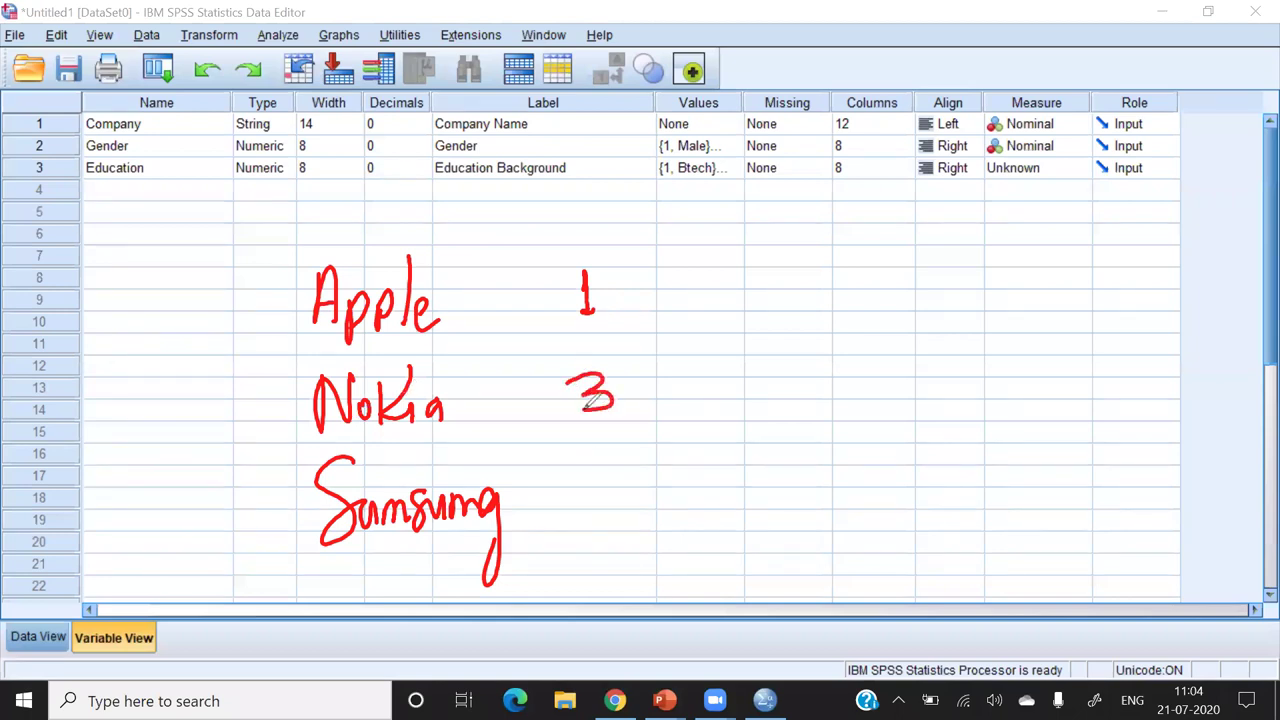
left_click_drag(577, 484, 616, 520)
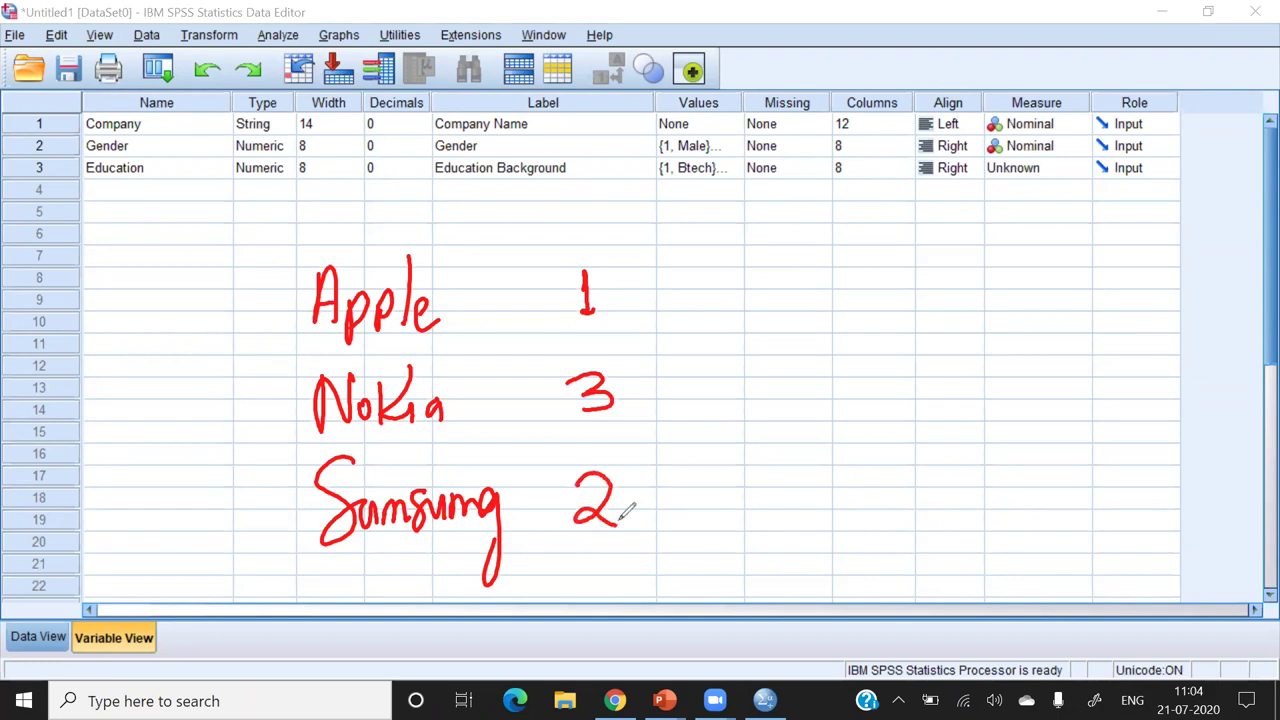
- Handwrite the rank comparisons "1 > 3" and "2 > 3" beside the brand ranks
left_click_drag(735, 365, 748, 402)
mouse_move(782, 352)
left_mouse_down()
mouse_move(829, 384)
mouse_move(784, 421)
left_mouse_up()
left_click_drag(853, 353, 857, 390)
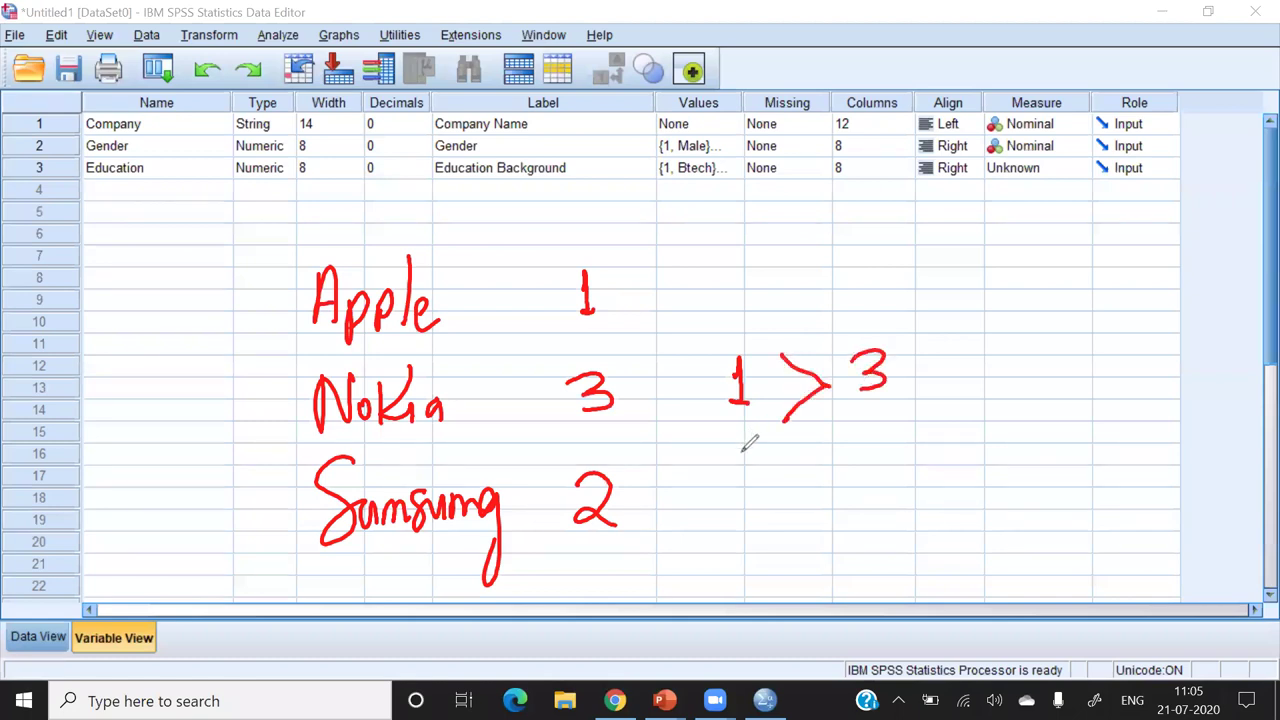
mouse_move(724, 464)
left_mouse_down()
mouse_move(748, 460)
mouse_move(762, 506)
left_mouse_up()
mouse_move(789, 464)
left_mouse_down()
mouse_move(832, 478)
mouse_move(804, 494)
left_mouse_up()
left_click_drag(856, 452, 862, 492)
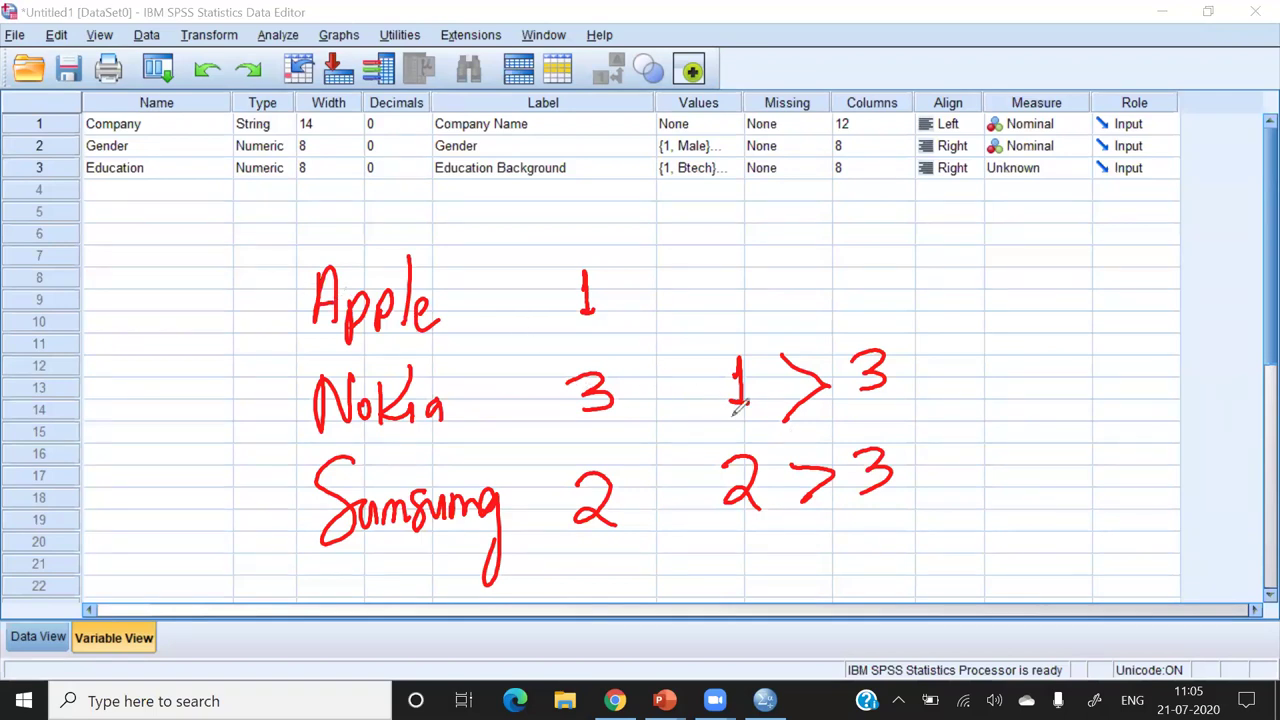
- Circle the 1 and 3 in the first rank comparison and the 2 in the second
mouse_move(745, 405)
left_mouse_down()
mouse_move(762, 400)
mouse_move(755, 352)
mouse_move(708, 400)
mouse_move(742, 403)
left_mouse_up()
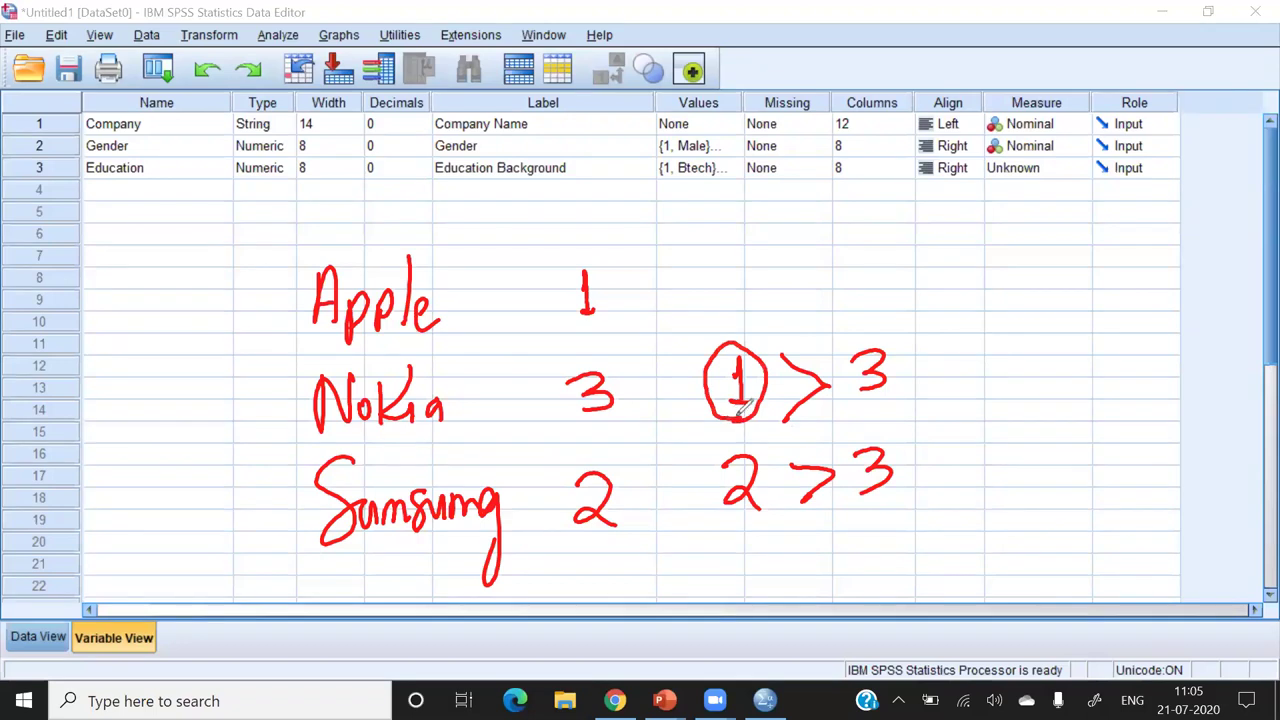
mouse_move(870, 414)
left_mouse_down()
mouse_move(907, 352)
mouse_move(866, 333)
mouse_move(850, 394)
mouse_move(884, 412)
left_mouse_up()
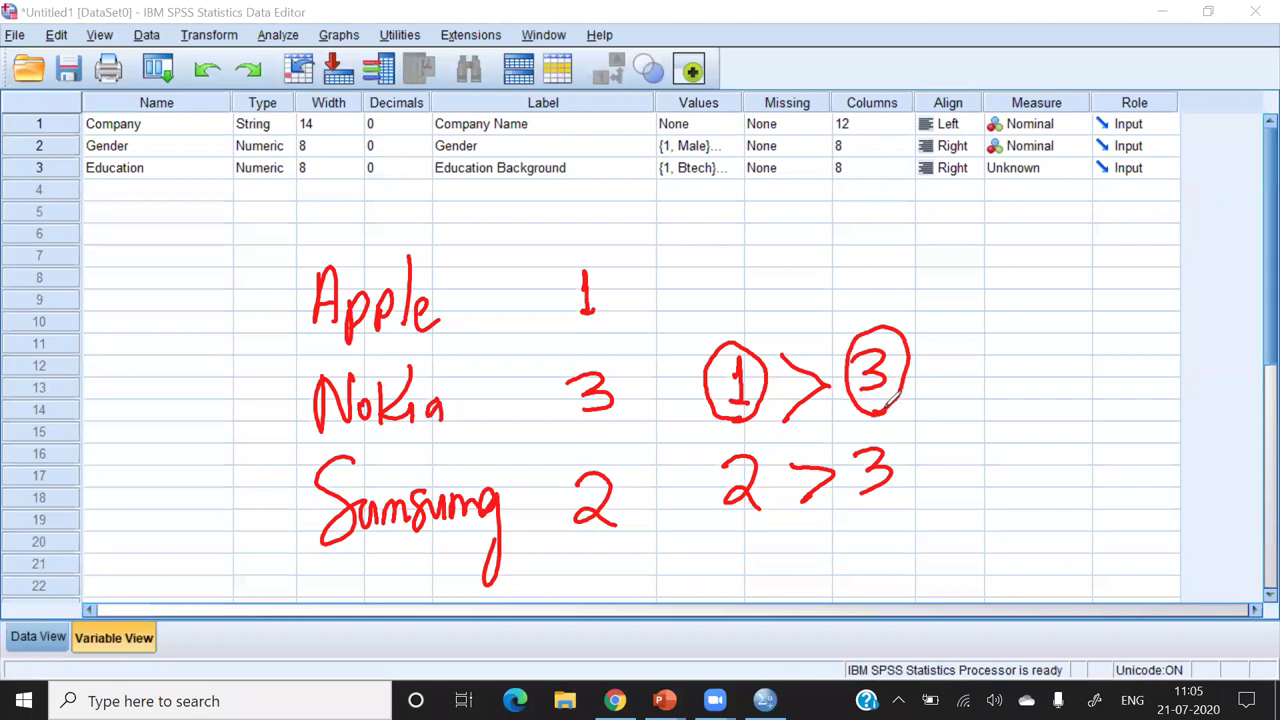
left_click_drag(765, 440, 774, 438)
left_click(753, 479)
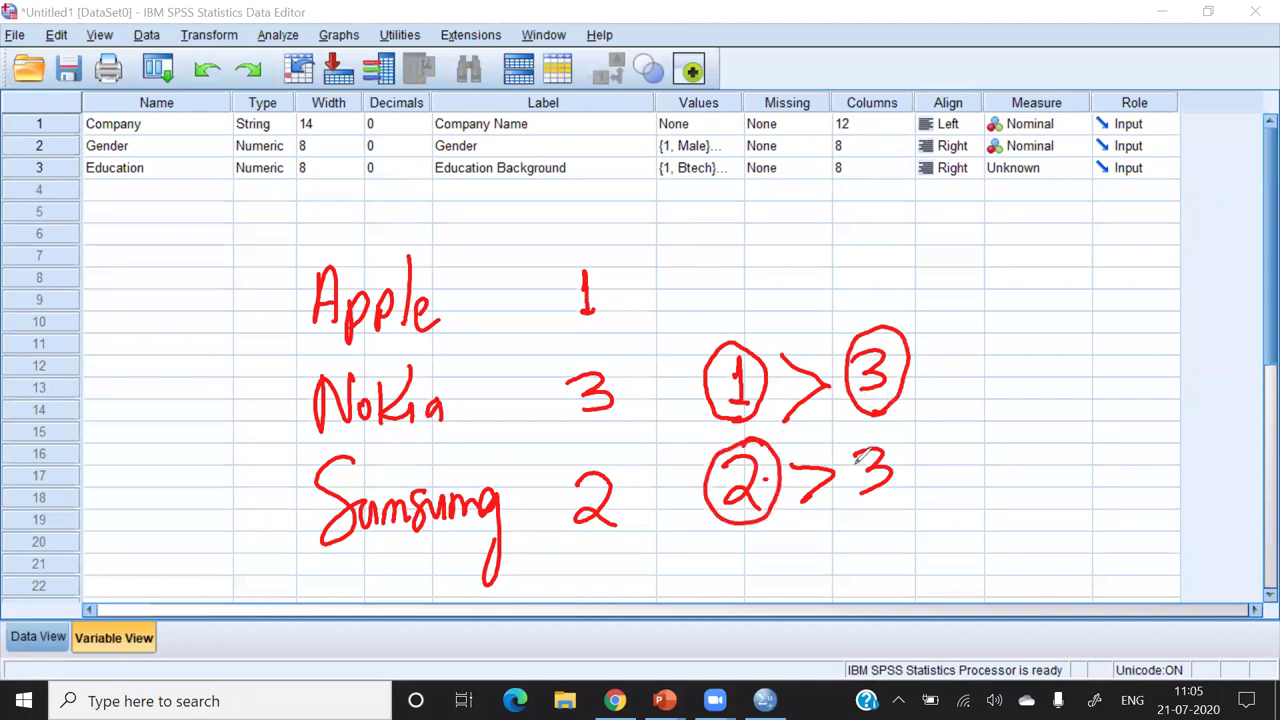
- Handwrite the rank comparison "1 > 2" with both ranks circled, and draw a bracket beside the list of brand names
mouse_move(753, 545)
left_mouse_down()
mouse_move(748, 586)
mouse_move(770, 532)
left_mouse_up()
mouse_move(838, 558)
left_mouse_down()
mouse_move(808, 541)
mouse_move(905, 533)
mouse_move(900, 520)
mouse_move(856, 542)
left_mouse_up()
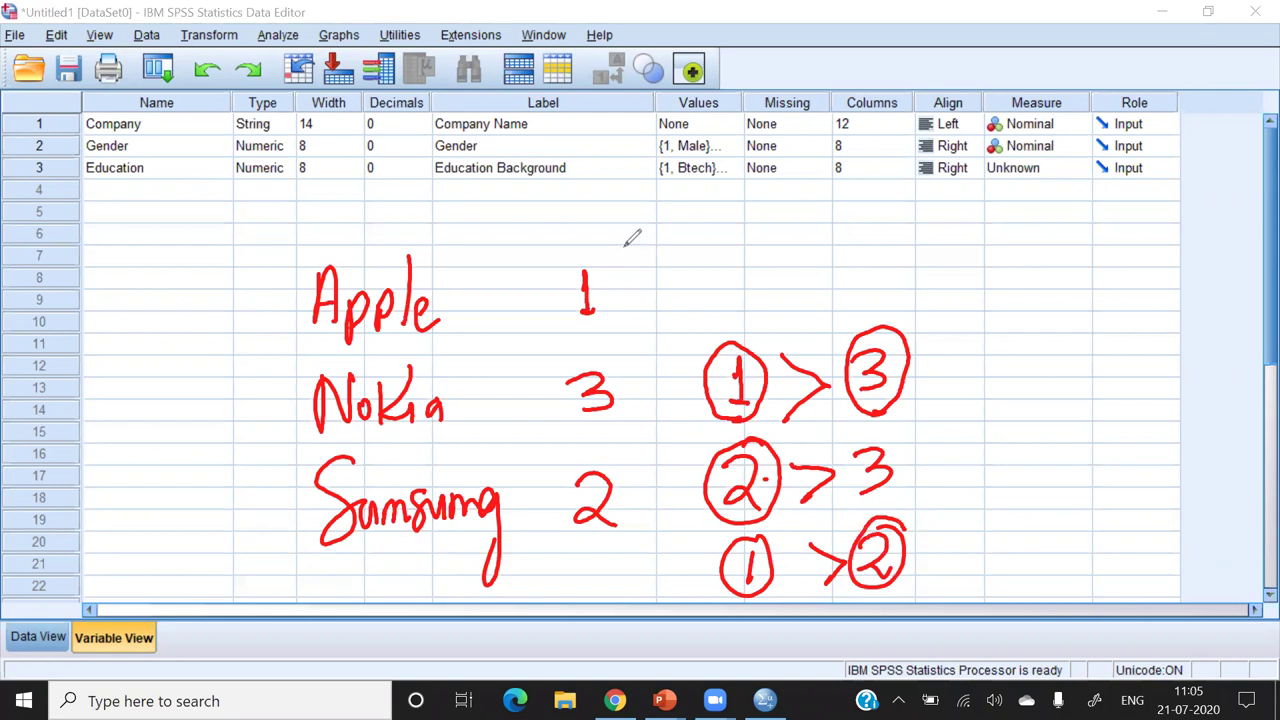
mouse_move(393, 240)
left_mouse_down()
mouse_move(366, 563)
mouse_move(332, 572)
left_mouse_up()
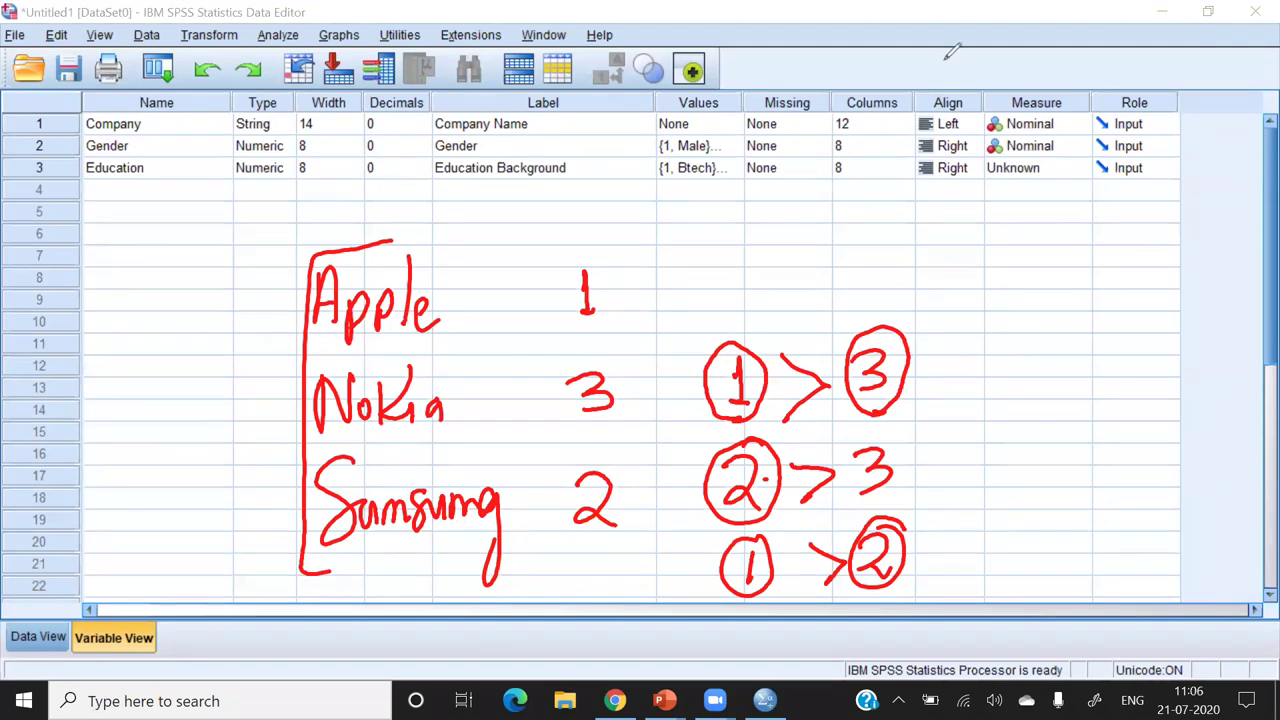
- Erase all the annotations and add a fourth variable named Preference
key("e")
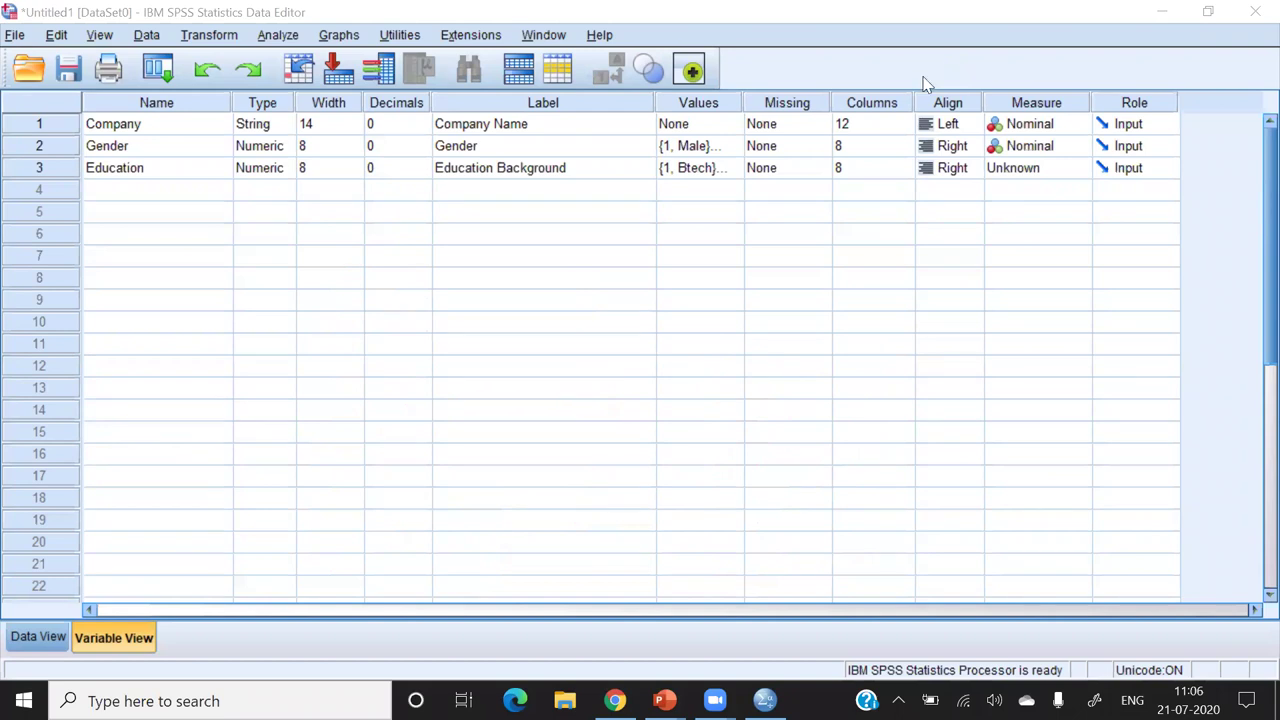
left_click(150, 198)
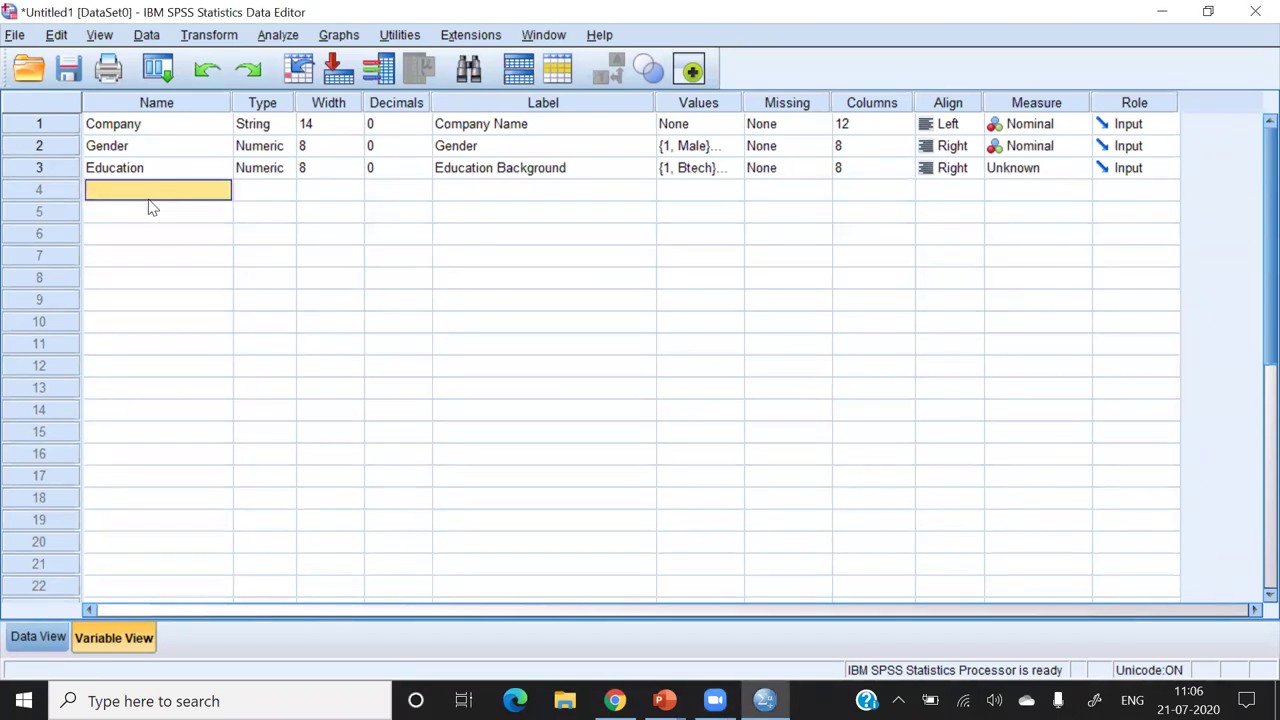
type("Prefe")
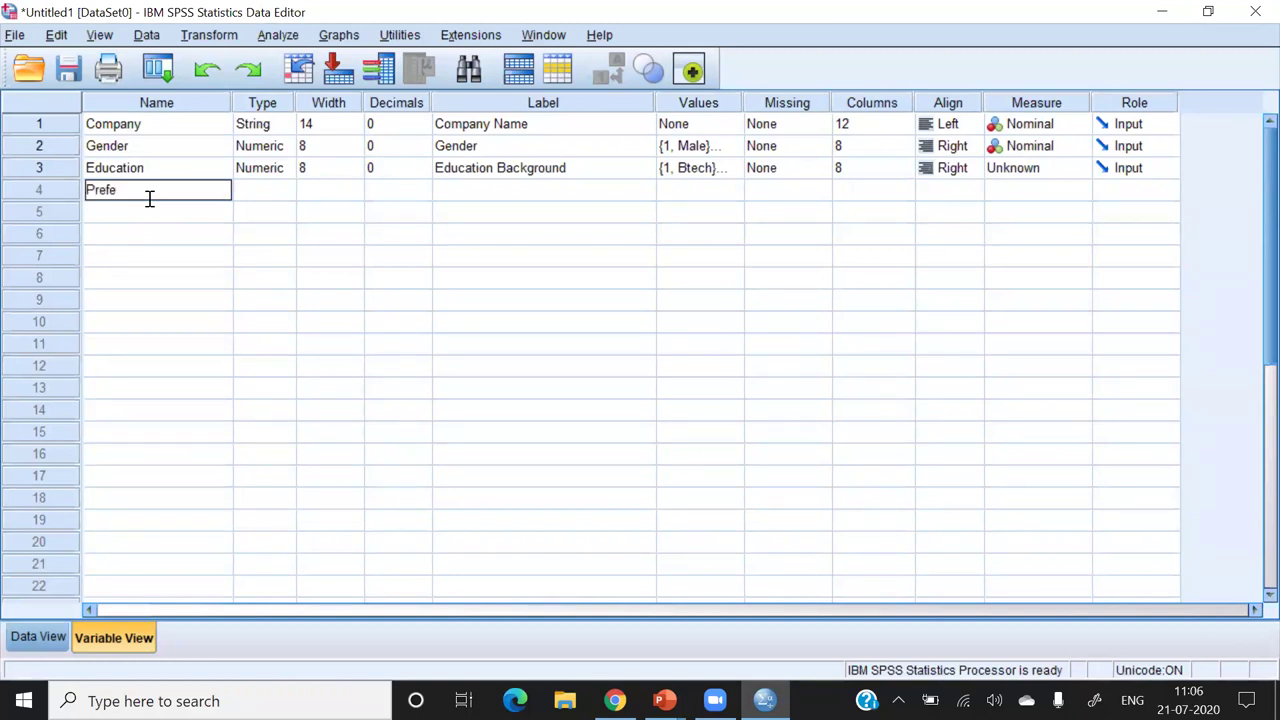
type("rence")
left_click(254, 197)
- Label the Preference variable "Preference of CAR"
left_click(440, 200)
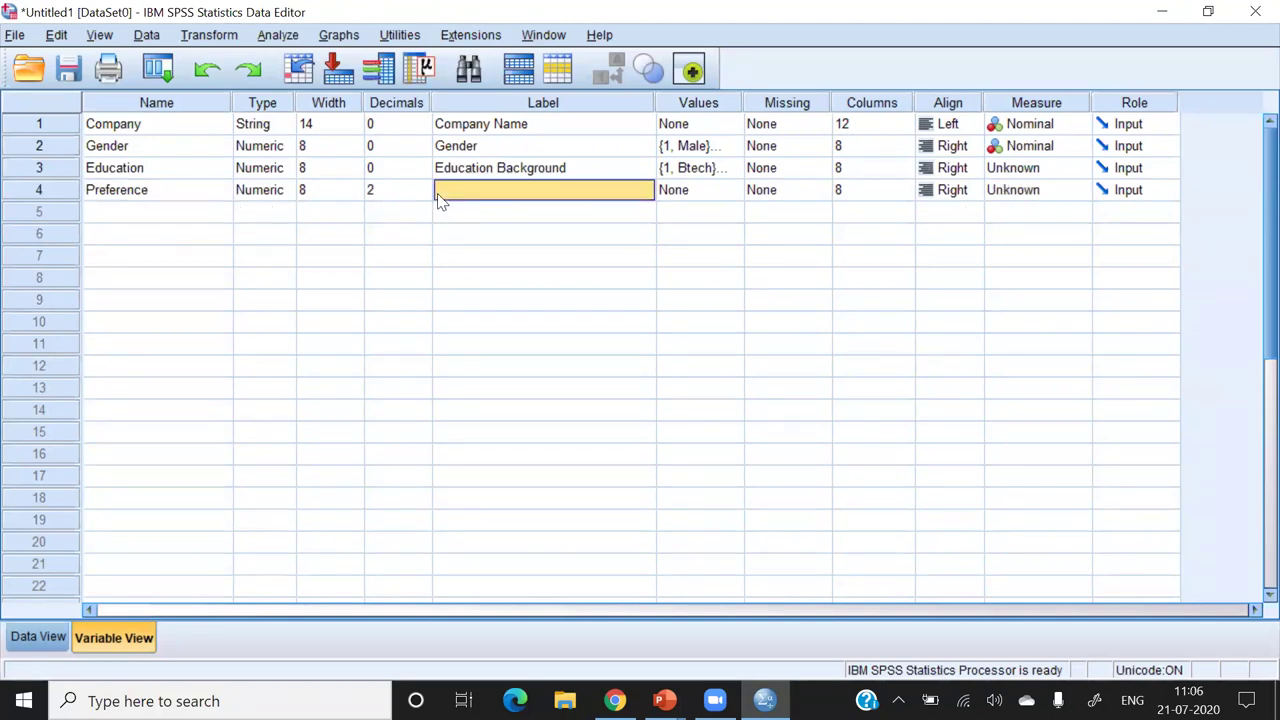
left_click(440, 200)
type("Preferen")
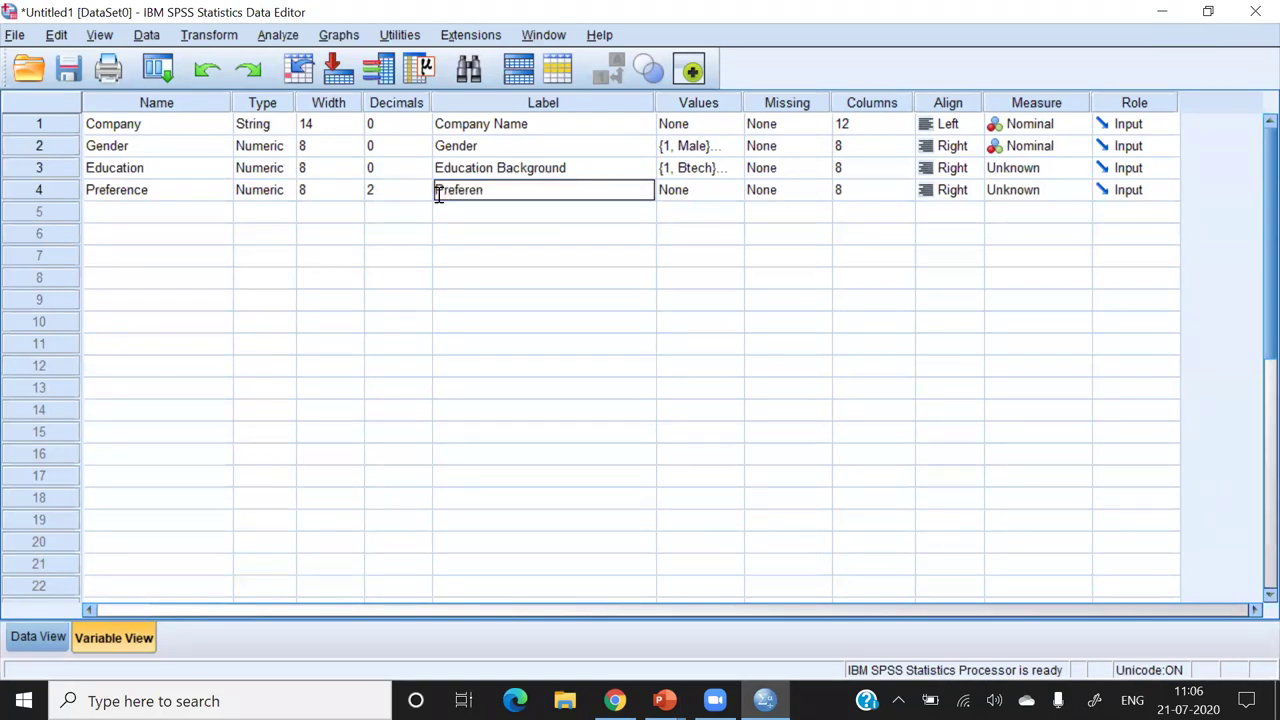
type("ce of CAR")
- Open the value labels of the Preference variable and add value 1 as "First Preference"
left_click(700, 190)
left_click(727, 197)
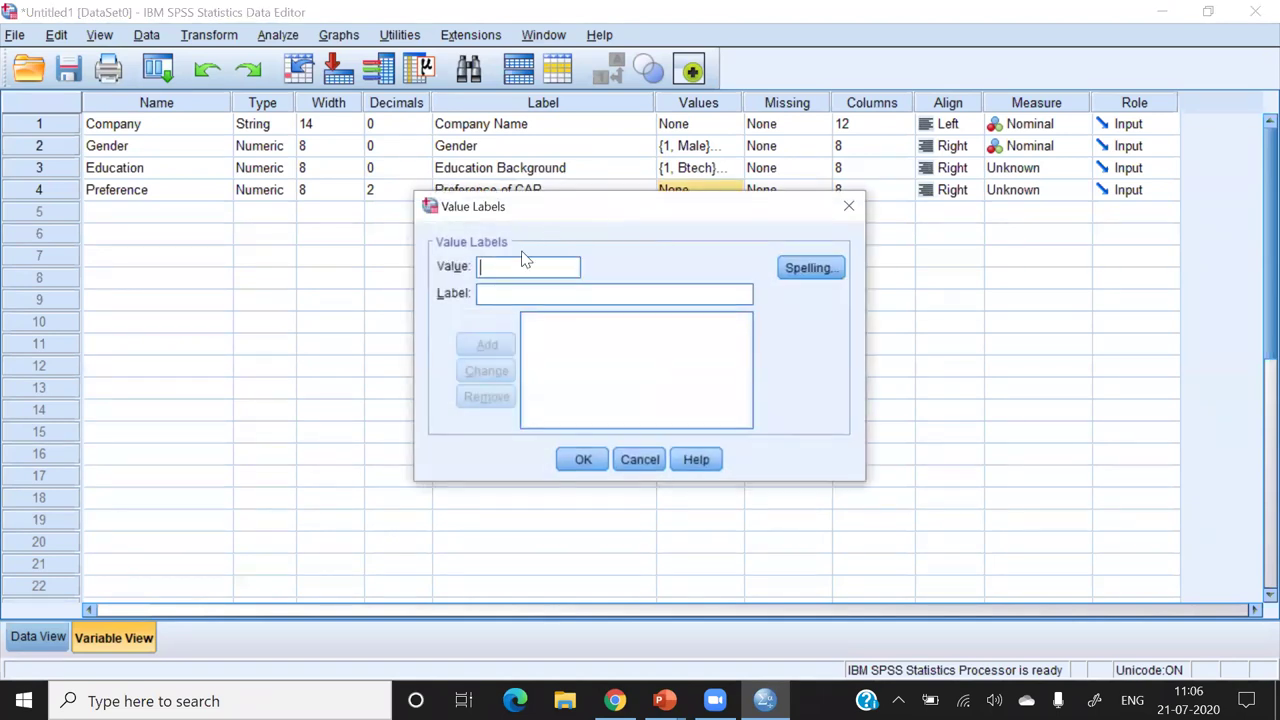
type("1")
left_click(495, 299)
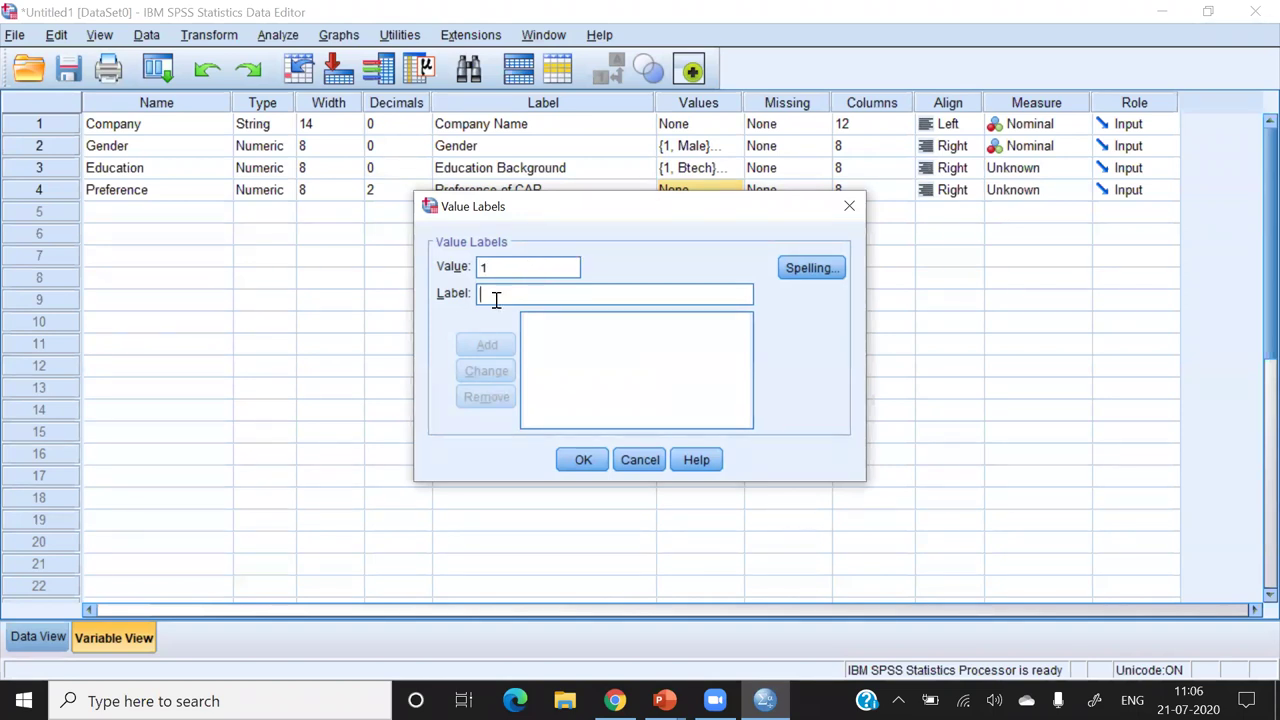
type("Fin")
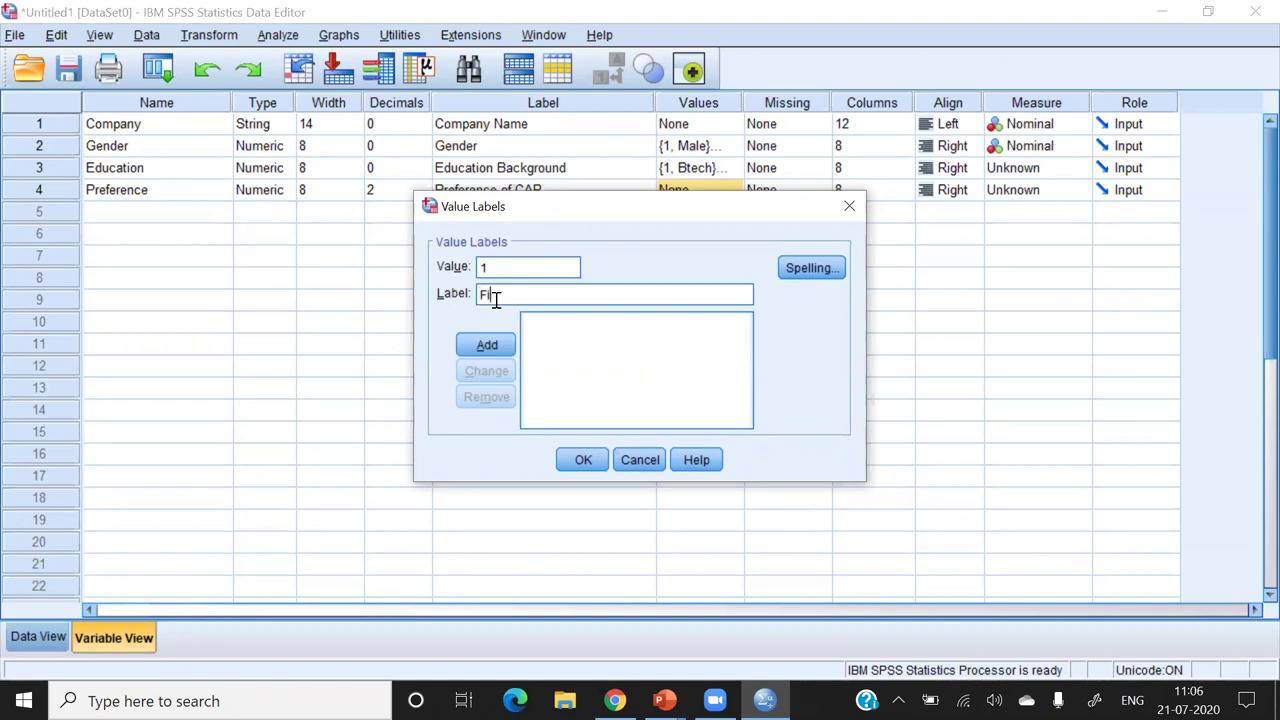
type("st Preference")
key("Return")
- Add value 2 as "Second Preference" to the Preference variable's value labels
type("2")
left_click(505, 295)
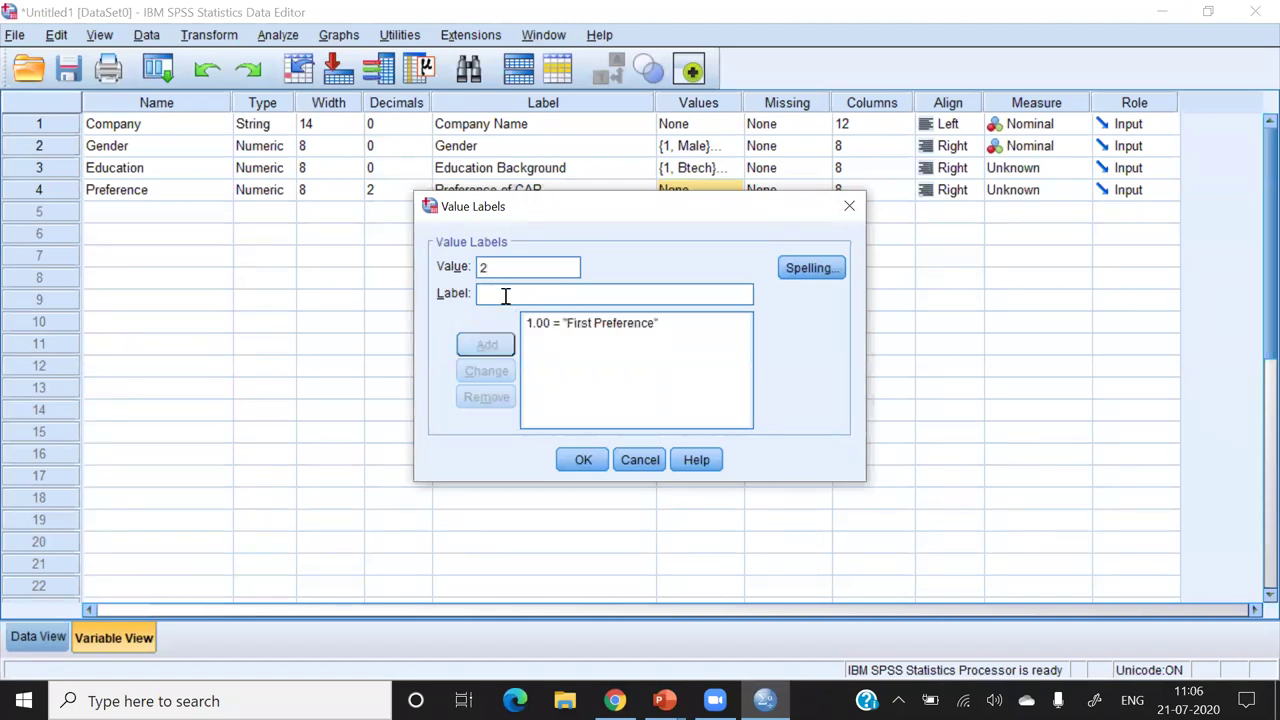
type("Secon")
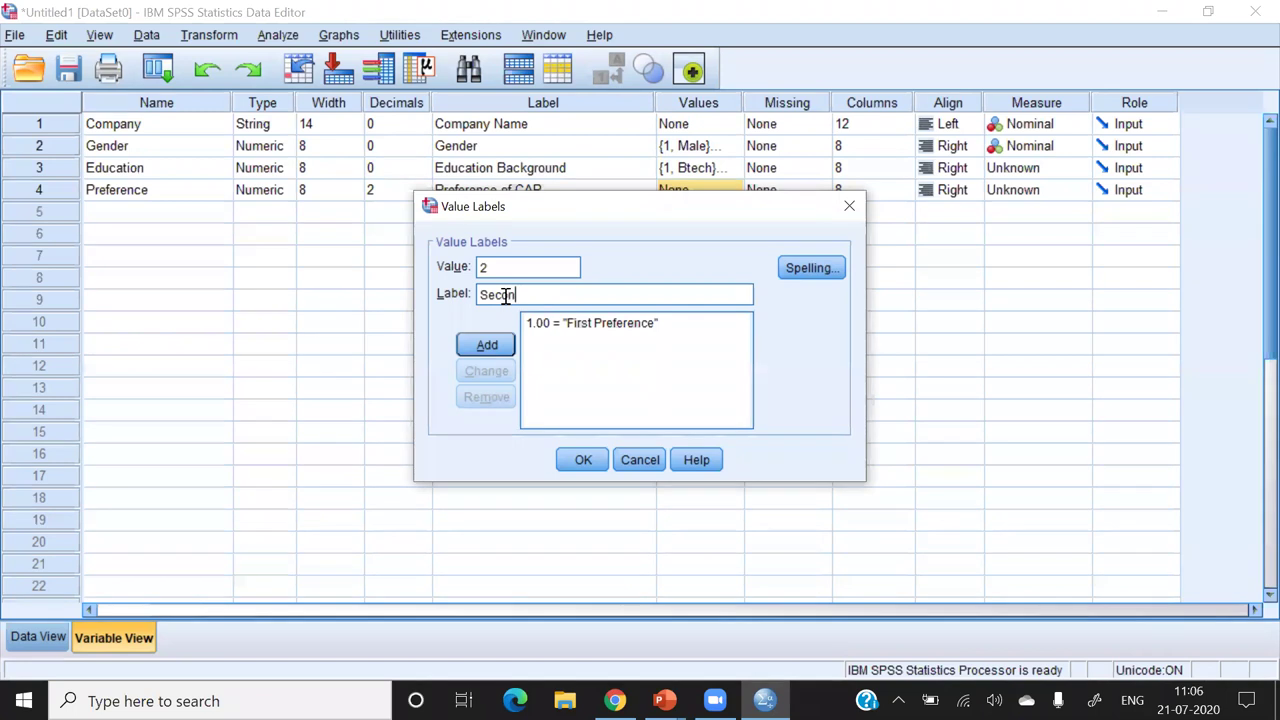
type("d Preference")
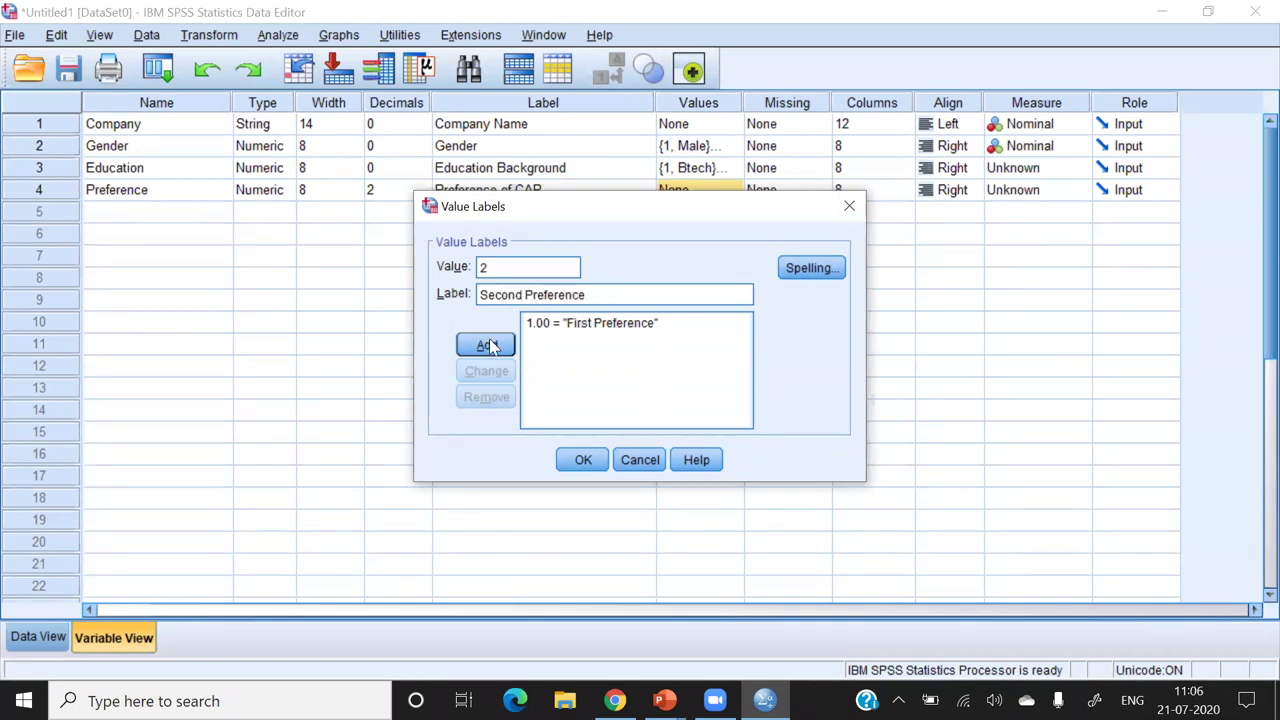
left_click(489, 345)
- Enter value 3 as "Third Preference" and apply the value labels to the Preference variable
type("3")
left_click(519, 285)
type("Third")
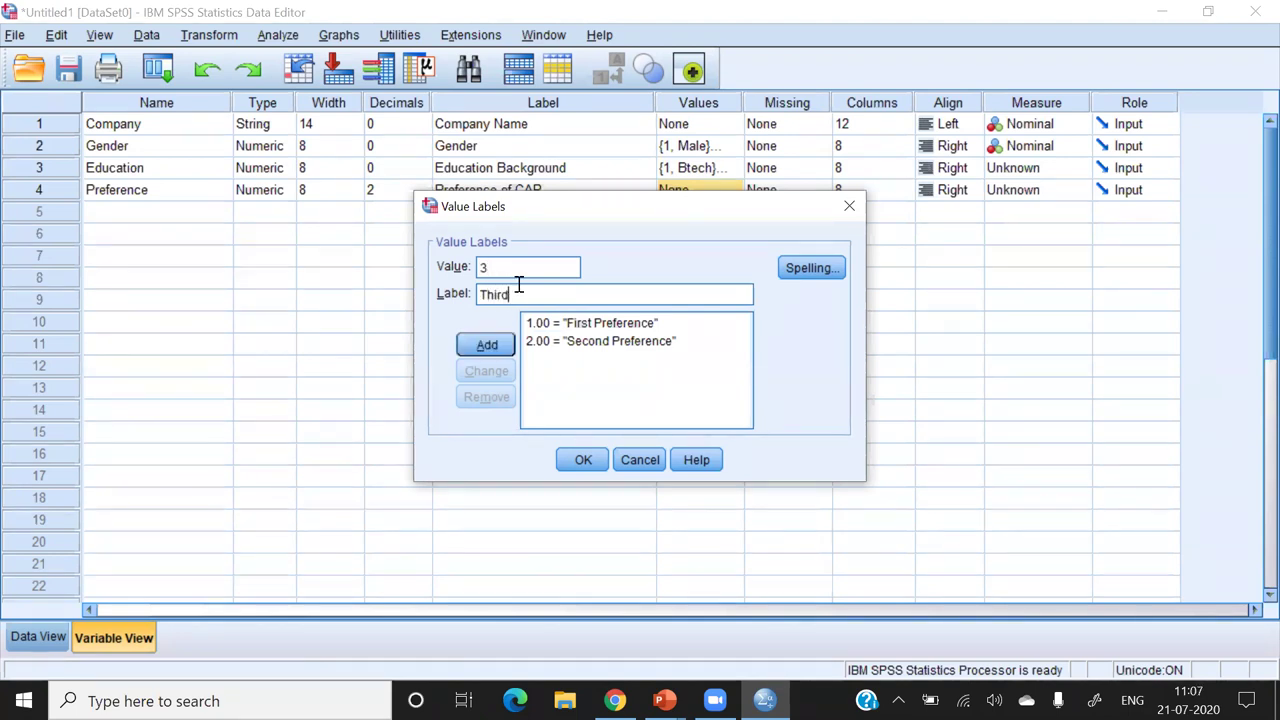
type(" Preference")
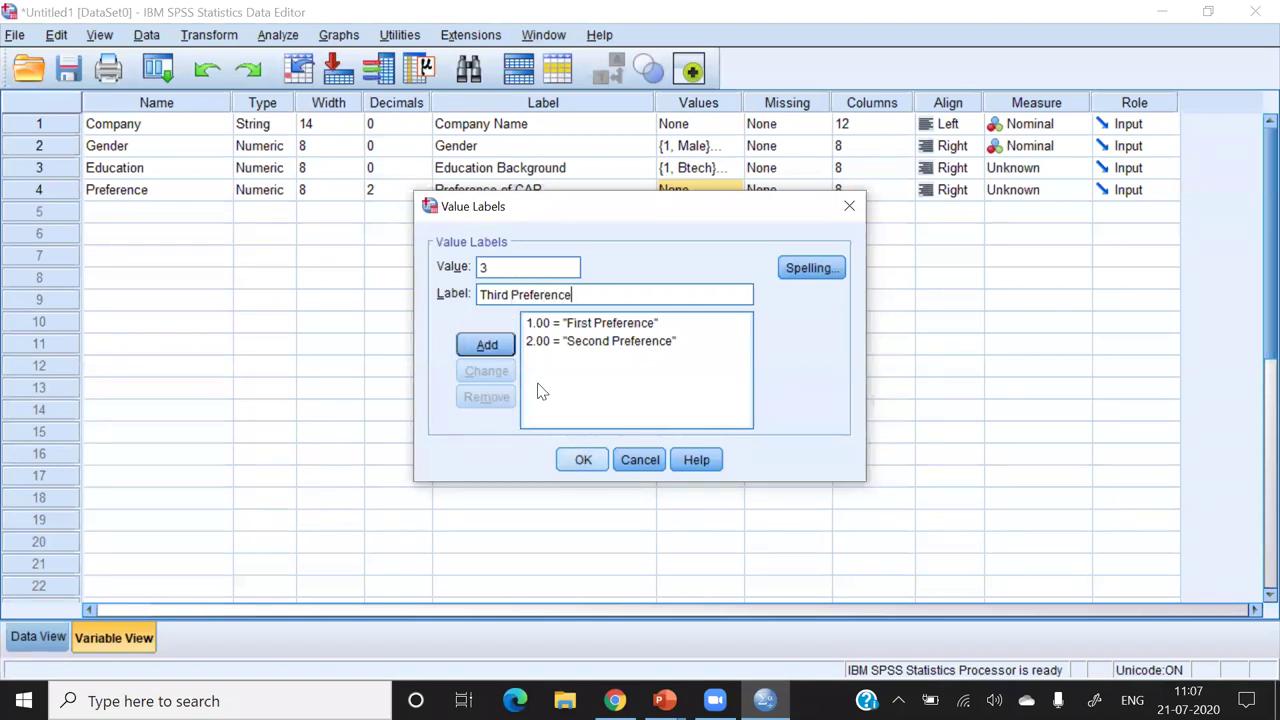
left_click(595, 461)
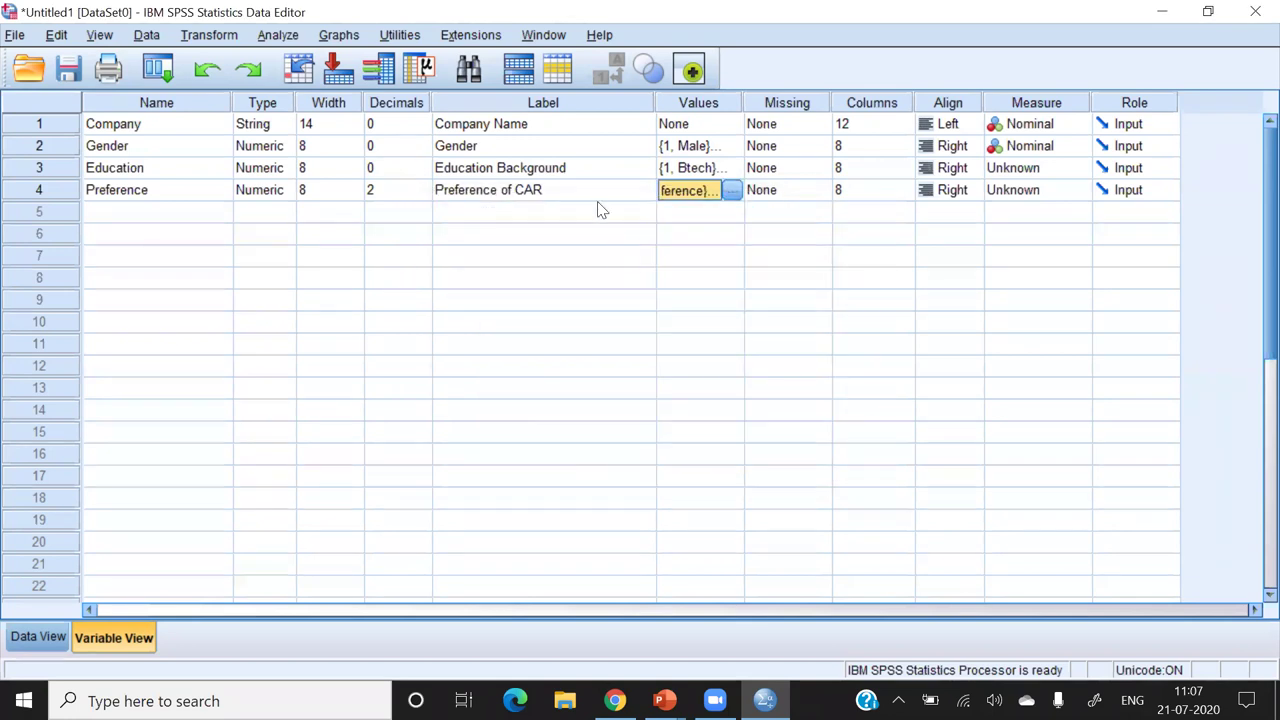
- Change the Preference variable's label to "Preference of Hyundai"
left_click(540, 191)
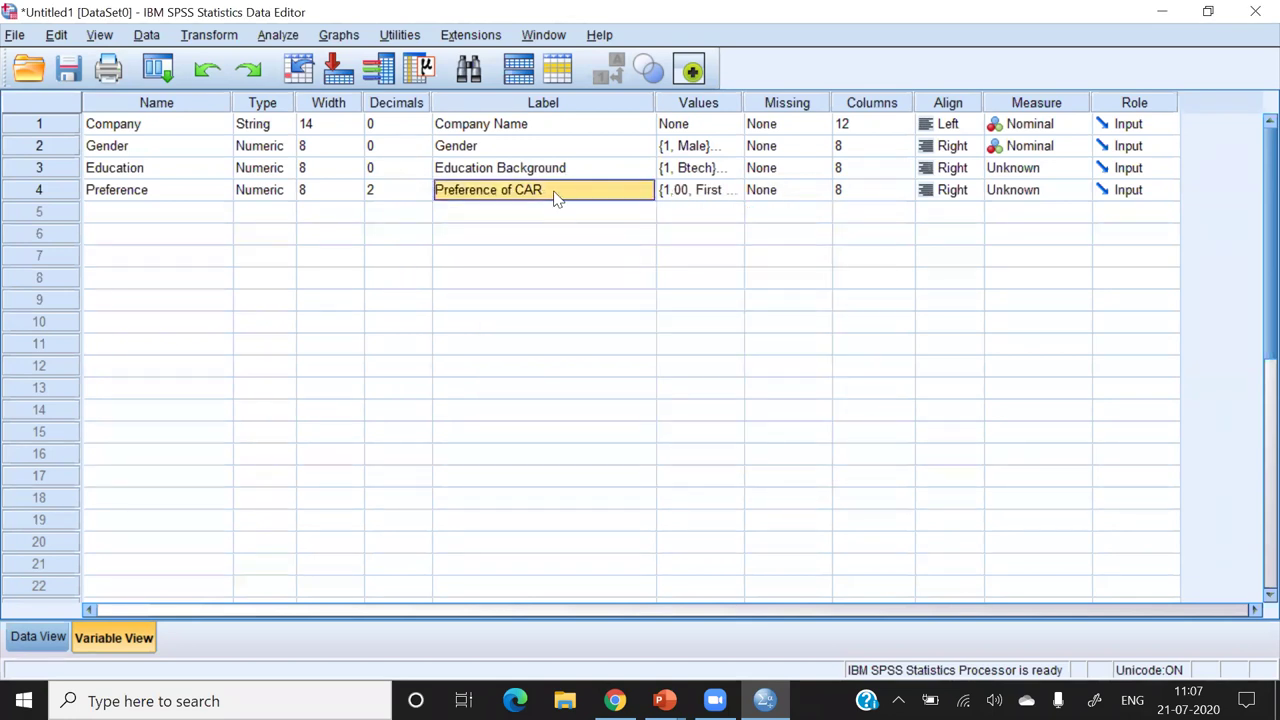
double_click(555, 192)
key("BackSpace")
key("BackSpace")
key("BackSpace")
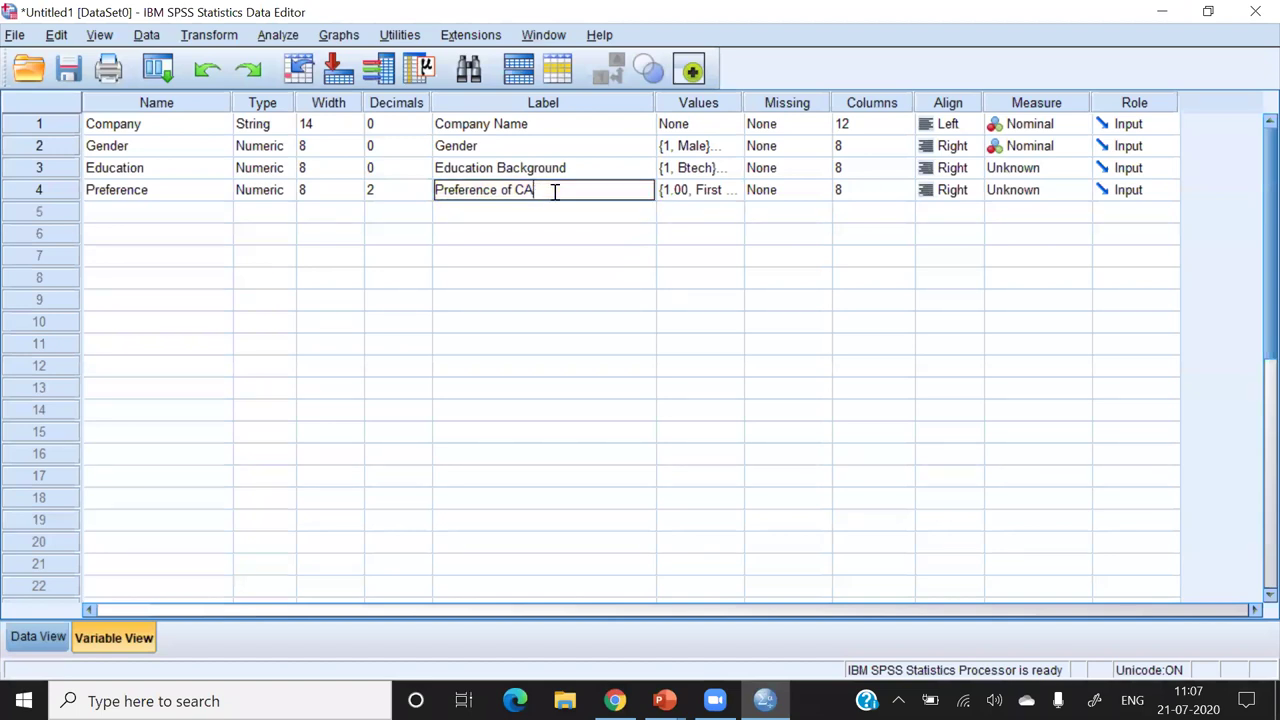
type("Hyundai")
- Copy the label "Preference of Hyundai" into the label cells of rows 5 and 6, making two new variables
left_click(543, 234)
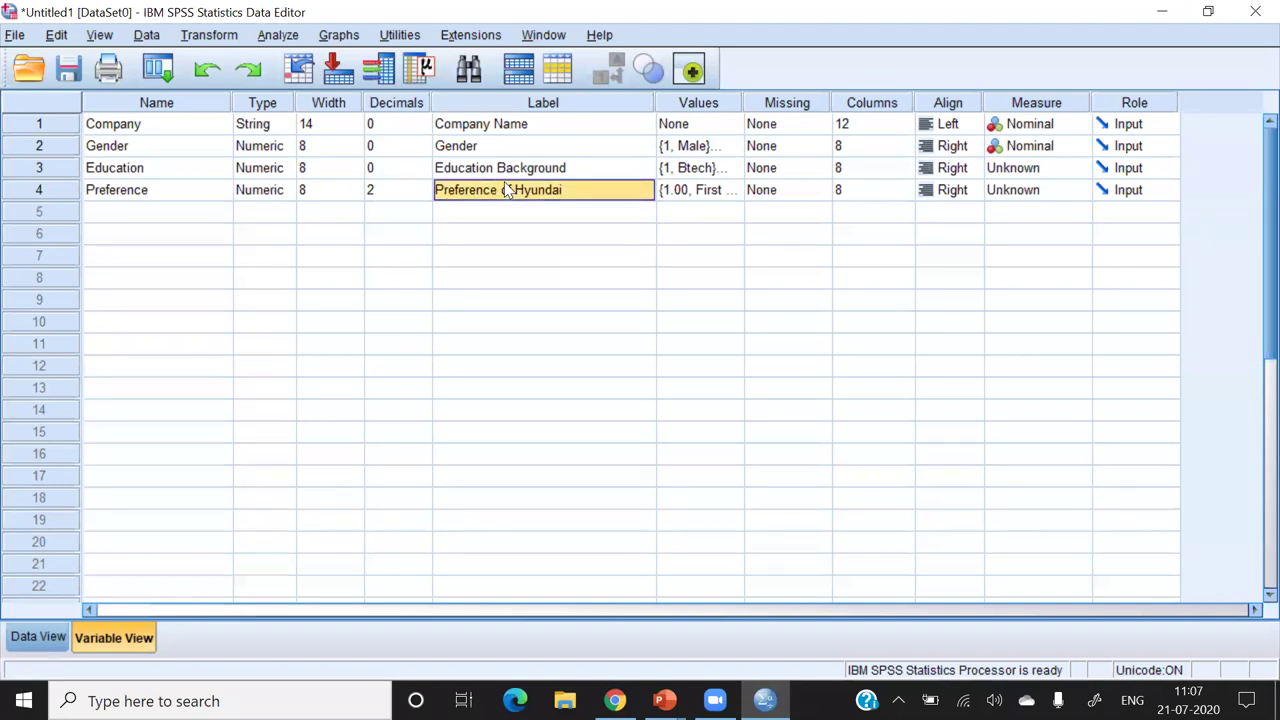
left_click(505, 235)
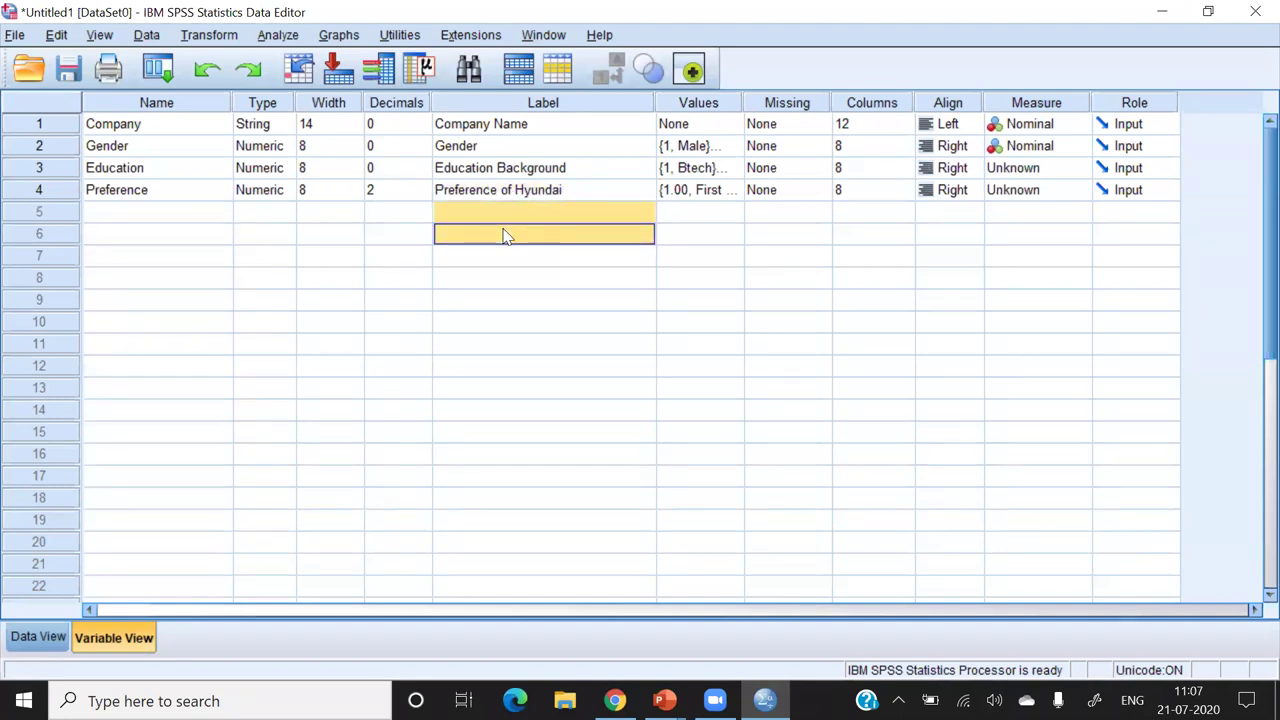
type("Preference of Hyundai Preference of Hyundai")
- Change the label of the variable in row 5 to "Preference of Maruti"
double_click(564, 214)
key("BackSpace")
key("BackSpace")
key("BackSpace")
key("BackSpace")
key("BackSpace")
key("BackSpace")
key("BackSpace")
type("Ma")
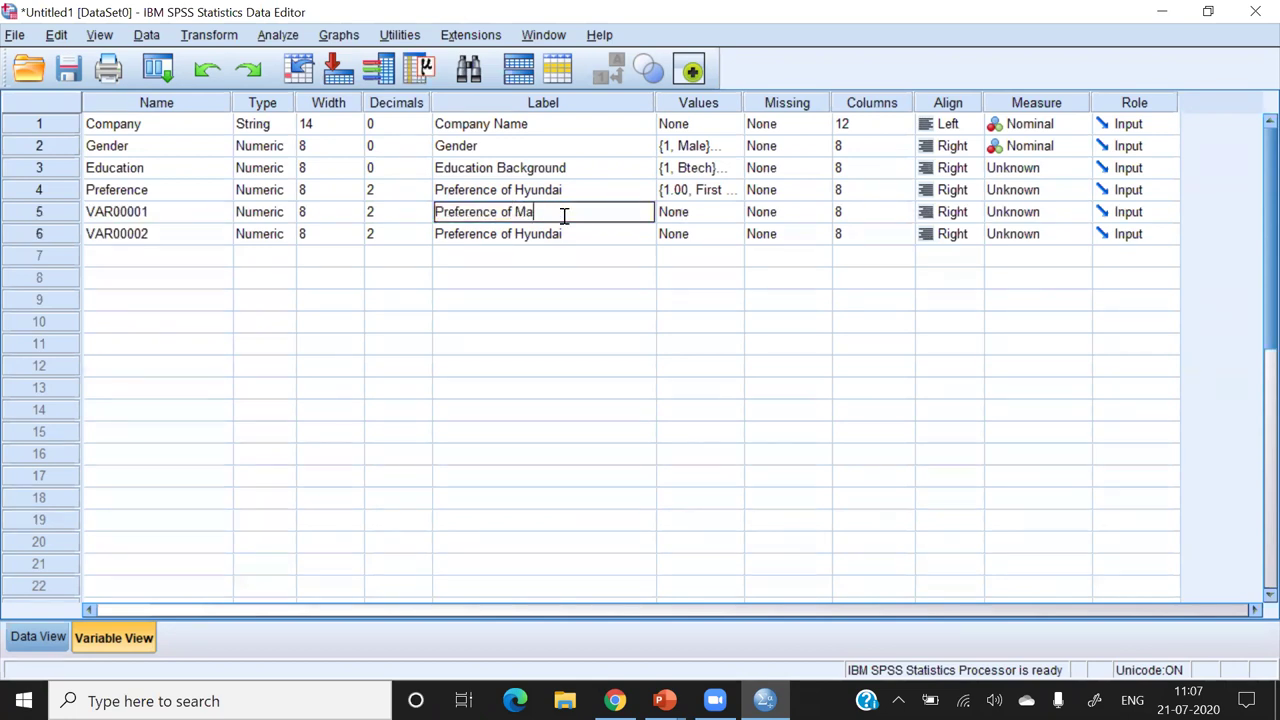
type("ruti")
- Change the label of the variable in row 6 to "Preference of Tata"
left_click(566, 234)
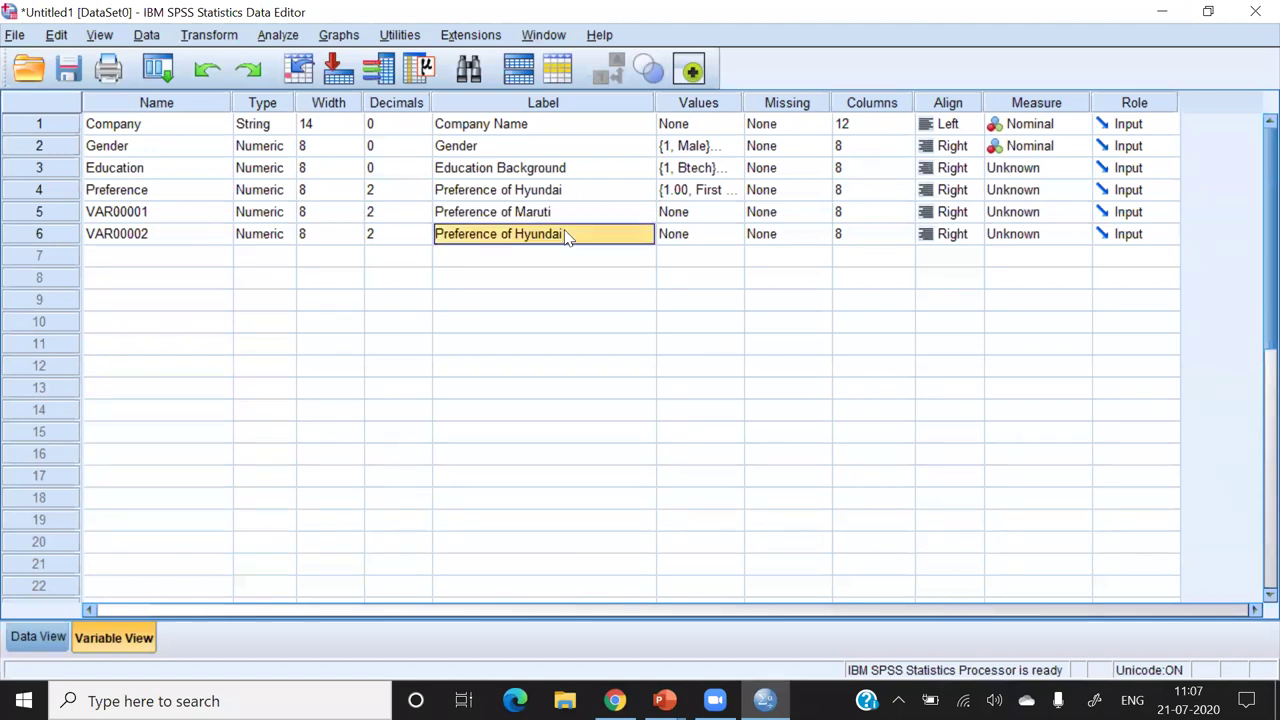
left_click(566, 234)
key("BackSpace")
key("BackSpace")
key("BackSpace")
key("BackSpace")
key("BackSpace")
key("BackSpace")
key("BackSpace")
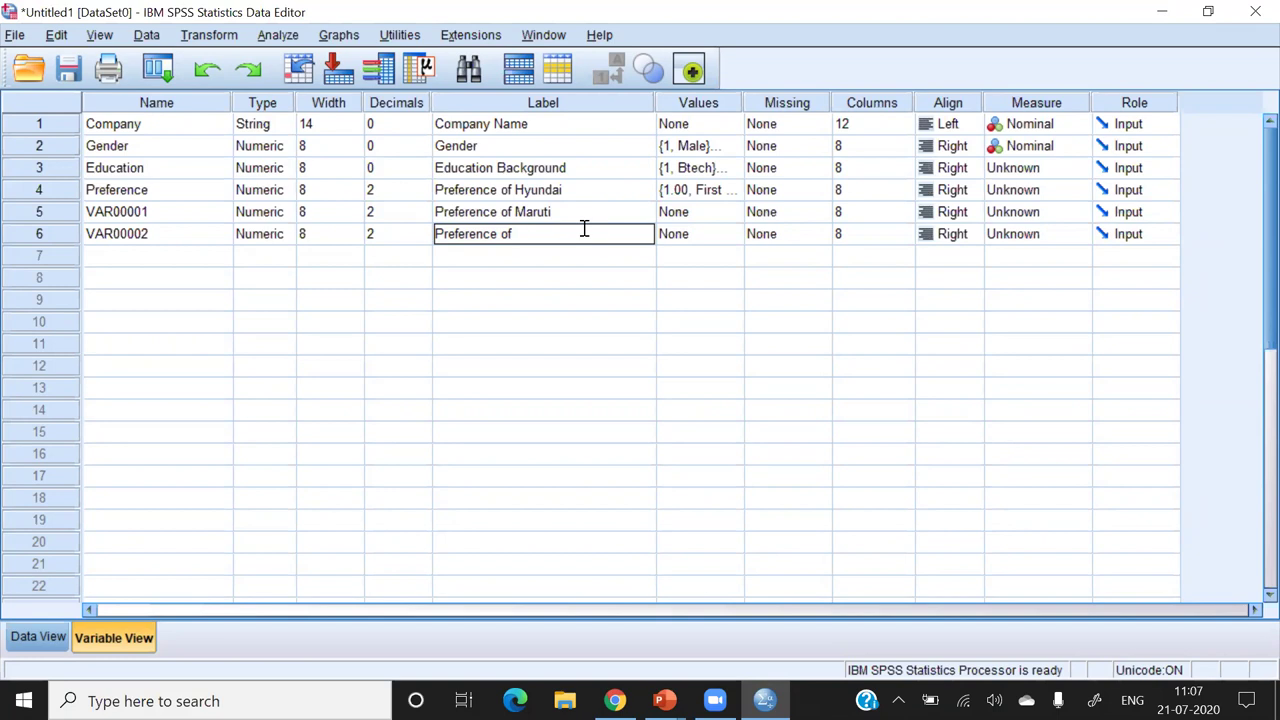
type("Tata")
- Rename the variable in row 4 as P_Hyundai and the one in row 5 as P_Maruti
left_click(168, 190)
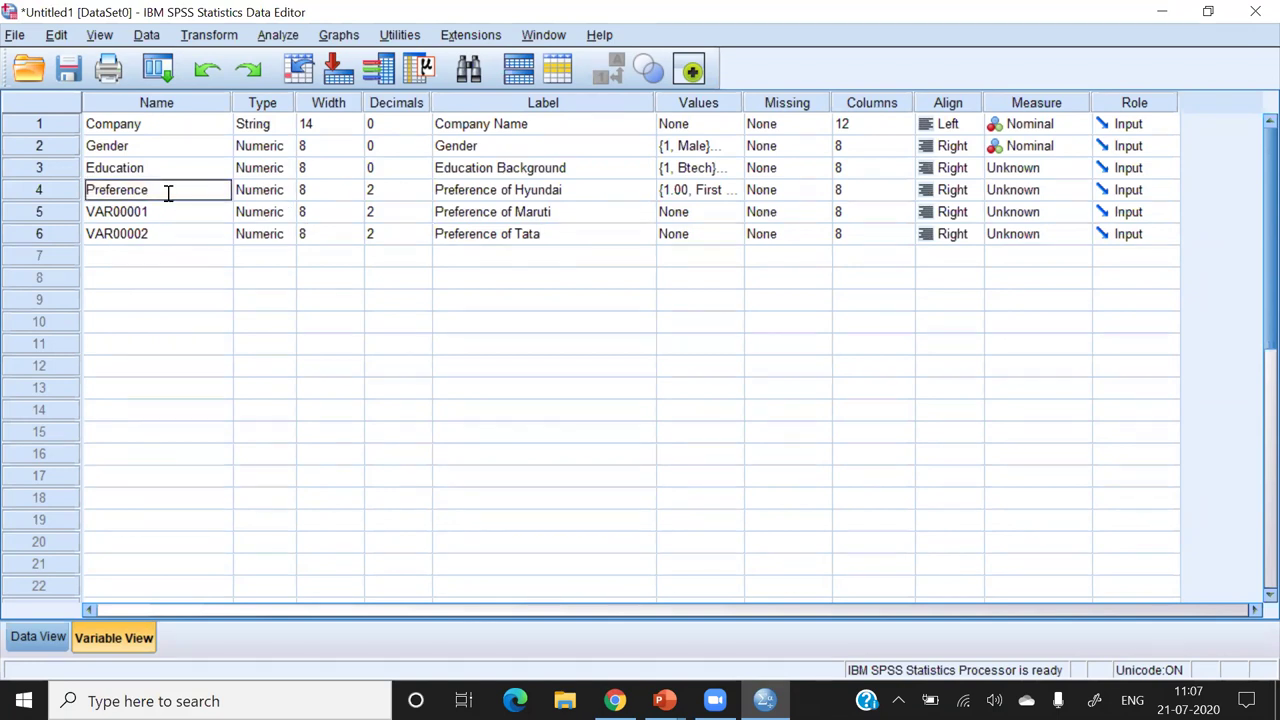
key("BackSpace")
key("BackSpace")
key("BackSpace")
key("BackSpace")
key("BackSpace")
key("BackSpace")
key("BackSpace")
key("BackSpace")
type("_Hyundai")
left_click(163, 212)
type("P_Maruti")
- Rename the variable in row 6 as P_Tata
left_click(150, 236)
key("BackSpace")
key("BackSpace")
key("BackSpace")
key("BackSpace")
key("BackSpace")
key("BackSpace")
key("BackSpace")
key("BackSpace")
type("P_")
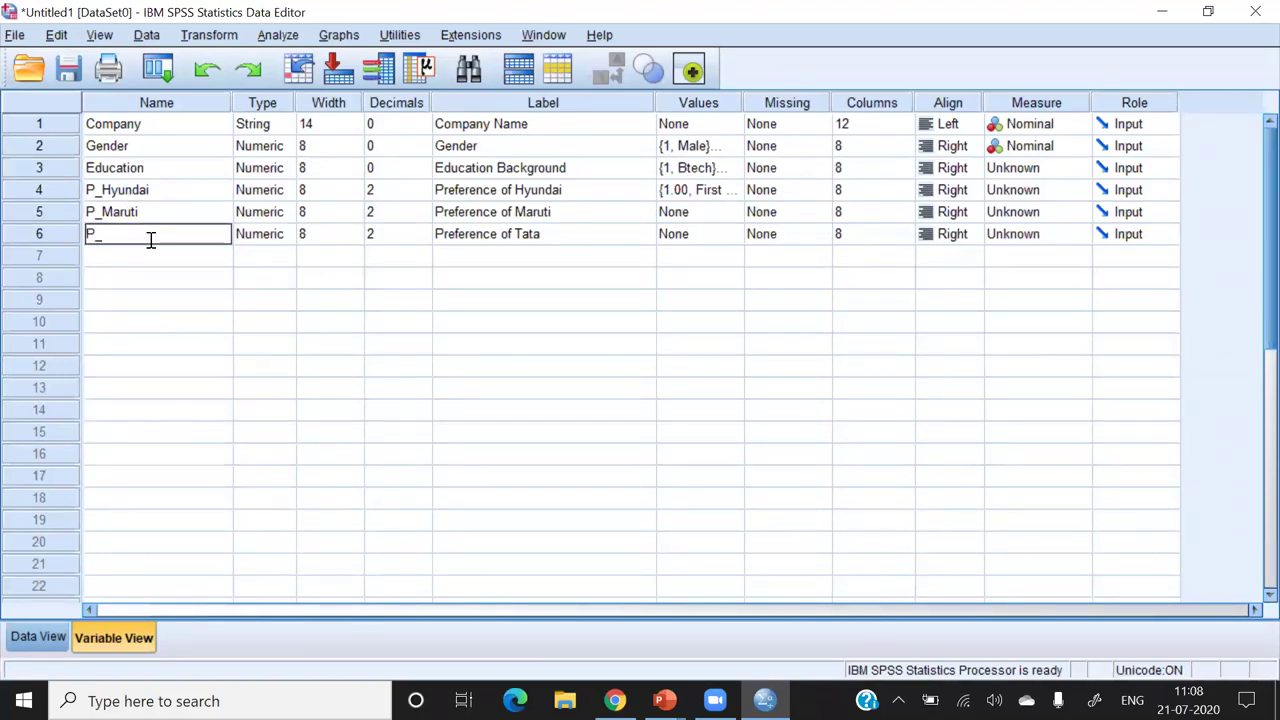
type("Tata")
left_click(324, 288)
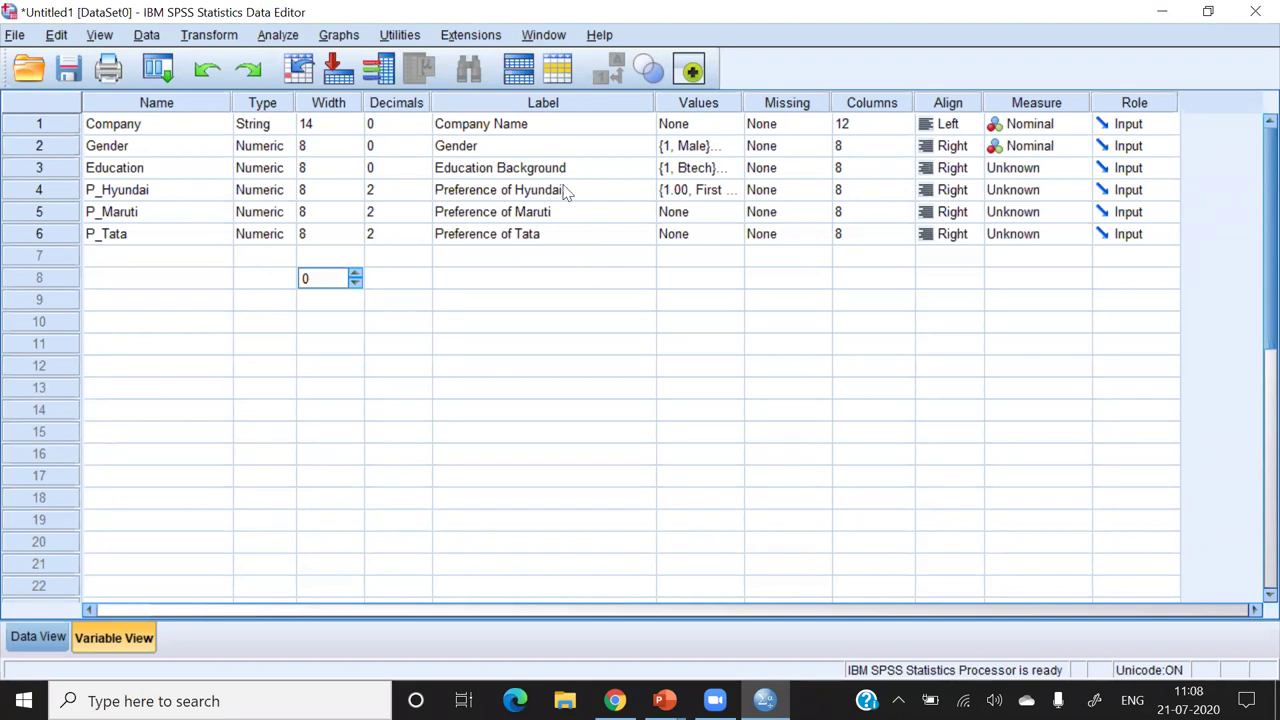
- Copy the value labels of P_Hyundai to P_Maruti and P_Tata
left_click(722, 197)
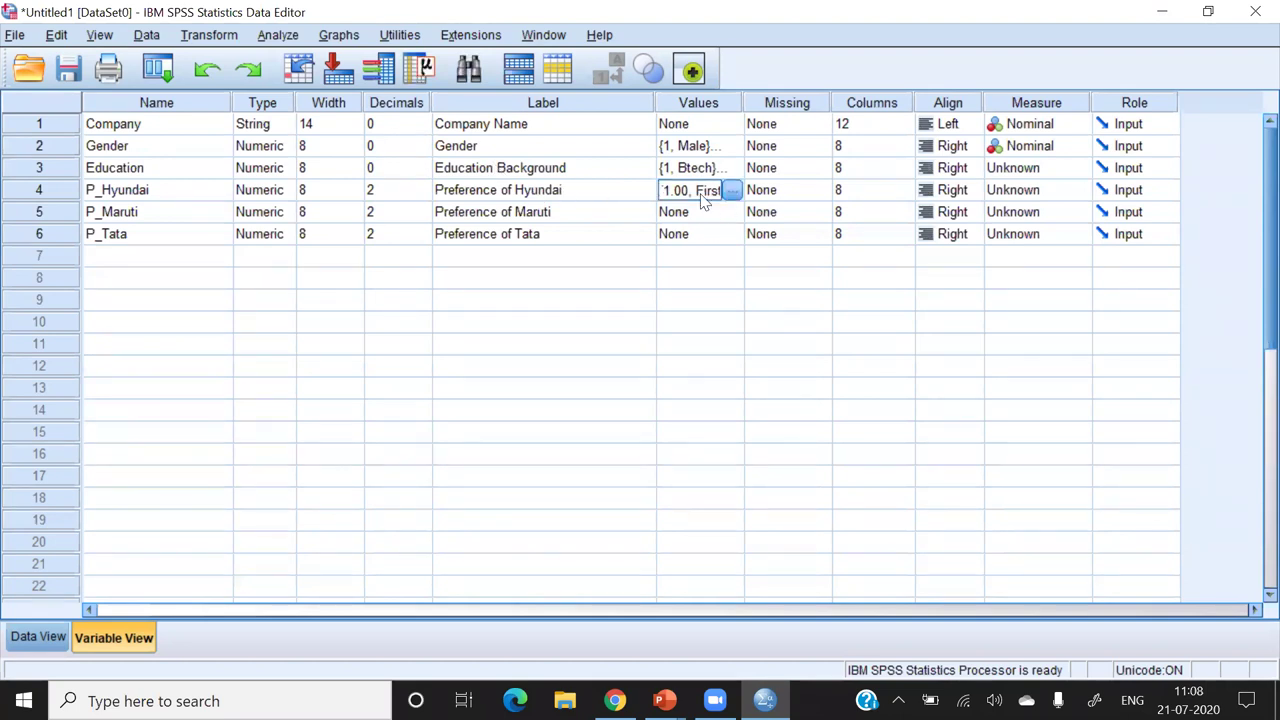
left_click_drag(689, 212, 690, 234)
key("ctrl+v")
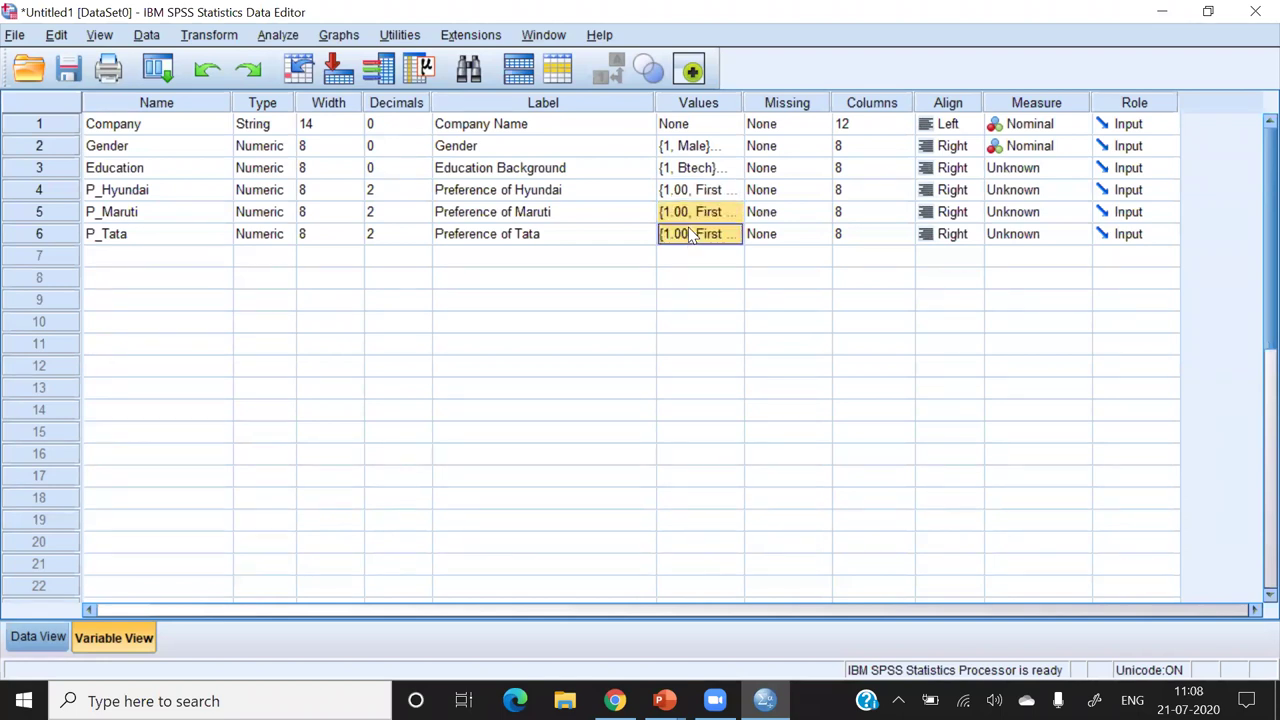
key("Down")
key("Down")
key("Down")
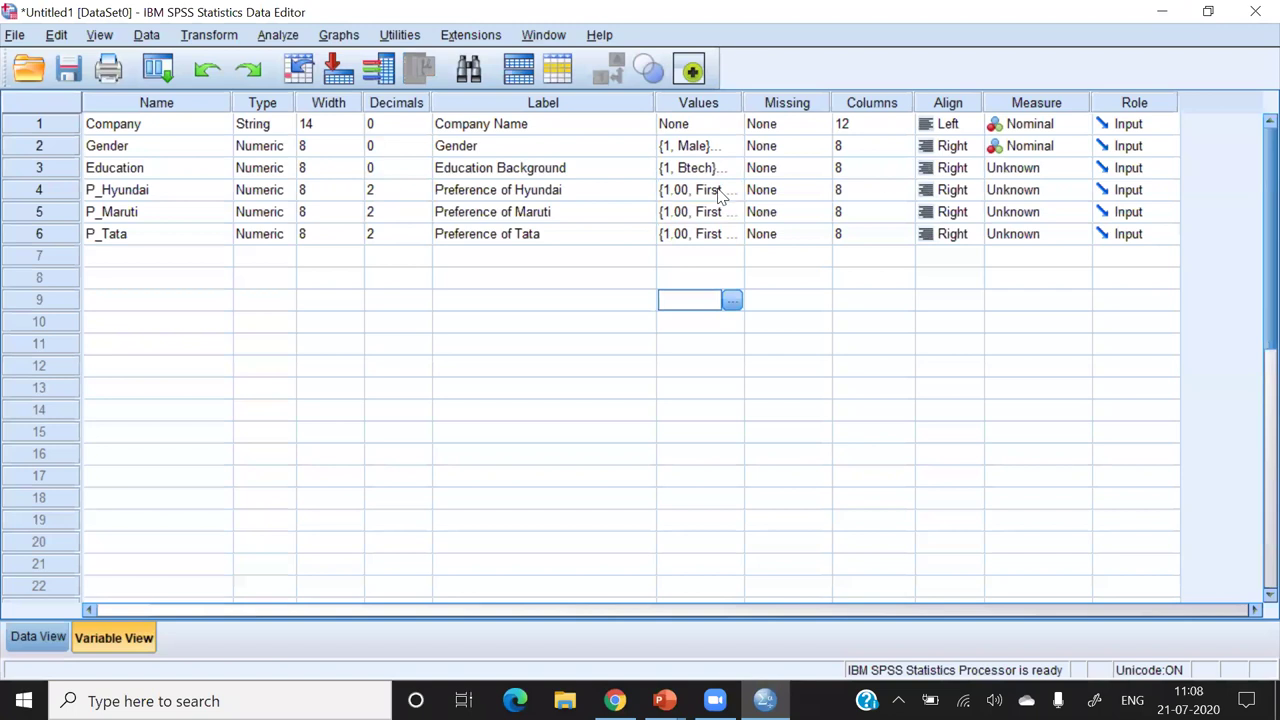
- Review the names and labels of the three car preference variables by highlighting them
left_click(140, 198)
key("shift+Down")
key("shift+Down")
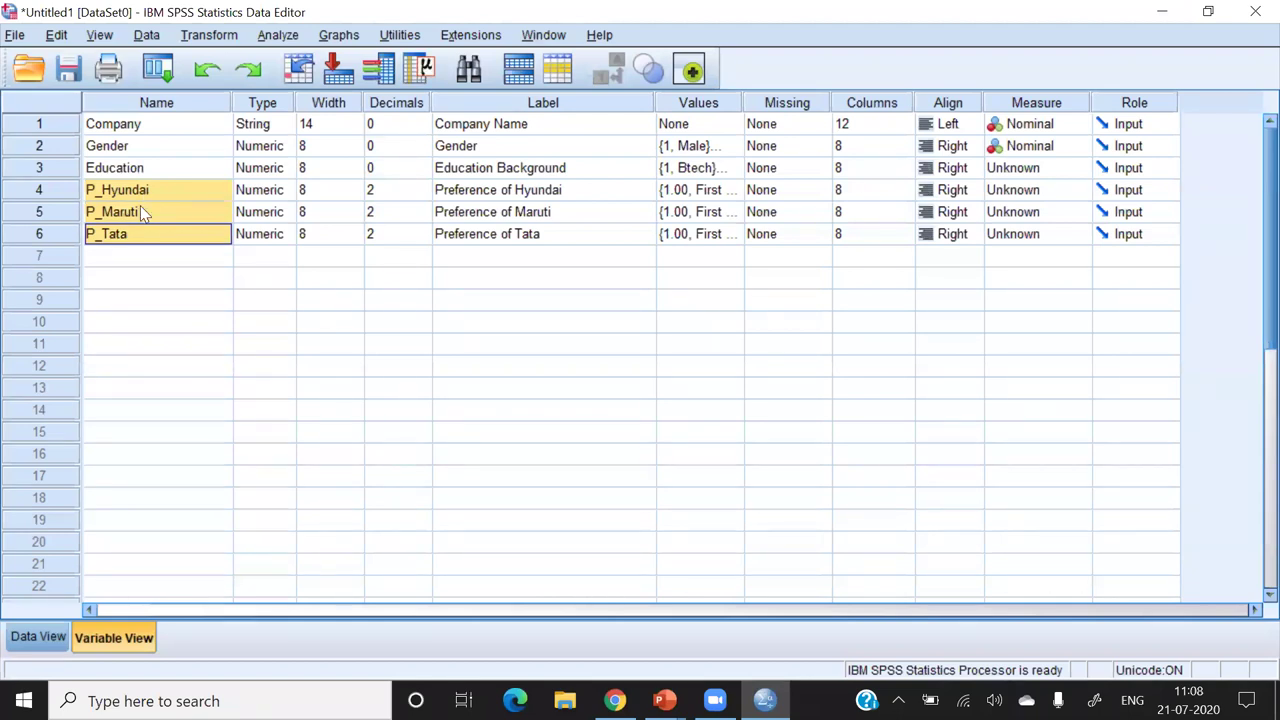
key("Right")
key("Right")
key("Right")
key("Right")
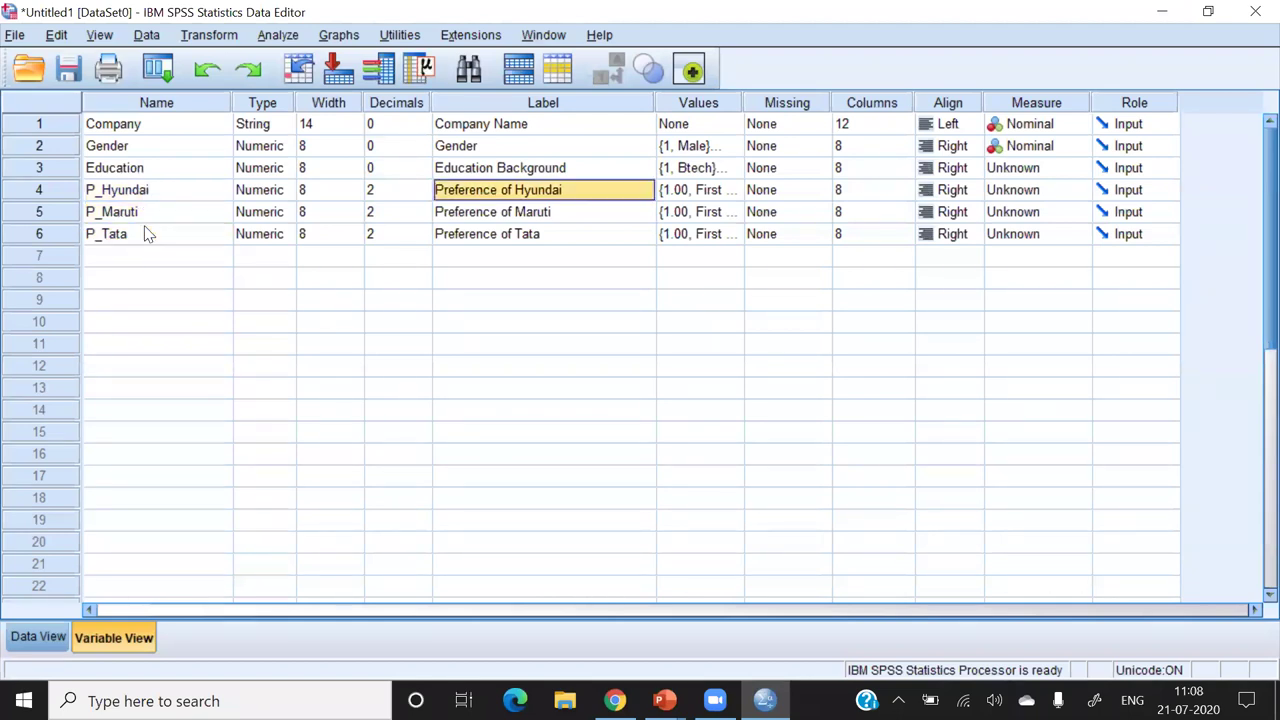
key("shift+Down")
key("shift+Down")
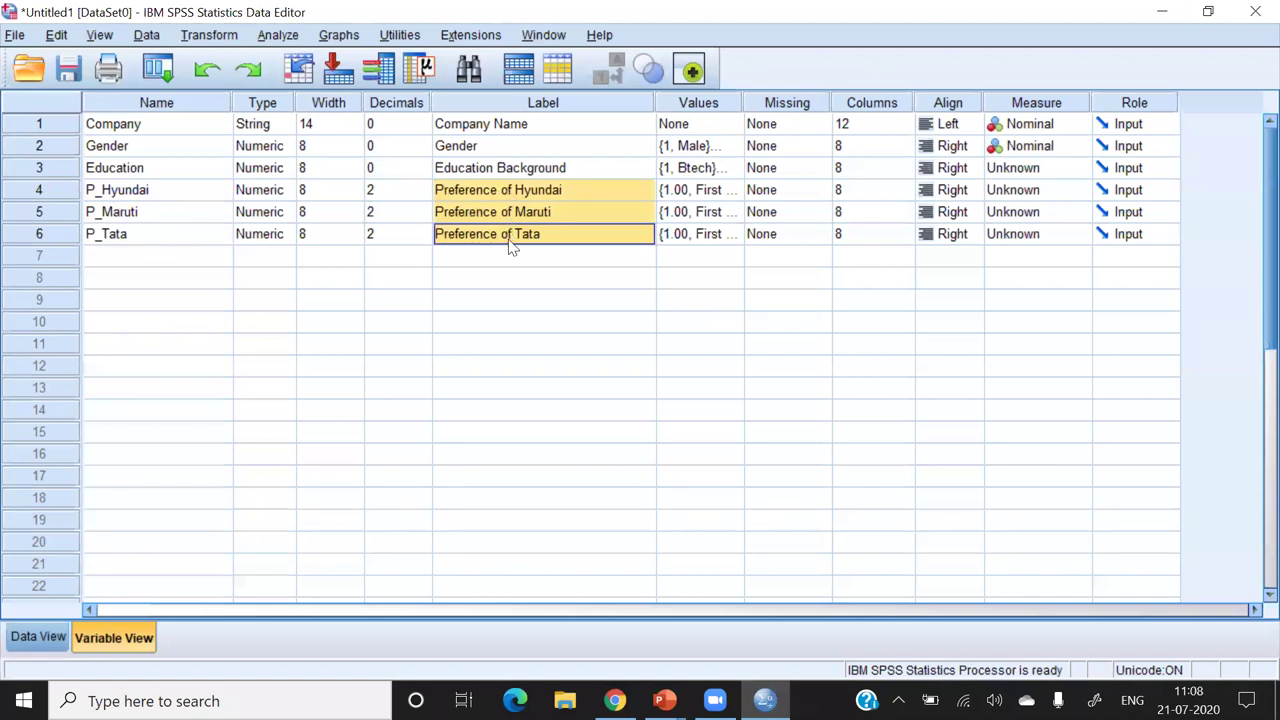
- In the data sheet, enter the rankings for case 12: P_Hyundai 1, P_Maruti 2 and P_Tata 3
left_click(60, 636)
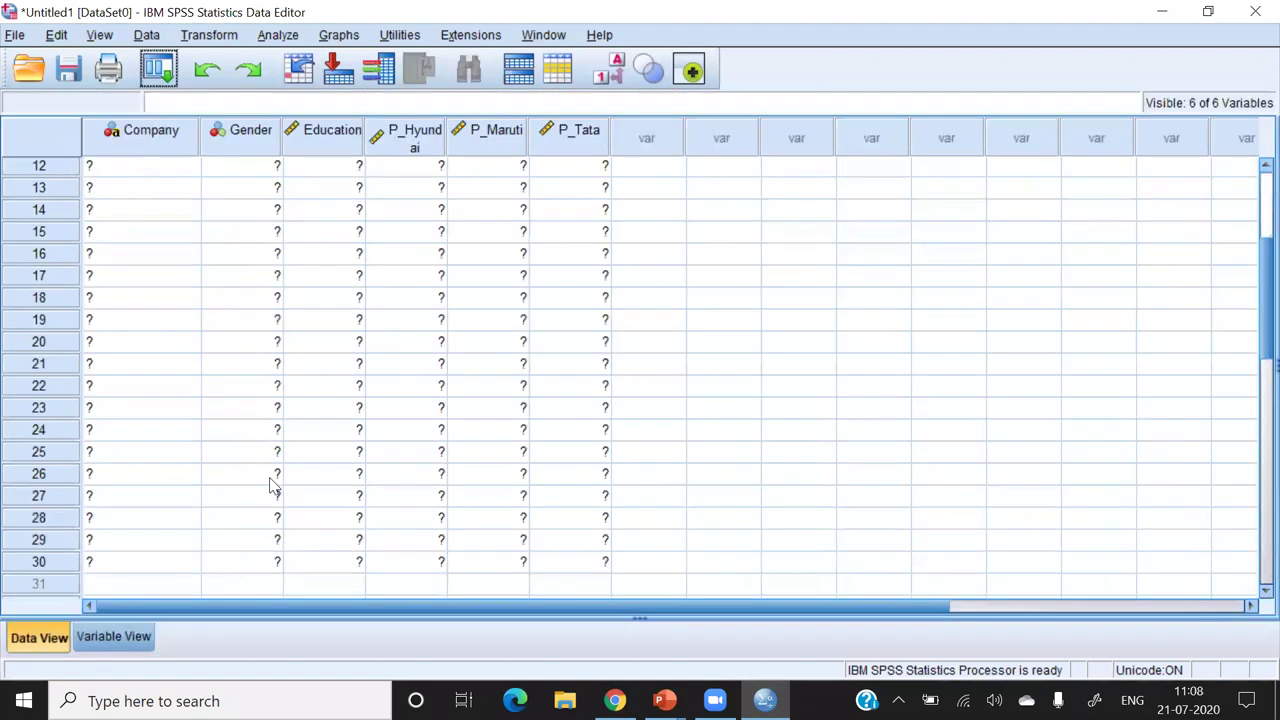
left_click(417, 170)
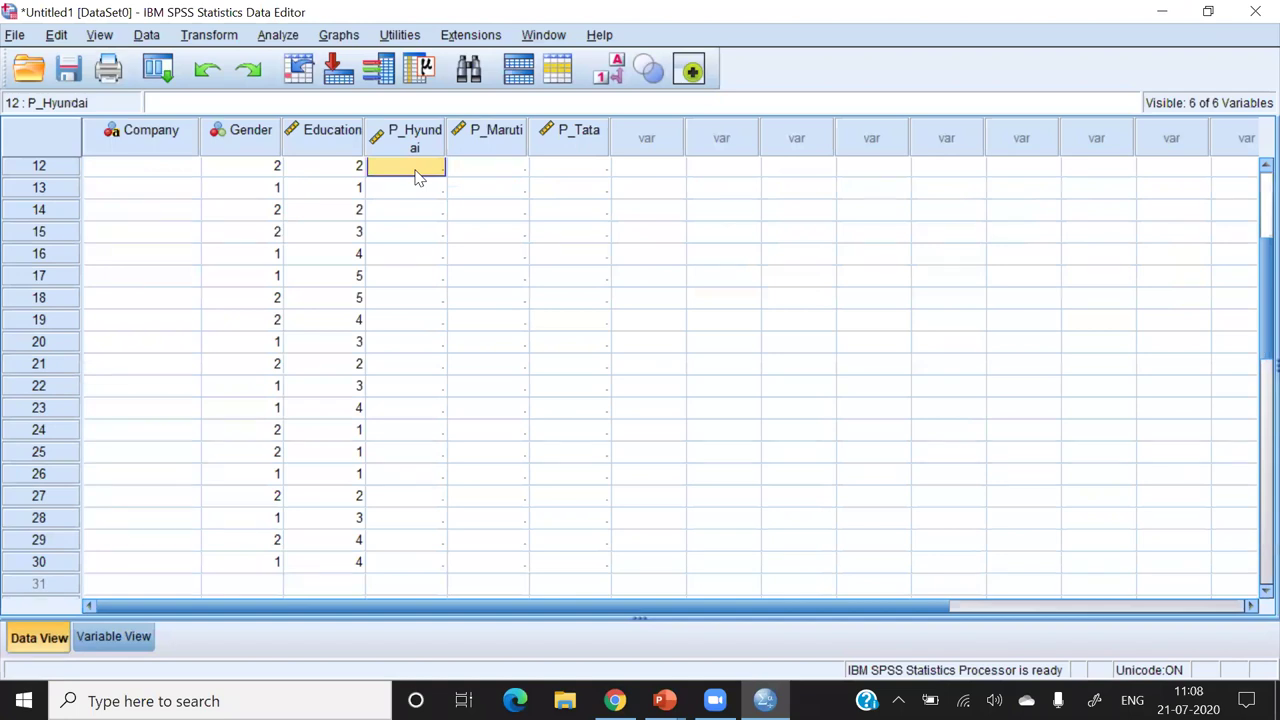
type("1")
key("Tab")
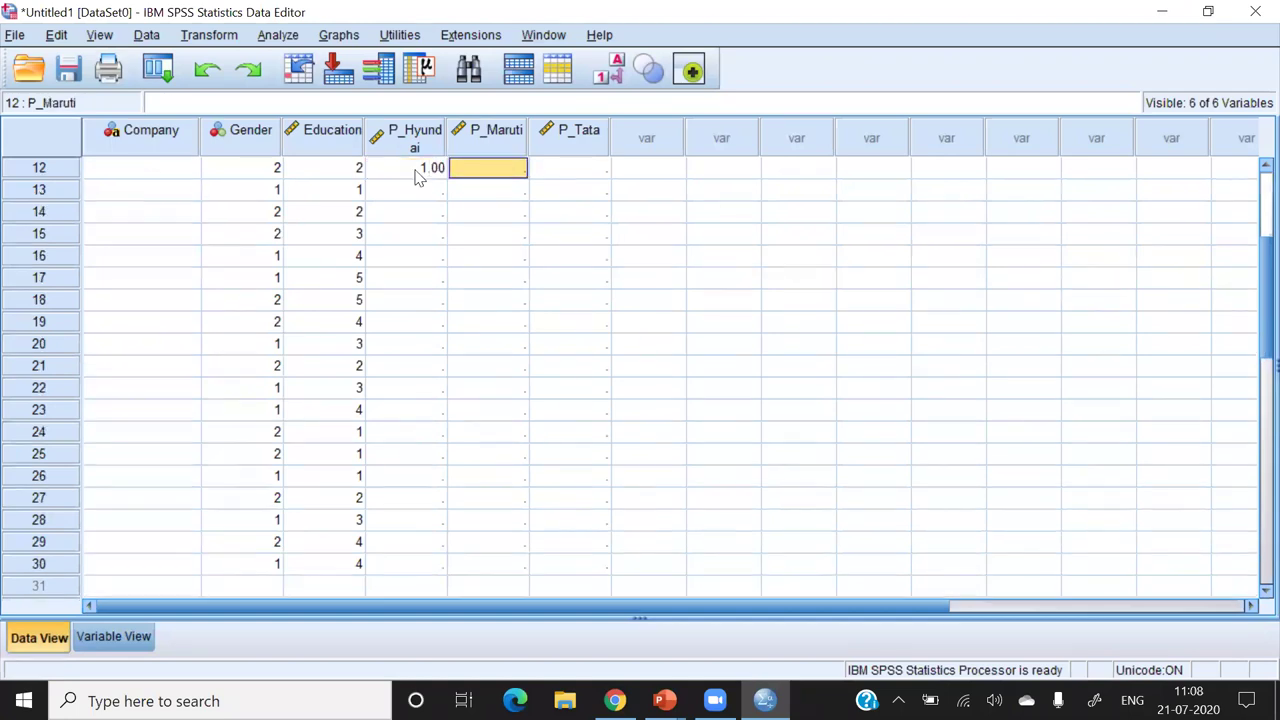
type("2")
key("Tab")
type("3")
key("Return")
- Enter the rankings for case 13: P_Hyundai 2, P_Maruti 3 and P_Tata 1
key("Left")
key("Left")
type("2")
key("Tab")
type("3")
key("Tab")
type("1")
key("Return")
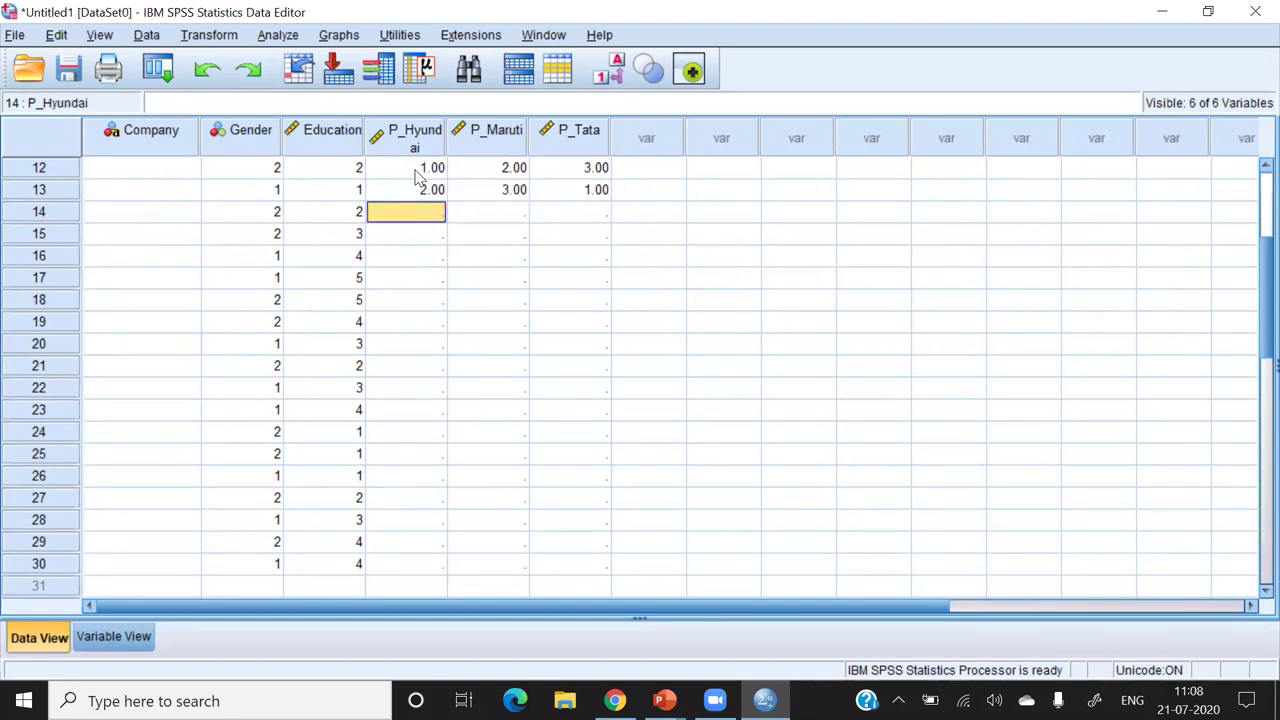
- Enter the rankings for case 14: P_Hyundai 2, P_Maruti 1 and P_Tata 3
type("2")
key("Tab")
type("1")
key("Tab")
type("3")
key("Return")
- Enter the rankings for case 15: P_Hyundai 1, P_Maruti 2 and P_Tata 3
type("1")
key("Tab")
type("2")
key("Tab")
type("3")
key("Down")
- Enter the rankings for case 16: P_Hyundai 1, P_Maruti 3 and P_Tata 2
key("Left")
key("Left")
type("1")
key("Tab")
type("3")
key("Tab")
type("2")
key("Down")
- Enter the values for case 17: P_Hyundai 2, P_Maruti 3 and P_Tata 4
key("Left")
key("Left")
type("2")
key("Tab")
type("3")
key("Tab")
type("4")
key("Down")
- Enter the rankings for case 18: P_Hyundai 2, P_Maruti 1 and P_Tata 3
key("Left")
key("Left")
type("2\t1")
key("Tab")
type("2")
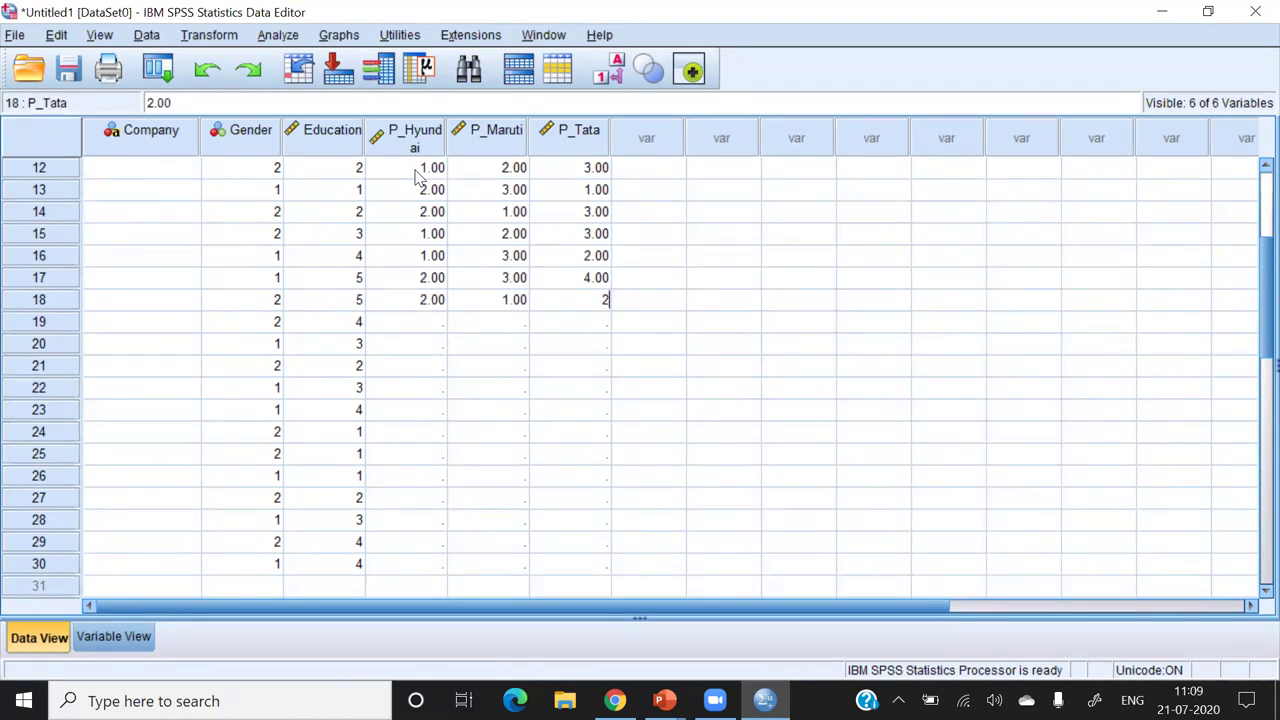
key("Tab")
- Return to the first case (Reliance) and enter its rankings: P_Hyundai 2, P_Maruti 1 and P_Tata 3
key("Down")
key("Left")
key("Left")
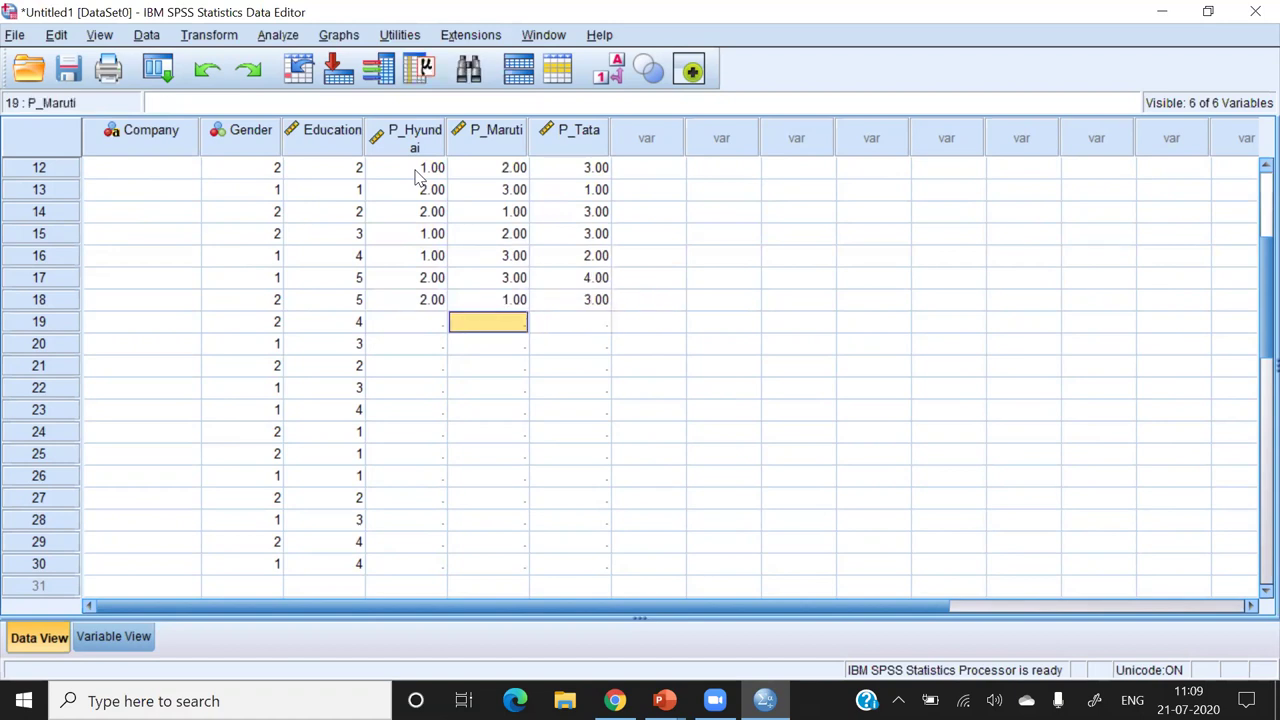
key("Left")
key("Up")
key("Up")
key("Up")
key("Up")
key("Up")
key("Up")
key("Up")
key("Up")
key("Up")
key("Up")
key("Up")
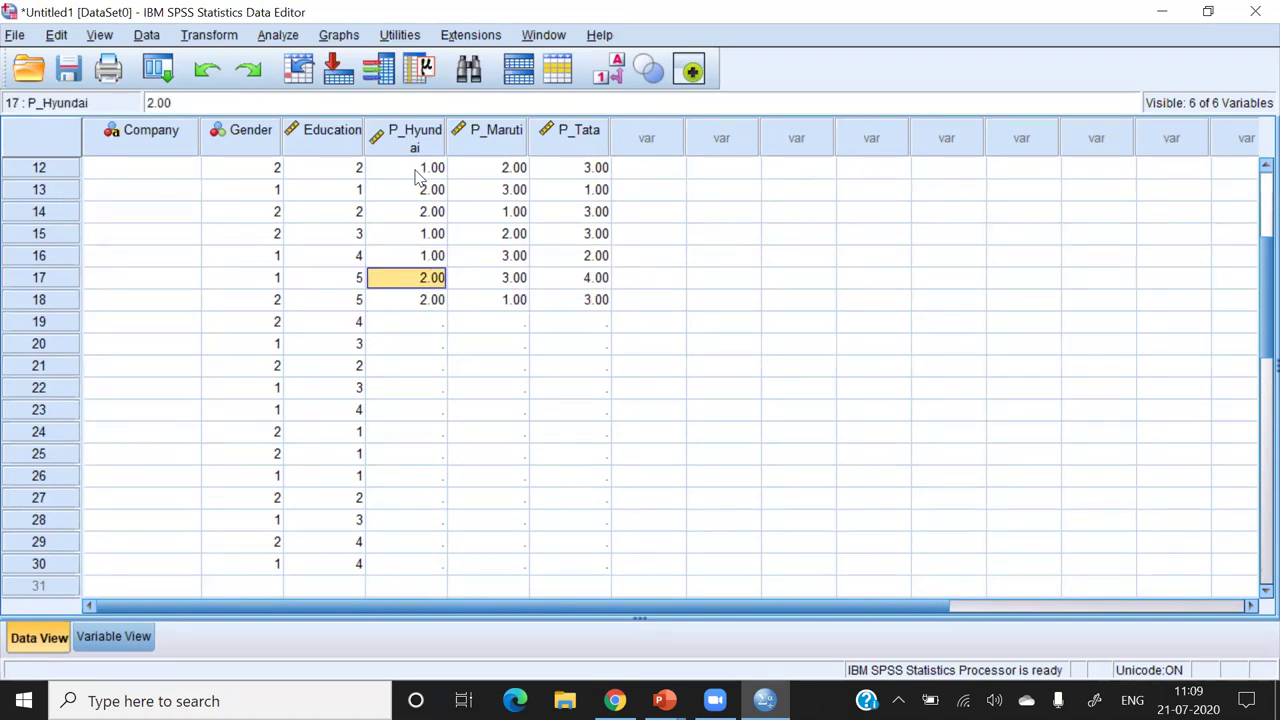
key("Up")
key("Up")
key("Up")
key("Up")
key("Up")
key("Up")
key("Up")
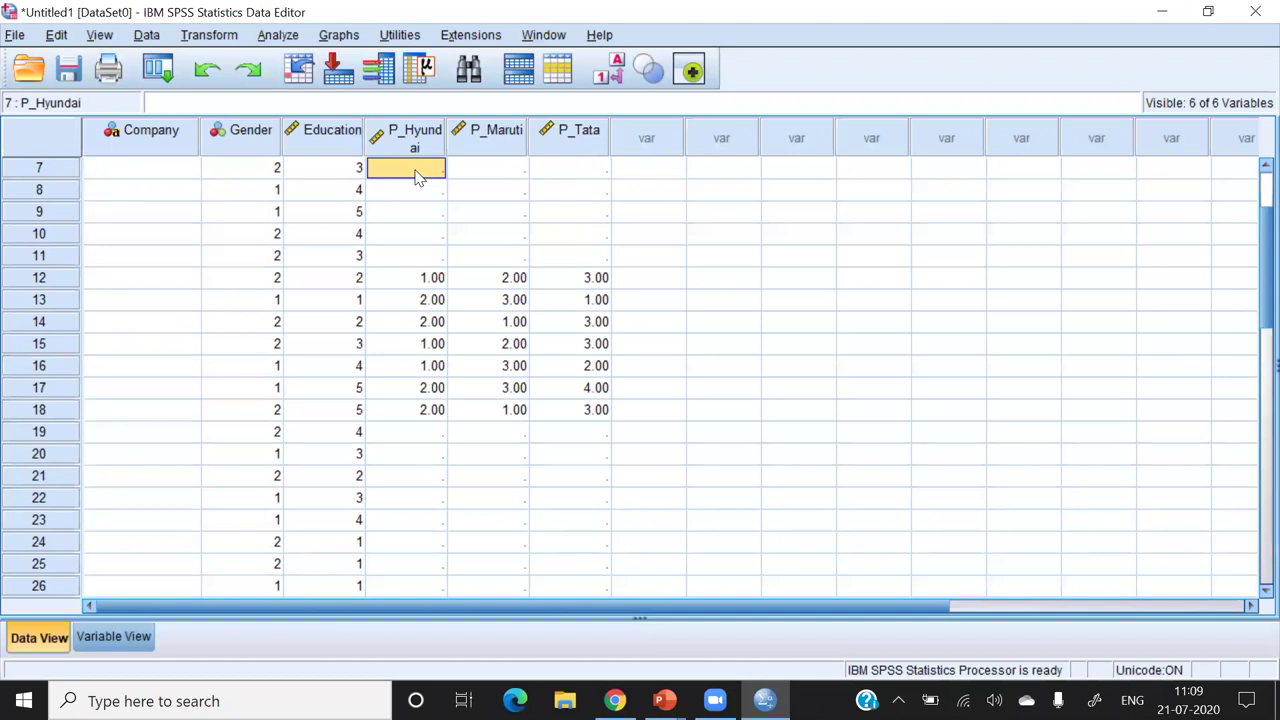
type("2")
key("Tab")
type("3")
key("Tab")
key("Left")
type("1")
key("Tab")
type("2")
key("Left")
key("Right")
type("3")
key("Return")
- Enter the rankings for case 2 (HDFC): P_Hyundai 1, P_Maruti 2 and P_Tata 3
key("Left")
key("Left")
type("1")
key("Tab")
type("2")
key("Tab")
type("3")
key("Return")
- Enter the rankings for case 3 (HUL): P_Hyundai 3, P_Maruti 2 and P_Tata 1
key("Left")
key("Left")
type("3")
key("Tab")
type("2")
key("Tab")
type("1")
key("Tab")
- Enter the rankings for case 4 (ONGC): P_Hyundai 2, P_Maruti 1 and P_Tata 3
key("Left")
key("Left")
key("Left")
key("Down")
type("2")
key("Tab")
type("1")
key("Tab")
type("3")
key("Return")
- Enter the rankings for case 5 (Ambujacement): P_Hyundai 3, P_Maruti 2 and P_Tata 1
key("Left")
key("Left")
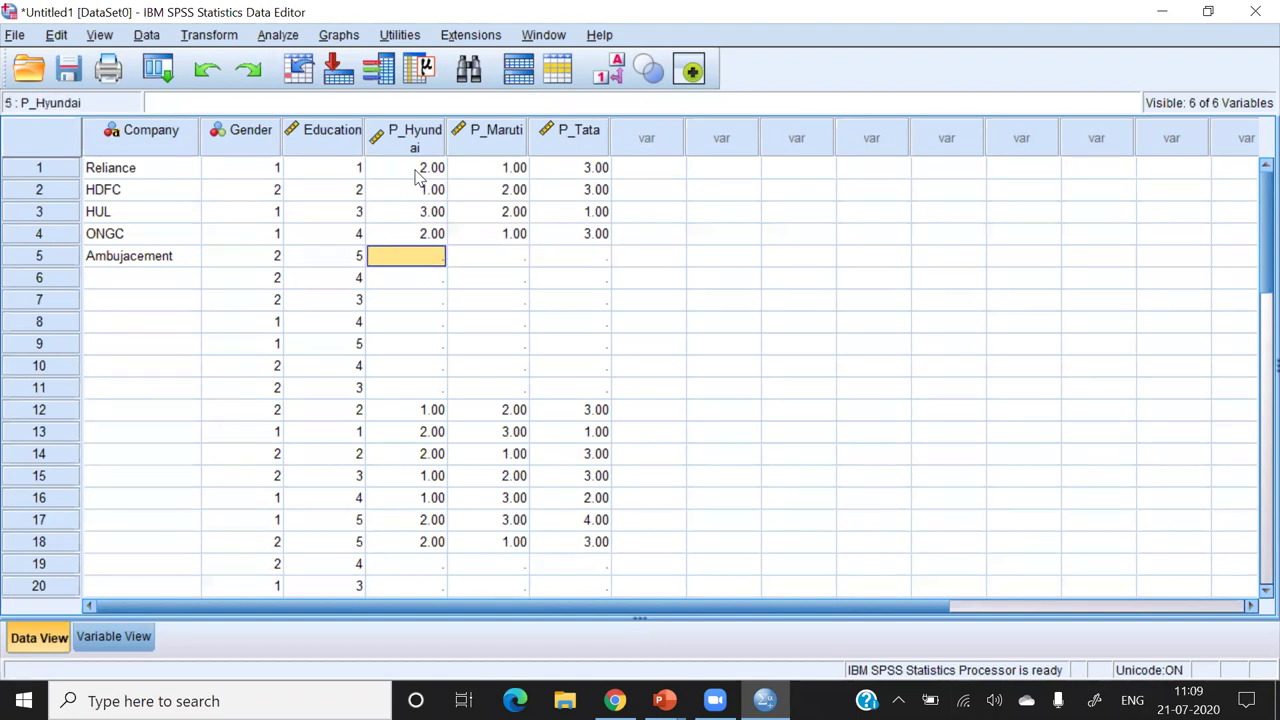
type("3")
key("Tab")
type("2")
key("Tab")
type("1")
key("Return")
- Enter the rankings for case 6: P_Hyundai 1, P_Maruti 2 and P_Tata 3
key("Left")
key("Left")
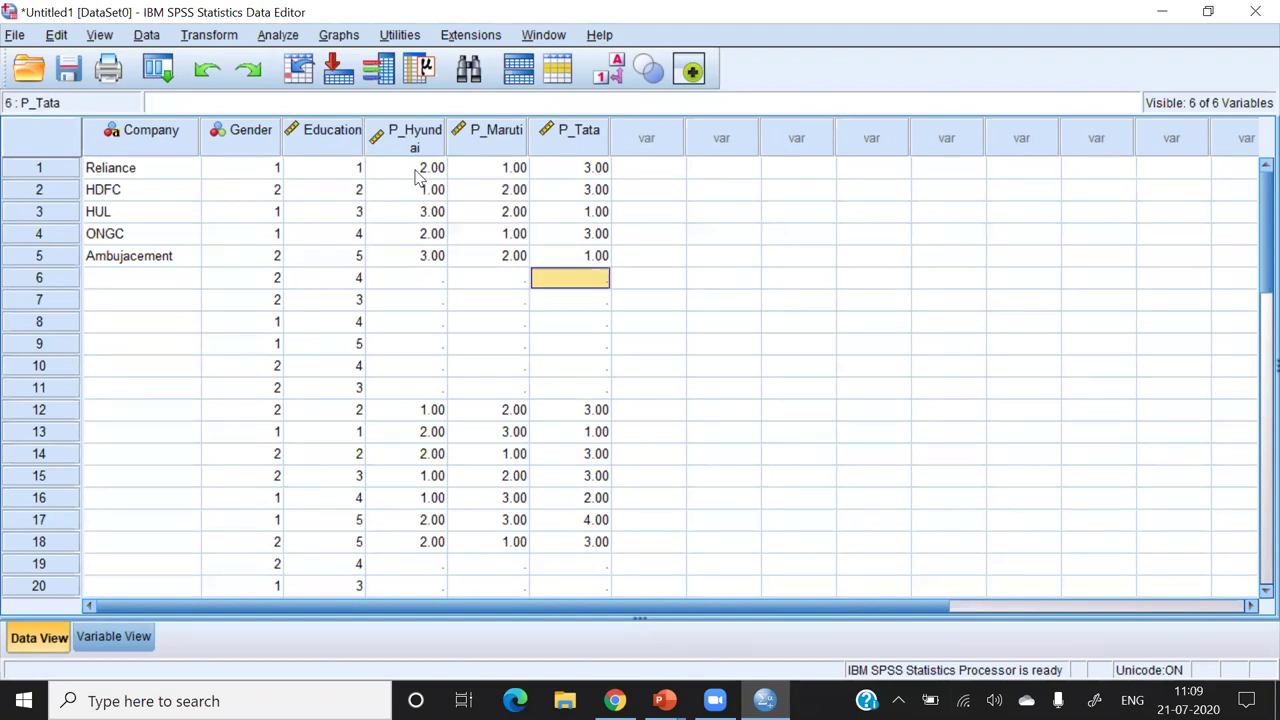
type("1")
key("Tab")
type("2")
key("Tab")
type("3")
key("Return")
- Enter the rankings for case 7: P_Hyundai 2, P_Maruti 3 and P_Tata 1
key("Left")
key("Left")
type("2")
key("Tab")
type("3")
key("Tab")
type("2")
key("Return")
key("Up")
type("1")
key("Return")
- Enter the rankings for case 8: P_Hyundai 3, P_Maruti 2 and P_Tata 1
key("Left")
key("Left")
type("3")
key("Tab")
type("2")
key("Tab")
type("1")
key("Return")
- Enter the rankings for case 9: P_Hyundai 2, P_Maruti 3 and P_Tata 1
key("Left")
key("Left")
type("2")
key("Tab")
type("3")
key("Tab")
type("1")
key("Return")
key("Left")
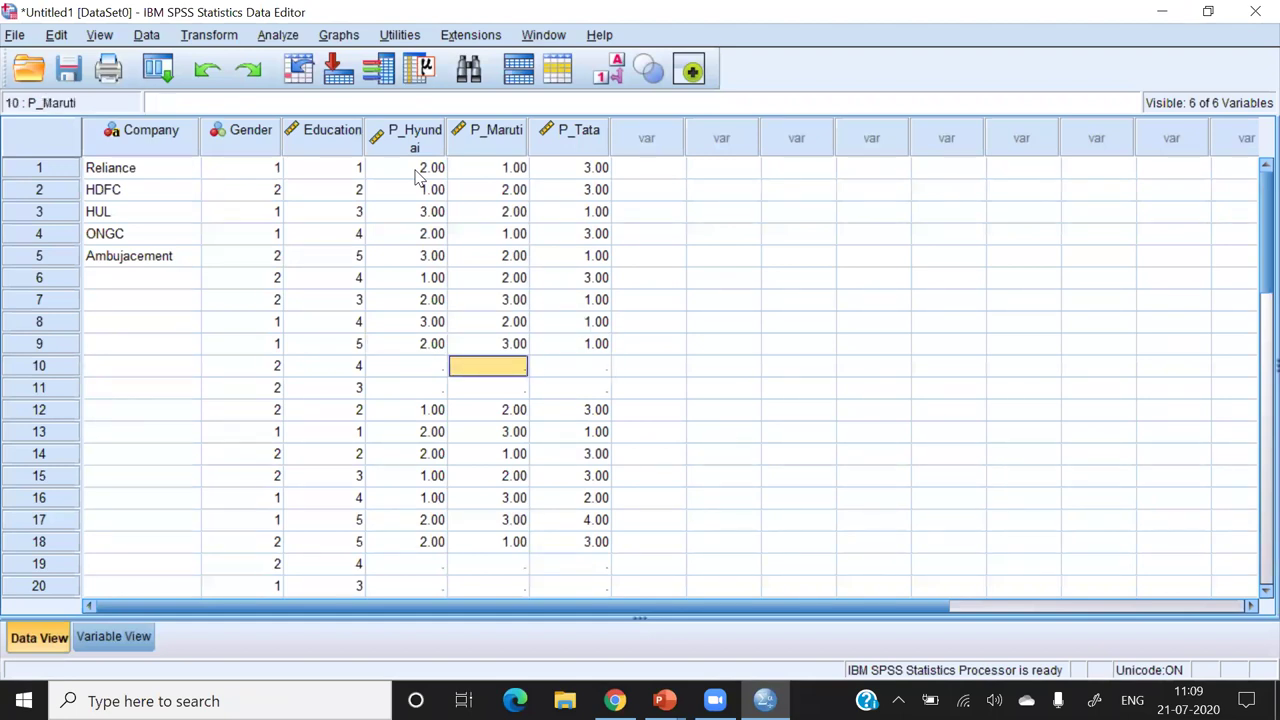
- Enter the rankings for case 10: P_Hyundai 2, P_Maruti 3 and P_Tata 1
key("Left")
type("2")
key("Tab")
type("3")
key("Tab")
type("1")
key("Return")
- Enter the rankings for case 11: P_Hyundai 1, P_Maruti 3 and P_Tata 2
key("Left")
key("Left")
type("1")
key("Tab")
type("3")
key("Tab")
type("2")
key("Return")
- Copy the three ranking columns of cases 9 to 18 and paste them starting at P_Hyundai in case 19
key("Down")
key("Down")
key("Down")
key("Down")
key("Down")
key("Down")
key("Down")
key("Down")
key("Down")
key("Down")
key("Down")
key("Down")
key("Down")
key("Down")
key("Down")
key("Down")
key("Down")
key("Down")
key("Down")
key("Down")
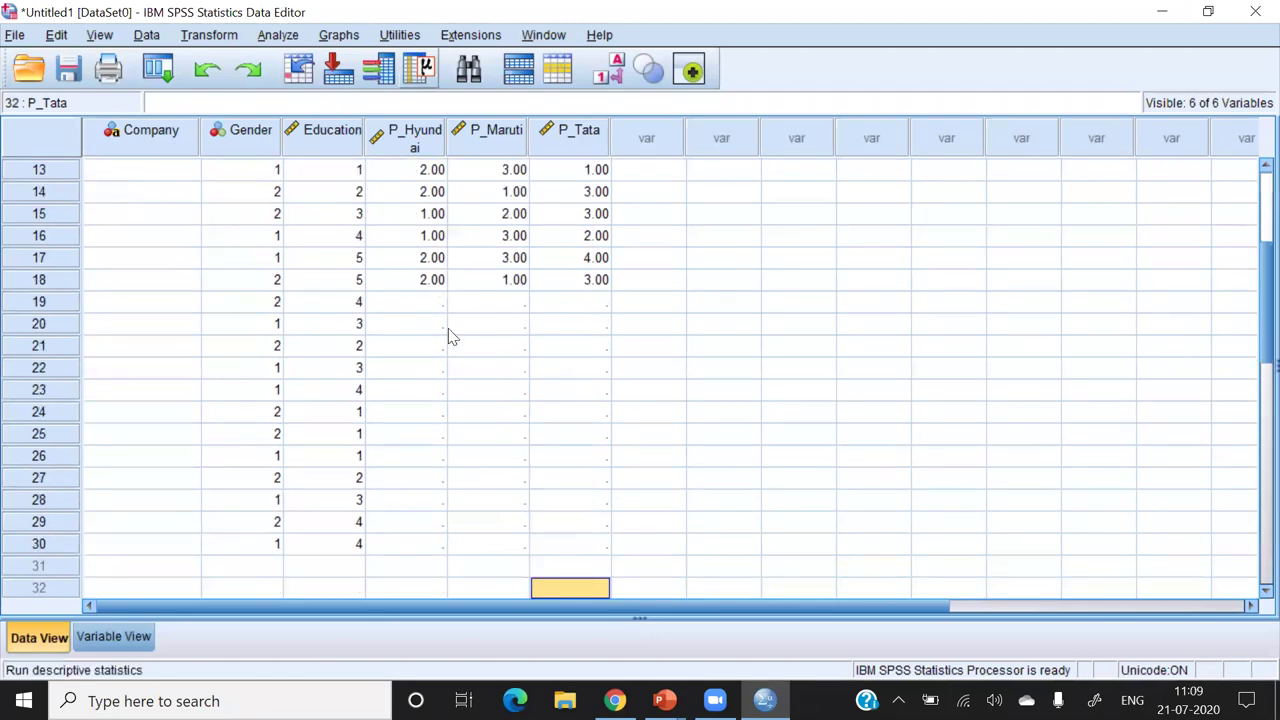
key("ctrl+Up")
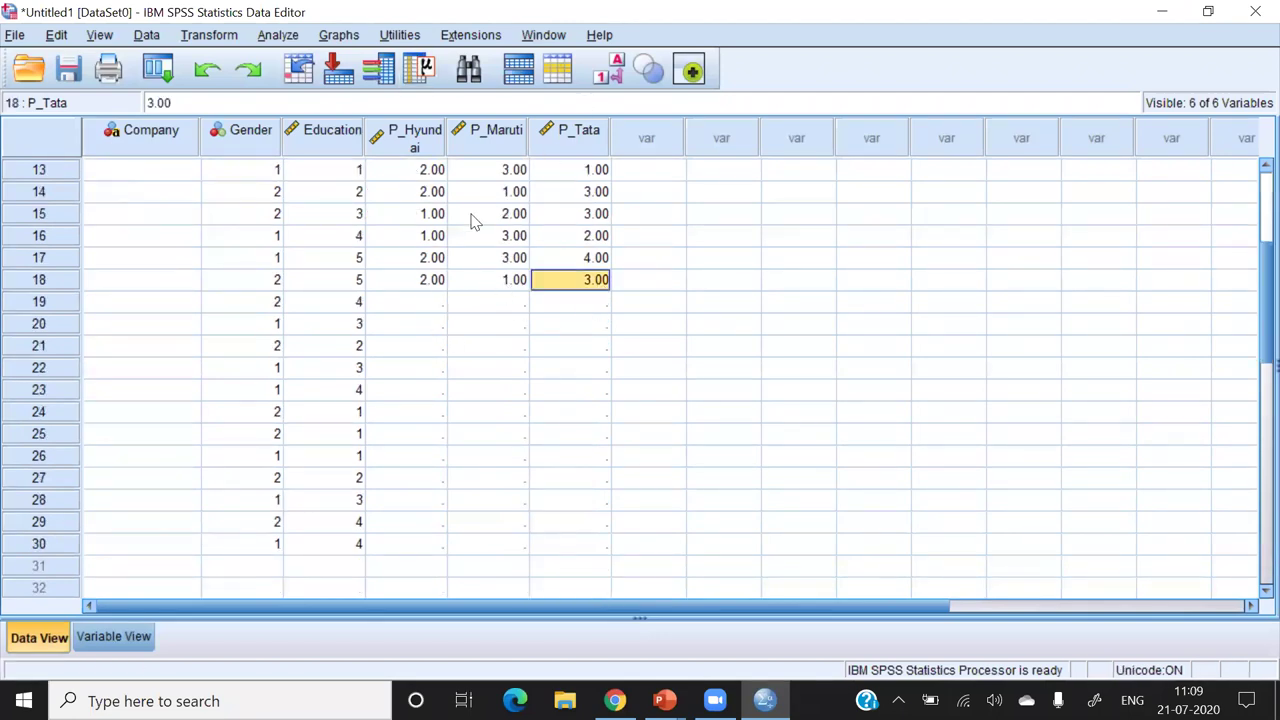
key("shift+Up")
key("shift+Up")
key("shift+Up")
key("shift+Up")
key("shift+Up")
key("shift+Up")
key("shift+Up")
key("shift+Up")
key("shift+Up")
key("shift+Left")
key("shift+Left")
key("ctrl+c")
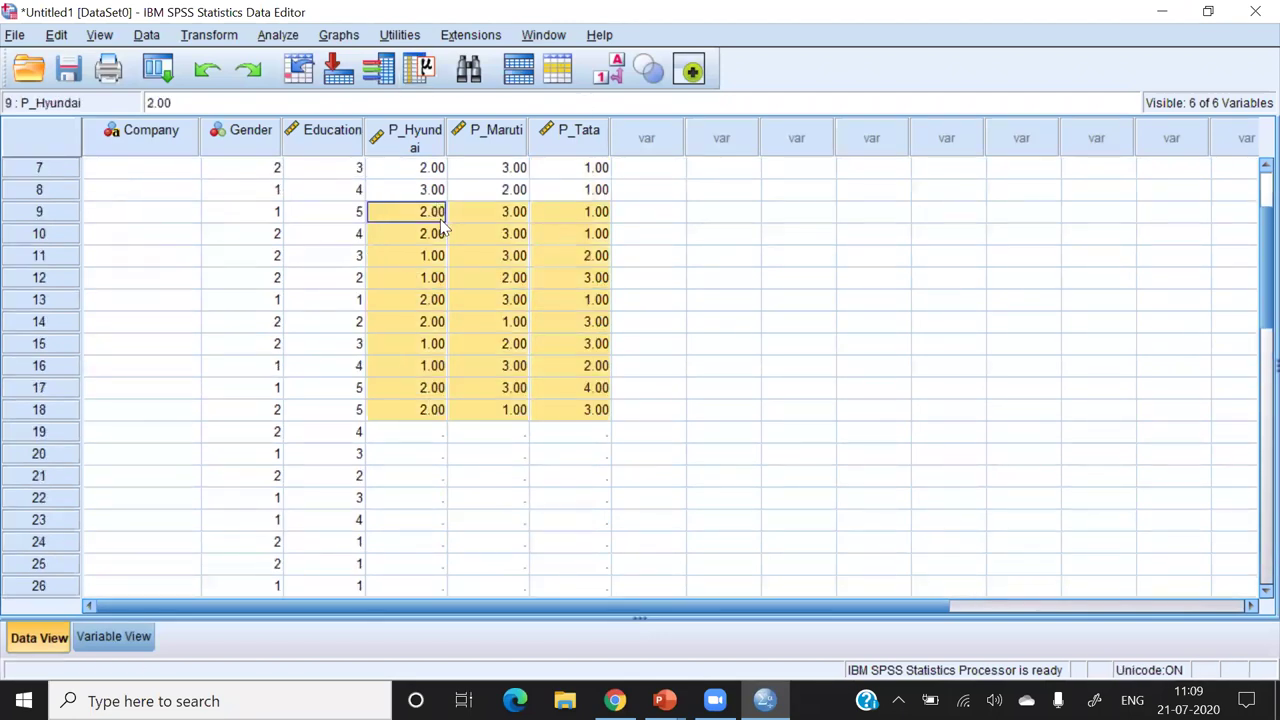
left_click(435, 432)
key("ctrl+v")
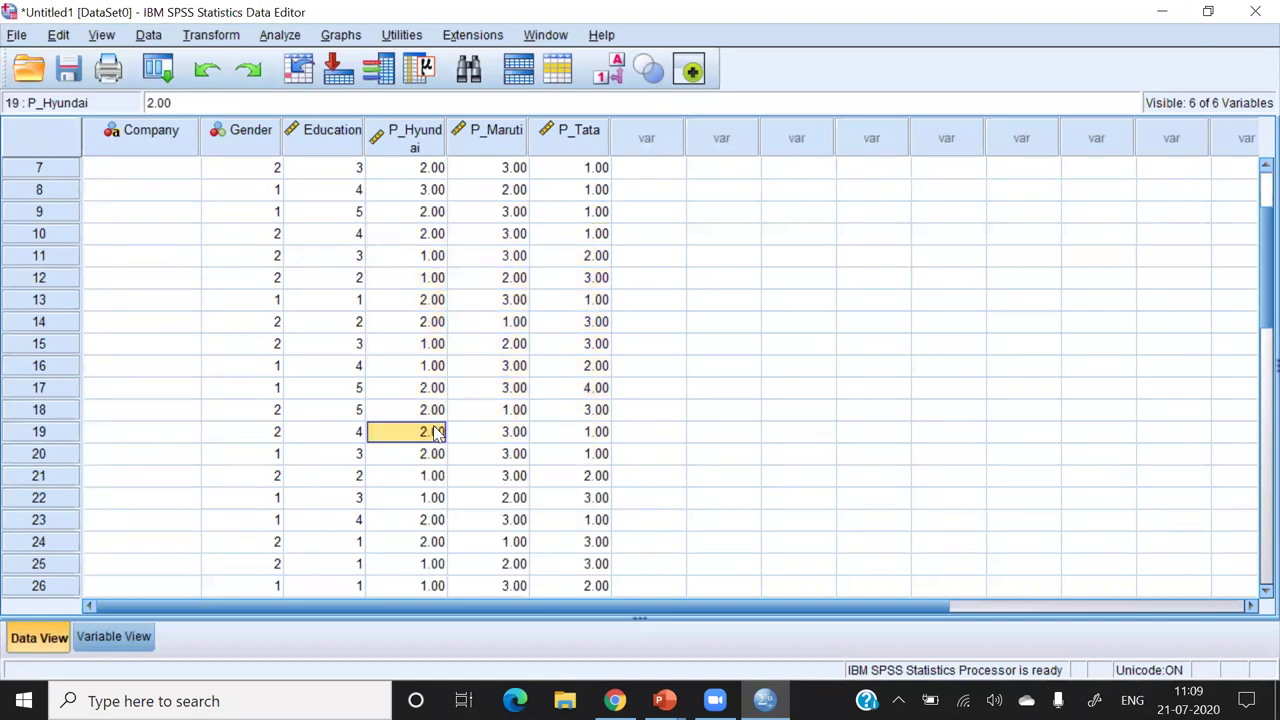
- Fill in cases 29 and 30 with the rankings P_Hyundai 1, P_Maruti 2 and P_Tata 3
key("Down")
key("Down")
key("Down")
key("Down")
key("Down")
key("Down")
key("Down")
key("Down")
key("Down")
key("Down")
key("Down")
key("Down")
key("Down")
key("Down")
key("Down")
key("Down")
key("Down")
key("Down")
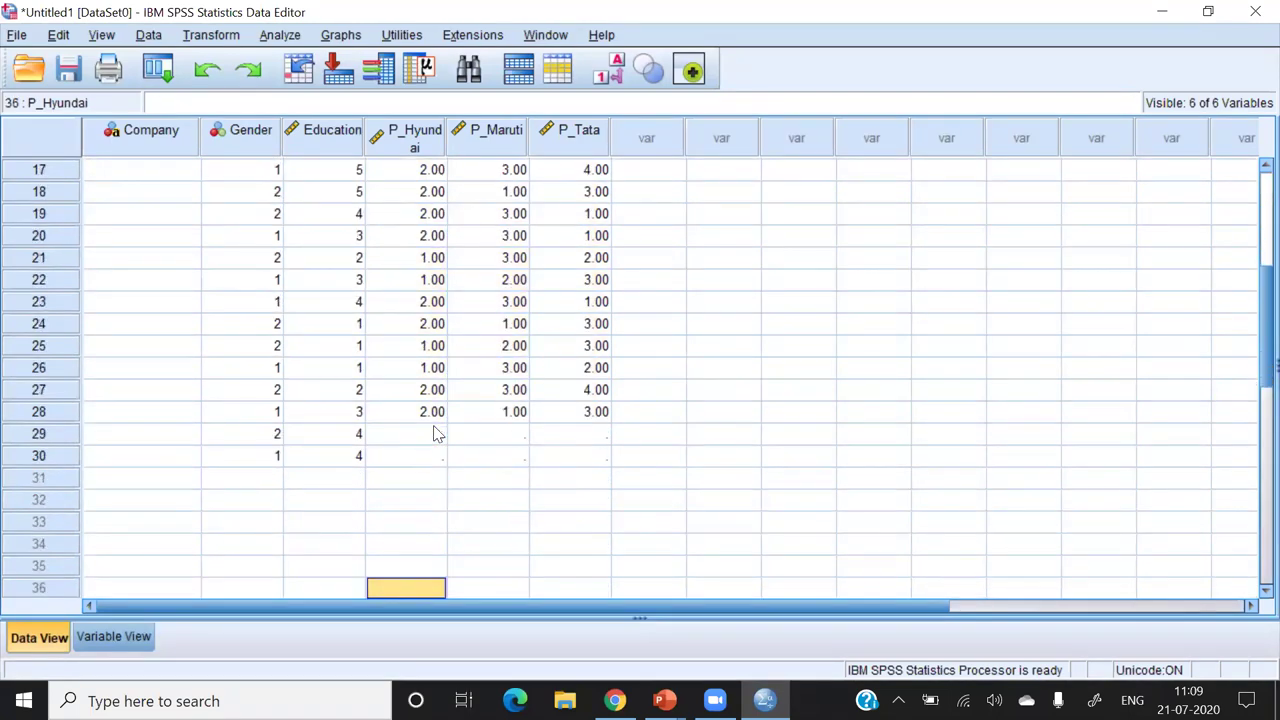
left_click(440, 418)
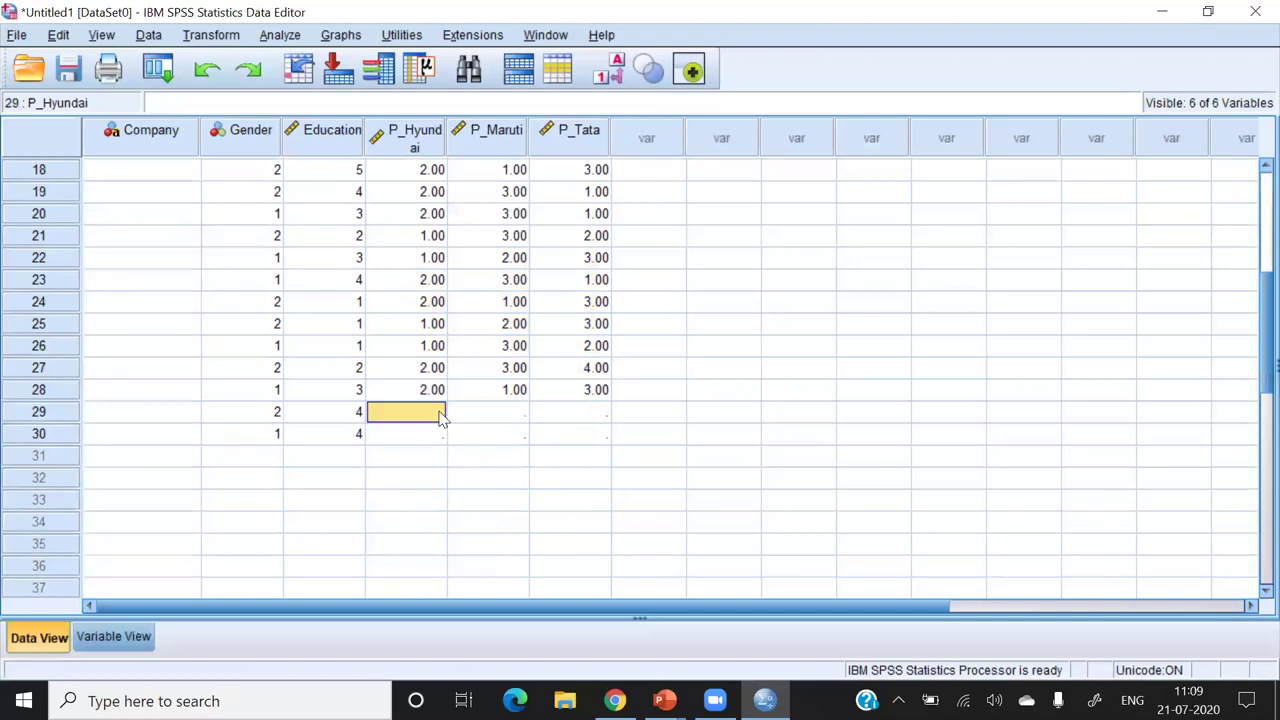
type("1")
key("Return")
type("1")
key("Tab")
type("2")
key("Return")
type("2")
key("Tab")
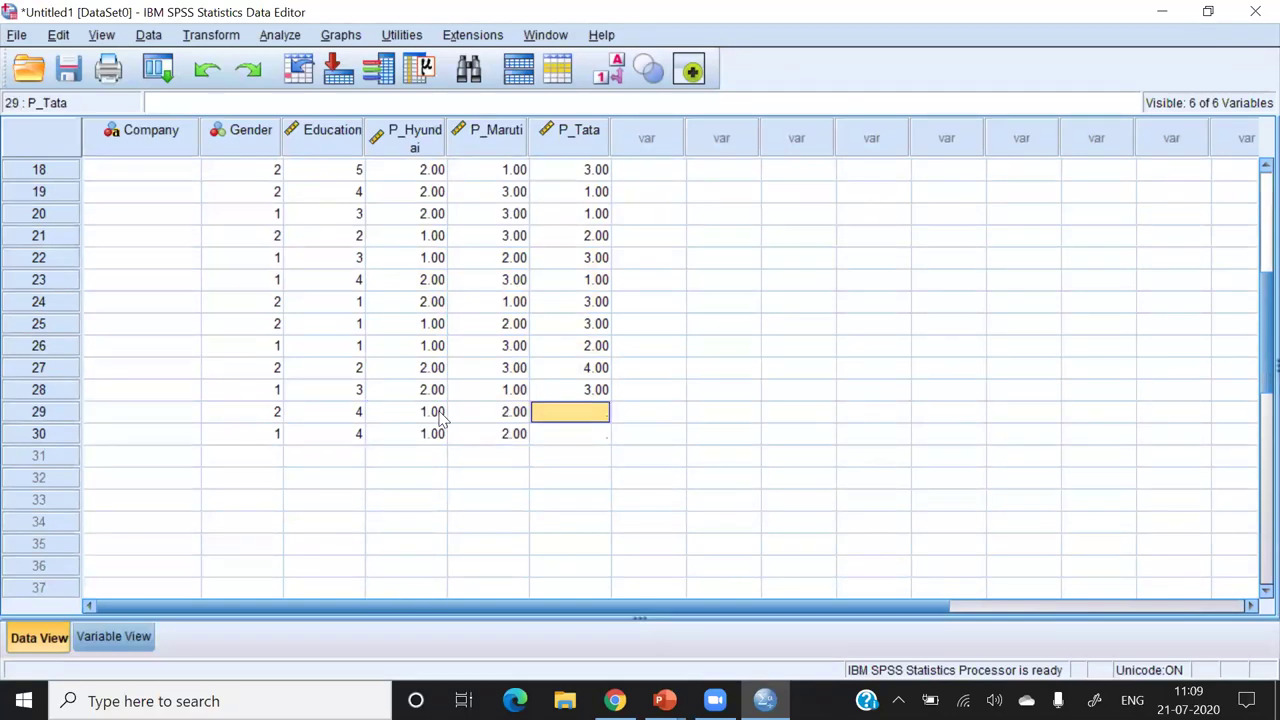
type("3")
key("Return")
type("3")
- Review the entered rankings from the last case back up to case 1
key("Up")
key("Up")
key("Up")
key("Up")
key("Up")
key("Up")
key("Up")
key("Up")
key("Up")
key("Up")
key("Up")
key("Up")
key("Up")
key("Up")
key("Up")
key("Up")
key("Up")
key("Up")
key("Up")
key("Up")
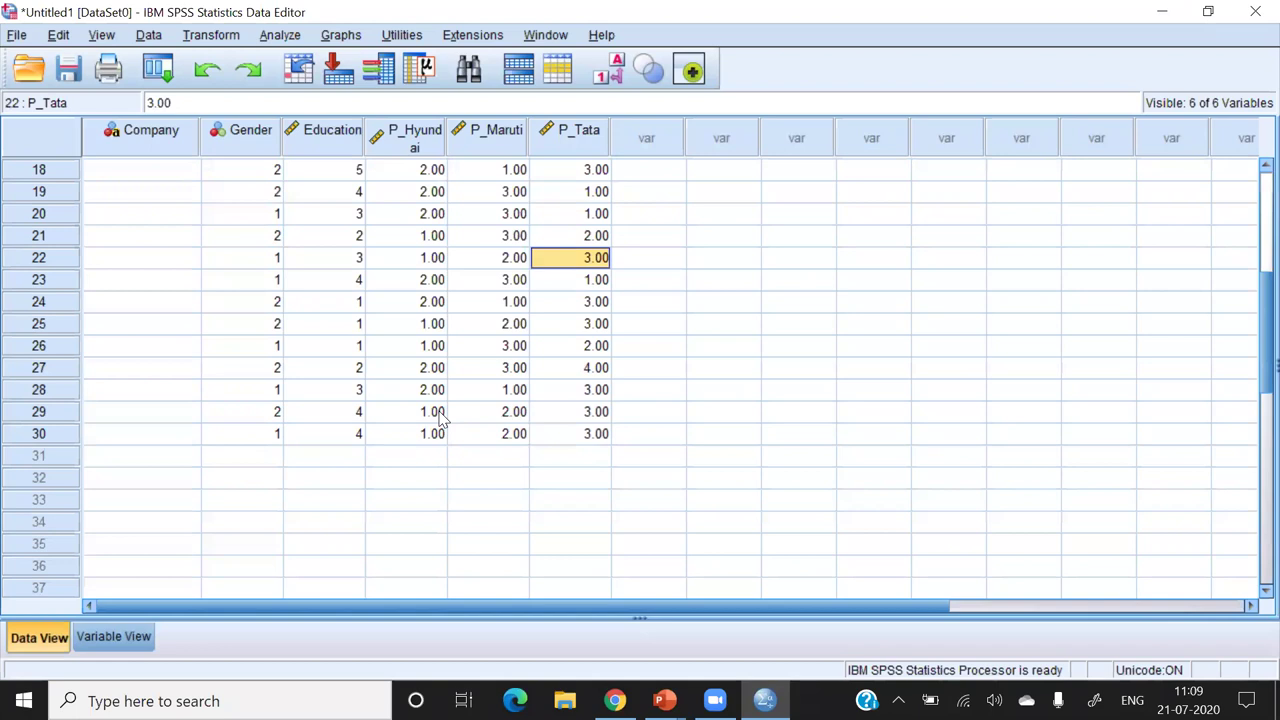
key("Up")
key("Up")
key("Up")
key("Up")
key("Up")
key("Up")
key("Up")
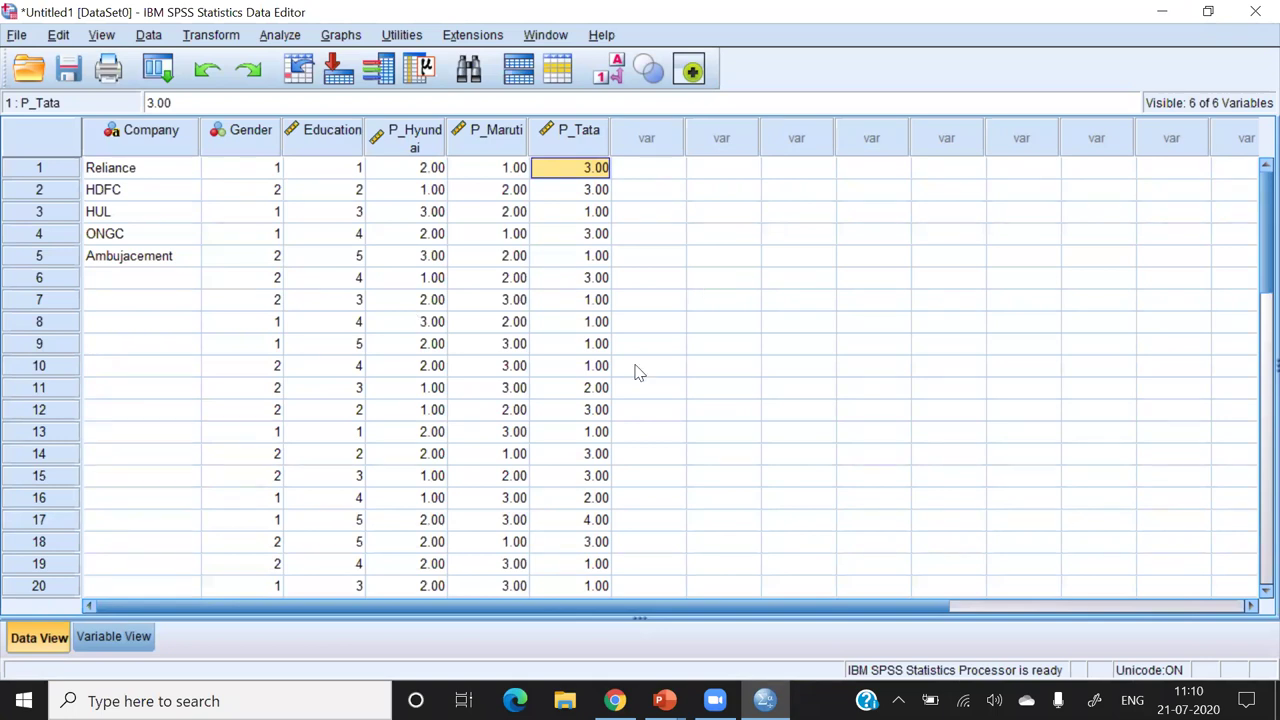
- Switch to the variable definitions and select the empty name cells in rows 8 to 10
left_click(100, 644)
left_click(287, 548)
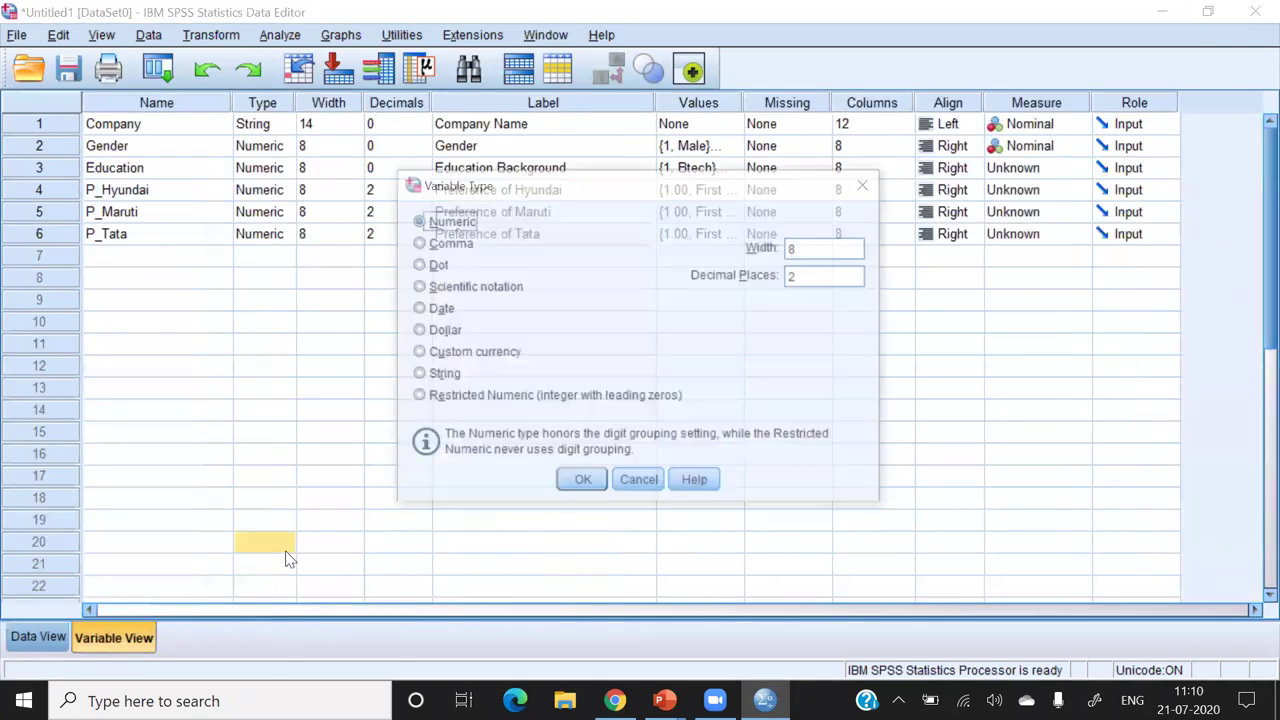
left_click(867, 184)
key("Down")
key("Down")
key("Down")
key("Down")
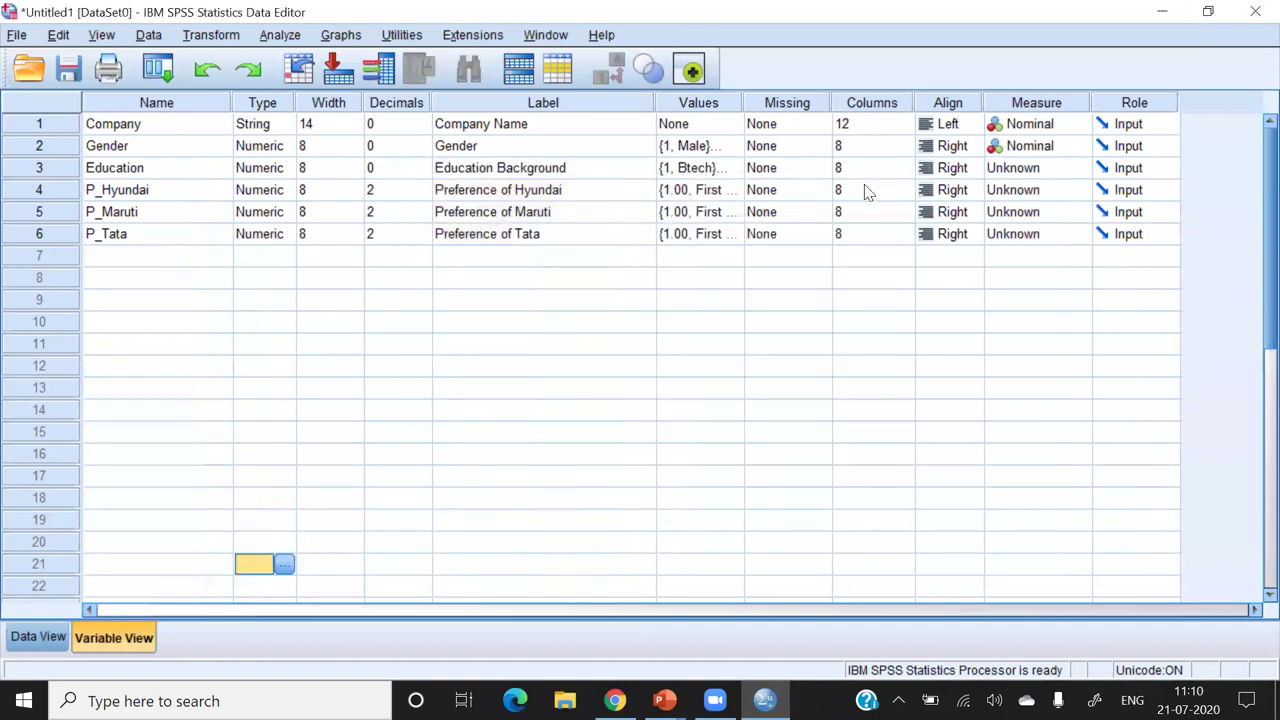
key("Down")
key("Down")
key("Down")
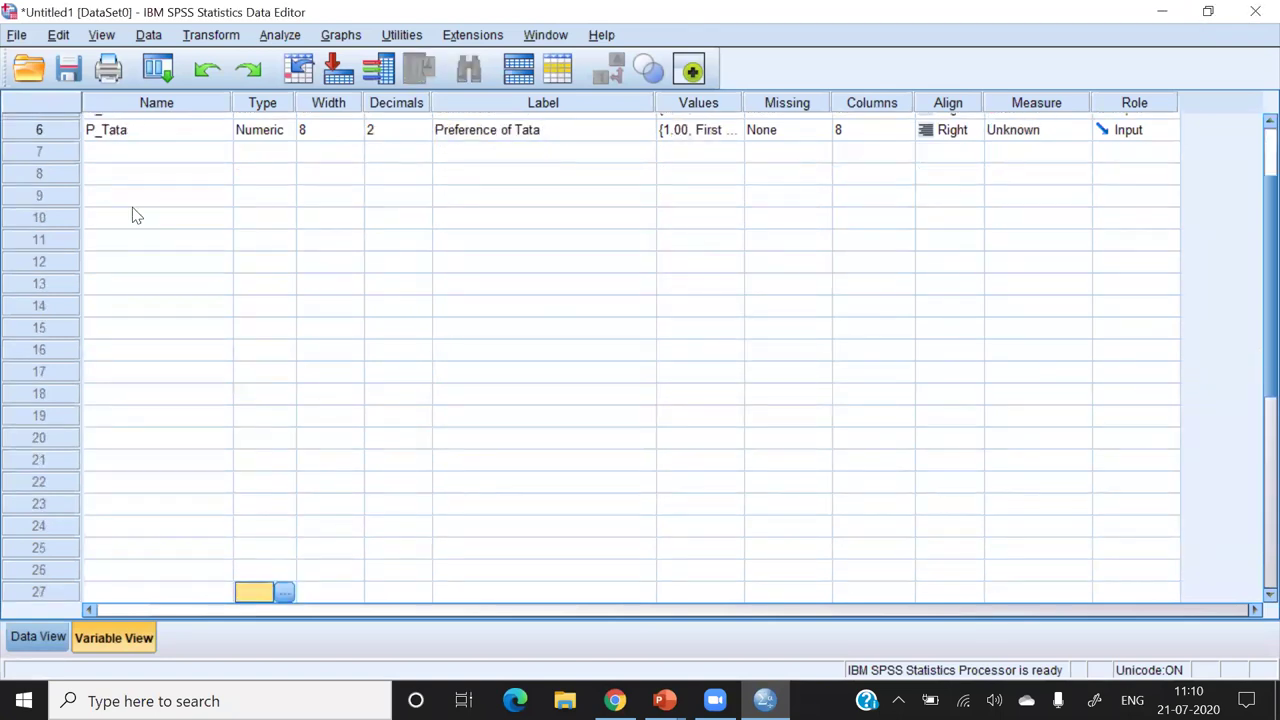
left_click_drag(139, 219, 139, 173)
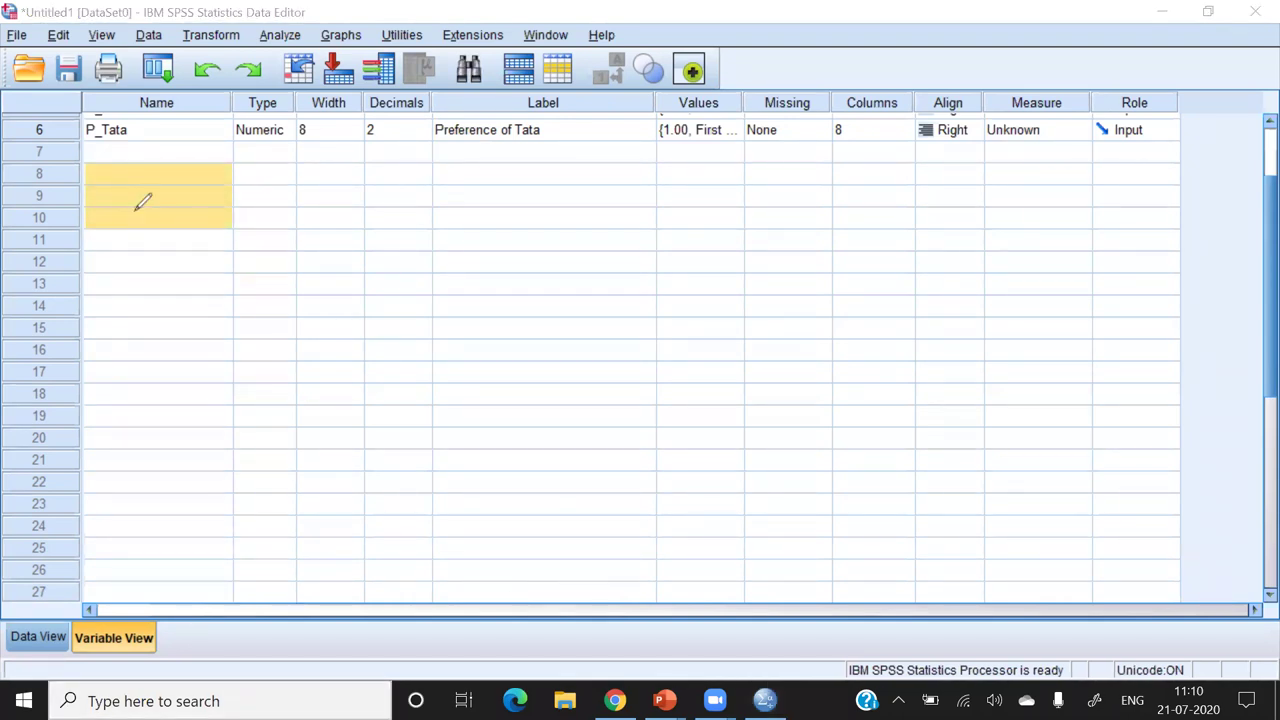
- Handwrite the annotation "Interval Scale" in red over the empty variable rows
mouse_move(143, 202)
left_mouse_down()
mouse_move(266, 180)
mouse_move(181, 285)
mouse_move(127, 382)
left_mouse_up()
left_click_drag(176, 326, 194, 350)
mouse_move(206, 278)
left_mouse_down()
mouse_move(204, 348)
mouse_move(249, 312)
left_mouse_up()
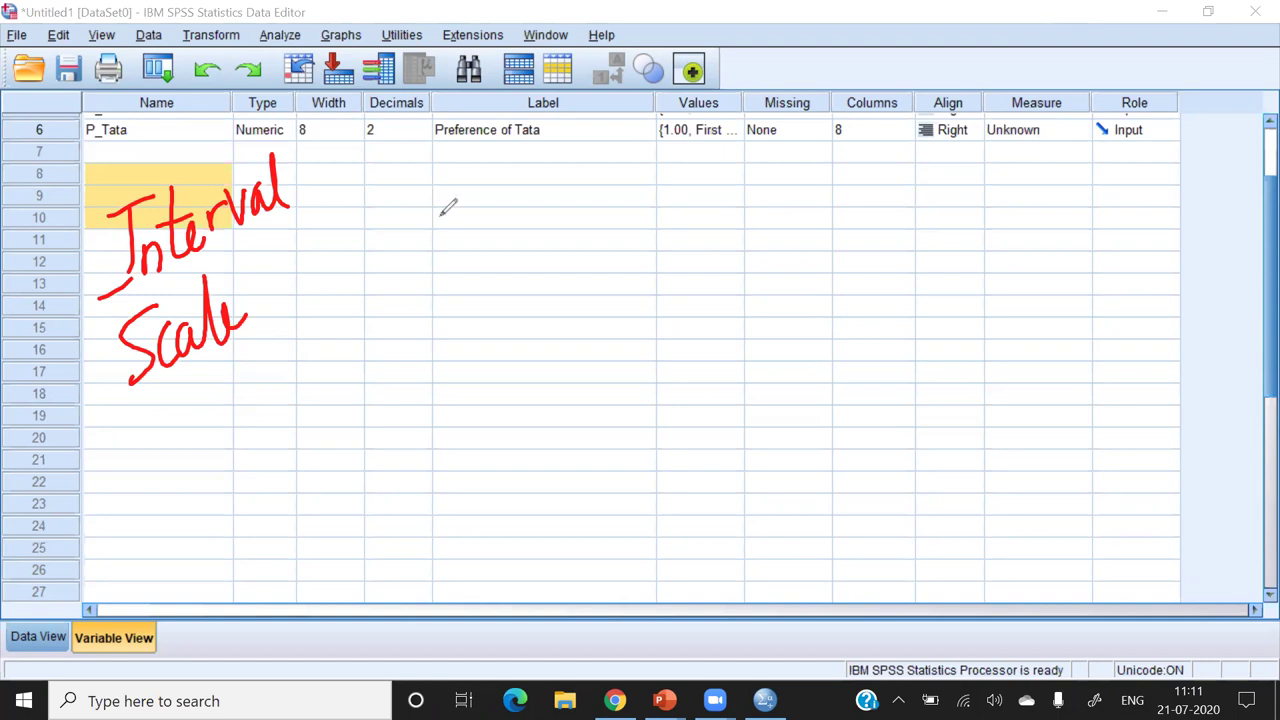
- Handwrite the scale points 1, 2, 3, 4 and 5 in a row beside the Interval Scale heading
left_click_drag(422, 186, 418, 240)
mouse_move(490, 195)
left_mouse_down()
mouse_move(500, 222)
mouse_move(530, 233)
left_mouse_up()
left_click_drag(582, 190, 580, 236)
mouse_move(688, 170)
left_mouse_down()
mouse_move(668, 212)
mouse_move(706, 210)
left_mouse_up()
left_click_drag(698, 176, 702, 240)
left_click_drag(760, 176, 792, 172)
mouse_move(758, 176)
left_mouse_down()
mouse_move(780, 200)
mouse_move(756, 228)
left_mouse_up()
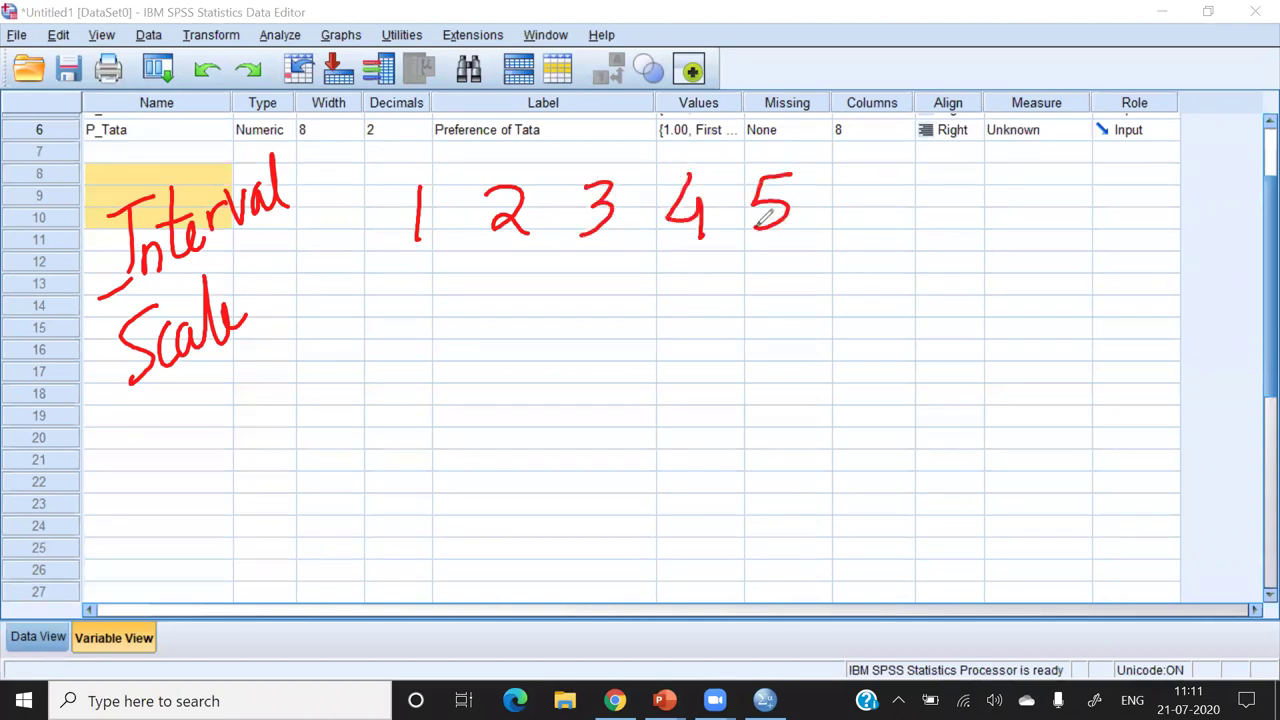
- Label the handwritten scale points 1 to 5 as SD, D, N, A and SA
mouse_move(392, 140)
left_mouse_down()
mouse_move(372, 182)
mouse_move(406, 166)
left_mouse_up()
left_click_drag(486, 170, 490, 158)
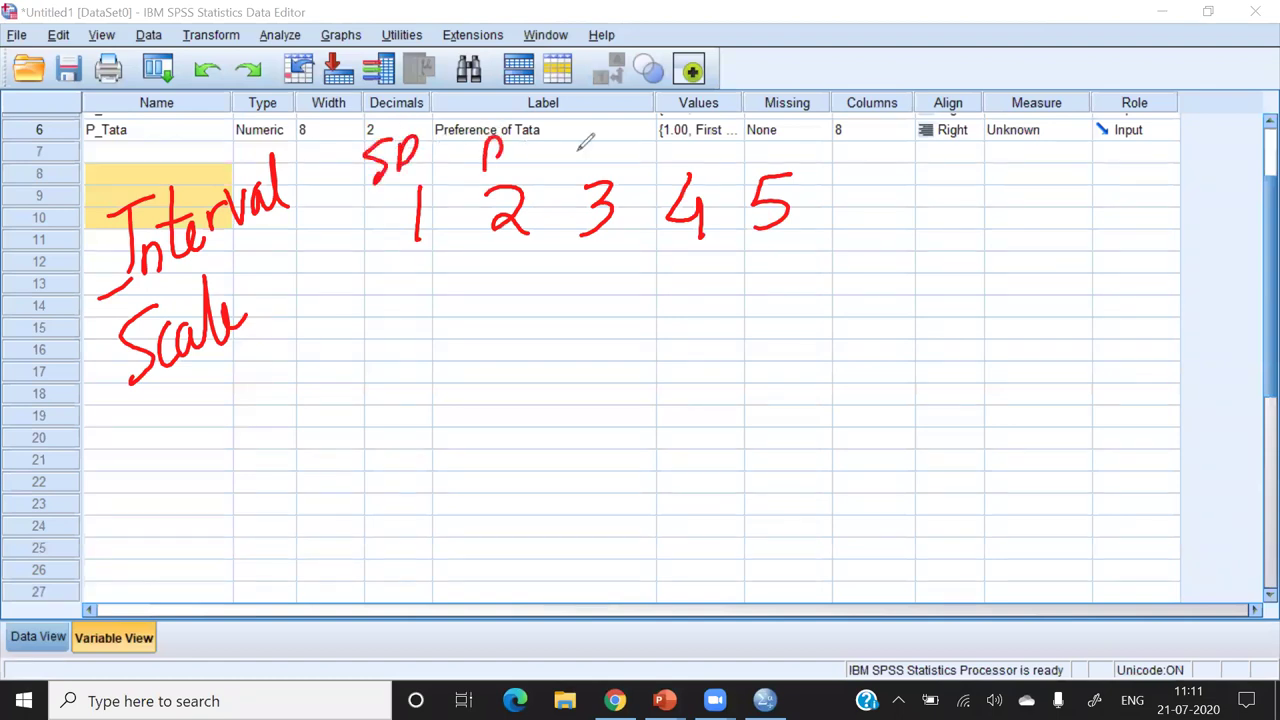
left_click_drag(585, 160, 588, 134)
mouse_move(588, 134)
left_mouse_down()
mouse_move(602, 158)
mouse_move(614, 132)
mouse_move(718, 150)
left_mouse_up()
mouse_move(778, 112)
left_mouse_down()
mouse_move(750, 150)
mouse_move(816, 110)
mouse_move(808, 124)
left_mouse_up()
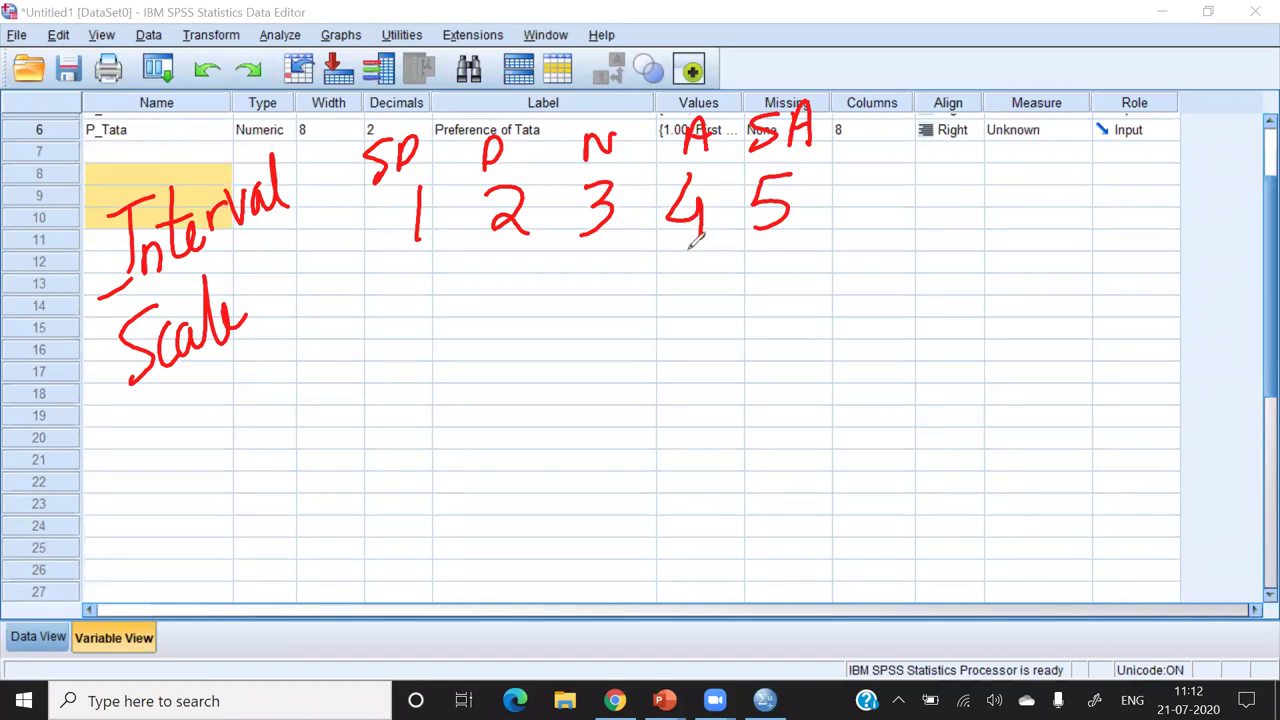
- Draw sample response ticks beneath scale points 4, 5, 3, 2, 4 and 5 in successive rows
left_click_drag(671, 273, 710, 254)
left_click_drag(755, 328, 790, 315)
mouse_move(568, 394)
left_mouse_down()
mouse_move(598, 404)
mouse_move(630, 370)
left_mouse_up()
left_click_drag(489, 455, 535, 437)
left_click_drag(662, 478, 707, 452)
left_click_drag(739, 538, 796, 512)
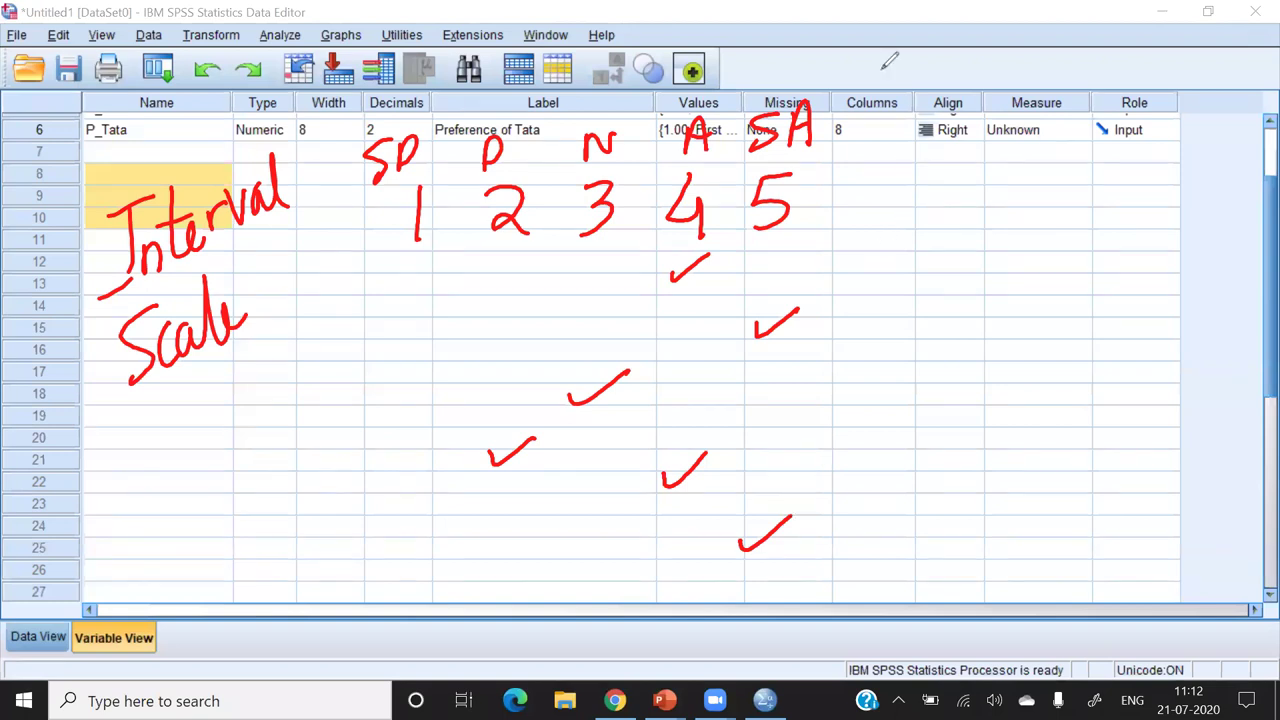
- Erase the annotations and handwrite "like" with a new row of scale points 1 to 5
key("e")
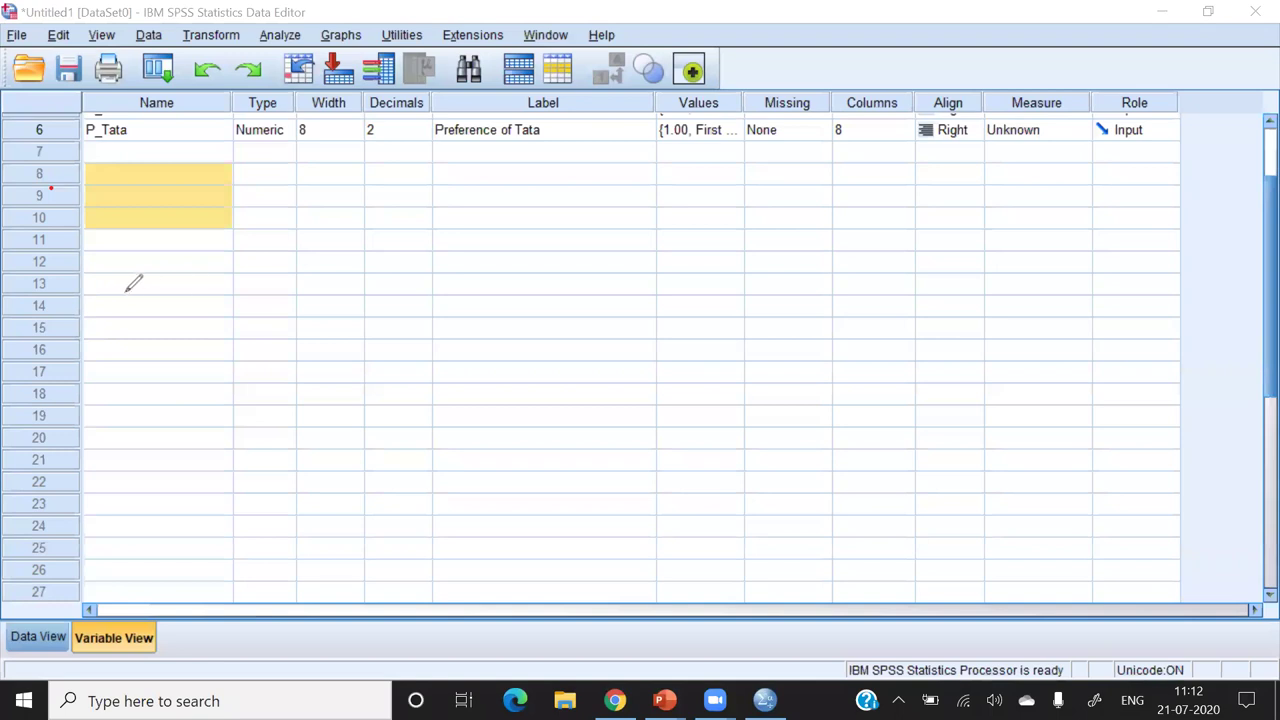
left_click_drag(107, 270, 113, 333)
left_click_drag(121, 292, 127, 332)
mouse_move(137, 272)
left_mouse_down()
mouse_move(140, 334)
mouse_move(193, 334)
left_mouse_up()
left_click_drag(339, 192, 346, 232)
mouse_move(459, 183)
left_mouse_down()
mouse_move(431, 192)
mouse_move(480, 207)
left_mouse_up()
mouse_move(576, 168)
left_mouse_down()
mouse_move(604, 174)
mouse_move(588, 200)
left_mouse_up()
left_click_drag(697, 155, 743, 188)
mouse_move(864, 137)
left_mouse_down()
mouse_move(834, 140)
mouse_move(848, 162)
mouse_move(815, 183)
left_mouse_up()
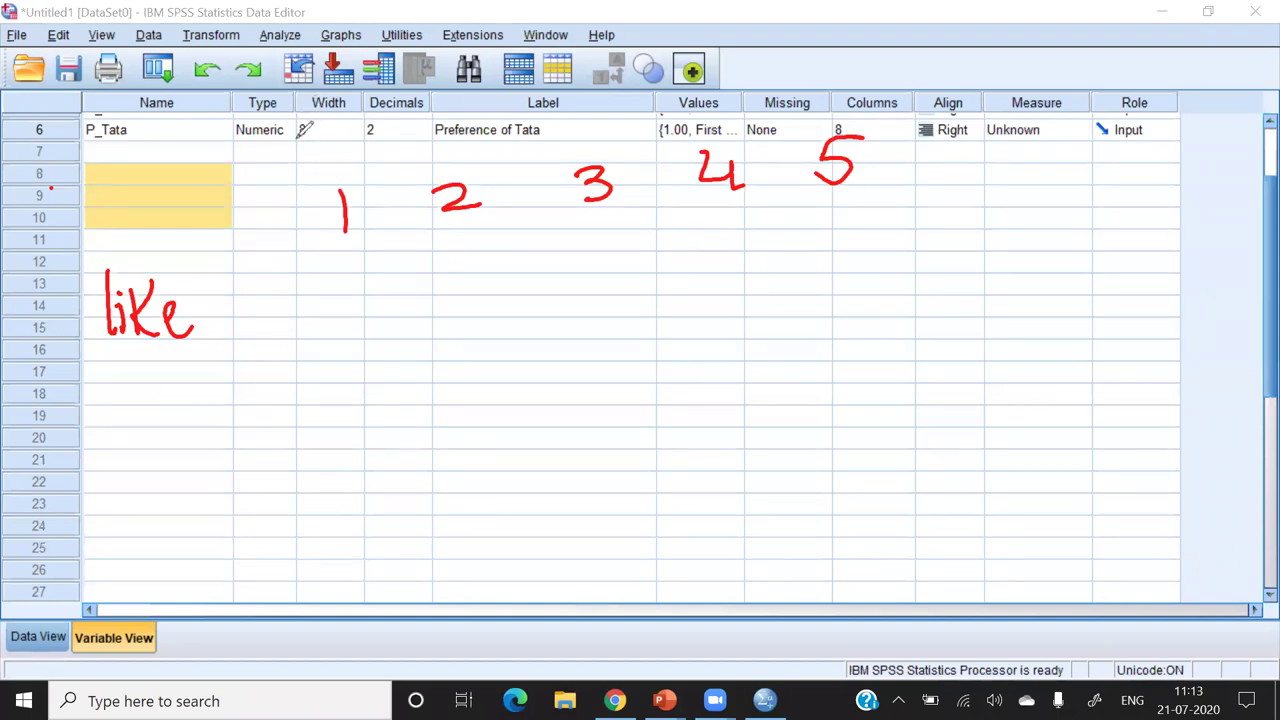
- Draw a tick under each of the five scale points beside "like"
left_click(288, 145)
left_click(825, 95)
left_click_drag(339, 291, 394, 262)
left_click_drag(800, 238, 882, 198)
left_click_drag(697, 267, 760, 230)
left_click_drag(582, 277, 628, 253)
left_click_drag(436, 296, 497, 270)
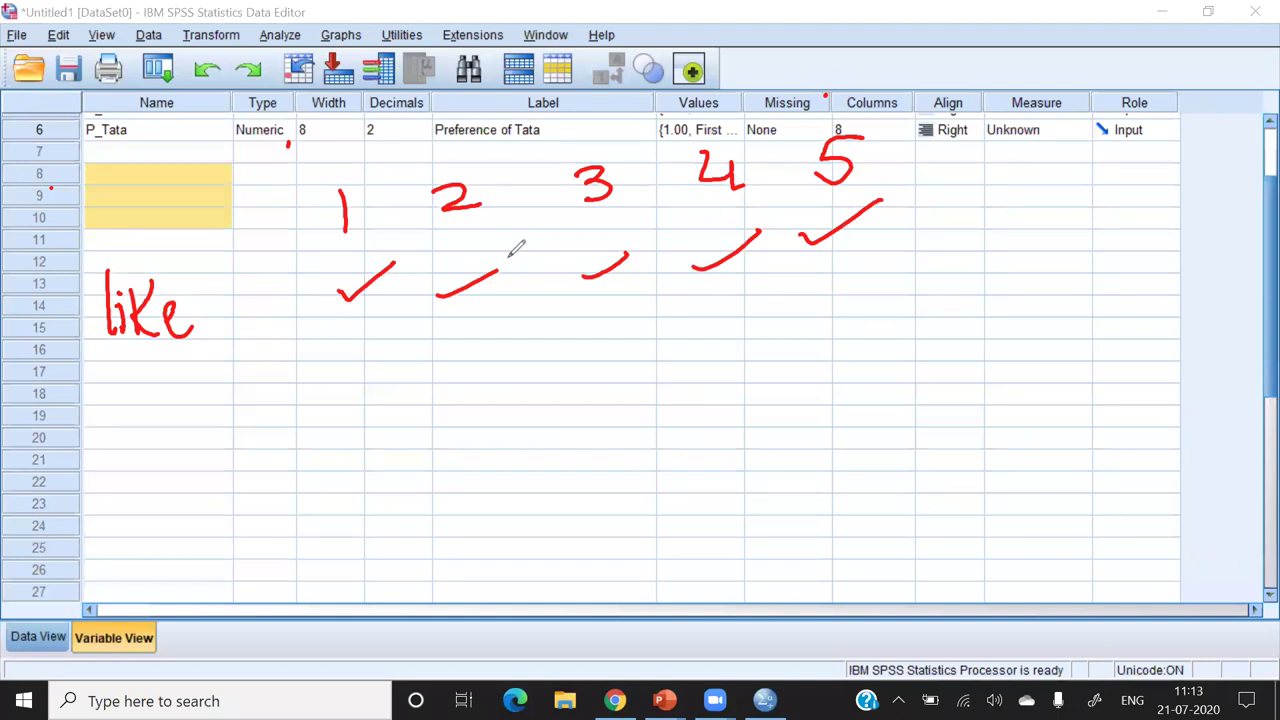
- Handwrite a second row of scale points numbered 1 to 7 beneath the ticked five-point scale
left_click_drag(197, 385, 205, 447)
mouse_move(289, 379)
left_mouse_down()
mouse_move(301, 370)
mouse_move(338, 421)
left_mouse_up()
left_click_drag(410, 366, 414, 409)
left_click_drag(518, 332, 541, 396)
left_click_drag(642, 322, 604, 372)
left_click_drag(736, 306, 722, 348)
left_click_drag(817, 298, 871, 348)
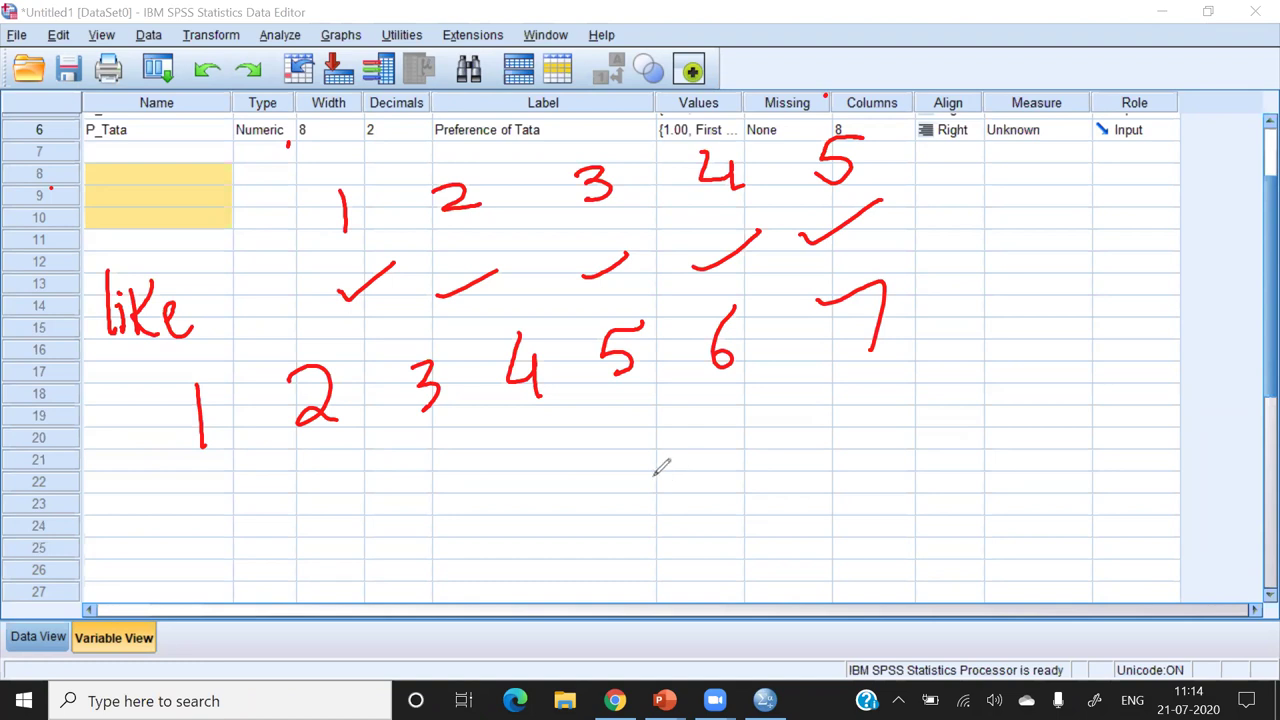
- Handwrite the division 6/3 = 3 beneath the seven-point scale and enclose it in a box
mouse_move(770, 421)
left_mouse_down()
mouse_move(755, 455)
mouse_move(776, 472)
left_mouse_up()
mouse_move(752, 495)
left_mouse_down()
mouse_move(771, 478)
mouse_move(745, 524)
left_mouse_up()
left_click_drag(815, 466, 838, 460)
mouse_move(818, 481)
left_mouse_down()
mouse_move(878, 441)
mouse_move(872, 488)
left_mouse_up()
mouse_move(946, 389)
left_mouse_down()
mouse_move(800, 409)
mouse_move(713, 552)
mouse_move(958, 512)
mouse_move(946, 390)
left_mouse_up()
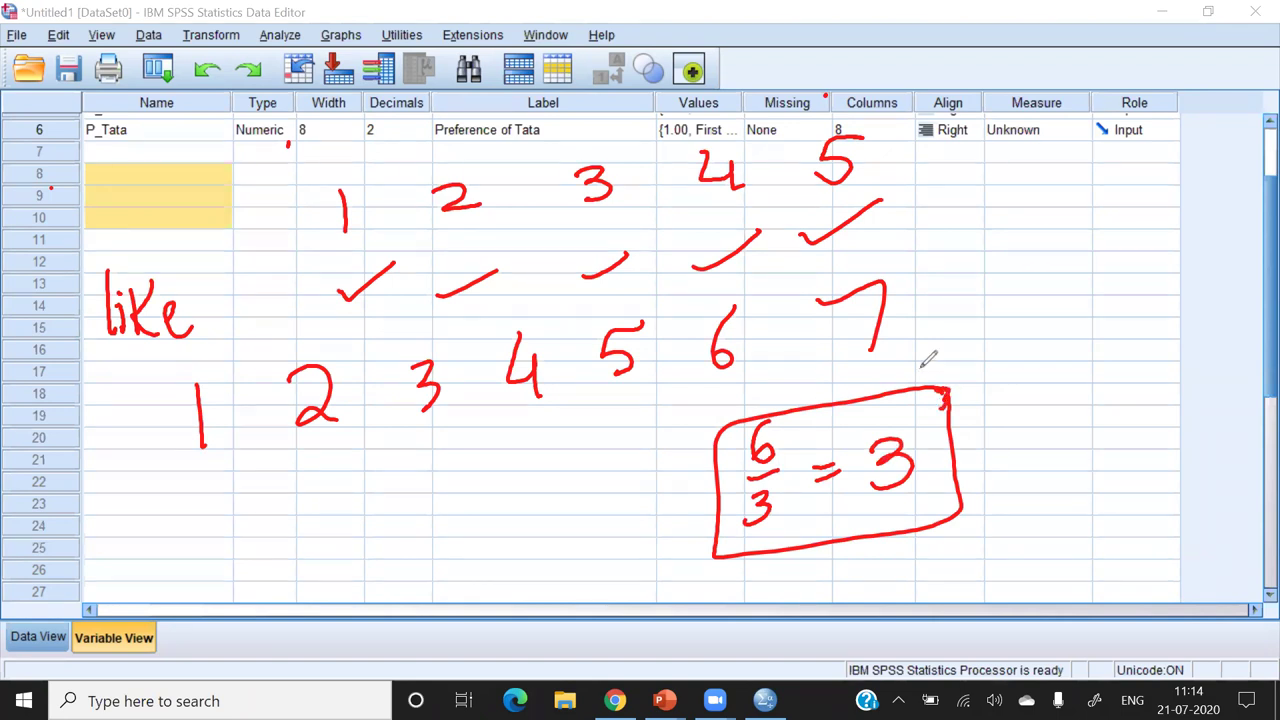
- Cross out the boxed division example with several diagonal strokes
mouse_move(718, 490)
left_mouse_down()
mouse_move(740, 510)
mouse_move(722, 530)
left_mouse_up()
mouse_move(843, 408)
left_mouse_down()
mouse_move(757, 468)
mouse_move(855, 520)
mouse_move(893, 515)
left_mouse_up()
left_click_drag(893, 398, 953, 493)
left_click_drag(850, 405, 905, 495)
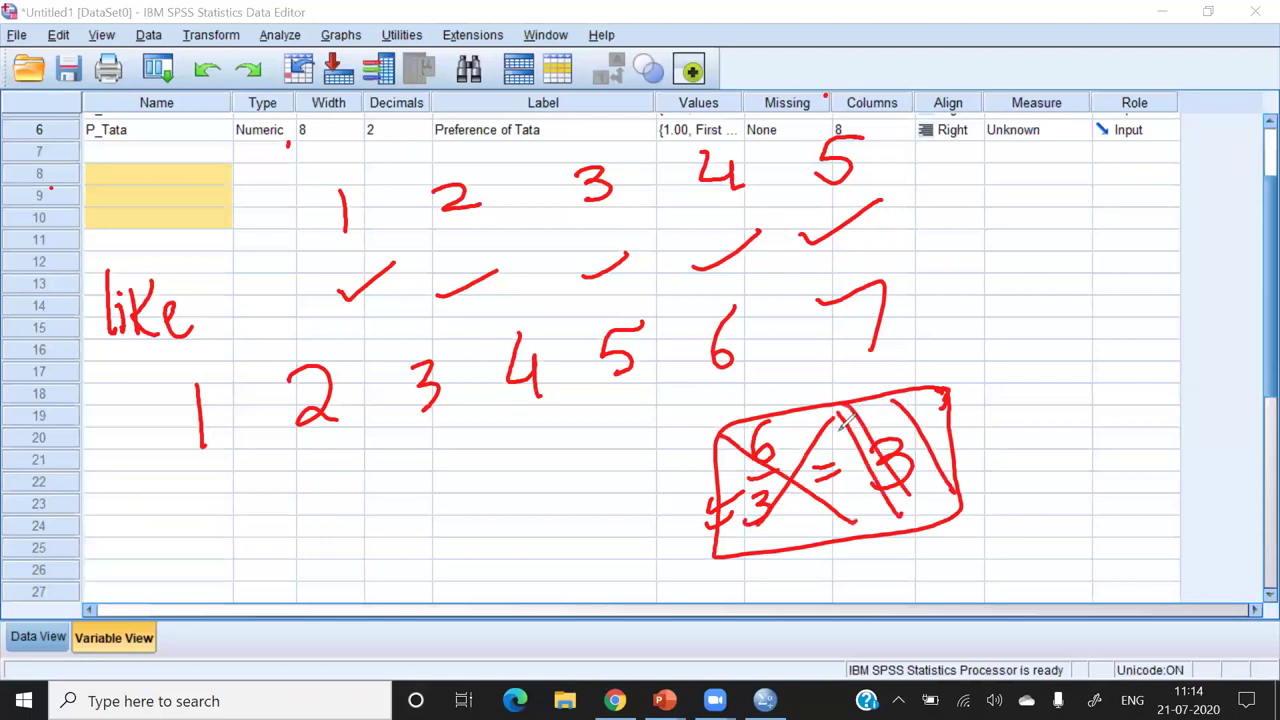
left_click_drag(808, 410, 862, 495)
mouse_move(756, 450)
left_mouse_down()
mouse_move(820, 515)
mouse_move(885, 436)
left_mouse_up()
left_click_drag(815, 525, 960, 450)
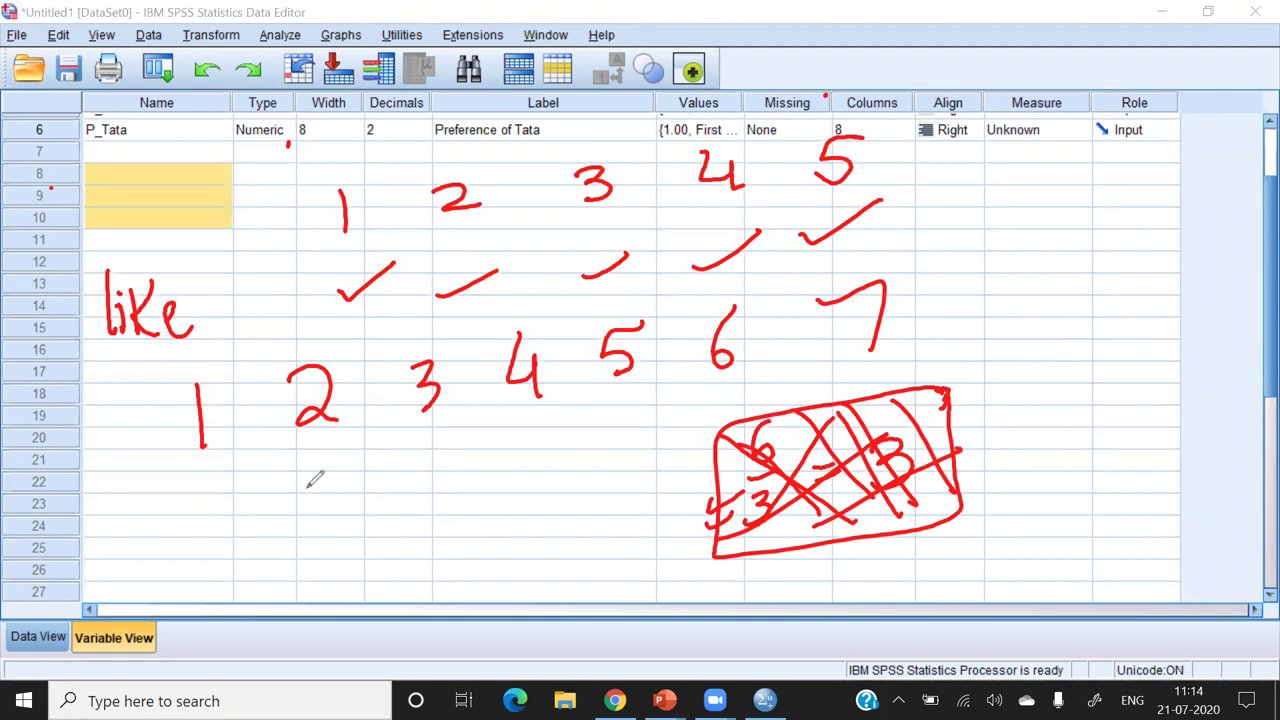
- Handwrite the arithmetic examples 1+2=3 and 4−3=2 beneath the seven-point scale
left_click_drag(258, 518, 260, 575)
left_click_drag(288, 528, 290, 565)
mouse_move(275, 550)
left_mouse_down()
mouse_move(307, 529)
mouse_move(337, 543)
mouse_move(372, 534)
left_mouse_up()
left_click_drag(350, 556, 380, 558)
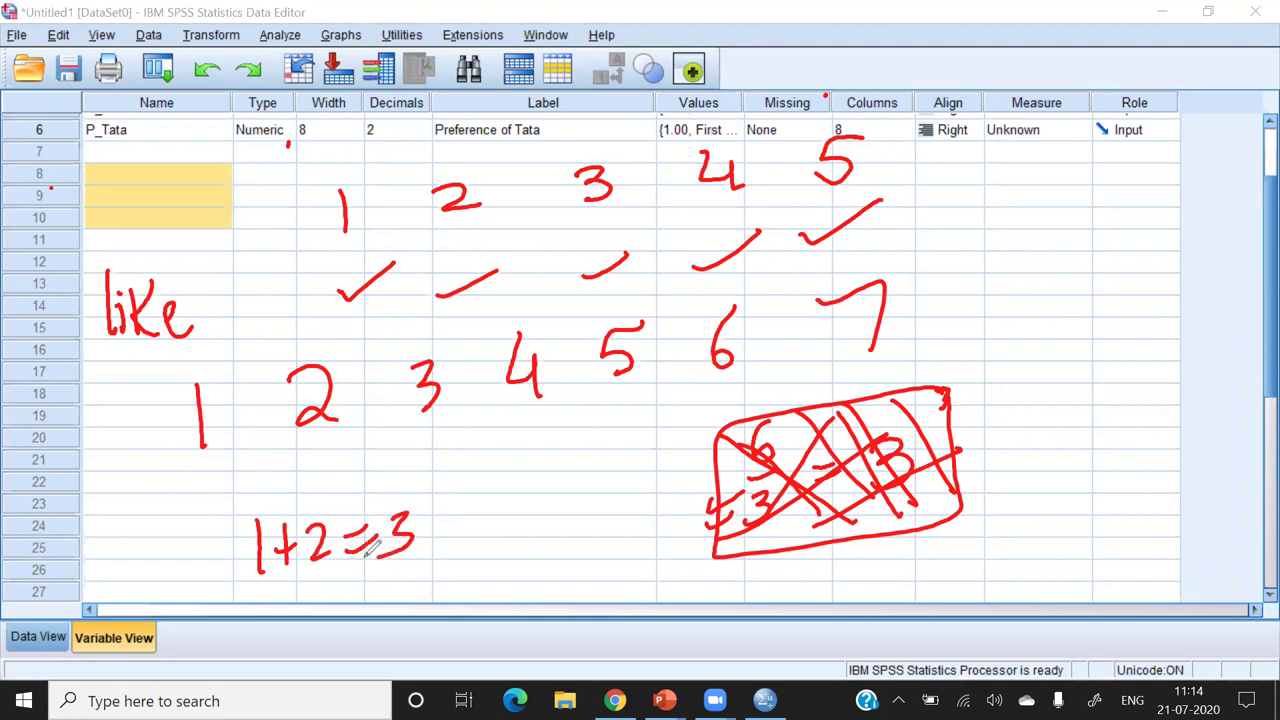
left_click_drag(518, 464, 532, 490)
left_click_drag(540, 478, 542, 510)
mouse_move(556, 490)
left_mouse_down()
mouse_move(584, 500)
mouse_move(621, 470)
left_mouse_up()
left_click_drag(605, 487, 670, 476)
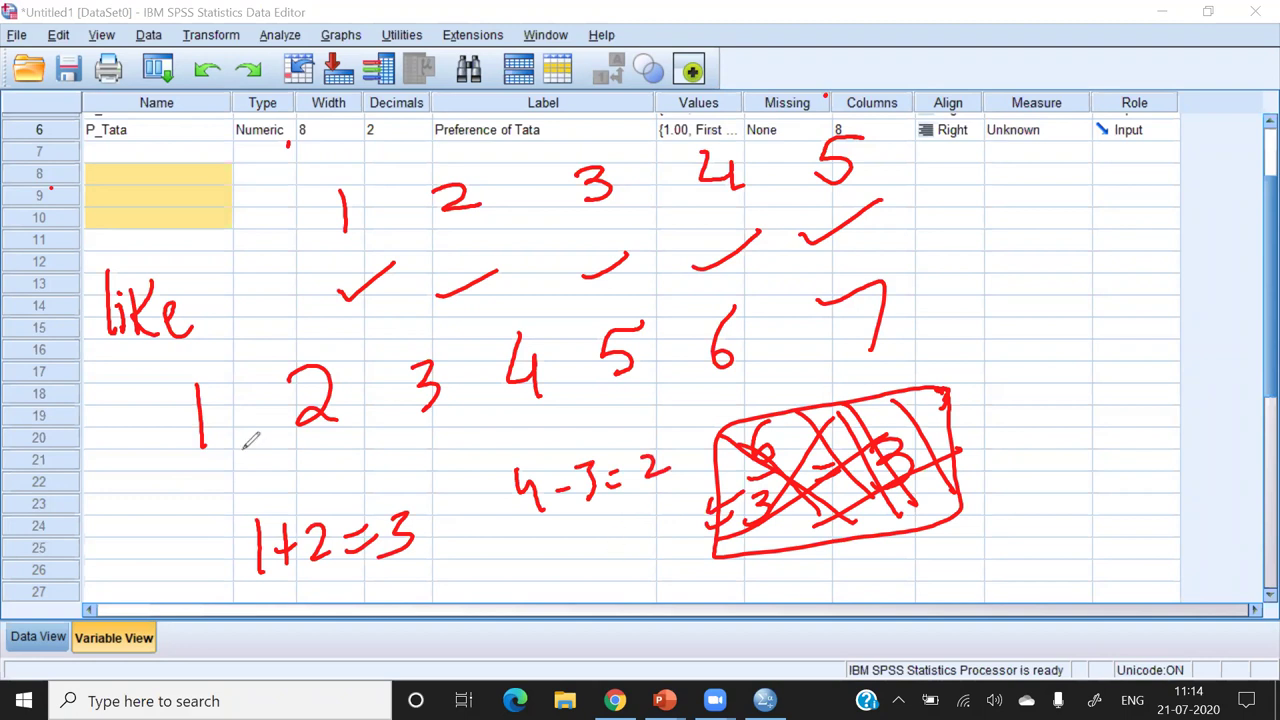
- Underline the gaps between scale points 1, 2, 3 and 4, and draw crossing lines through the subtraction example
left_click_drag(288, 448, 218, 464)
left_click_drag(400, 426, 342, 438)
left_click_drag(446, 418, 508, 400)
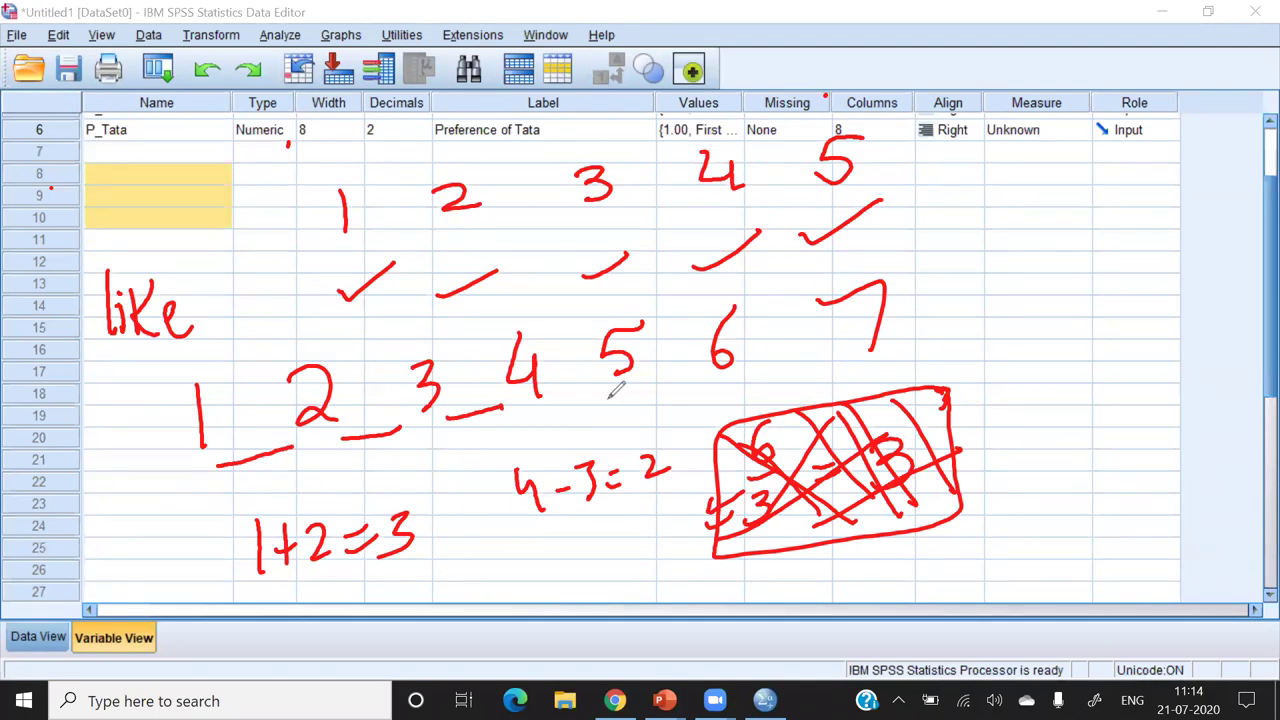
left_click_drag(437, 482, 745, 460)
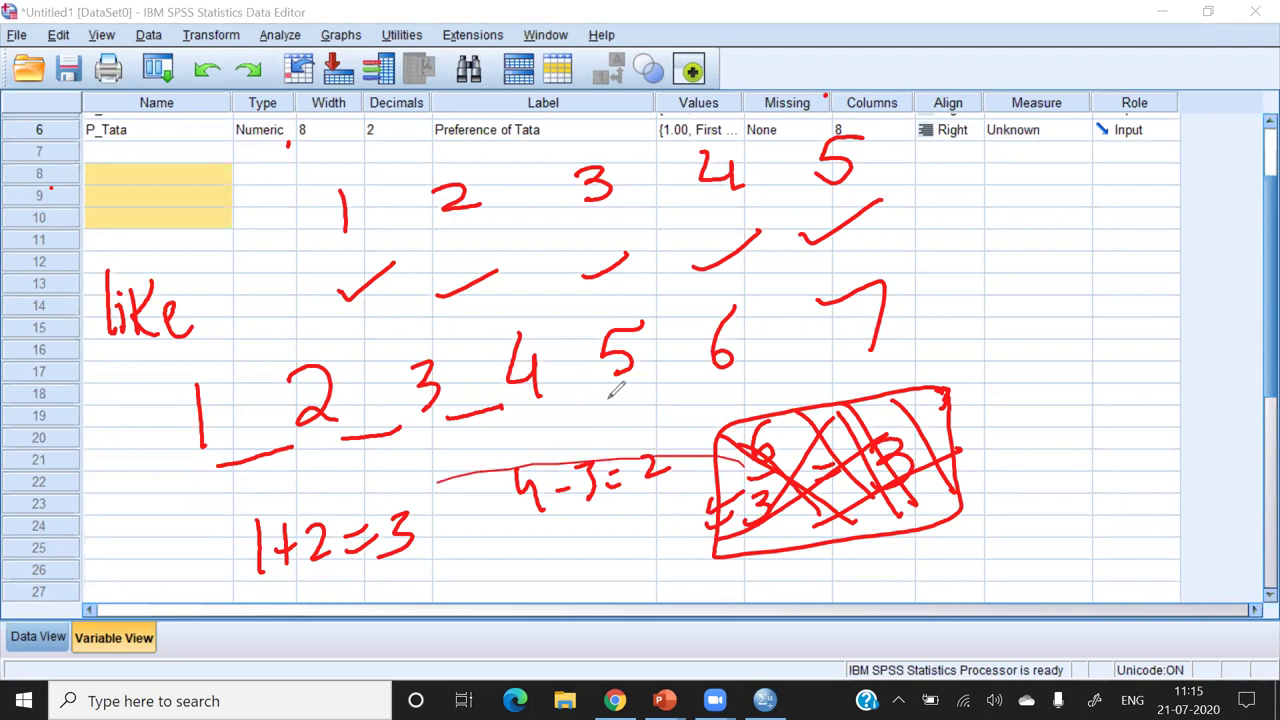
left_click_drag(563, 412, 552, 565)
- Draw an outline around the row of scale points 1 to 7, and erase all annotations
mouse_move(172, 488)
left_mouse_down()
mouse_move(814, 376)
mouse_move(941, 275)
mouse_move(577, 299)
mouse_move(227, 367)
mouse_move(159, 420)
mouse_move(172, 488)
left_mouse_up()
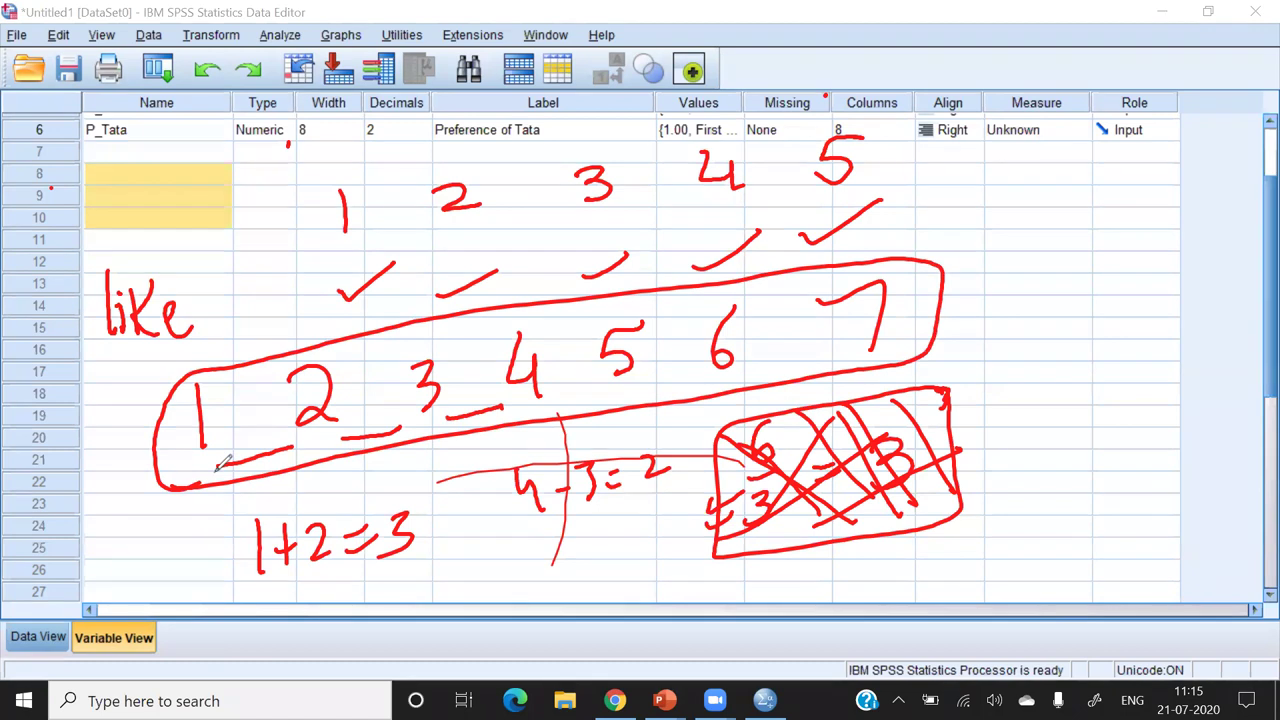
key("Escape")
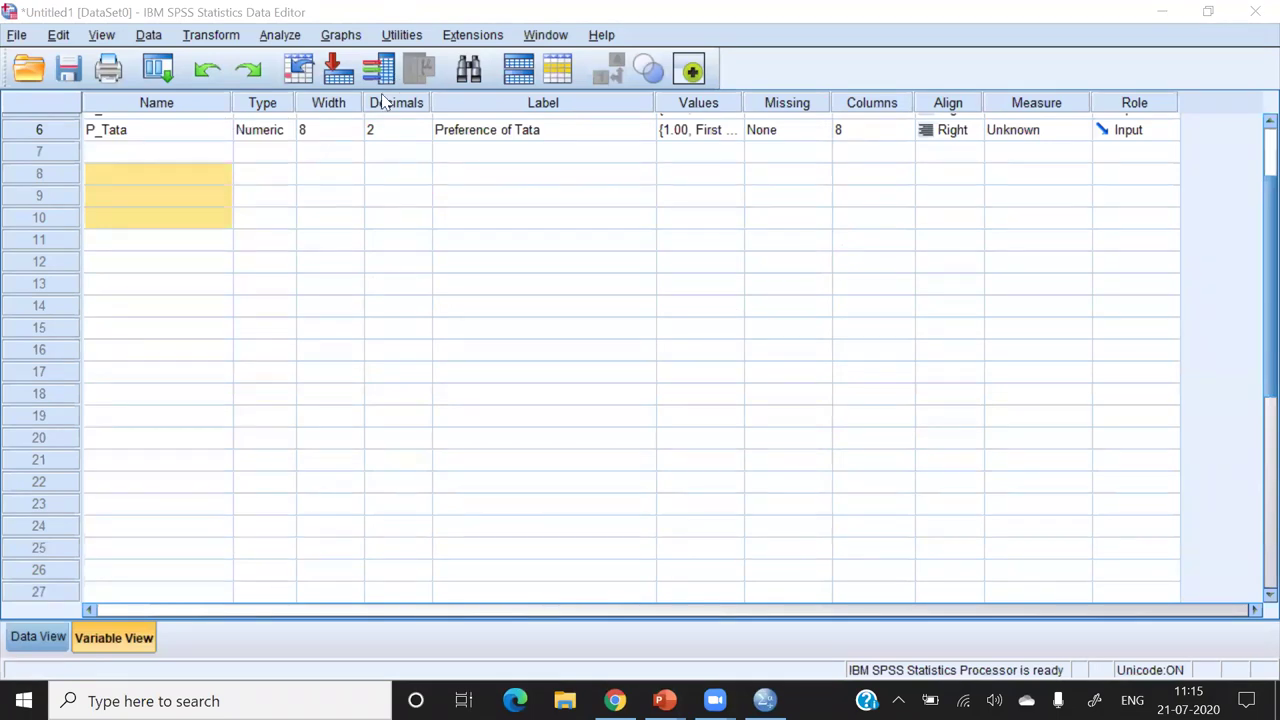
- Add two variables named Satisfaction and Quality in rows 7 and 8
left_click(156, 160)
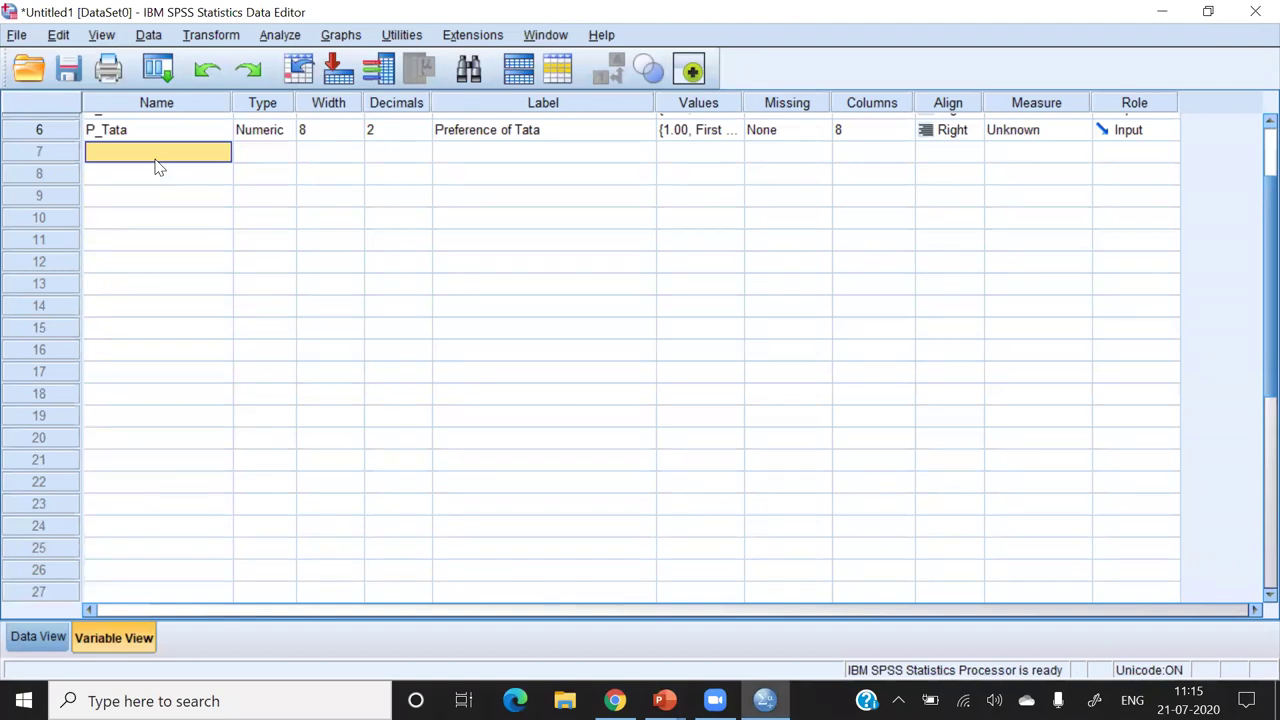
type("Satisfaction")
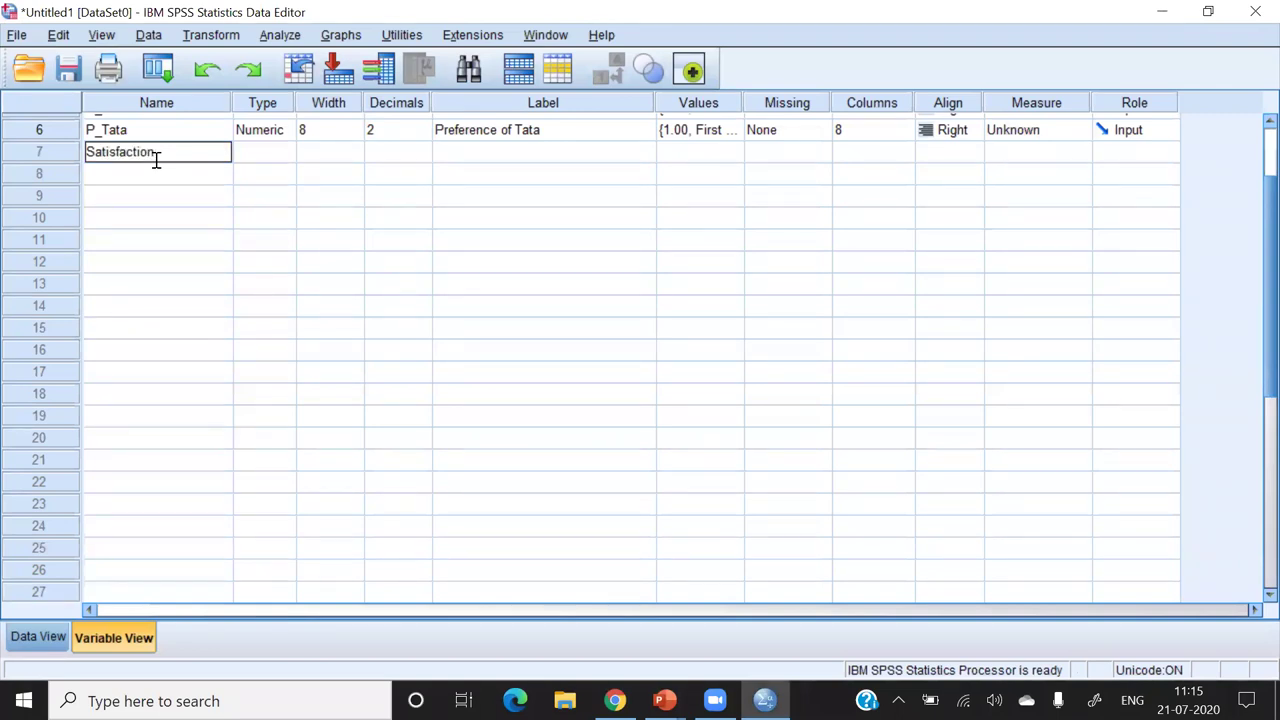
left_click(157, 167)
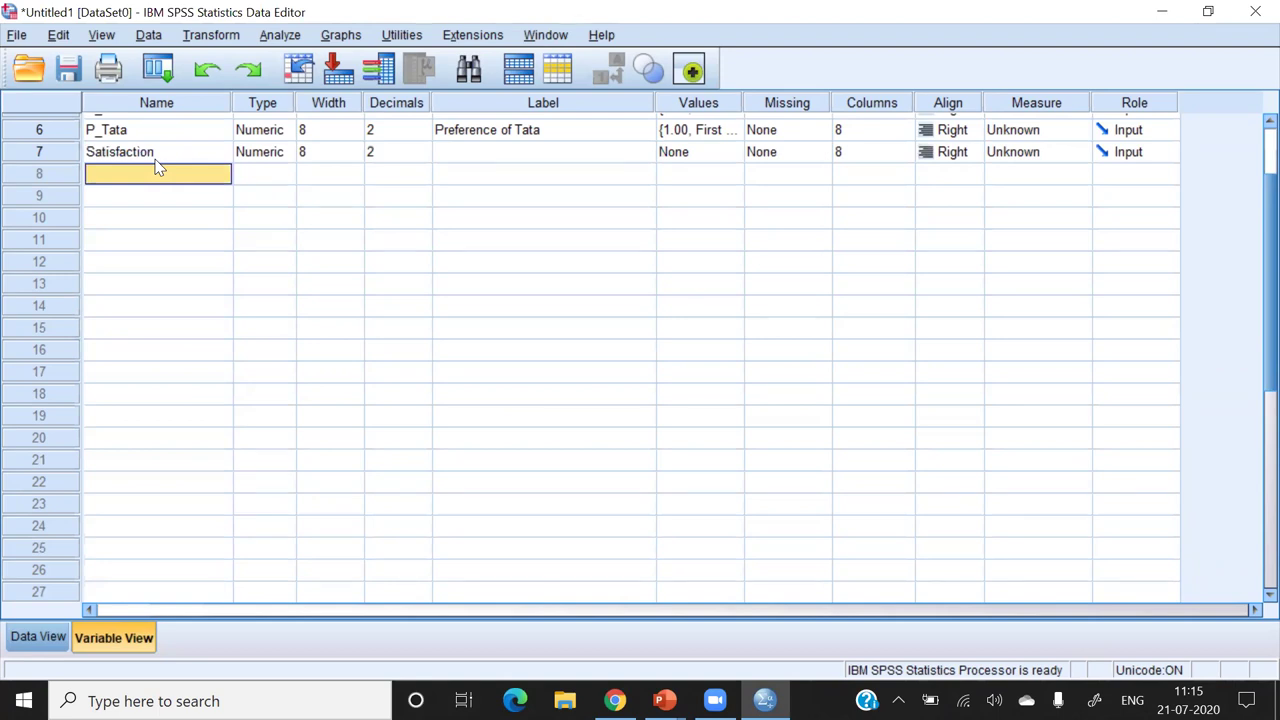
type("Quality")
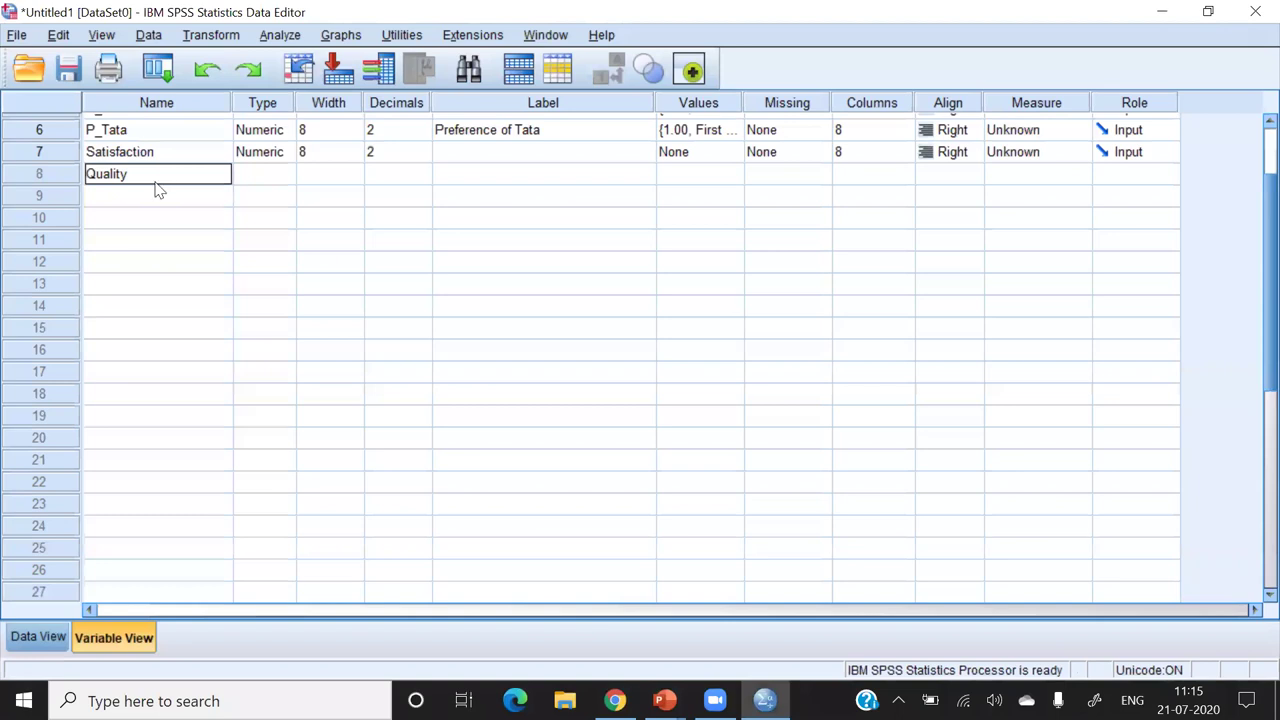
left_click(262, 245)
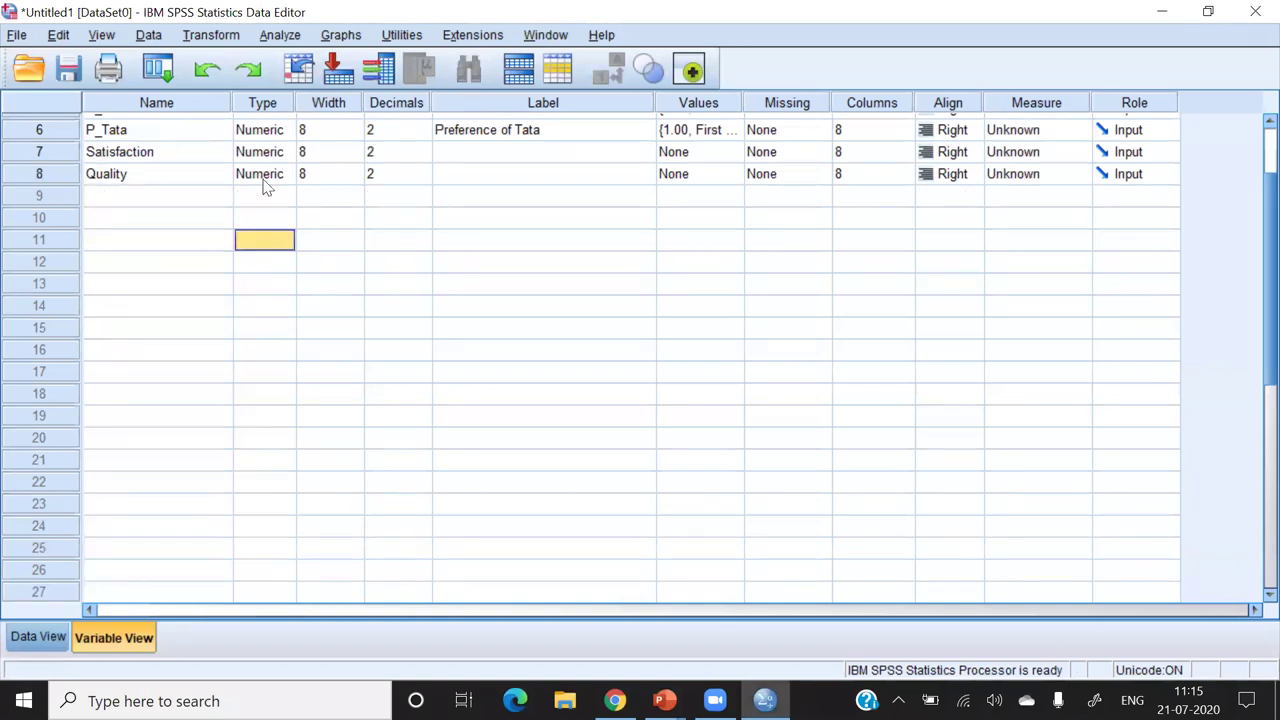
- Label the Satisfaction variable "Satisfaction of the customer" and the Quality variable "Perceived Qiuality"
left_click(478, 155)
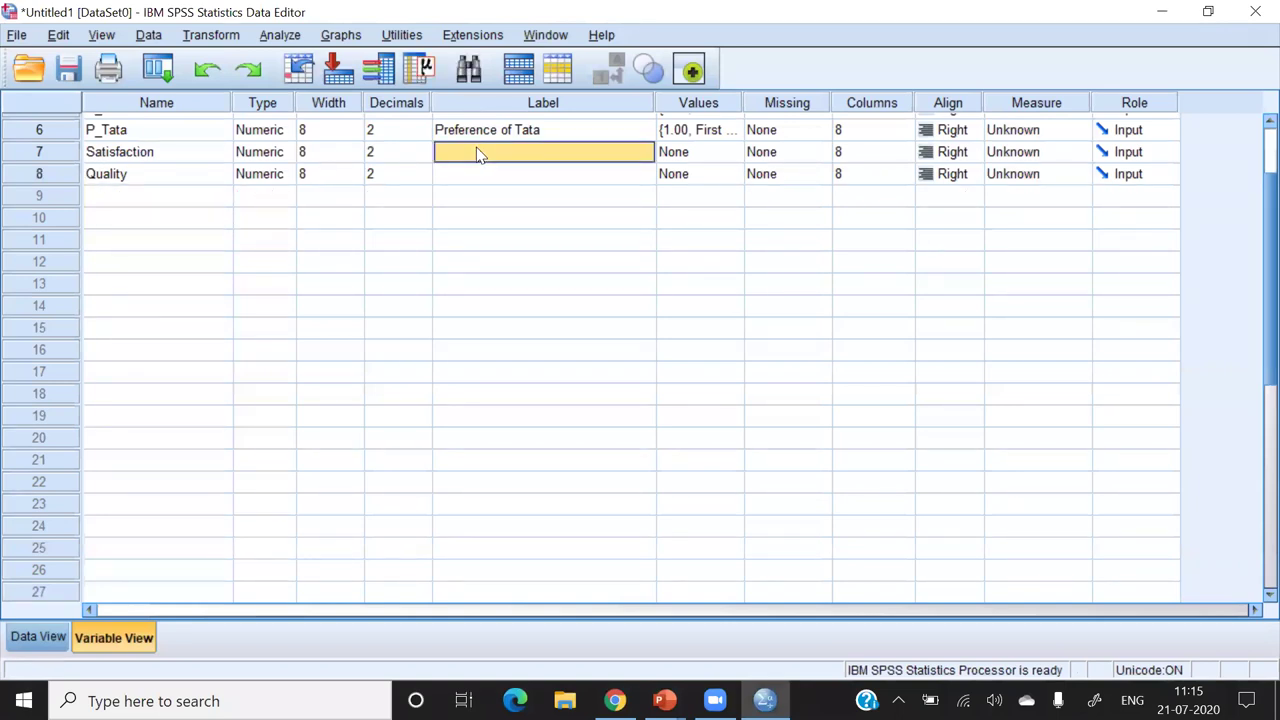
type("Satisfaction of")
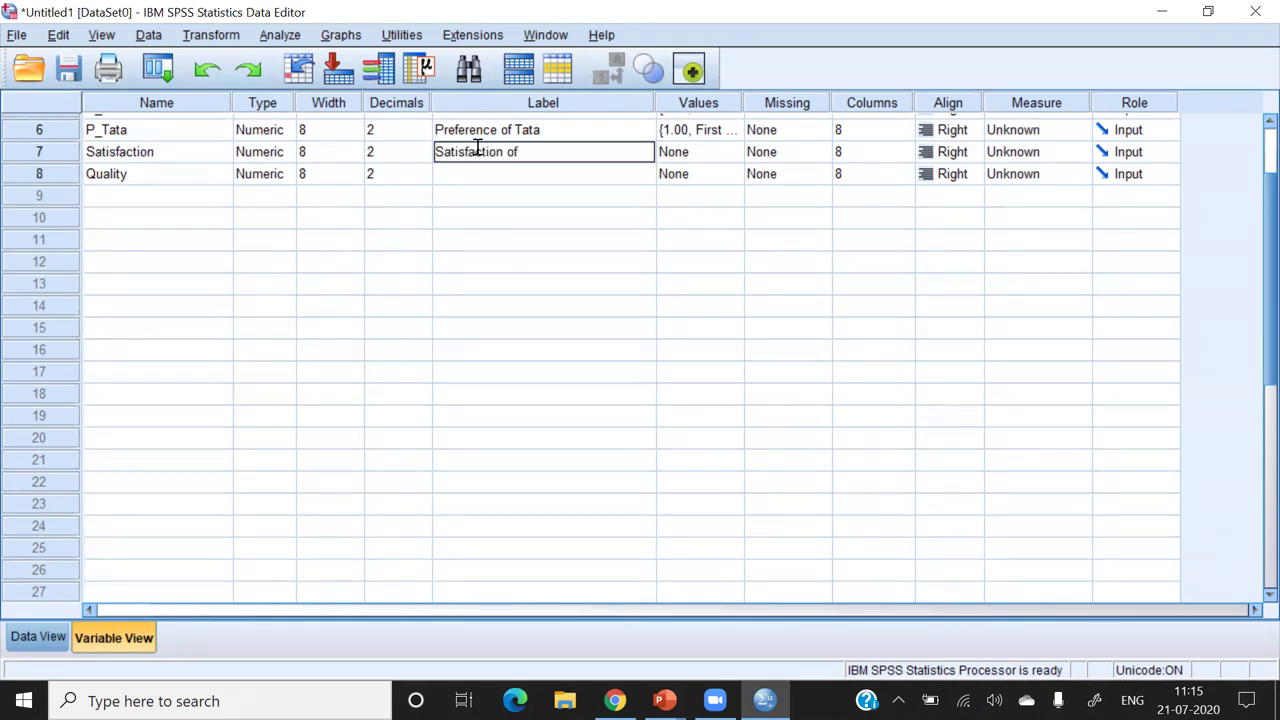
type(" the customer")
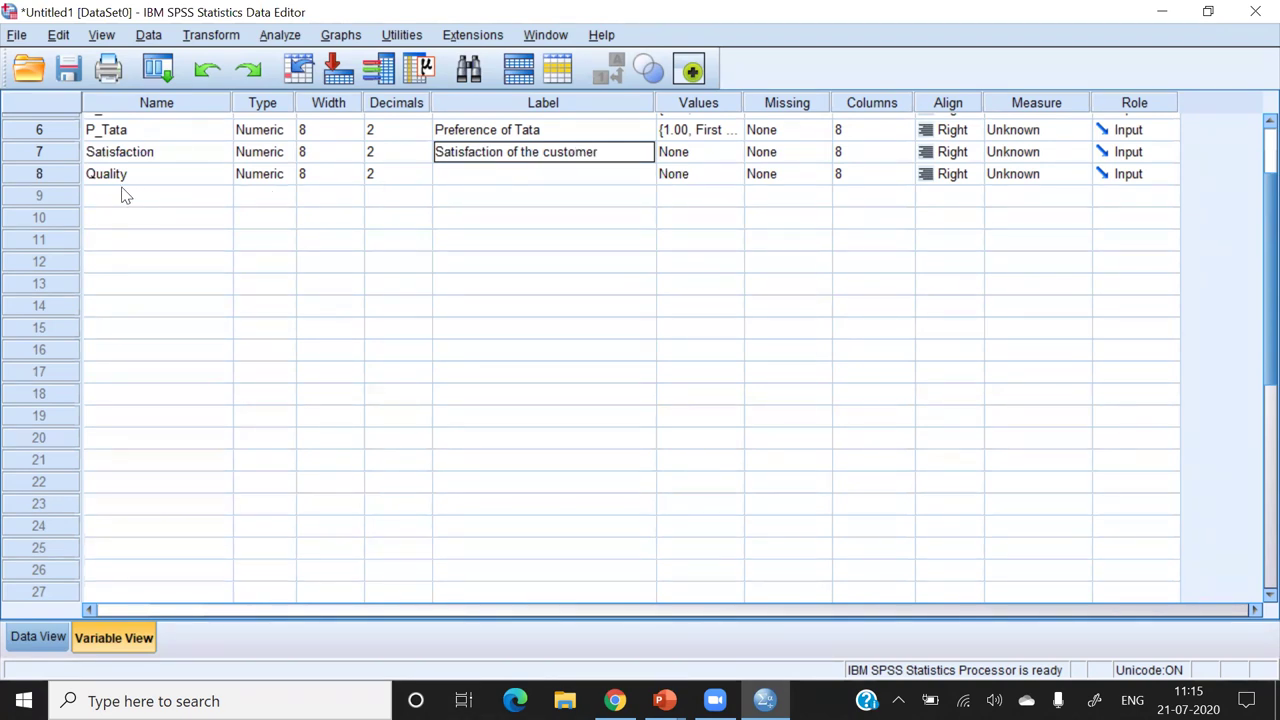
key("Return")
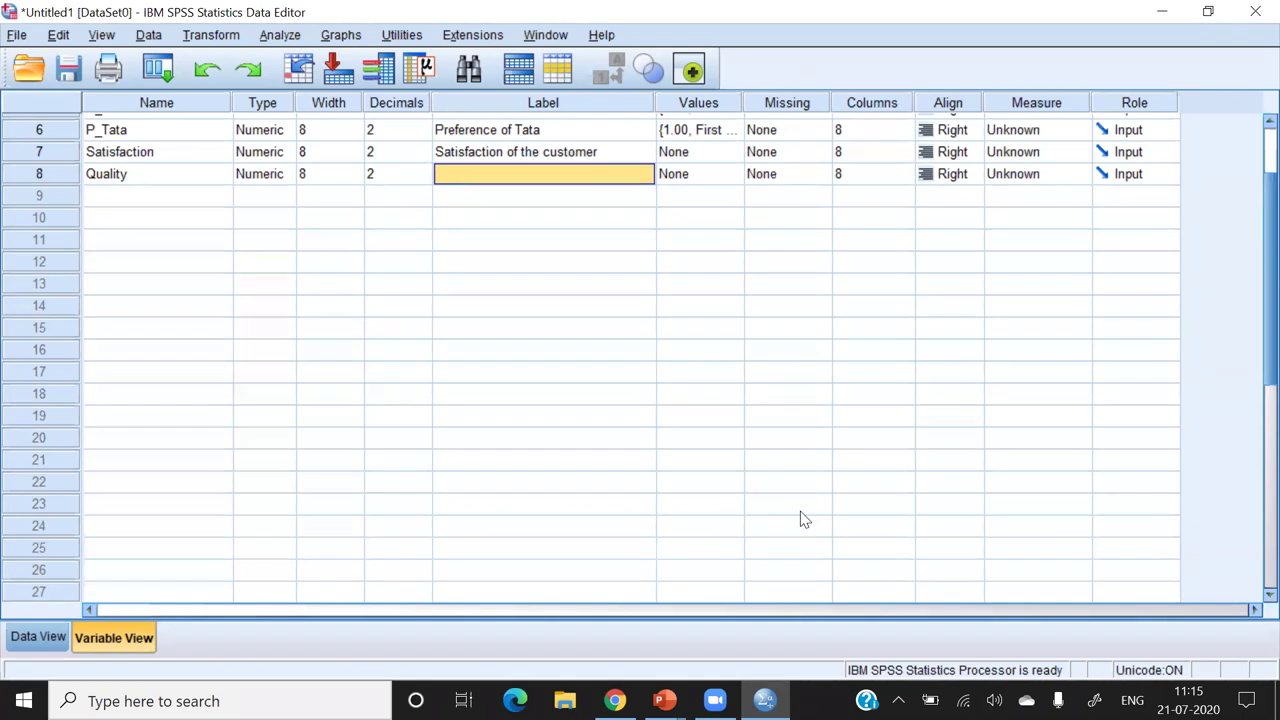
type("Perceived Q")
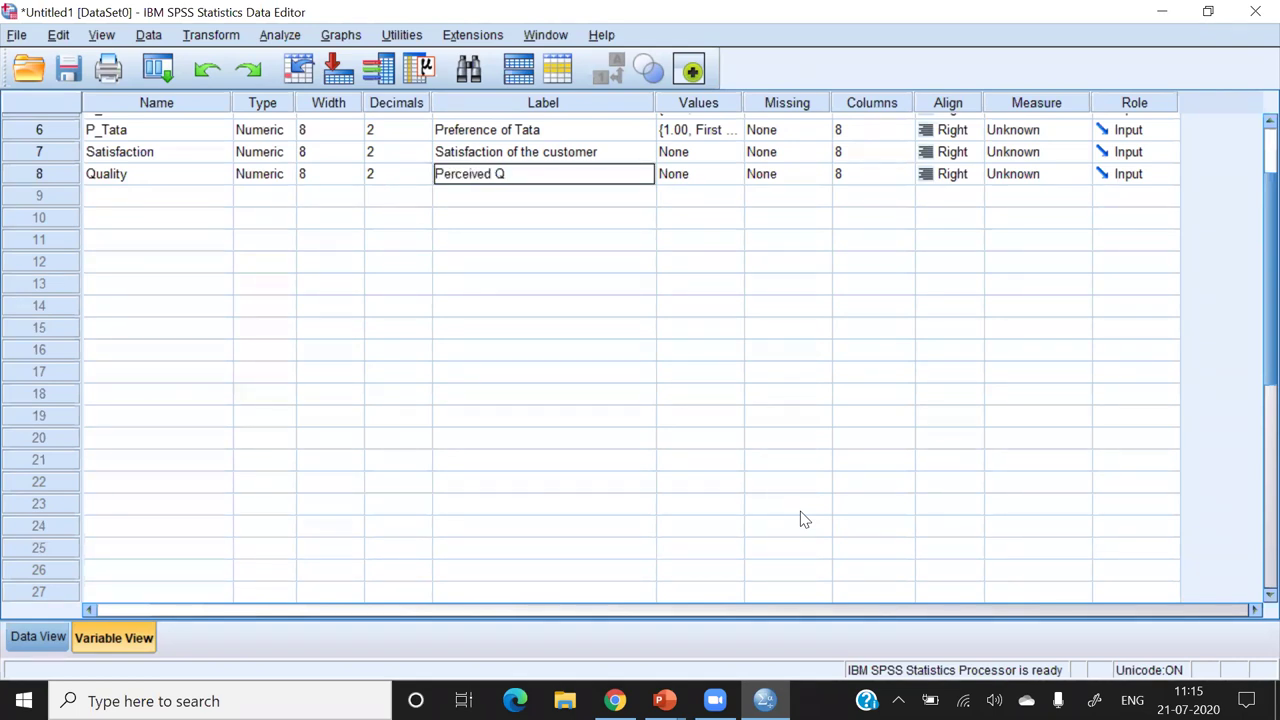
type("iuality")
left_click(771, 337)
- Open the value labels of the Satisfaction variable and add 1 = "Highly Dissatisfied"
double_click(728, 162)
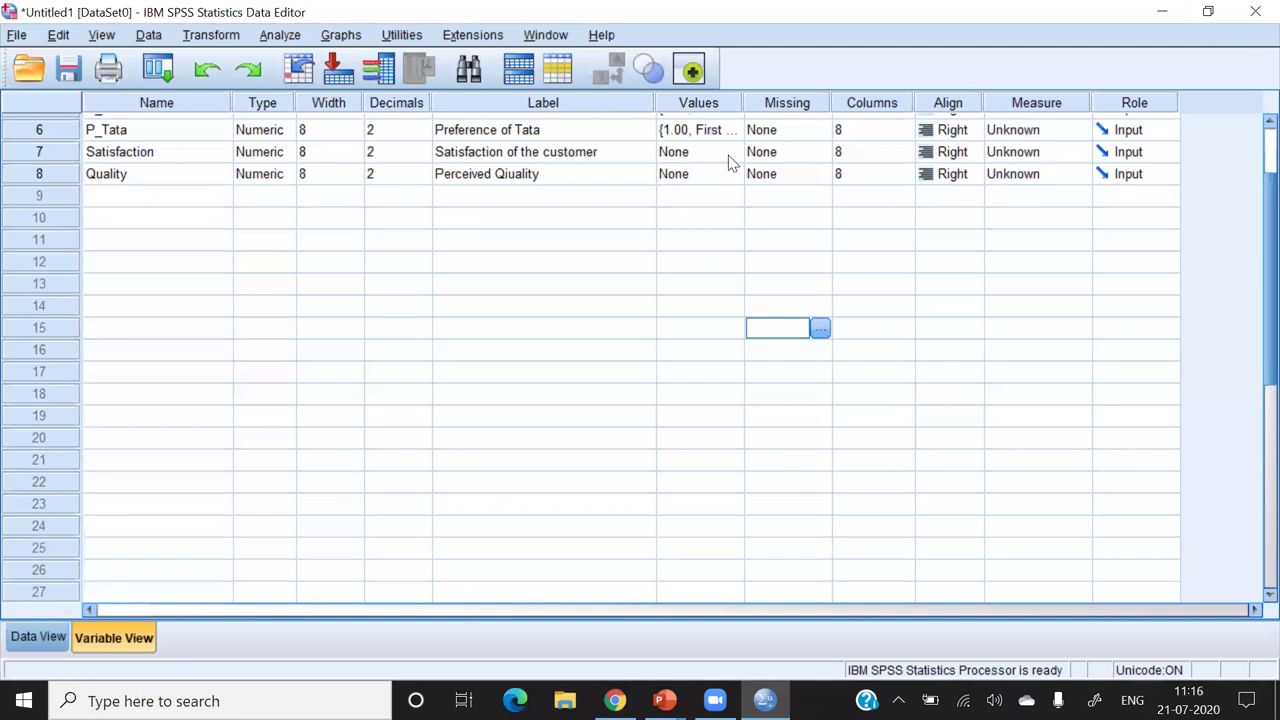
type("1")
left_click(491, 293)
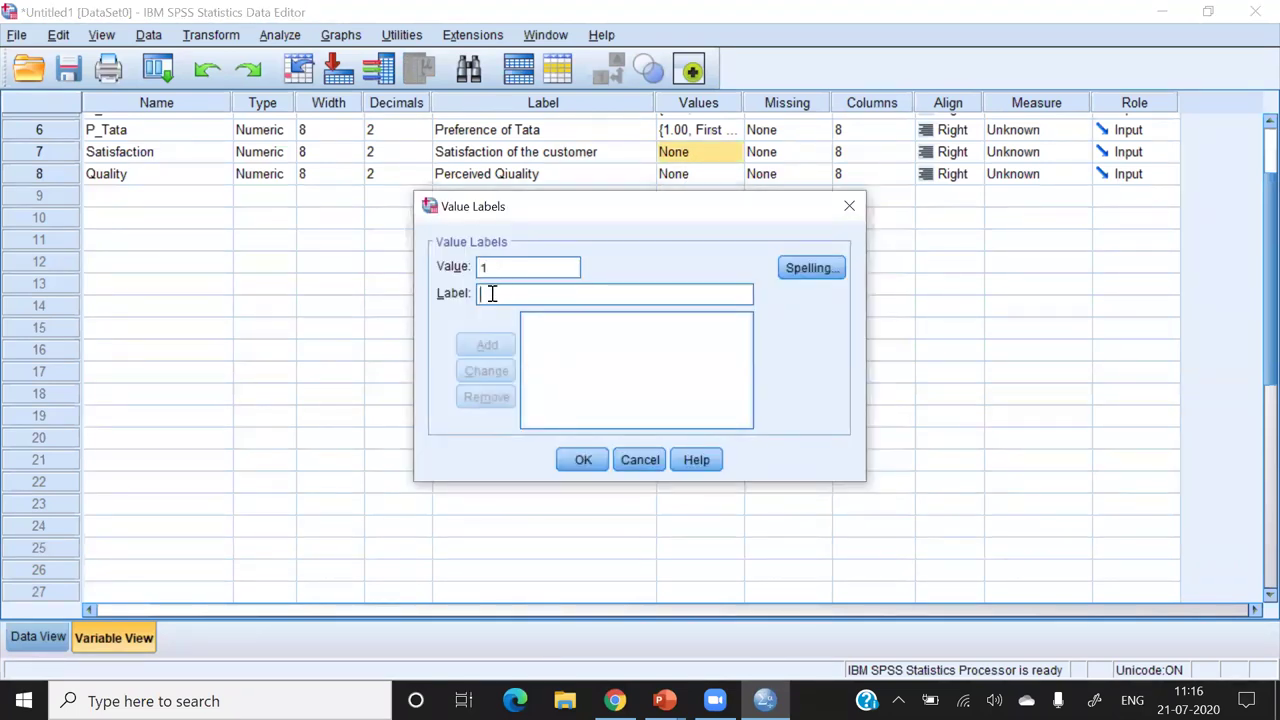
type("H")
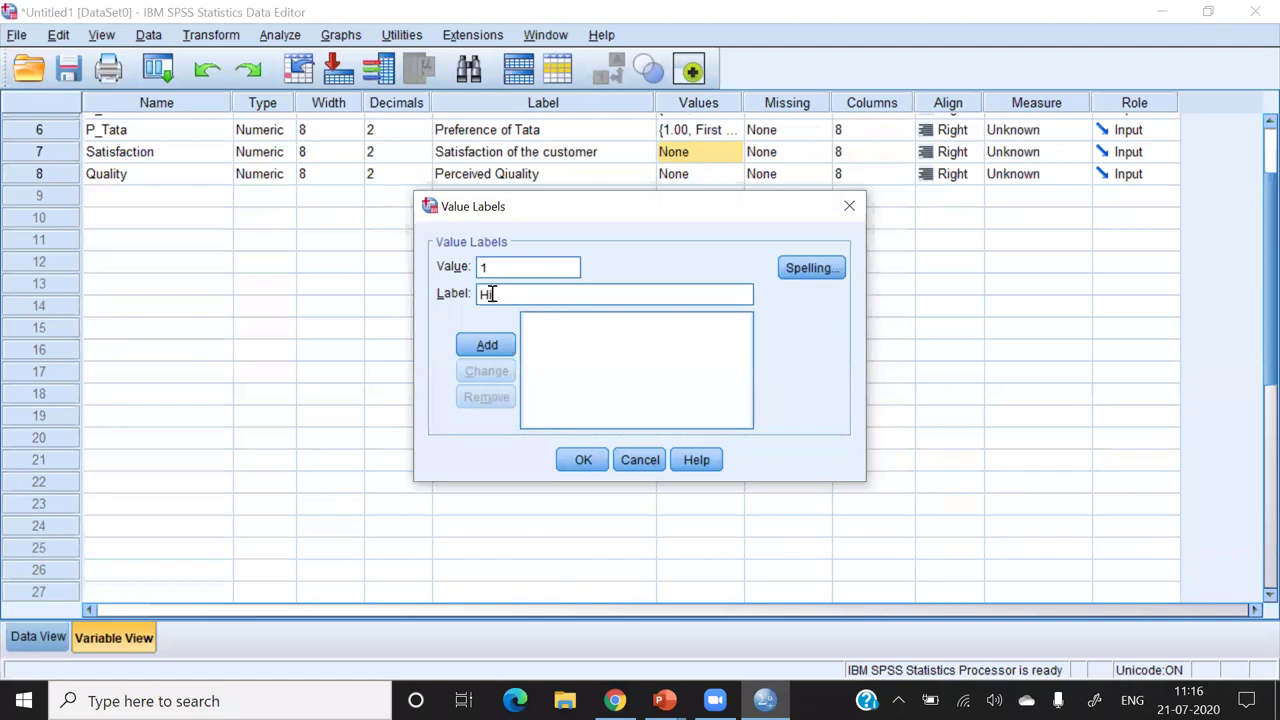
type("ighly Dissatisfied")
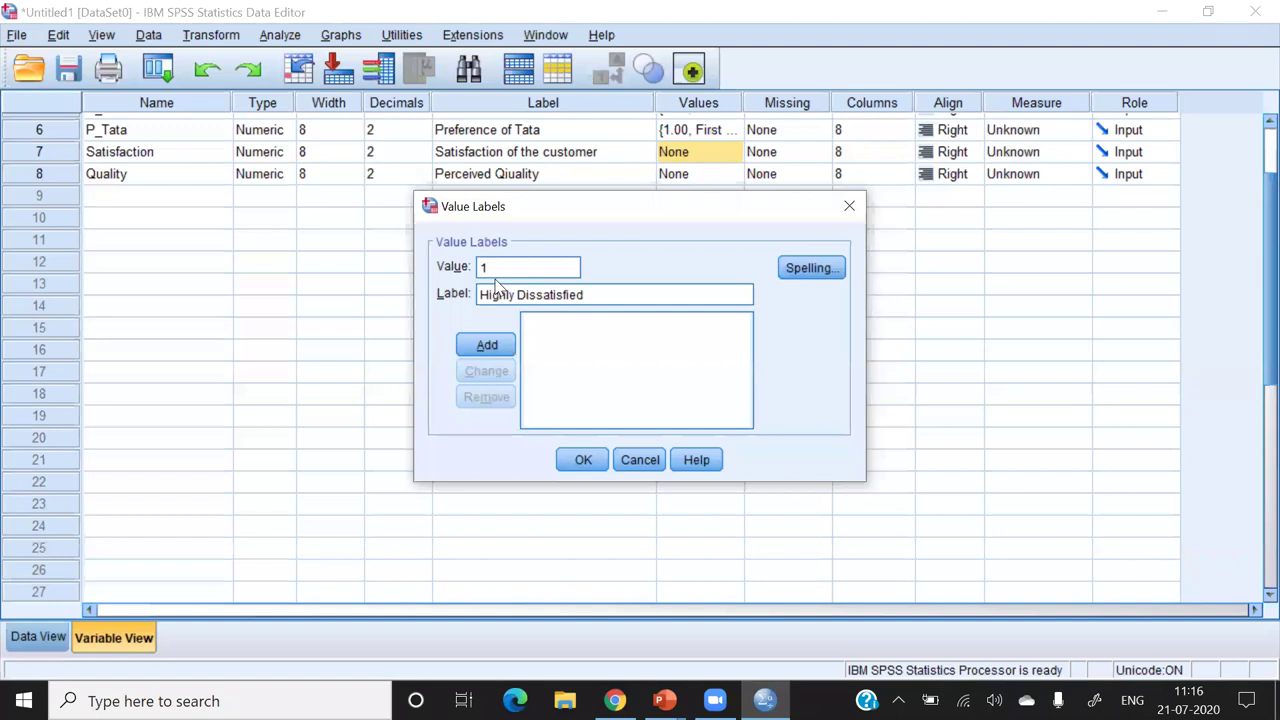
key("alt+a")
- Add the value label 2 = "Dissatisfied" for the Satisfaction variable
type("2")
left_click(491, 300)
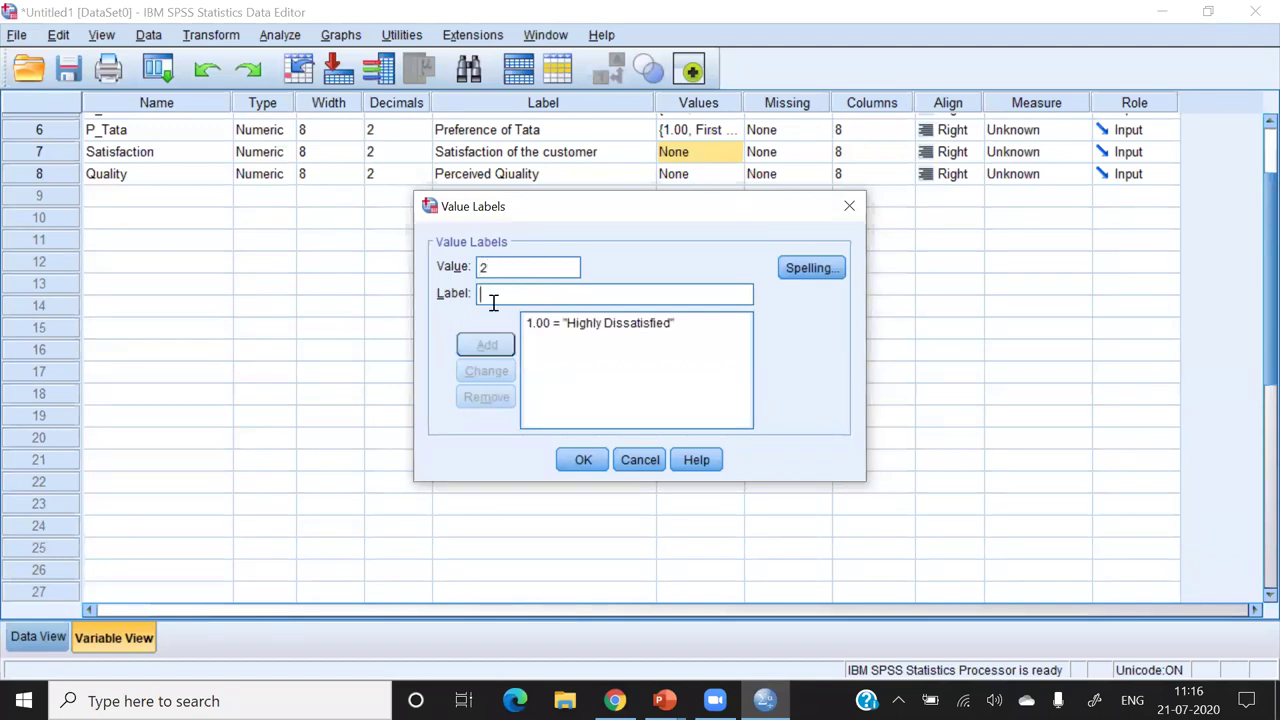
type("Dissat")
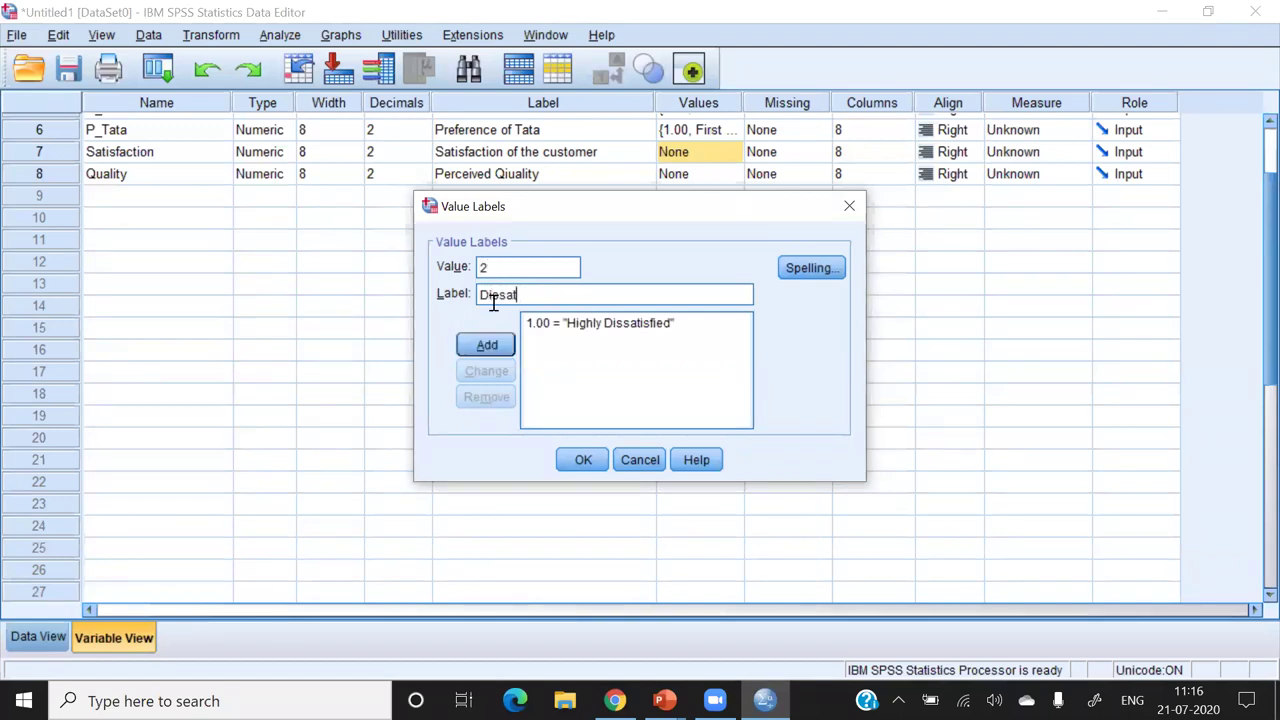
type("isfied")
key("Return")
- Add the value label 3 = "Neither disatisfied nor satisfied" for the Satisfaction variable
type("3")
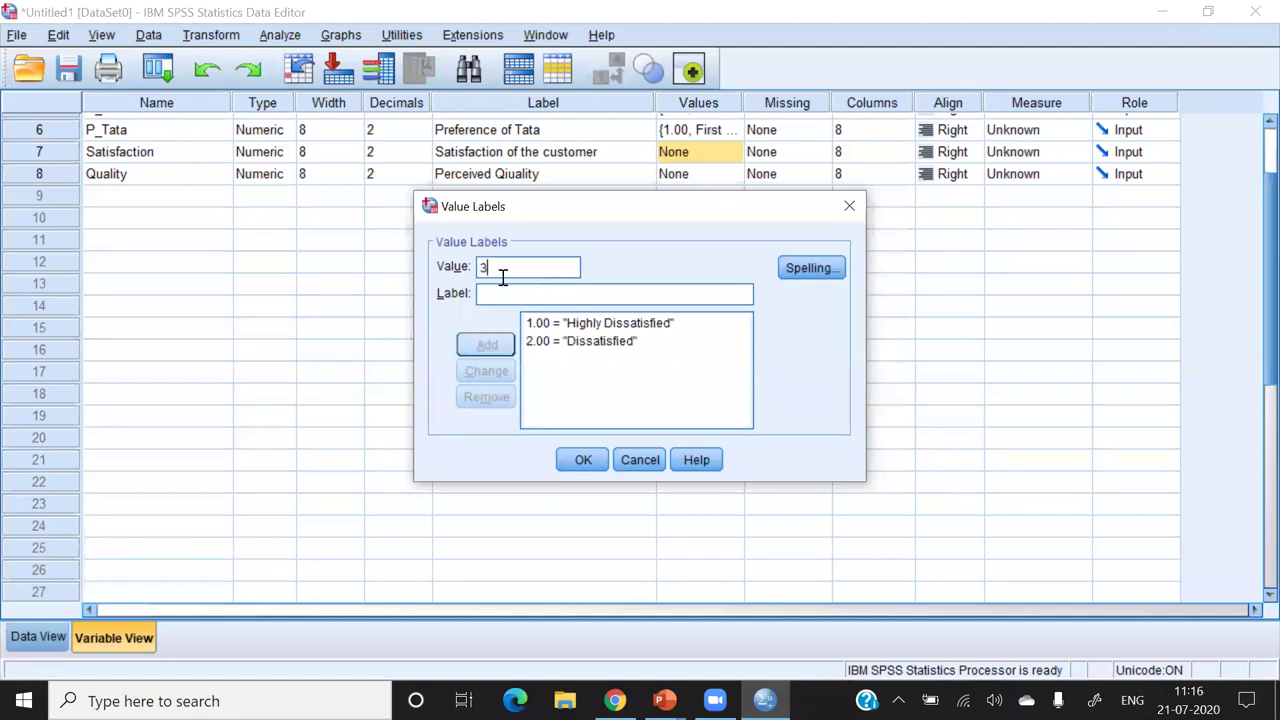
left_click(498, 296)
type("N")
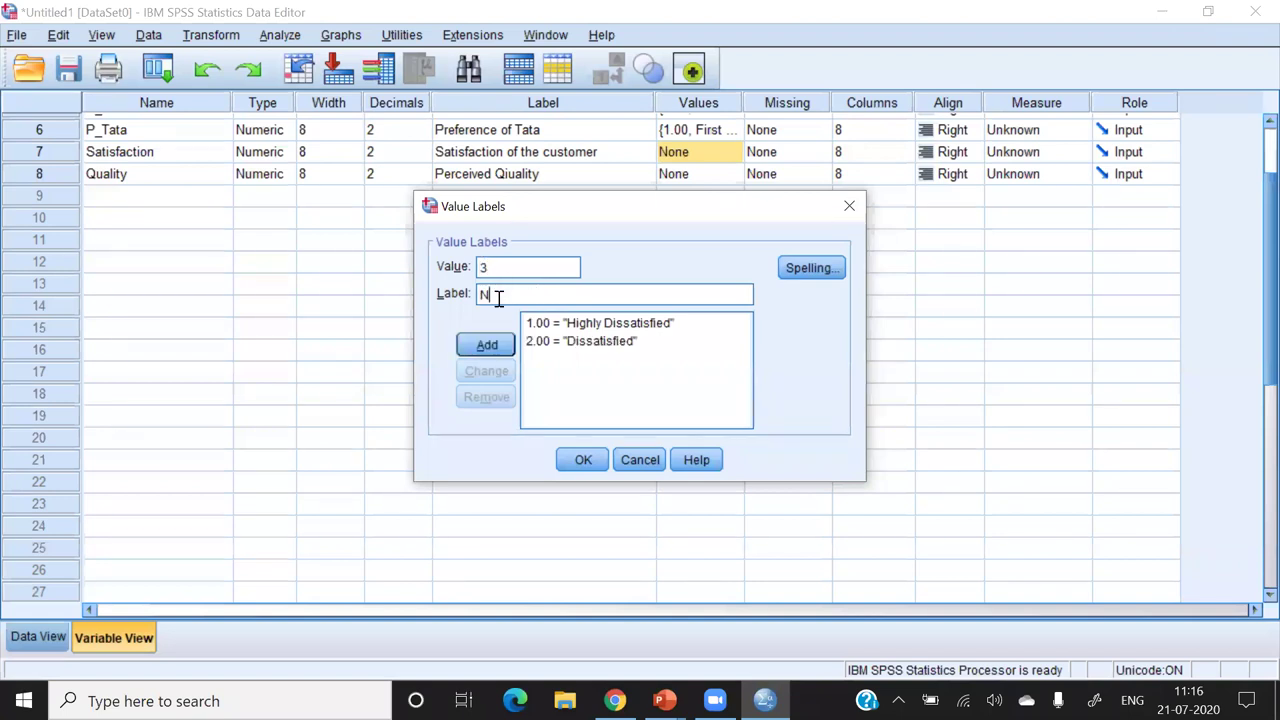
type("eu")
key("BackSpace")
key("BackSpace")
key("BackSpace")
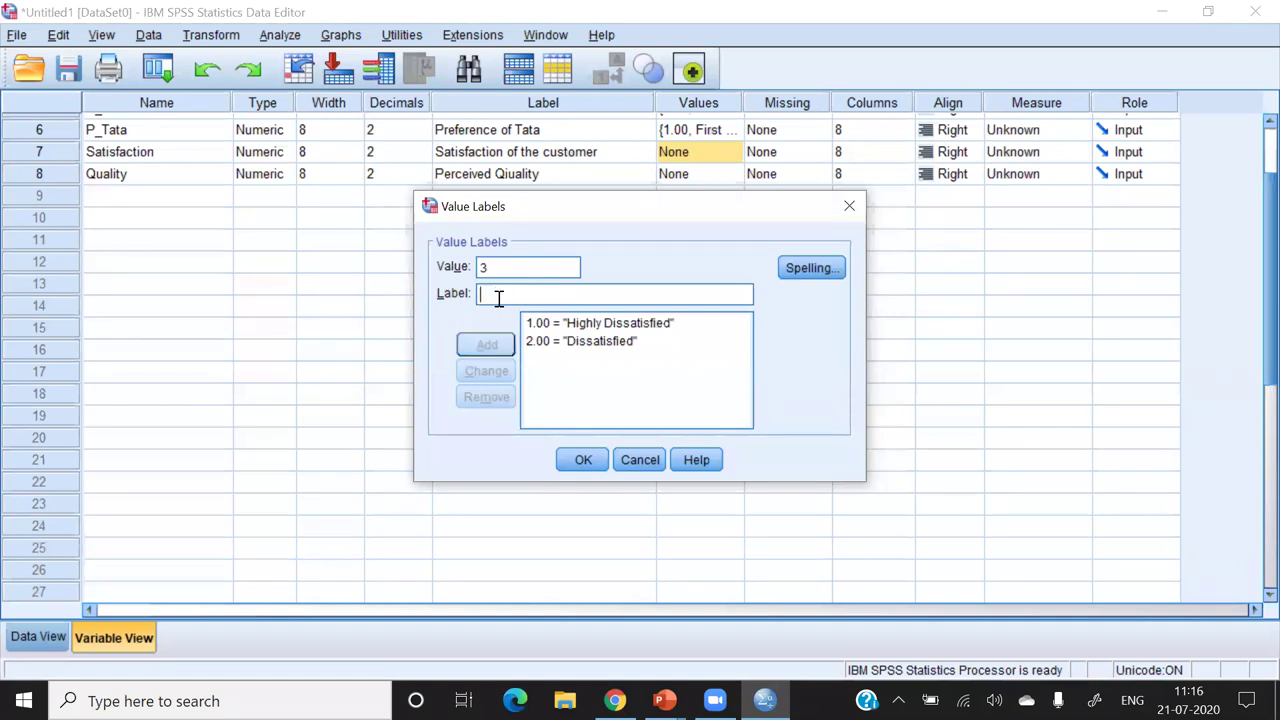
type("Neither Sa")
key("BackSpace")
key("BackSpace")
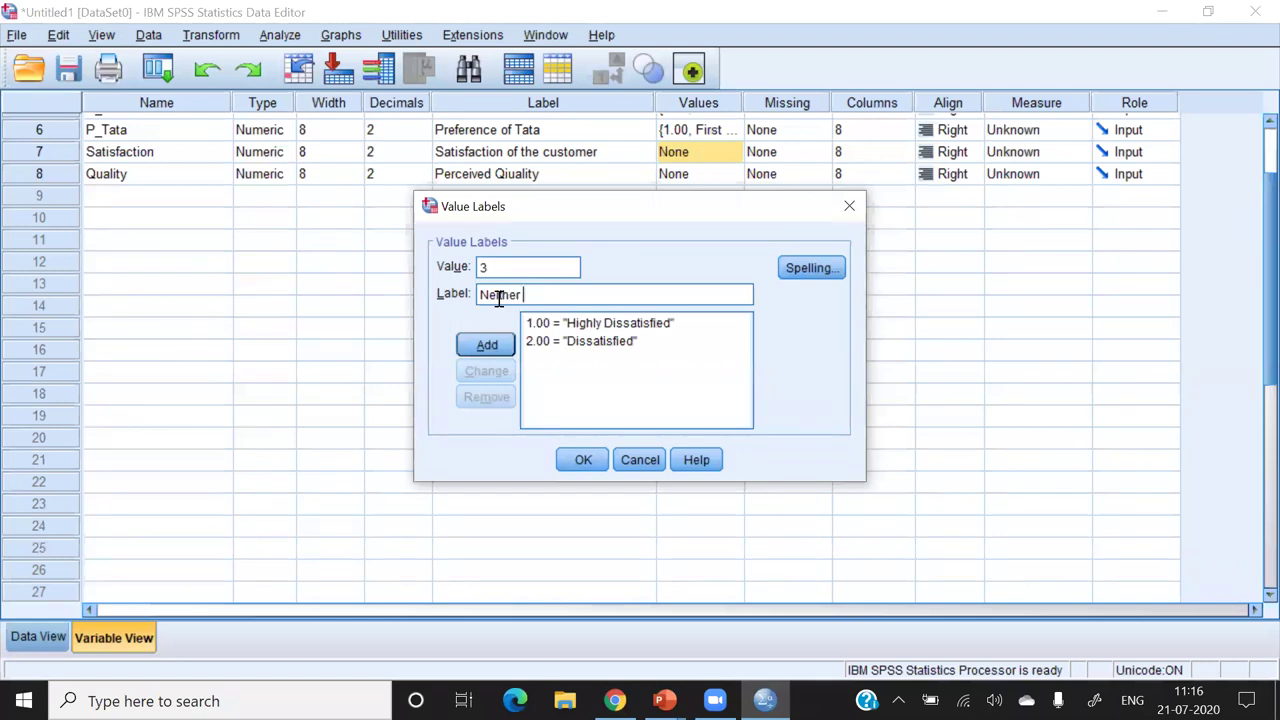
type("disatisfied nor sa")
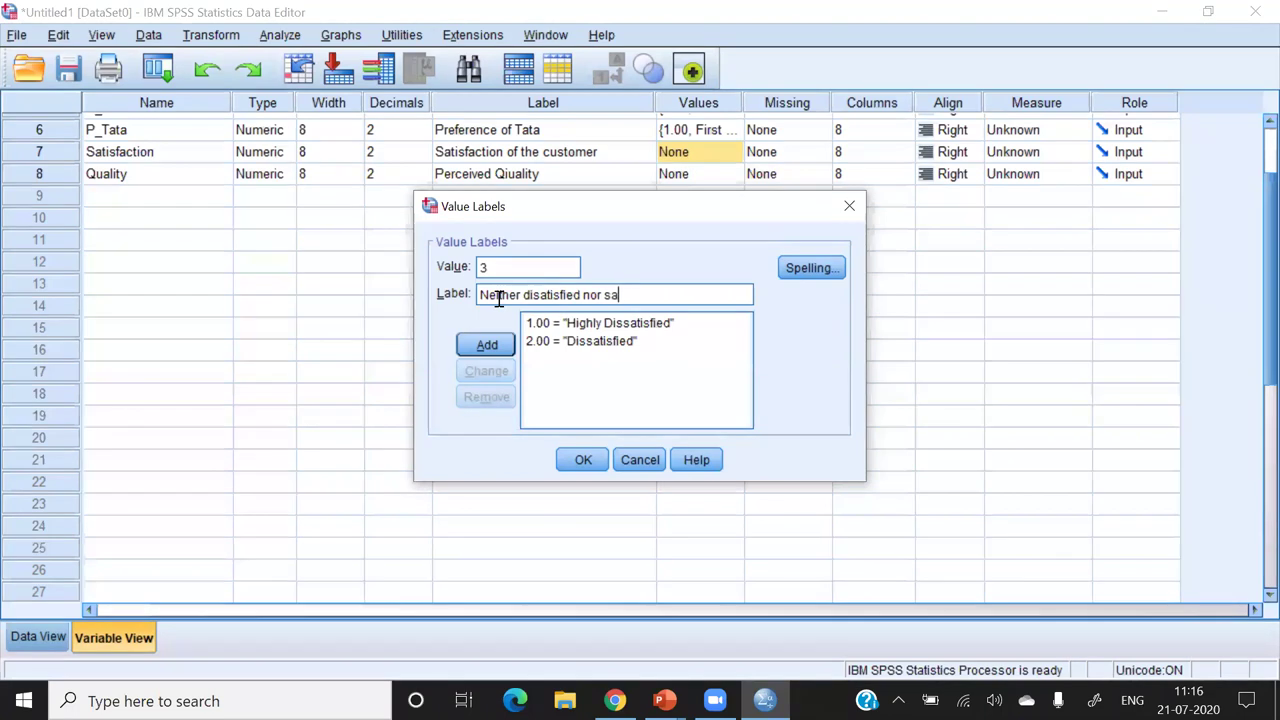
type("tisfied")
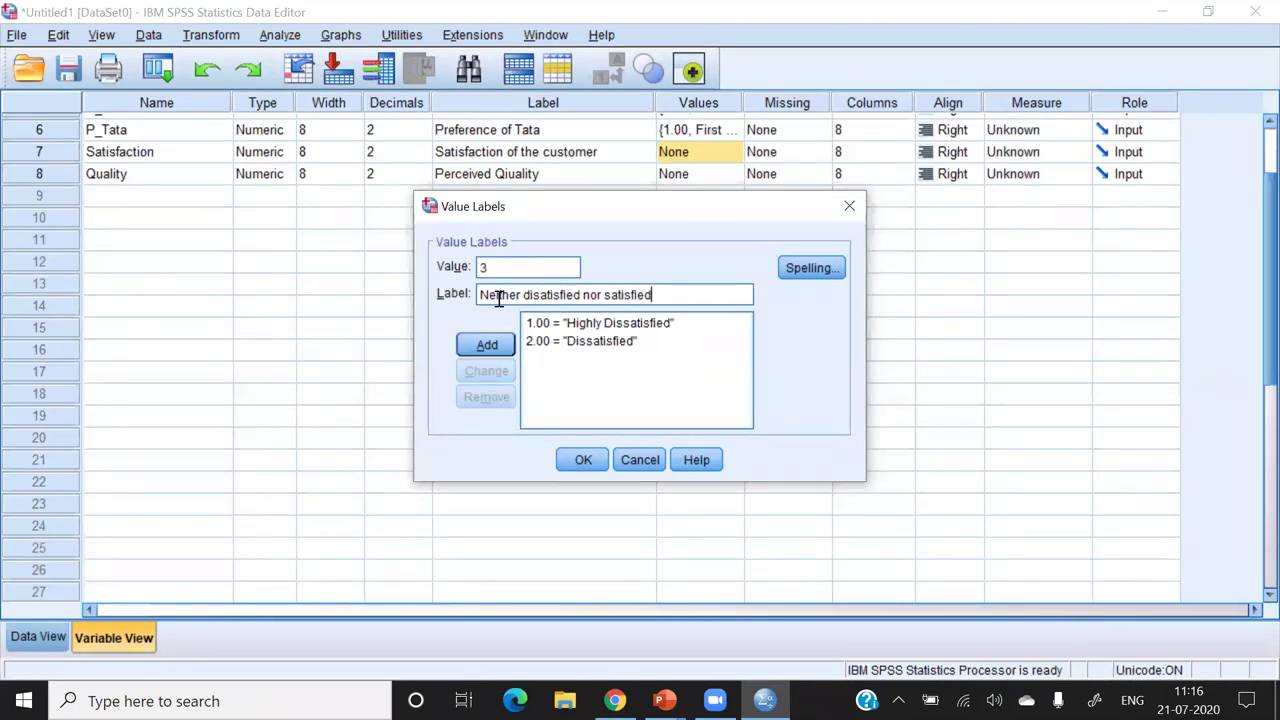
key("Return")
- Add the value label 4 = "Satisfied" for the Satisfaction variable
type("4")
left_click(505, 294)
type("Sa")
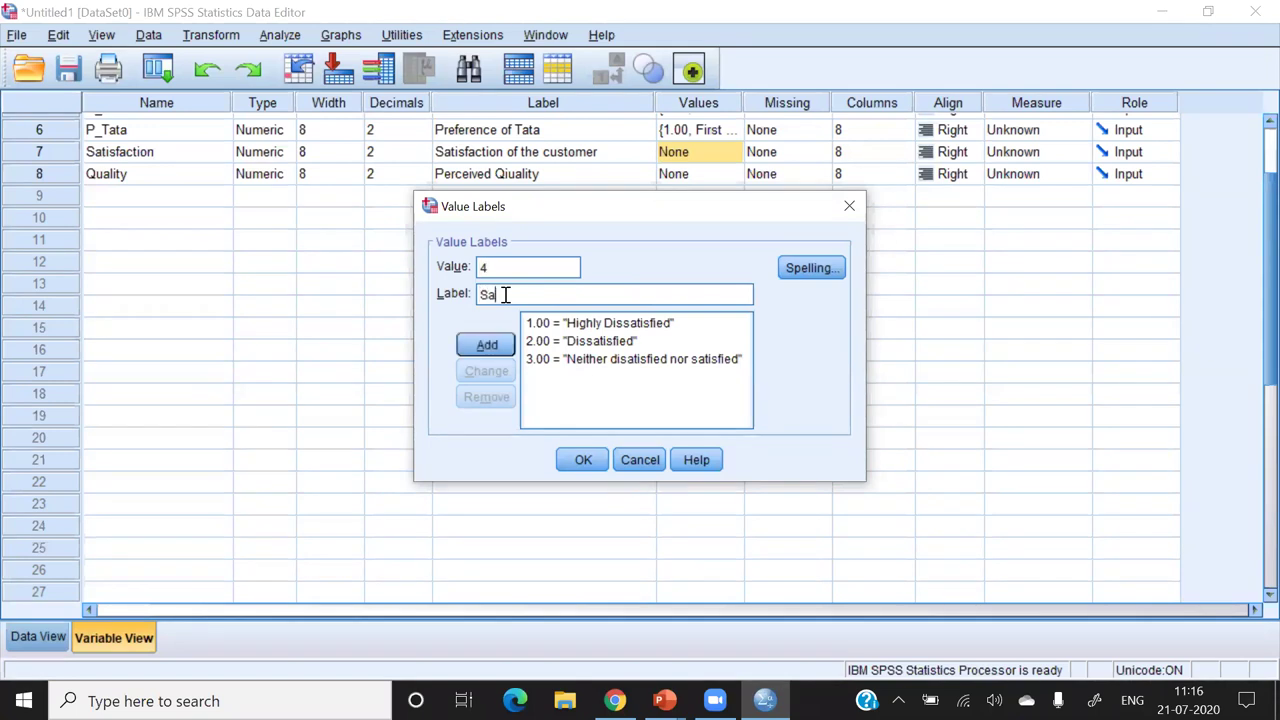
type("tisfied")
left_click(497, 337)
- Add the value label 5 = "Highly Satisfied" for the Satisfaction variable
type("5")
left_click(497, 293)
type("Hi")
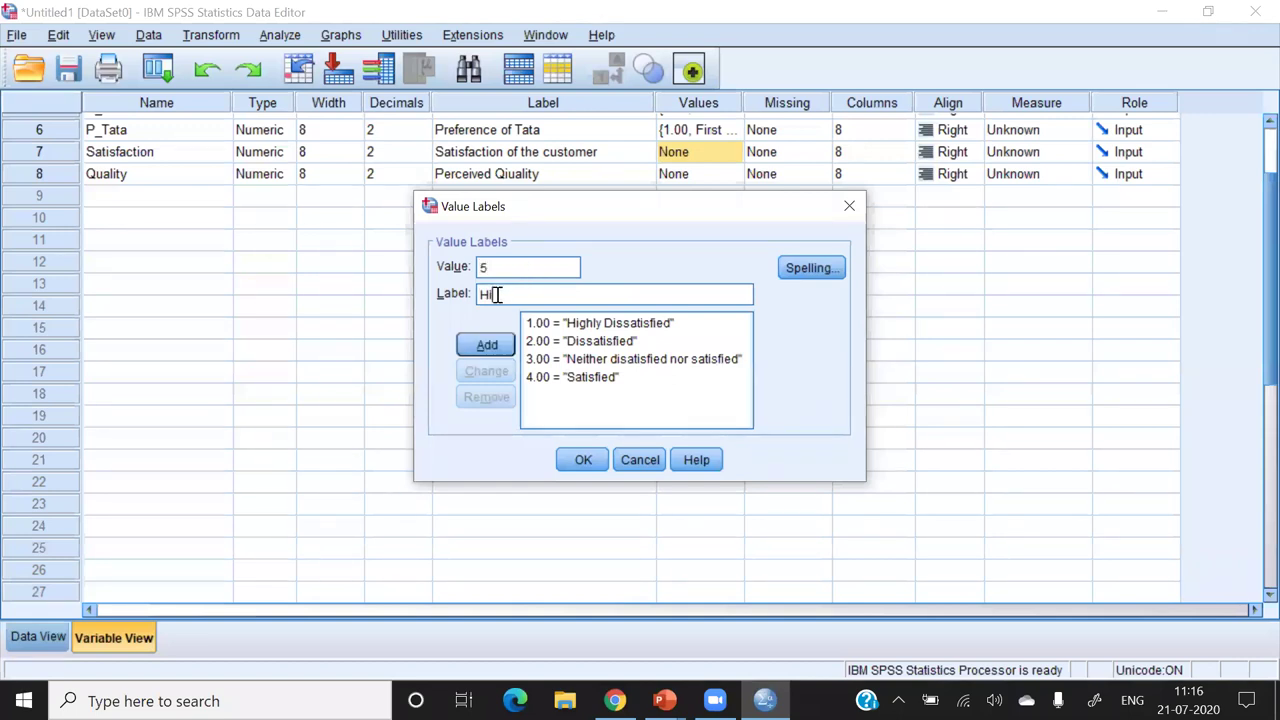
type("ghly Satisfied")
left_click(492, 344)
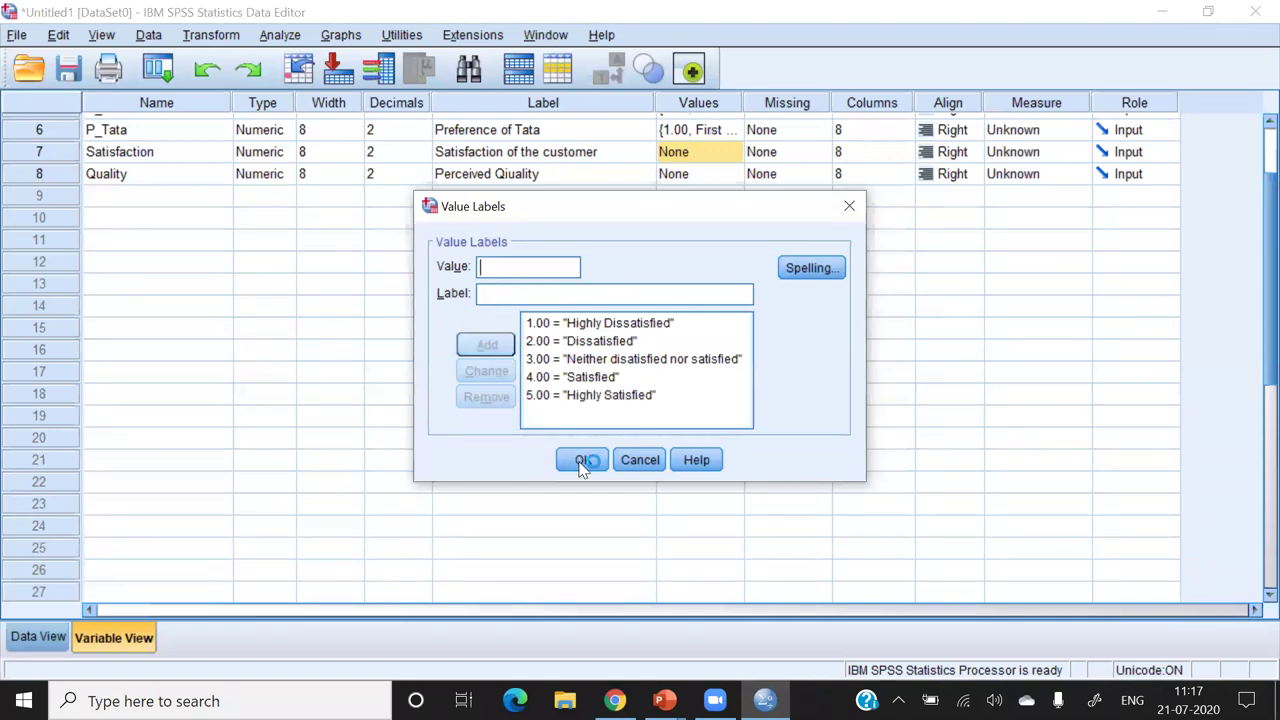
- Confirm the Satisfaction value labels and add the value label 1 = "Extremely Poor" for the Quality variable
key("Return")
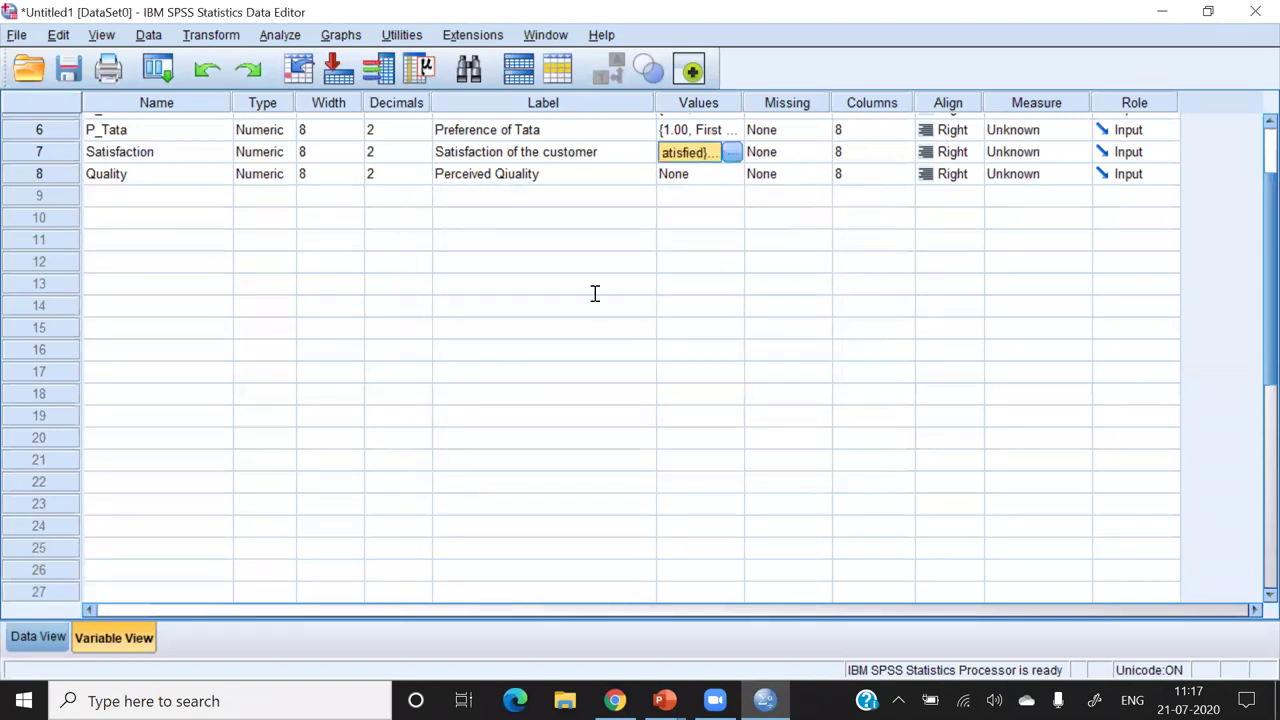
key("Down")
left_click(732, 174)
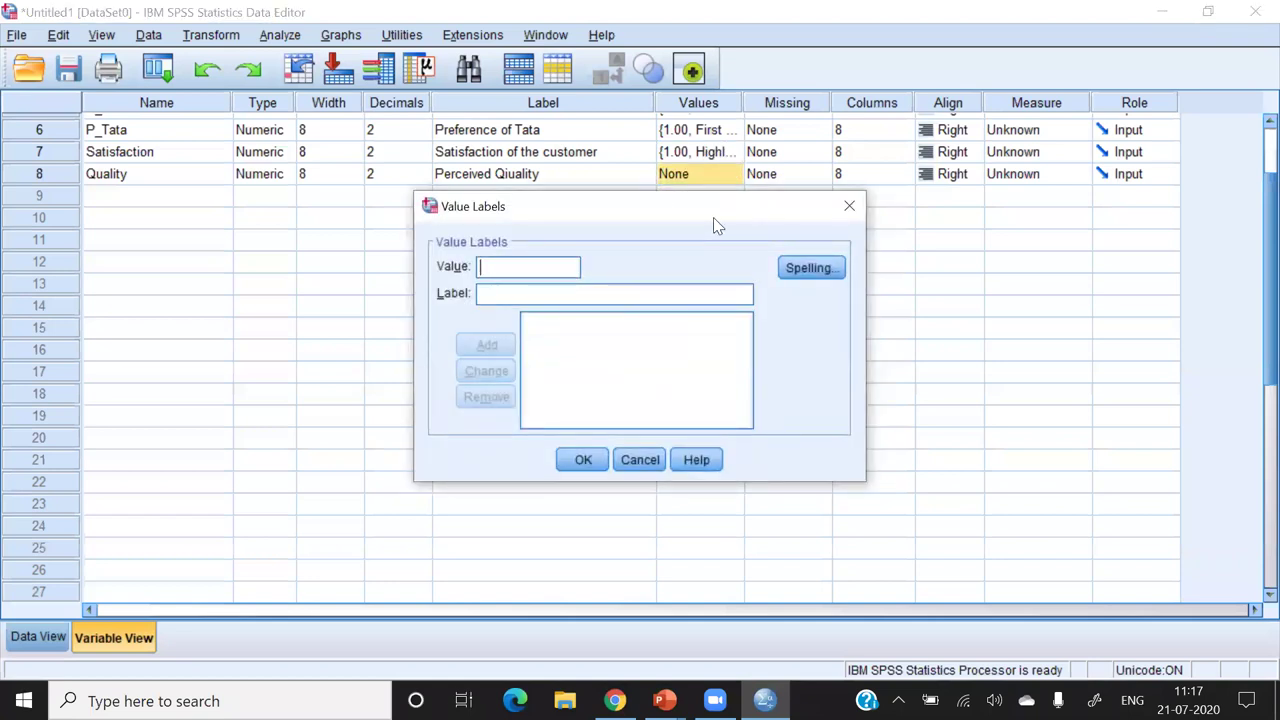
type("1")
left_click(510, 297)
type("P")
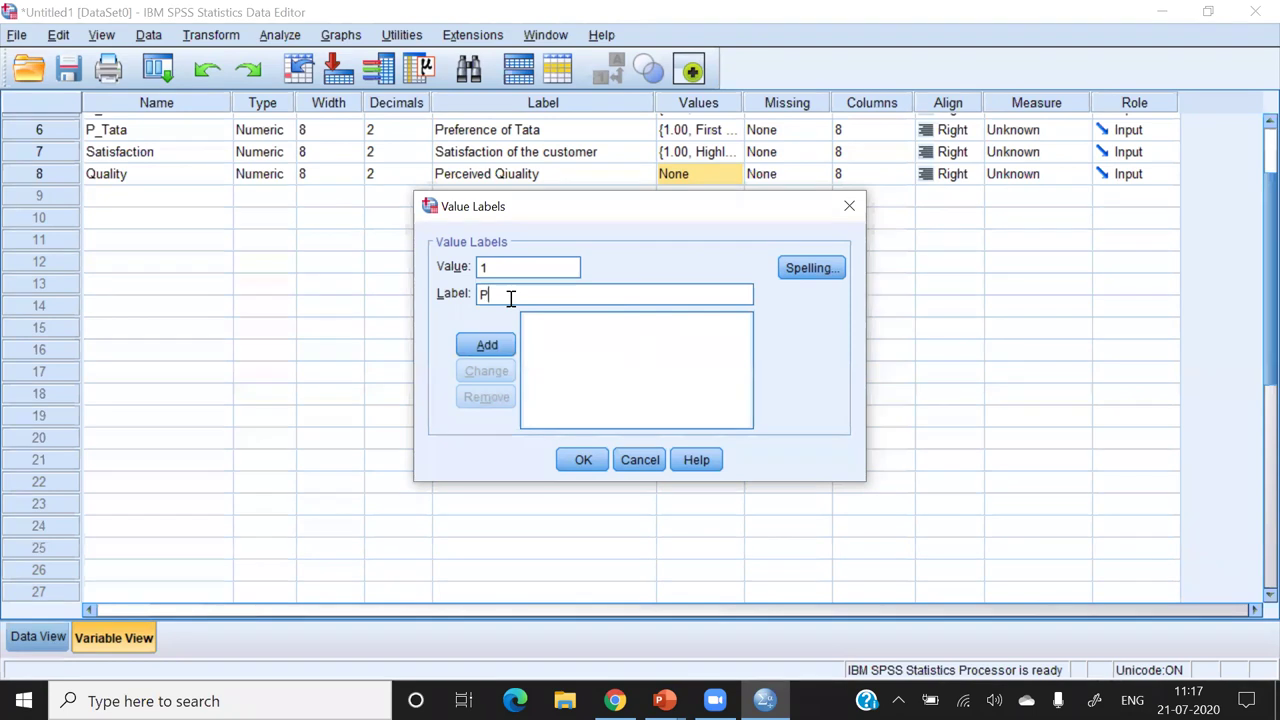
key("BackSpace")
type("Extremely Poor")
left_click(497, 345)
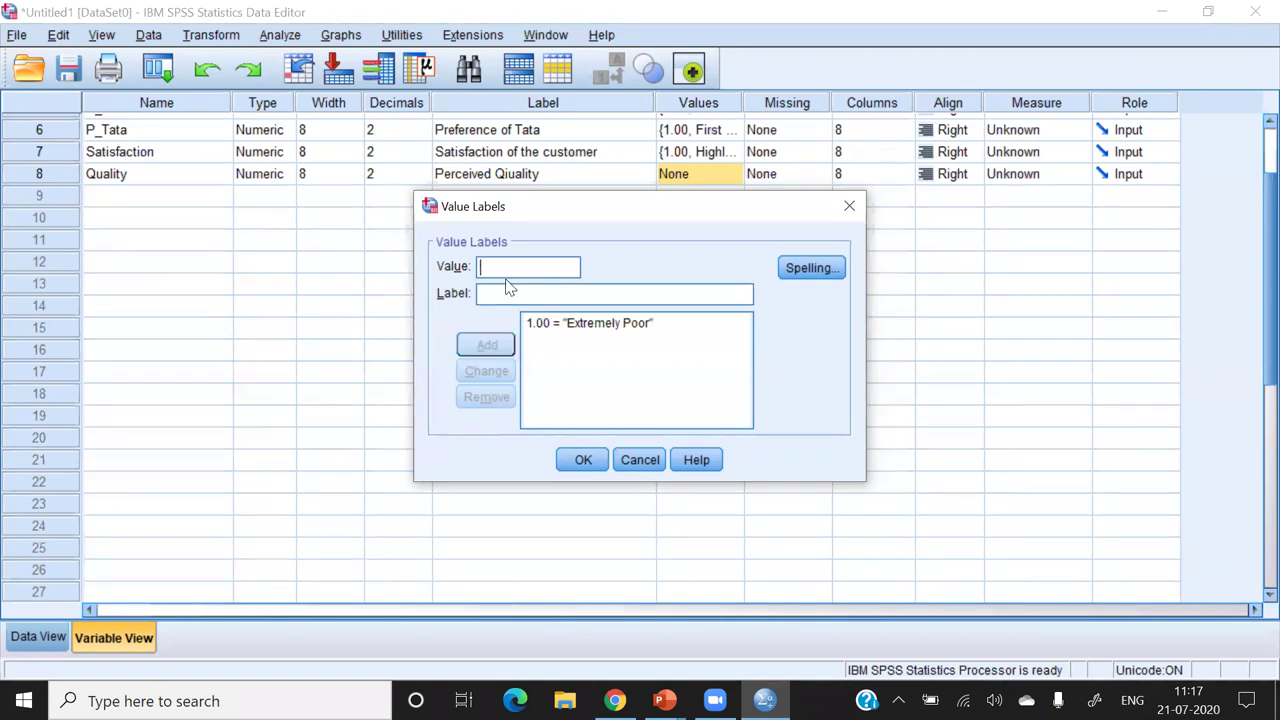
- Add the value labels 2 = "poor" and 3 = "ok" for the Quality variable
type("2poor")
left_click(496, 340)
type("3")
left_click(496, 298)
type("o")
type("k")
left_click(490, 345)
- Add the value labels 4 = "Good" and 5 = "Extremely Good" for the Quality variable and accept the label set
type("4Good")
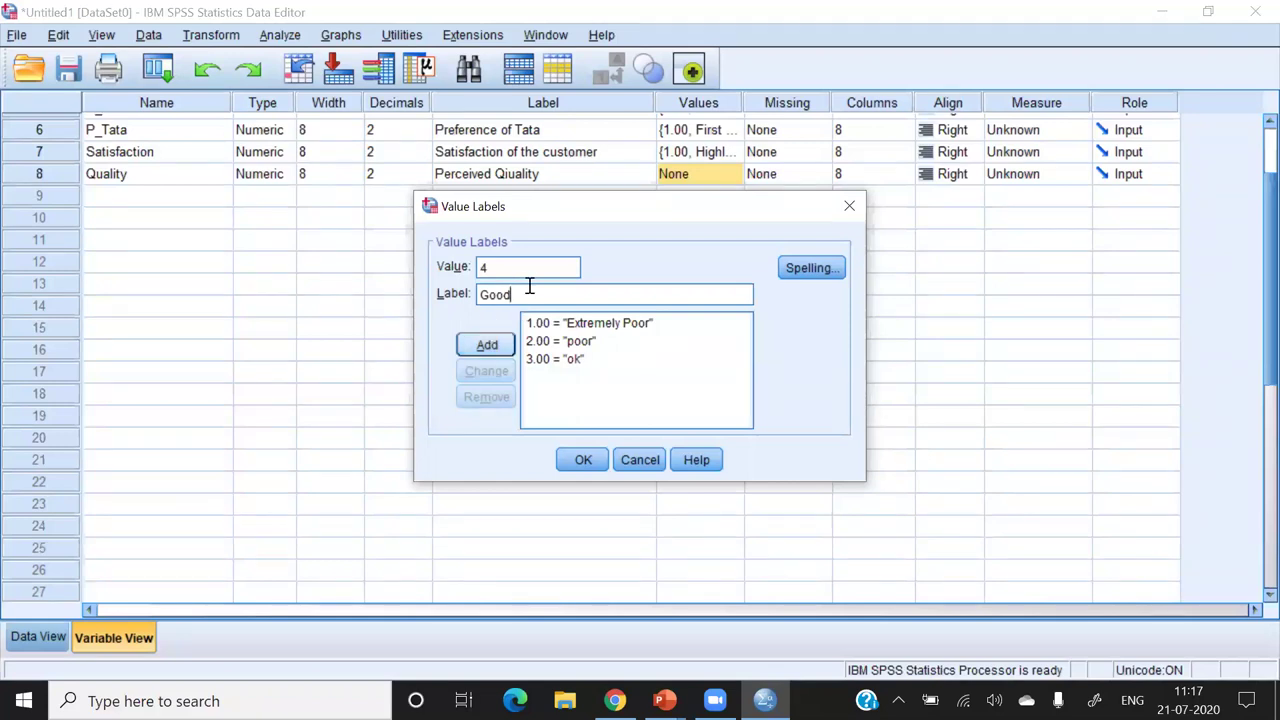
key("Return")
type("5")
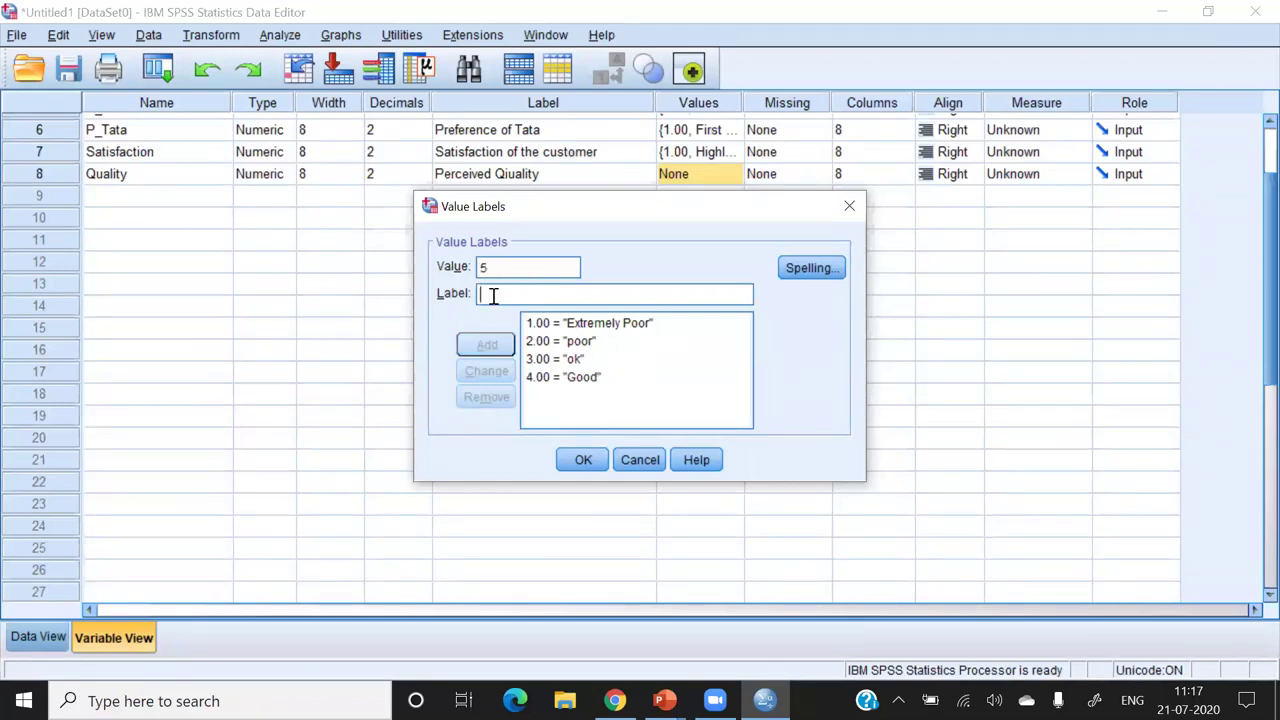
type("Extremel")
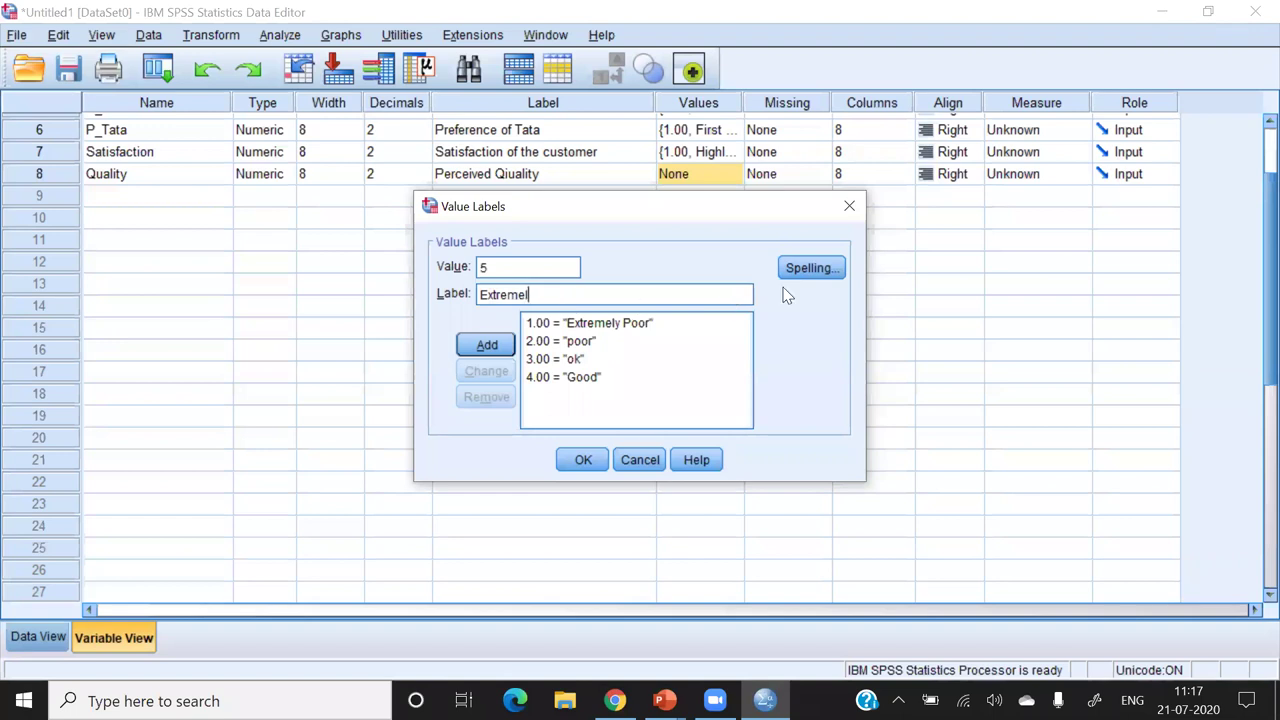
type("y Good")
left_click(486, 346)
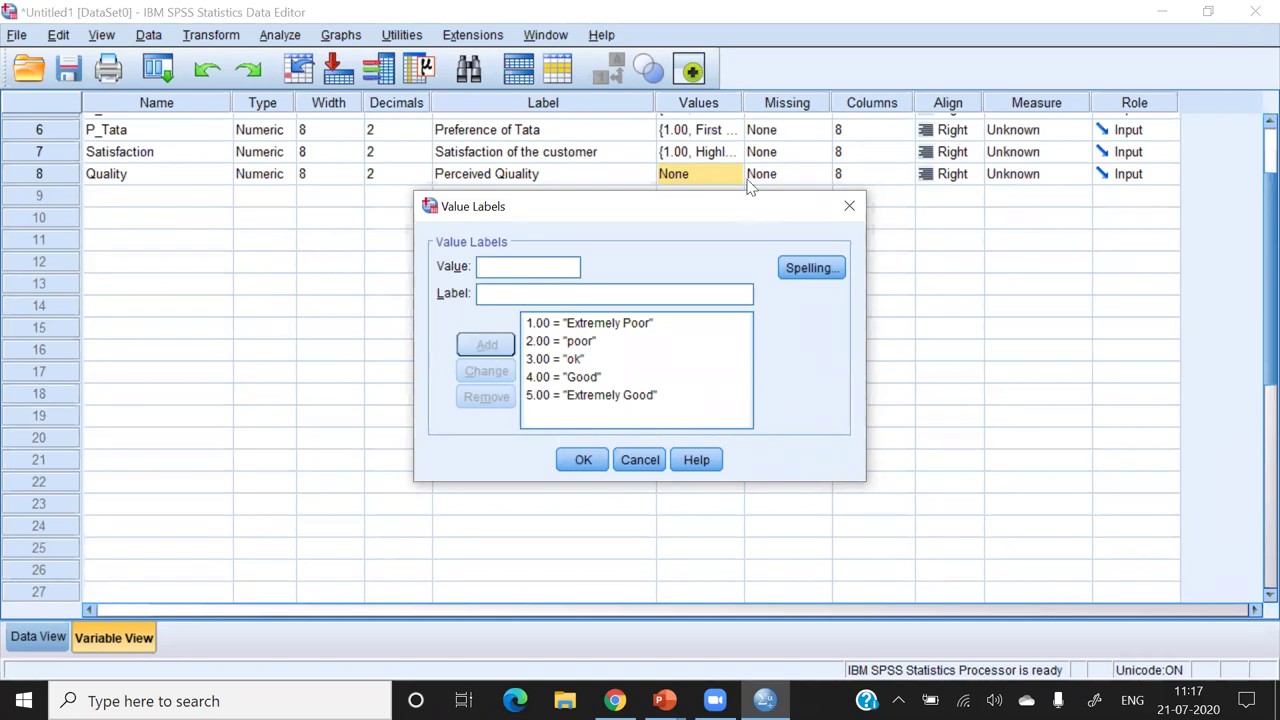
key("Return")
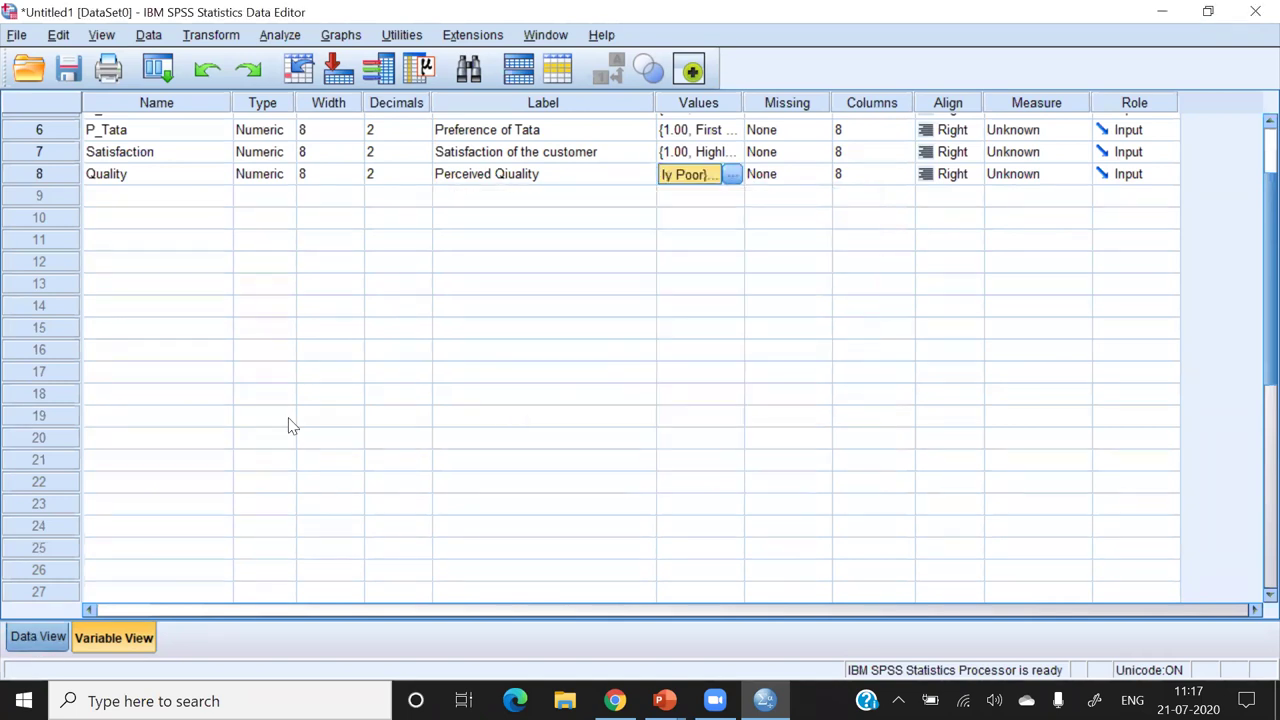
- In Data View, enter Satisfaction for cases 1–15: 2, 3, 4, 5, 4, 3, 3, 4, 5, 5, 4, 4, 3, 3, 4
key("ctrl+t")
left_click(676, 172)
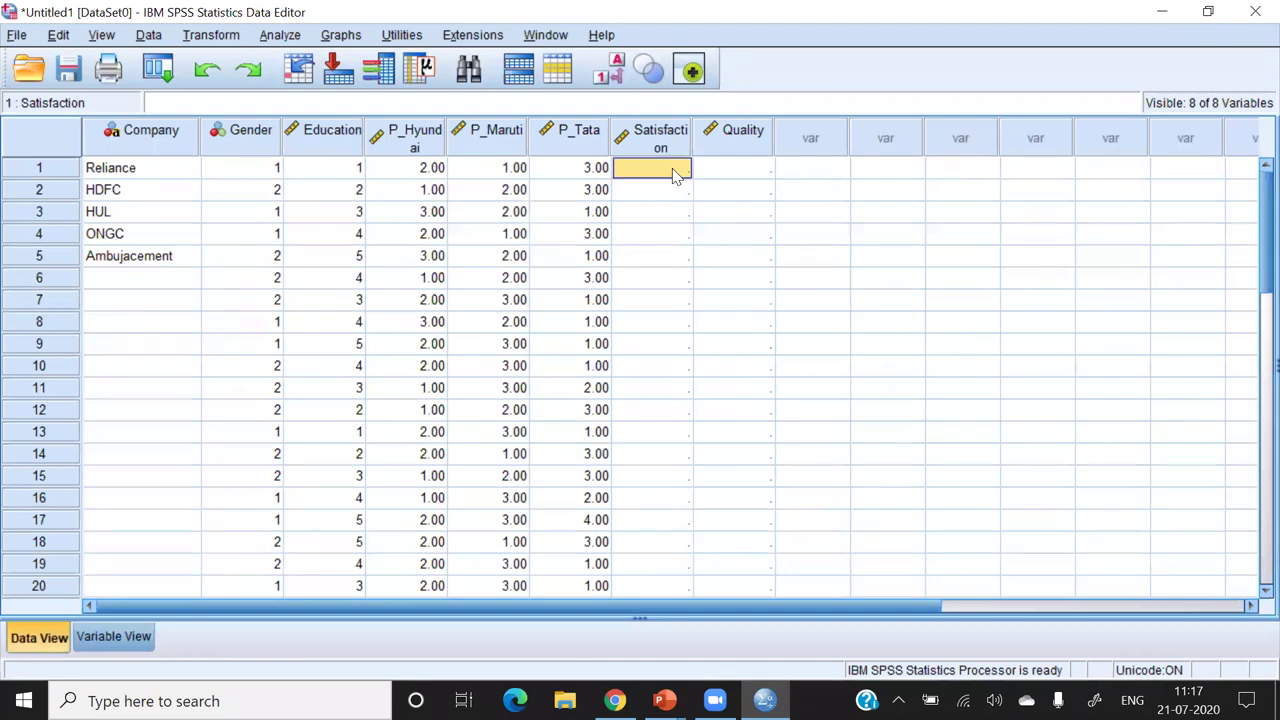
type("2 3 4 5 4 3 3")
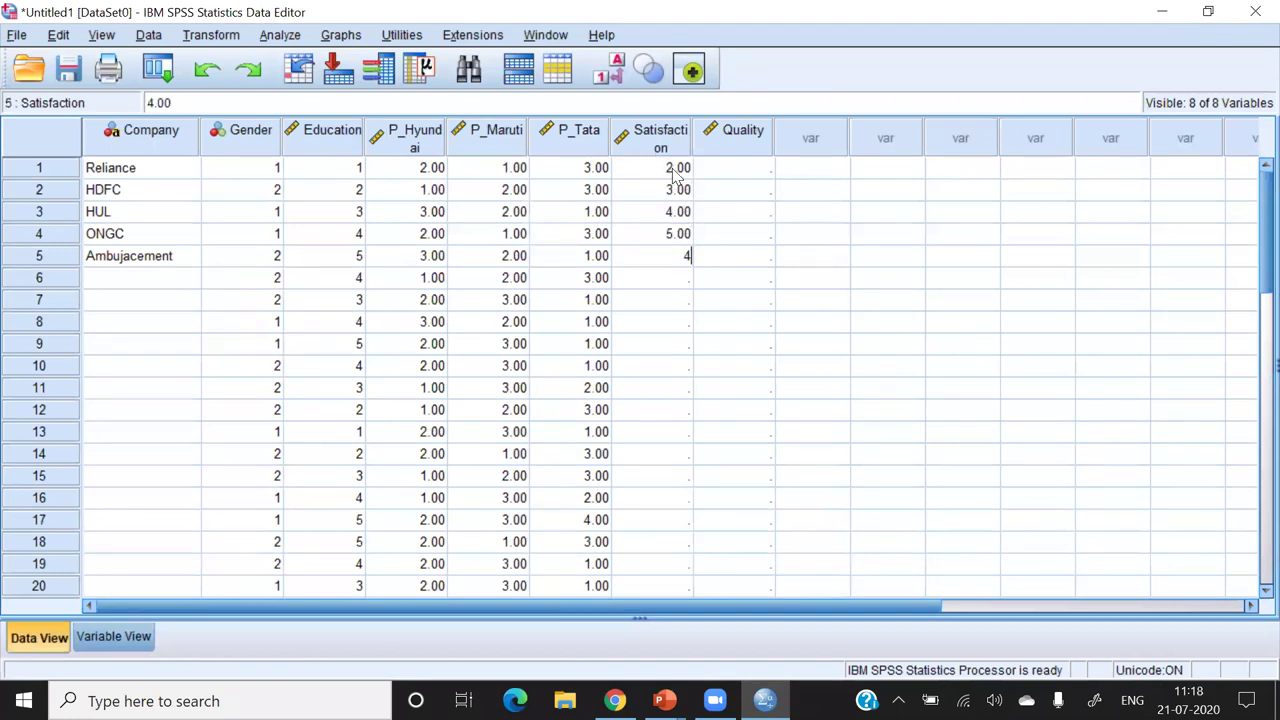
type(" 4 5 5 4 4 3 3 4 ")
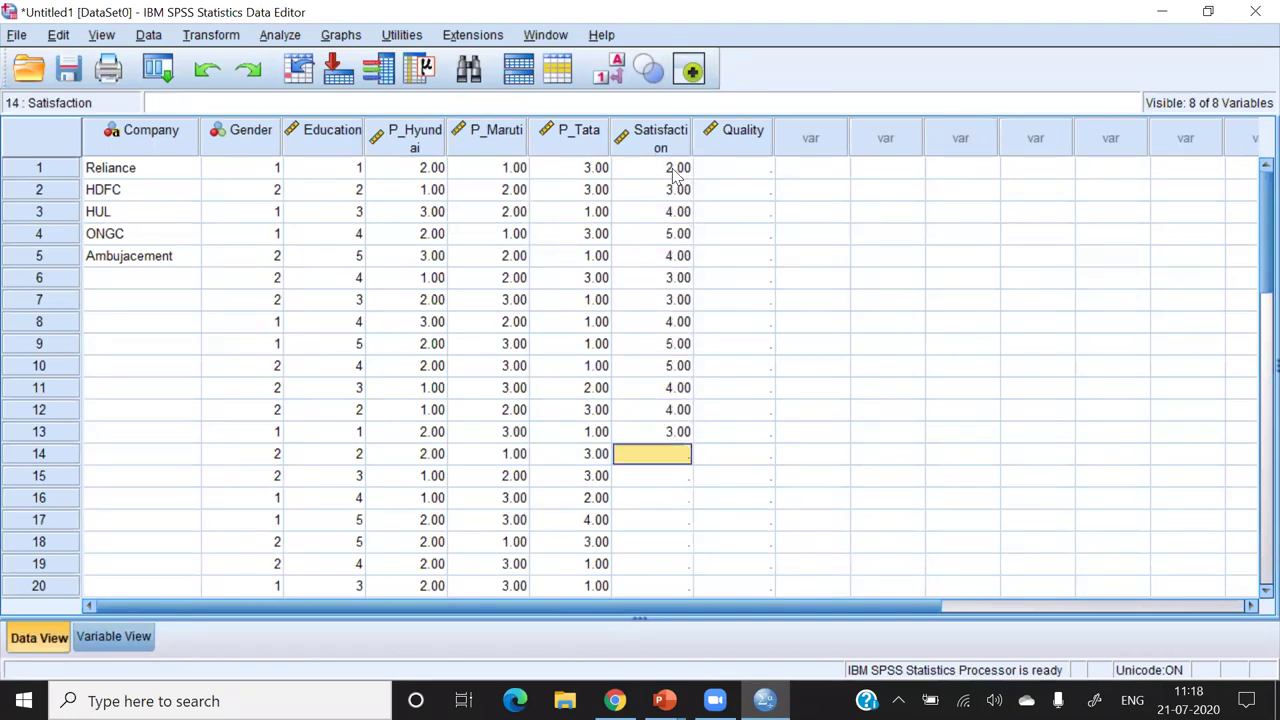
- Enter Satisfaction for cases 16–31: 5, 5, 5, 5, 4, 4, 3, 4, 5, 5, 5, 4, 4, 3, 4, 5
type("5 5 5 5 4 ")
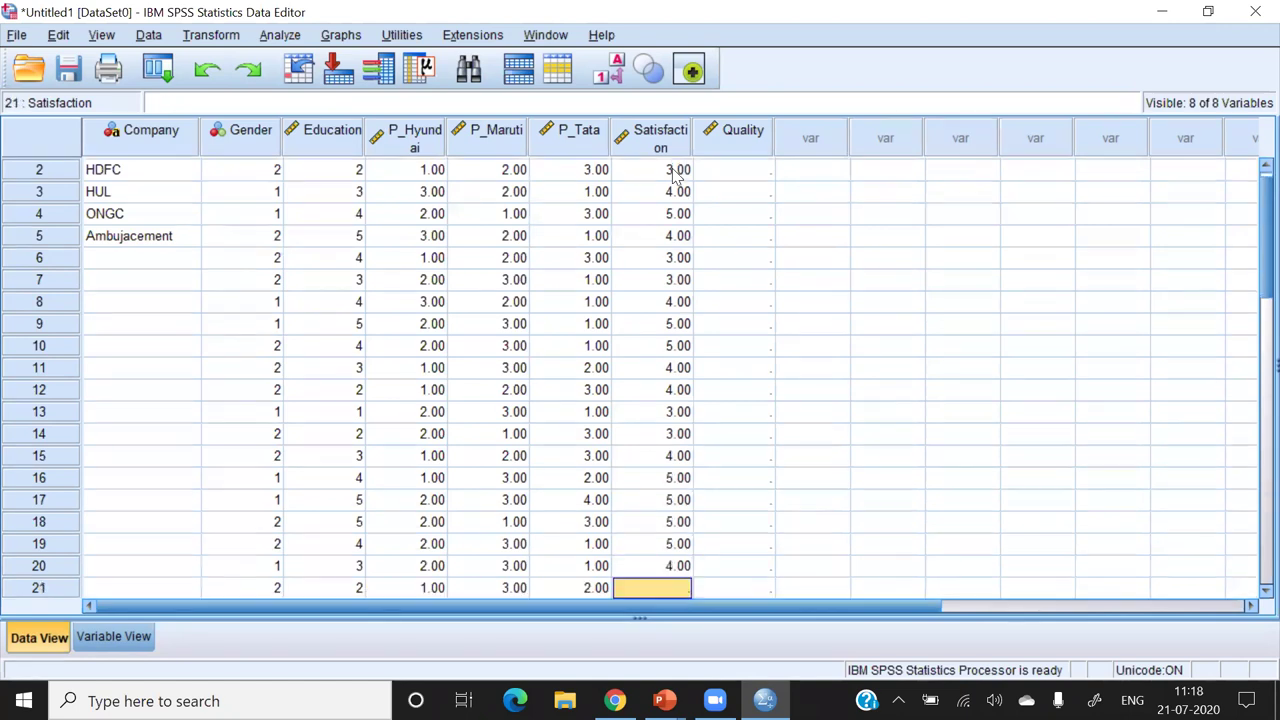
type("4")
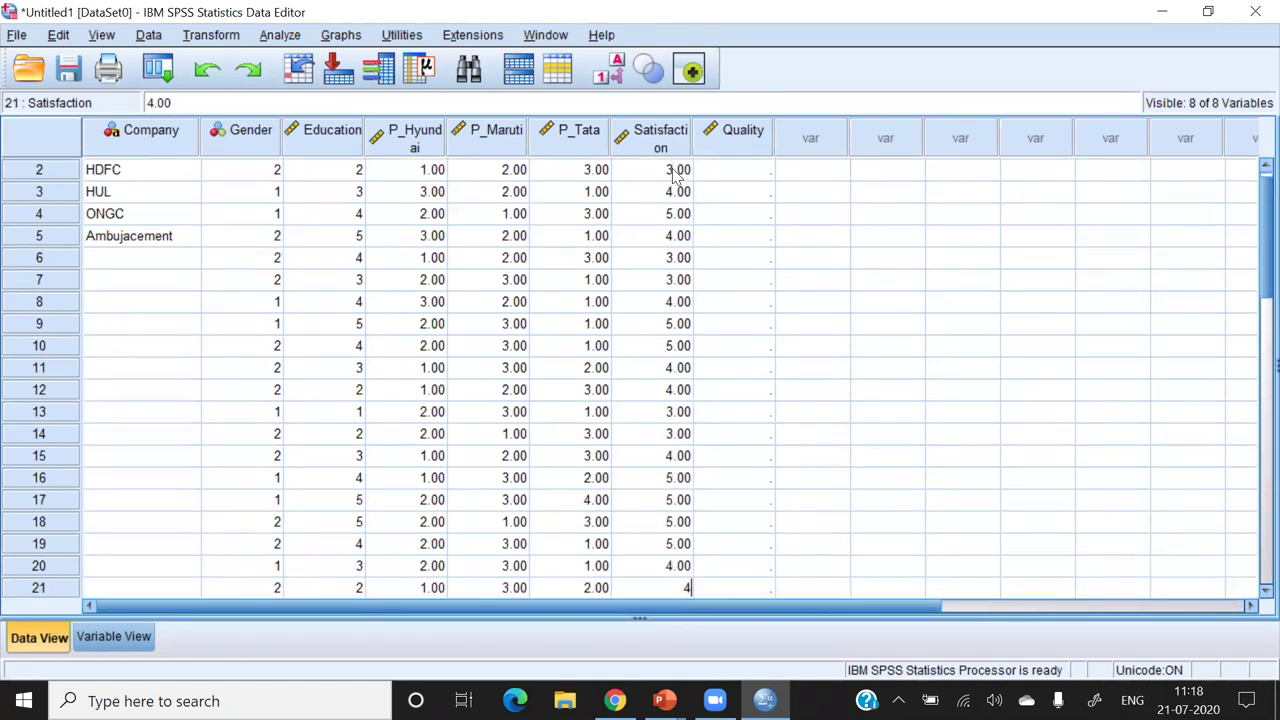
type(" 3 4 5 5 5 4 4 3 4 5")
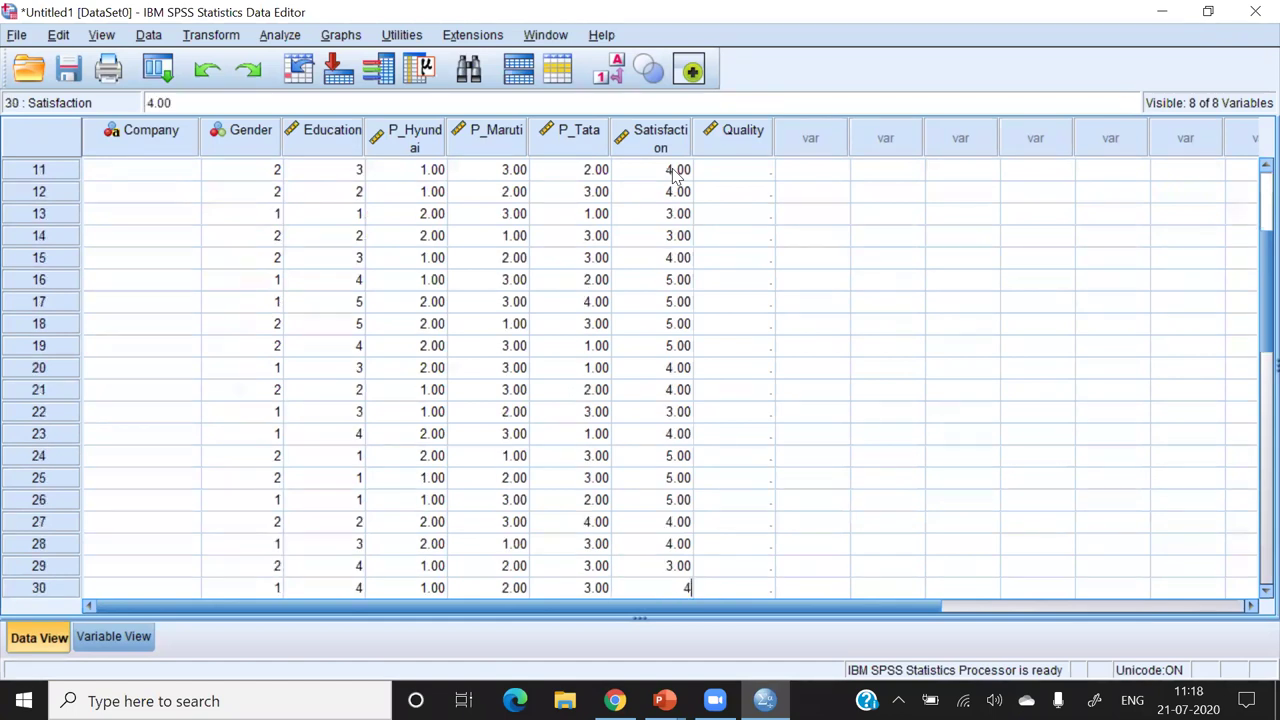
- Enter Quality for cases 1–16: 1, 2, 3, 2, 3, 4, 5, 5, 4, 4, 3, 3, 4, 5, 5, 4
key("Up")
key("Up")
key("Up")
key("Up")
key("Up")
key("Up")
key("Up")
key("Up")
key("Up")
key("Up")
key("Up")
key("Up")
key("Up")
key("Up")
key("Up")
key("Up")
key("Up")
key("Up")
key("Up")
key("Up")
key("Up")
key("Up")
key("Up")
key("Up")
key("Up")
key("Up")
key("Up")
key("Up")
key("Up")
key("Up")
key("Up")
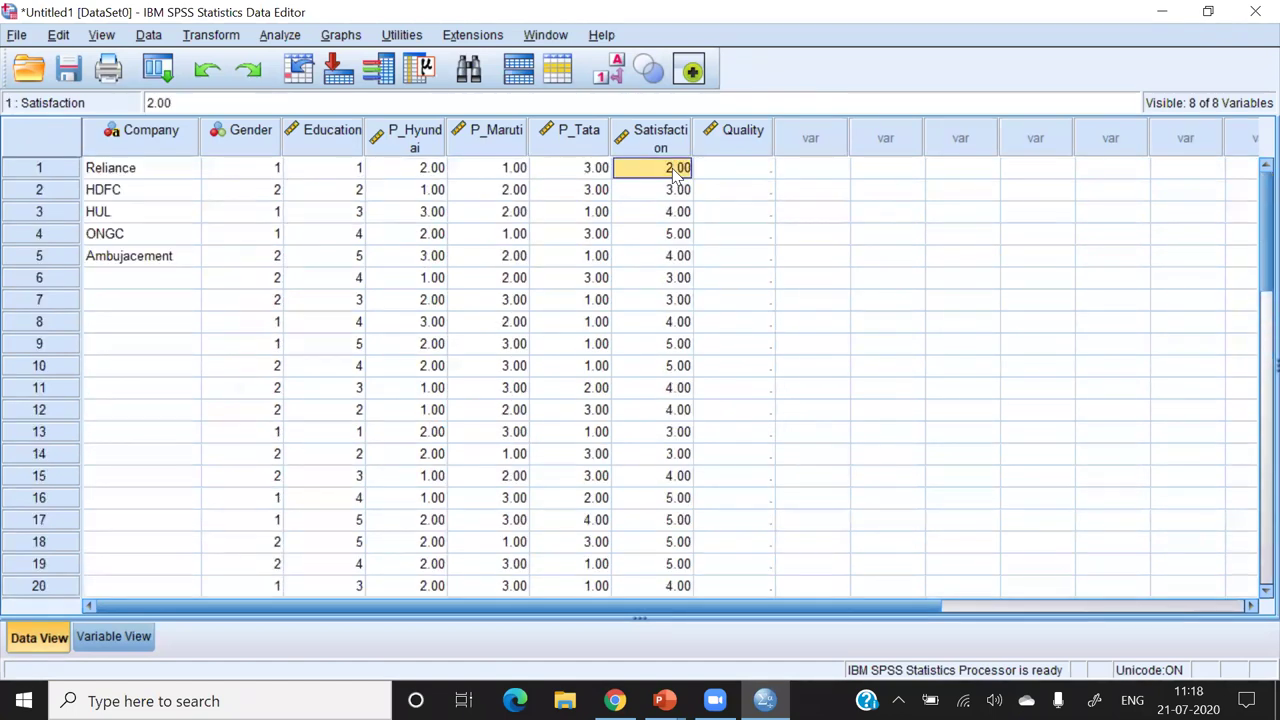
key("Right")
type("1 2 3 2 3 4 5 5 4 4 3")
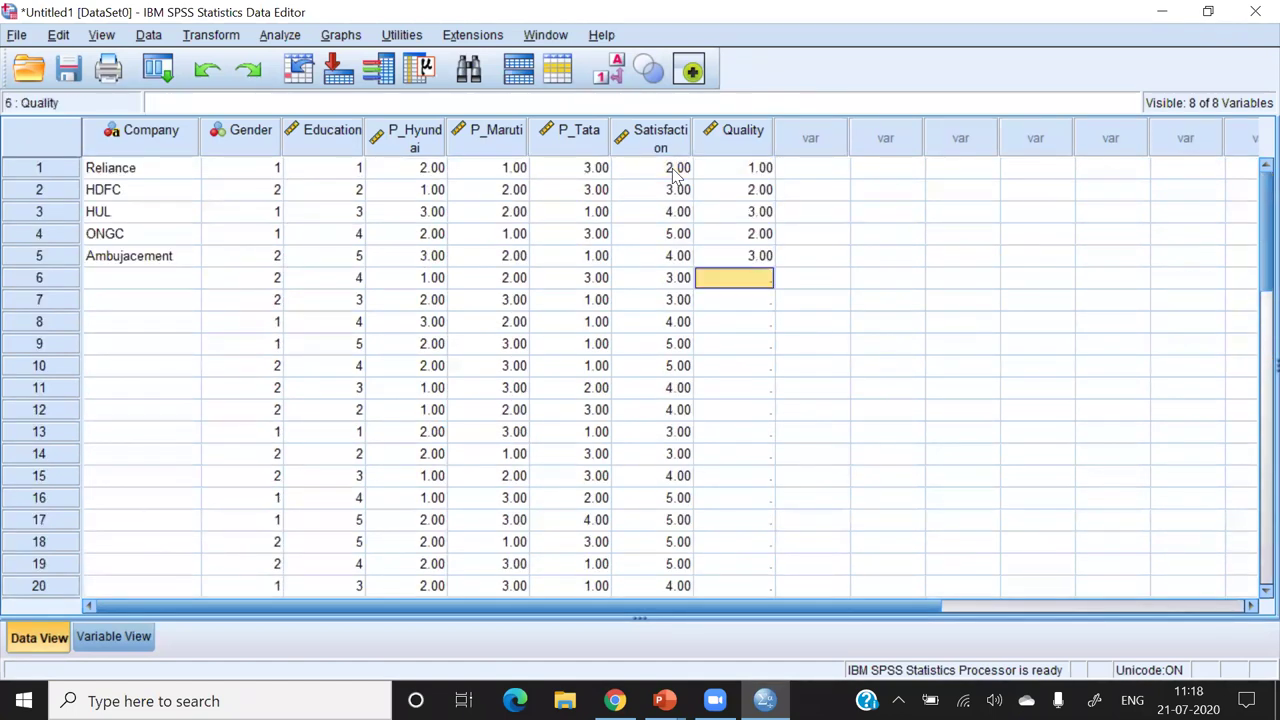
type(" 3 4 5 5 4 ")
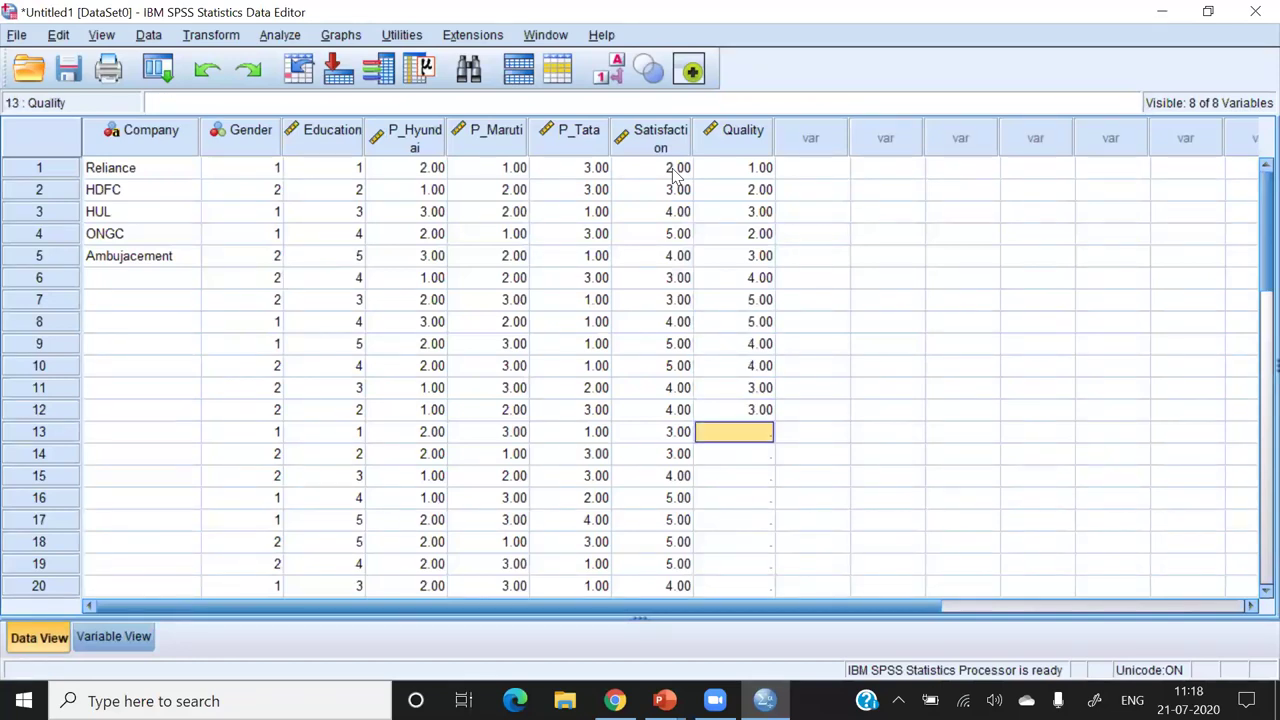
- Enter Quality for cases 17–31: 4, 3, 3, 4, 4, 5, 5, 5, 4, 4, 3, 3, 4, 4, 5
type("4 3 3 4 4 5 5")
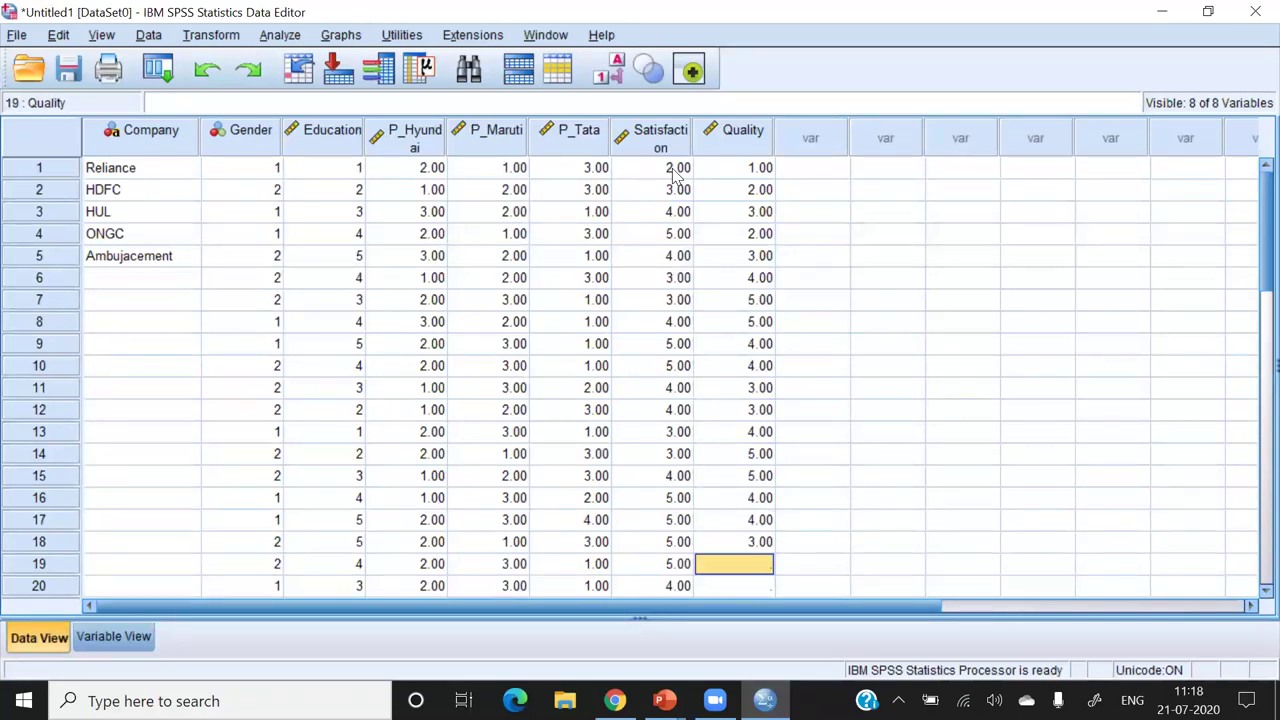
type(" 5")
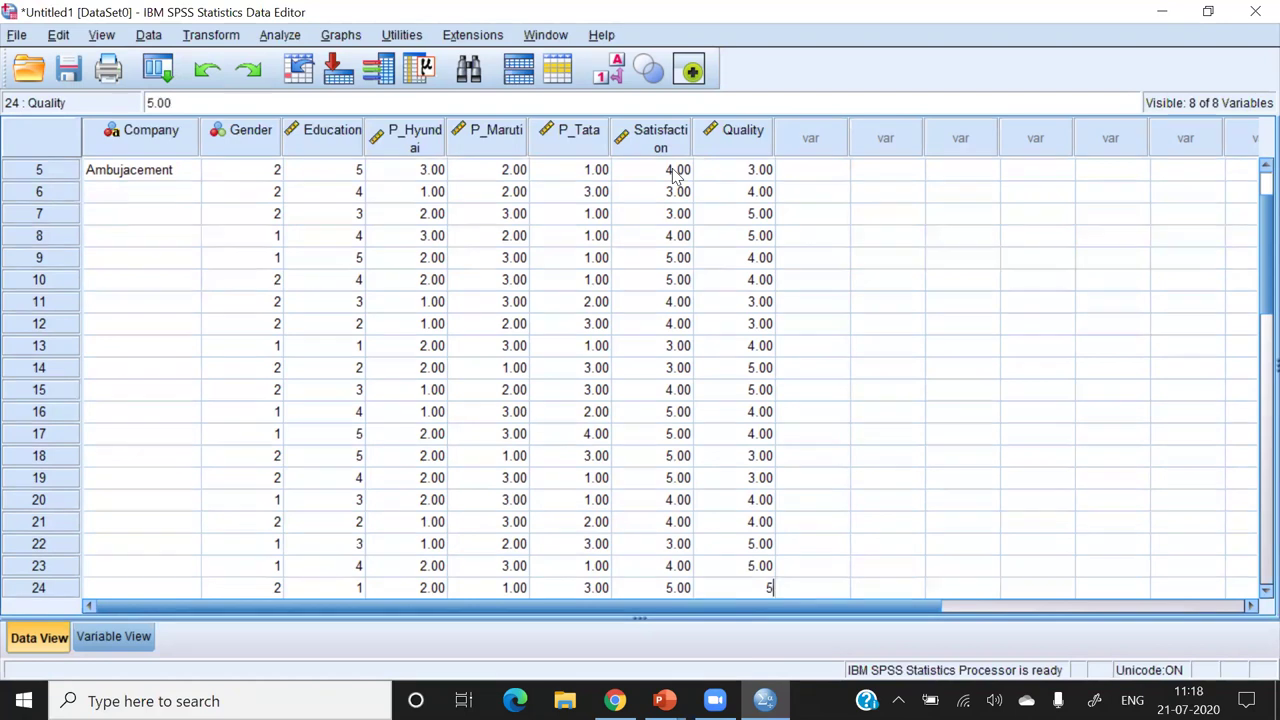
type(" 4 4 3 3 4 4 5")
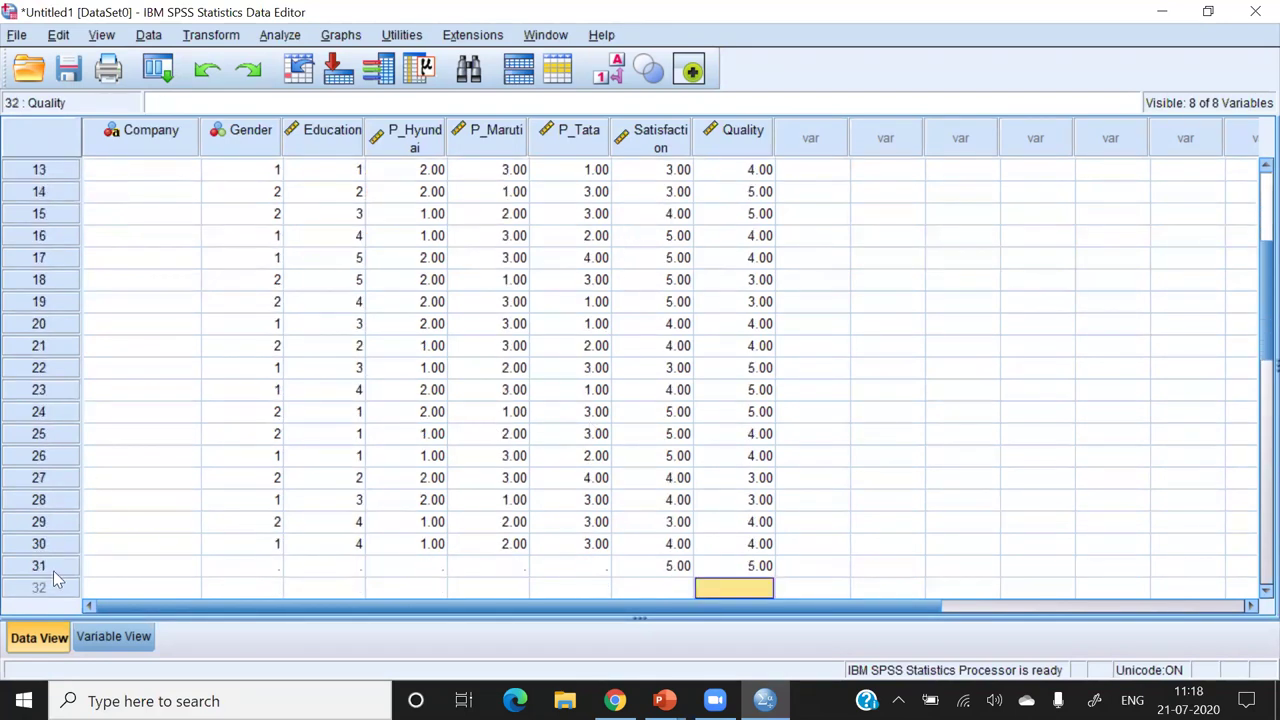
- Clear the surplus case 31 from the data sheet
left_click(53, 568)
right_click(116, 645)
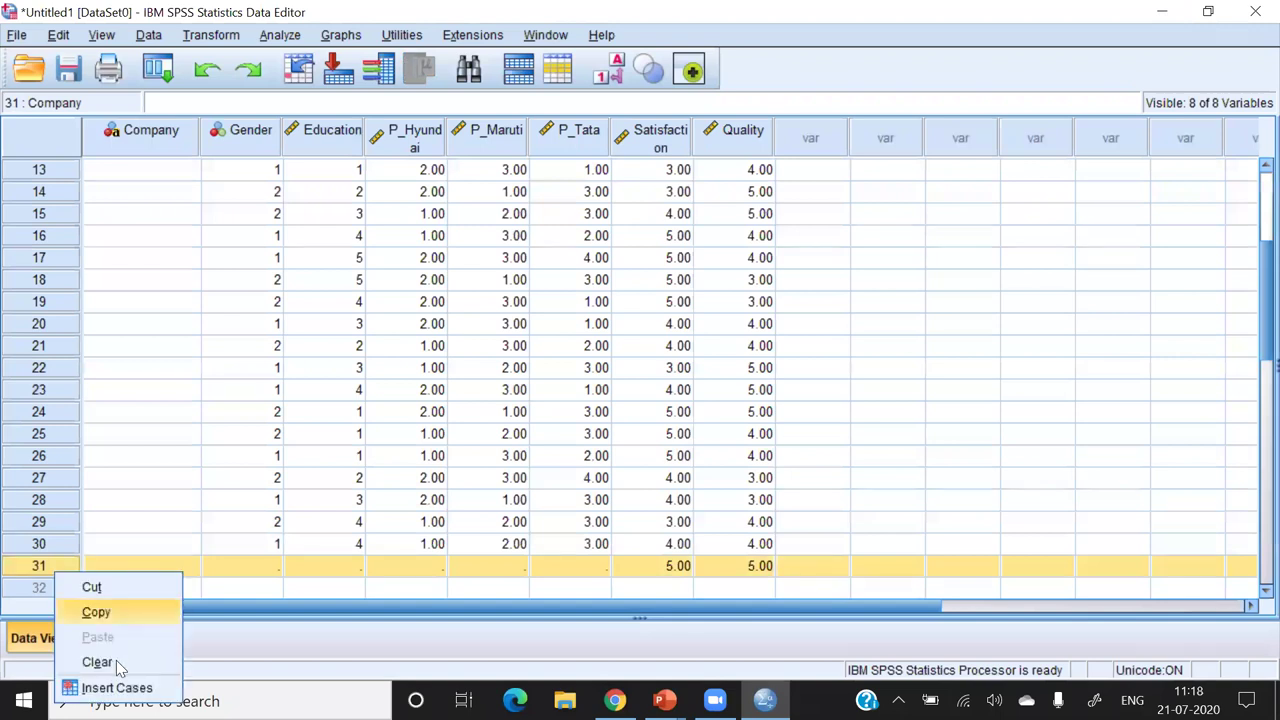
left_click(116, 660)
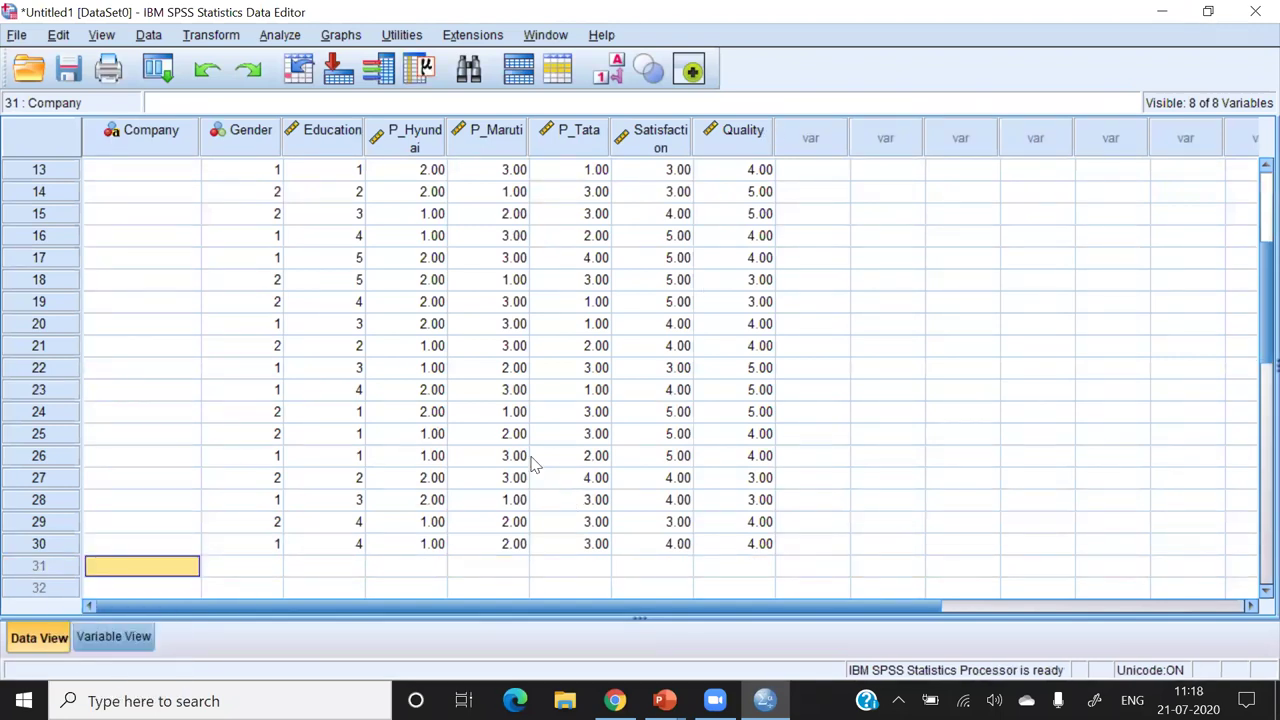
- Review the Satisfaction and Quality columns from the first case and return to Variable View
left_click(650, 330)
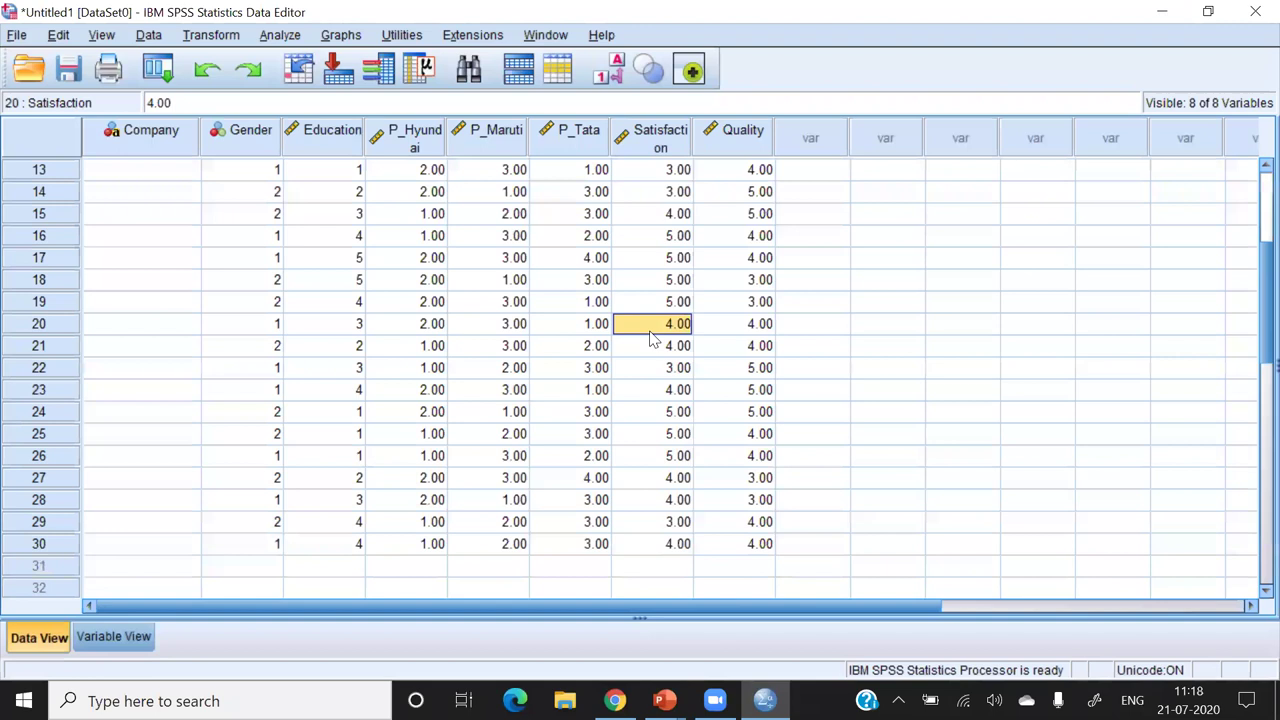
key("ctrl+Up")
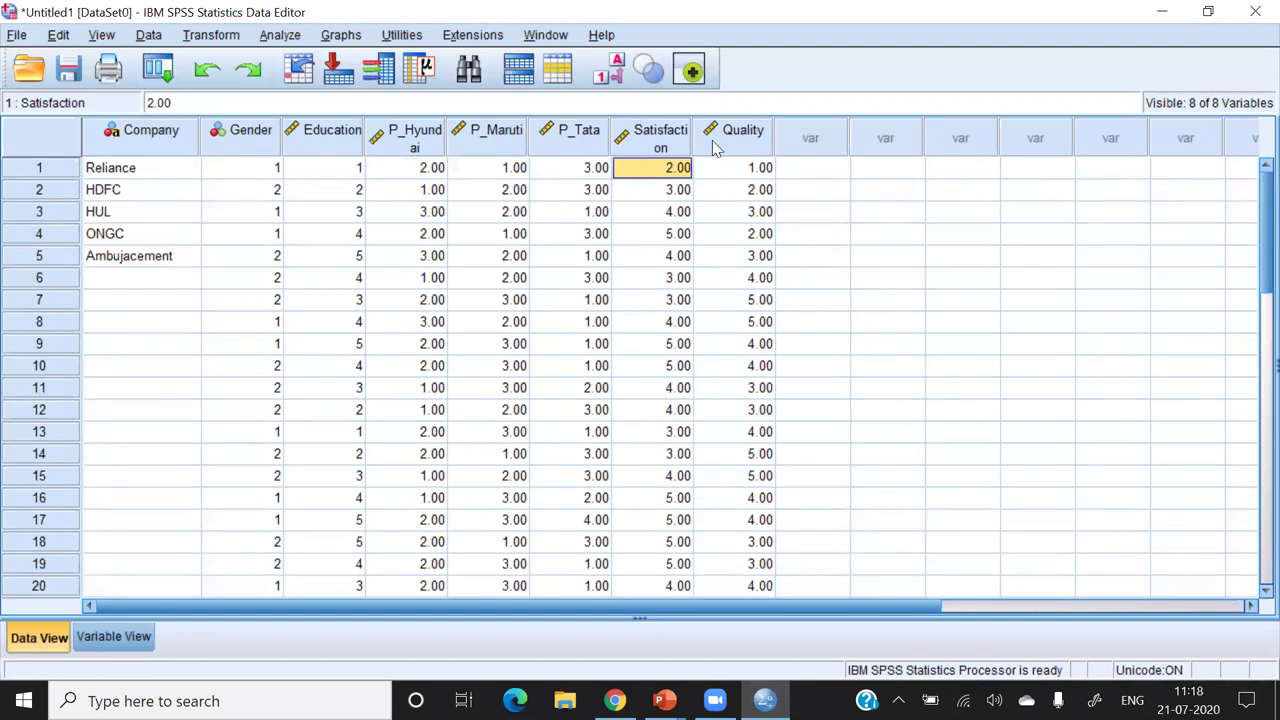
mouse_move(713, 143)
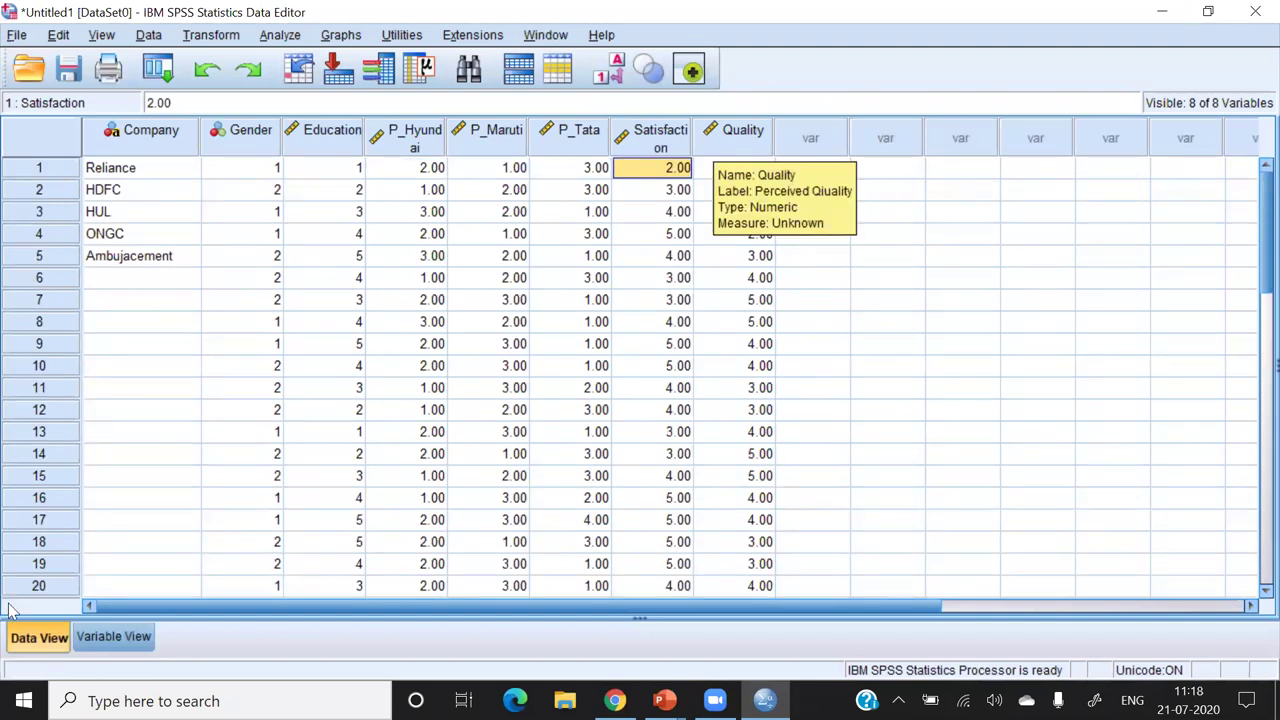
left_click(113, 636)
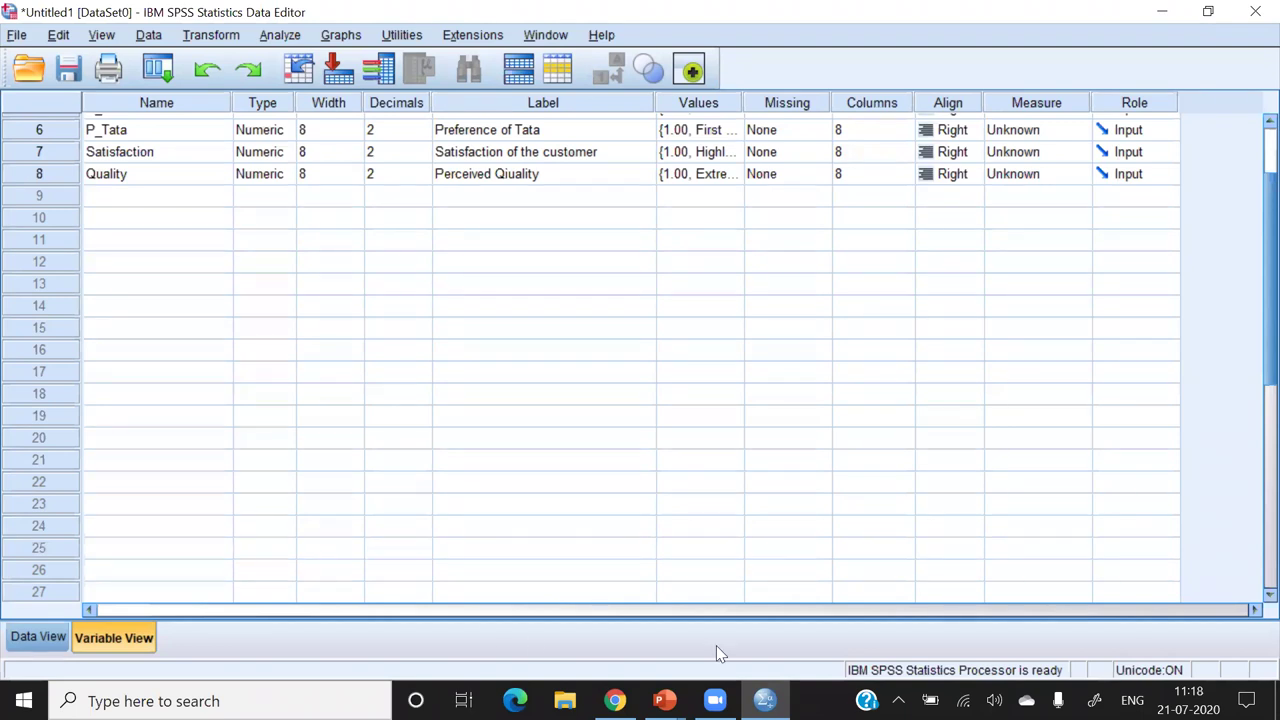
- Handwrite "Ratio Scale" in red over the empty variable rows and underline both words
left_click_drag(153, 252, 156, 362)
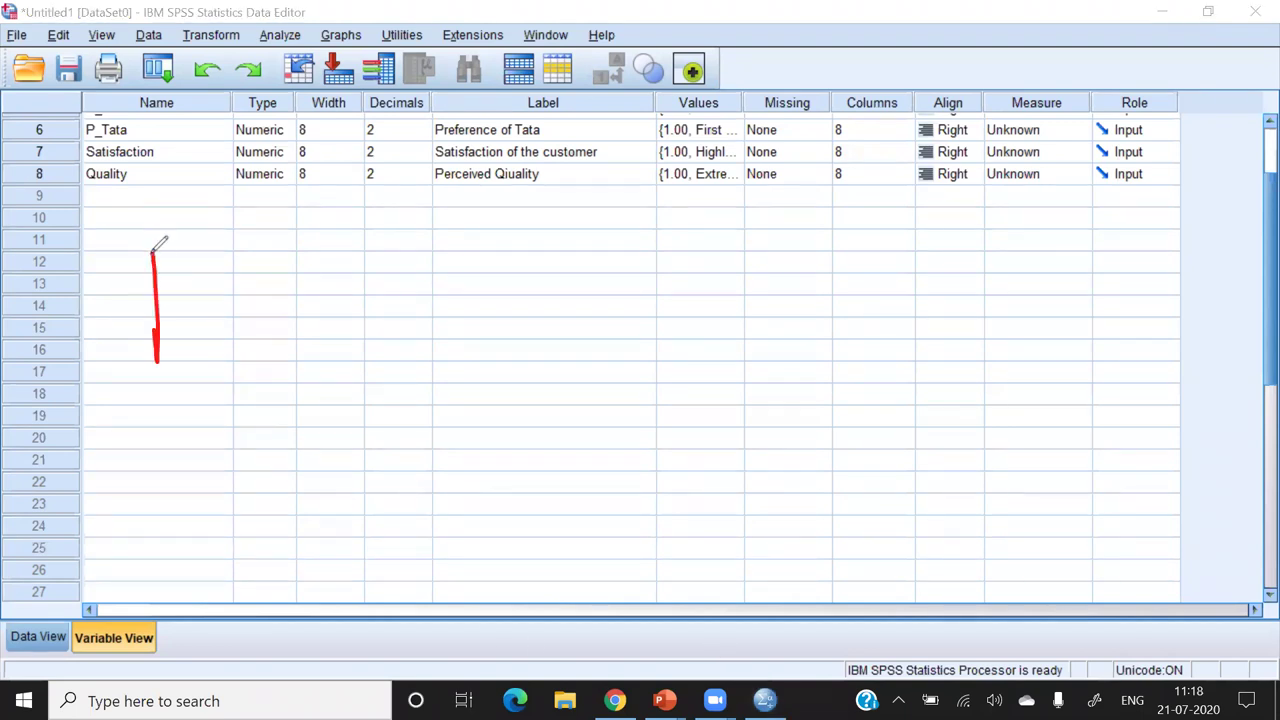
mouse_move(153, 252)
left_mouse_down()
mouse_move(287, 280)
mouse_move(167, 376)
mouse_move(332, 320)
left_mouse_up()
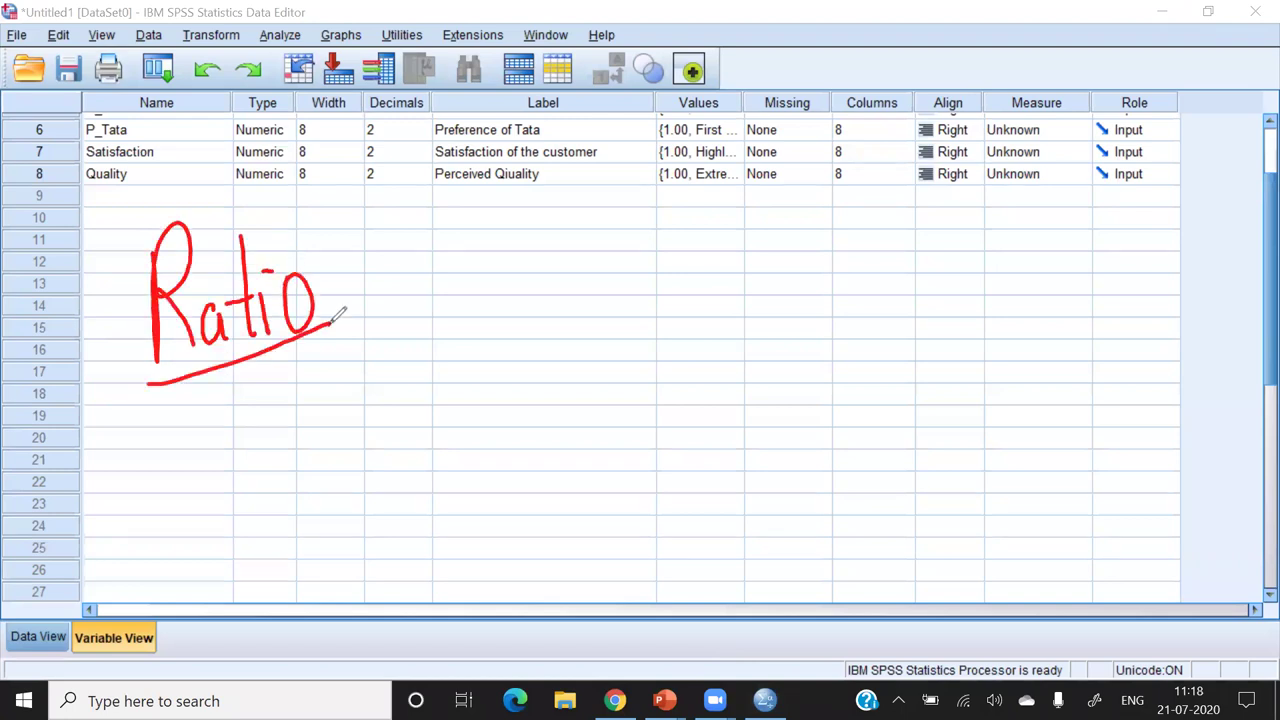
left_click_drag(218, 382, 168, 494)
mouse_move(252, 398)
left_mouse_down()
mouse_move(226, 432)
mouse_move(256, 464)
left_mouse_up()
mouse_move(260, 454)
left_mouse_down()
mouse_move(273, 410)
mouse_move(262, 454)
left_mouse_up()
mouse_move(306, 358)
left_mouse_down()
mouse_move(300, 446)
mouse_move(338, 398)
left_mouse_up()
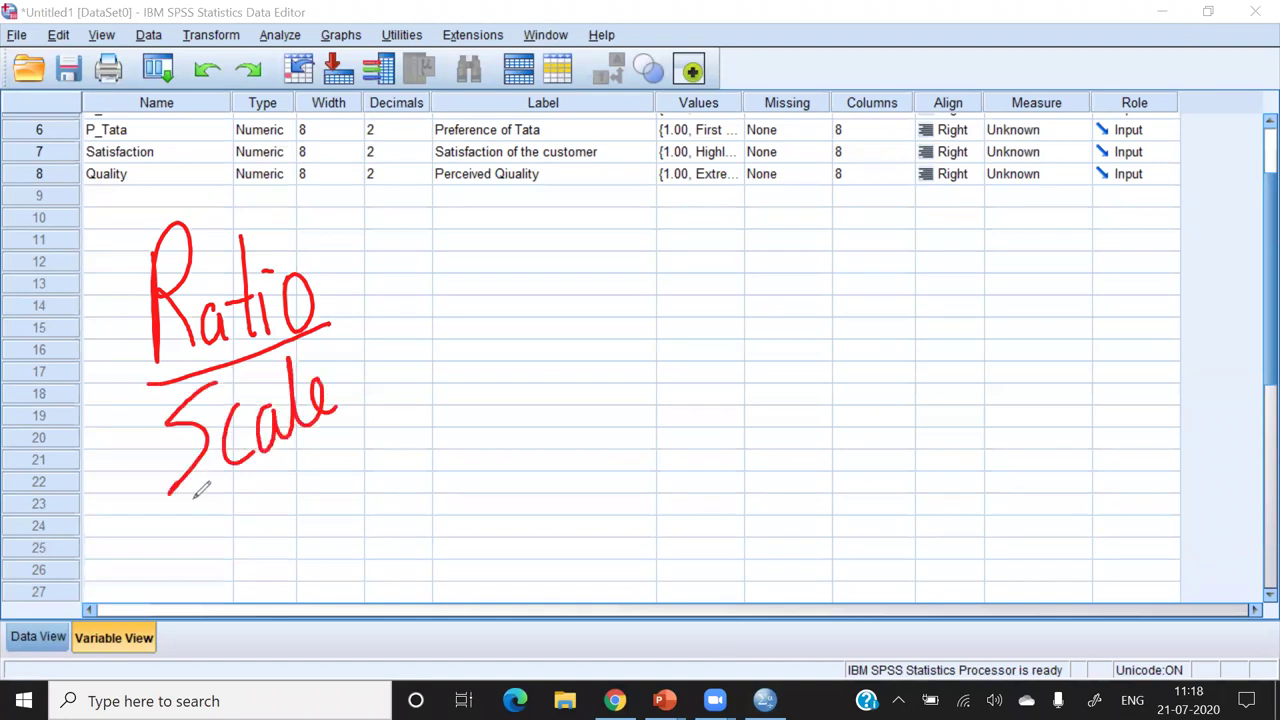
left_click_drag(178, 514, 320, 458)
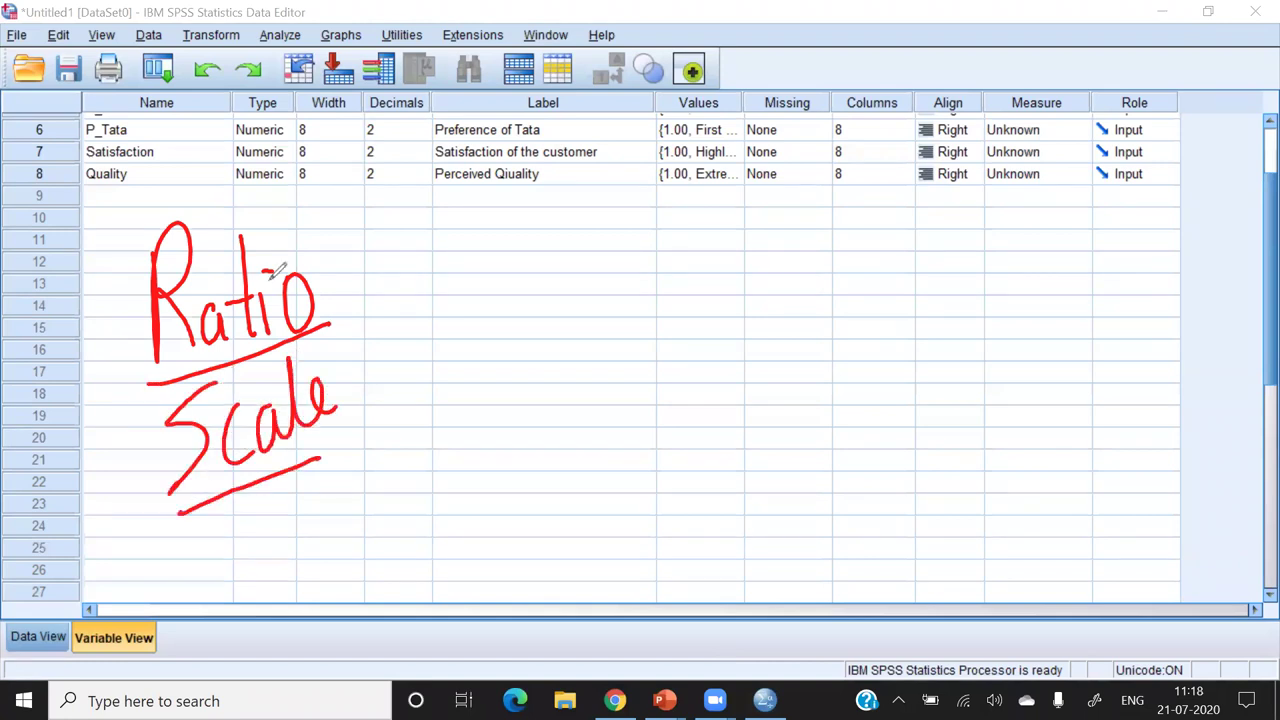
- Add a colon after the heading and write the operators +, −, *, ÷, >, < and = inside a drawn box
left_click(392, 320)
left_click(392, 350)
mouse_move(448, 214)
left_mouse_down()
mouse_move(448, 252)
mouse_move(466, 235)
left_mouse_up()
mouse_move(480, 233)
left_mouse_down()
mouse_move(652, 217)
mouse_move(650, 240)
left_mouse_up()
left_click(586, 222)
left_click(589, 241)
mouse_move(716, 210)
left_mouse_down()
mouse_move(718, 234)
mouse_move(776, 215)
mouse_move(778, 229)
left_mouse_up()
mouse_move(418, 230)
left_mouse_down()
mouse_move(444, 268)
mouse_move(741, 248)
mouse_move(769, 198)
mouse_move(431, 215)
mouse_move(409, 236)
left_mouse_up()
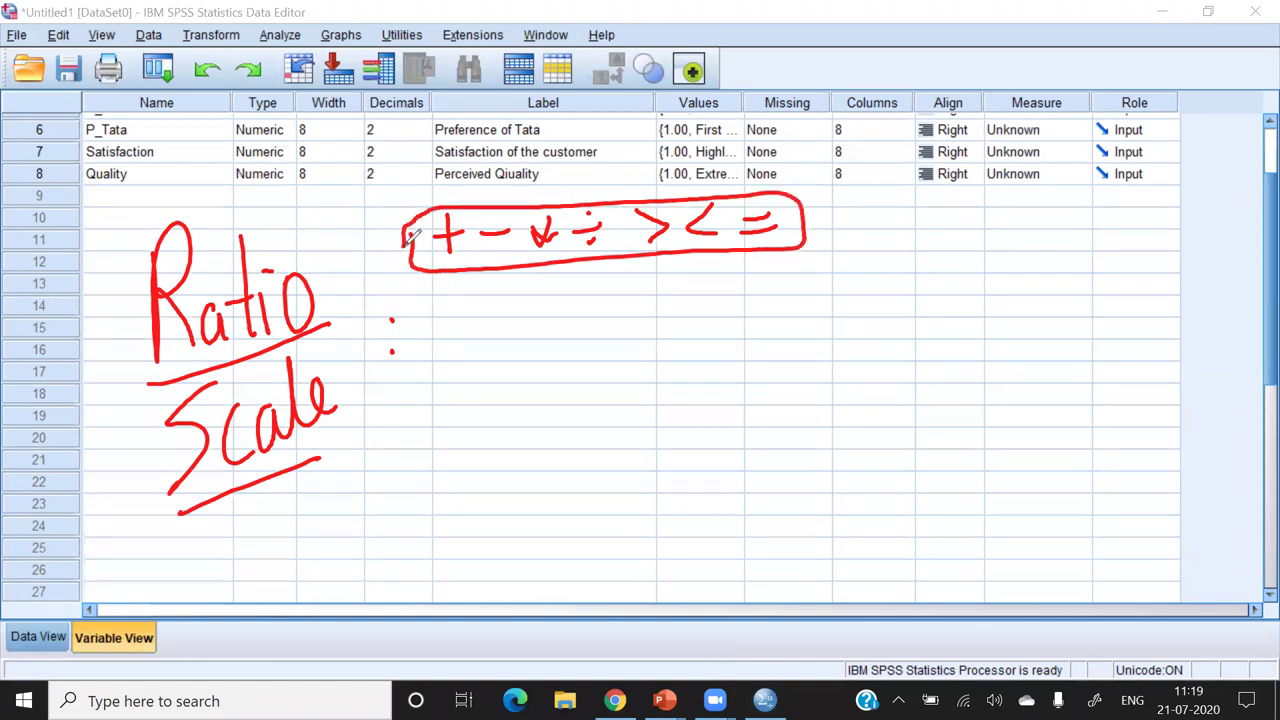
- Handwrite the ratio-scale examples age, weight, price and income in a list beneath the boxed operators
mouse_move(470, 306)
left_mouse_down()
mouse_move(458, 372)
mouse_move(484, 368)
mouse_move(482, 338)
left_mouse_up()
mouse_move(540, 318)
left_mouse_down()
mouse_move(512, 400)
mouse_move(556, 316)
left_mouse_up()
mouse_move(476, 392)
left_mouse_down()
mouse_move(520, 390)
mouse_move(536, 420)
mouse_move(571, 380)
mouse_move(562, 486)
left_mouse_up()
left_click_drag(586, 396, 606, 402)
mouse_move(497, 452)
left_mouse_down()
mouse_move(536, 470)
mouse_move(550, 496)
mouse_move(578, 490)
left_mouse_up()
mouse_move(518, 524)
left_mouse_down()
mouse_move(512, 596)
mouse_move(610, 548)
mouse_move(668, 538)
left_mouse_up()
left_click_drag(584, 542, 590, 552)
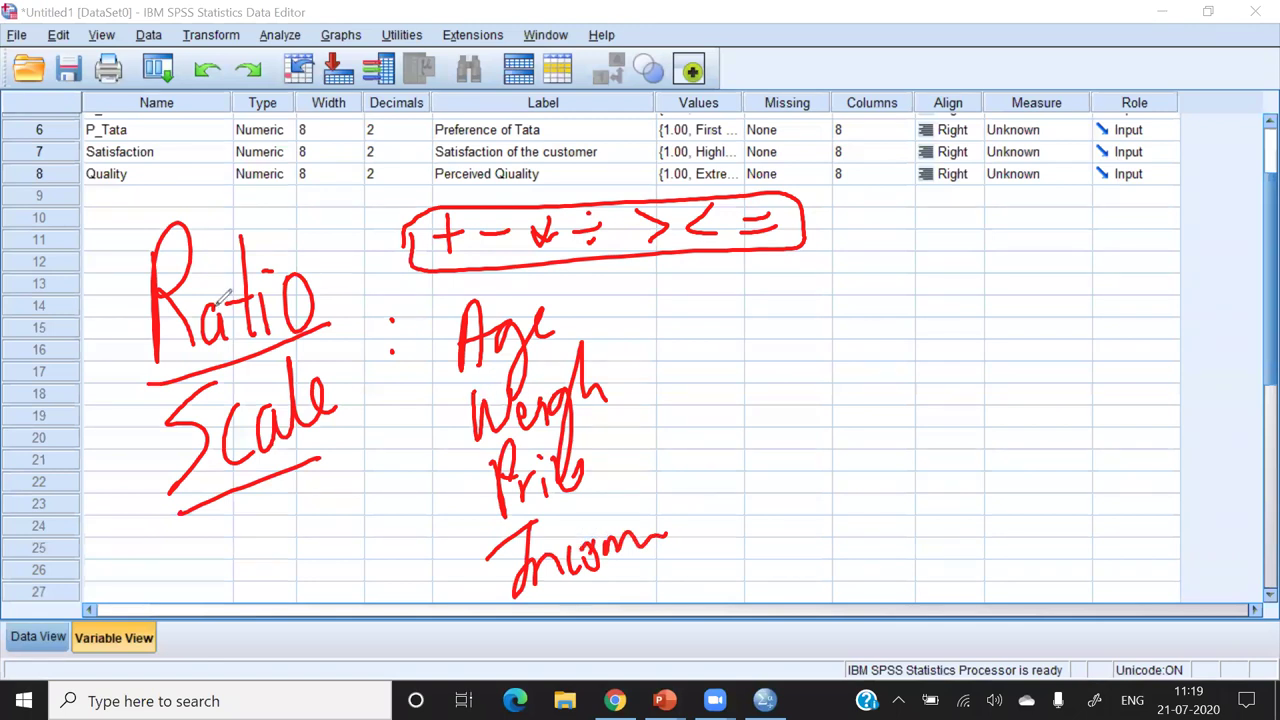
- Handwrite the comparison A 44 over B 22 beside the examples and circle it
mouse_move(781, 284)
left_mouse_down()
mouse_move(819, 336)
mouse_move(771, 380)
mouse_move(829, 398)
left_mouse_up()
mouse_move(685, 310)
left_mouse_down()
mouse_move(687, 337)
mouse_move(711, 340)
mouse_move(704, 325)
left_mouse_up()
left_click(702, 395)
left_click_drag(702, 395, 697, 442)
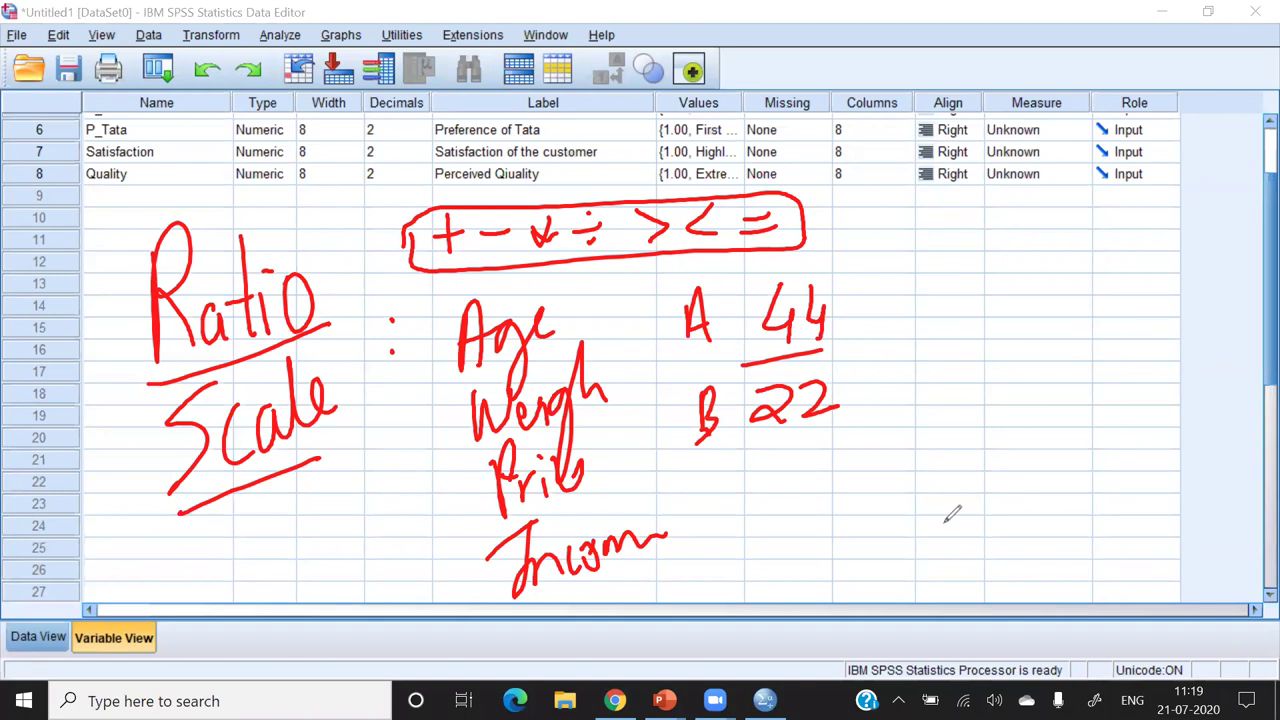
mouse_move(846, 278)
left_mouse_down()
mouse_move(730, 460)
mouse_move(850, 268)
left_mouse_up()
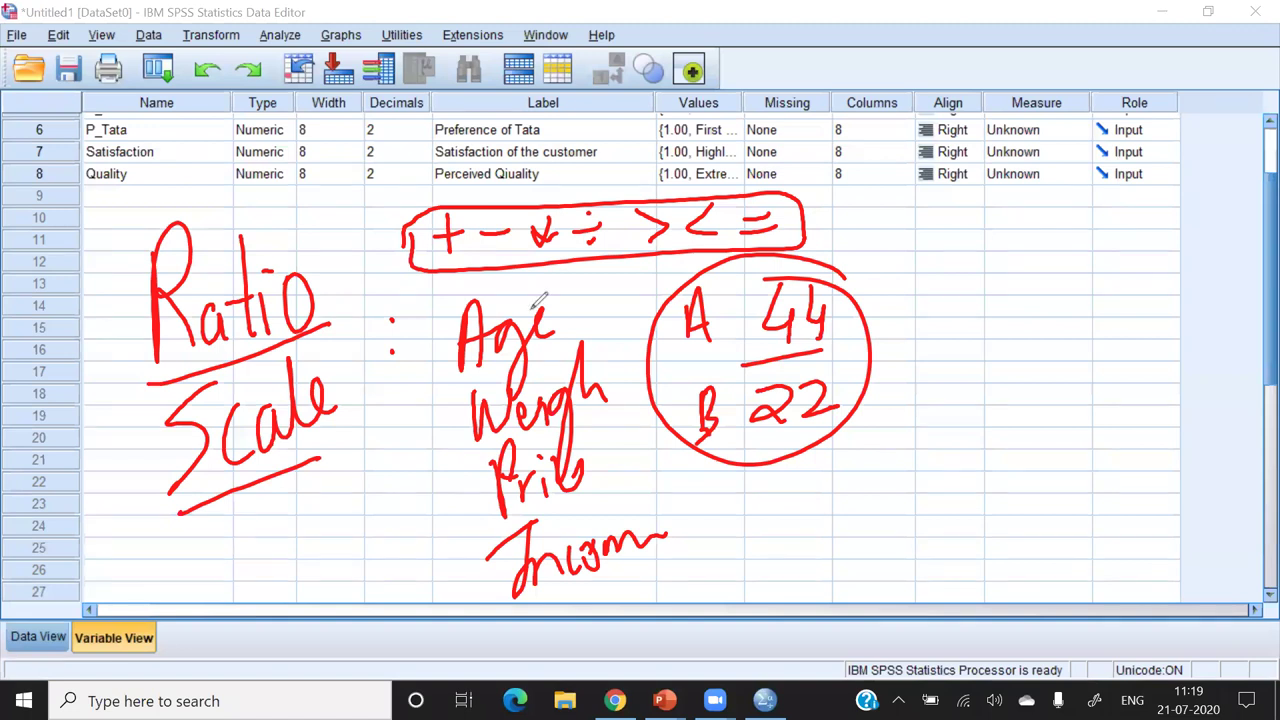
- Handwrite the units beside the ratio-scale examples: year for age, kg for weight, and Rs for price and income
mouse_move(578, 304)
left_mouse_down()
mouse_move(600, 300)
mouse_move(626, 352)
left_mouse_up()
left_click_drag(638, 300, 716, 262)
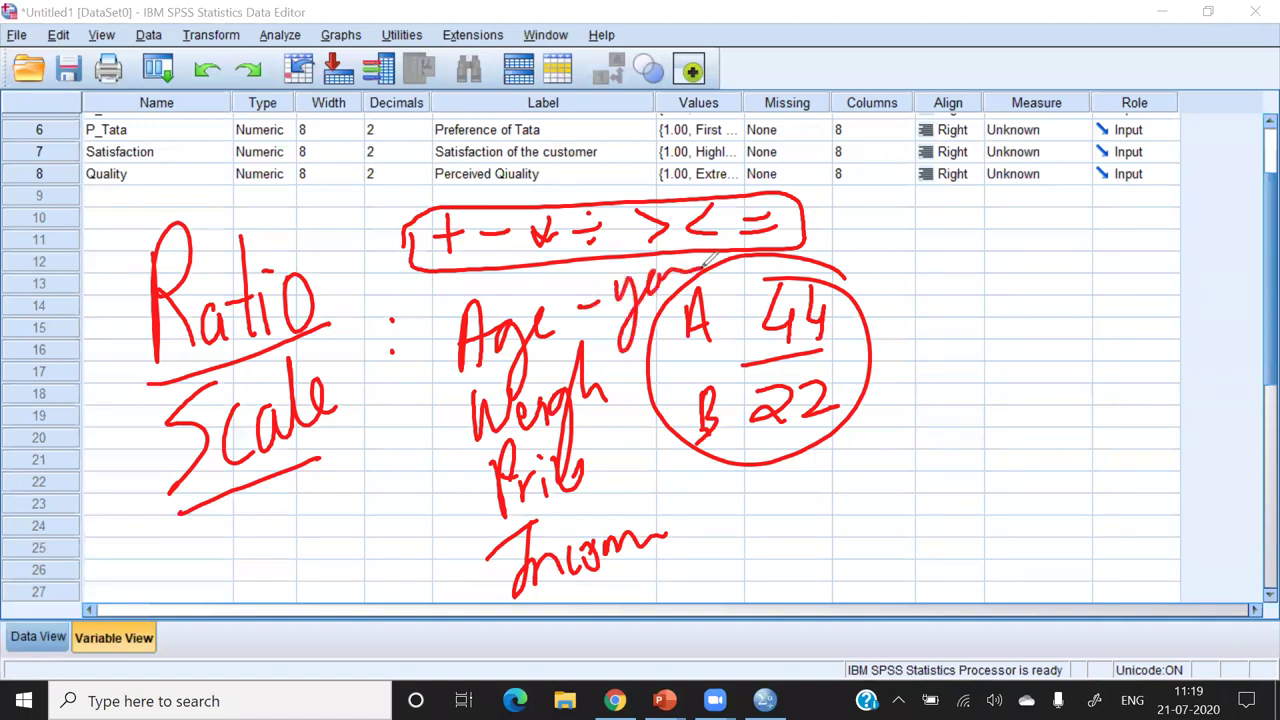
left_click_drag(648, 362, 668, 356)
mouse_move(650, 372)
left_mouse_down()
mouse_move(700, 370)
mouse_move(712, 386)
left_mouse_up()
left_click_drag(604, 466, 614, 476)
mouse_move(640, 418)
left_mouse_down()
mouse_move(640, 478)
mouse_move(672, 476)
left_mouse_up()
left_click_drag(692, 522, 724, 524)
mouse_move(772, 440)
left_mouse_down()
mouse_move(768, 512)
mouse_move(792, 504)
left_mouse_up()
left_click_drag(826, 466, 812, 509)
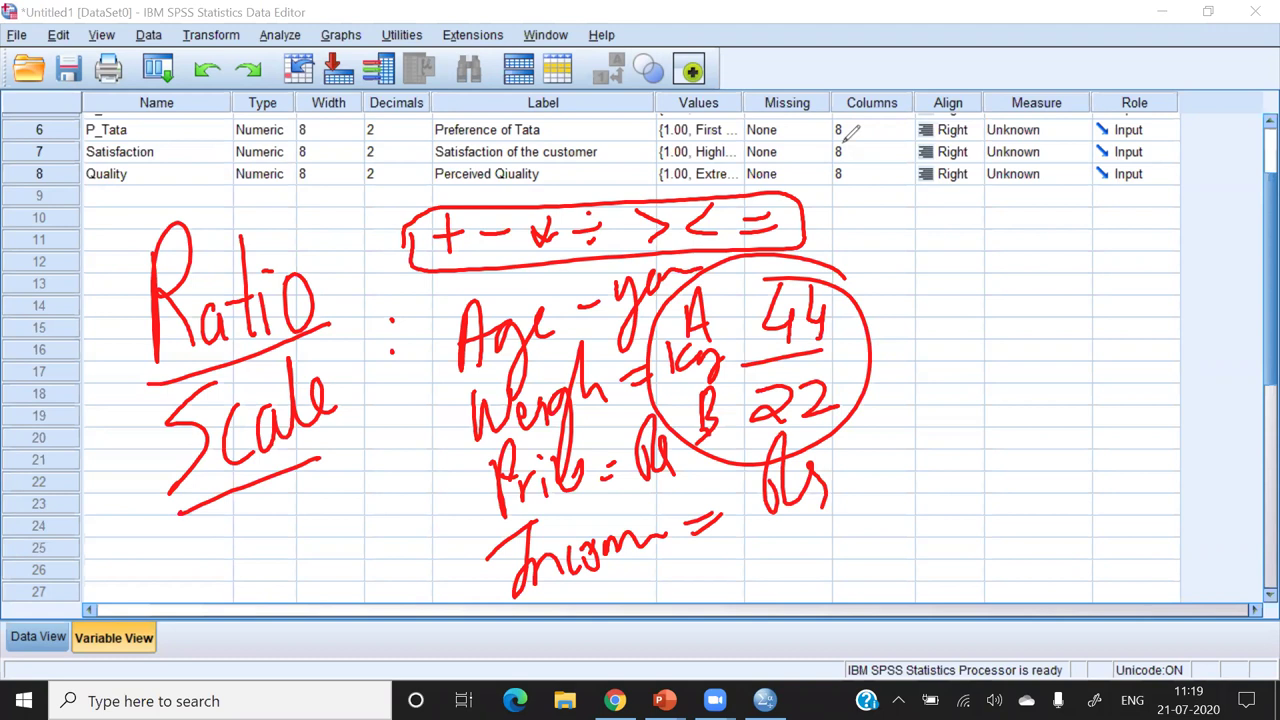
- Erase all handwritten annotations and add a variable named Income in row 9 with the label Monthly Income
key("e")
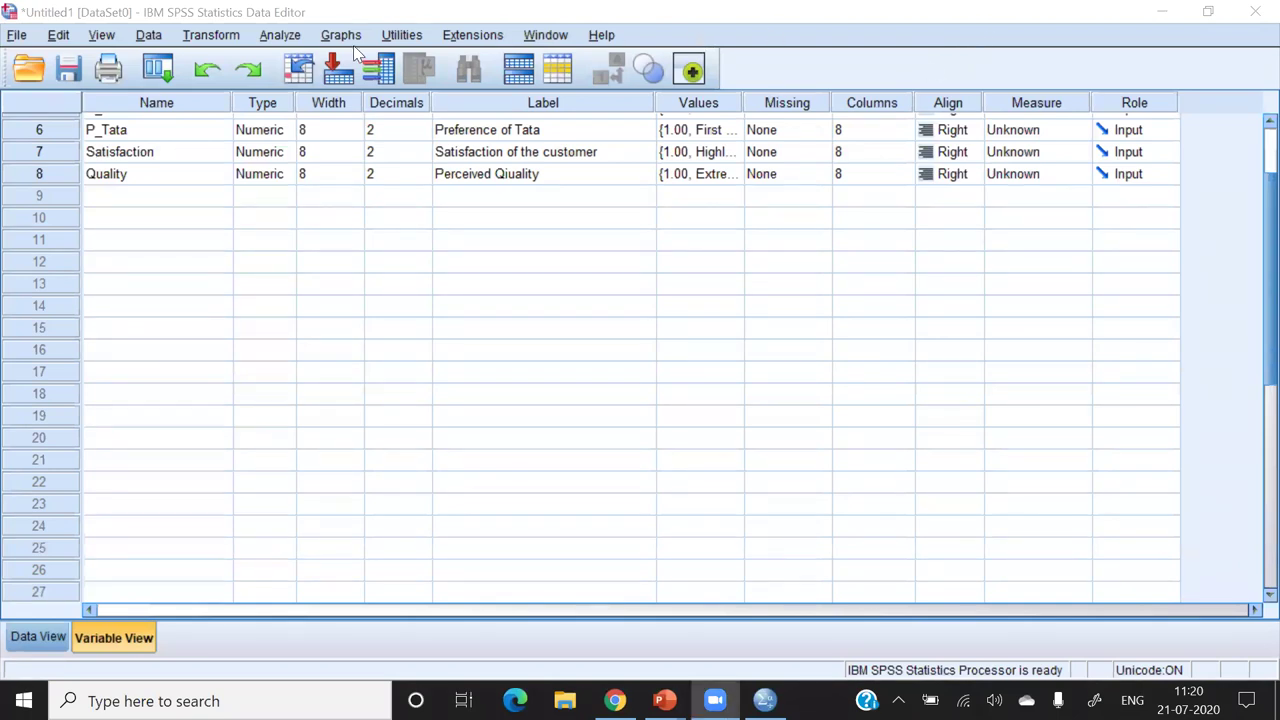
left_click(103, 203)
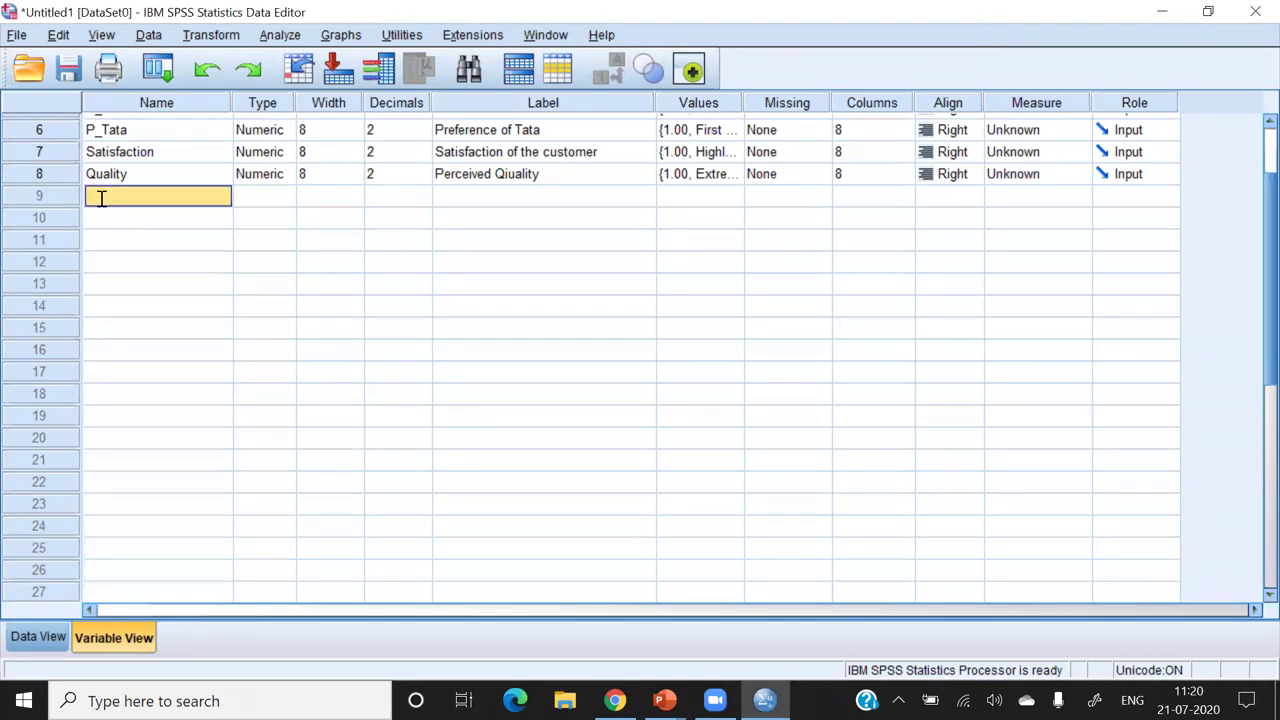
type("Income")
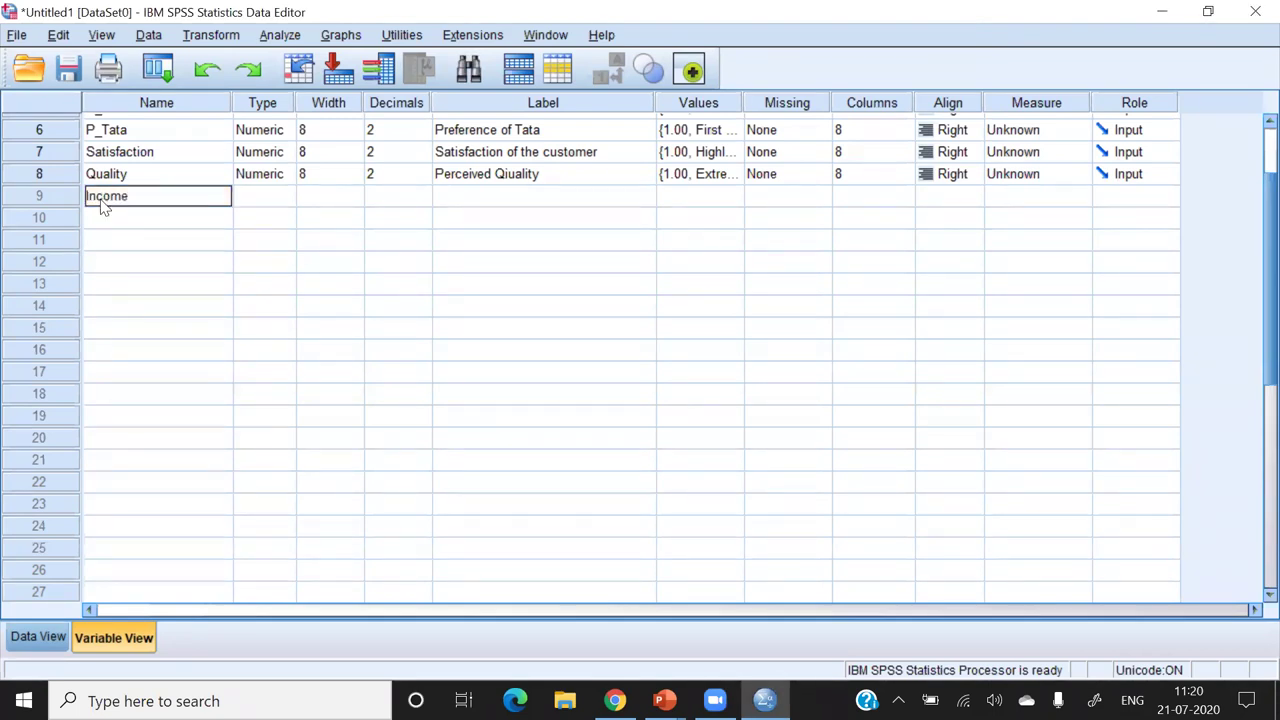
key("Return")
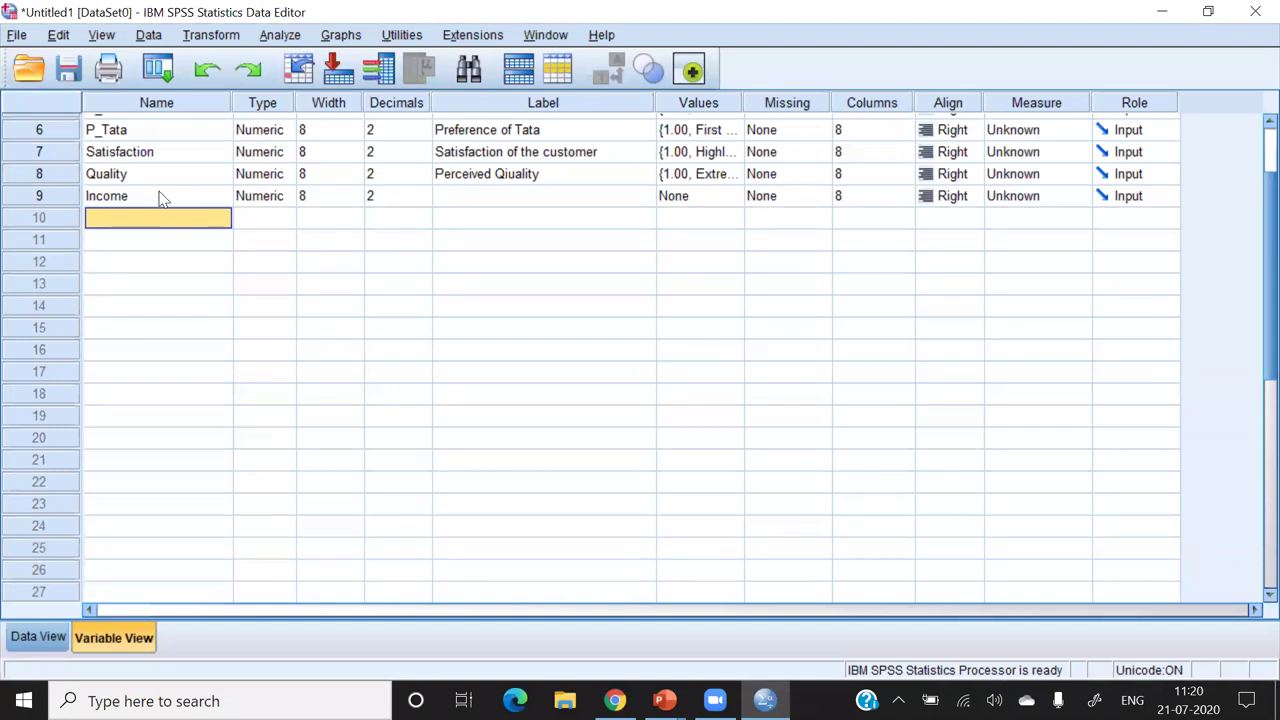
left_click(449, 197)
type("Monthly Income")
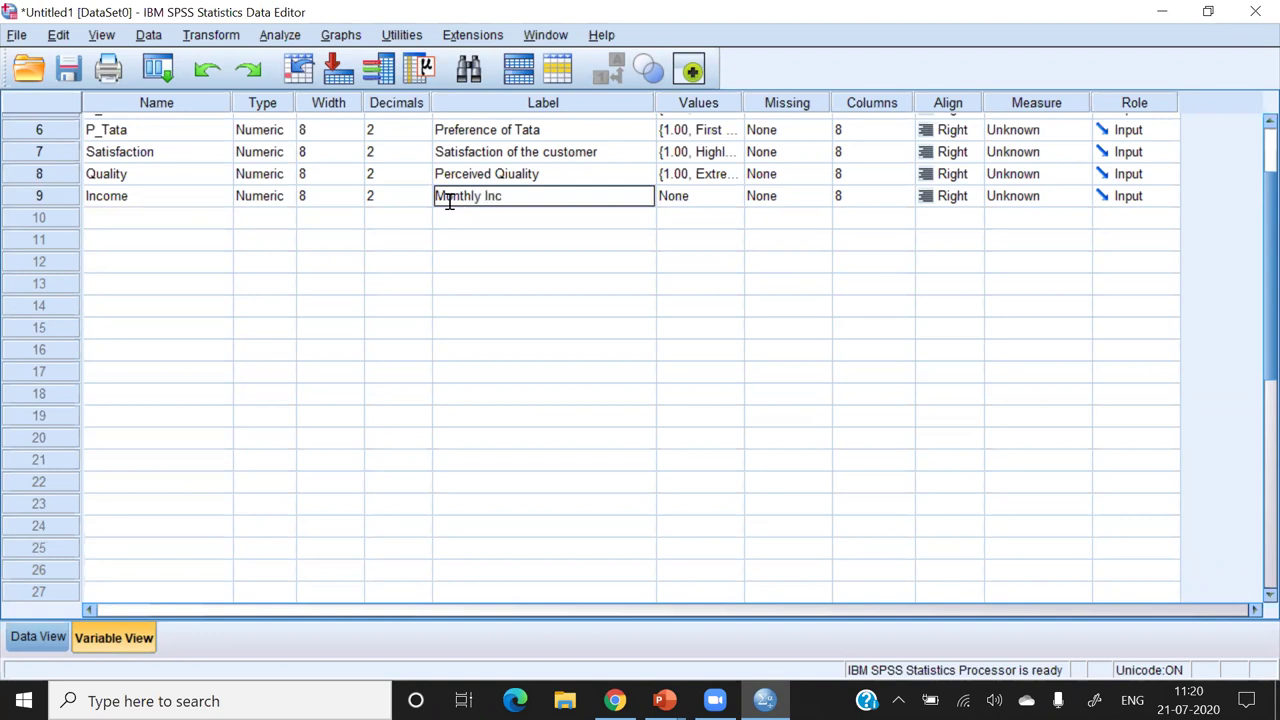
left_click(494, 240)
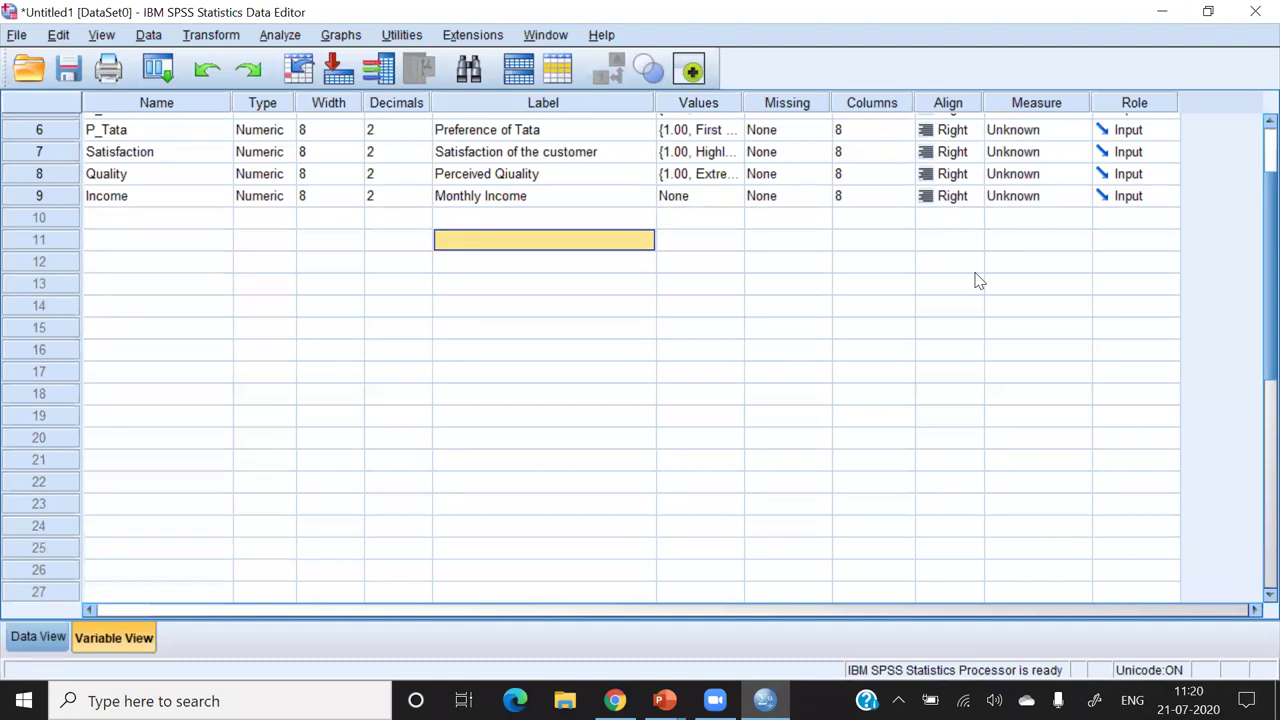
- Set the measurement level of the Income, Quality and Satisfaction variables to Scale
left_click(1078, 198)
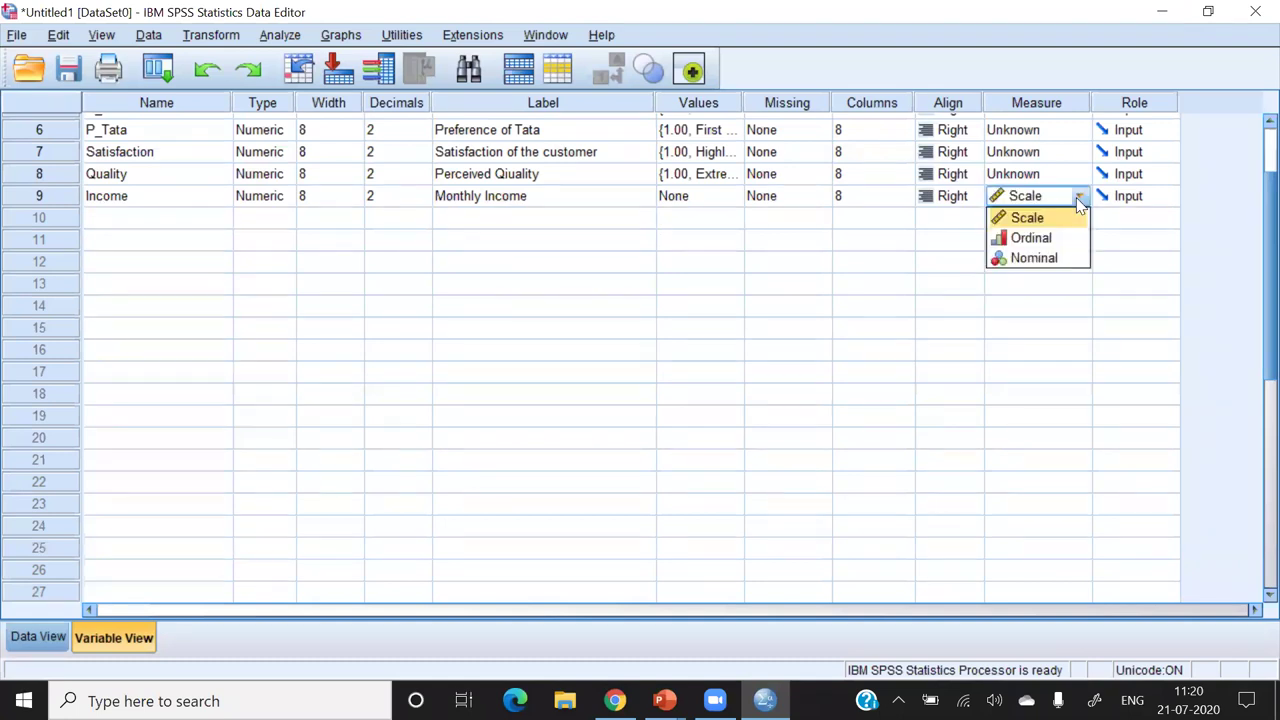
left_click(1028, 218)
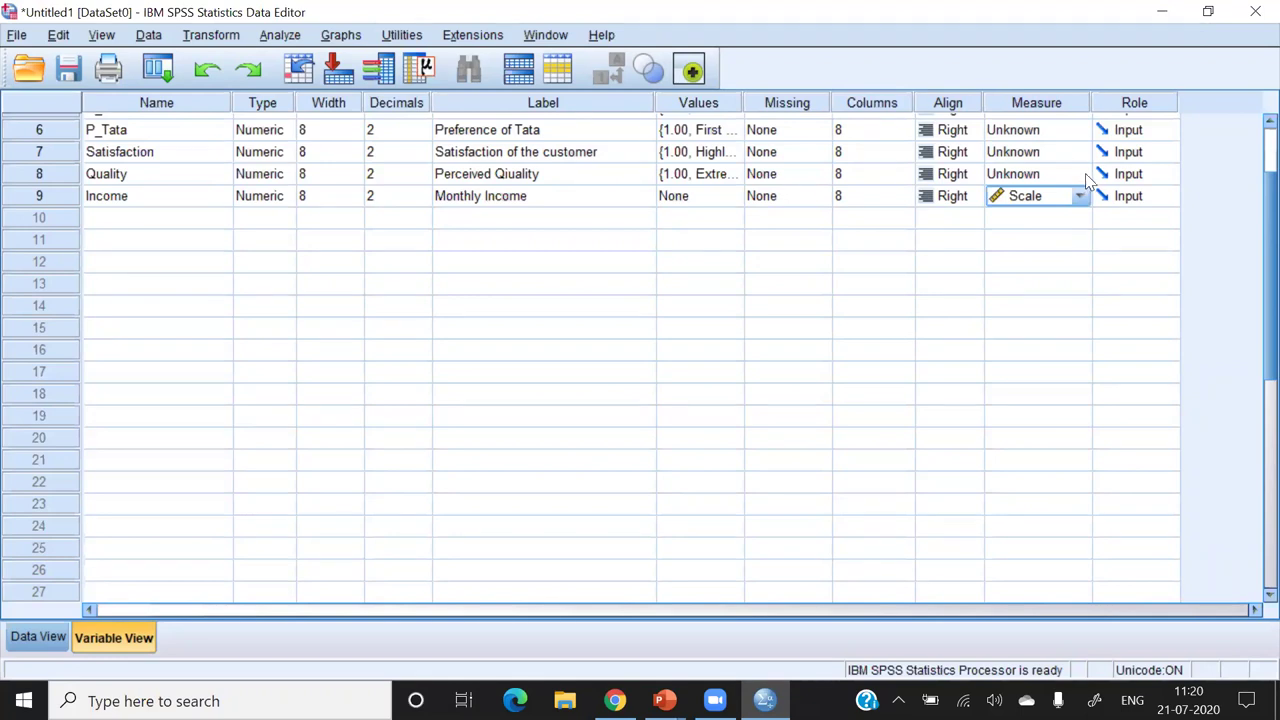
left_click(1072, 177)
left_click(1080, 174)
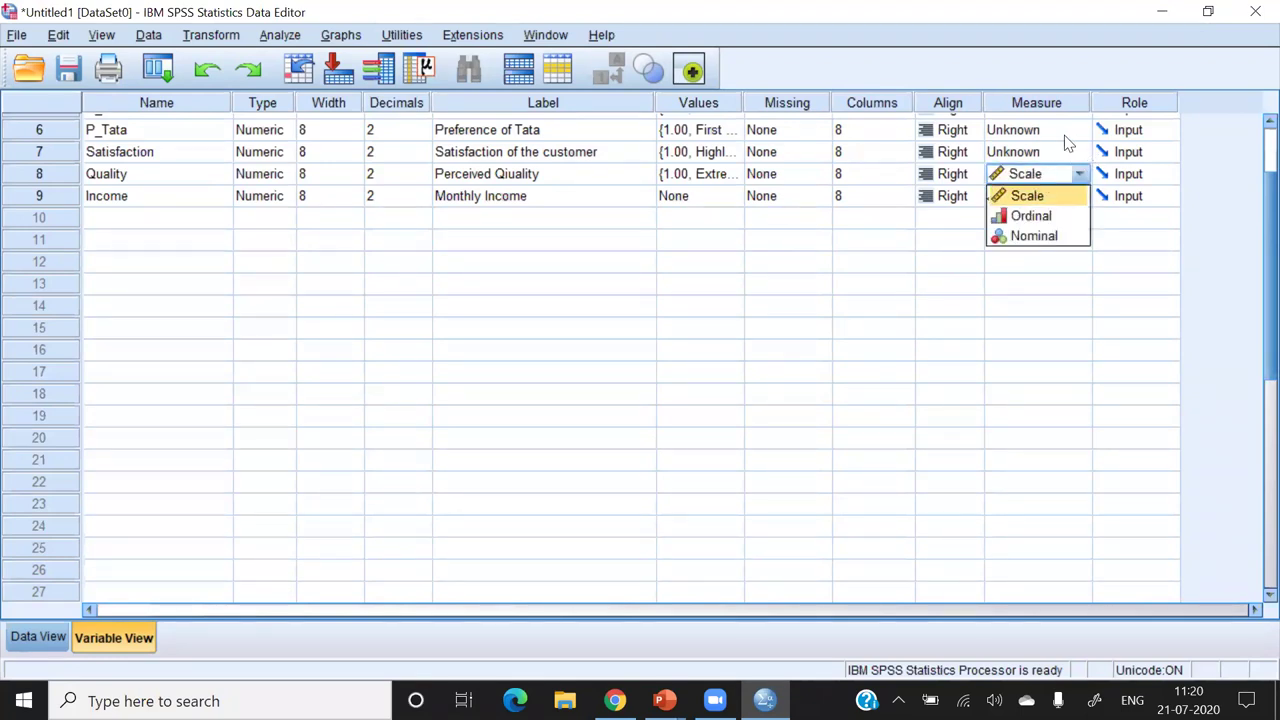
left_click(1078, 151)
- Set the measurement level of the P_Tata, P_Maruti and P_Hyundai preference variables to Ordinal
left_click(1078, 130)
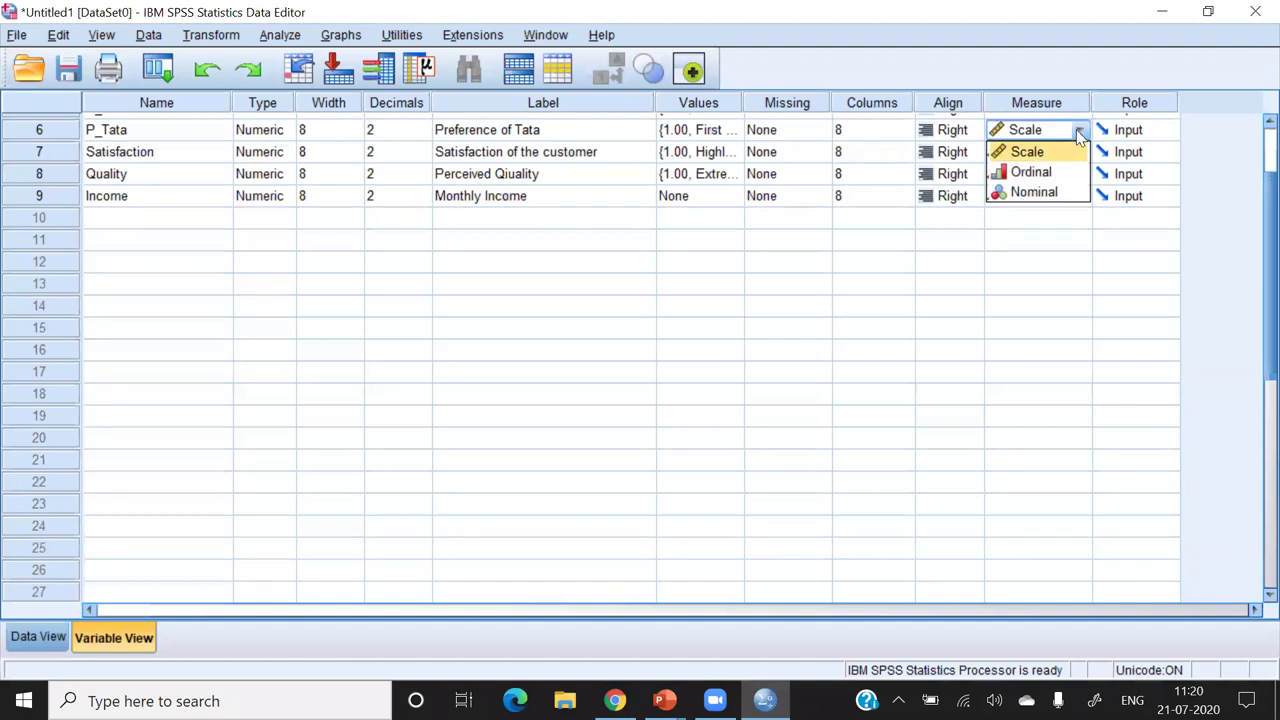
left_click(1223, 186)
scroll(1150, 190, "up", 3)
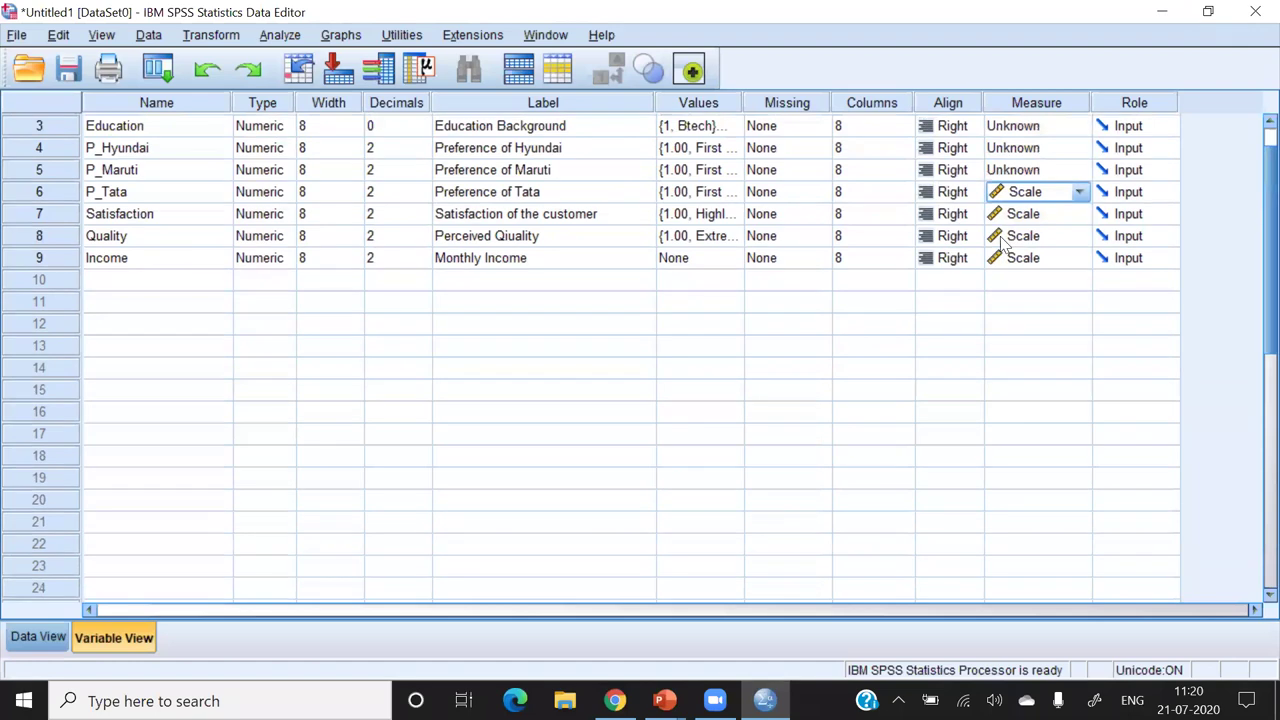
left_click(1079, 191)
key("Down")
key("Return")
left_click(1079, 169)
key("Down")
key("Return")
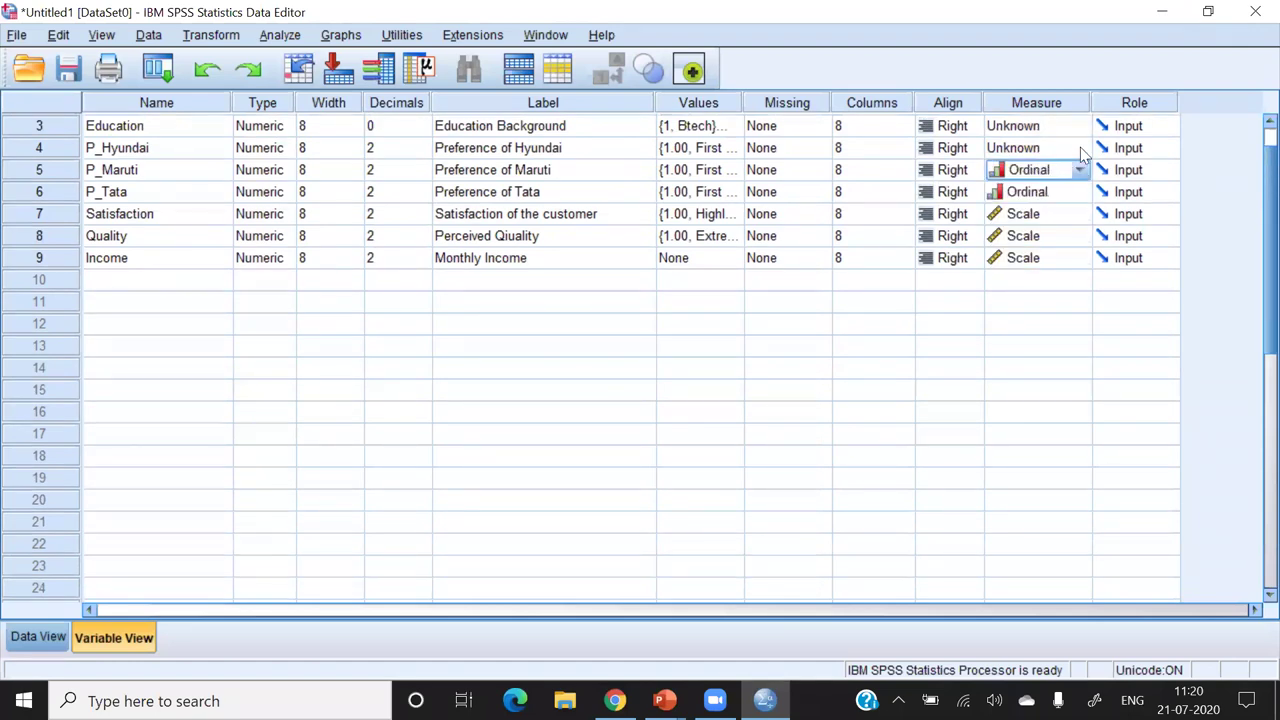
left_click(1079, 148)
key("Down")
key("Return")
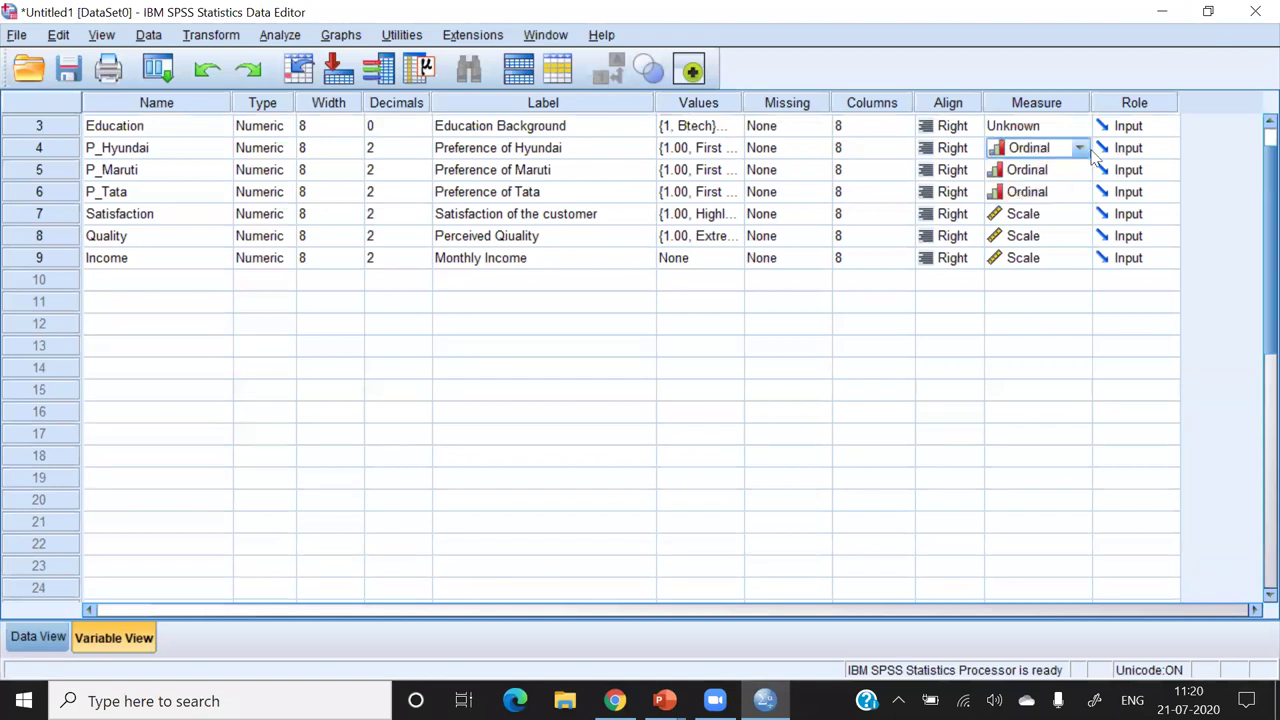
- Set the measurement level of the Education variable to Nominal
key("Up")
key("alt+Down")
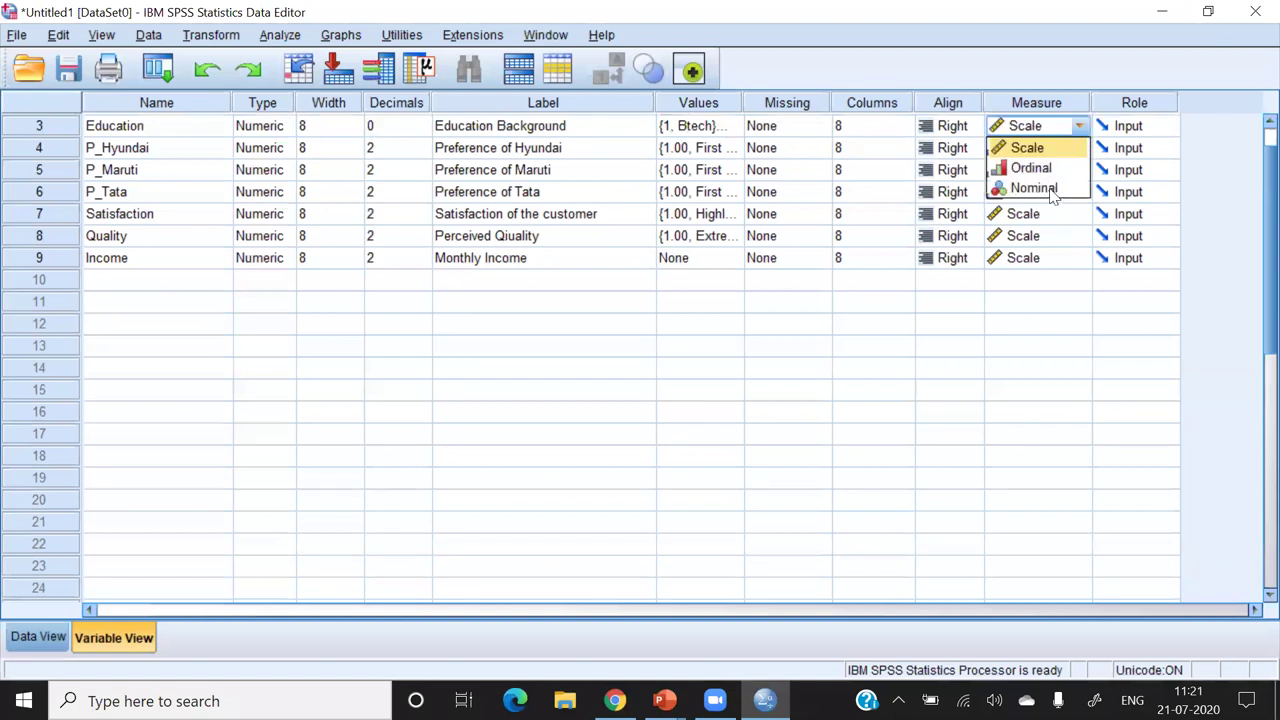
key("Down")
key("Down")
key("Return")
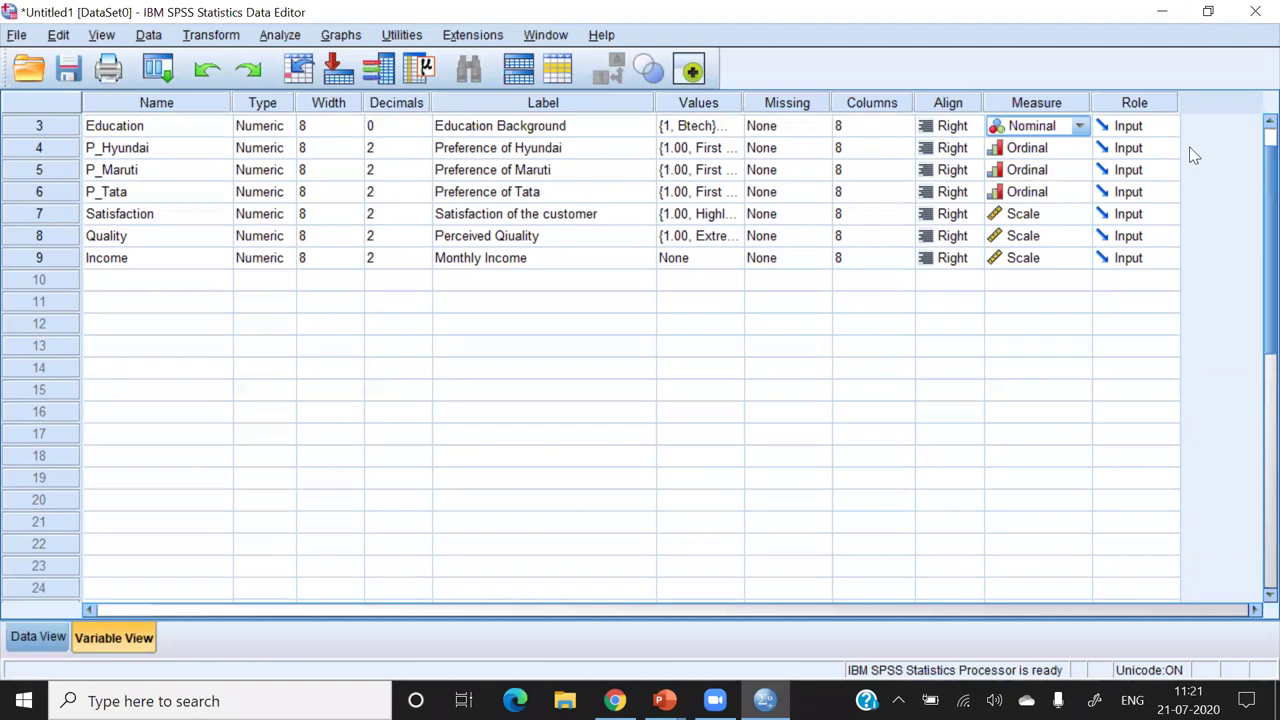
scroll(1056, 148, "up", 1)
key("alt+Down")
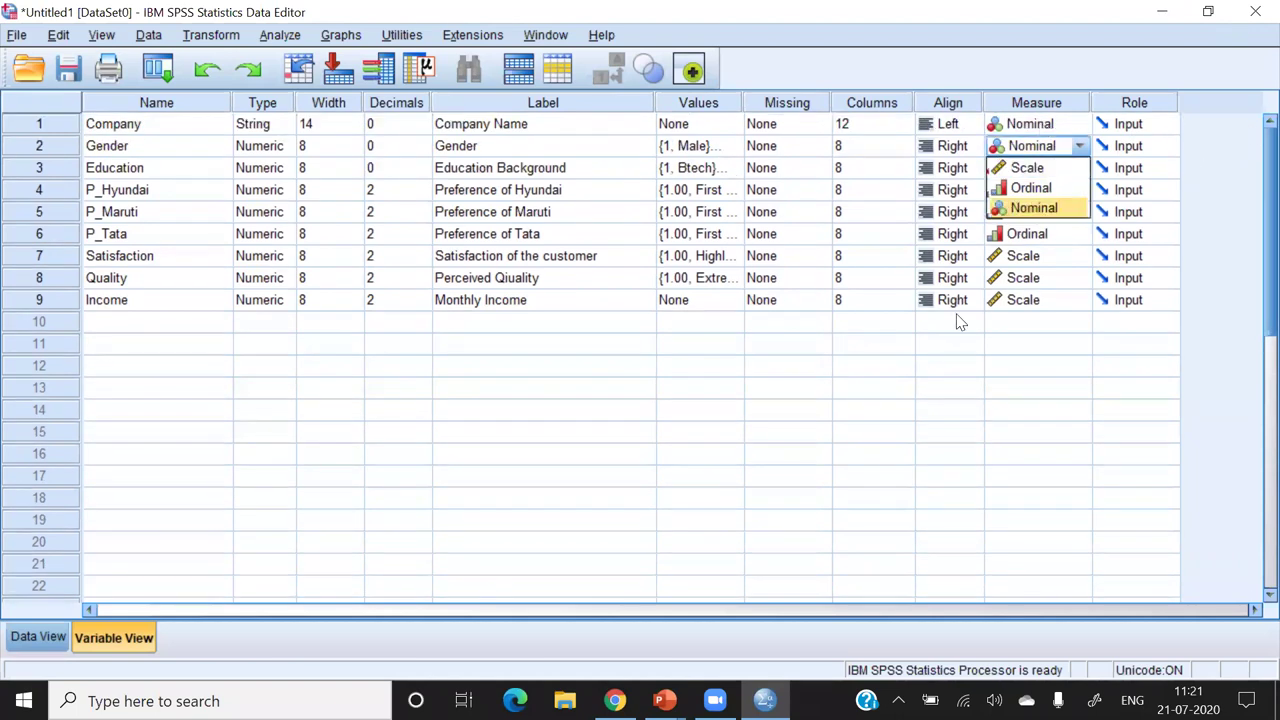
left_click(960, 322)
key("Up")
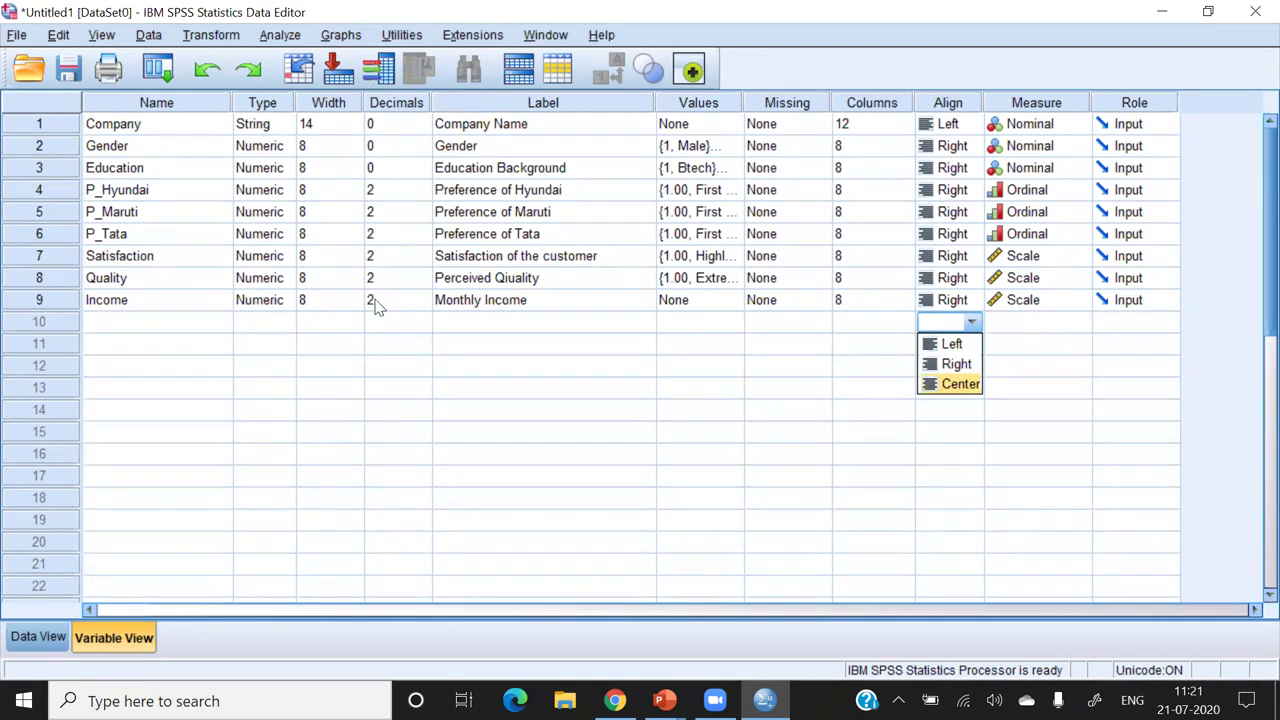
- Show the data sheet and enter Income values 25000 and 30000 for cases 1 and 2
left_click(37, 637)
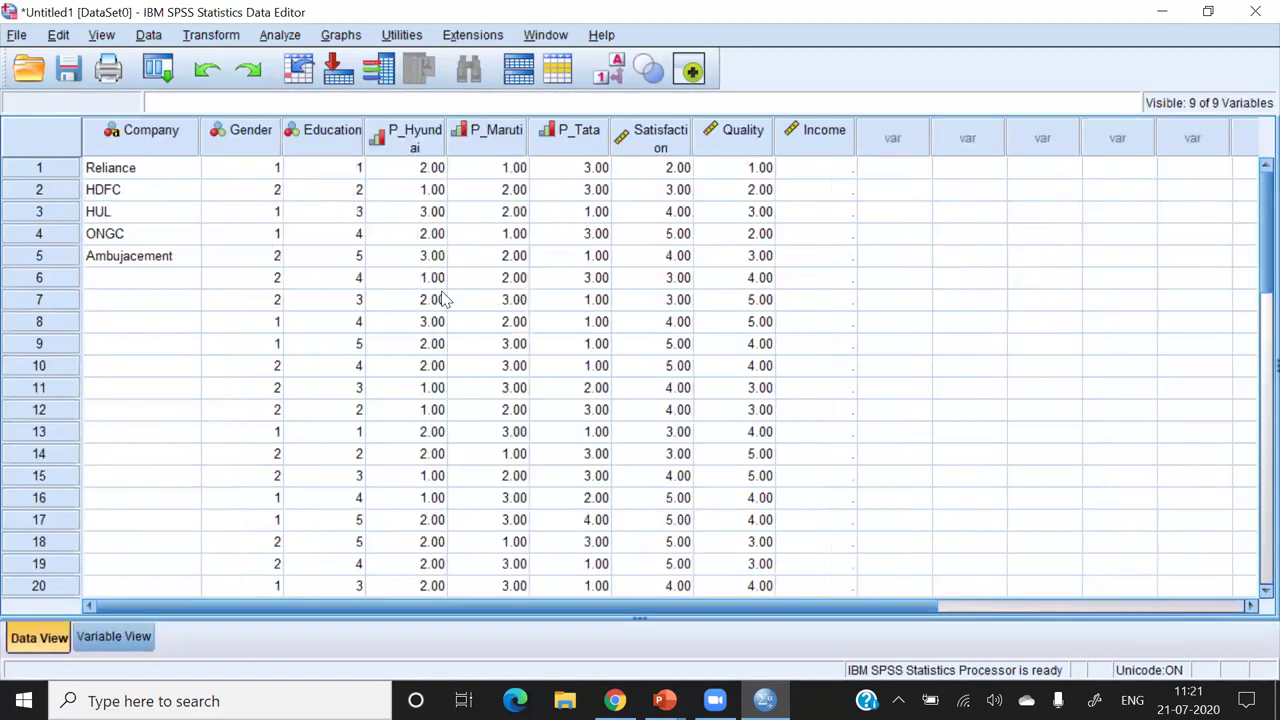
left_click(840, 168)
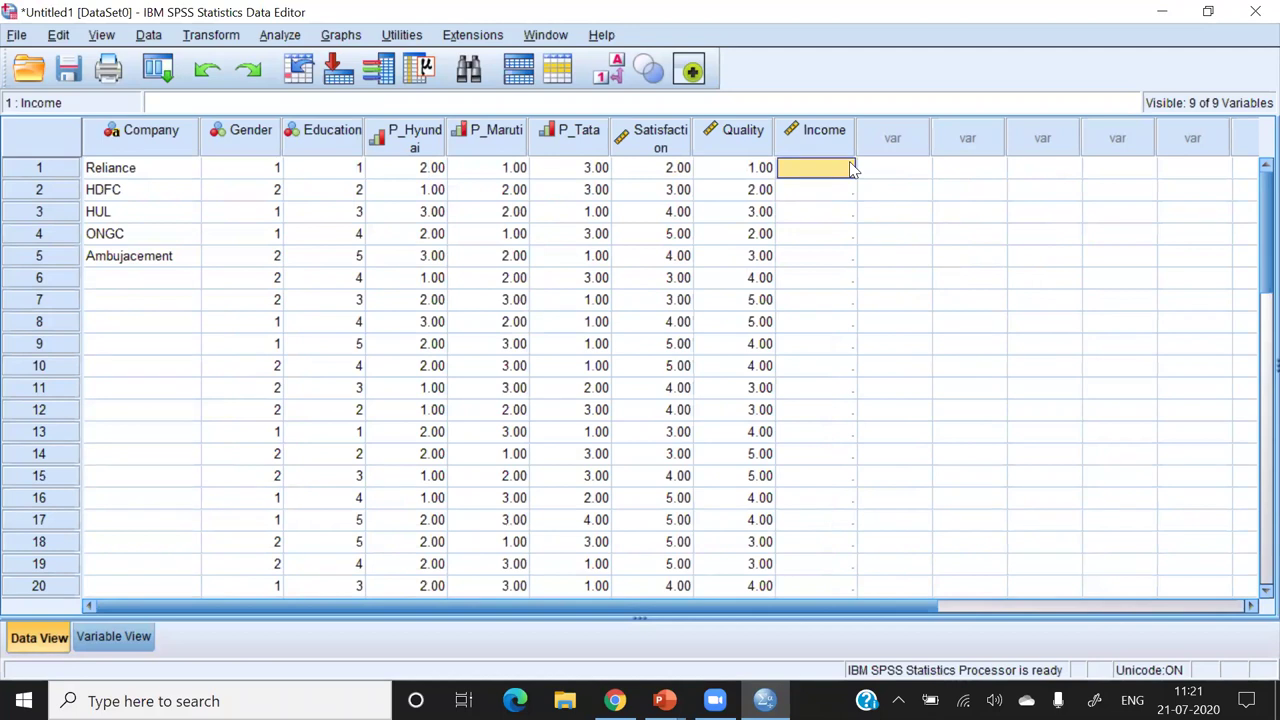
type("25")
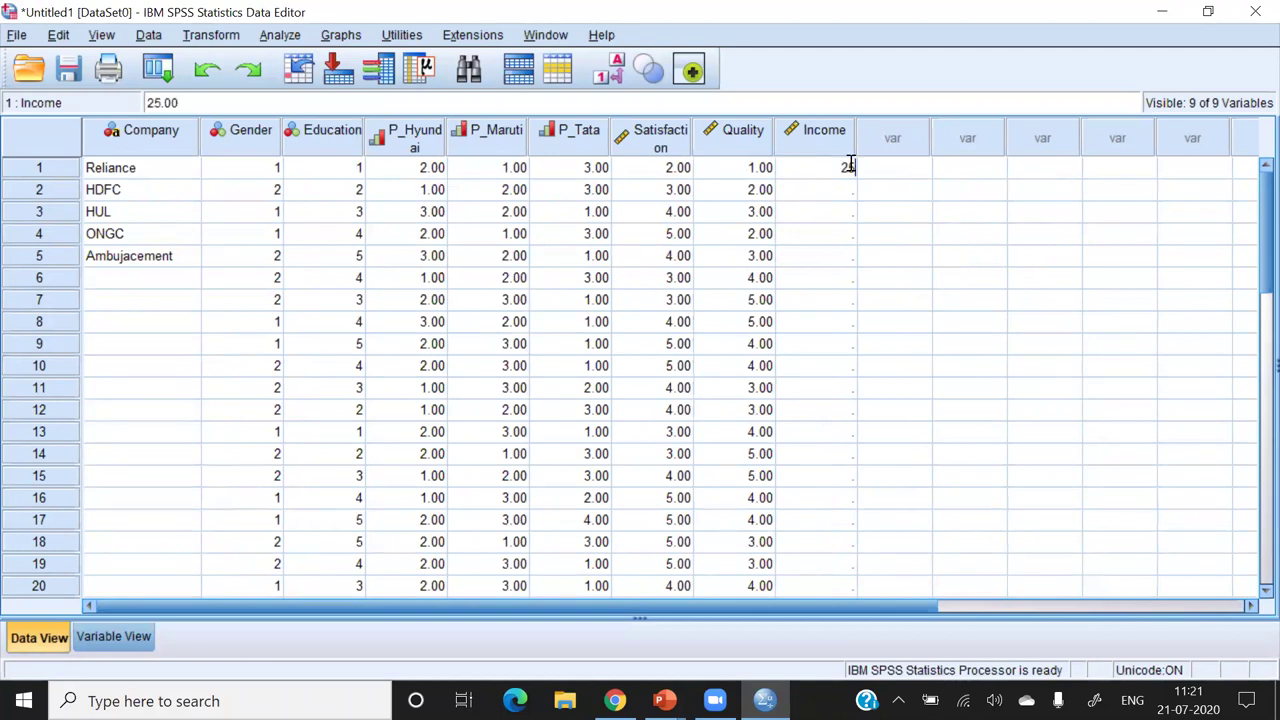
type("000")
key("Return")
type("30000")
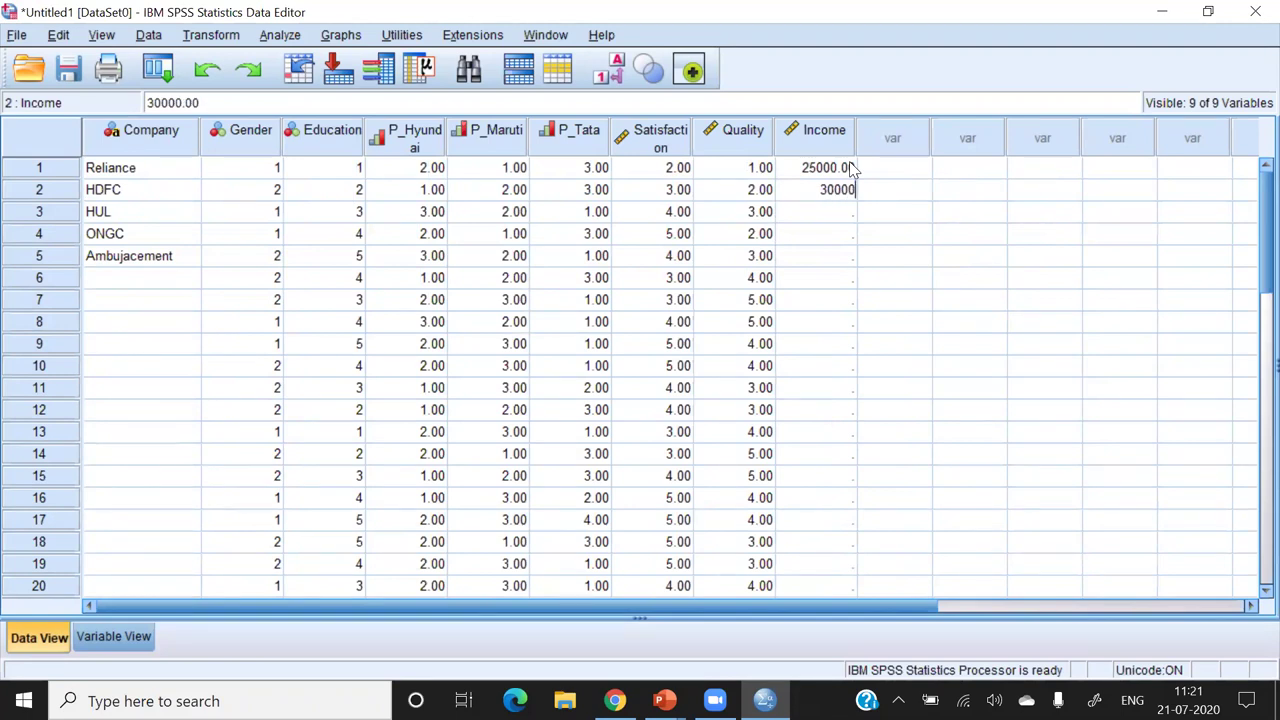
key("Return")
- Enter Income values 34000, 37000 and 65000 for cases 3 to 5, replacing the mistyped entry in case 3
type("450000")
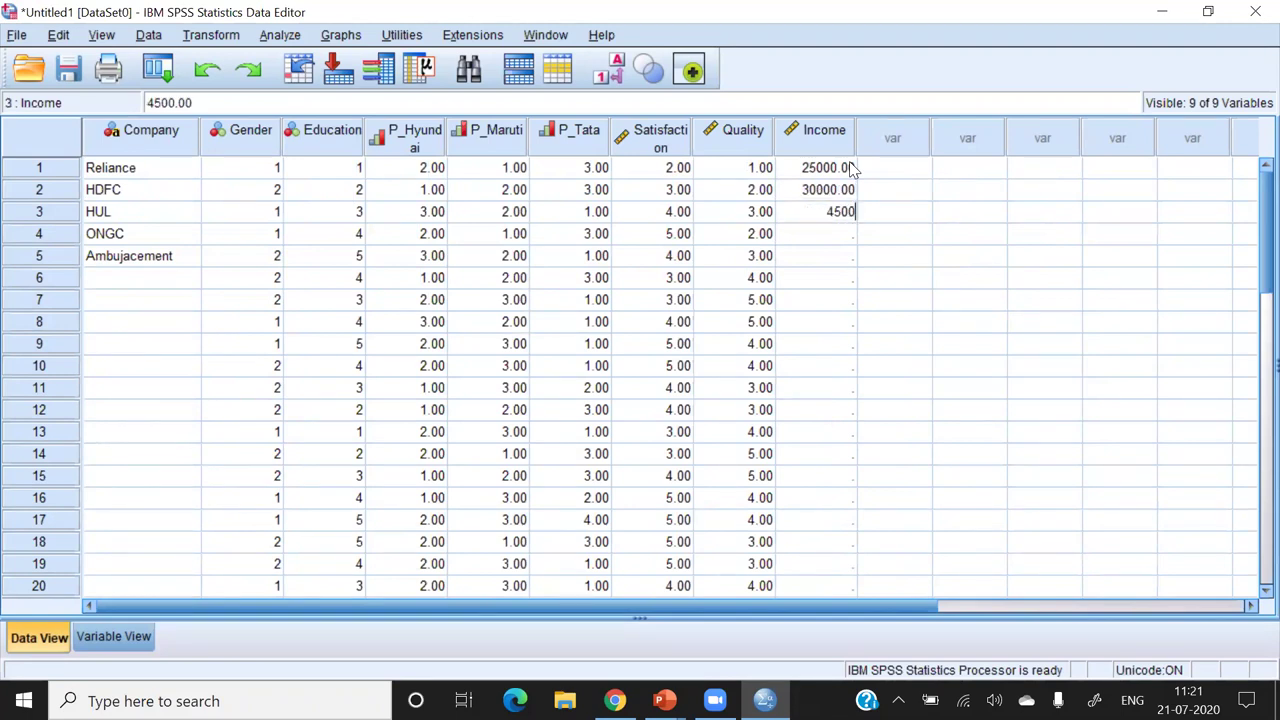
key("Return")
left_click(830, 210)
type("34000")
key("Return")
type("37000")
key("Return")
type("65000")
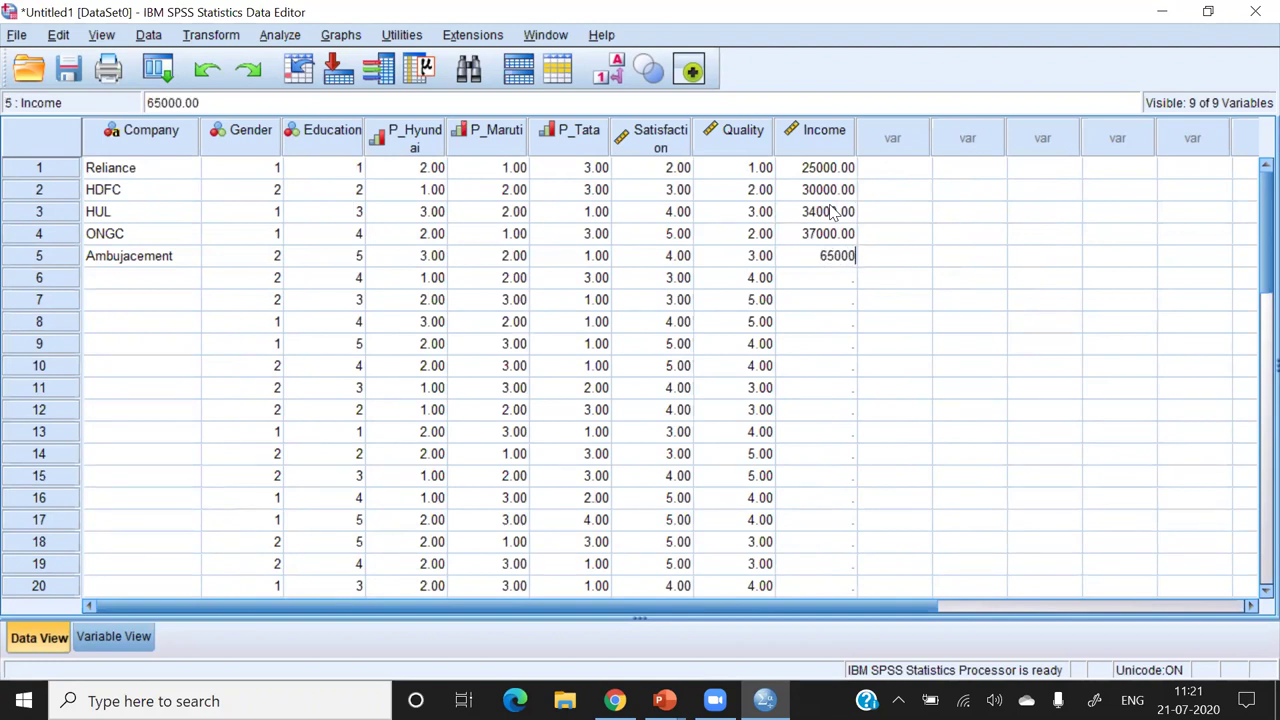
key("Return")
- Enter Income values 87000, 56000 and 34000 for cases 6 to 8
type("87000")
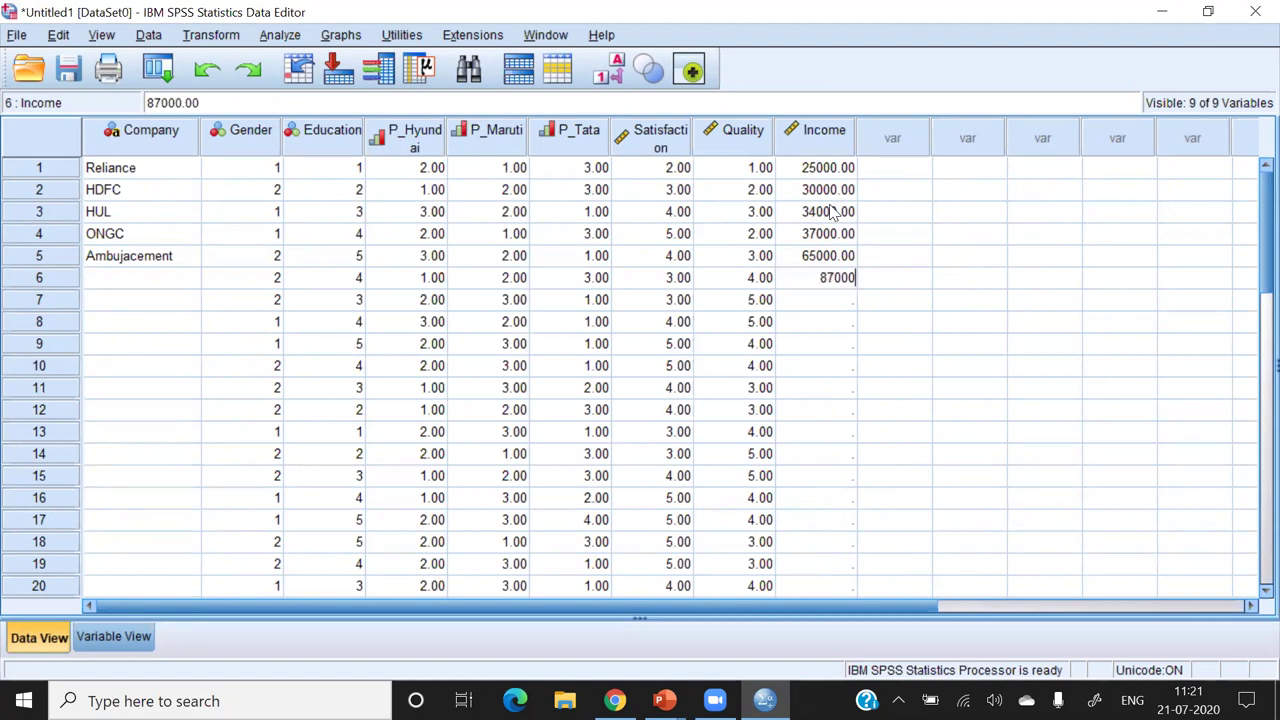
key("Return")
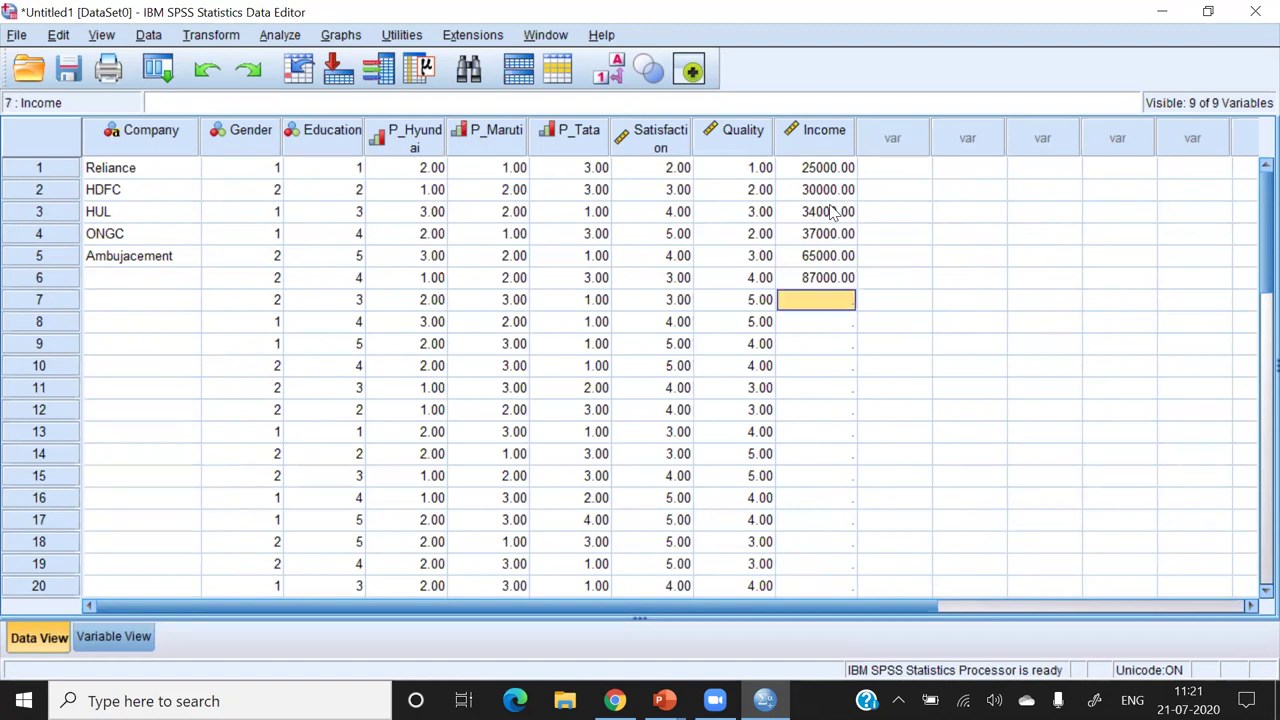
type("56000")
key("Return")
type("34000")
key("Return")
- Enter Income values 24000, 45000 and 35000 for cases 9 to 11
type("24000")
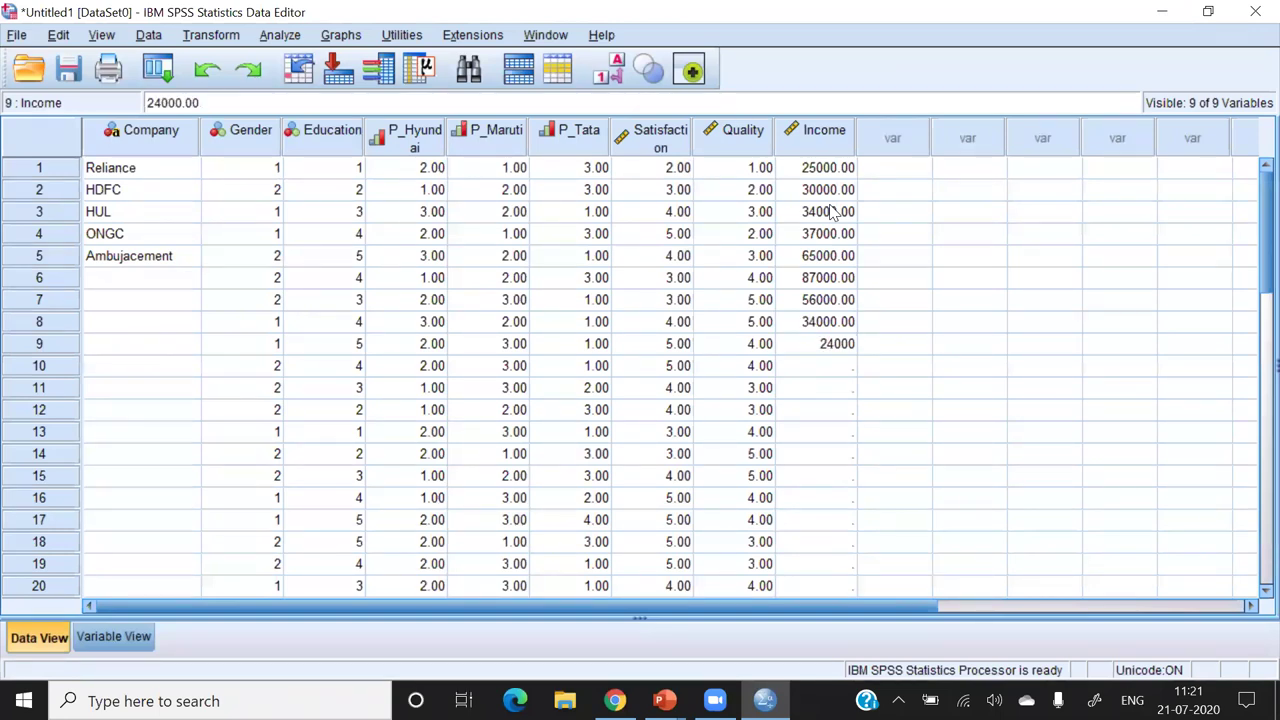
key("Return")
type("45")
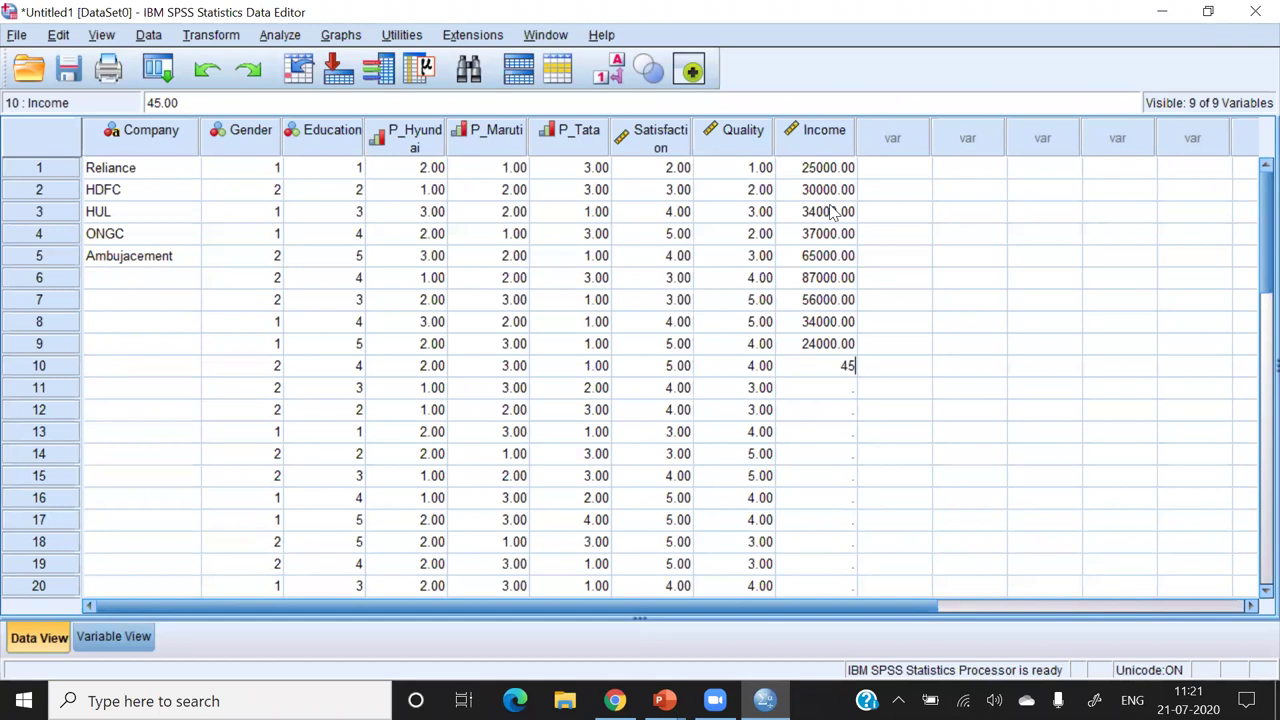
type("000")
key("Return")
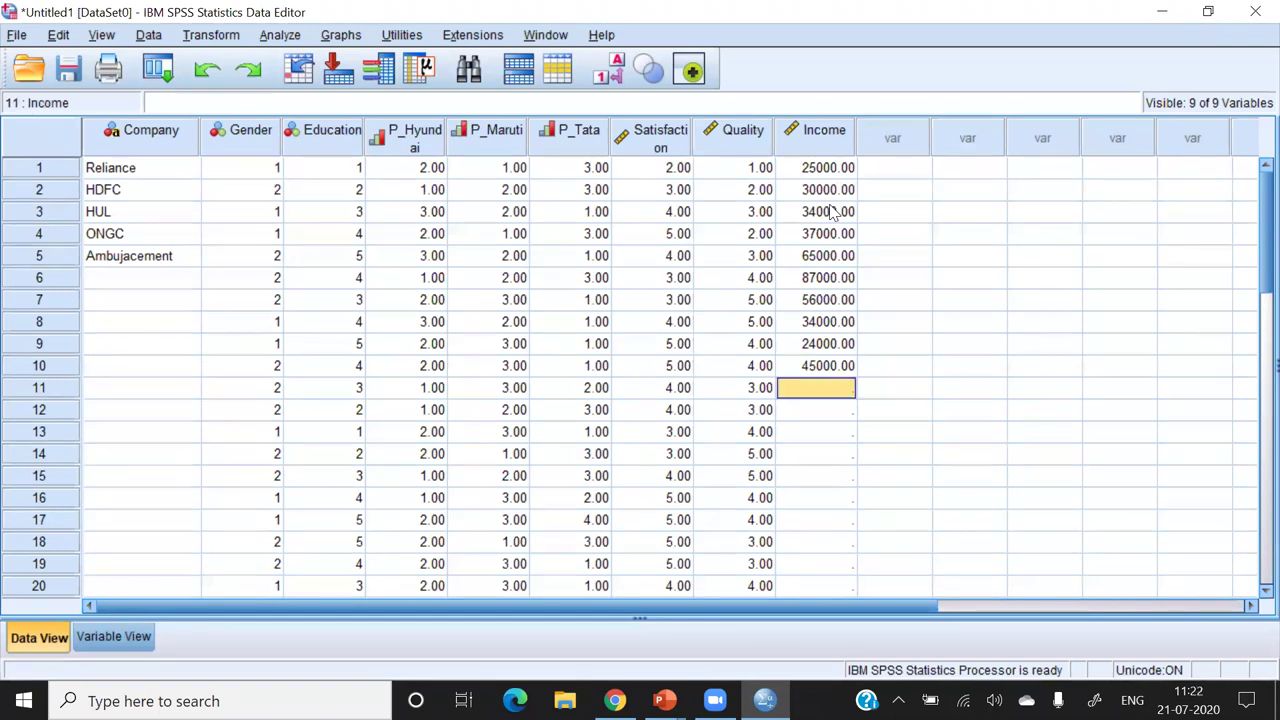
type("35000")
key("Return")
- Enter Income values 76000, 26000 and 27000 for cases 12 to 14
type("76000")
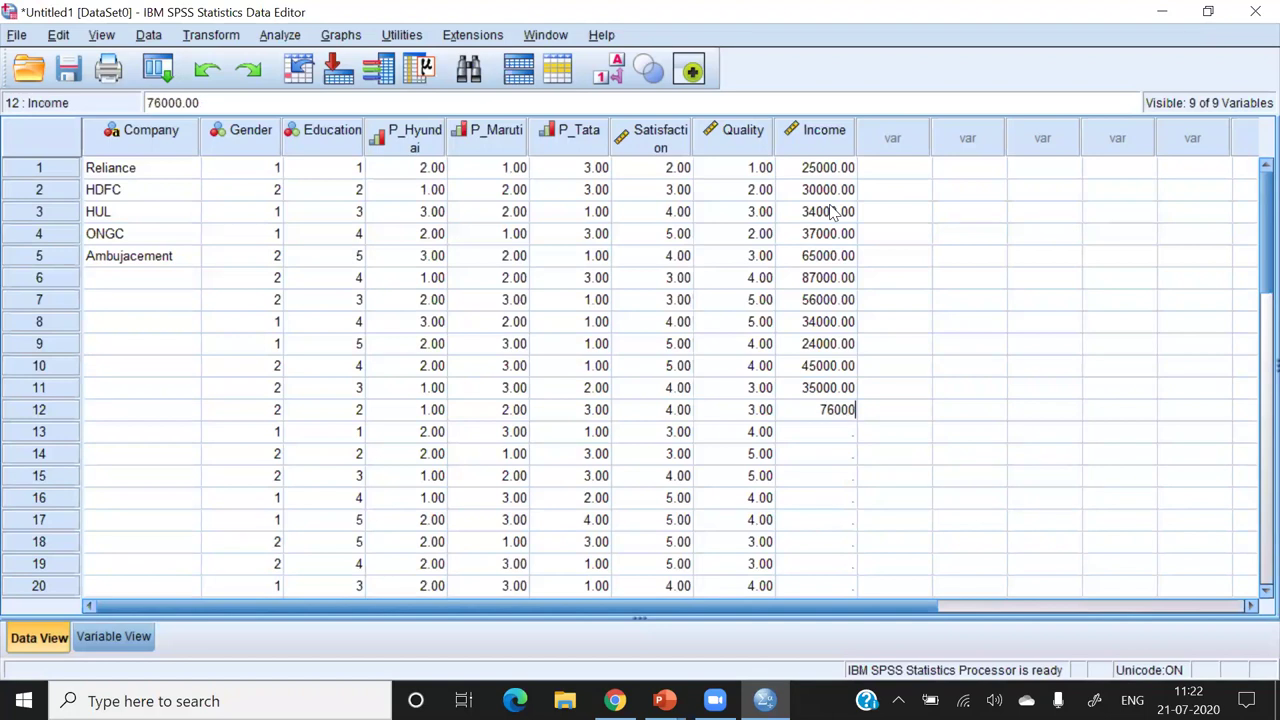
key("Return")
type("260")
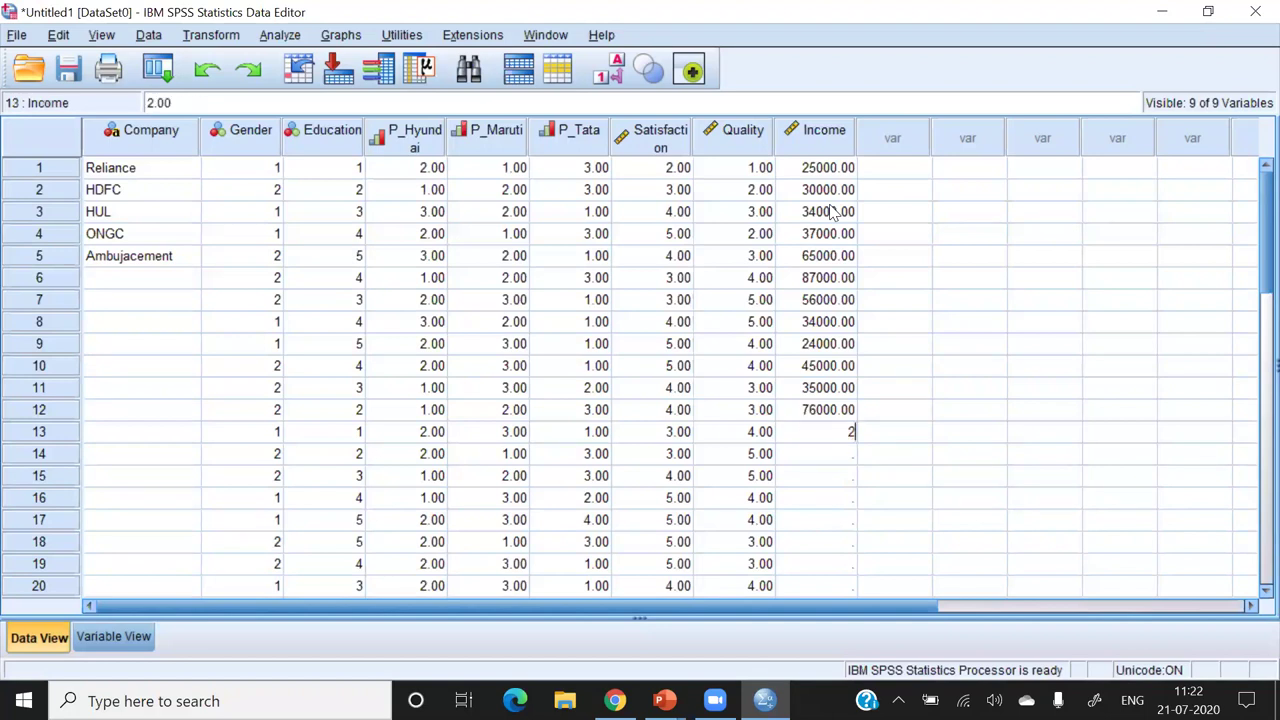
key("BackSpace")
type("000")
key("Return")
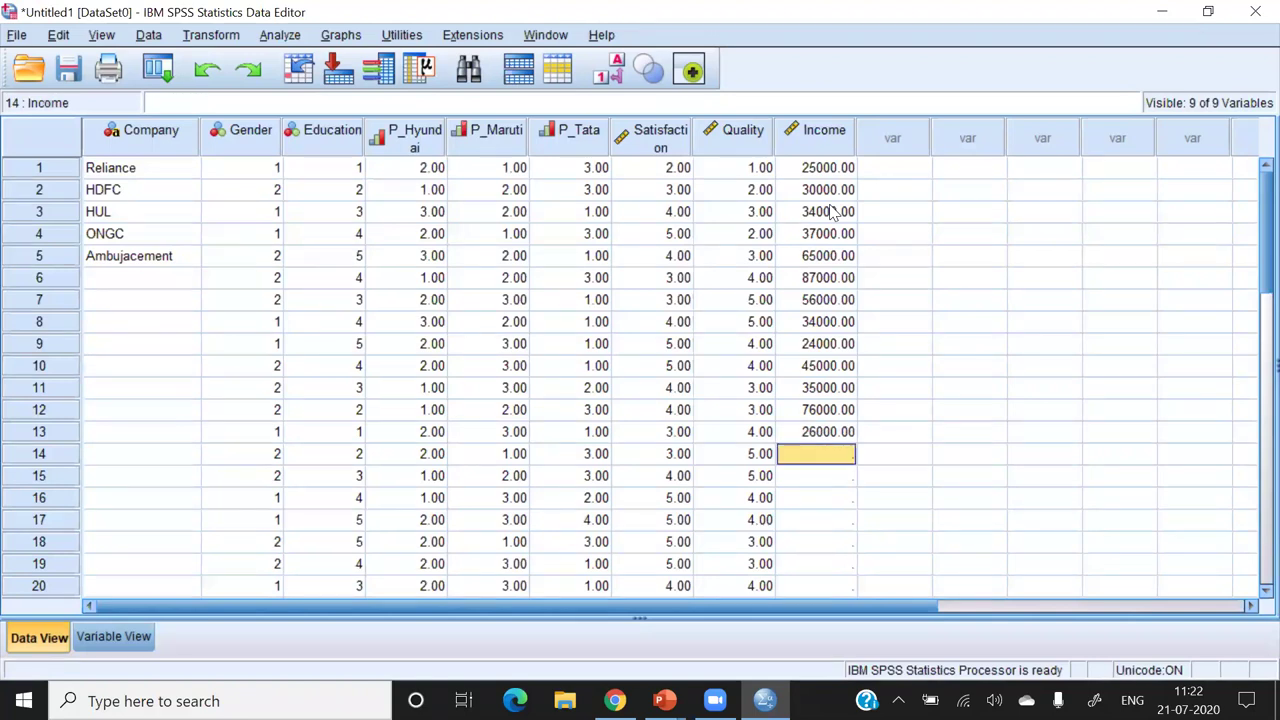
type("27000")
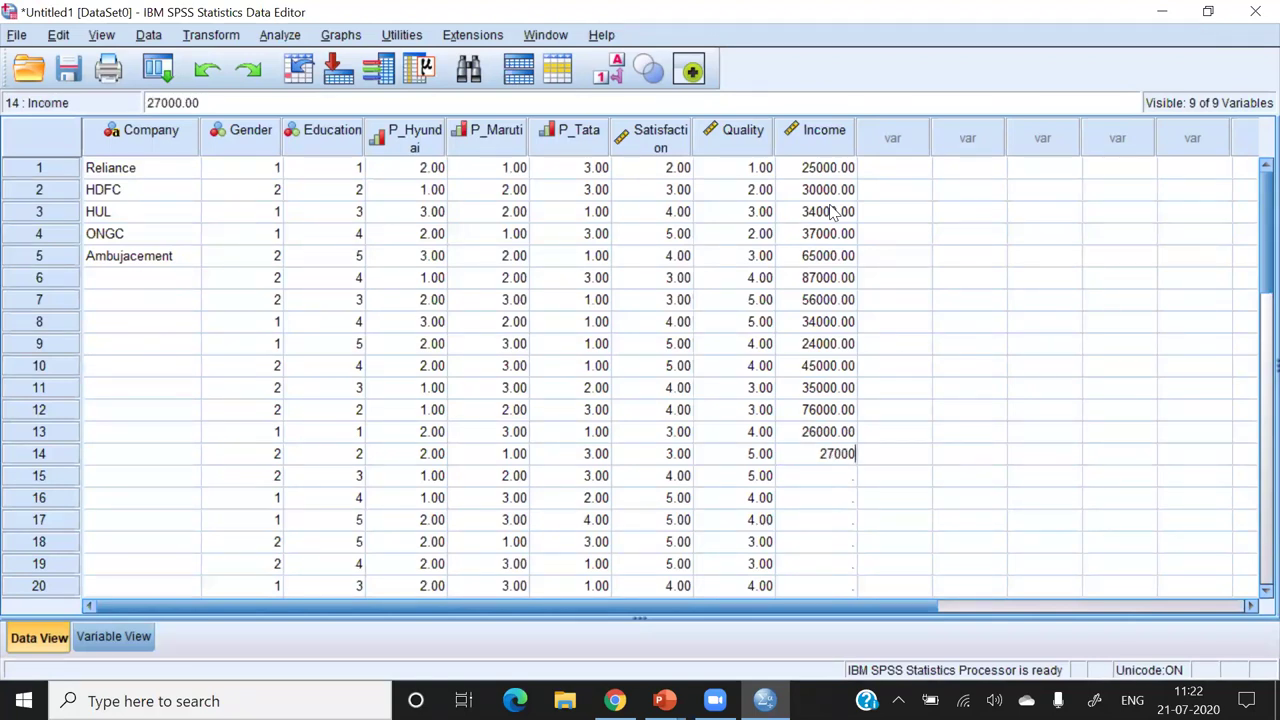
key("Return")
- Enter Income values 87000, 87000, 24000 and 76000 for cases 15 to 18
type("87")
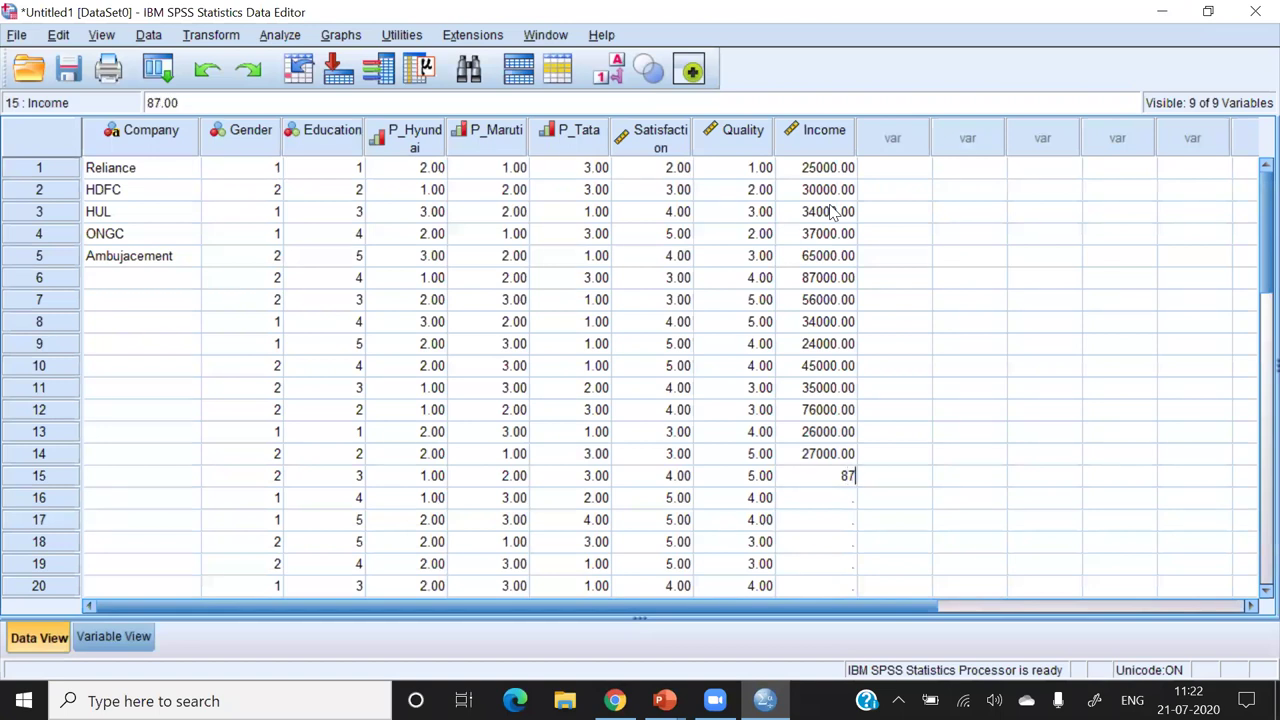
type("000")
key("Return")
type("87000")
key("Return")
type("24000")
key("Return")
type("76000")
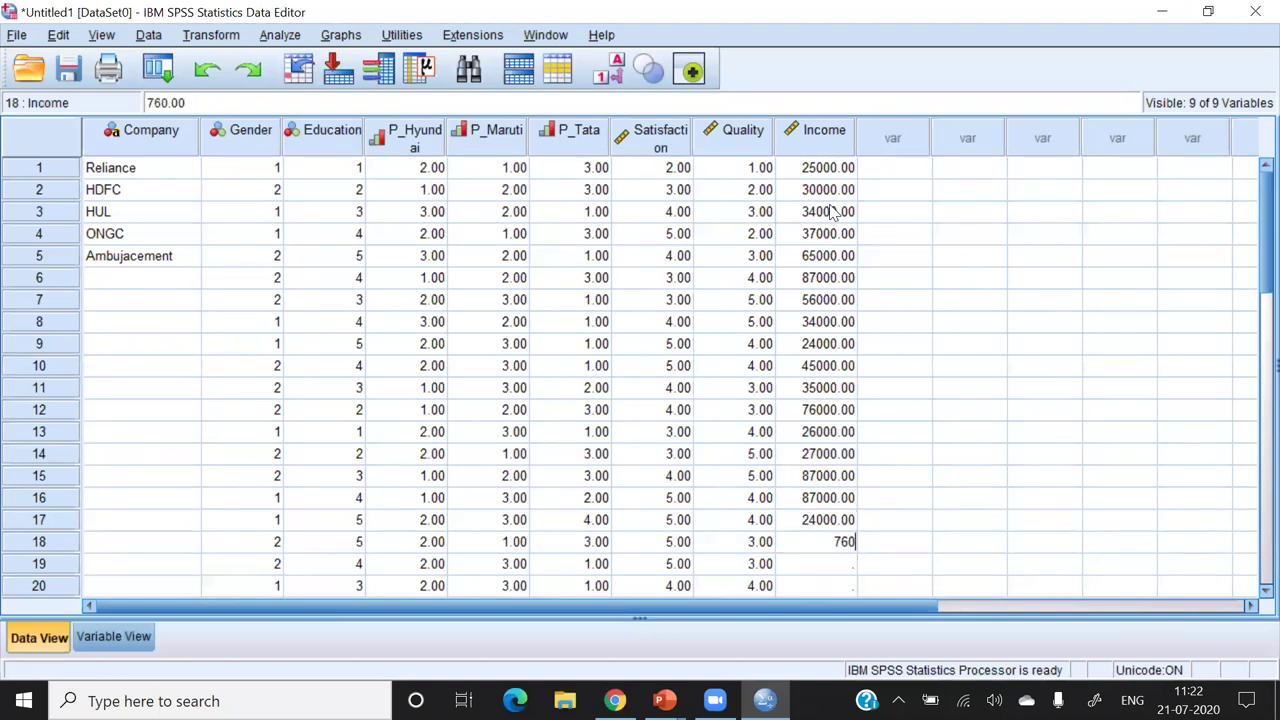
key("Return")
- Copy the Income values of cases 5 to 14 and paste them into the Income column starting at case 19
left_click(830, 256)
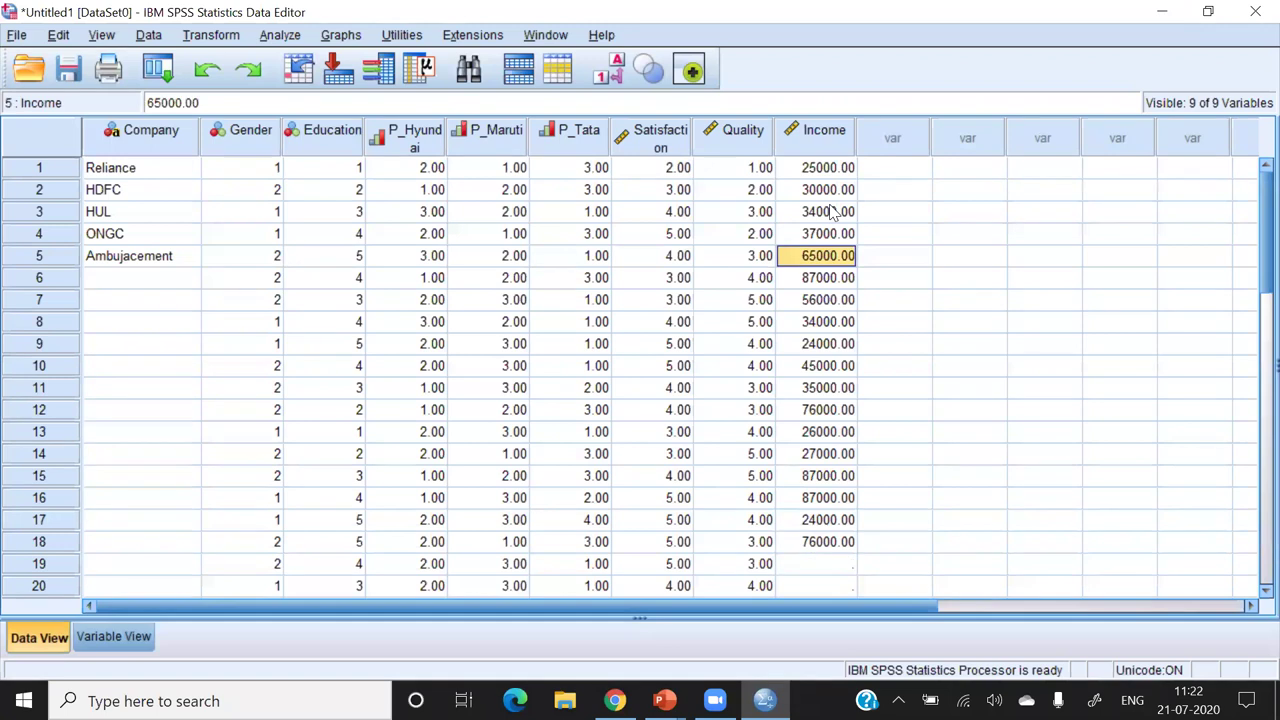
key("shift+Down")
key("shift+Down")
key("shift+Down")
key("shift+Down")
key("shift+Down")
key("shift+Down")
key("shift+Down")
key("shift+Down")
key("shift+Down")
key("ctrl+c")
key("shift+Down")
key("shift+Down")
key("shift+Down")
key("shift+Down")
key("shift+Down")
key("shift+Down")
key("shift+Down")
key("shift+Down")
key("shift+Down")
key("shift+Down")
key("shift+Down")
key("shift+Down")
key("shift+Down")
key("shift+Down")
key("shift+Down")
key("shift+Down")
key("shift+Down")
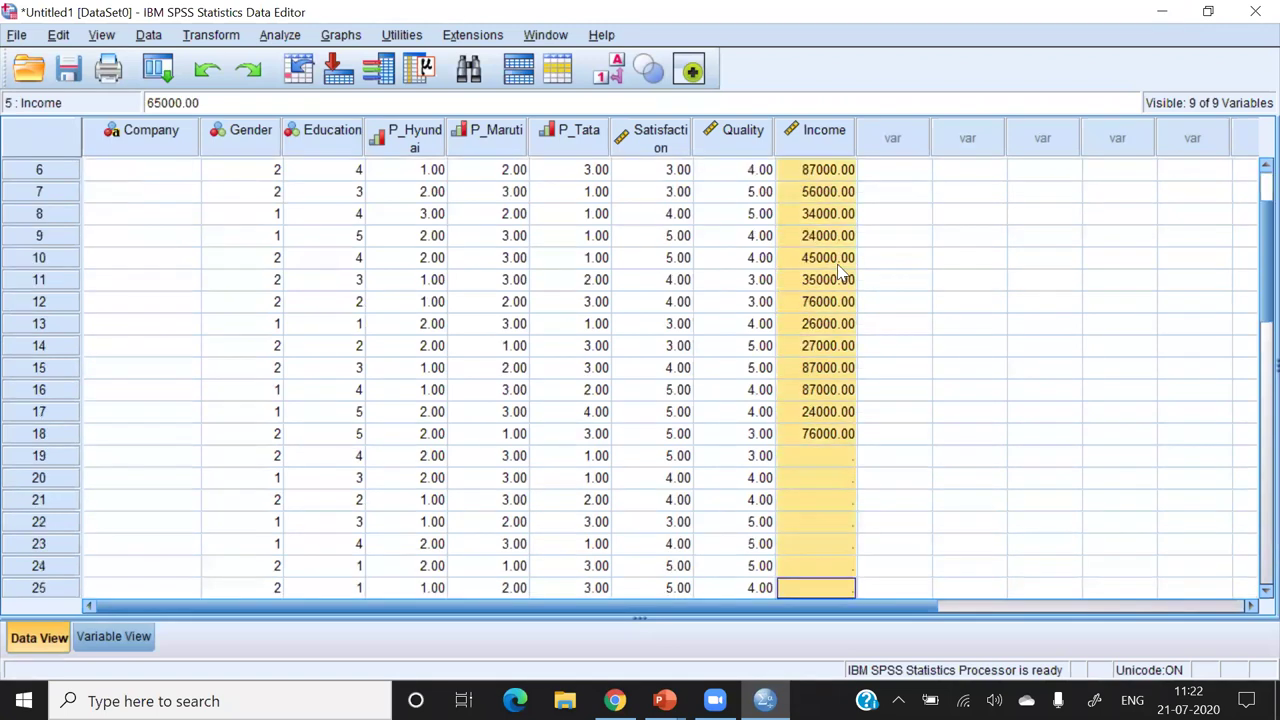
key("shift+Up")
key("shift+Up")
key("shift+Up")
key("shift+Up")
key("shift+Up")
key("shift+Up")
key("shift+Up")
key("shift+Up")
key("shift+Up")
key("shift+Up")
key("shift+Up")
key("shift+Up")
key("shift+Up")
key("shift+Up")
key("shift+Up")
key("shift+Up")
key("shift+Up")
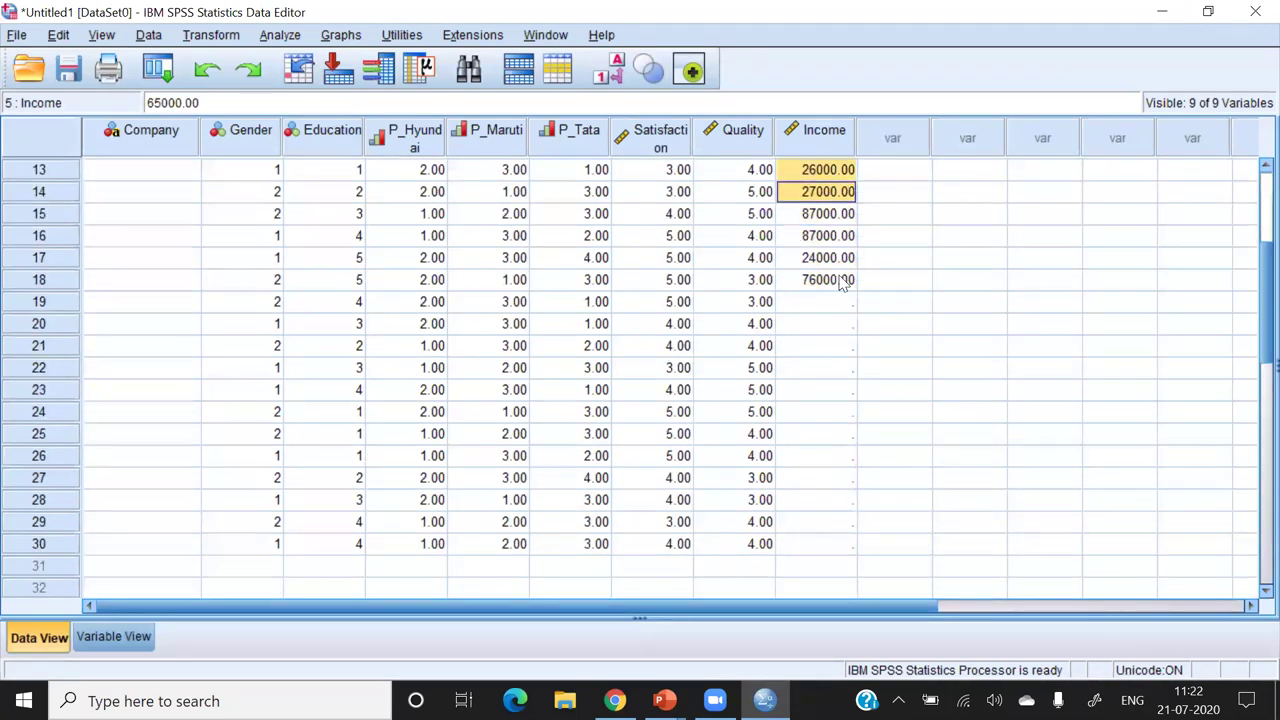
left_click(830, 302)
key("ctrl+v")
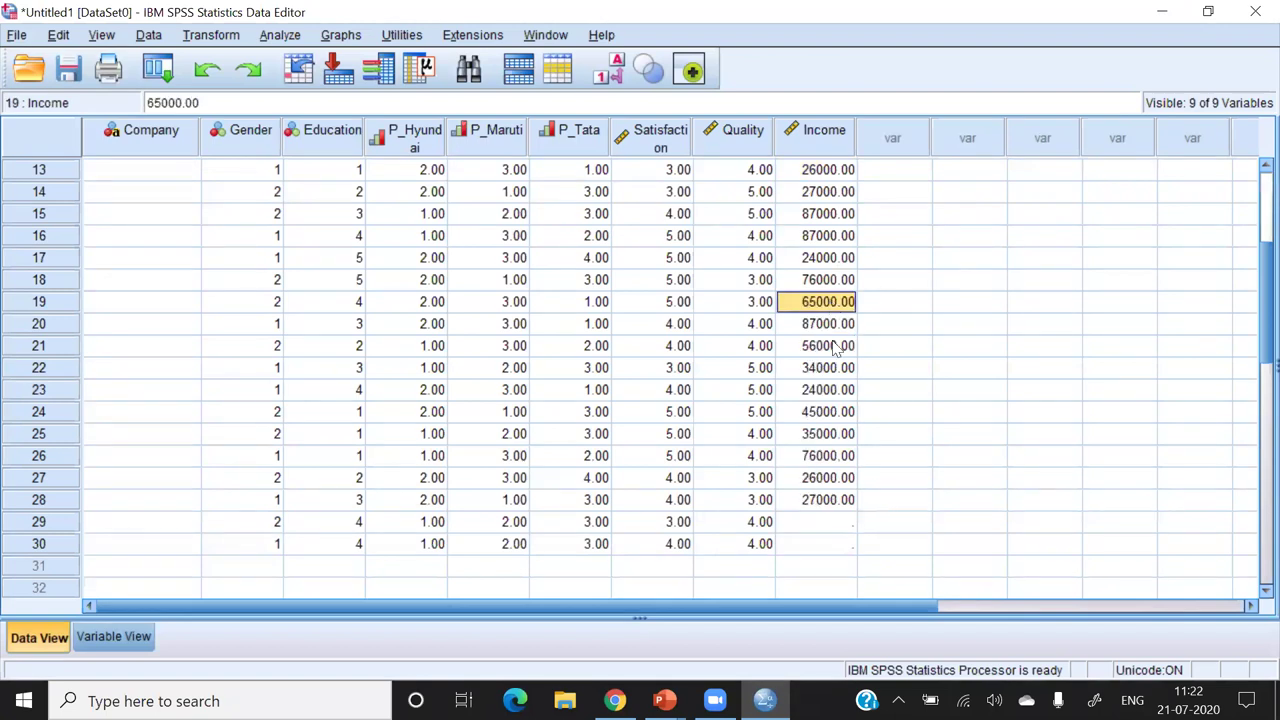
- Enter Income values 67000 and 87000 for cases 29 and 30
left_click(838, 521)
type("67000")
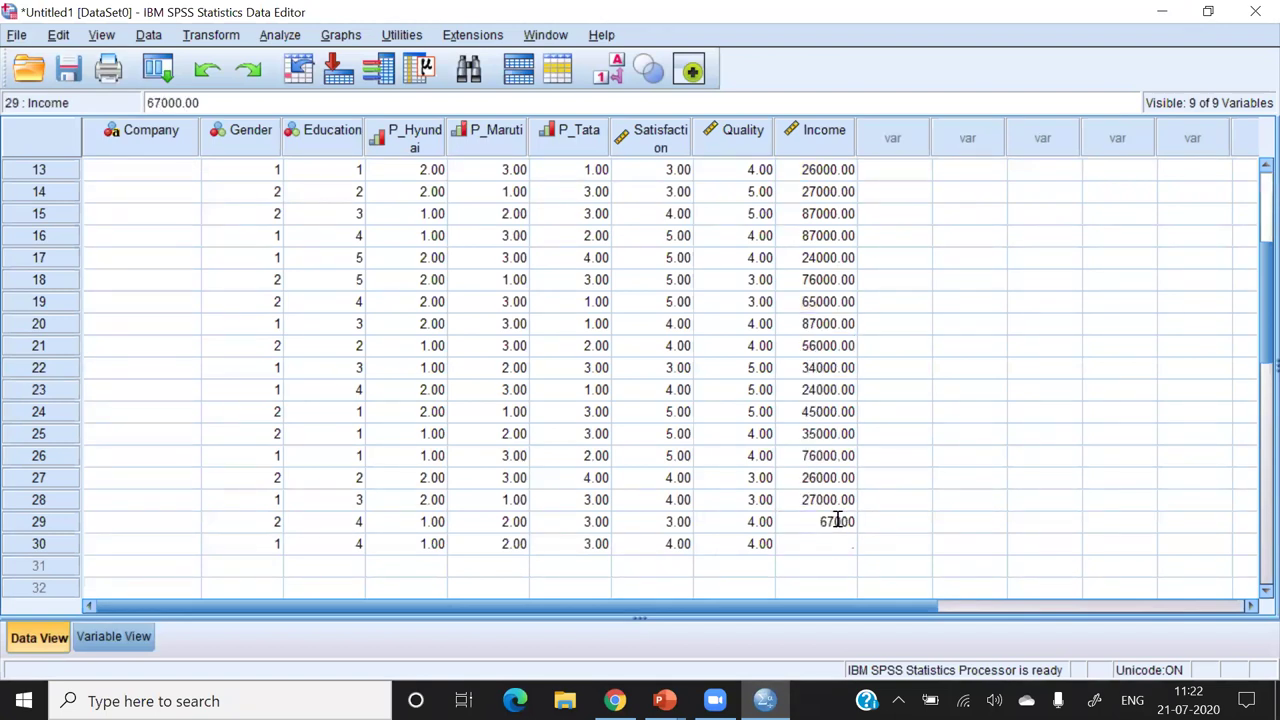
key("Return")
type("87000")
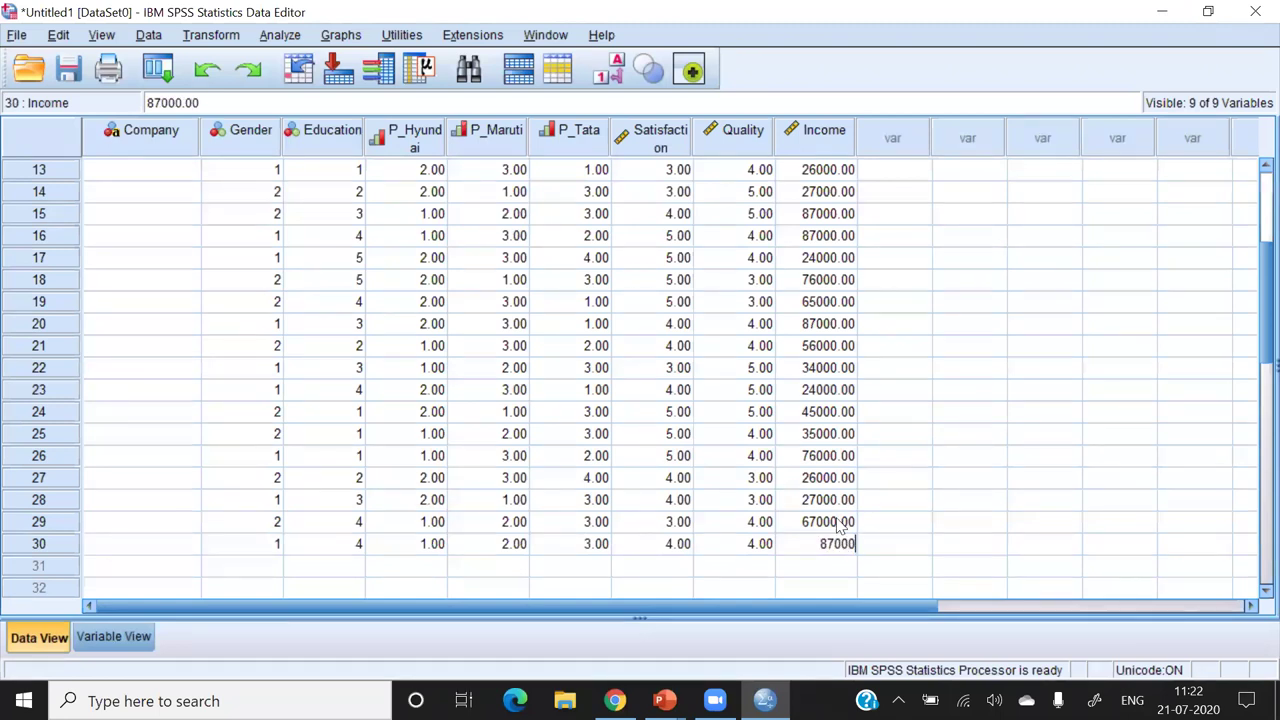
key("Return")
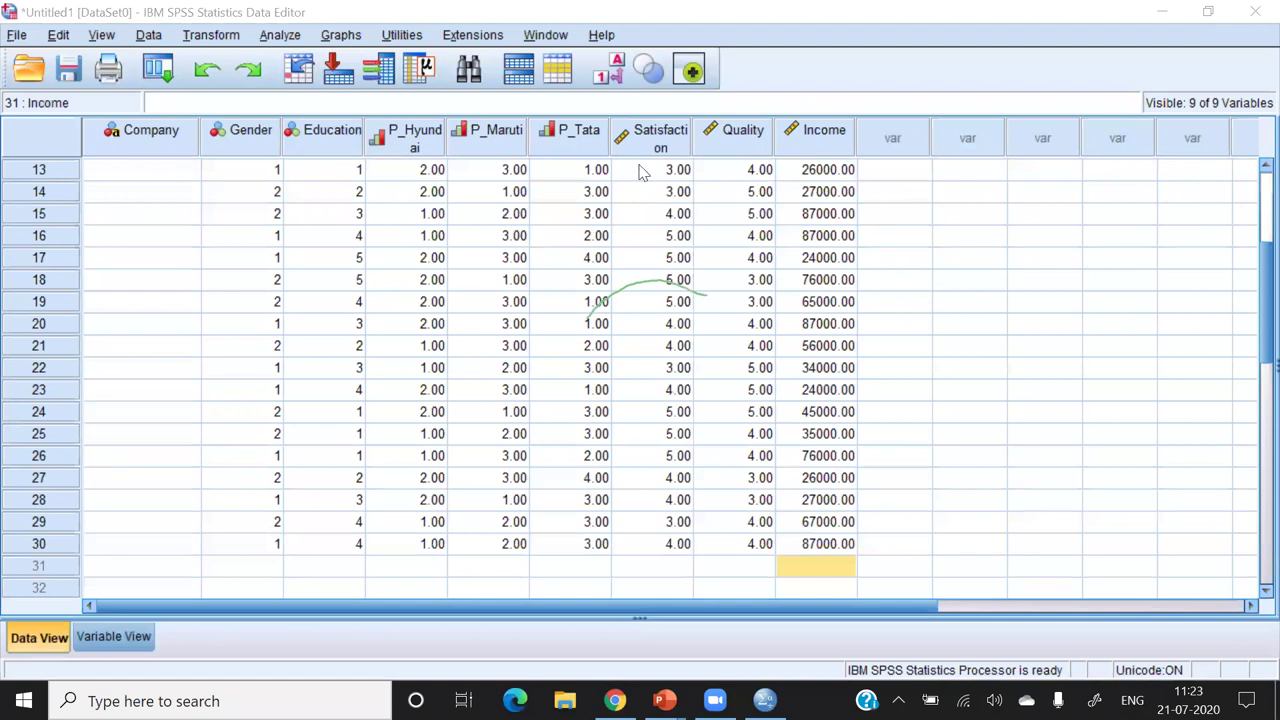
left_click(280, 36)
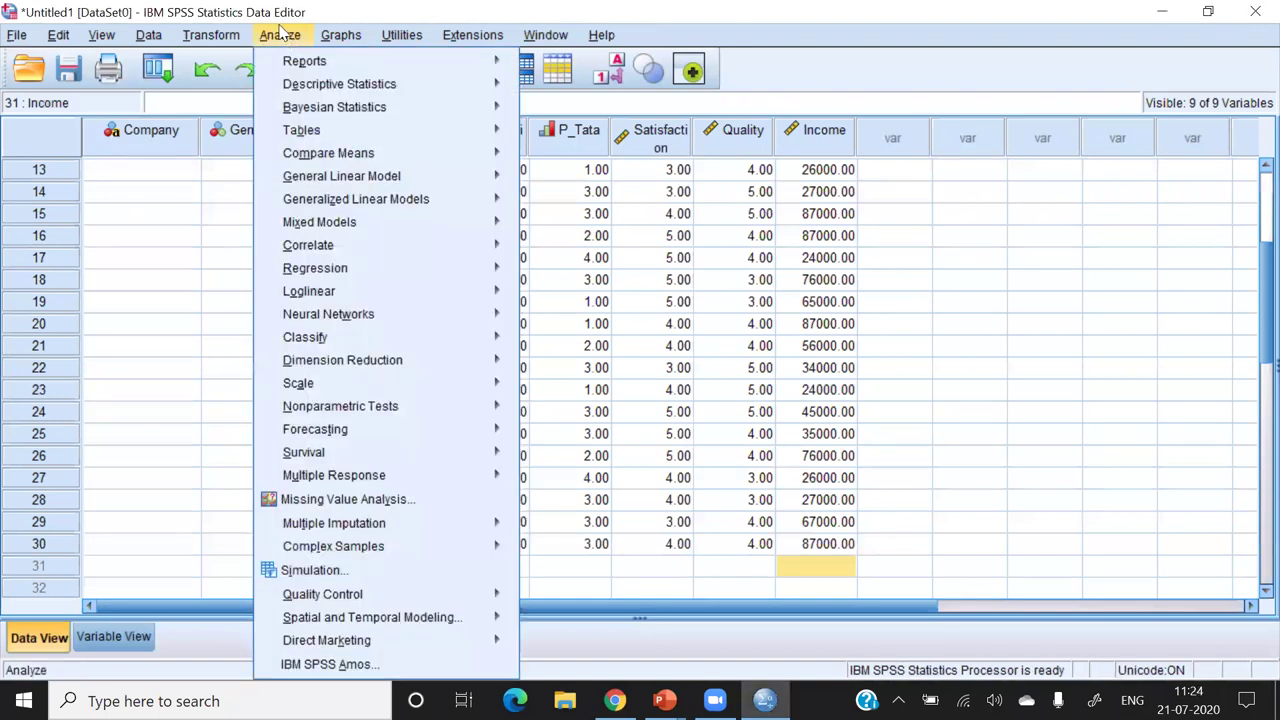
left_click(285, 39)
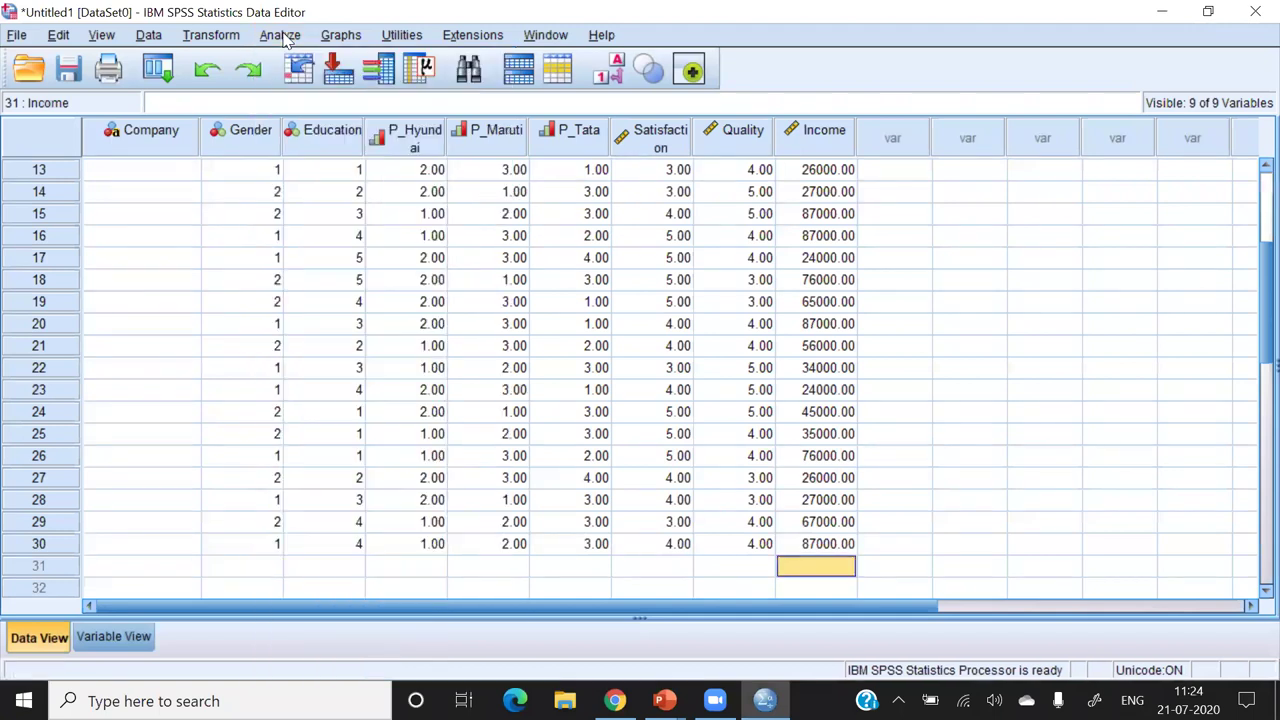
left_click(285, 39)
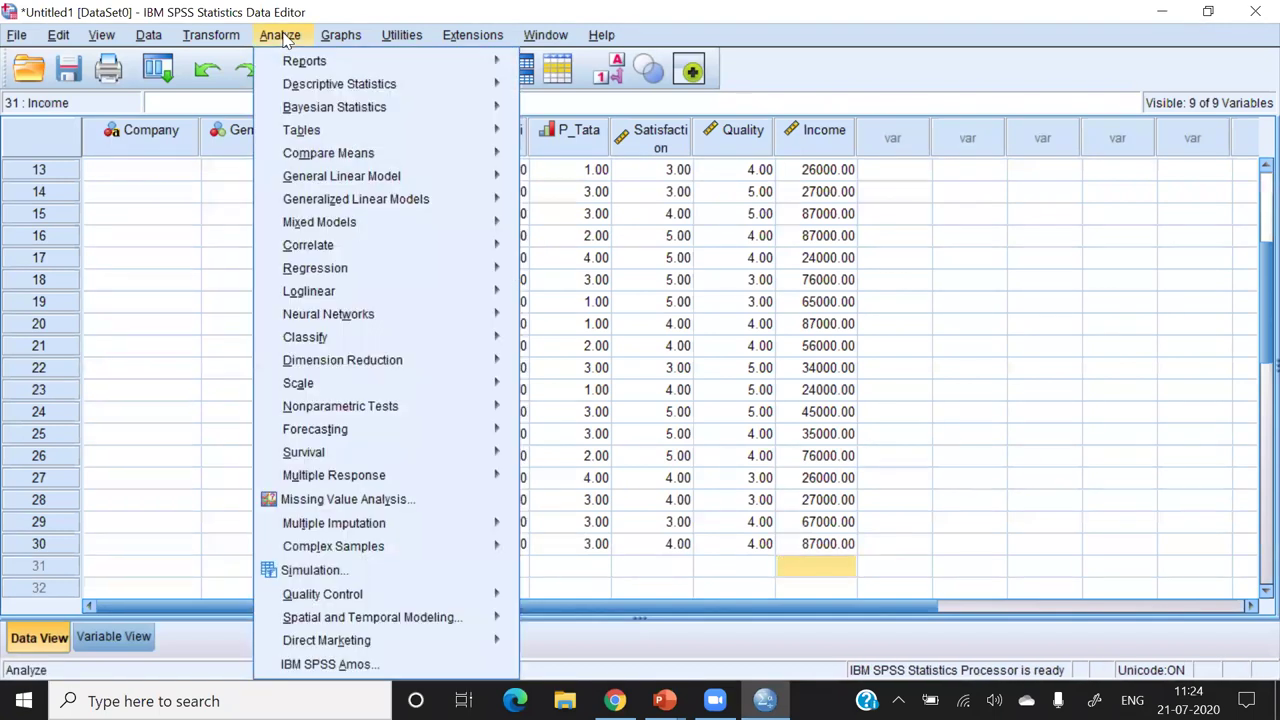
left_click(285, 39)
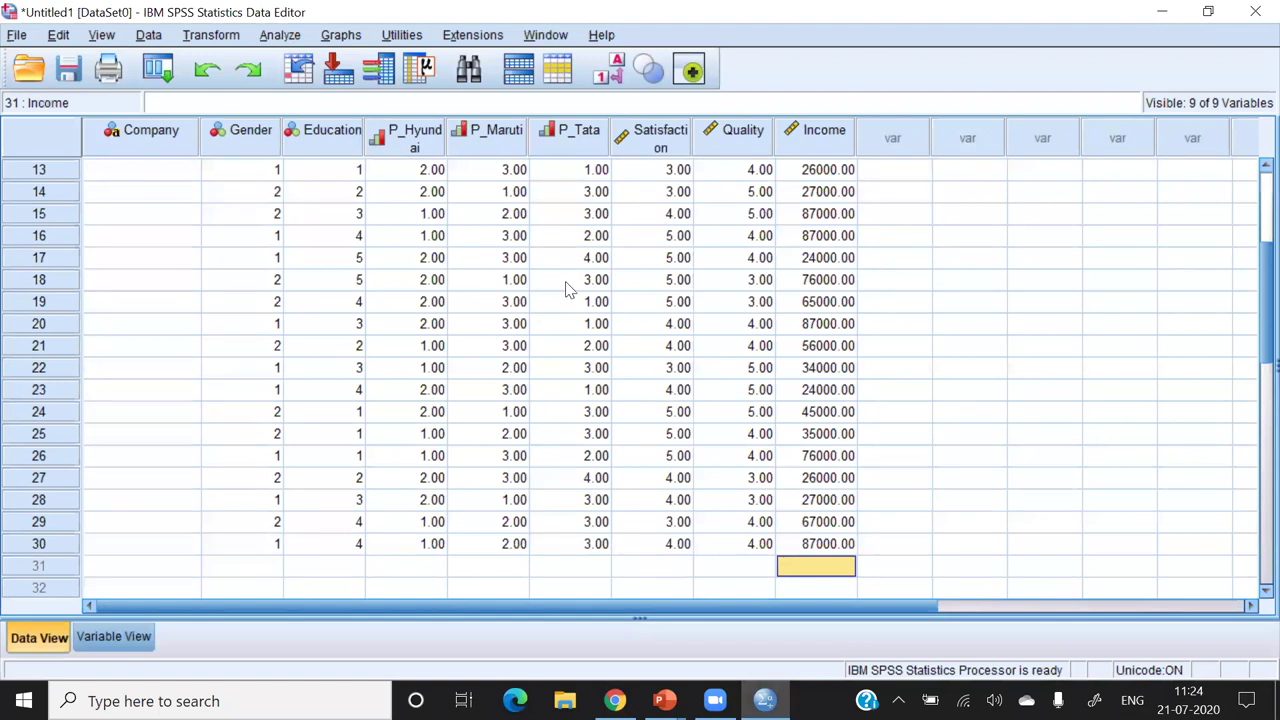
left_click(280, 37)
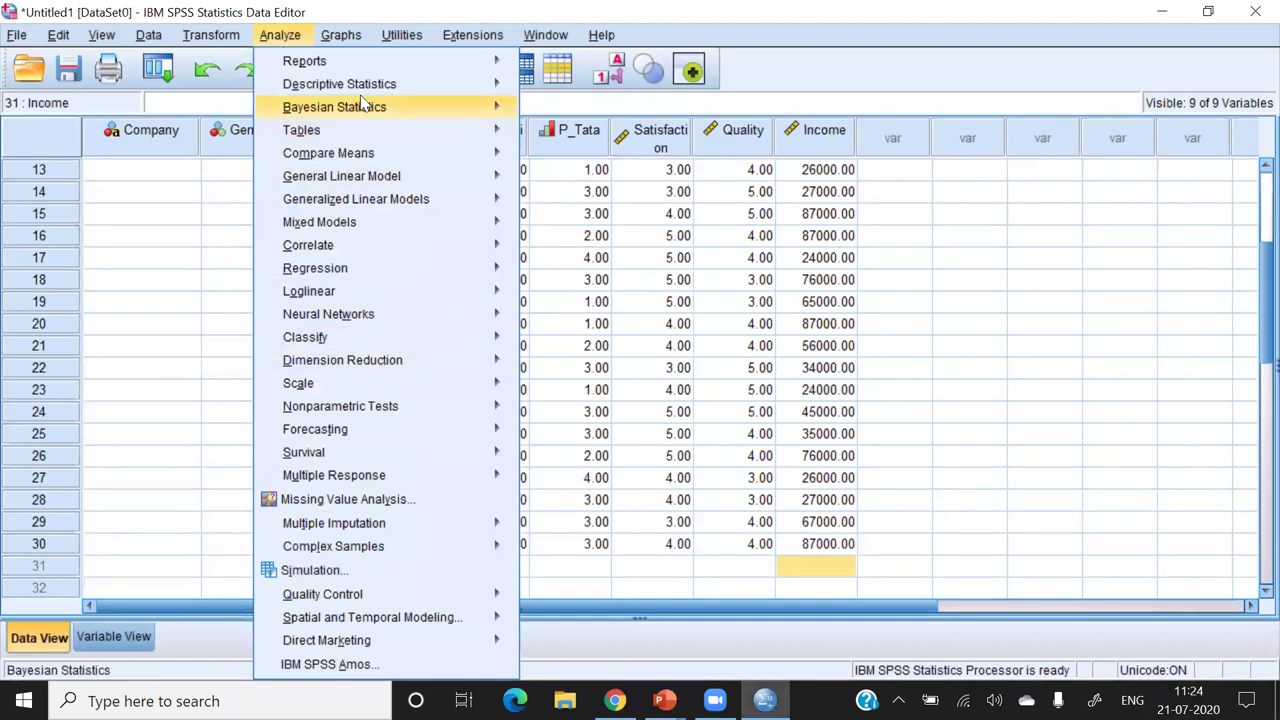
mouse_move(365, 94)
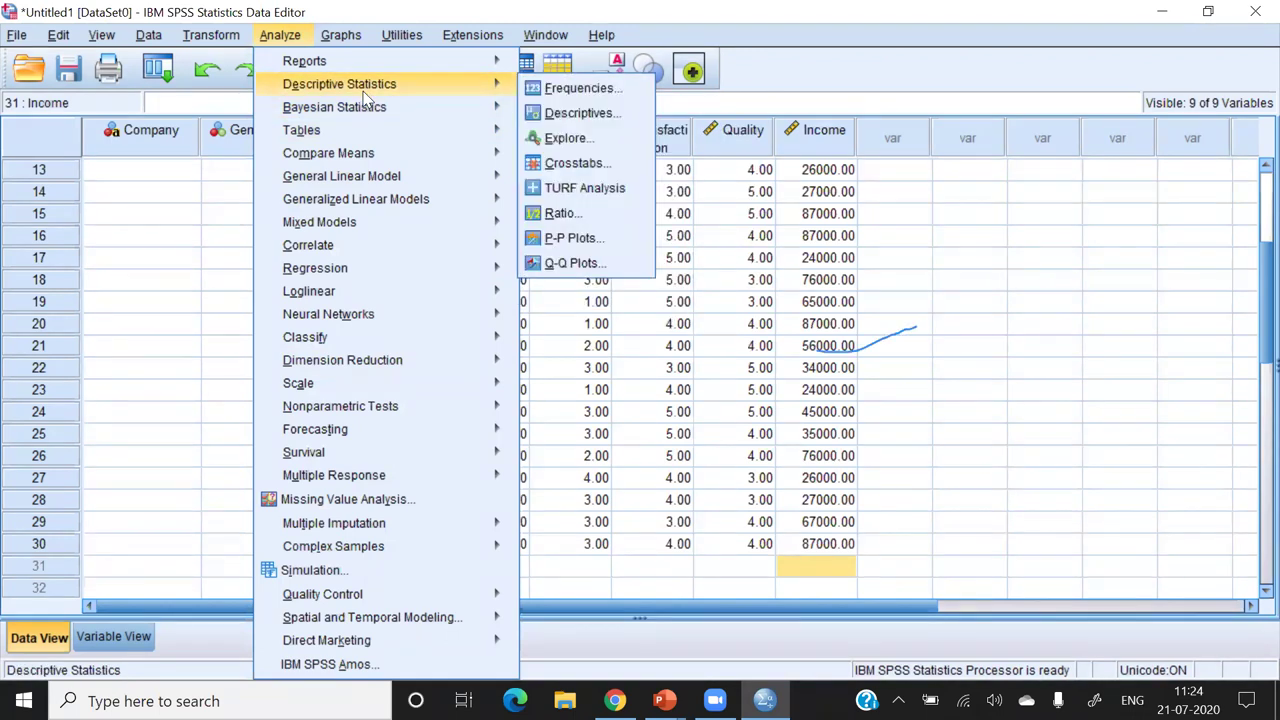
left_click(719, 353)
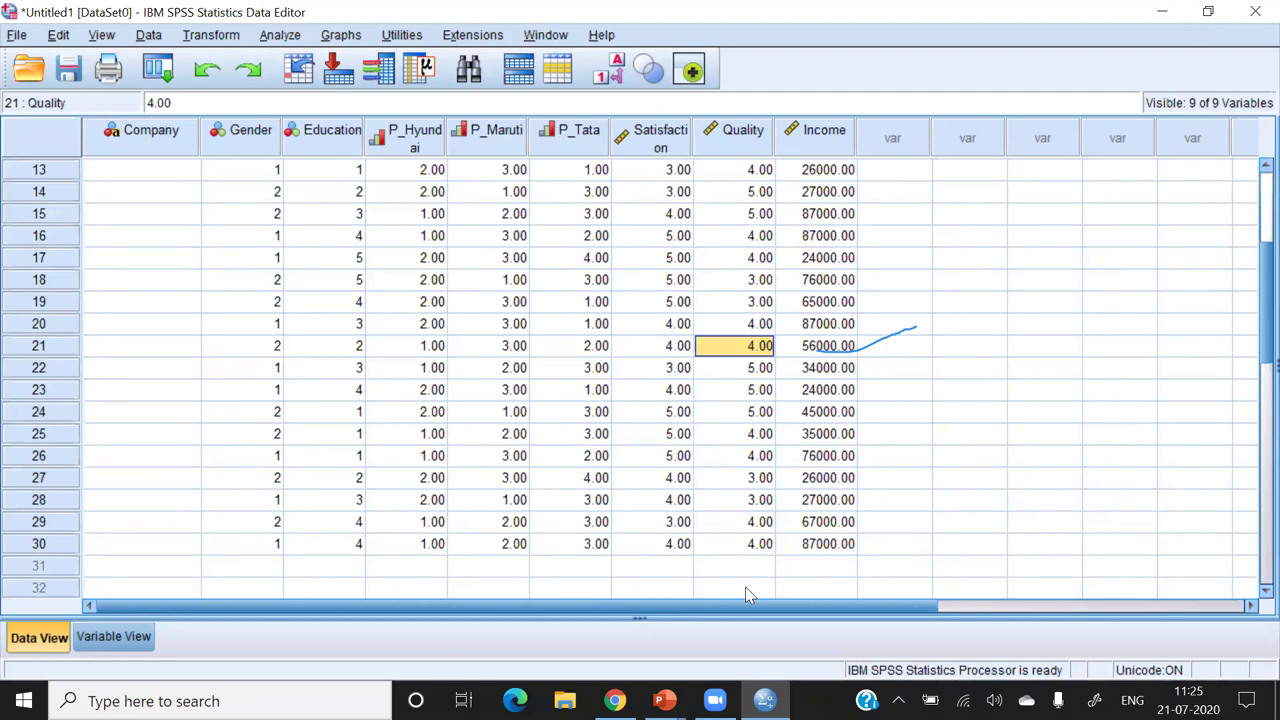
scroll(1251, 598, "down", 5)
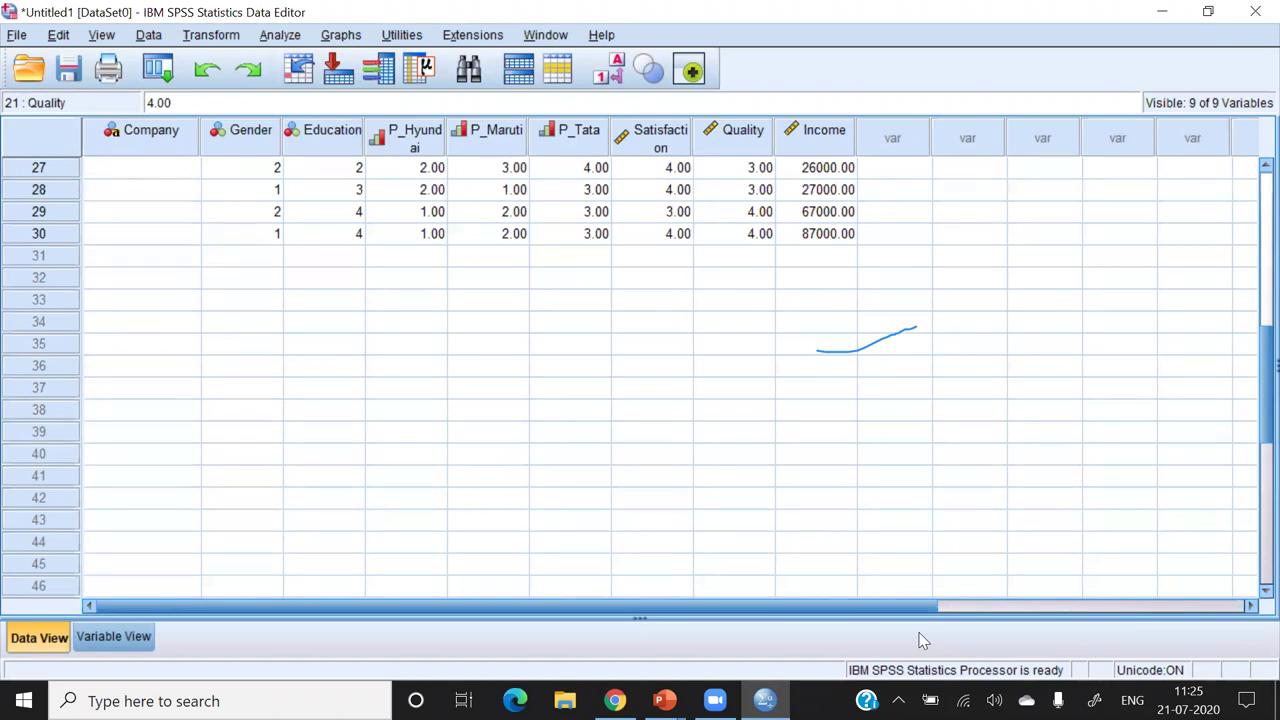
key("ctrl+shift+1")
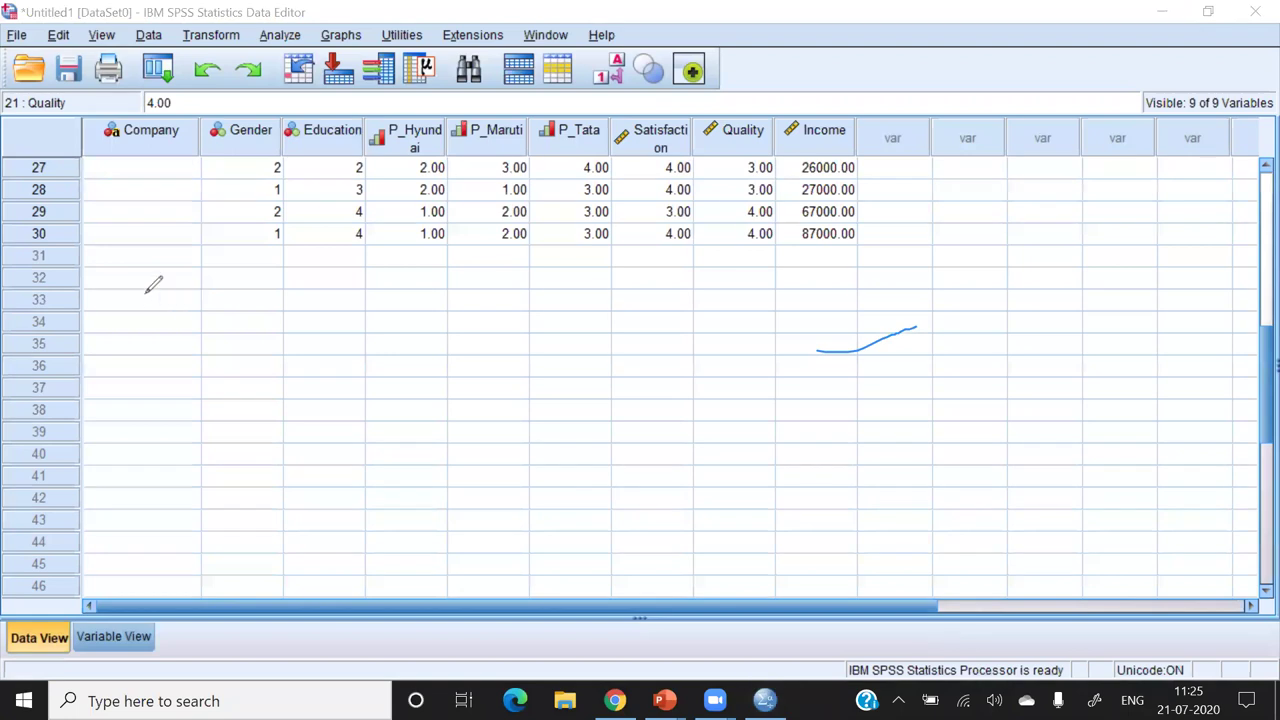
- Draw a red table outline over the empty rows from case 31 down, with one column divider and four row lines
left_click_drag(152, 285, 137, 274)
left_click_drag(930, 256, 903, 523)
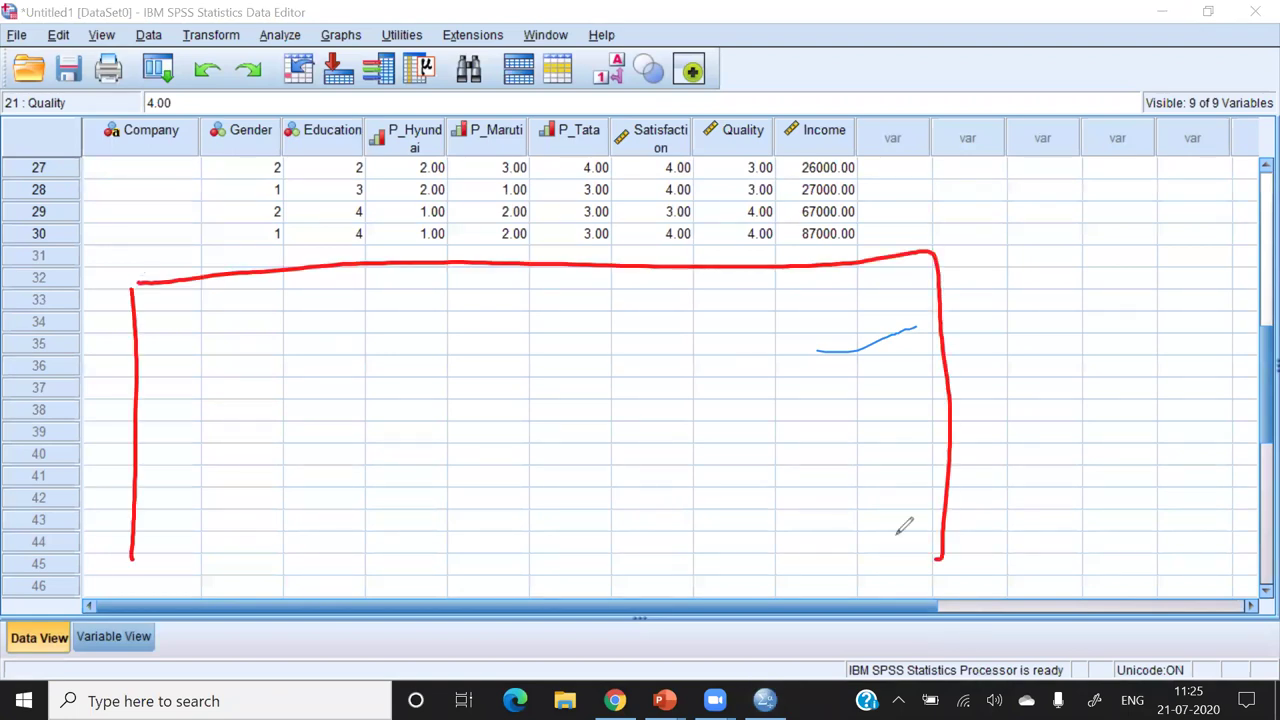
mouse_move(136, 540)
left_mouse_down()
mouse_move(718, 604)
mouse_move(938, 564)
left_mouse_up()
left_click_drag(325, 258, 330, 612)
left_click_drag(166, 381, 956, 340)
left_click_drag(132, 432, 908, 403)
left_click_drag(124, 487, 970, 464)
left_click_drag(120, 556, 962, 512)
- Write the column headings "Scale" and "Operator" in the drawn table's first row
mouse_move(200, 290)
left_mouse_down()
mouse_move(158, 312)
mouse_move(172, 350)
left_mouse_up()
left_click_drag(218, 314, 214, 340)
left_click_drag(244, 318, 248, 340)
mouse_move(252, 286)
left_mouse_down()
mouse_move(254, 338)
mouse_move(282, 340)
left_mouse_up()
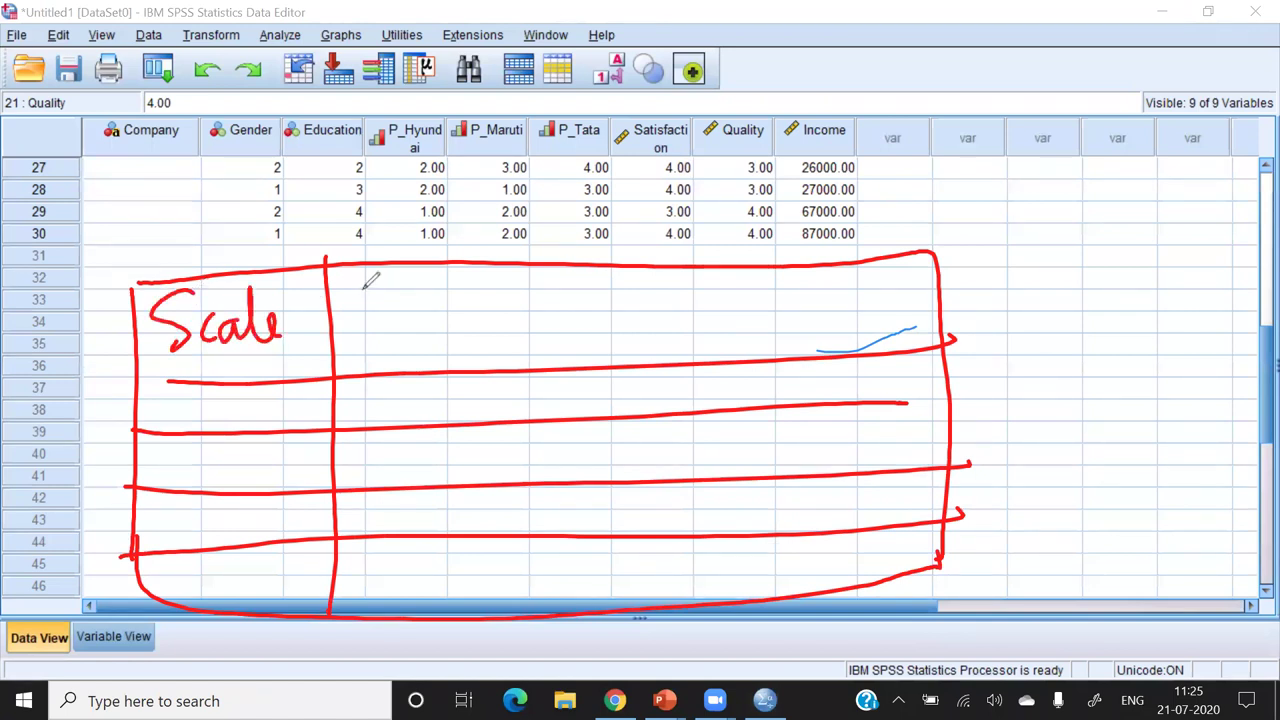
left_click_drag(376, 286, 430, 320)
mouse_move(440, 300)
left_mouse_down()
mouse_move(456, 318)
mouse_move(546, 300)
left_mouse_up()
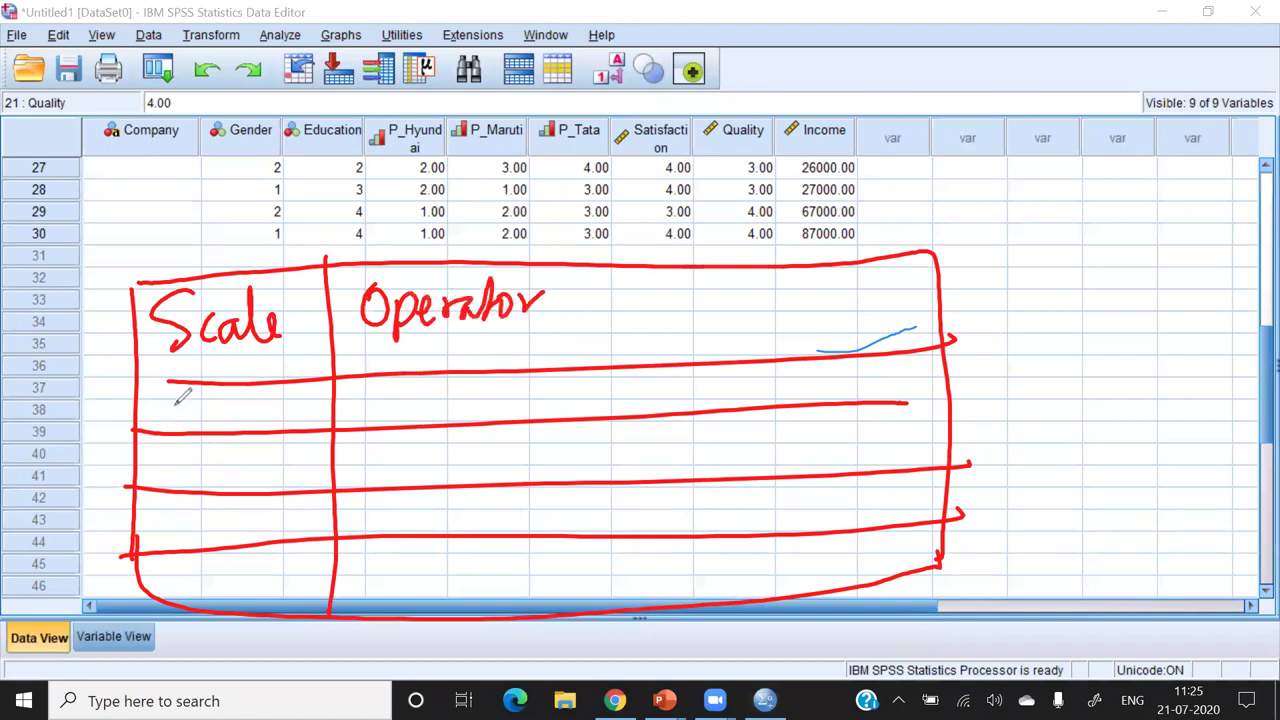
- Fill the drawn table's second row with "Nominal", a cross and "Category", adding a second column divider
left_click_drag(152, 400, 188, 426)
left_click_drag(152, 374, 186, 430)
mouse_move(200, 408)
left_mouse_down()
mouse_move(196, 422)
mouse_move(230, 410)
mouse_move(310, 428)
left_mouse_up()
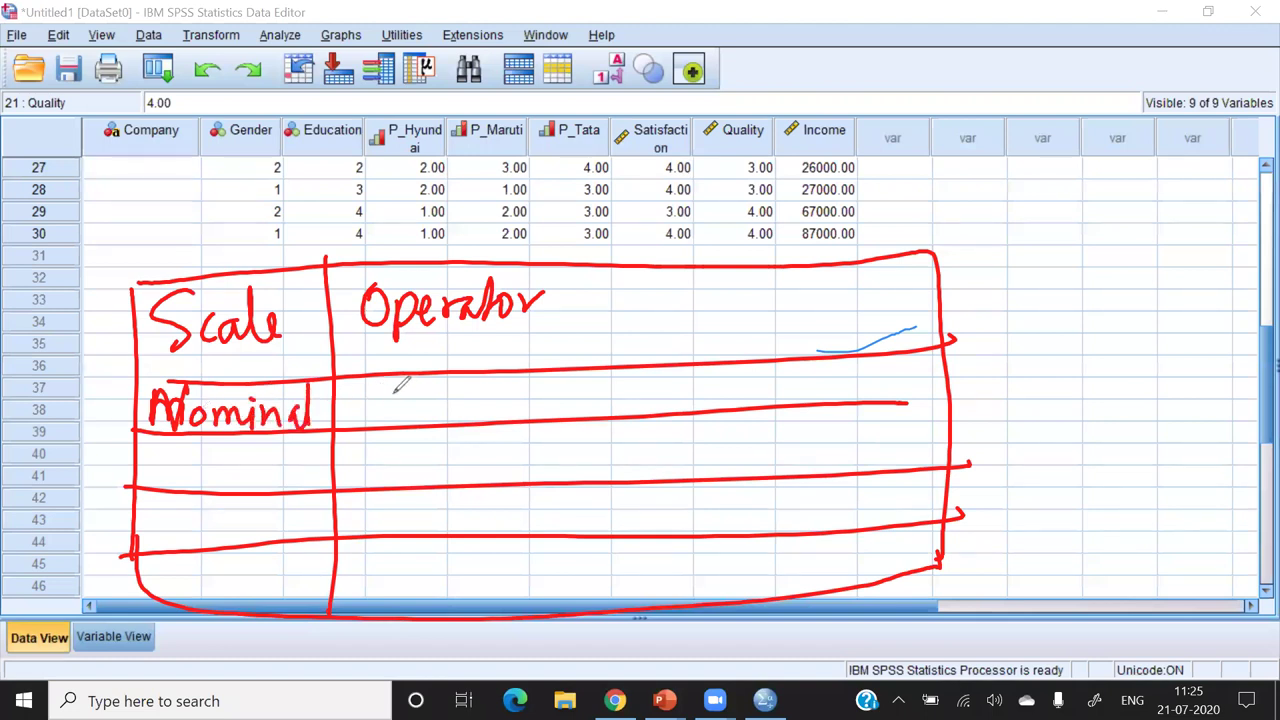
left_click_drag(420, 382, 486, 408)
left_click_drag(406, 422, 482, 390)
left_click_drag(586, 262, 612, 590)
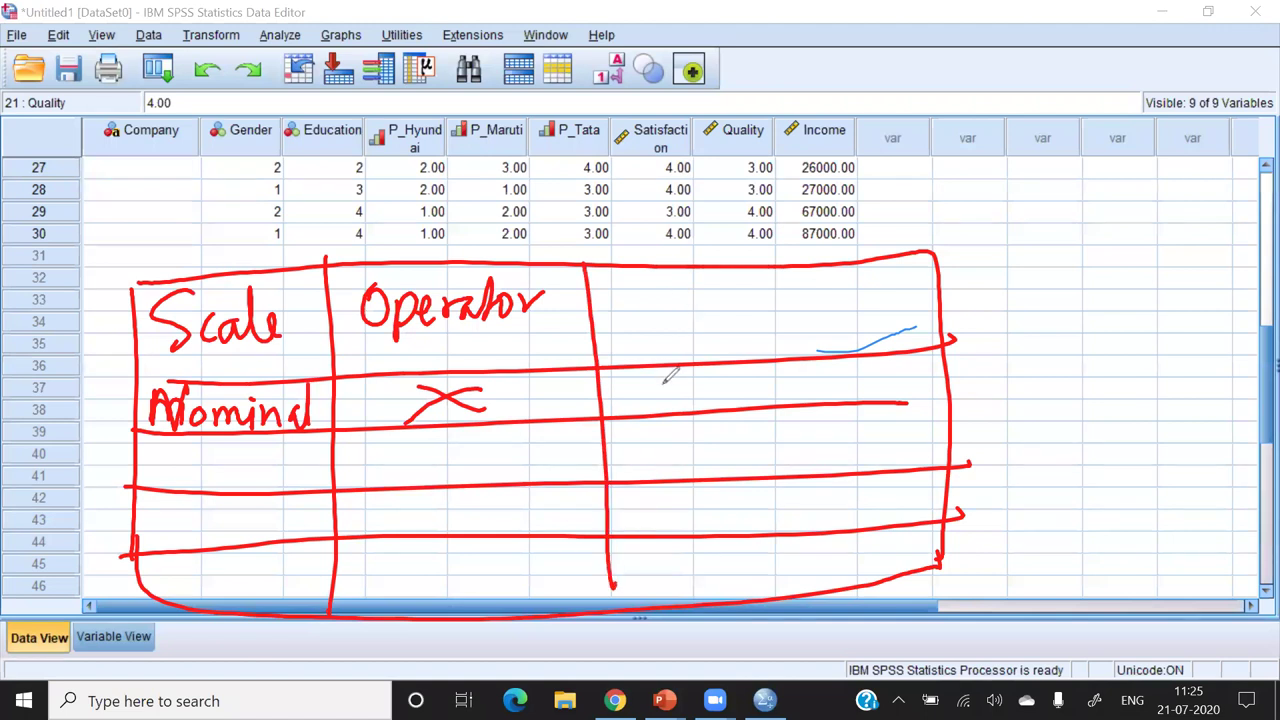
left_click_drag(654, 382, 640, 404)
mouse_move(680, 388)
left_mouse_down()
mouse_move(676, 402)
mouse_move(708, 404)
left_mouse_up()
left_click(722, 392)
mouse_move(694, 388)
left_mouse_down()
mouse_move(730, 398)
mouse_move(738, 436)
left_mouse_up()
mouse_move(774, 382)
left_mouse_down()
mouse_move(798, 380)
mouse_move(820, 426)
left_mouse_up()
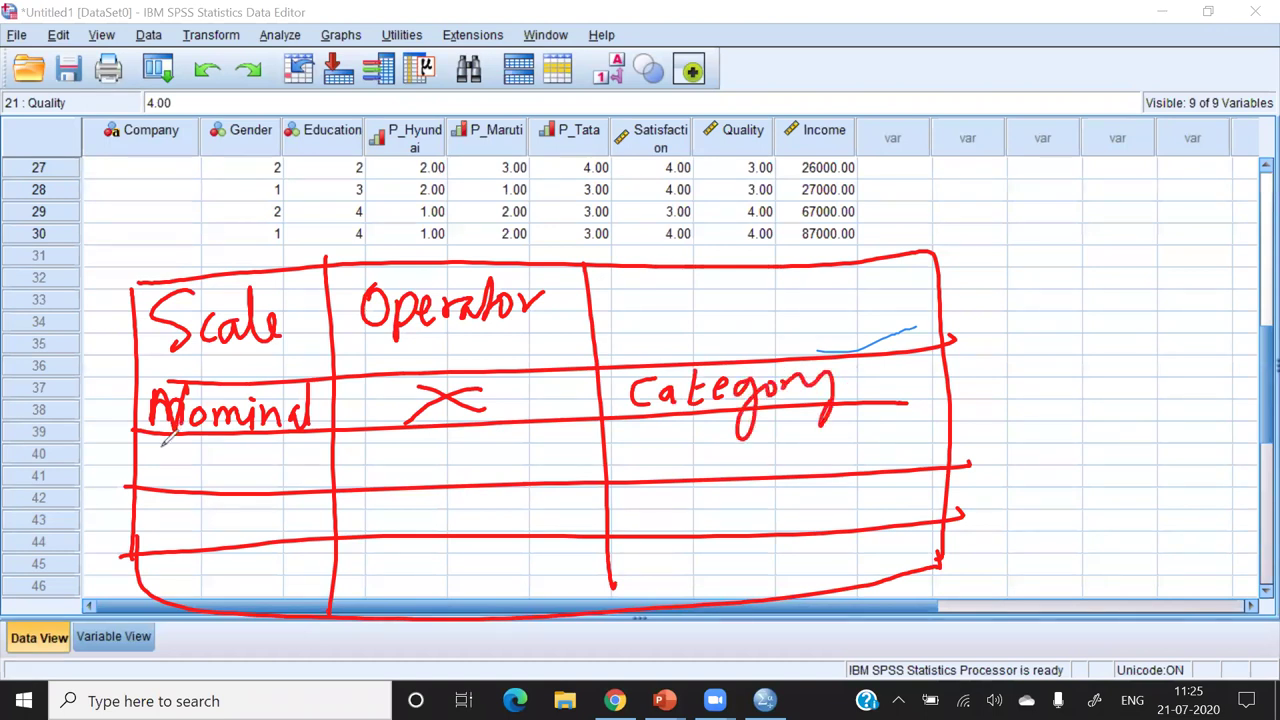
- Fill the drawn table's third row with "Ordinal", the operators >, =, < and "Ranking"
left_click_drag(170, 450, 192, 460)
mouse_move(210, 440)
left_mouse_down()
mouse_move(251, 474)
mouse_move(290, 480)
left_mouse_up()
mouse_move(364, 444)
left_mouse_down()
mouse_move(370, 472)
mouse_move(401, 482)
mouse_move(462, 444)
mouse_move(480, 474)
left_mouse_up()
left_click(422, 448)
left_click_drag(532, 442, 532, 466)
mouse_move(648, 424)
left_mouse_down()
mouse_move(650, 464)
mouse_move(736, 462)
left_mouse_up()
mouse_move(752, 440)
left_mouse_down()
mouse_move(766, 460)
mouse_move(806, 458)
mouse_move(816, 482)
left_mouse_up()
left_click(855, 449)
- Write "Interval" in the drawn table's fourth row with a bracketed list of operators beside it
left_click_drag(140, 514, 166, 512)
left_click_drag(156, 514, 150, 540)
mouse_move(158, 528)
left_mouse_down()
mouse_move(186, 544)
mouse_move(204, 518)
left_mouse_up()
left_click_drag(196, 528, 236, 540)
mouse_move(258, 520)
left_mouse_down()
mouse_move(252, 538)
mouse_move(270, 532)
left_mouse_up()
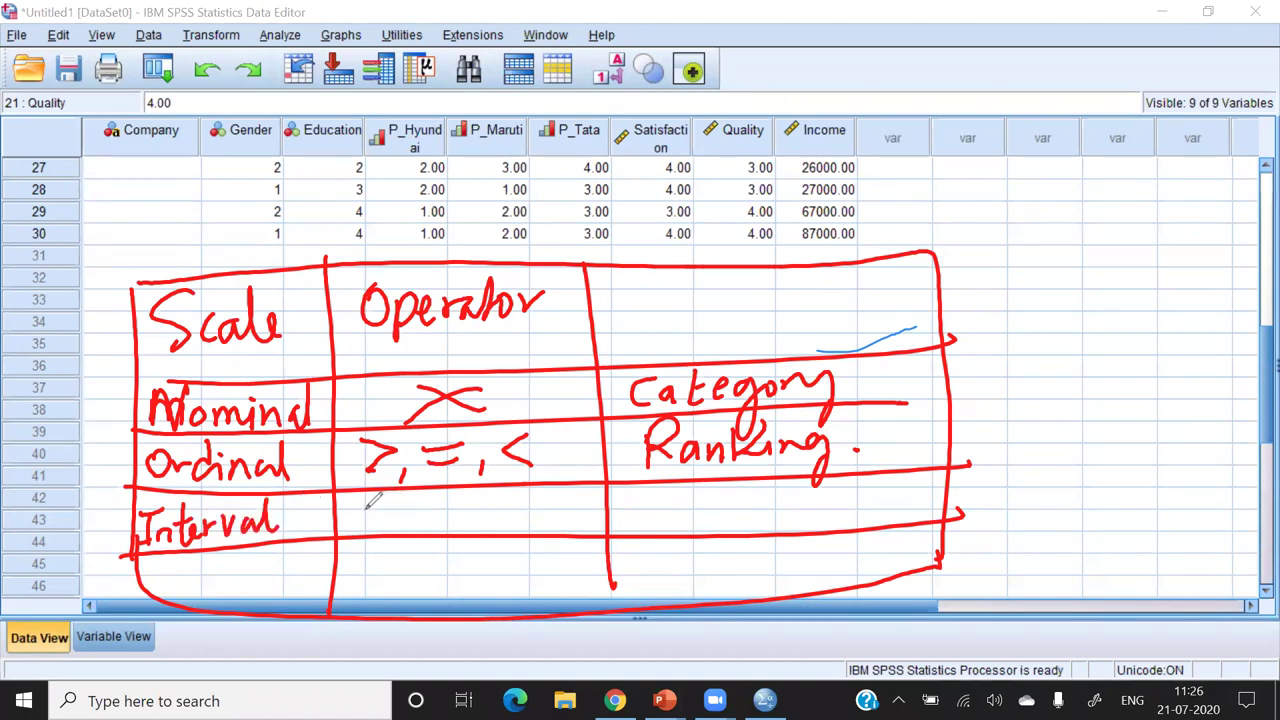
mouse_move(340, 504)
left_mouse_down()
mouse_move(342, 524)
mouse_move(398, 513)
mouse_move(402, 530)
mouse_move(431, 513)
left_mouse_up()
mouse_move(421, 503)
left_mouse_down()
mouse_move(419, 524)
mouse_move(515, 514)
left_mouse_up()
left_click(491, 518)
left_click_drag(522, 512, 532, 510)
left_click_drag(538, 504, 536, 528)
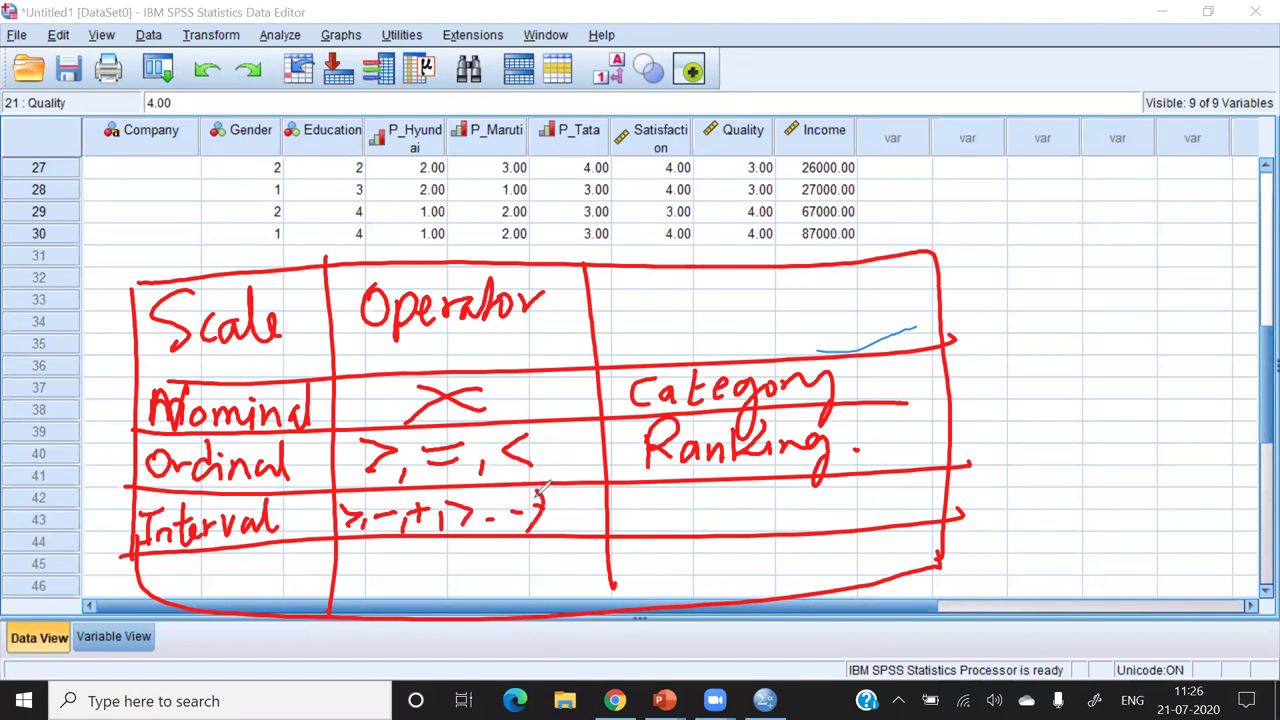
left_click_drag(349, 494, 342, 528)
- Write "Ratio" in the Scale column of the drawn table's last row
mouse_move(184, 560)
left_mouse_down()
mouse_move(180, 600)
mouse_move(206, 596)
left_mouse_up()
mouse_move(226, 578)
left_mouse_down()
mouse_move(220, 590)
mouse_move(246, 594)
left_mouse_up()
mouse_move(236, 568)
left_mouse_down()
mouse_move(268, 566)
mouse_move(260, 594)
left_mouse_up()
left_click_drag(284, 570, 282, 572)
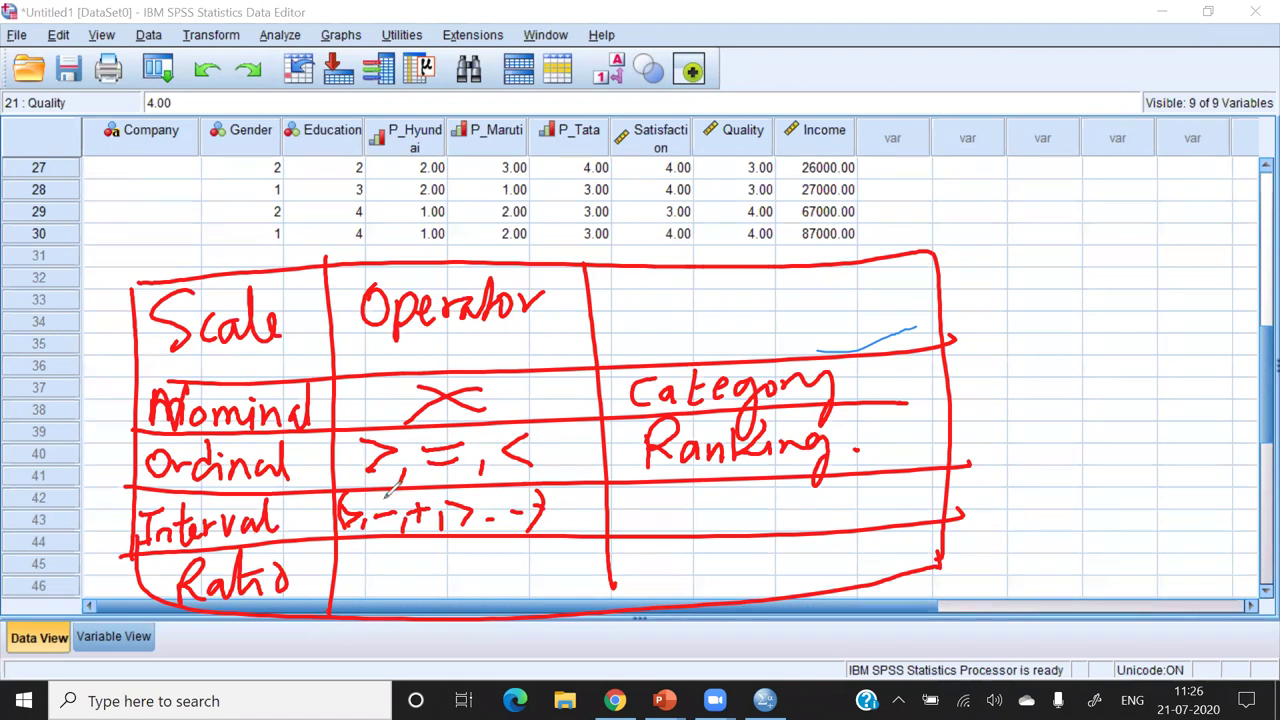
- Erase the Interval operators, both column dividers and the line between the Interval and Ratio rows
mouse_move(390, 483)
left_mouse_down()
mouse_move(362, 515)
mouse_move(396, 503)
left_mouse_up()
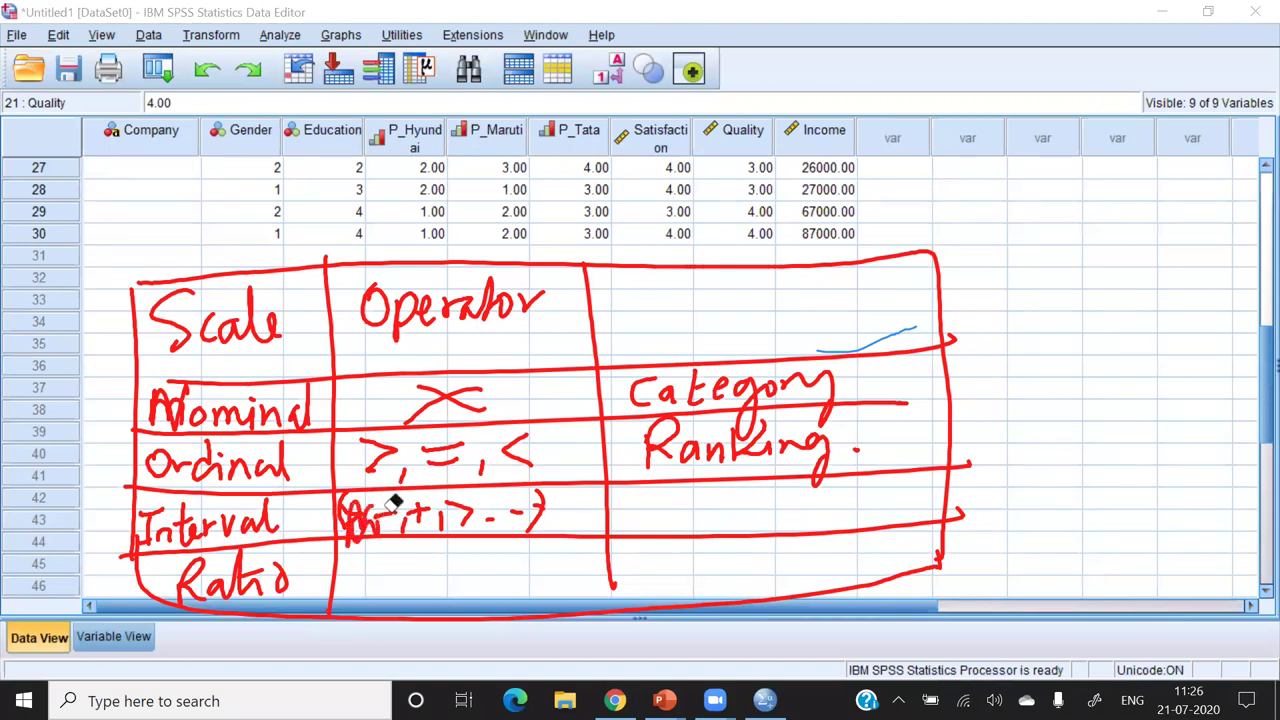
left_click_drag(396, 503, 380, 520)
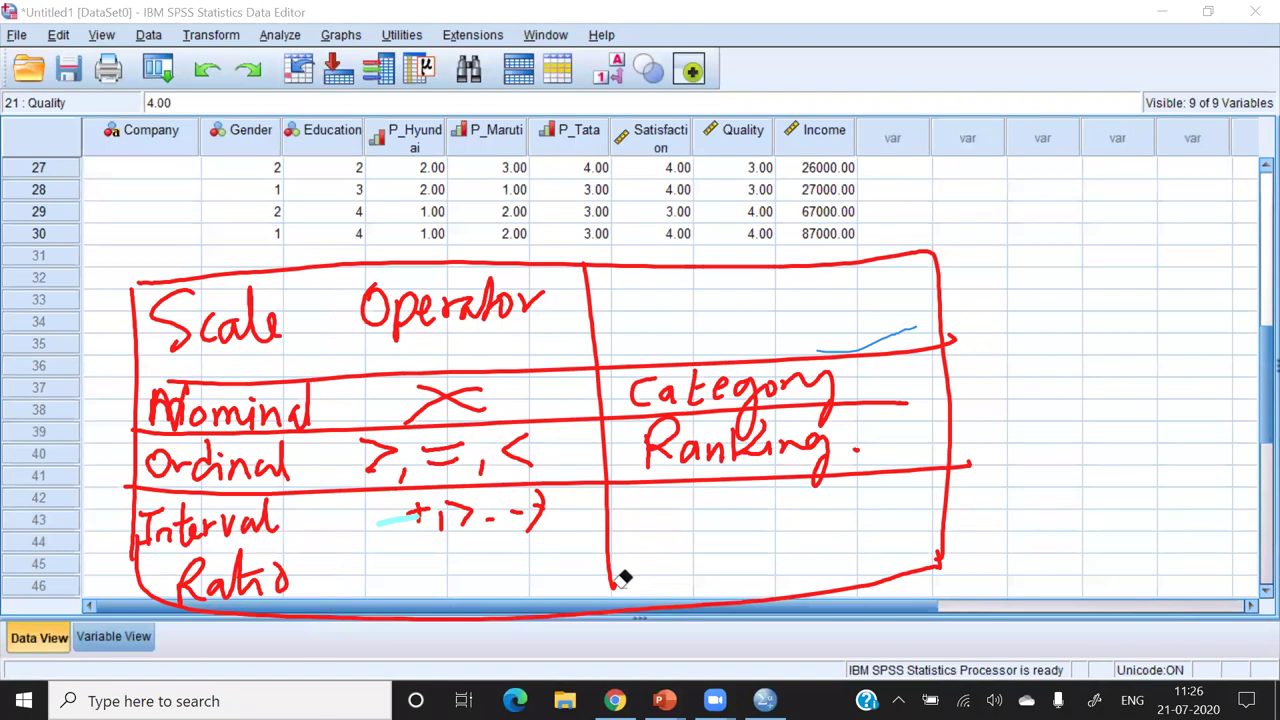
left_click(617, 582)
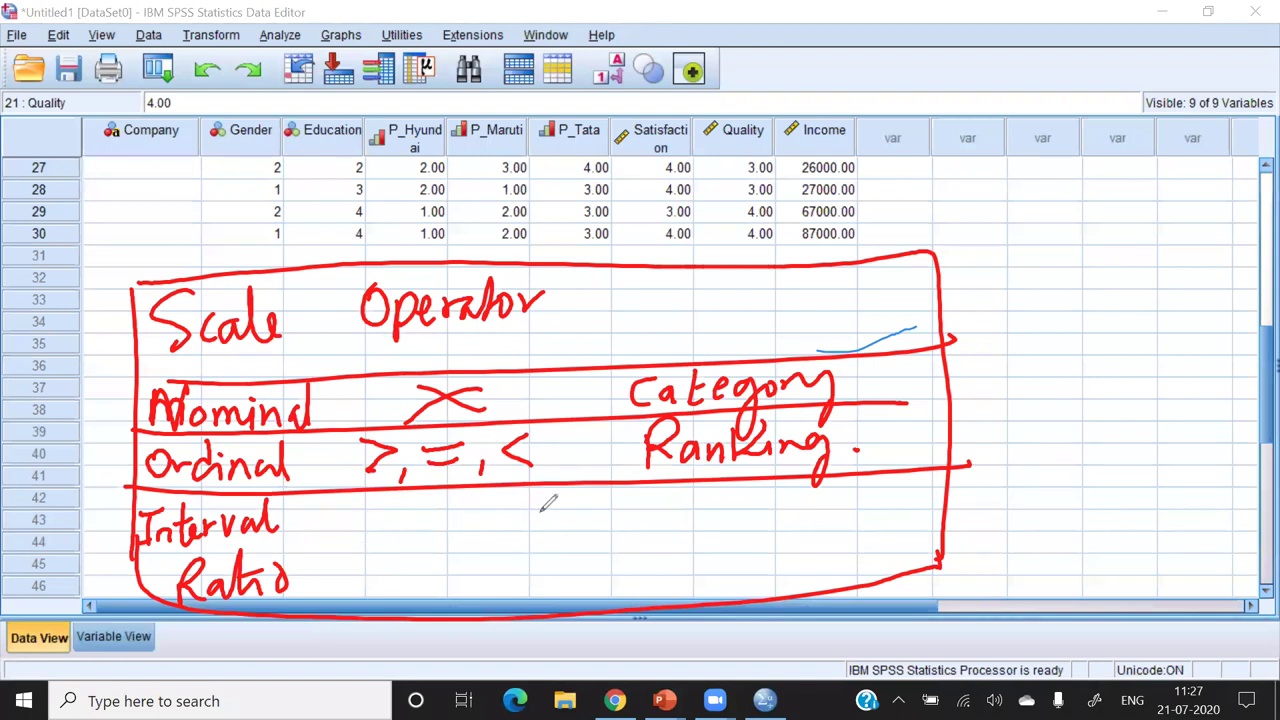
- Write "Rating" and "Ratio" beside Interval and Ratio, redraw two column dividers there and write "Same" as their shared operator
mouse_move(657, 493)
left_mouse_down()
mouse_move(656, 523)
mouse_move(728, 520)
mouse_move(722, 497)
mouse_move(790, 500)
mouse_move(772, 532)
left_mouse_up()
mouse_move(692, 564)
left_mouse_down()
mouse_move(686, 600)
mouse_move(735, 565)
mouse_move(756, 562)
mouse_move(762, 584)
mouse_move(792, 566)
left_mouse_up()
left_click_drag(343, 488, 347, 604)
left_click_drag(592, 484, 587, 604)
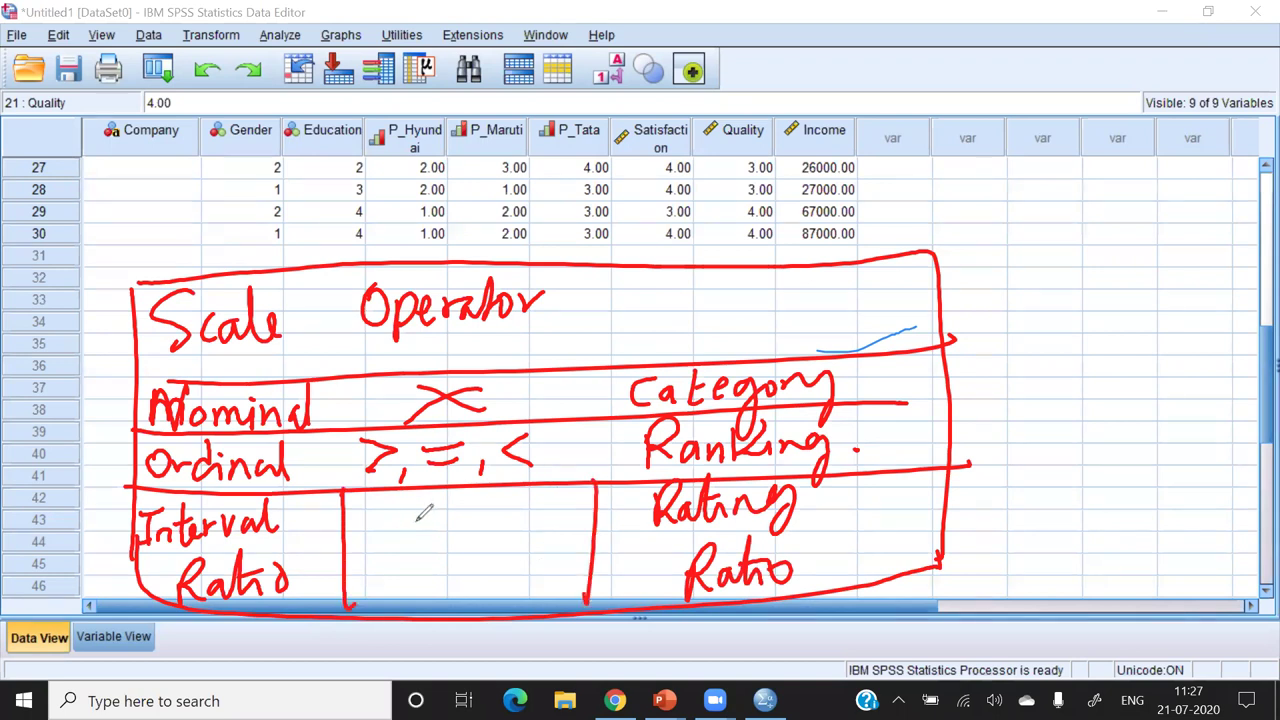
mouse_move(420, 516)
left_mouse_down()
mouse_move(378, 524)
mouse_move(380, 590)
mouse_move(455, 552)
mouse_move(517, 555)
left_mouse_up()
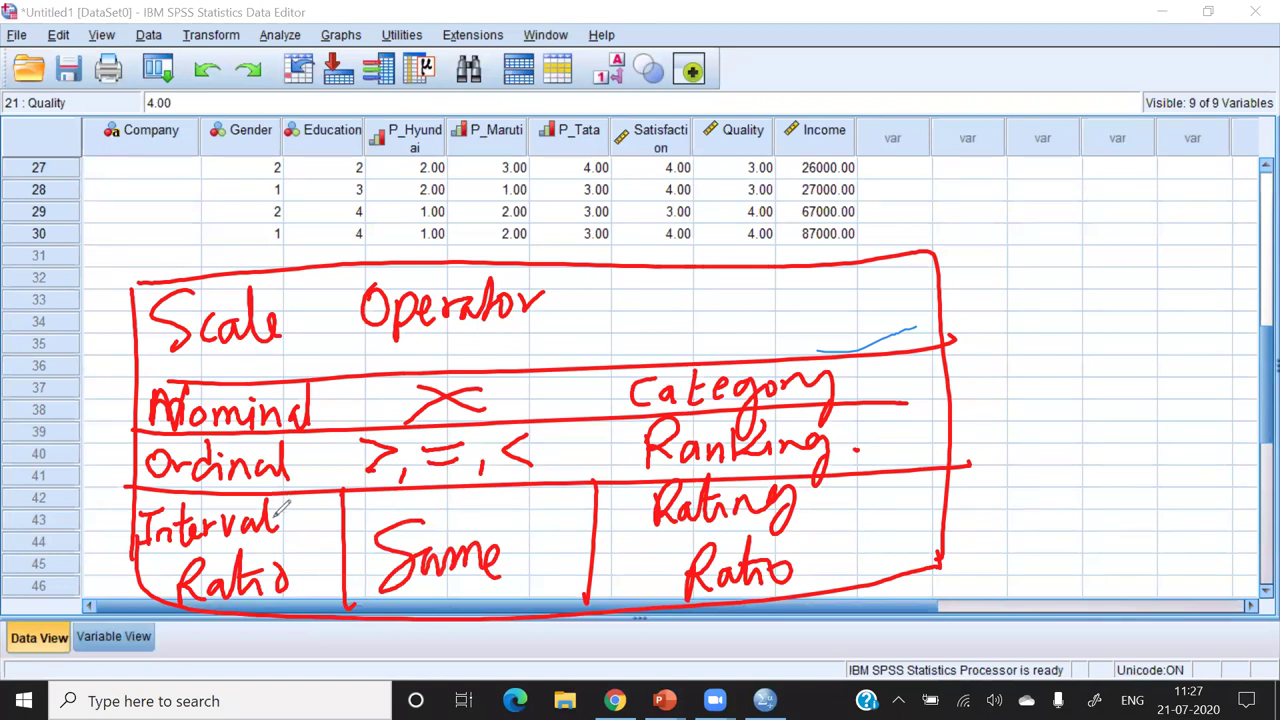
- Clear all drawn annotations from the screen
mouse_move(286, 578)
left_mouse_down()
mouse_move(292, 594)
mouse_move(293, 560)
left_mouse_up()
key("e")
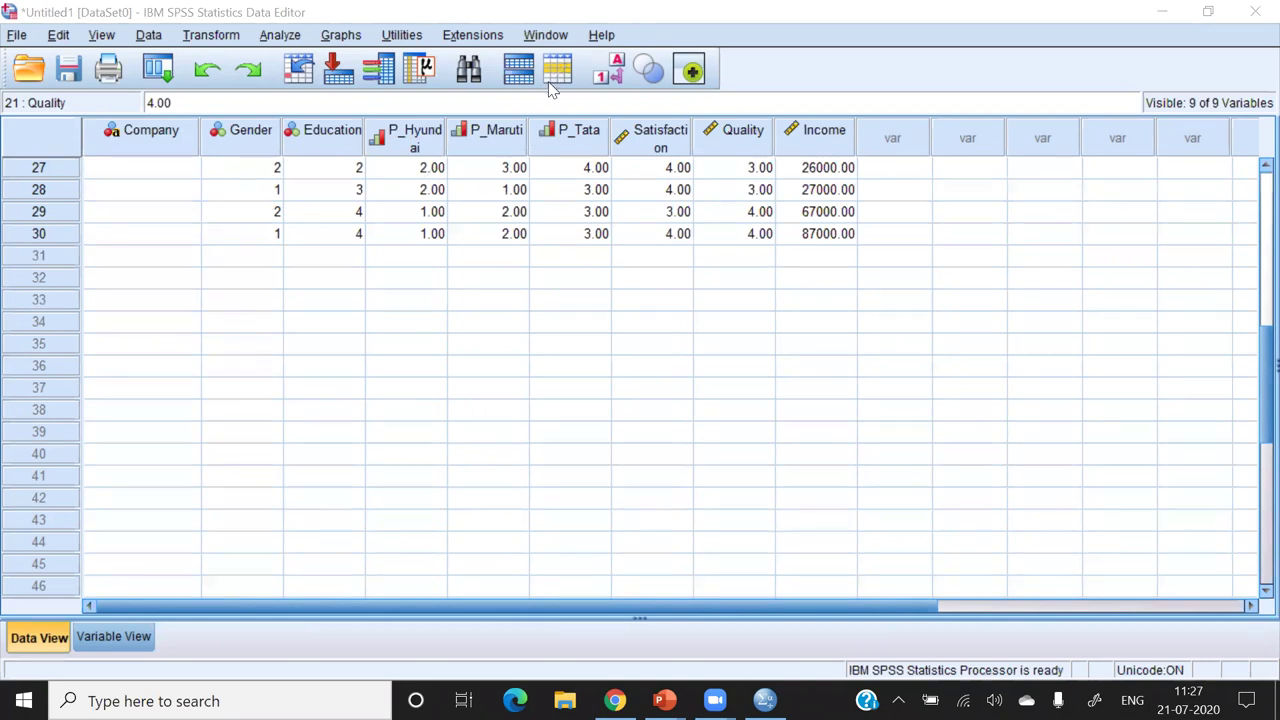
- Start a Frequencies analysis and add Gender and Education Background as its variables
left_click(300, 38)
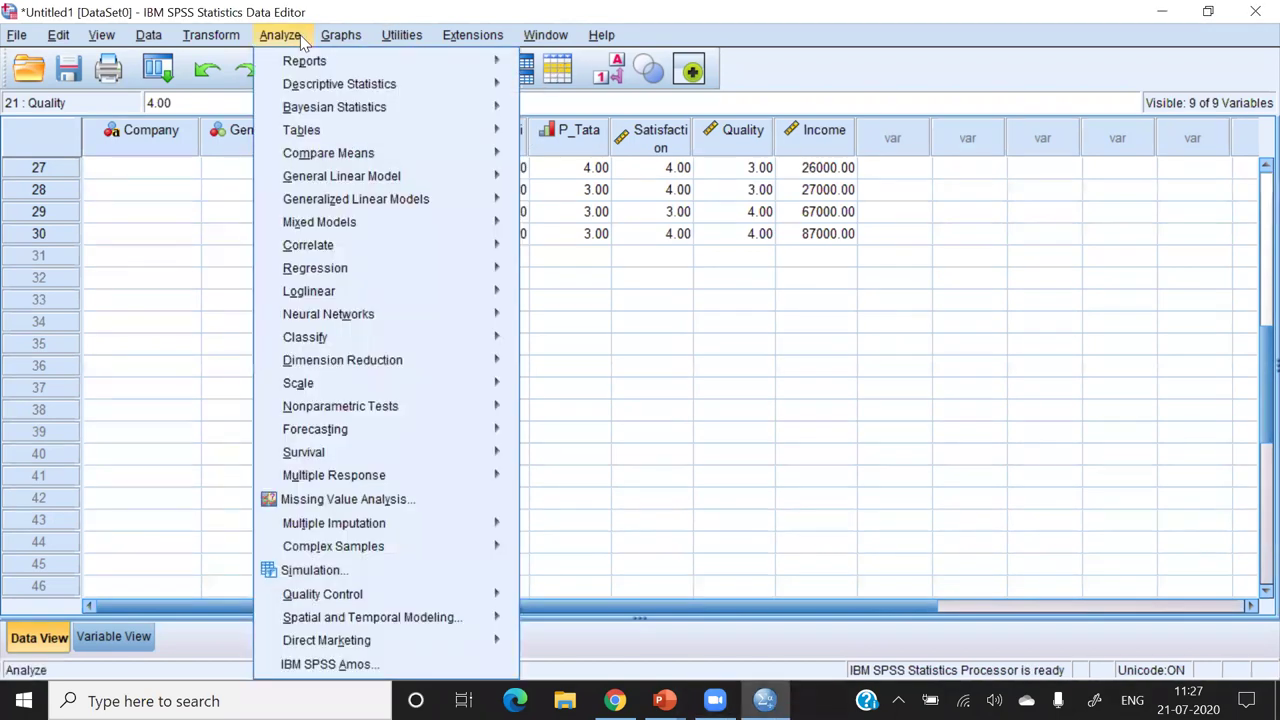
mouse_move(313, 88)
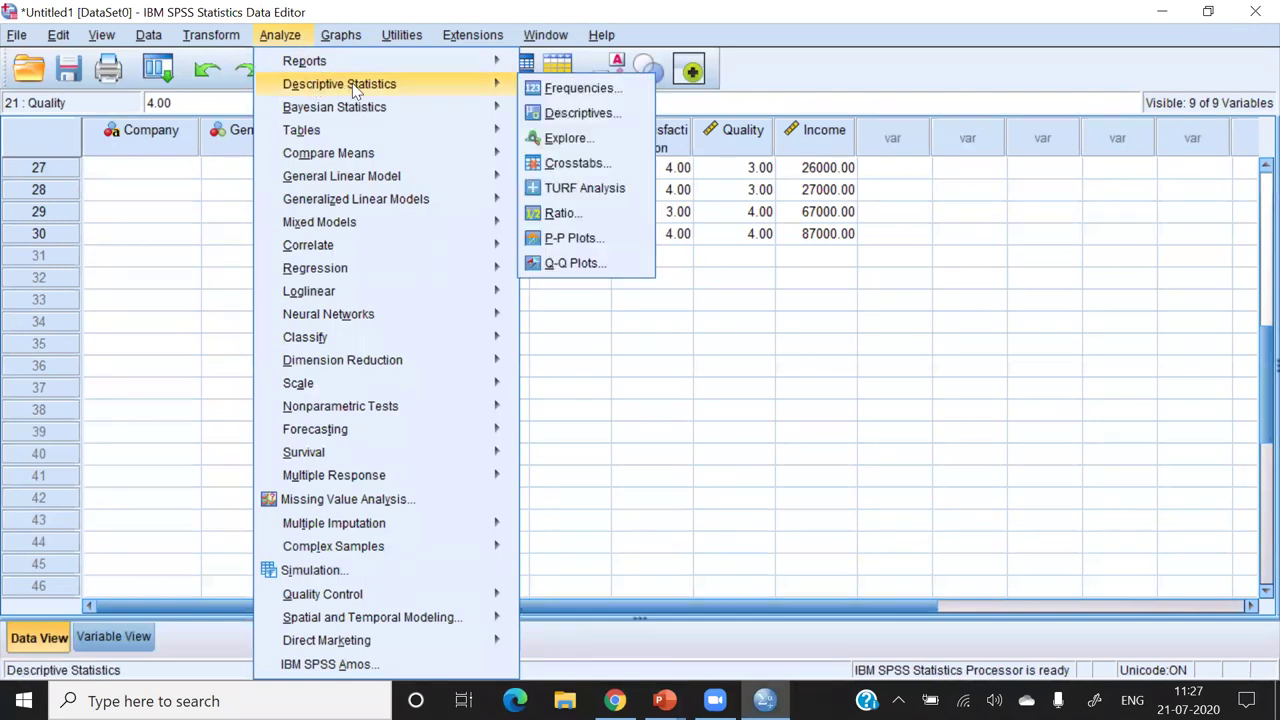
left_click(563, 90)
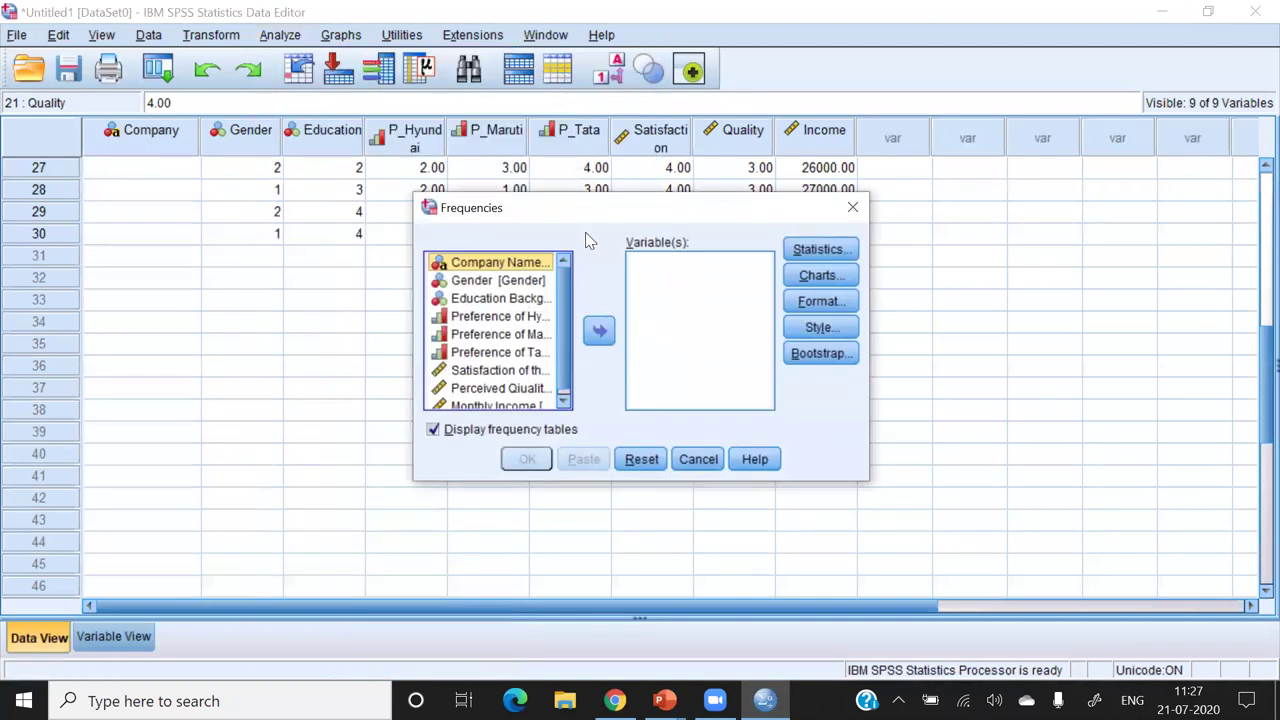
left_click(500, 284)
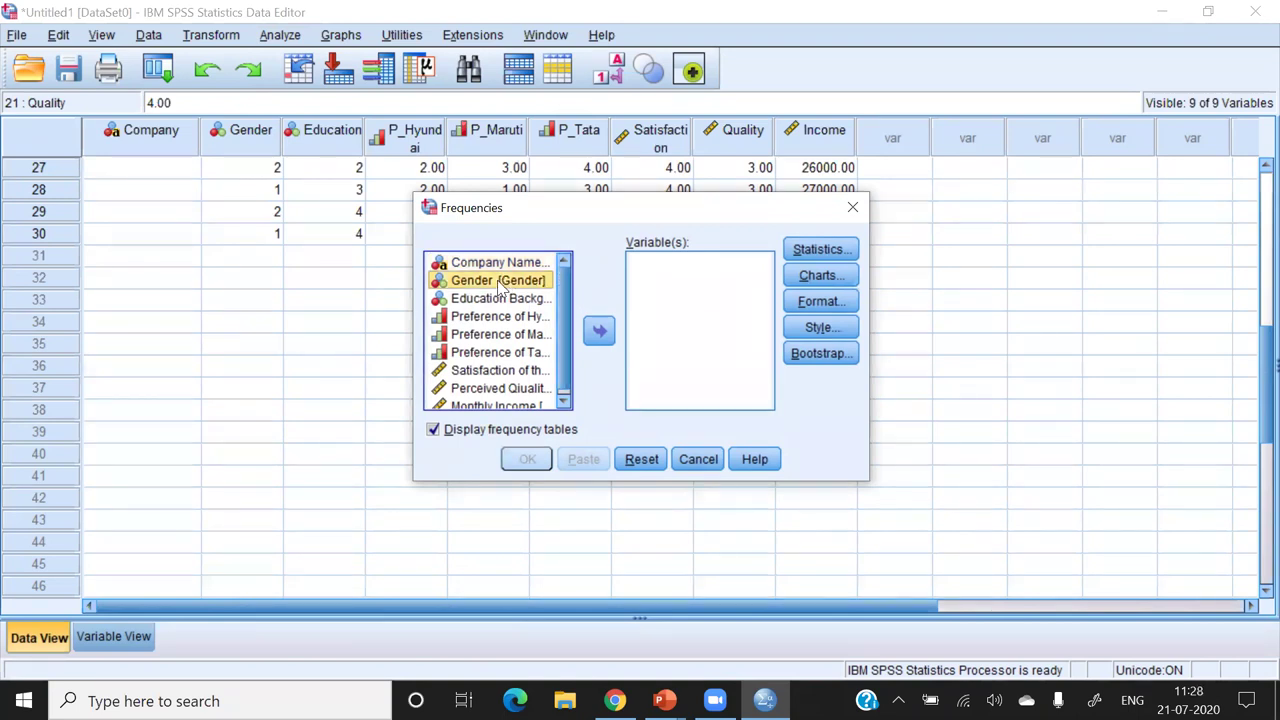
key("shift+Down")
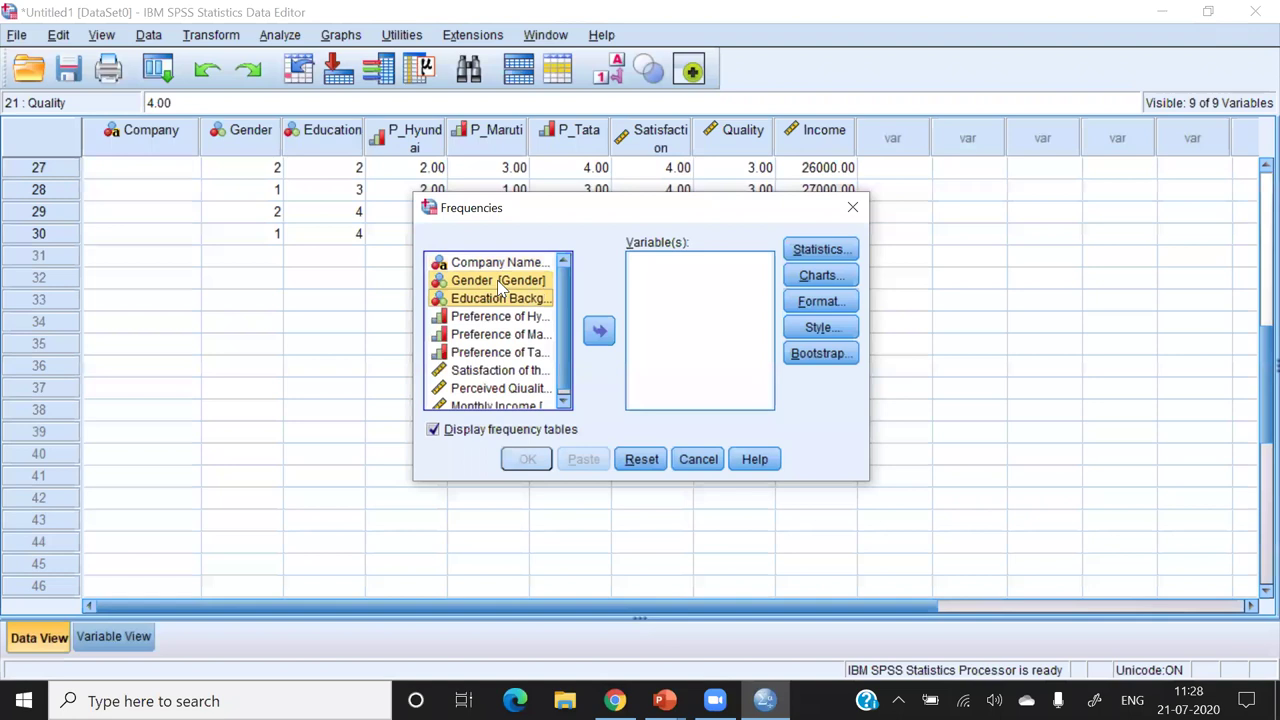
left_click(599, 330)
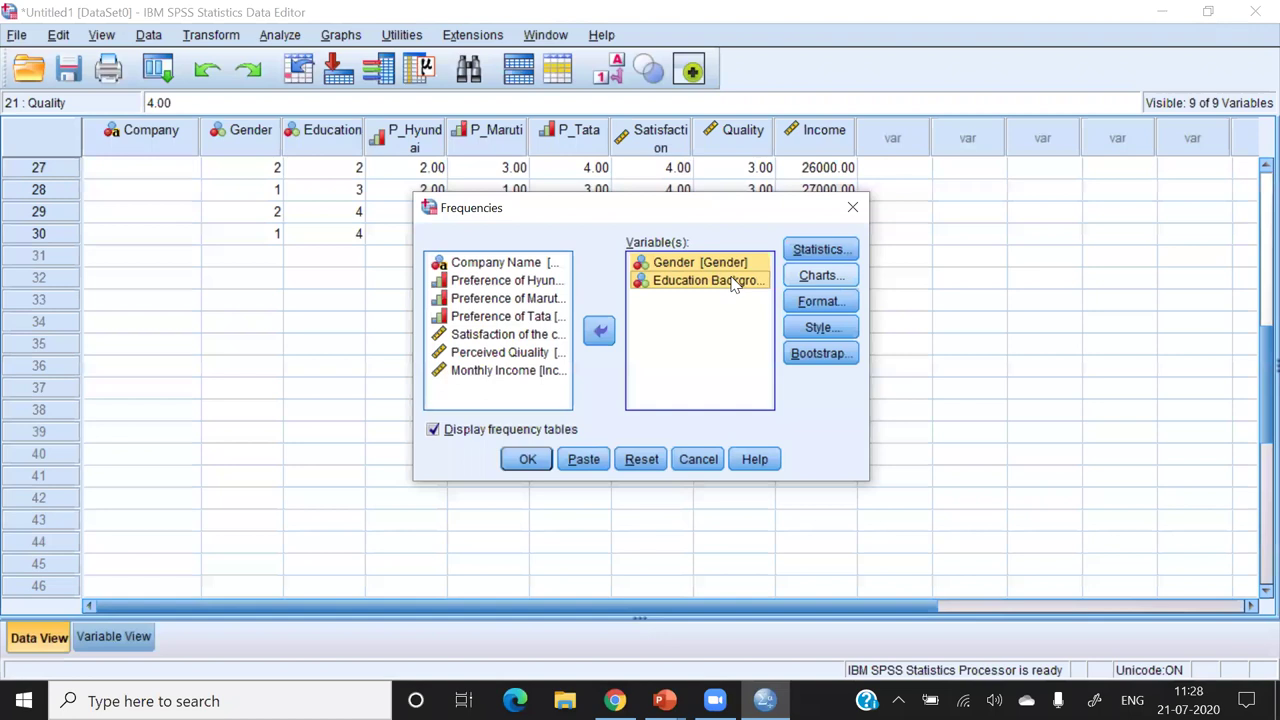
- Choose bar charts as the chart type and run the Frequencies analysis
left_click(819, 277)
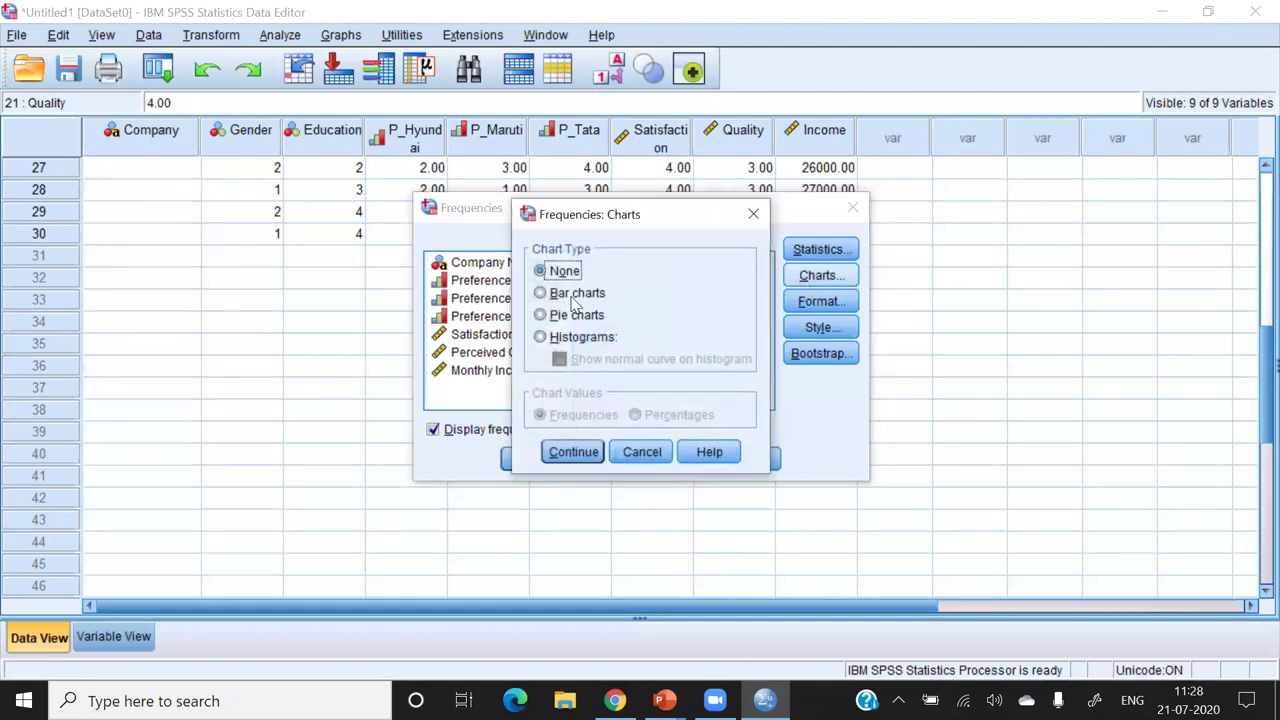
left_click(562, 293)
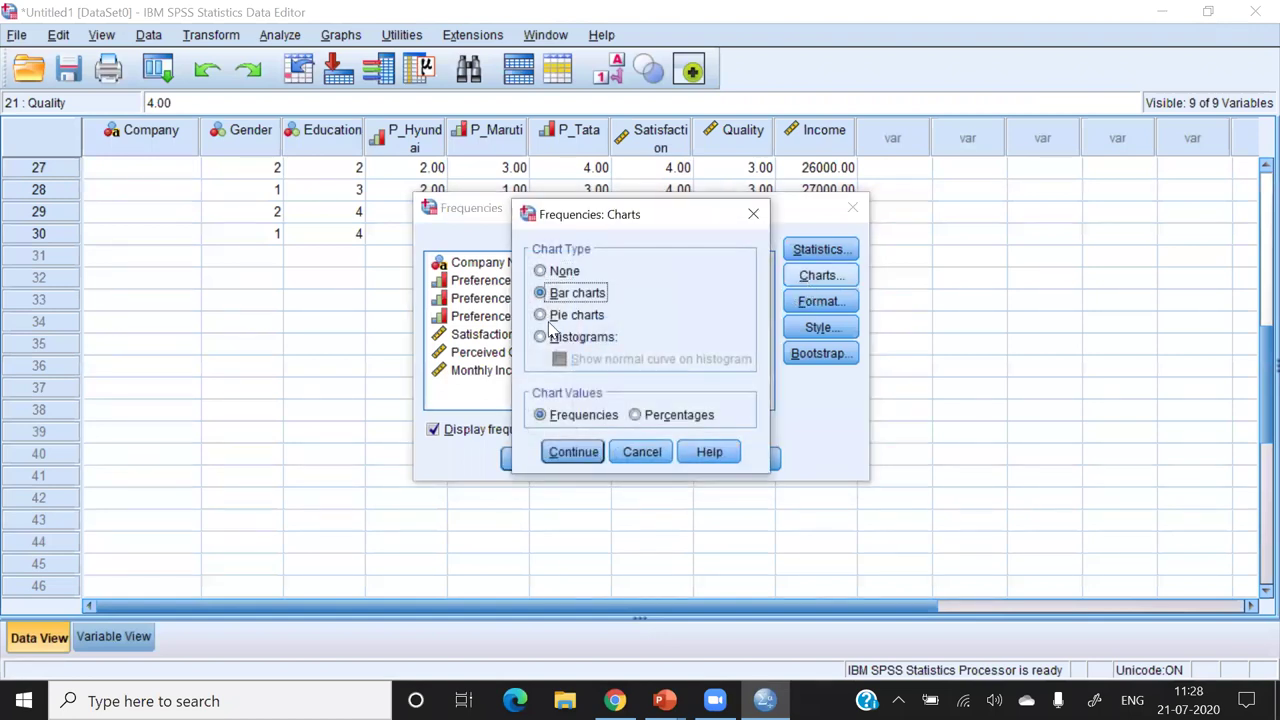
left_click(572, 455)
left_click(573, 453)
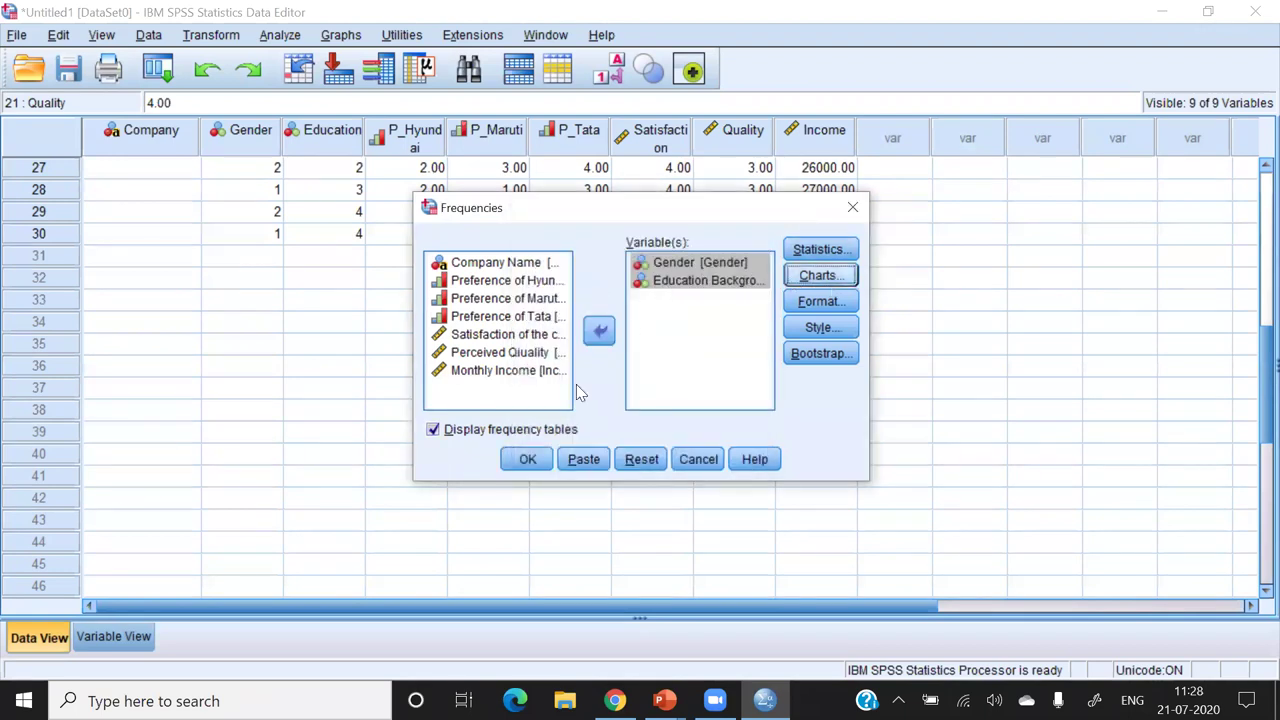
left_click(524, 465)
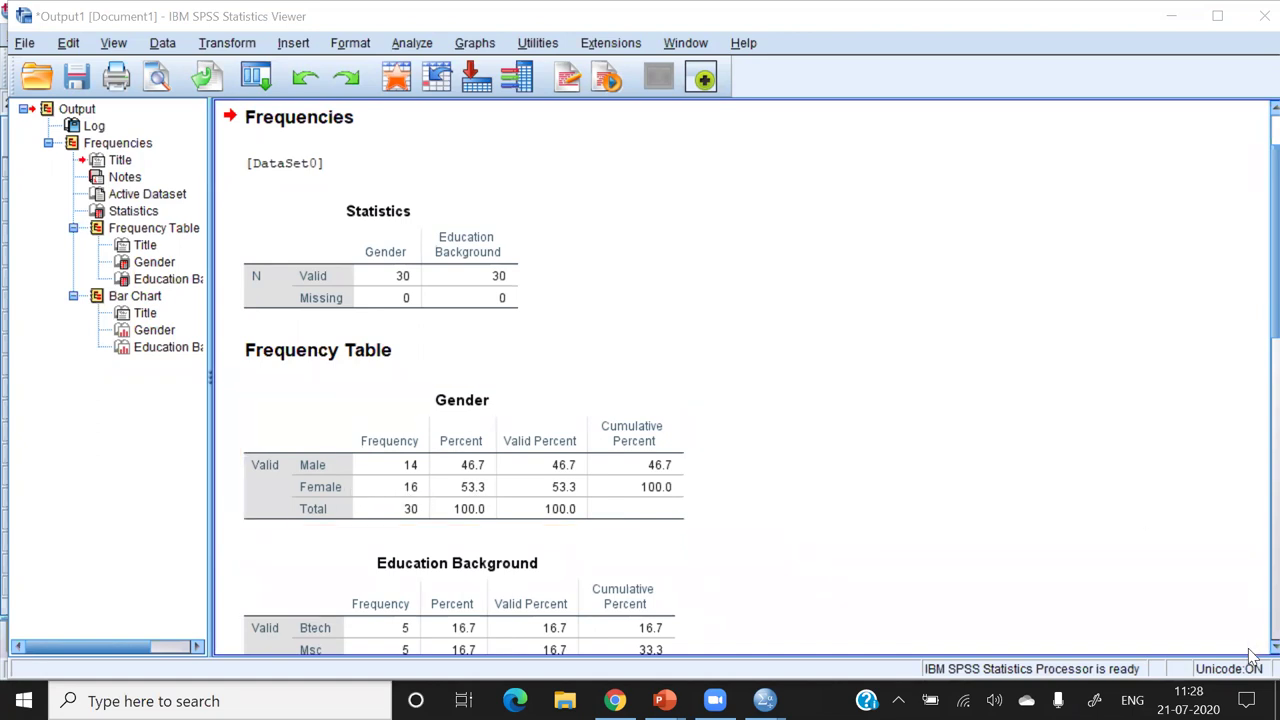
- Examine the frequency tables and bar charts for Gender and Education Background in the output
scroll(1253, 657, "down", 6)
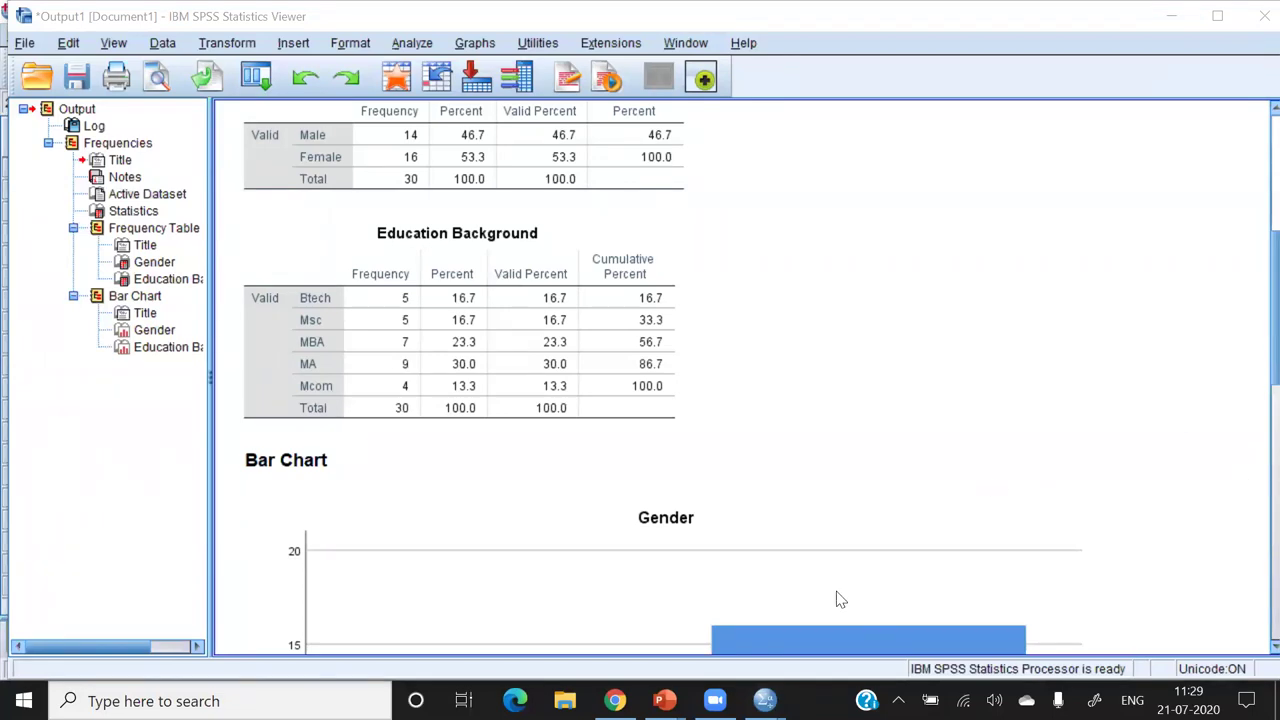
scroll(1250, 340, "down", 3)
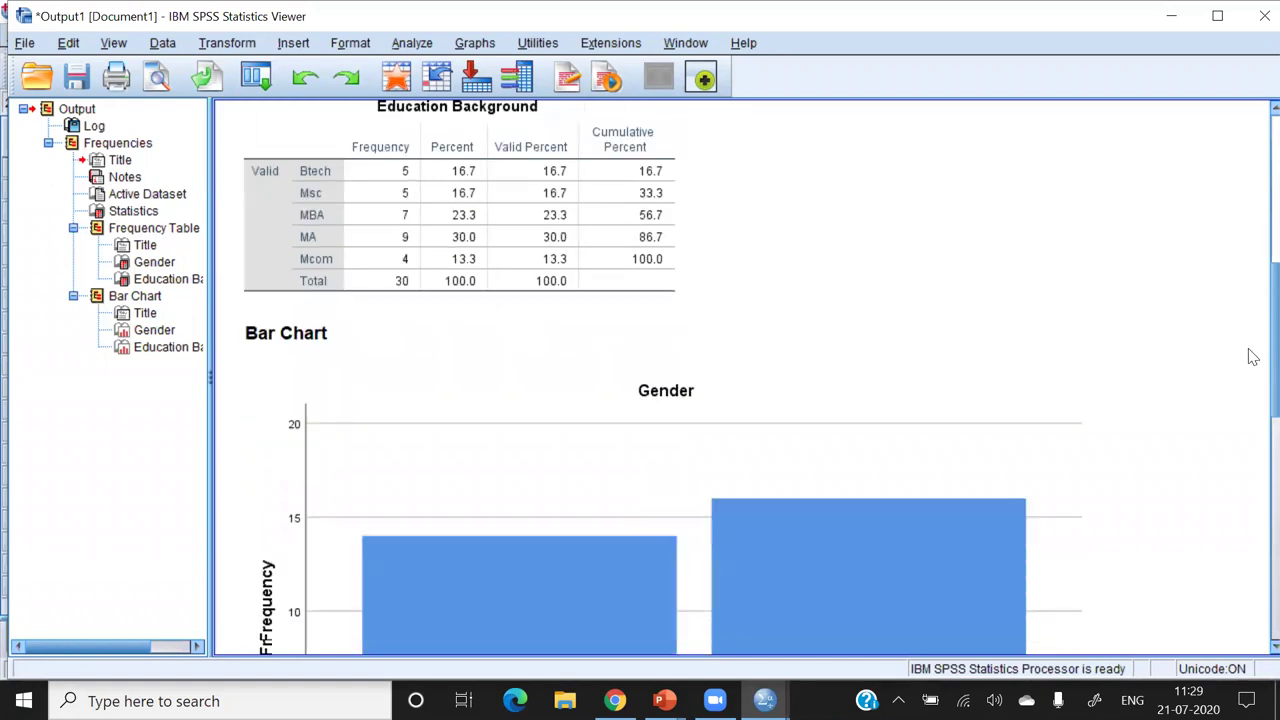
scroll(1250, 380, "down", 6)
scroll(1252, 560, "down", 3)
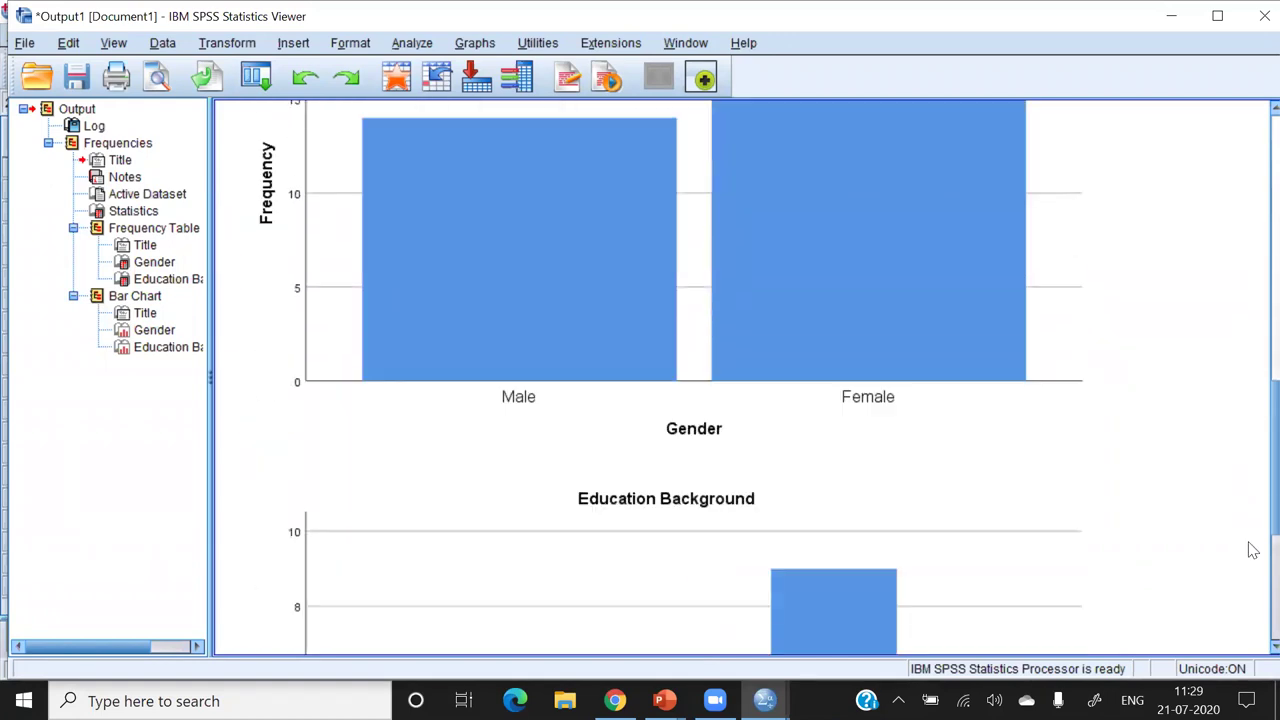
scroll(1252, 550, "down", 8)
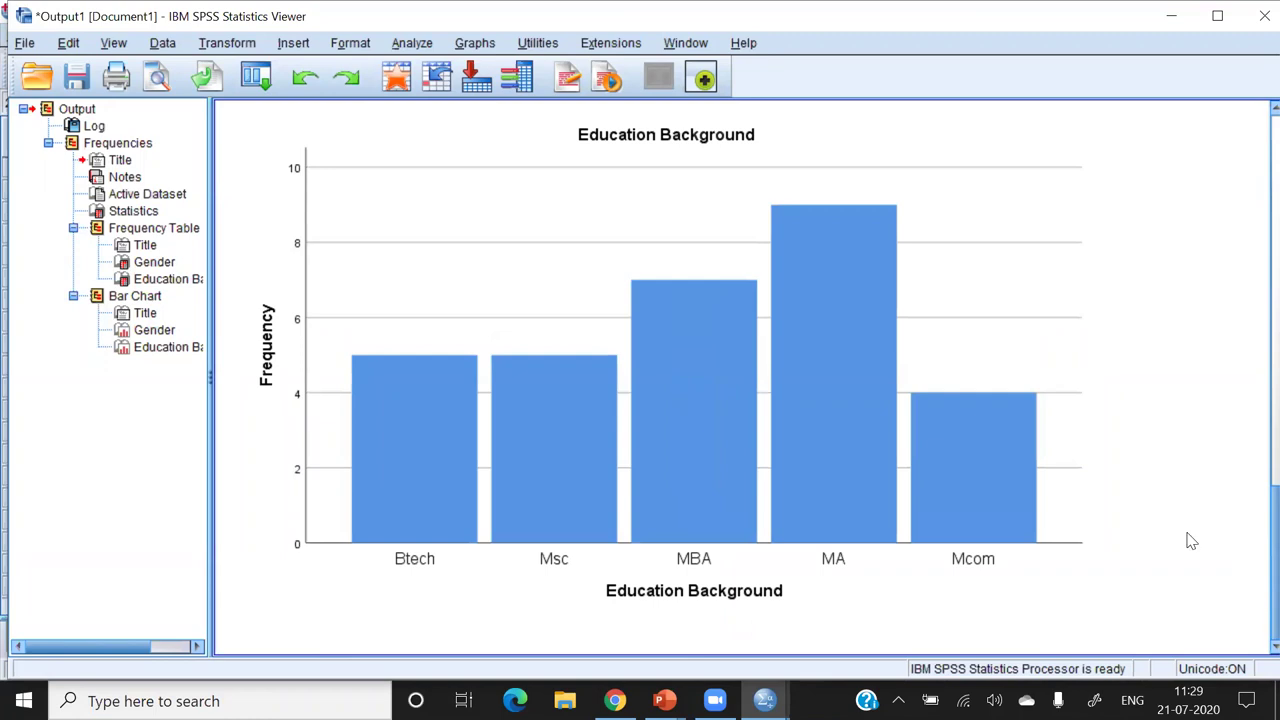
- Rerun the Frequencies analysis for Gender and Education Background with pie charts as the chart type
left_click(405, 45)
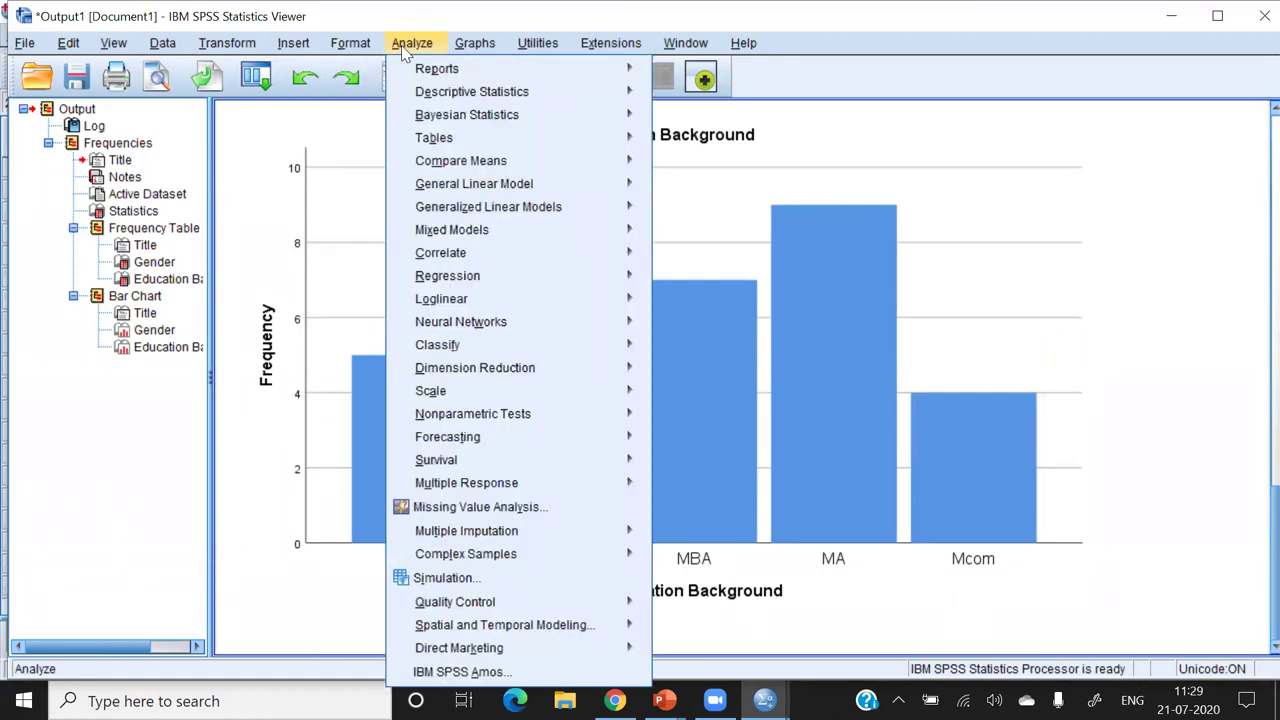
mouse_move(465, 88)
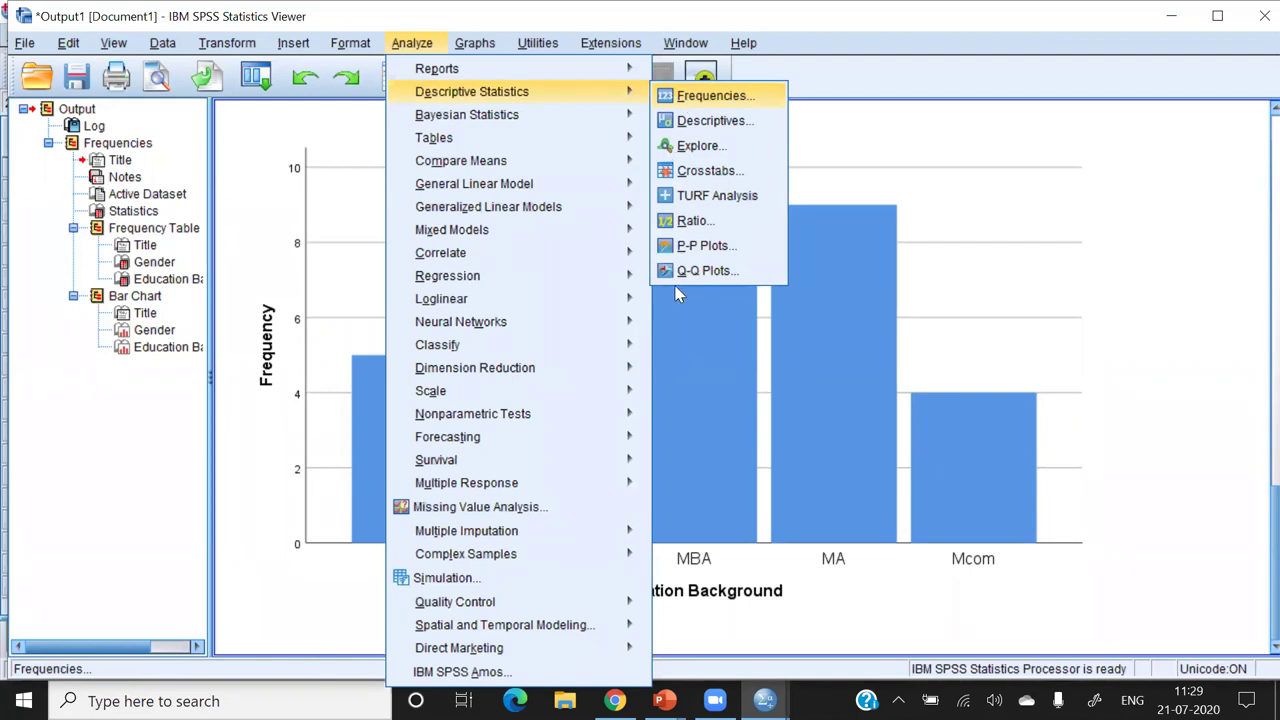
key("Return")
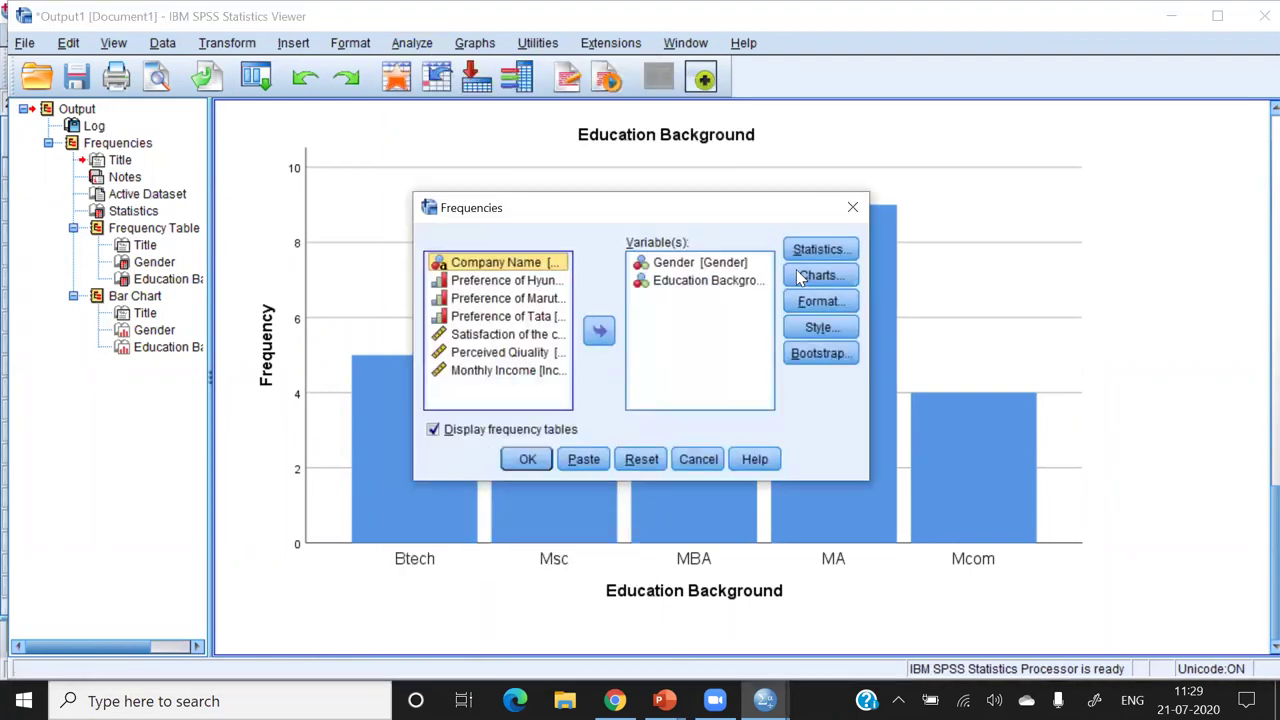
left_click(814, 280)
left_click(583, 317)
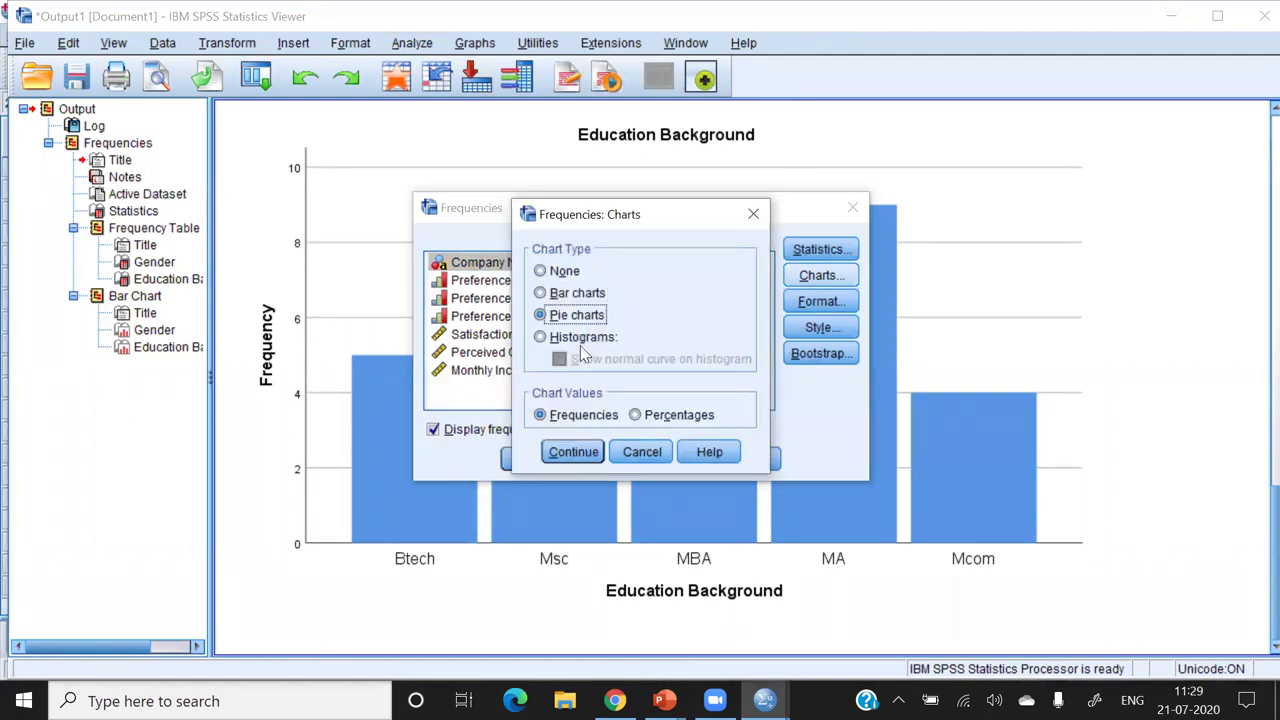
left_click(544, 458)
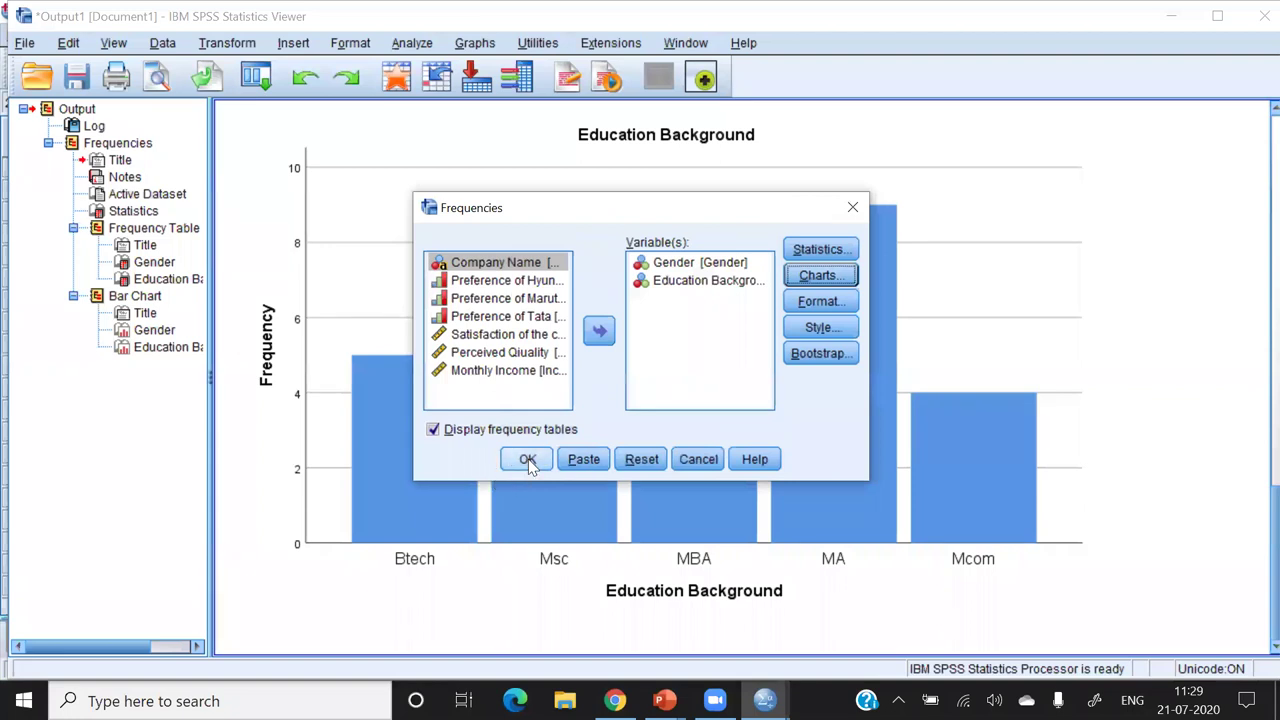
left_click(527, 460)
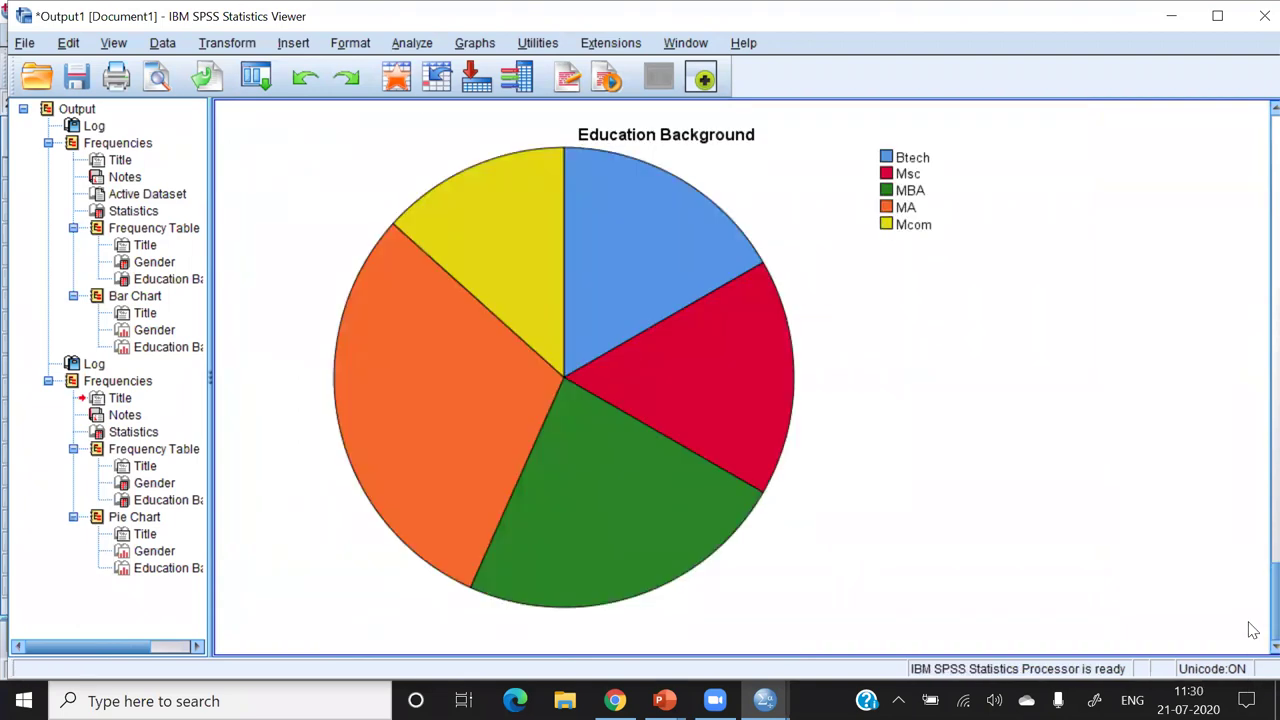
- Rerun the Frequencies analysis for Gender and Education Background with histograms as the chart type and the normal curve option enabled
scroll(1253, 600, "up", 6)
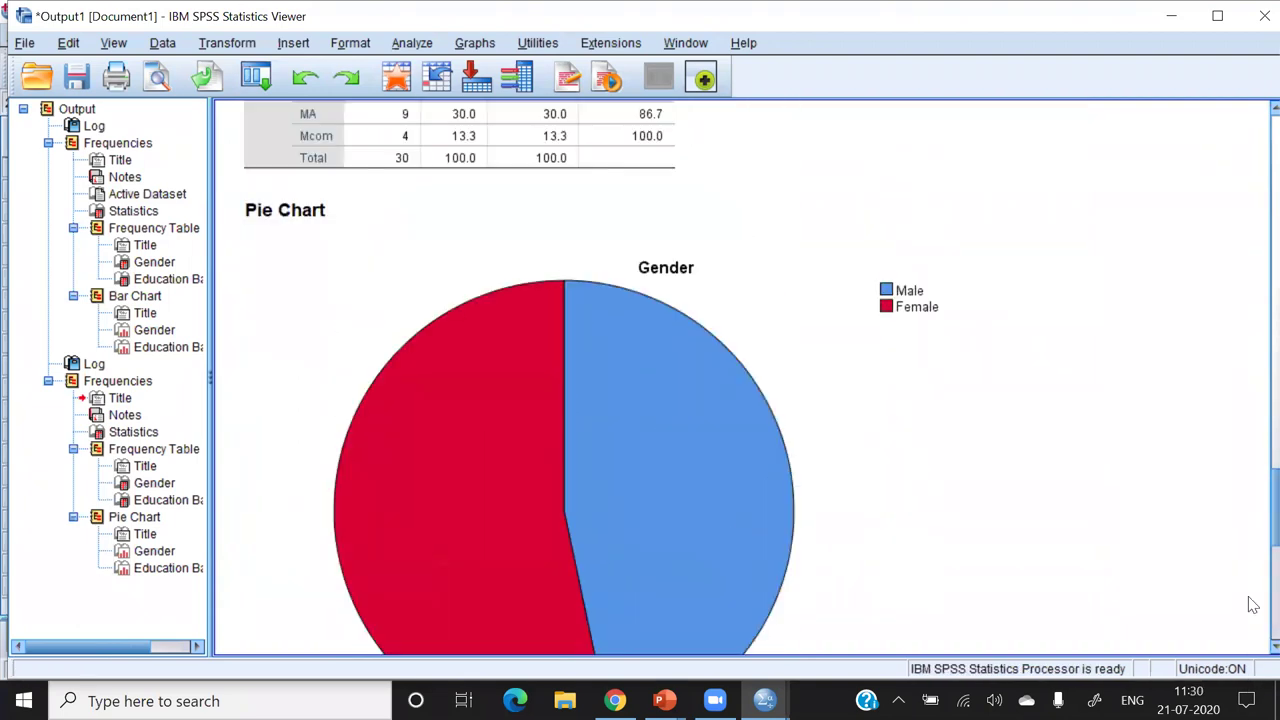
scroll(1253, 640, "down", 6)
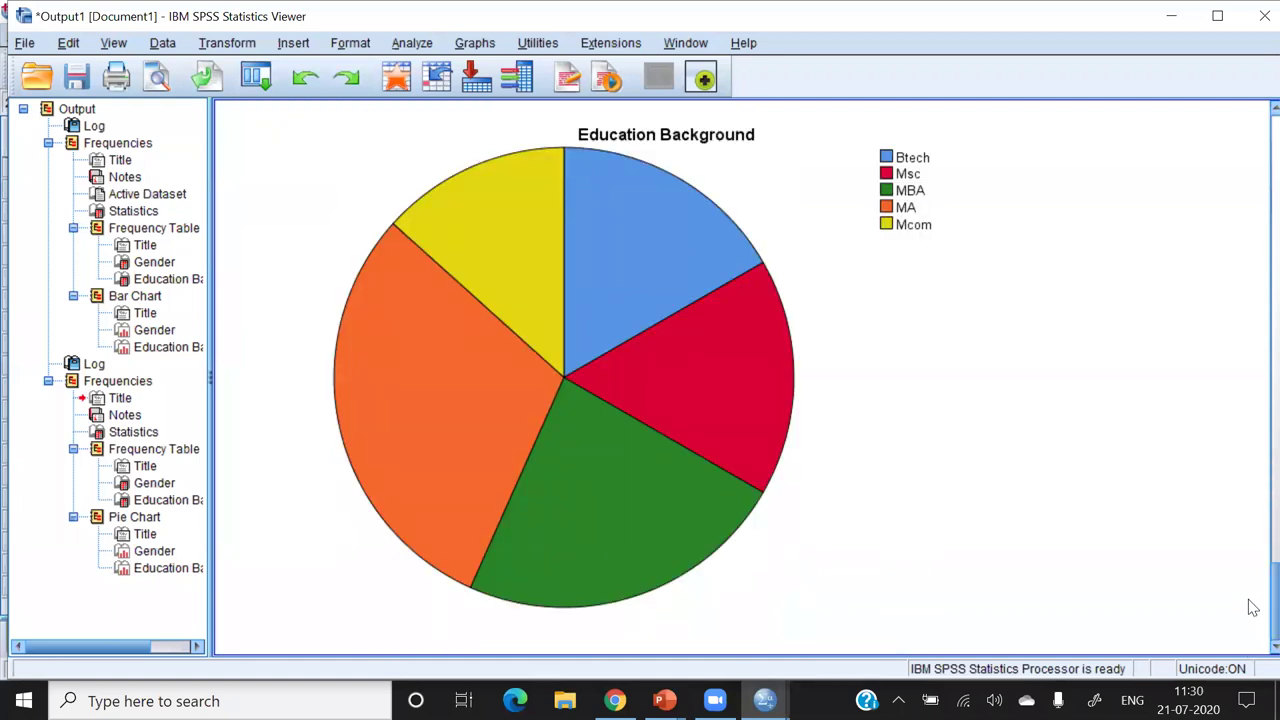
scroll(1253, 607, "up", 6)
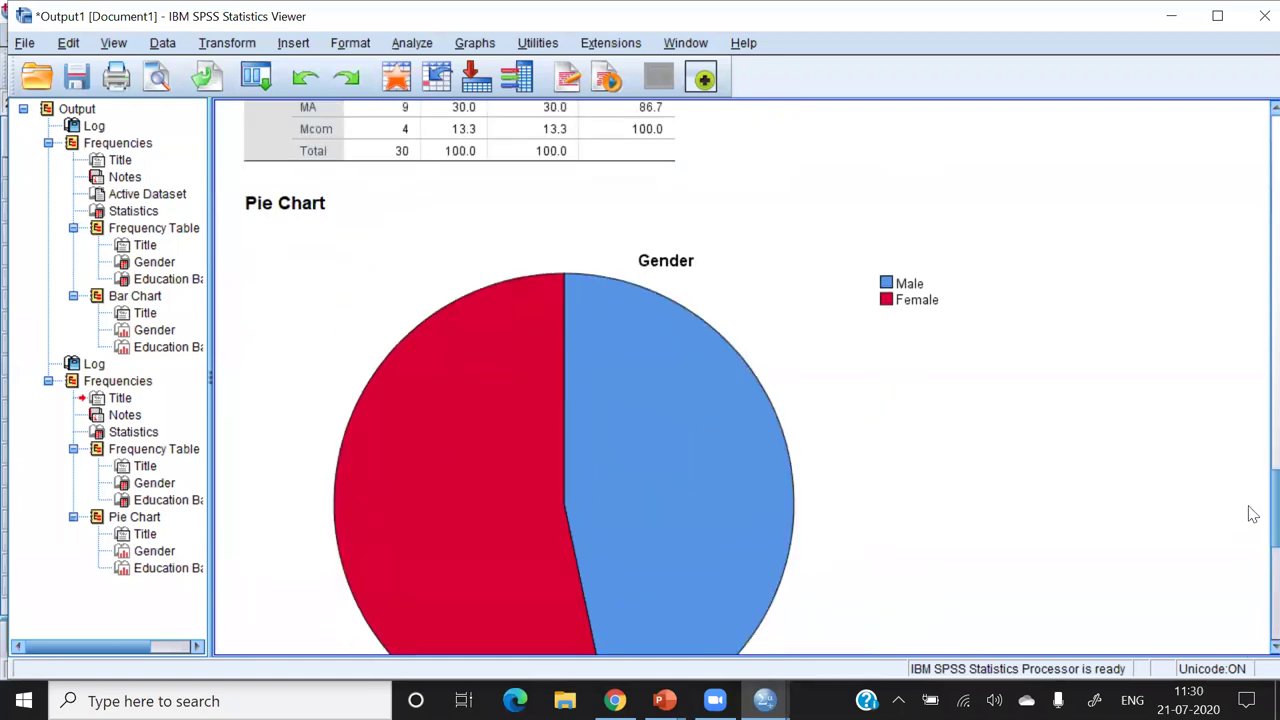
left_click(416, 50)
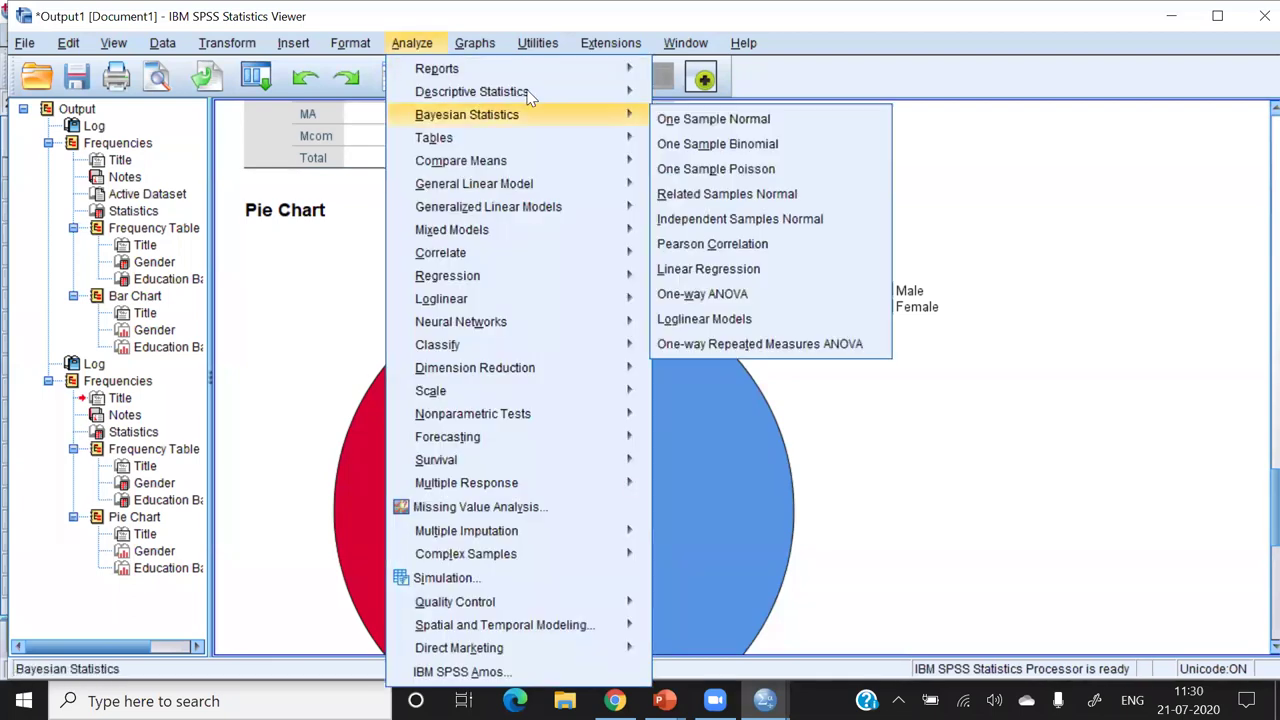
mouse_move(593, 95)
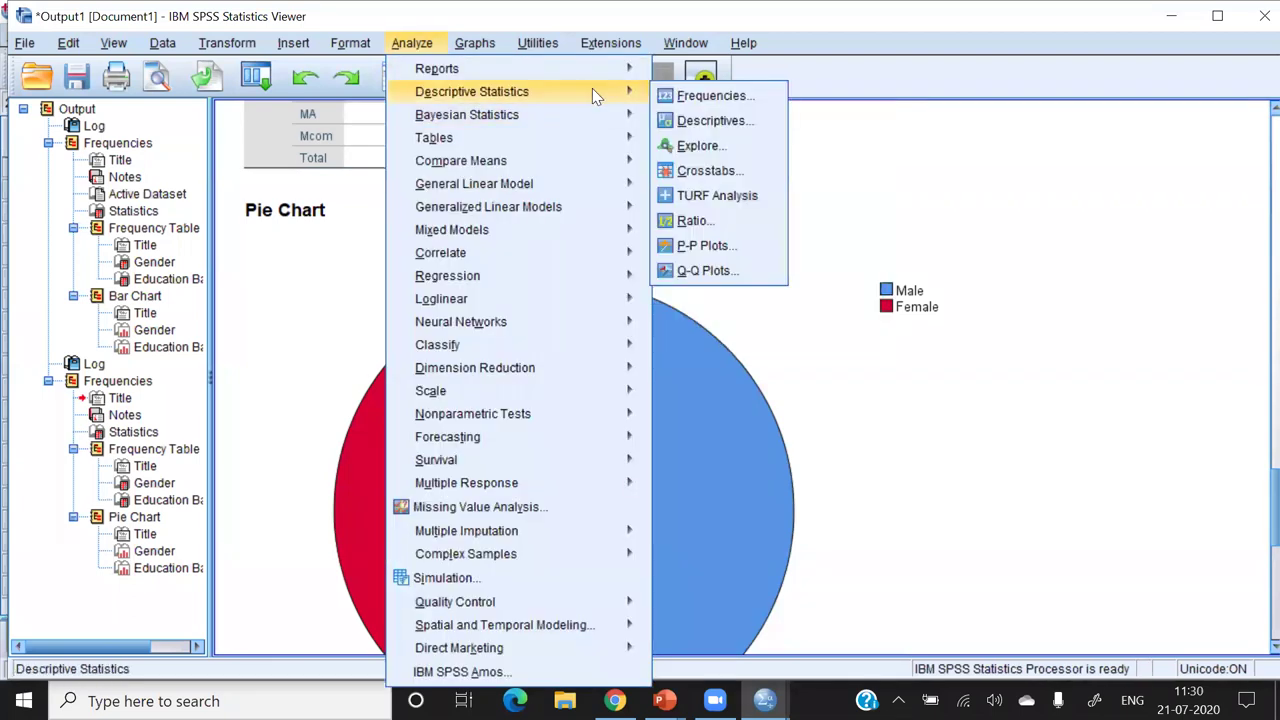
left_click(724, 97)
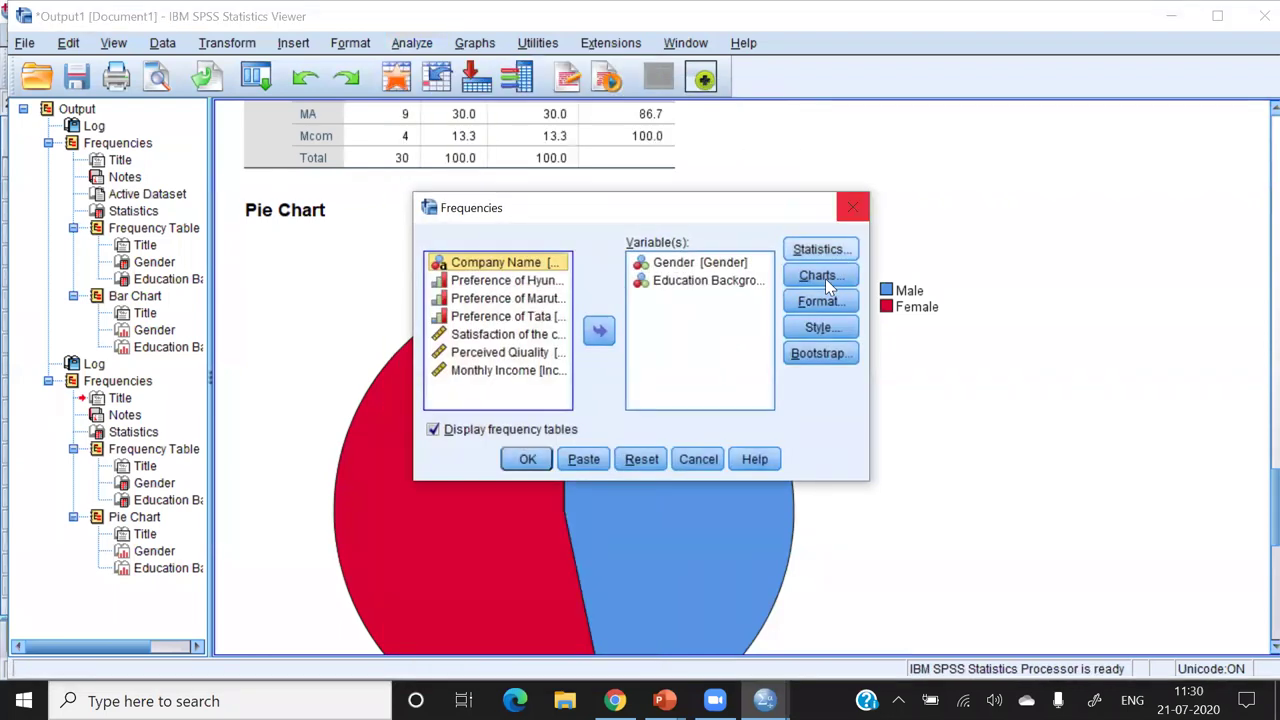
key("alt+c")
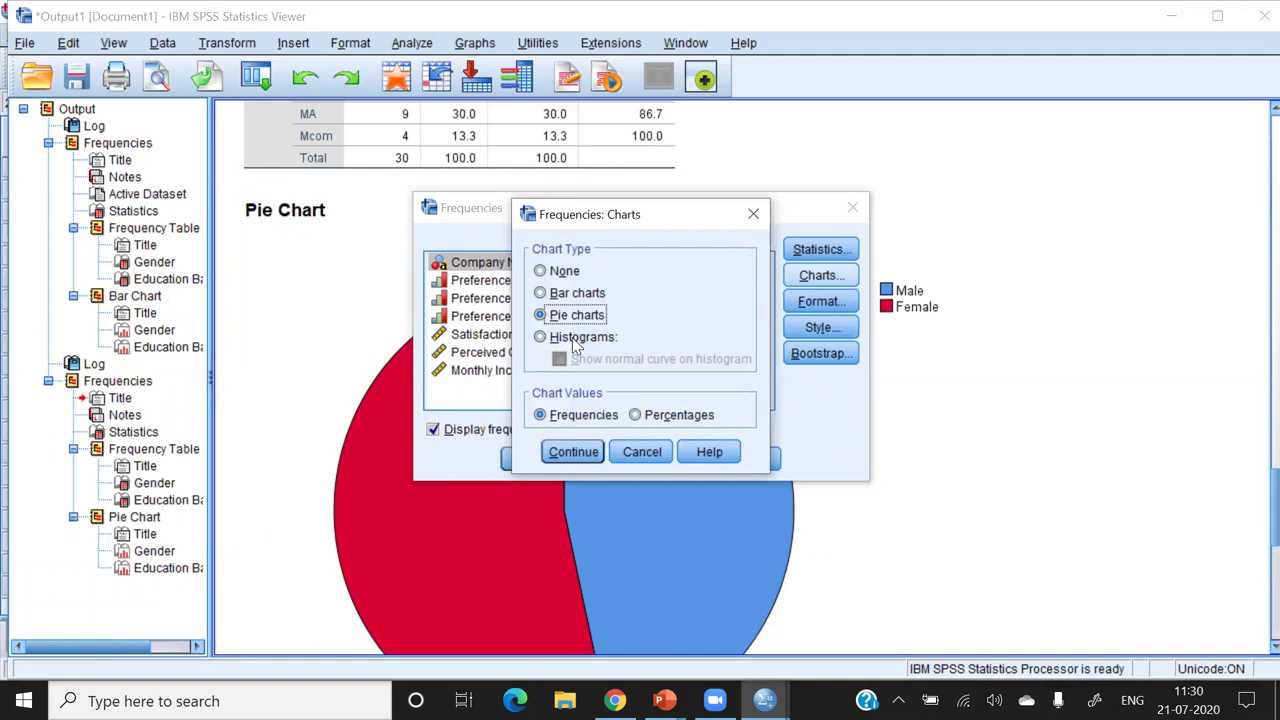
key("alt+h")
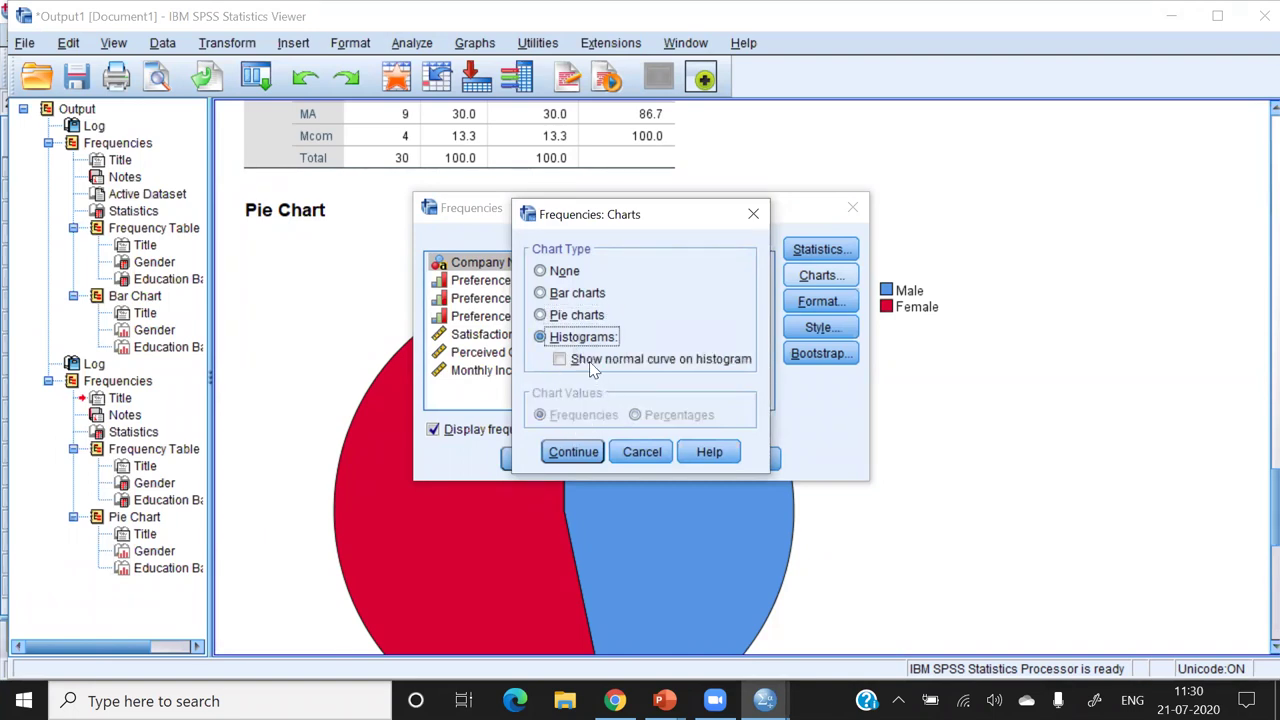
key("alt+s")
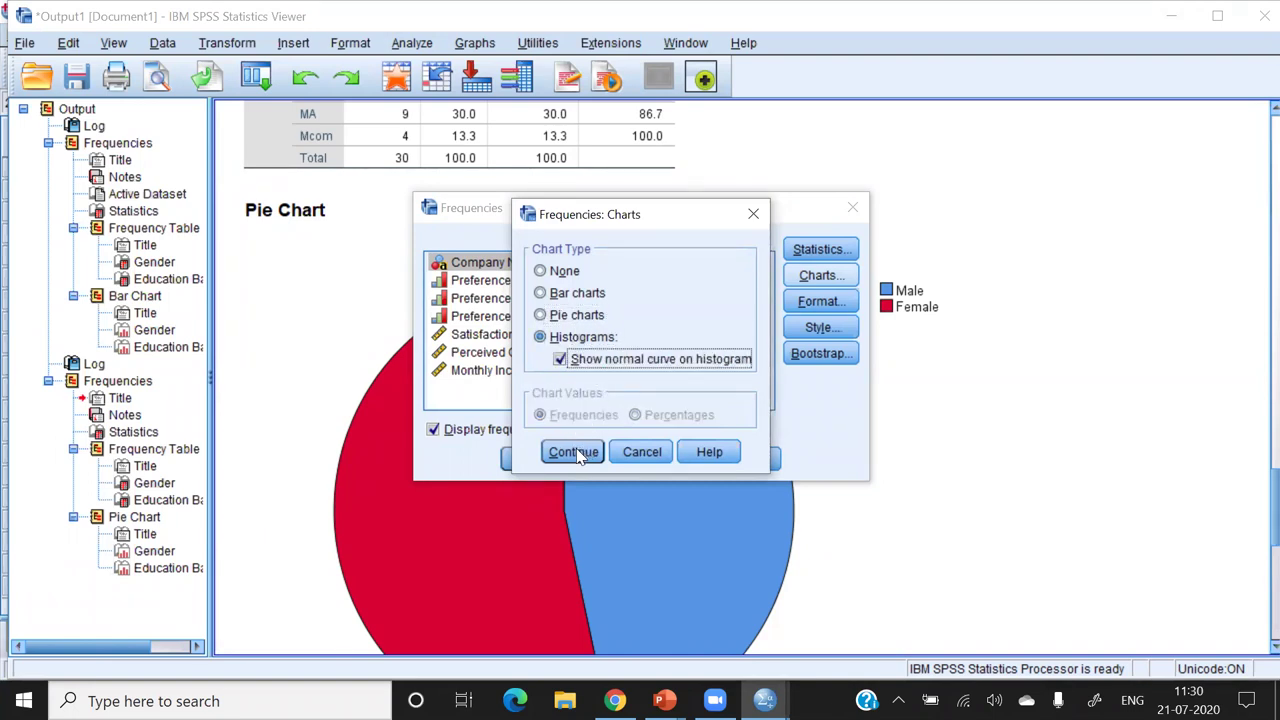
left_click(550, 456)
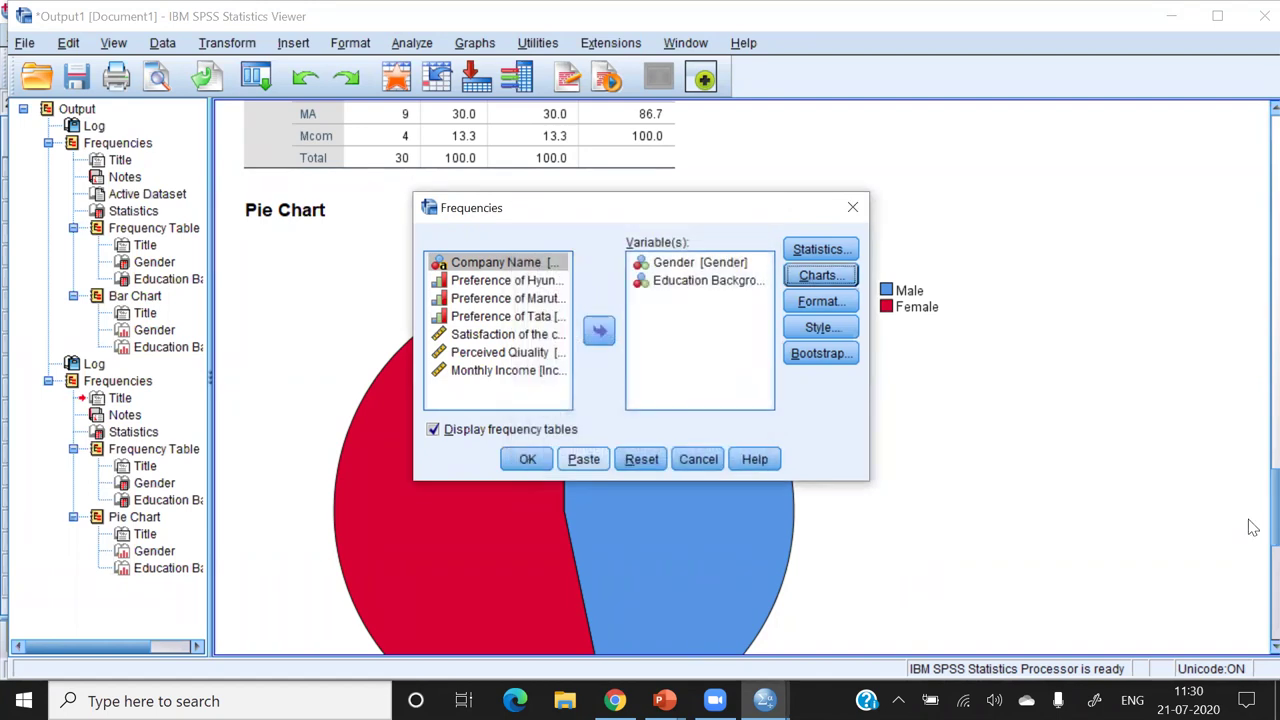
key("Return")
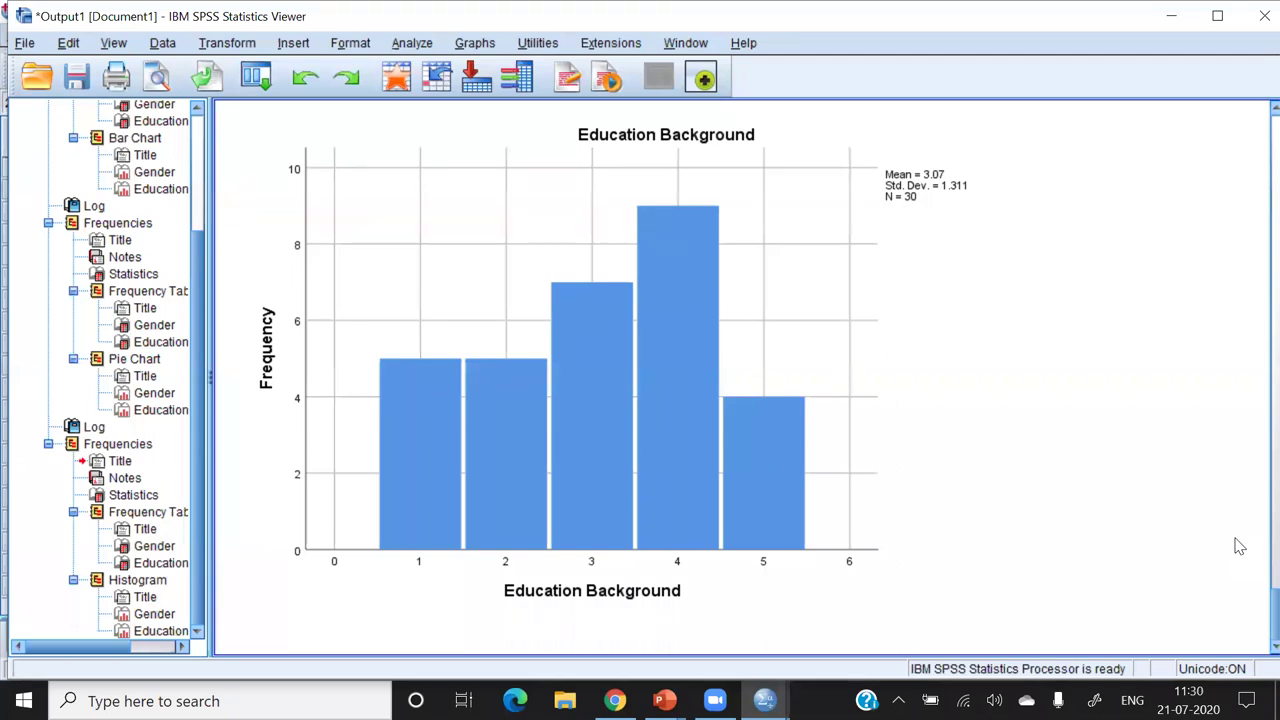
- Run a Crosstabs analysis with Gender as the row variable and Education Background as the column variable
left_click(410, 43)
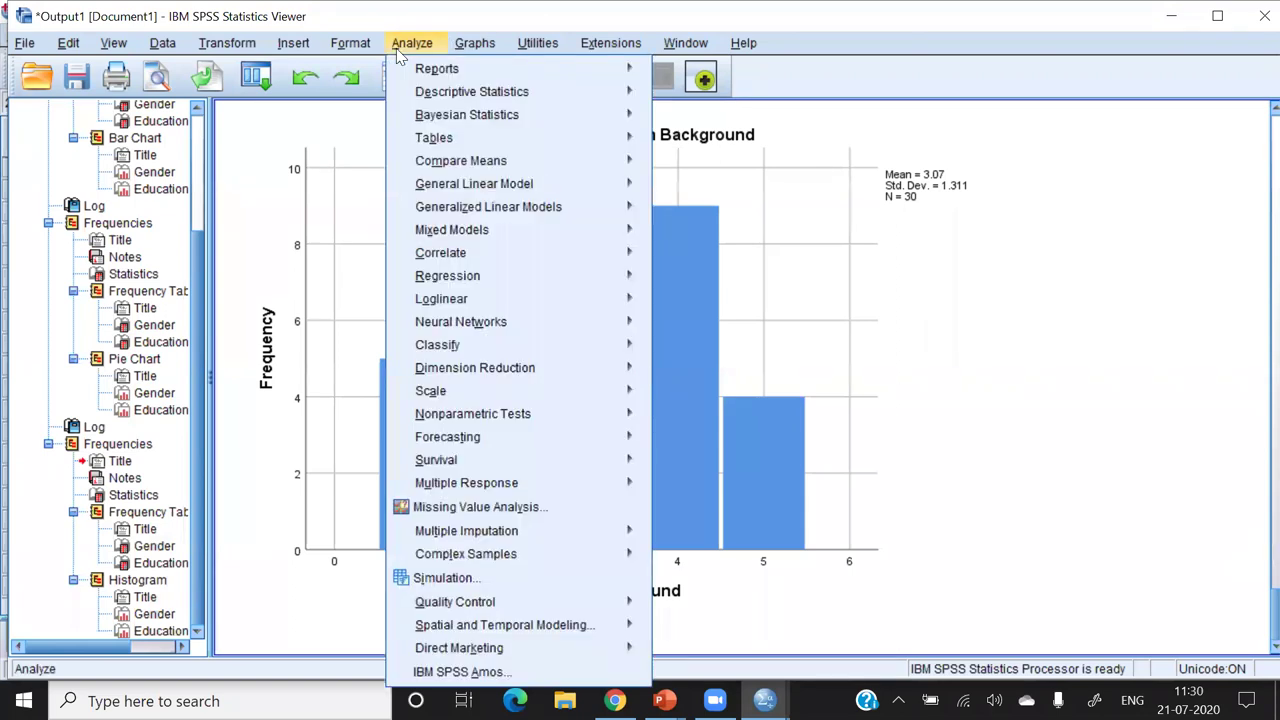
mouse_move(470, 95)
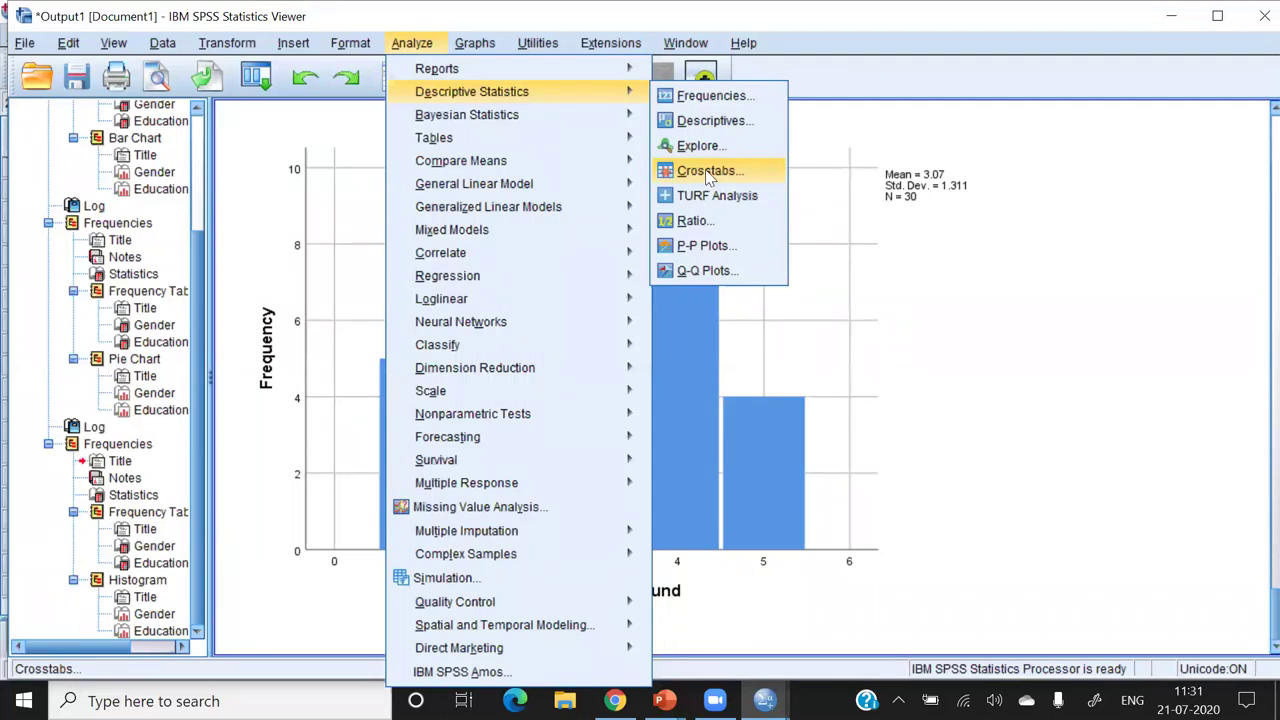
left_click(697, 172)
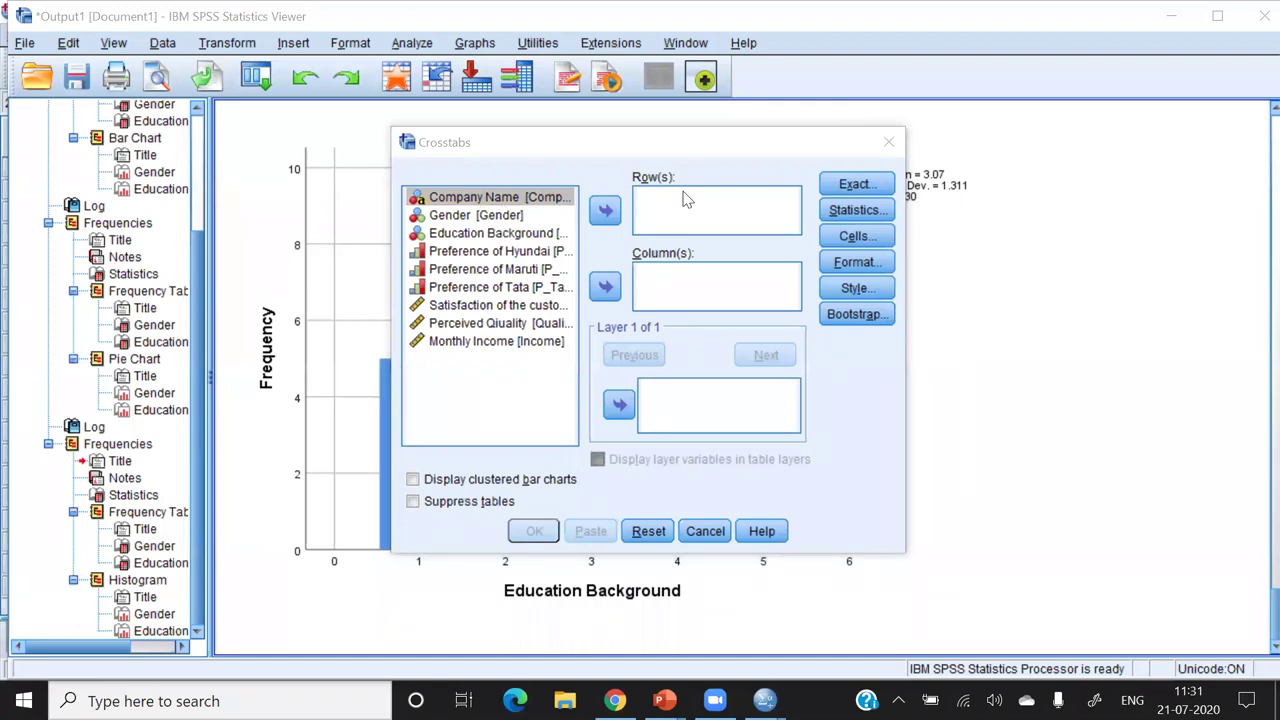
left_click(480, 215)
left_click(503, 218)
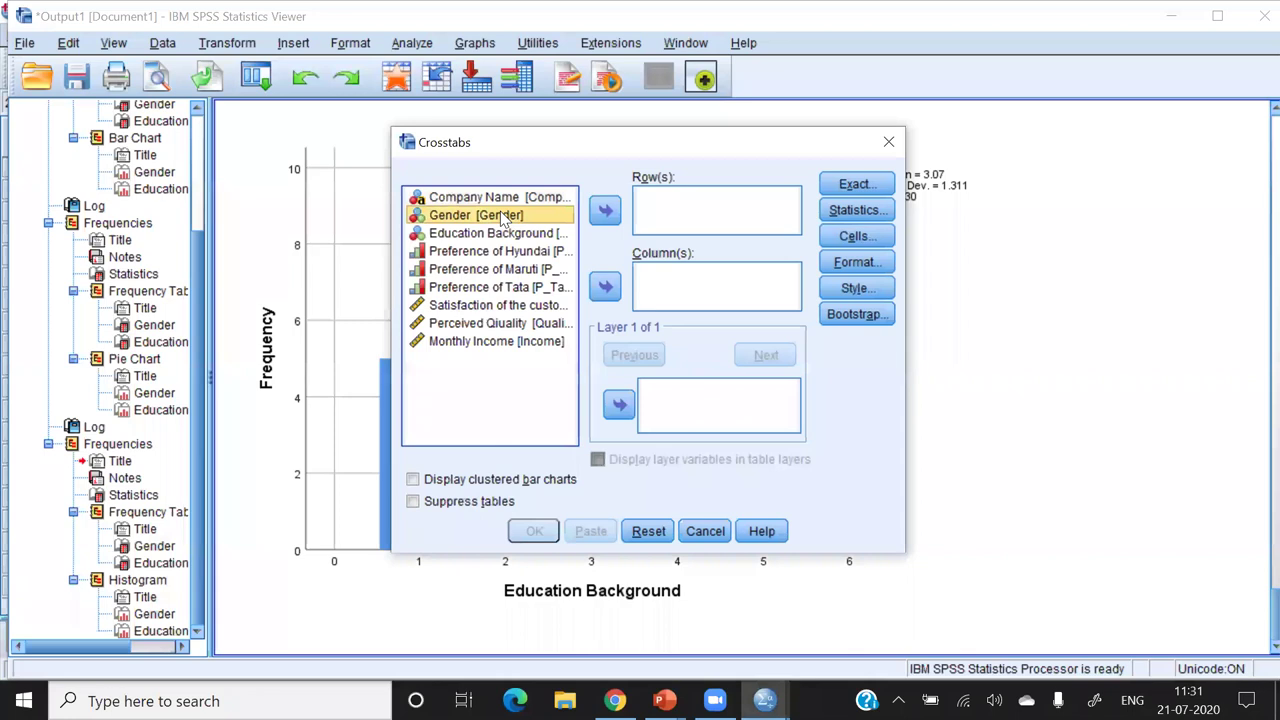
left_click(609, 212)
left_click(524, 218)
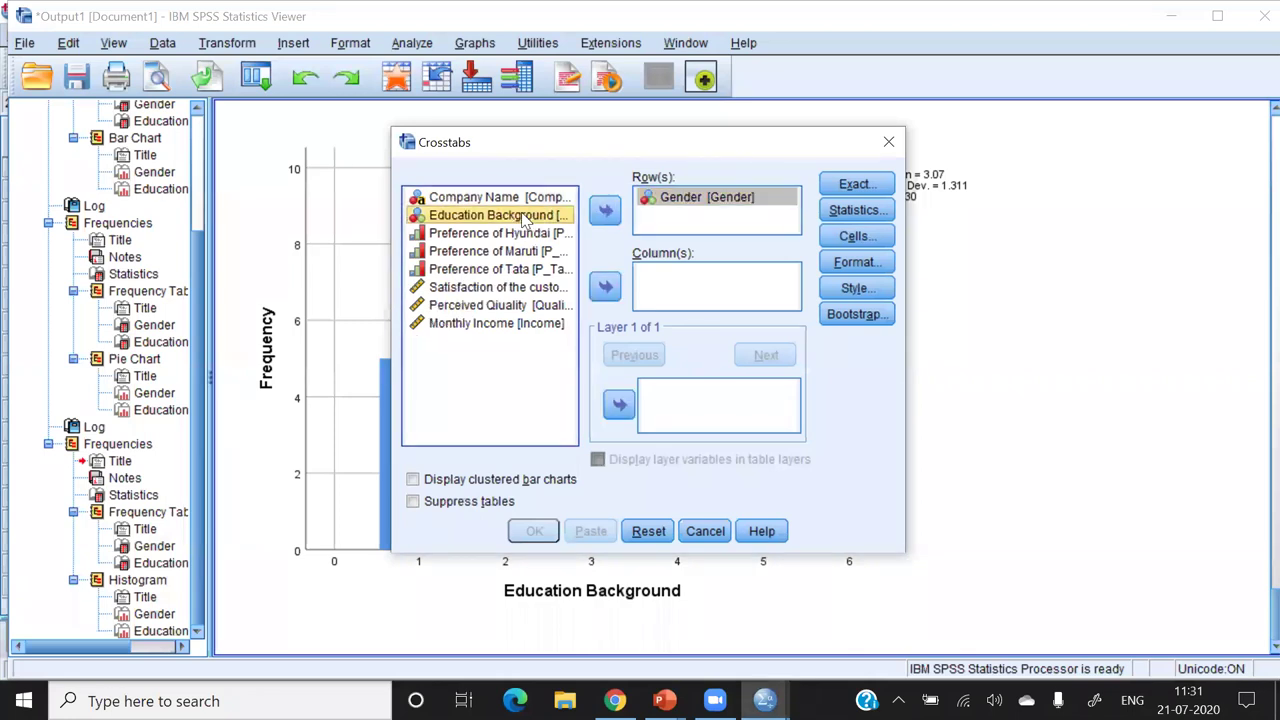
left_click(605, 288)
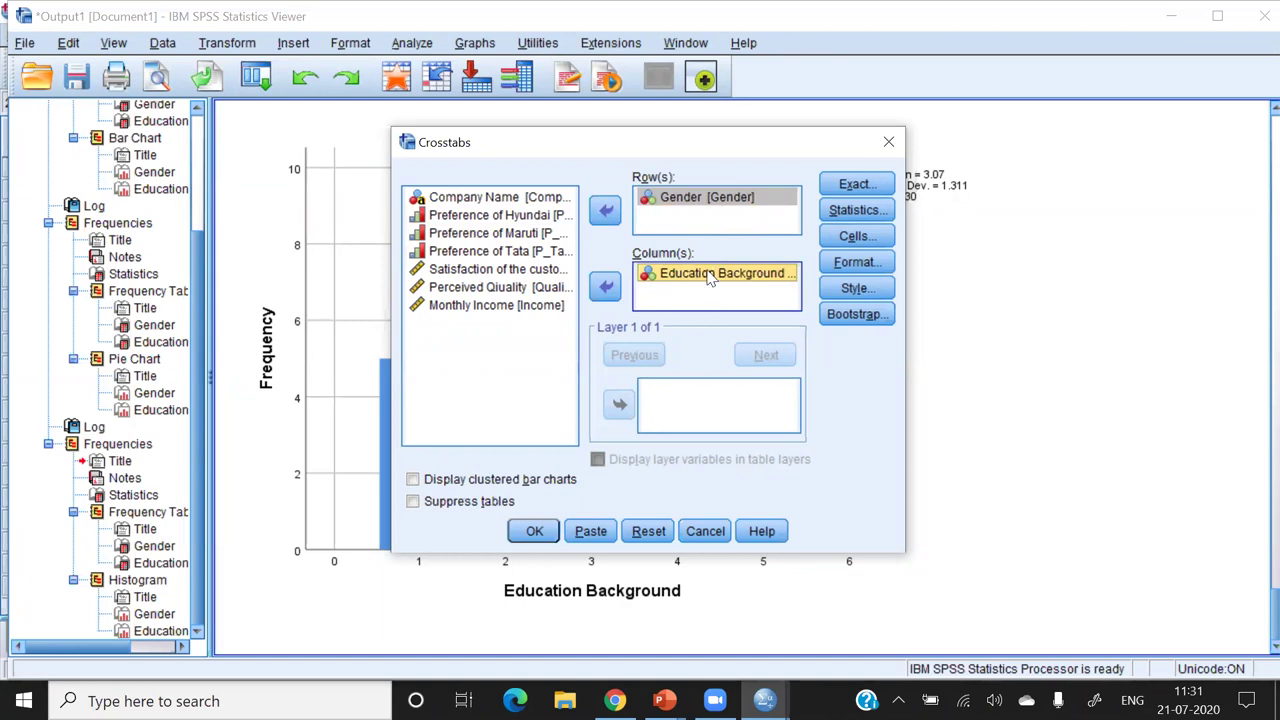
left_click(535, 532)
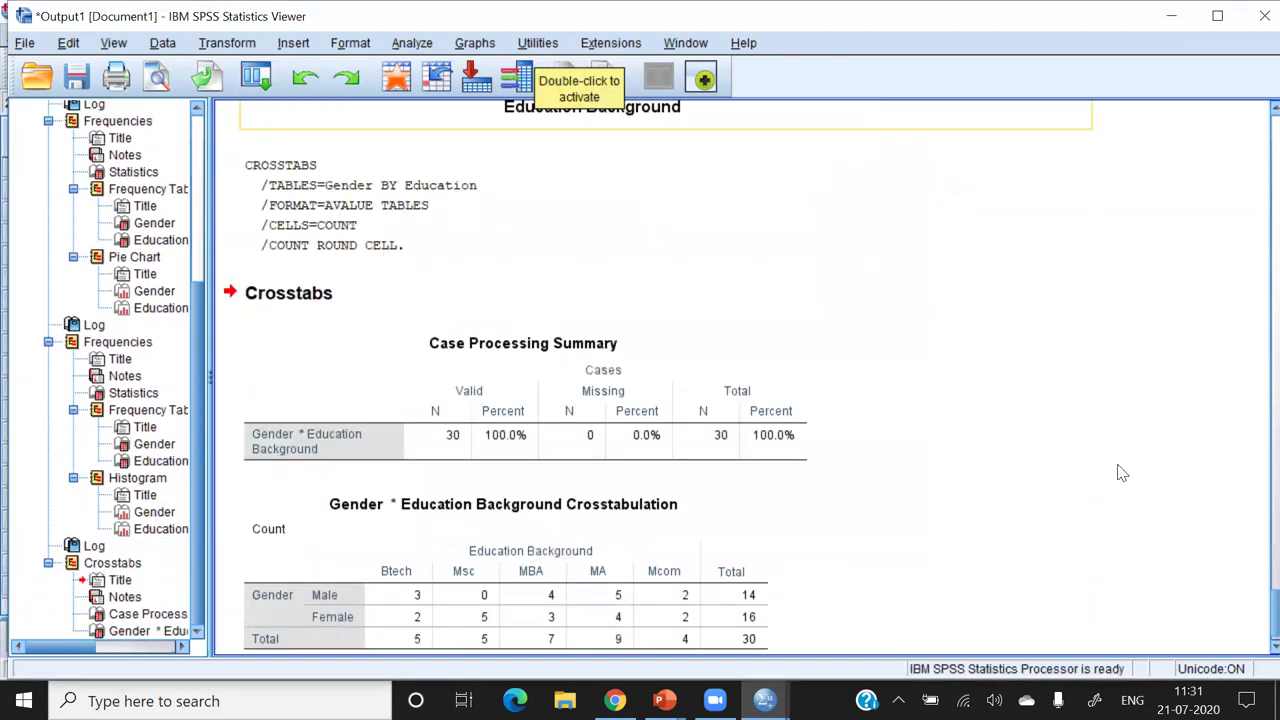
- Examine the Gender by Education Background crosstabulation and compare it with the earlier frequency tables and histograms
scroll(1122, 473, "up", 10)
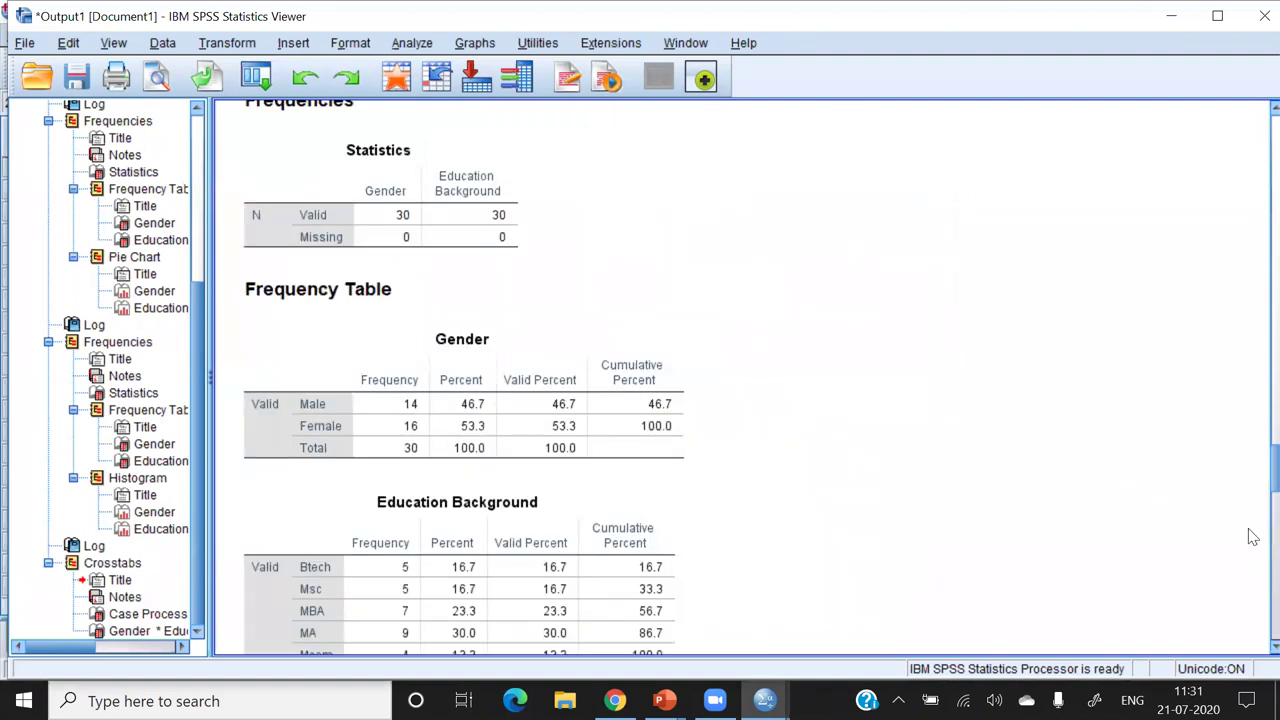
scroll(1253, 550, "down", 5)
scroll(1253, 587, "down", 3)
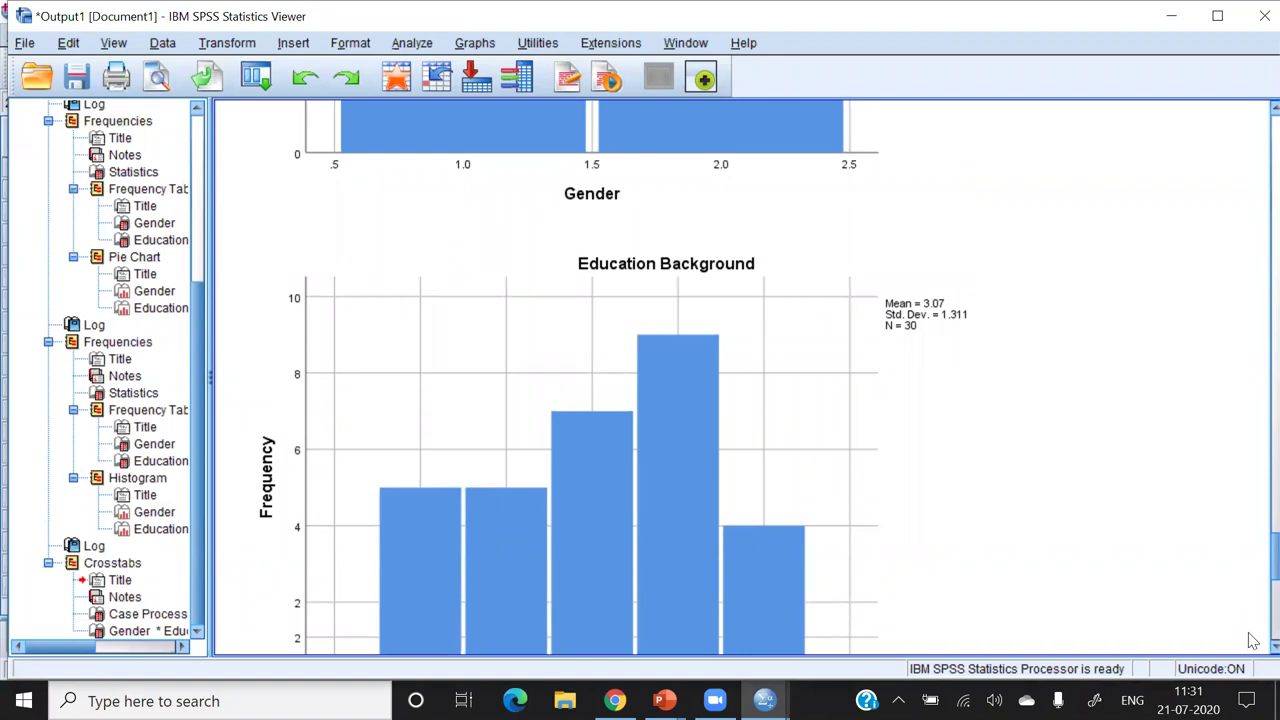
scroll(1253, 645, "down", 5)
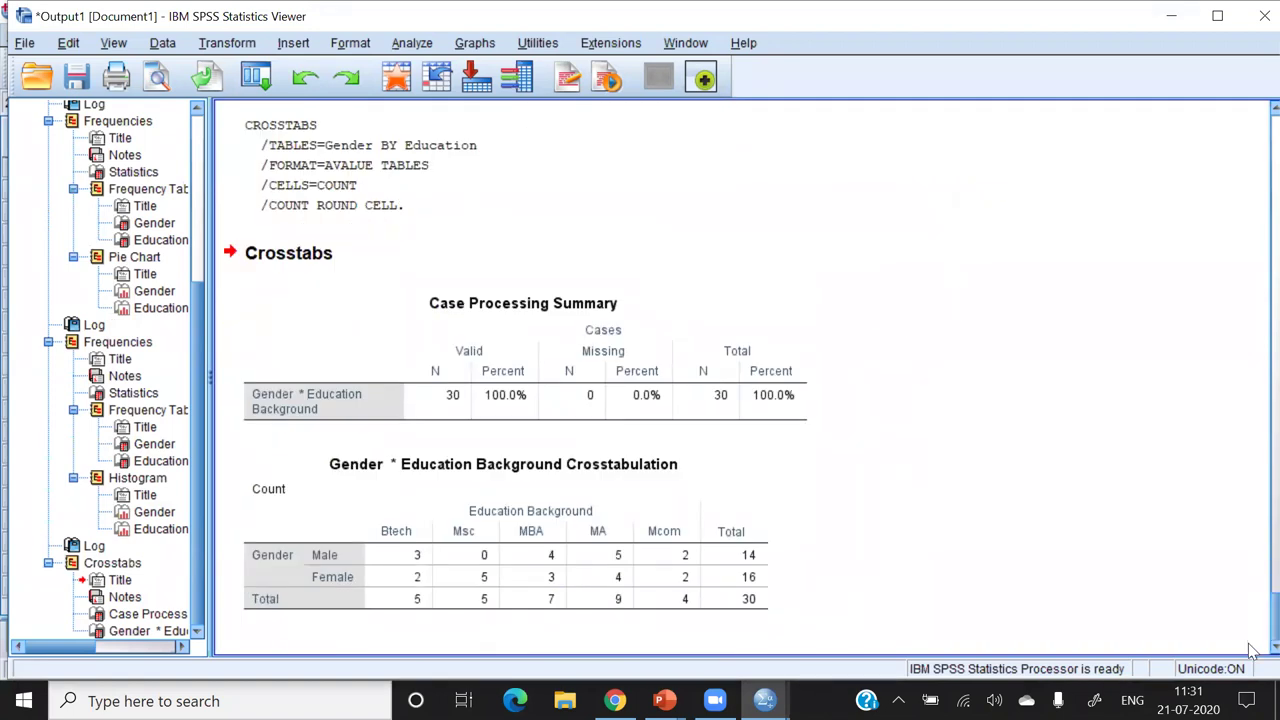
left_click(428, 548)
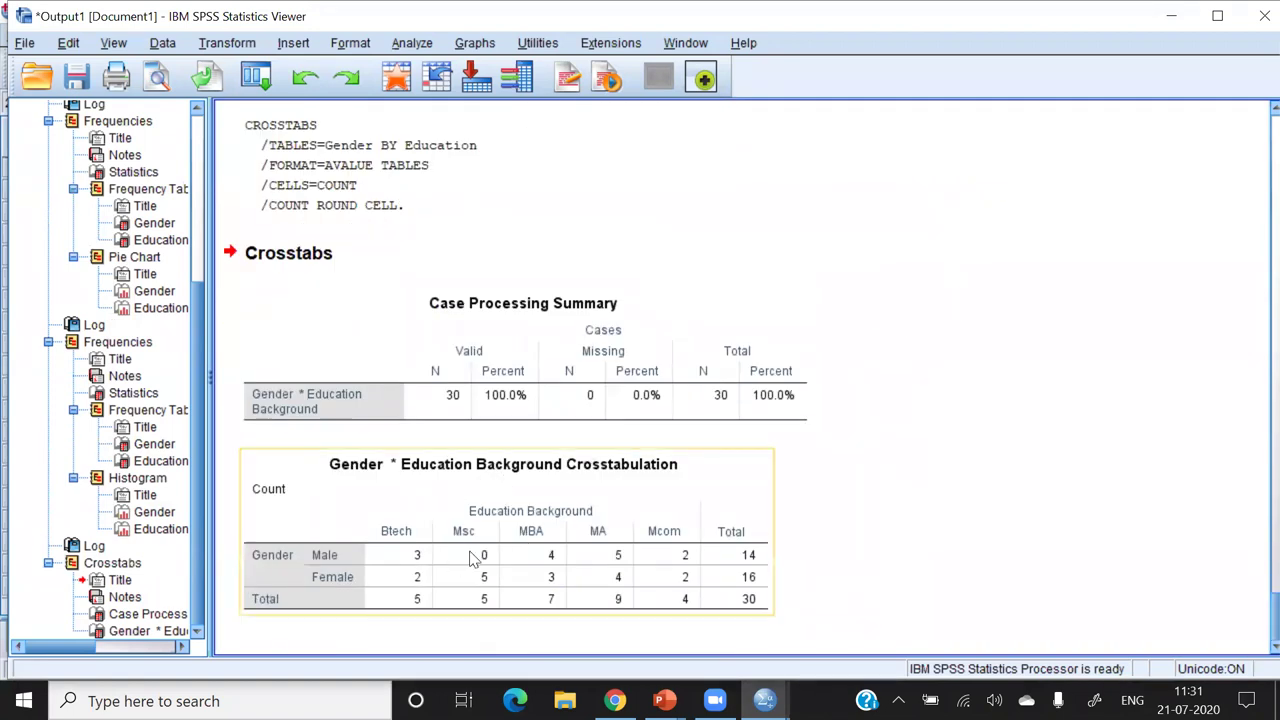
left_click(675, 490)
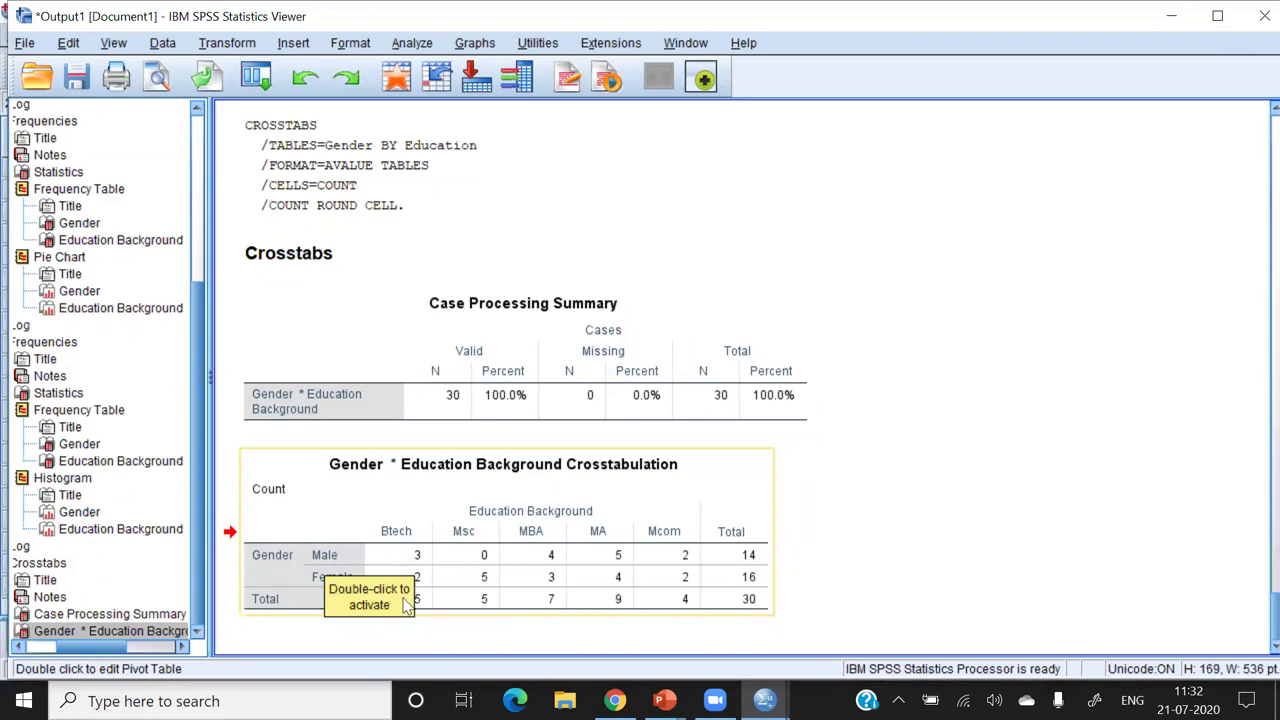
left_click(425, 546)
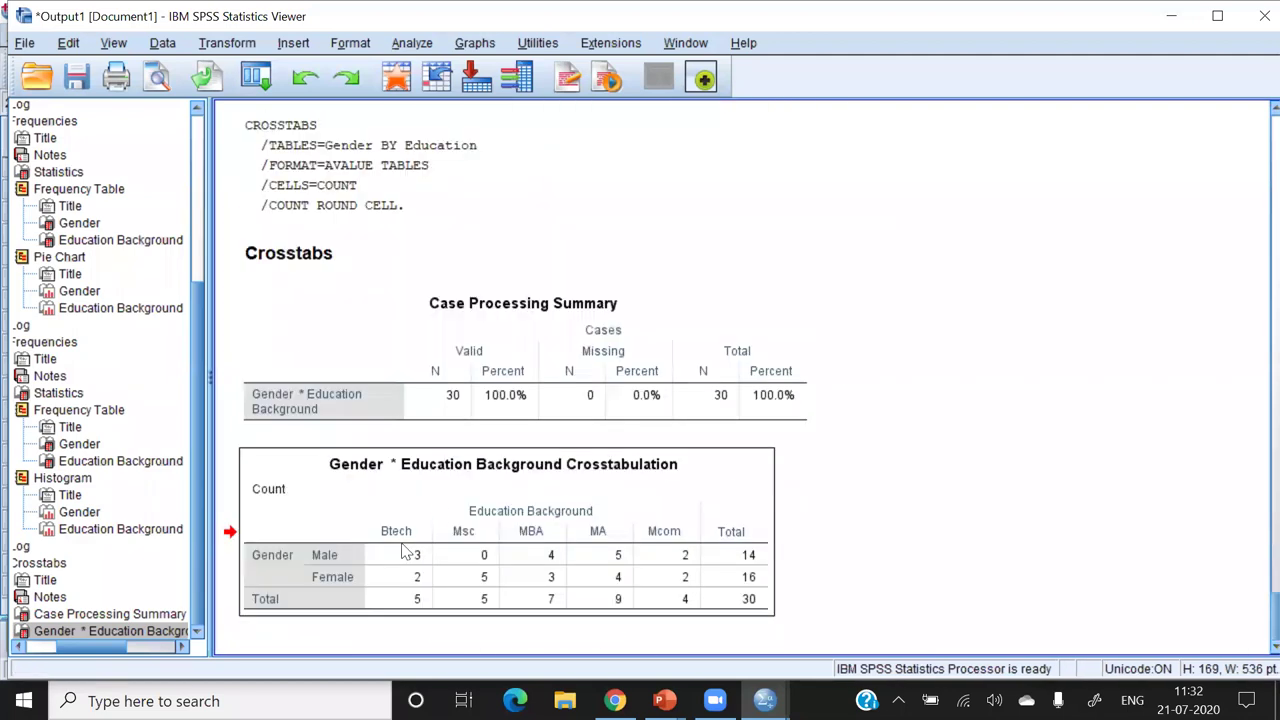
left_click(566, 600)
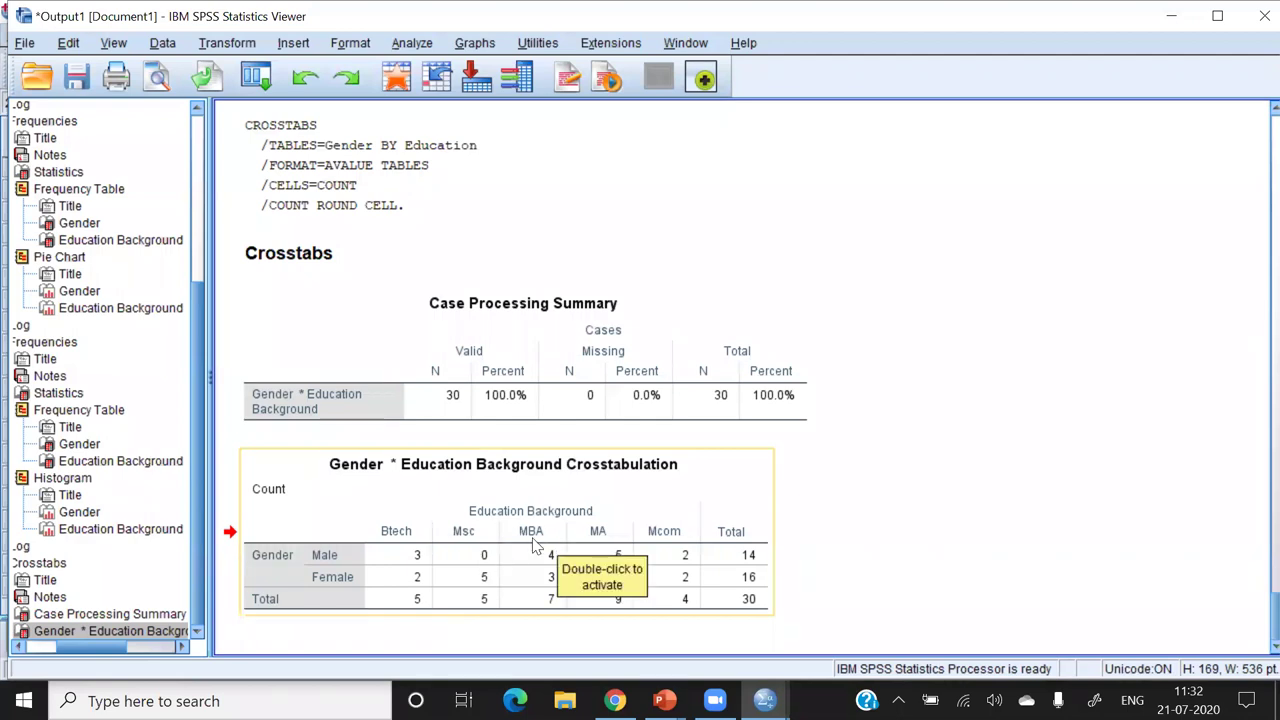
left_click(519, 146)
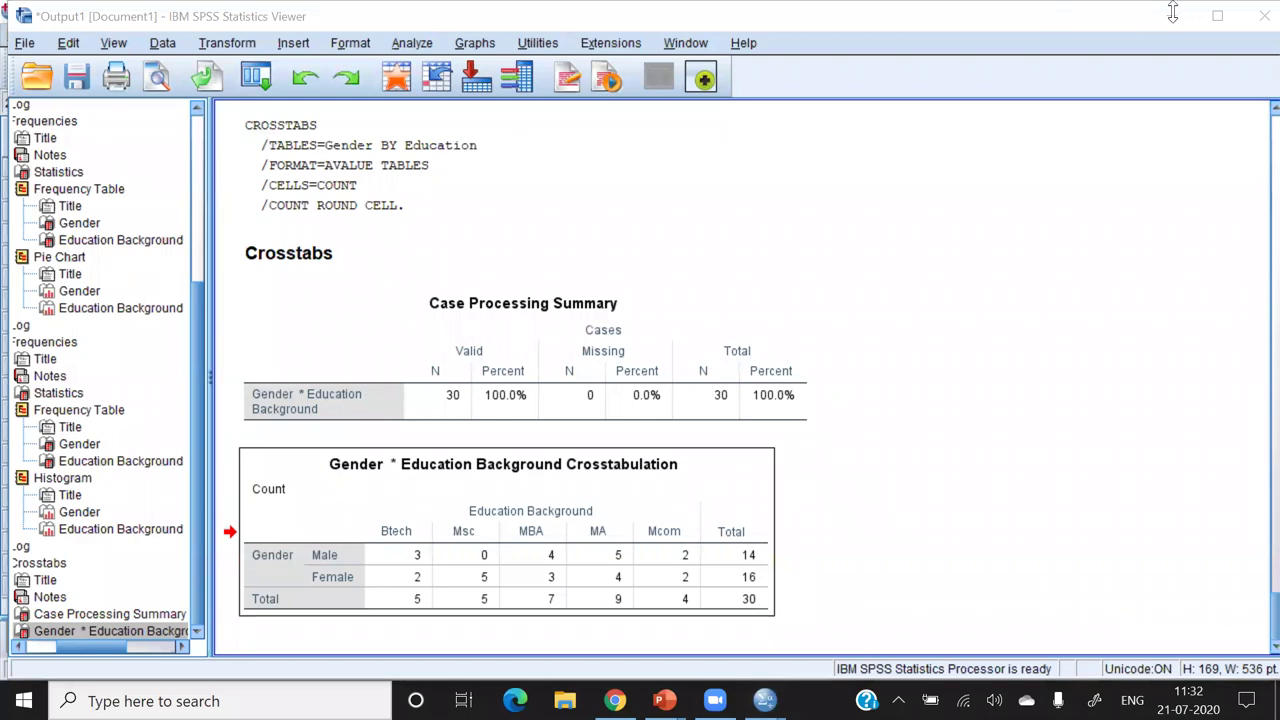
left_click(1252, 22)
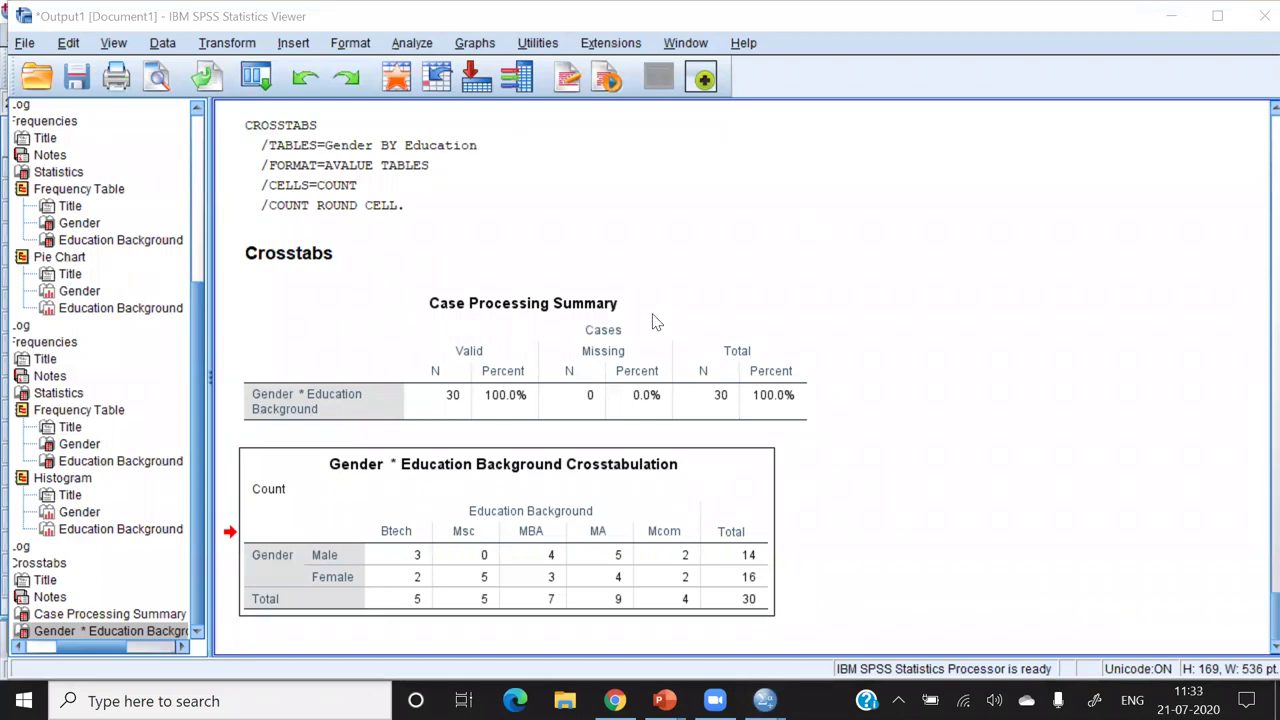
- Switch to the Data Editor and select the Income column from the first case
left_click(645, 382)
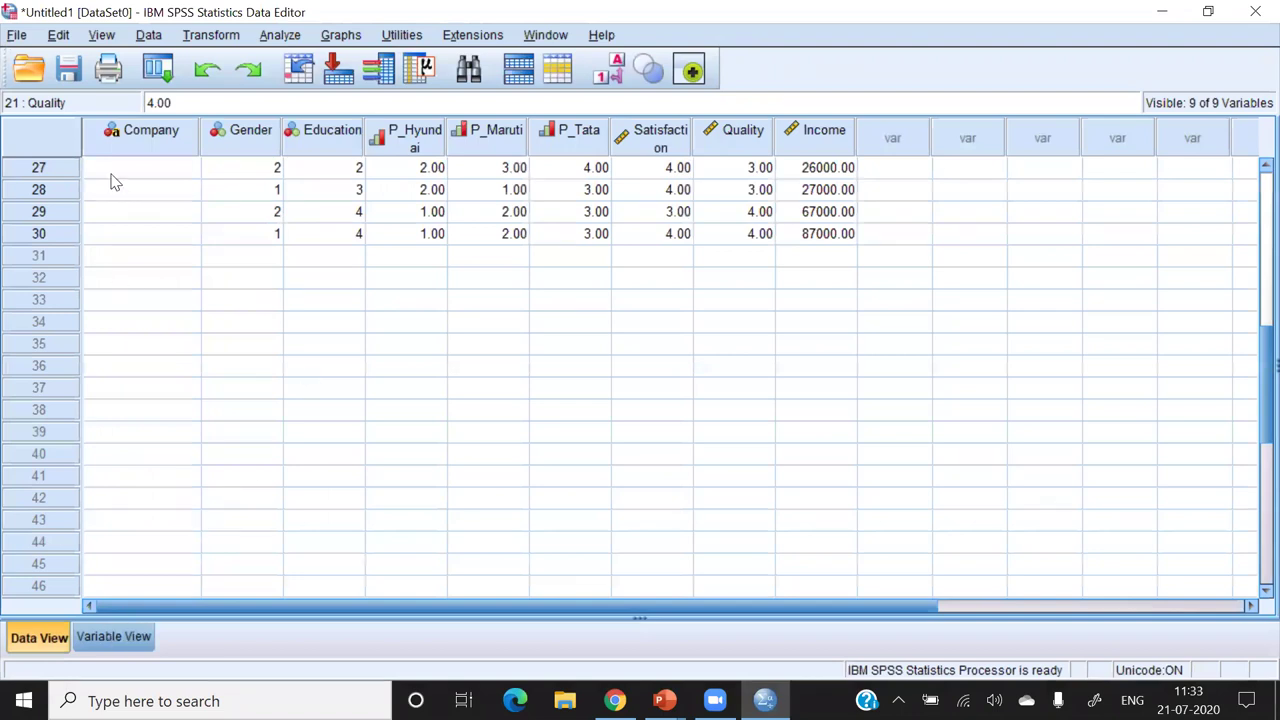
key("ctrl+t")
double_click(61, 193)
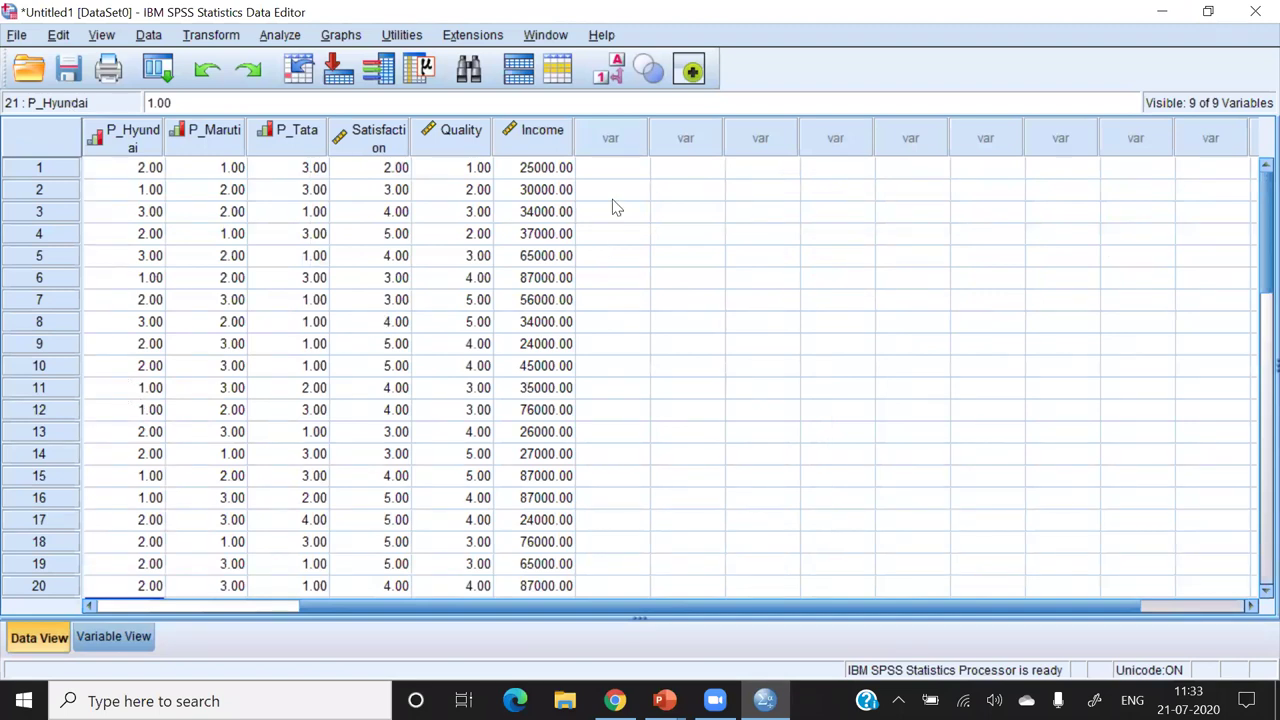
left_click(564, 129)
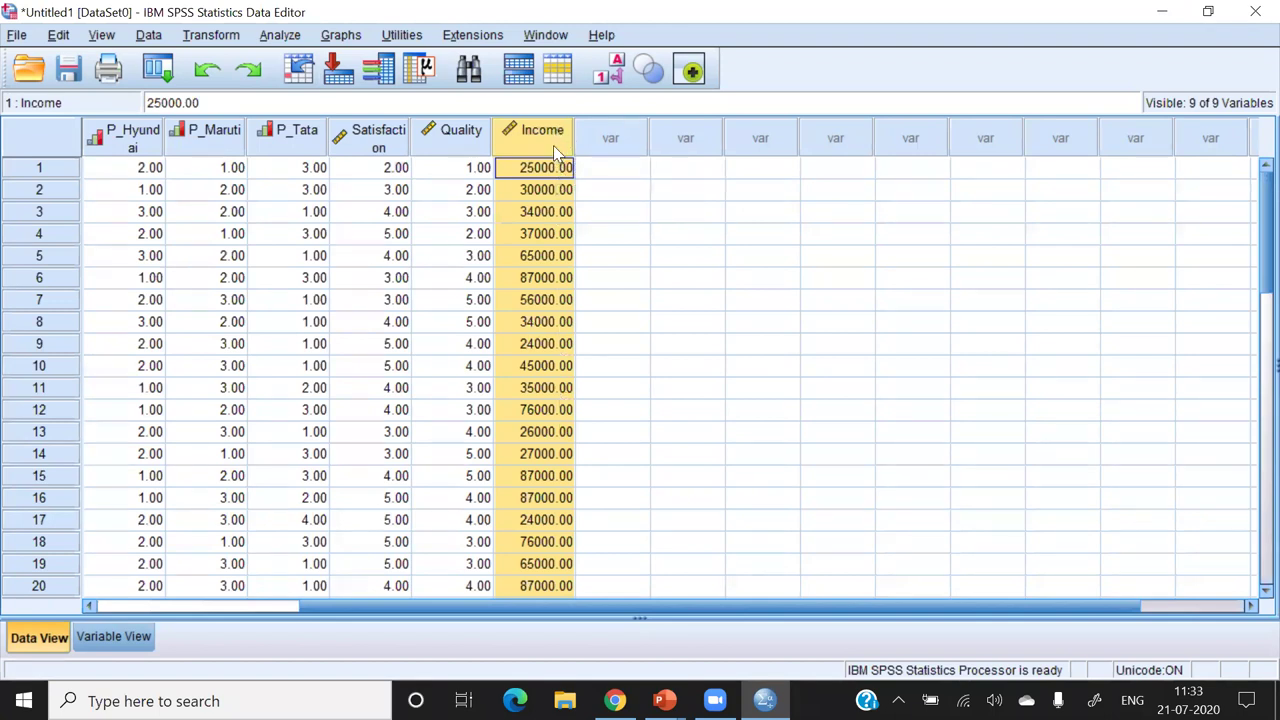
- Reset the Frequencies analysis settings and add Monthly Income as the only variable to analyse
left_click(280, 35)
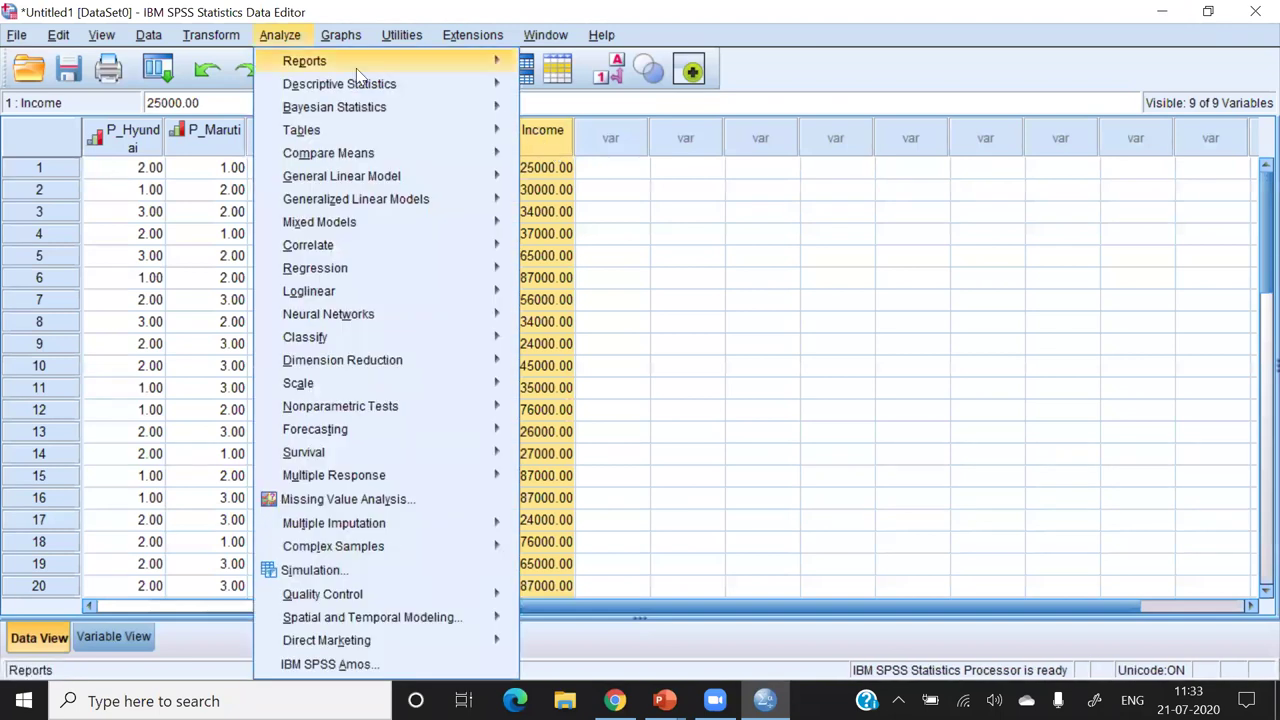
mouse_move(345, 85)
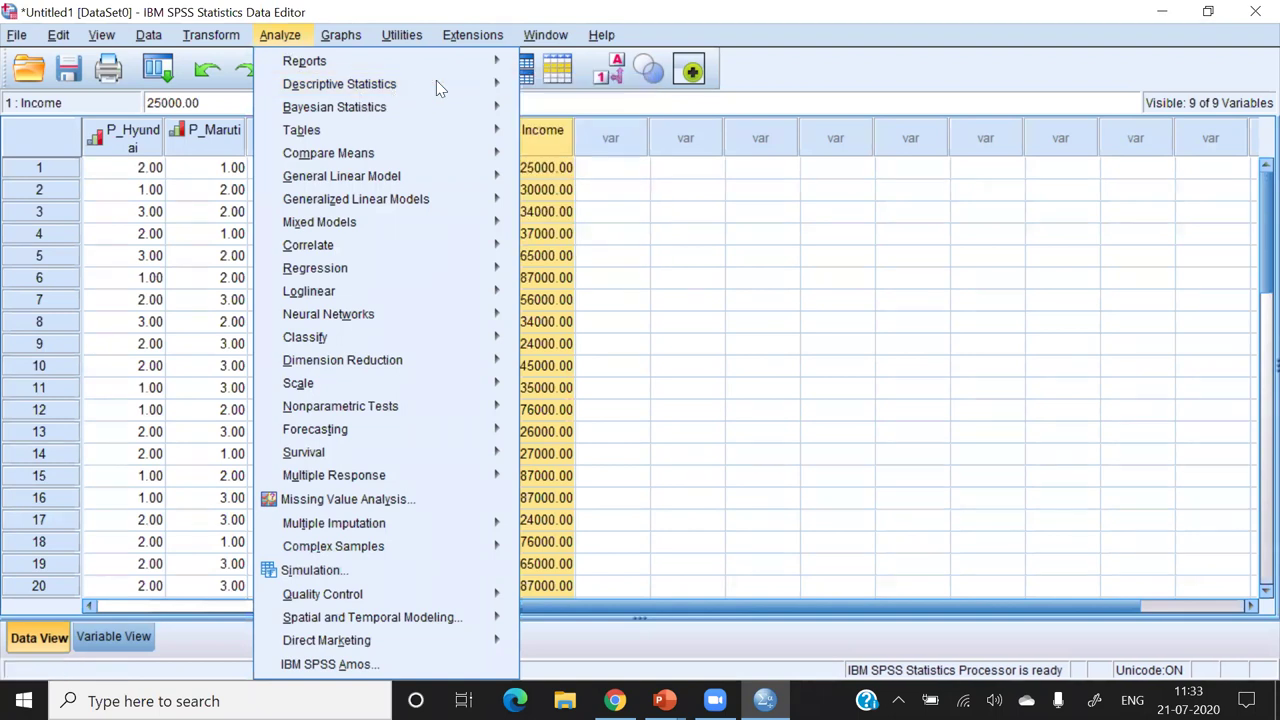
mouse_move(436, 85)
left_click(586, 90)
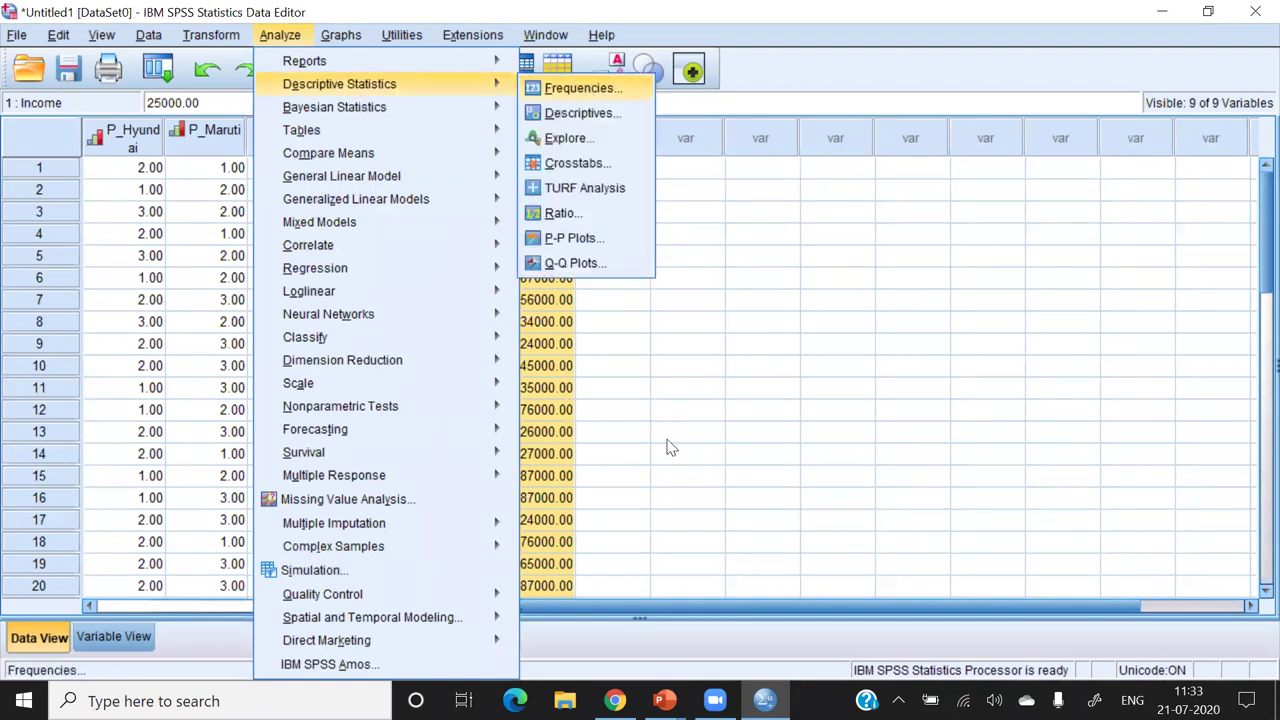
left_click(641, 459)
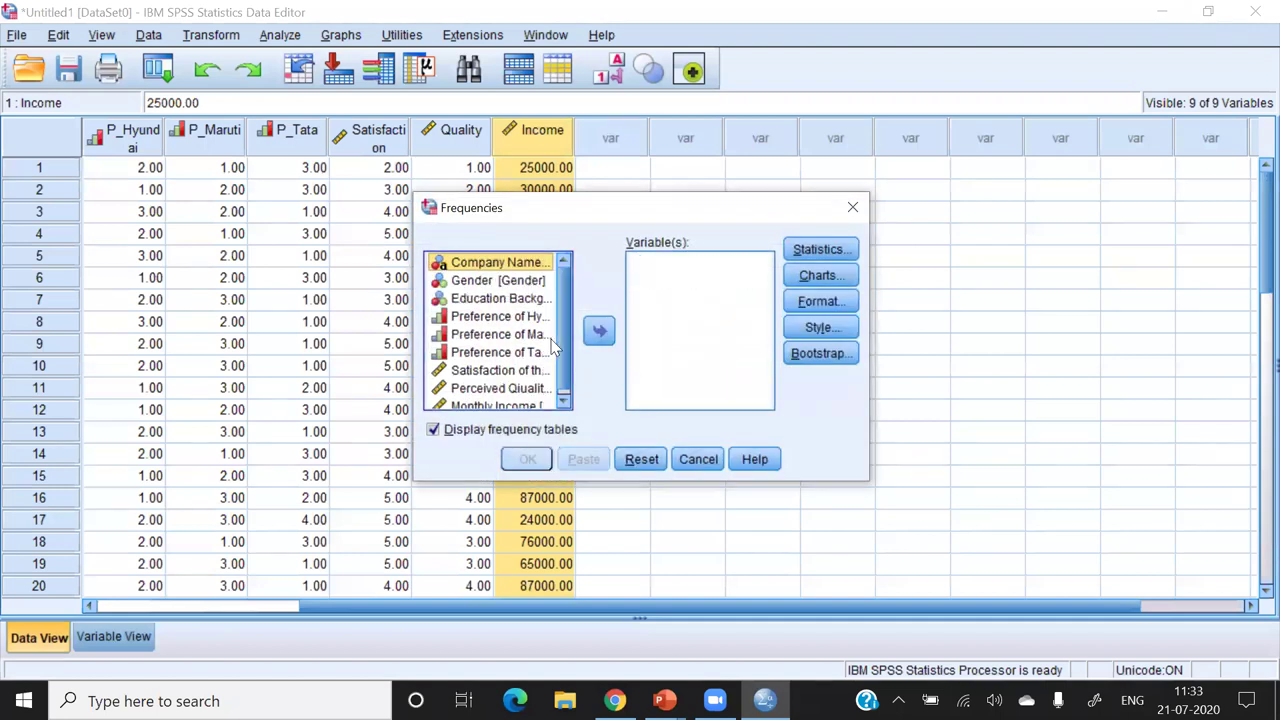
left_click(530, 334)
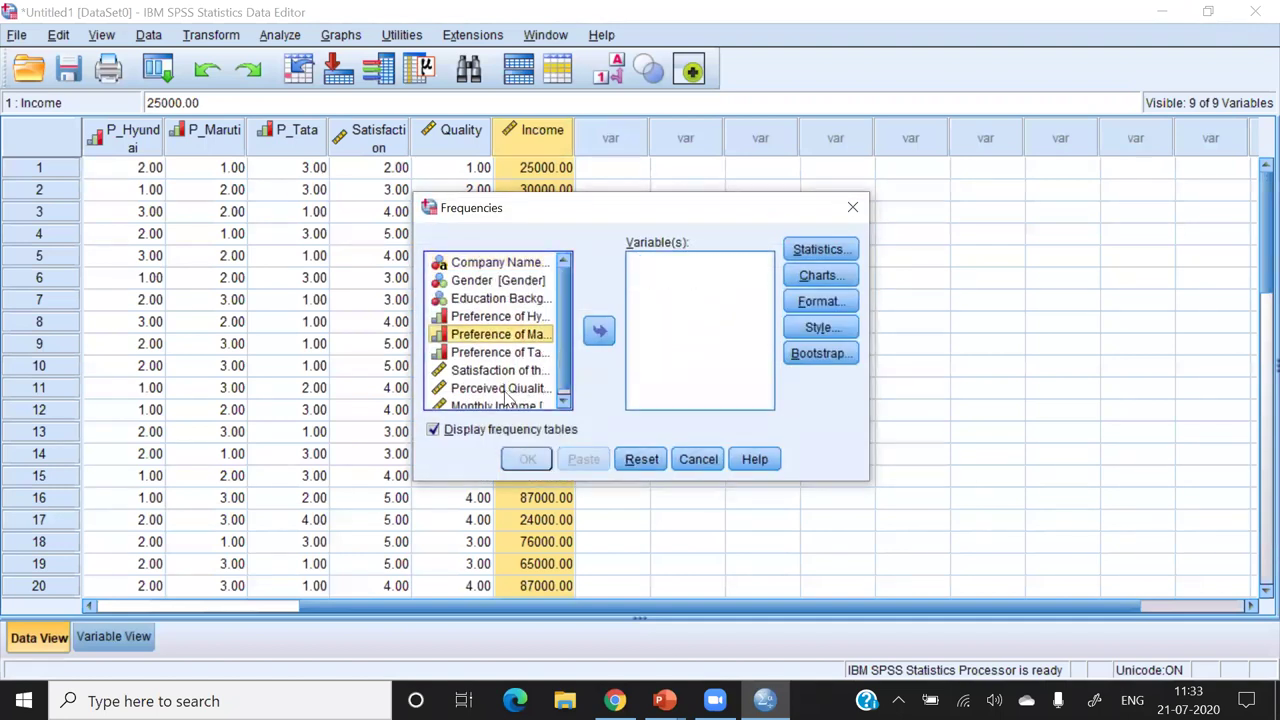
key("End")
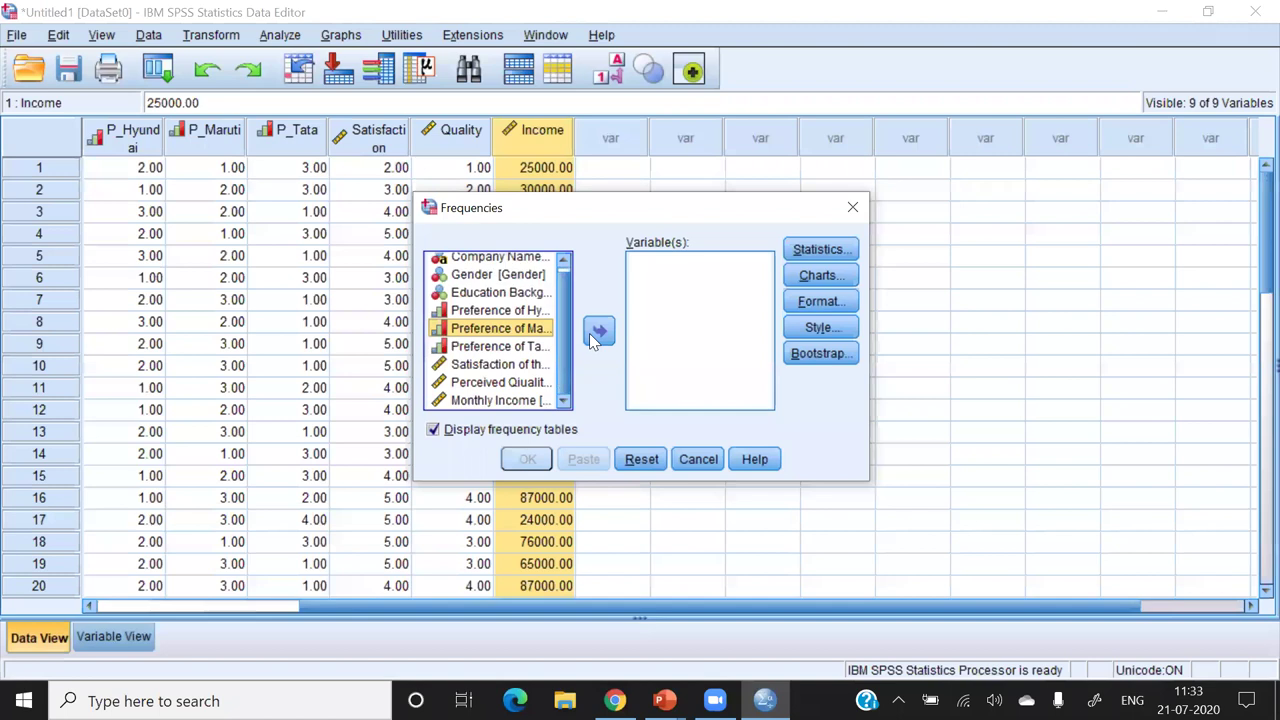
left_click(589, 333)
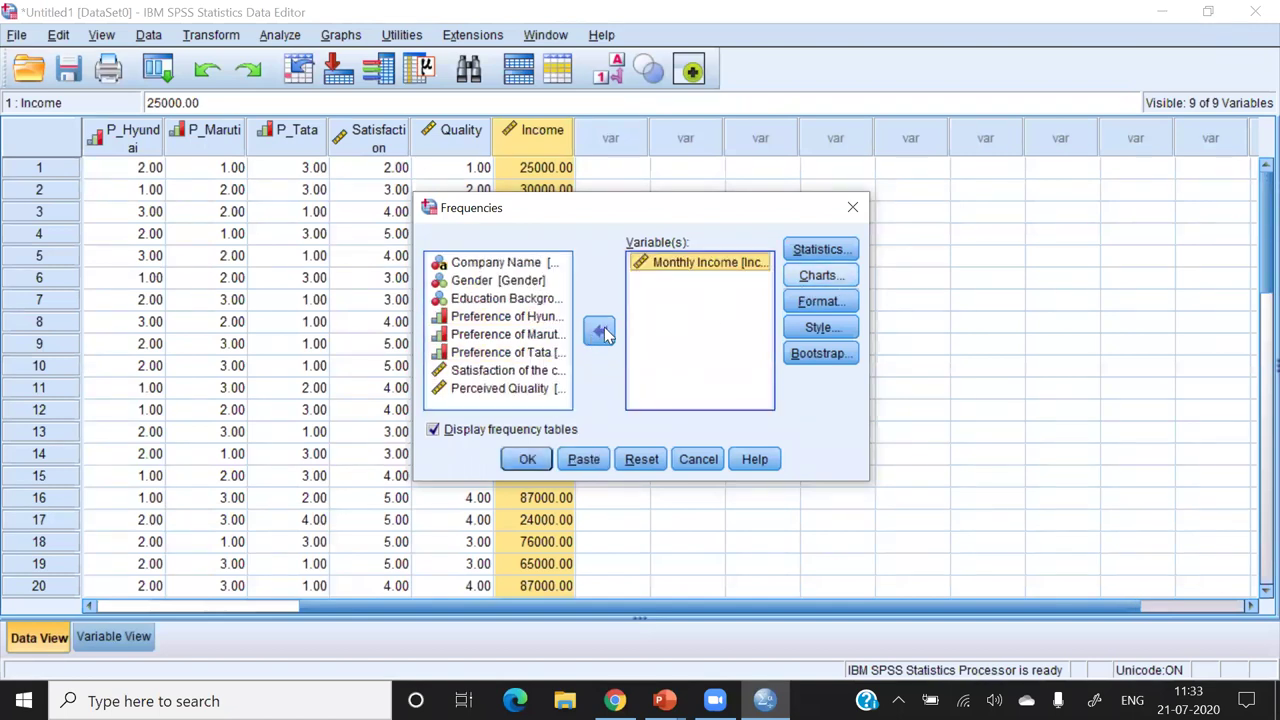
- Choose histograms without a normal curve as the chart type and run the Monthly Income frequencies
left_click(834, 278)
key("alt+h")
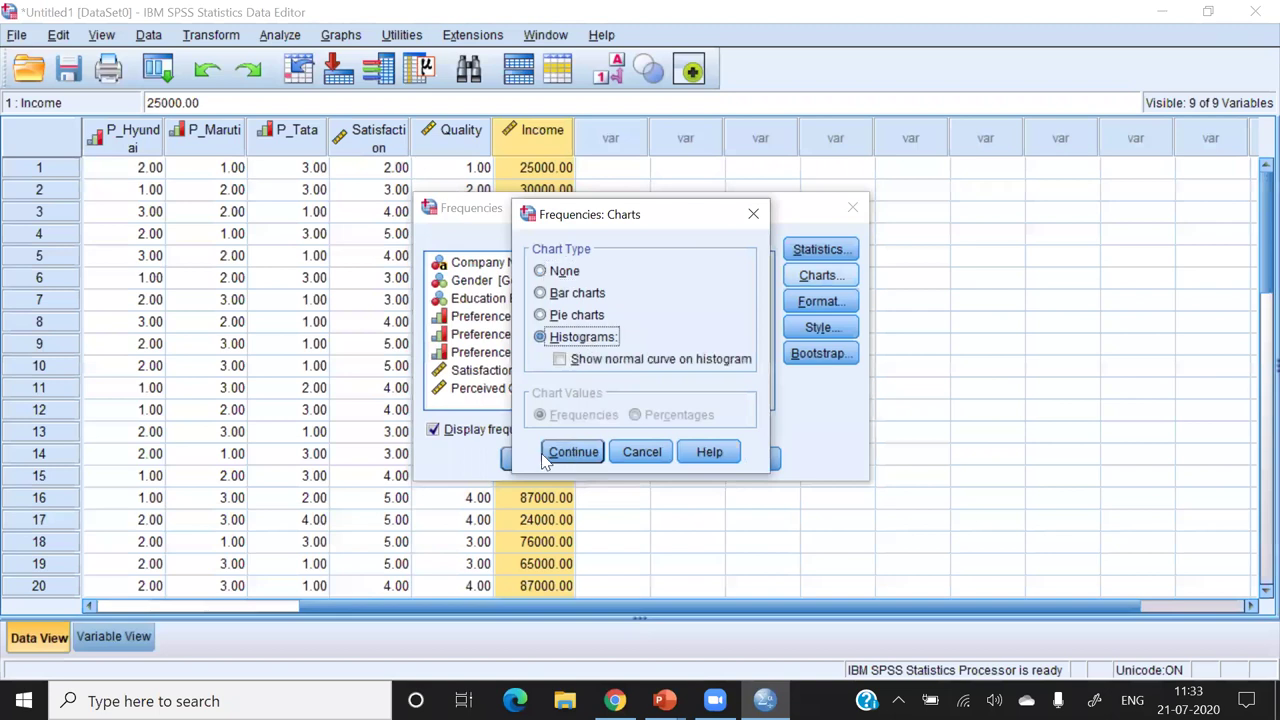
left_click(560, 452)
key("Return")
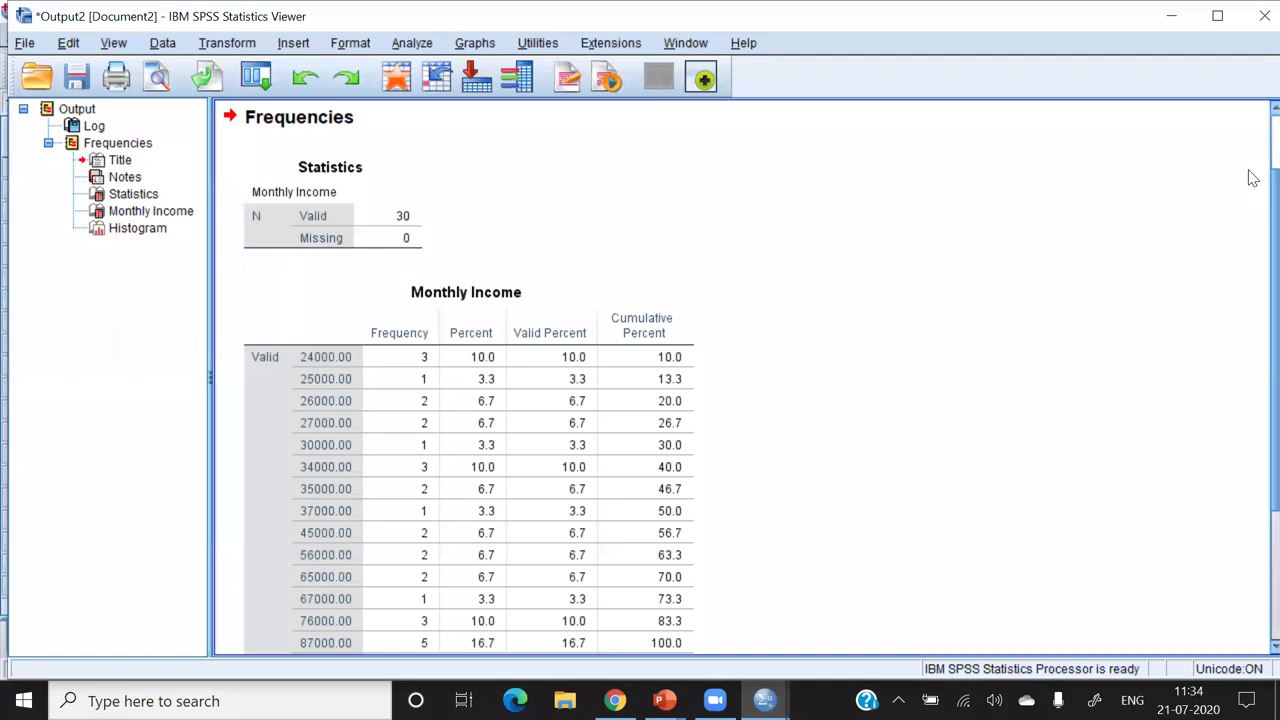
- View the Monthly Income histogram and close the output window
scroll(1250, 177, "down", 10)
left_click(541, 592)
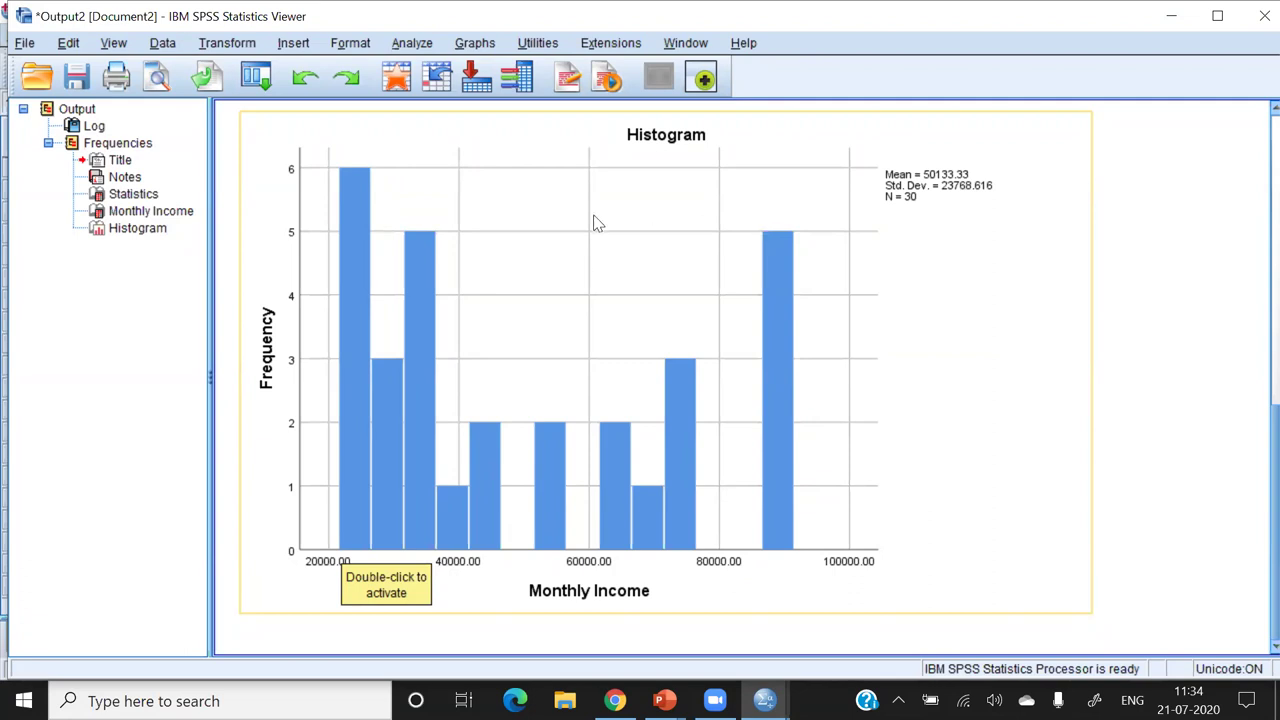
left_click(1252, 18)
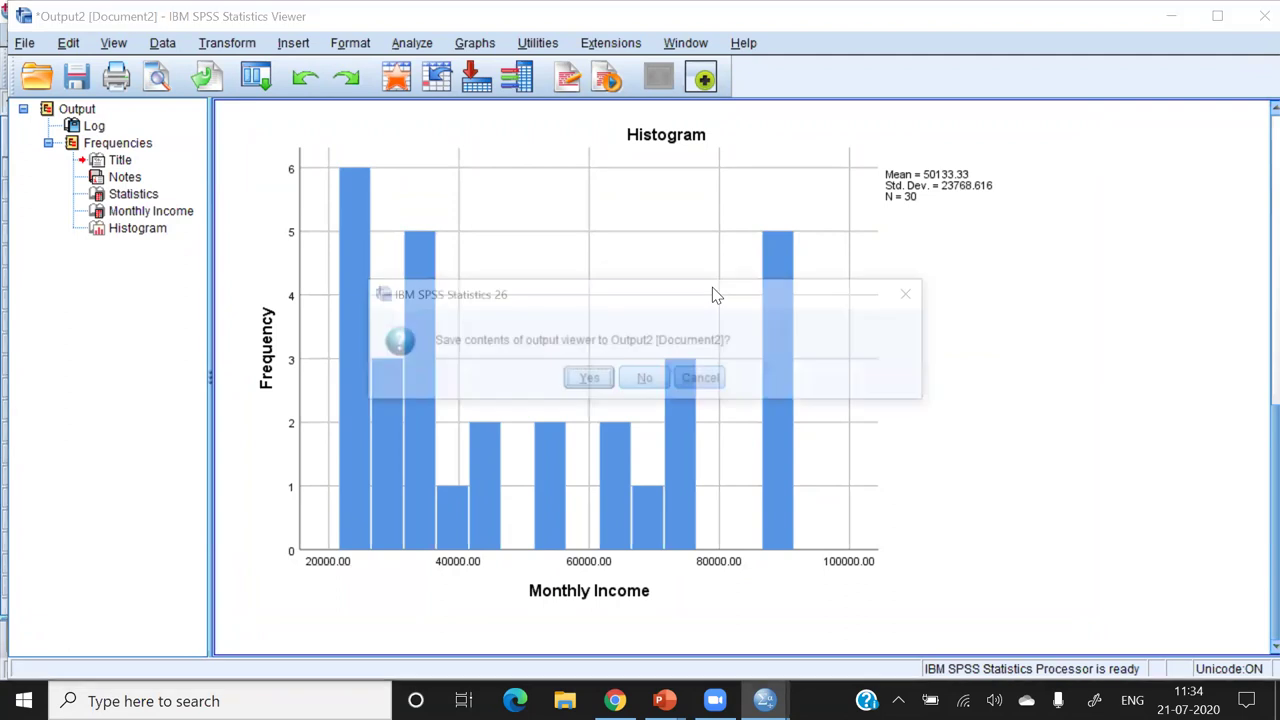
key("Return")
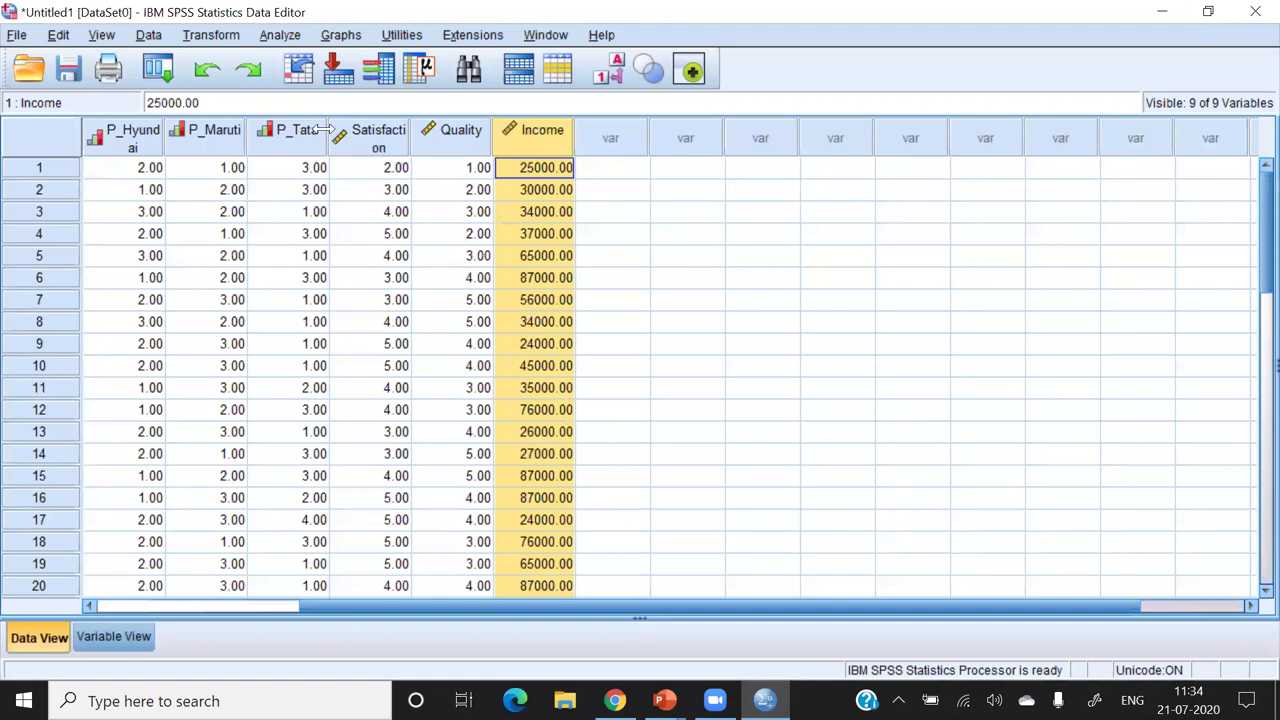
- Set up a recode into a different variable with Monthly Income as input and Cat_Income as the output name
left_click(210, 36)
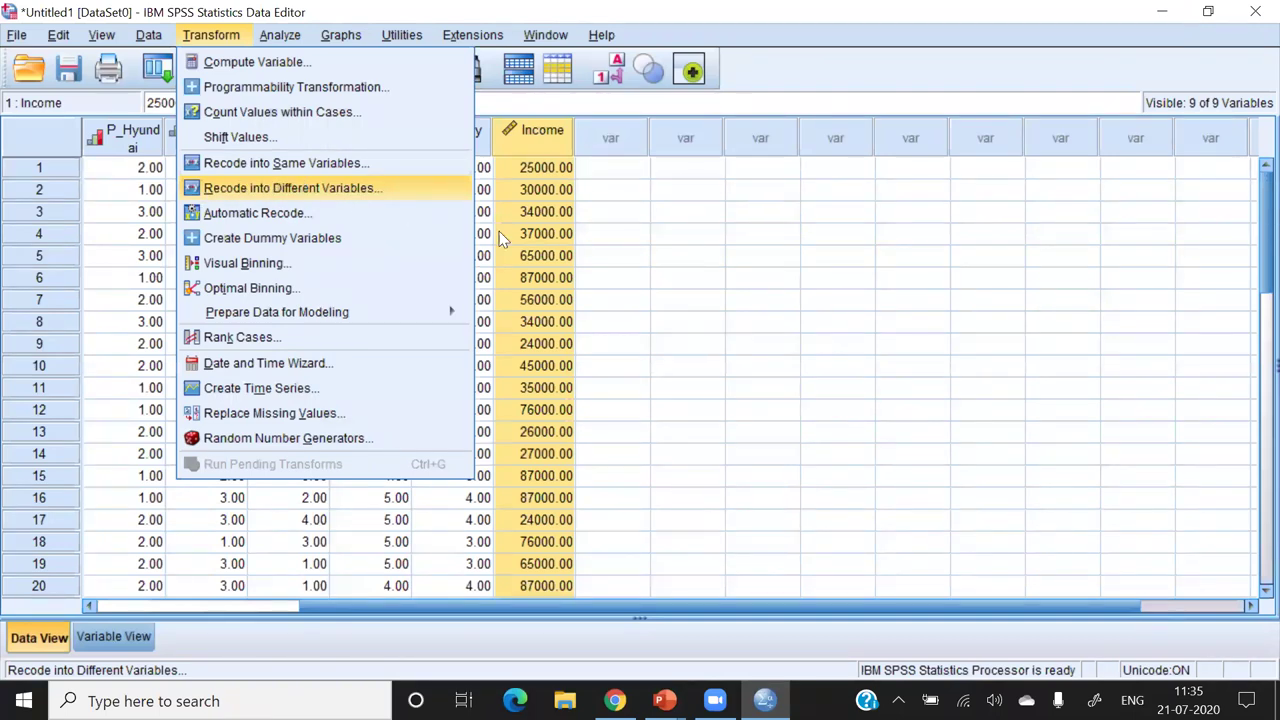
key("Return")
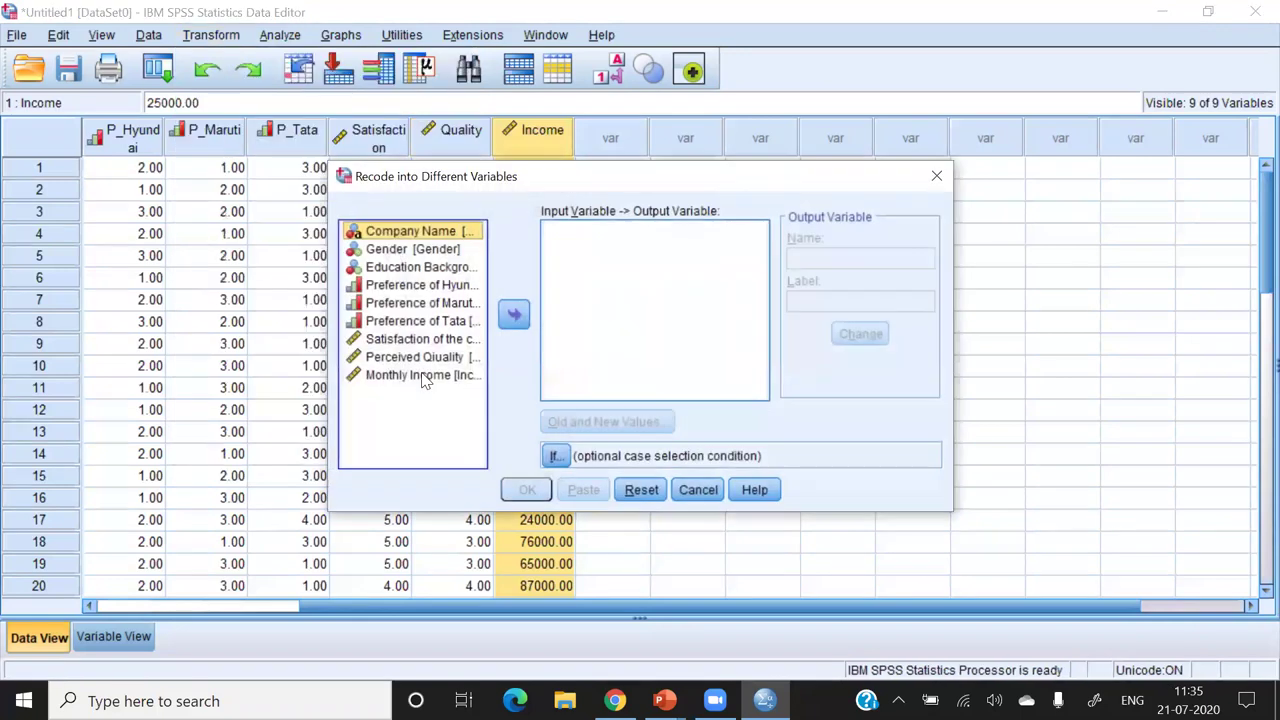
left_click(443, 375)
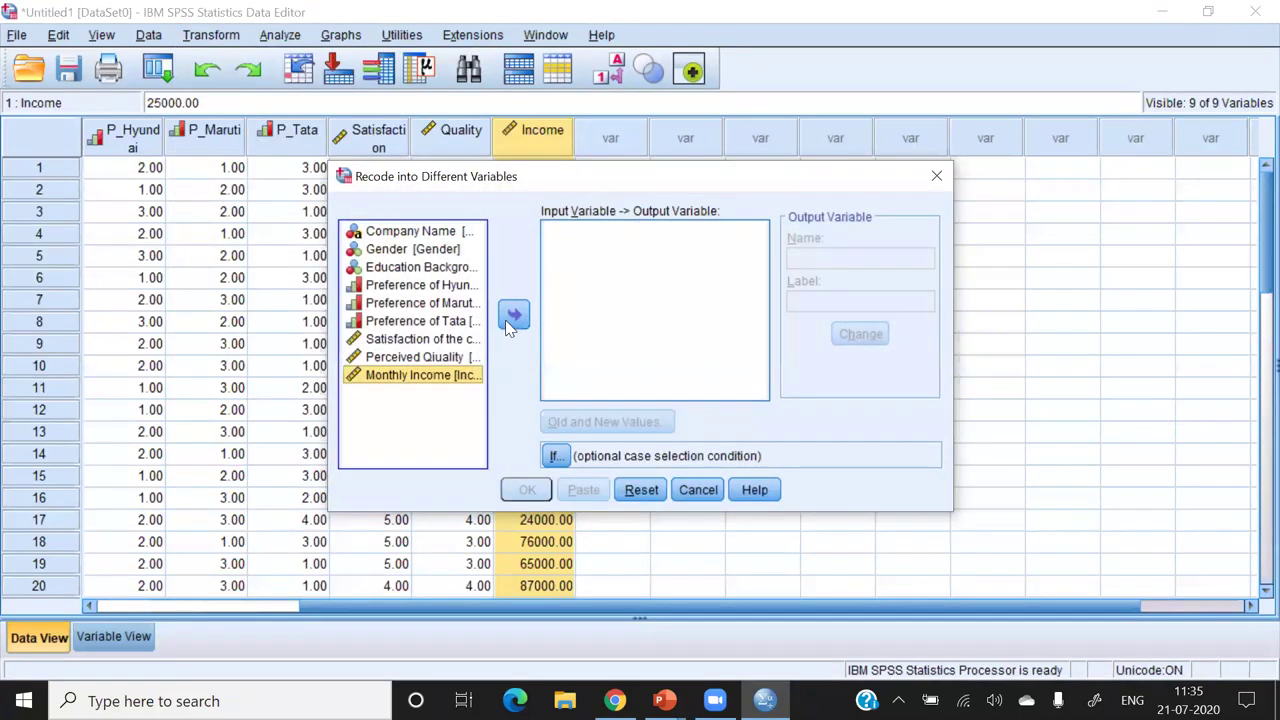
left_click(514, 314)
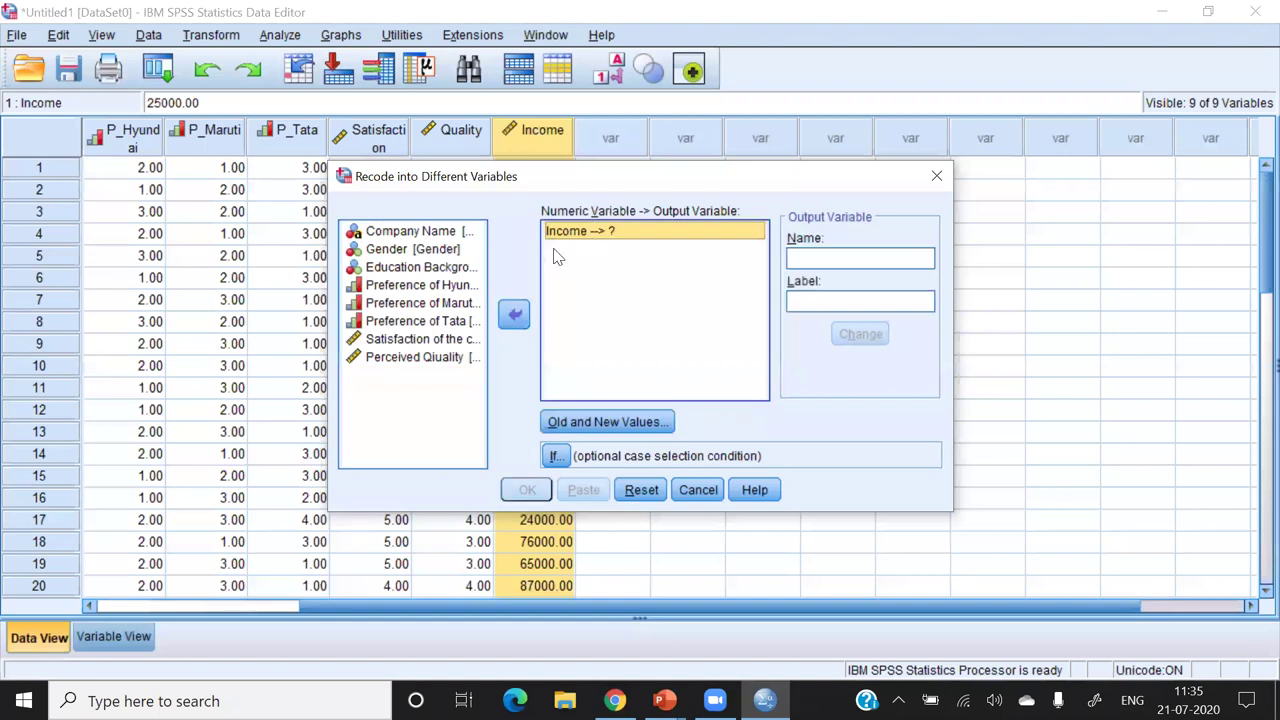
left_click(811, 263)
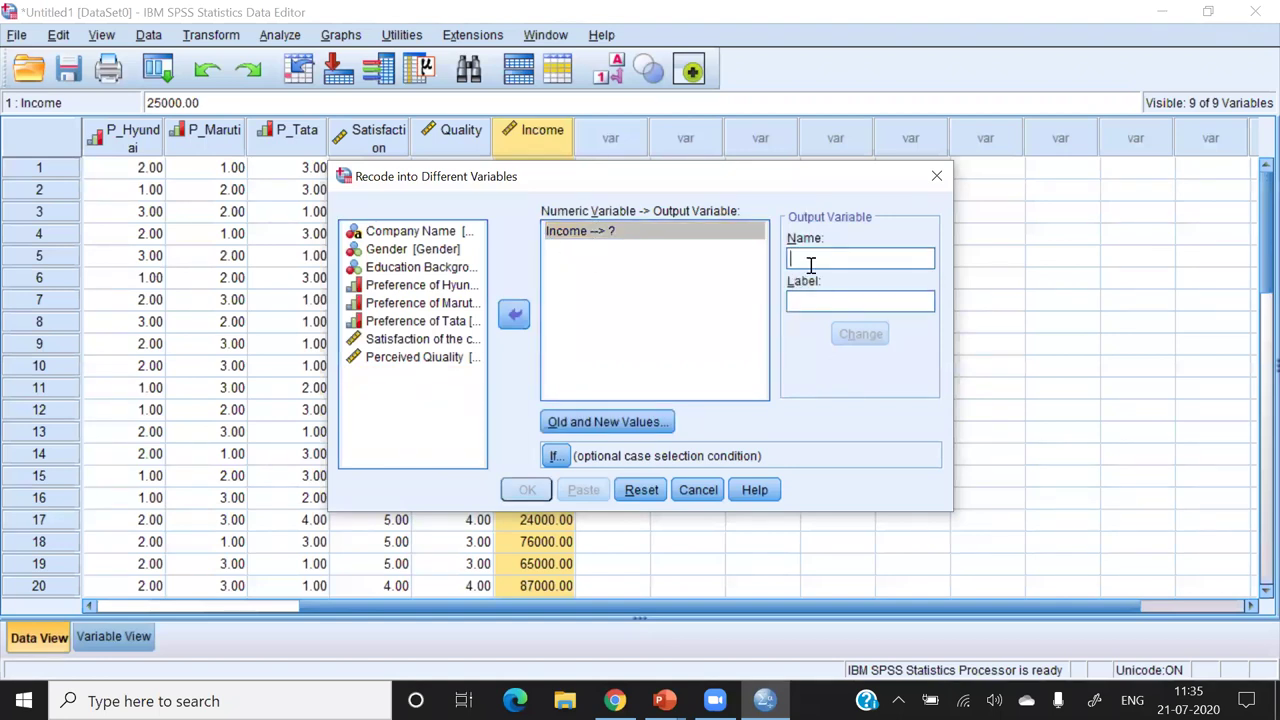
type("Cat_")
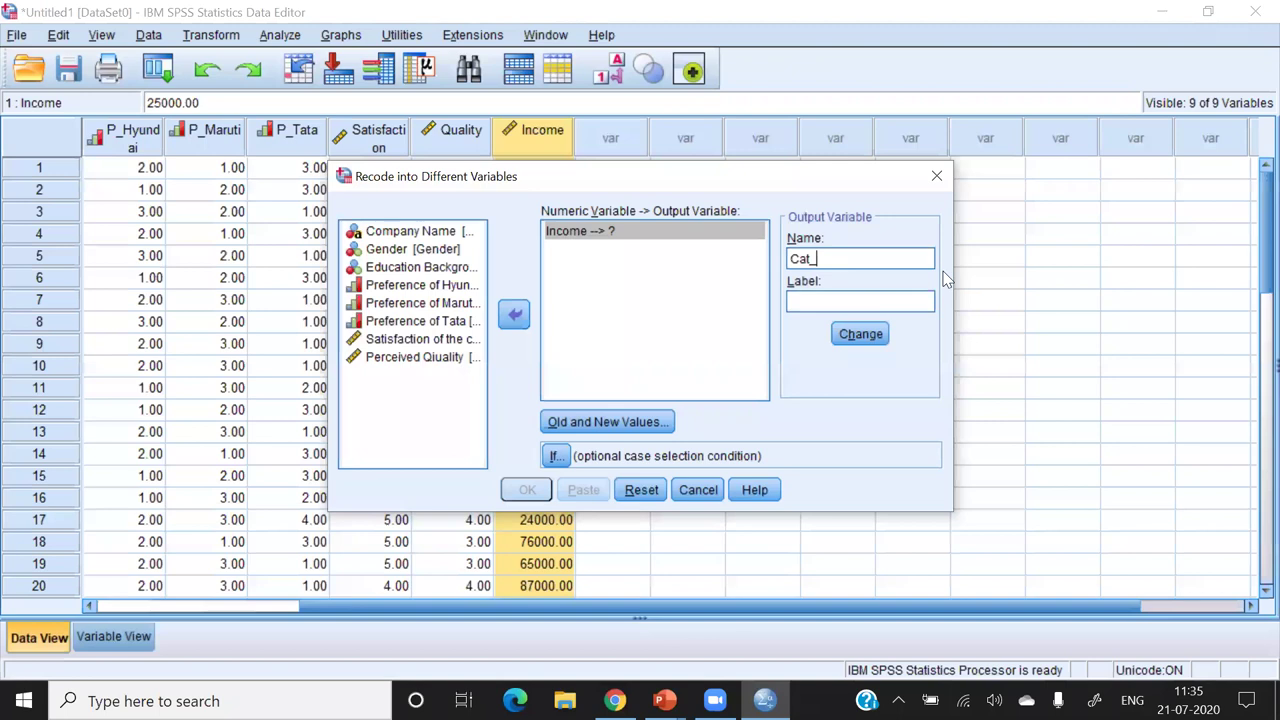
type("Income")
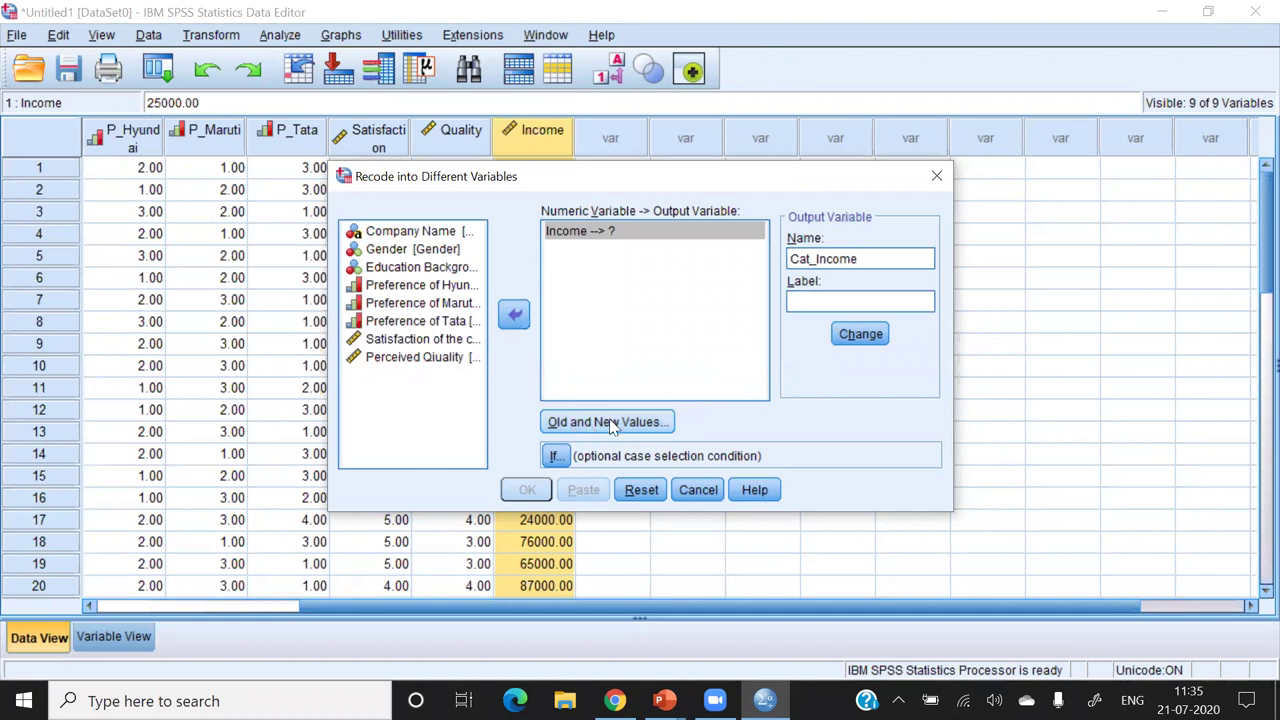
- Define the first recode rule so that incomes from the lowest through 40000 become 1
left_click(590, 428)
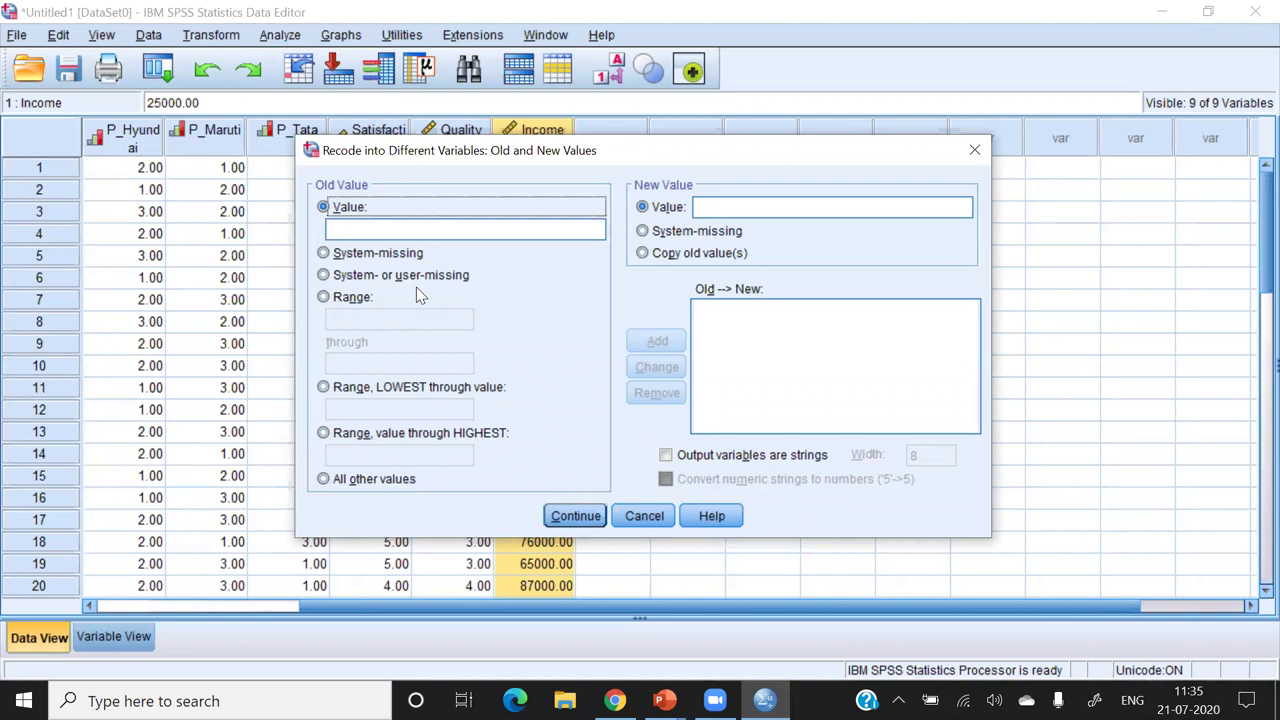
left_click(324, 388)
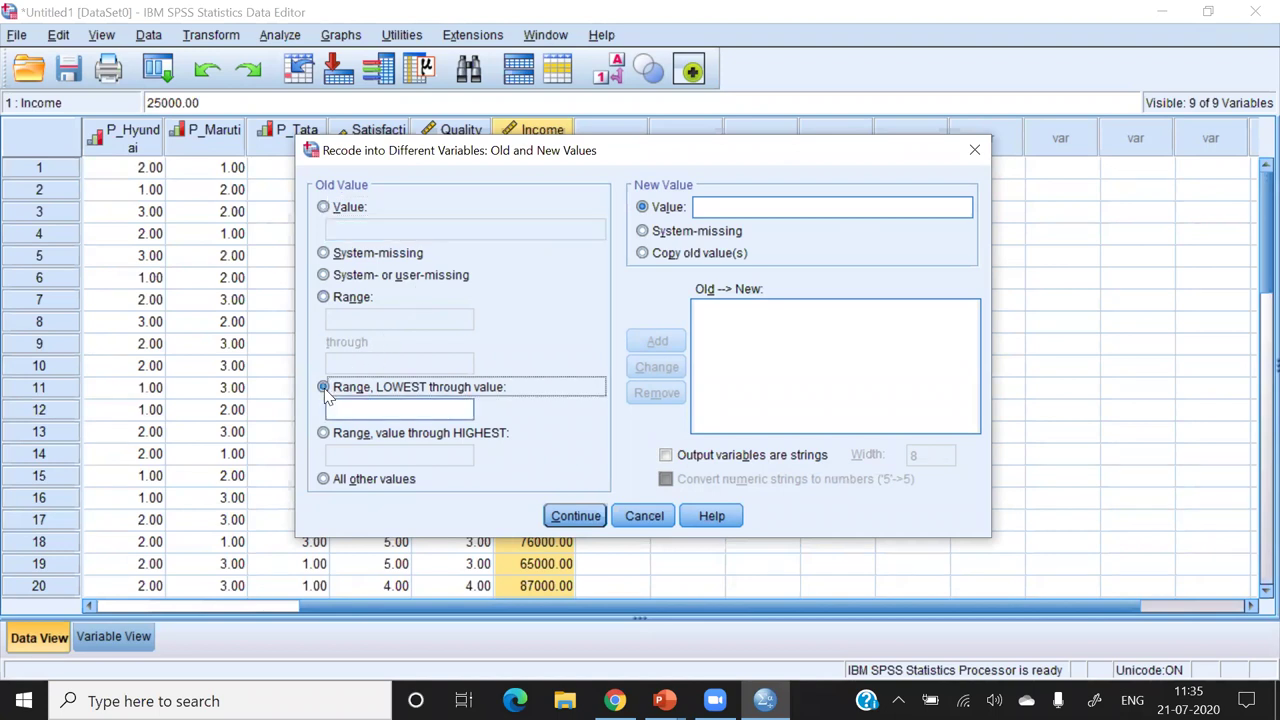
left_click(352, 410)
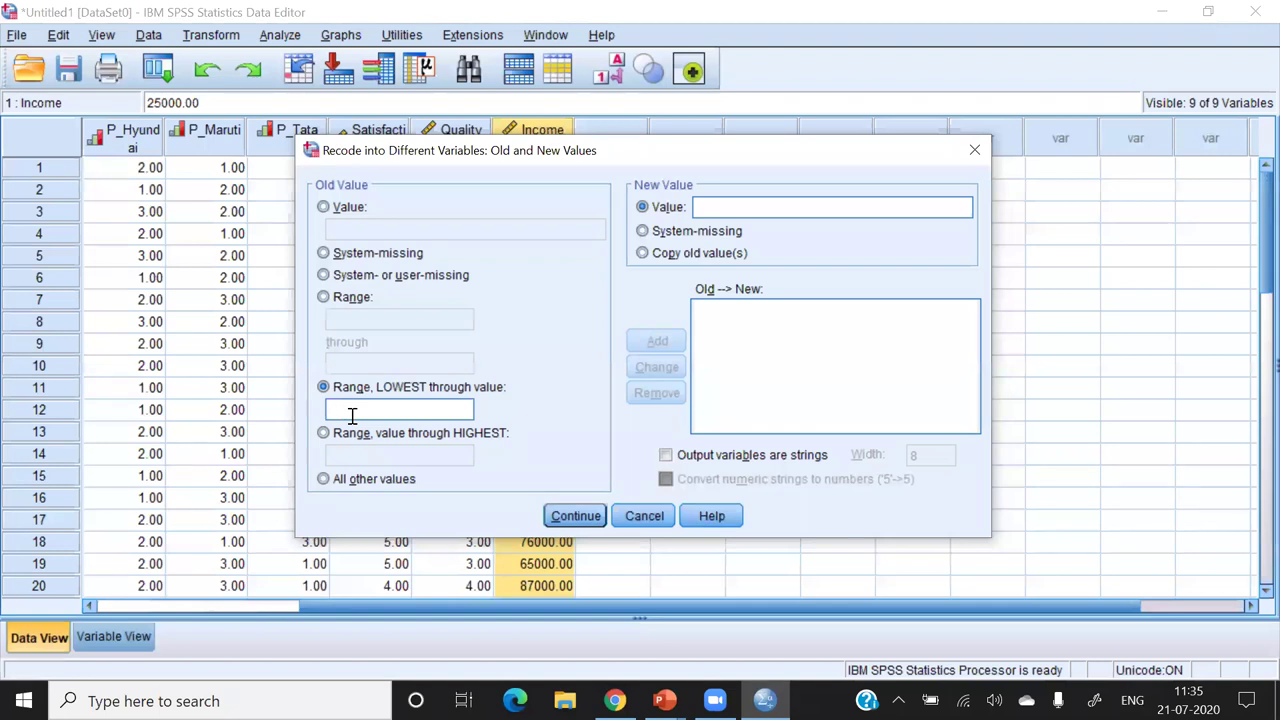
type("40000")
type("1")
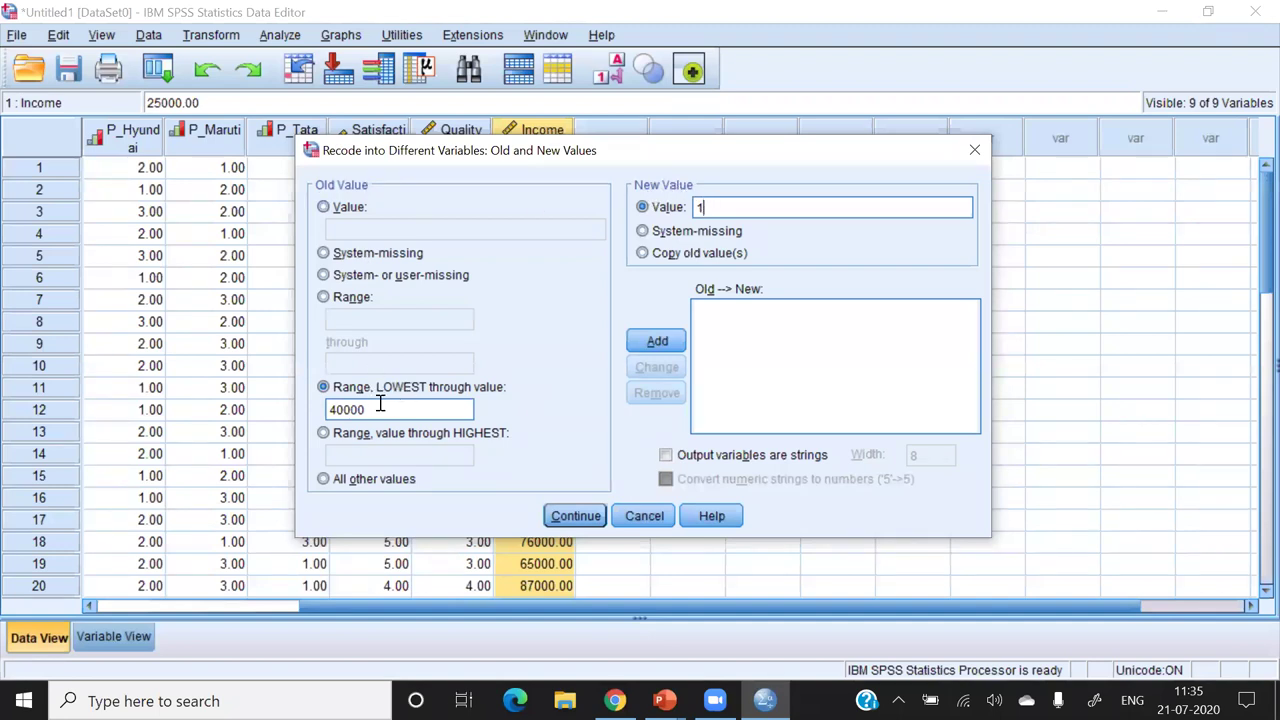
left_click(660, 341)
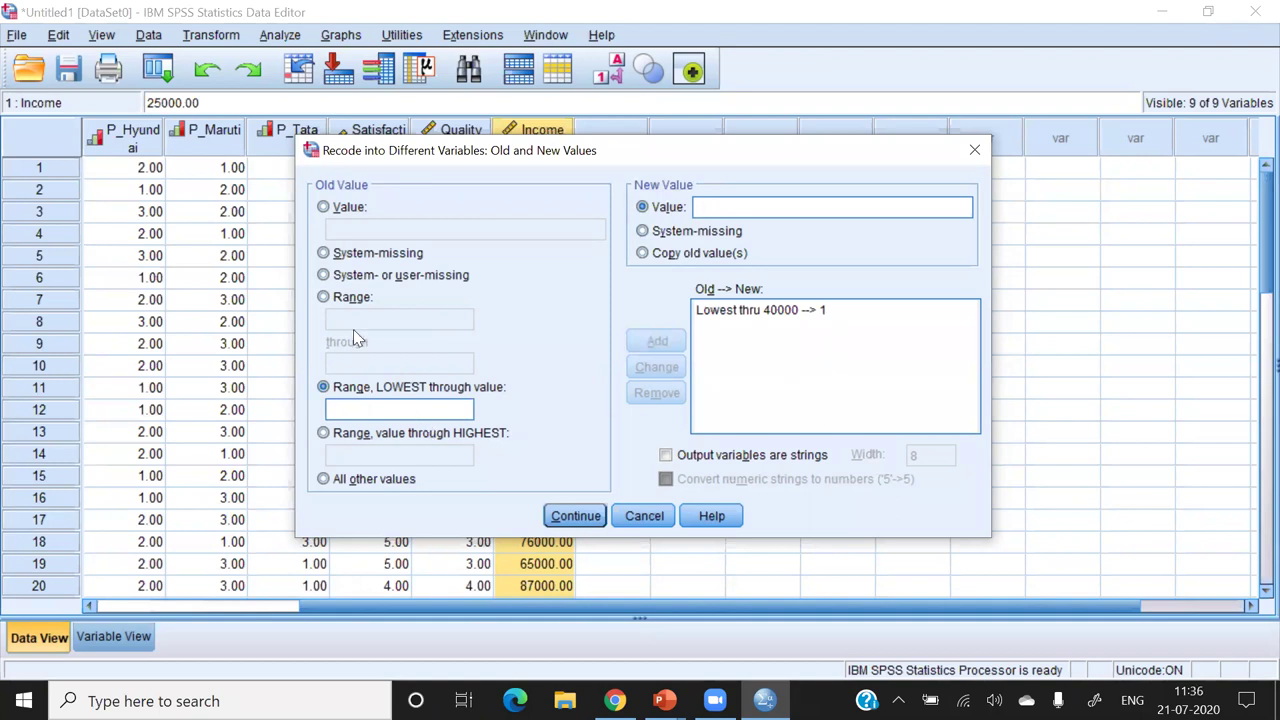
- Add a recode rule that turns the income range 40000 through 60000 into 2
left_click(324, 297)
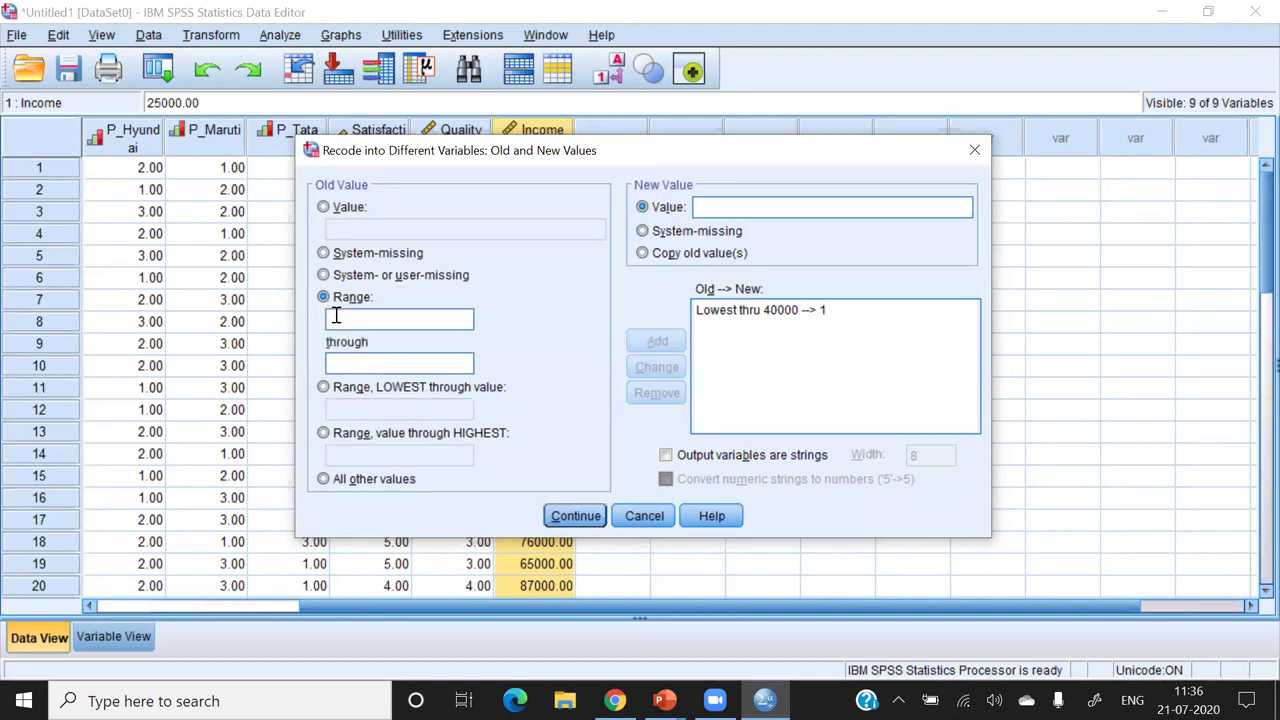
type("40000")
left_click(342, 364)
type("60000")
type("2")
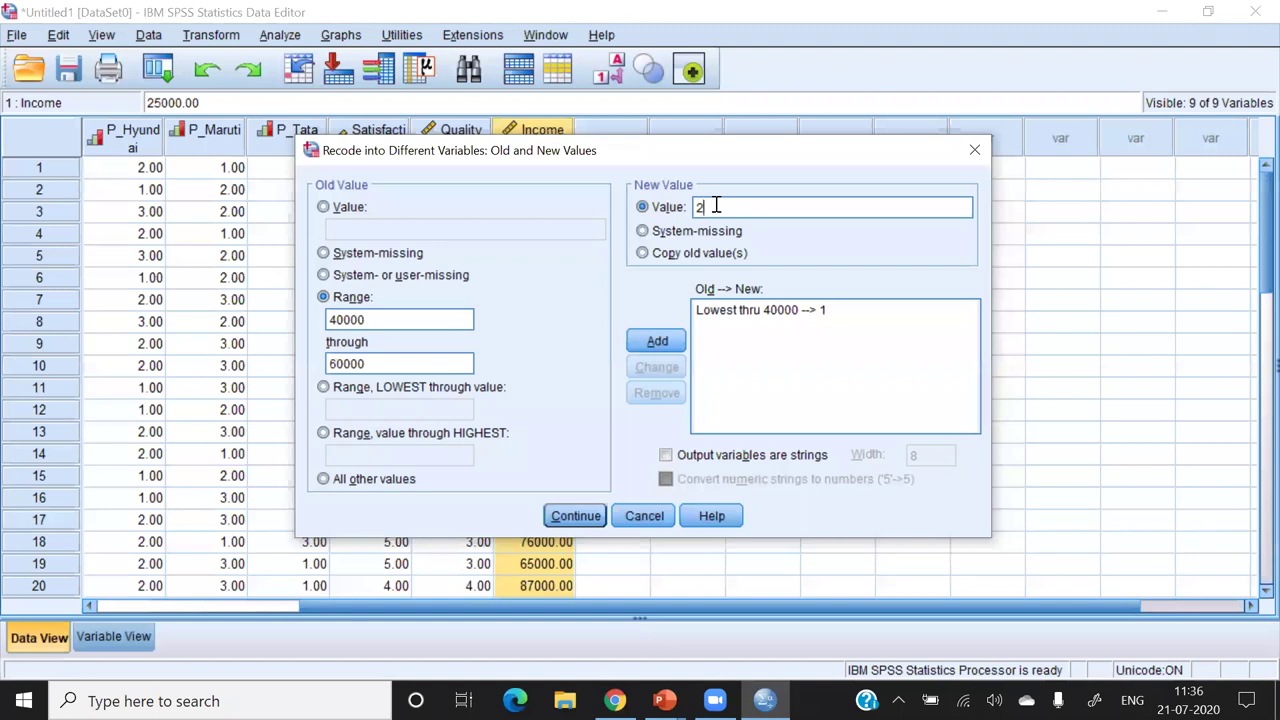
left_click(656, 342)
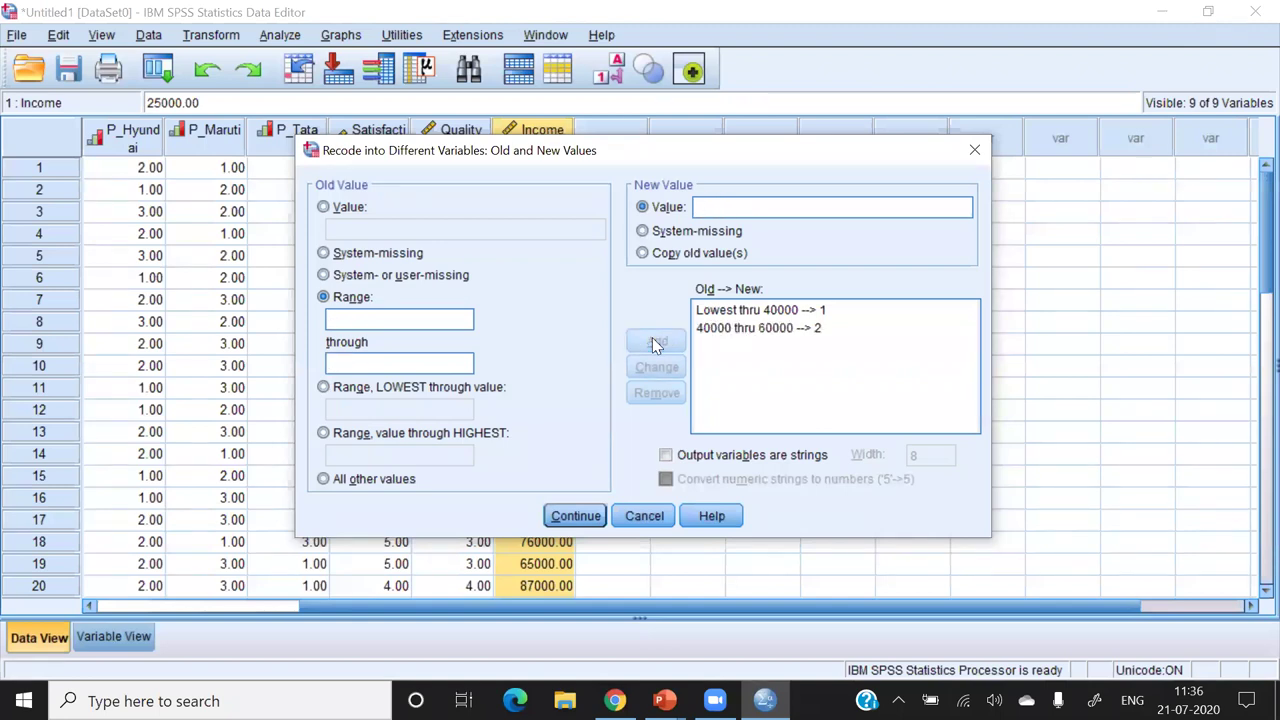
- Add a recode rule that turns incomes from 60000 through the highest into 3, and accept the rules
left_click(324, 436)
left_click(335, 455)
type("60000")
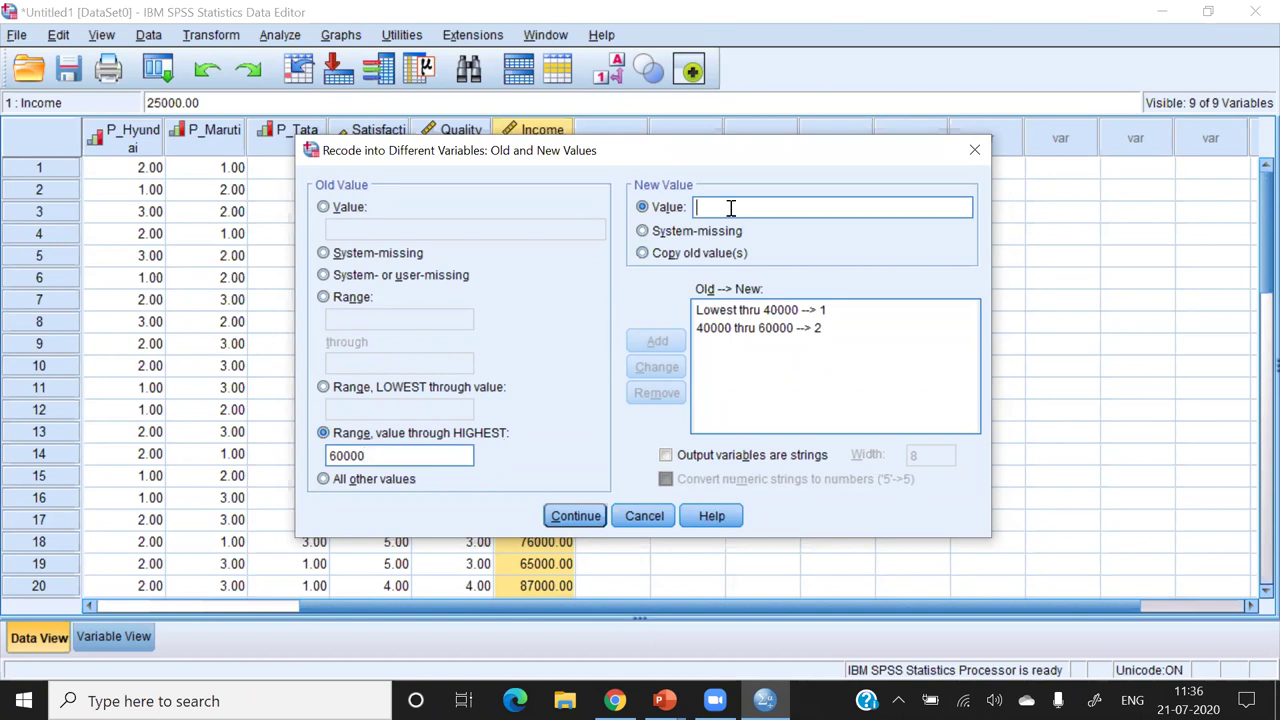
type("3")
left_click(657, 341)
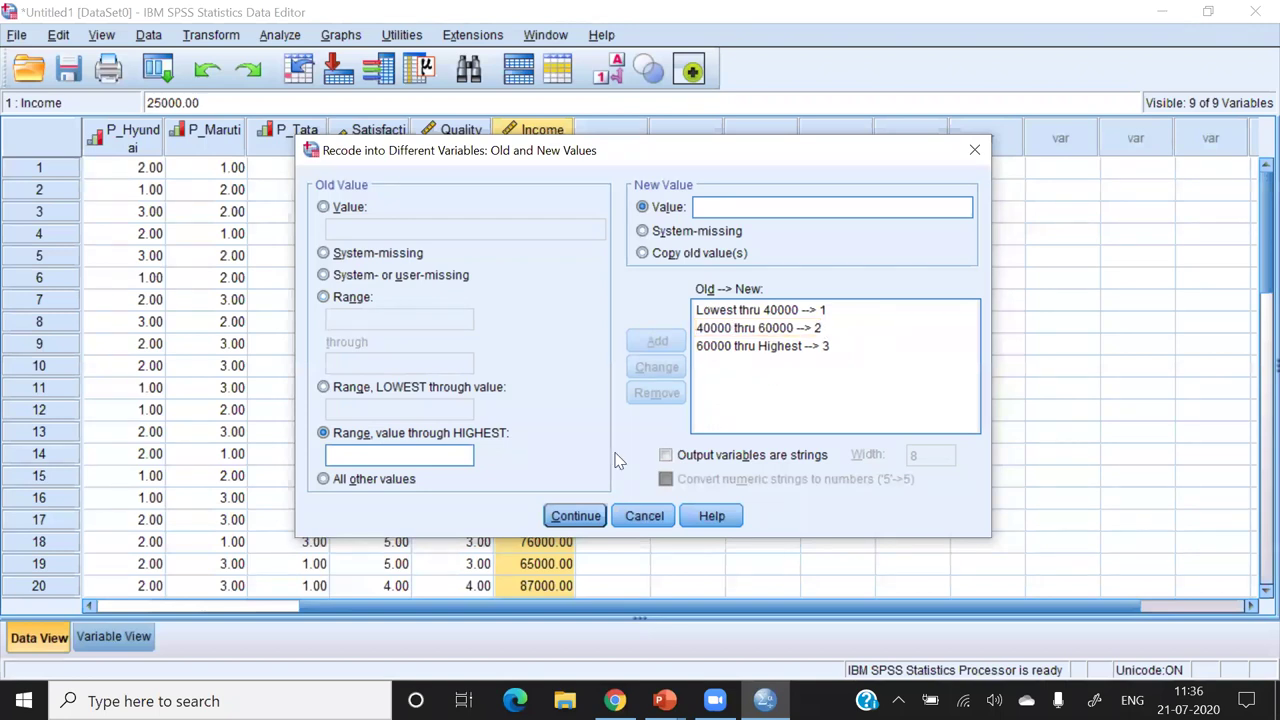
left_click(575, 516)
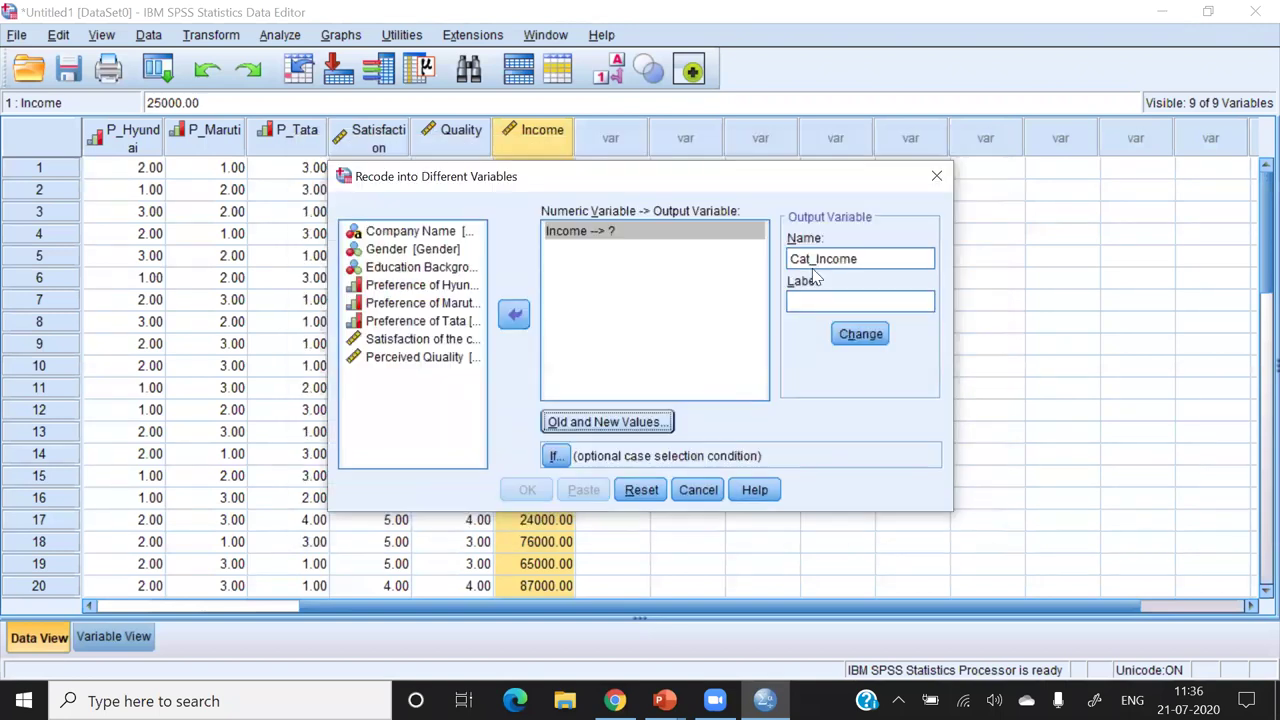
- Apply Cat_Income as the output variable, run the recode, and select the new column in the Data Editor
left_click(862, 340)
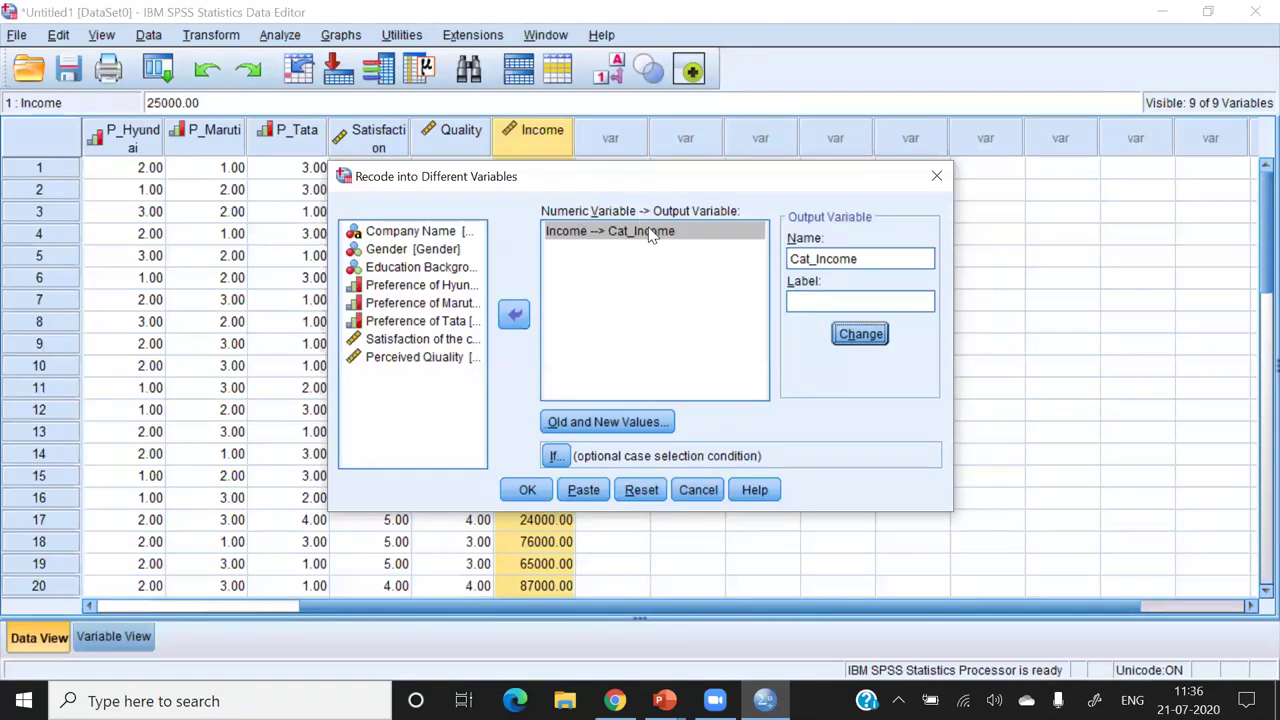
left_click(527, 489)
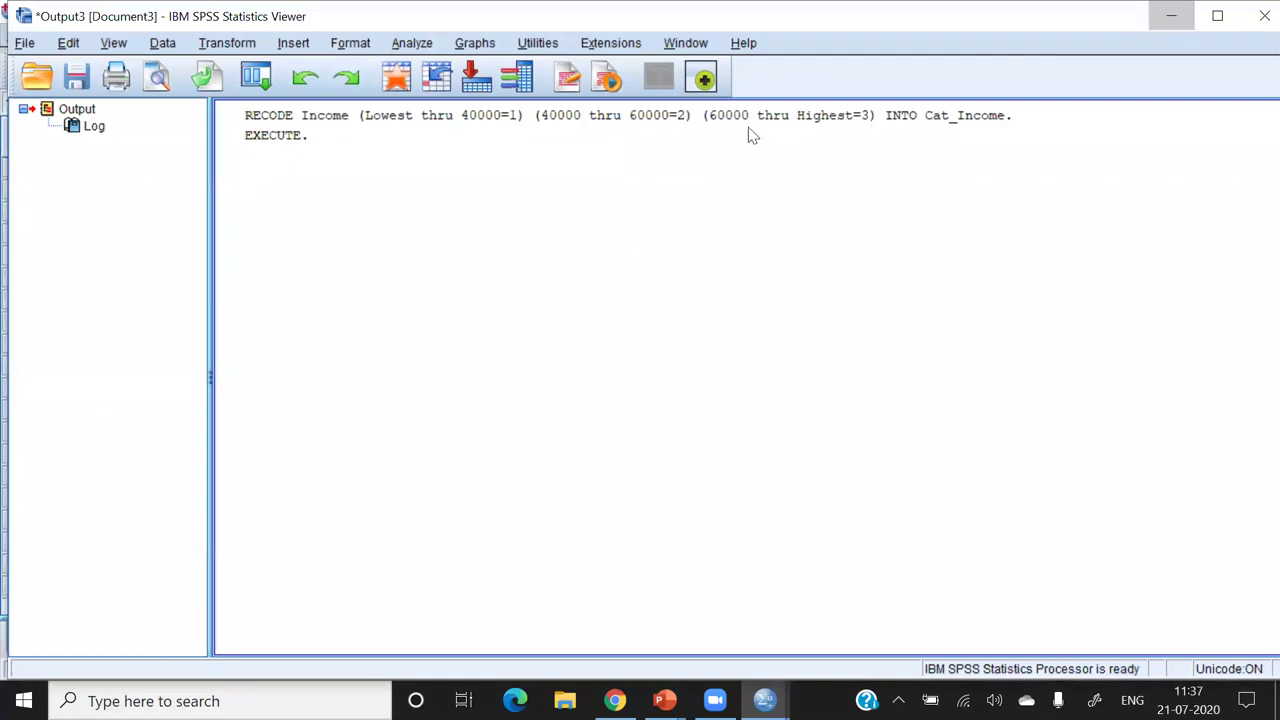
key("alt+Tab")
left_click(655, 138)
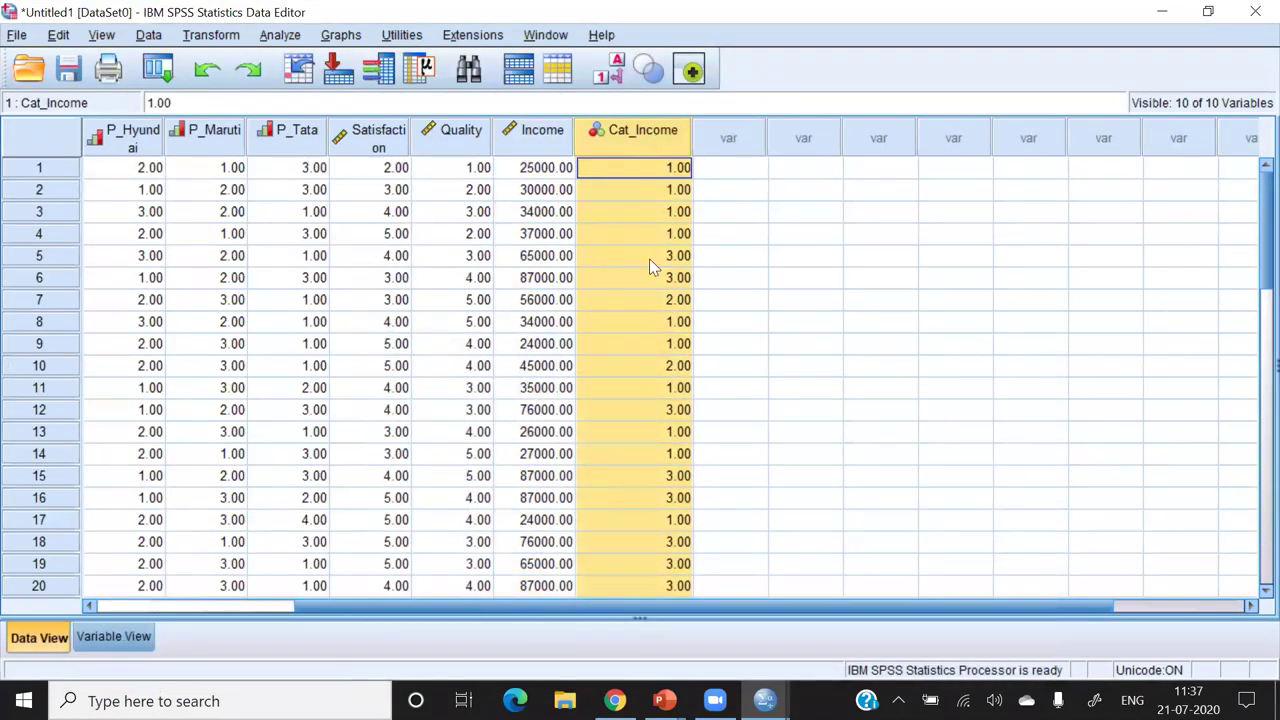
- Set the label of the Cat_Income variable to Income Group in the variable definitions
key("ctrl+t")
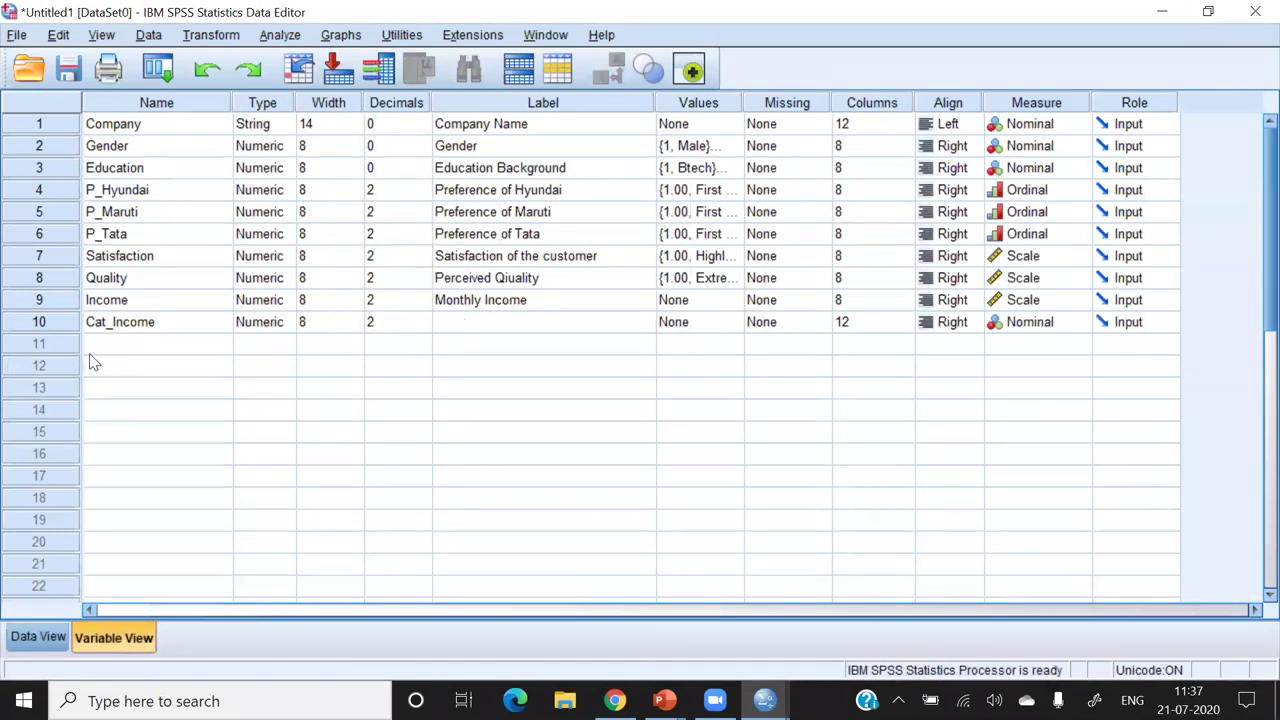
left_click(104, 330)
left_click(457, 323)
left_click(457, 323)
type("Income Group")
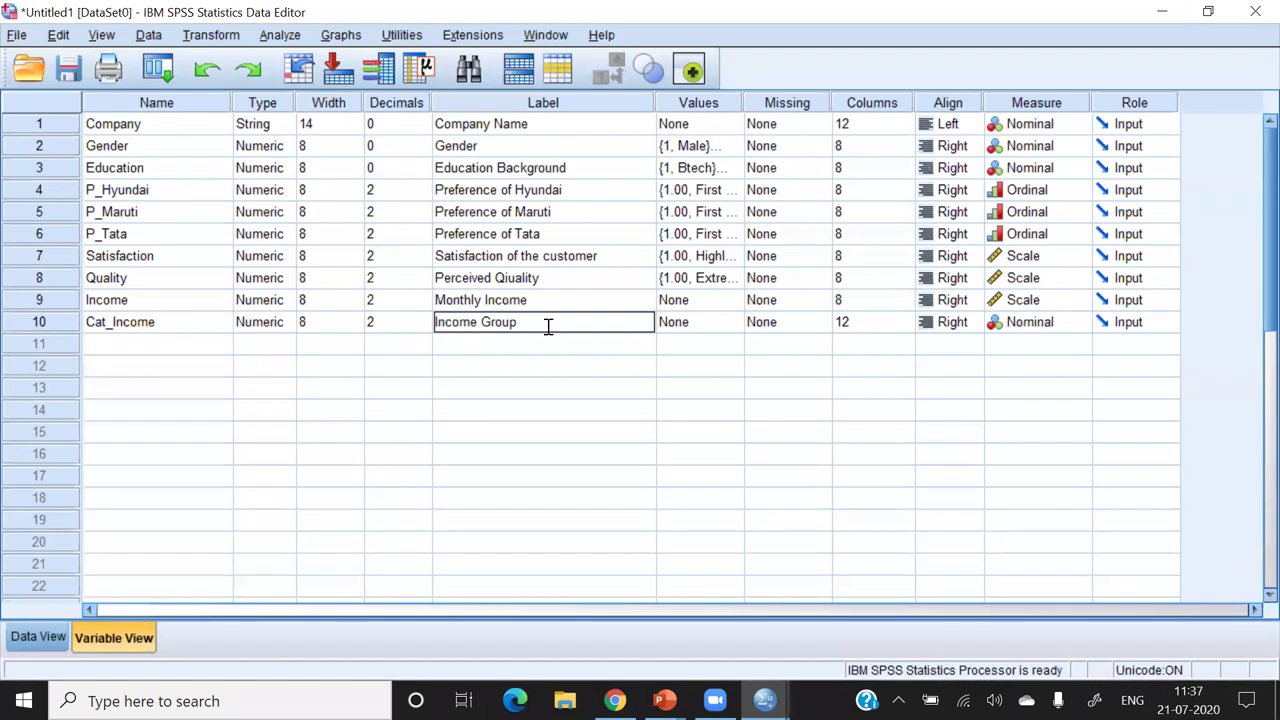
- Add a value label to Cat_Income that defines 1 as Less than Rs 40000
left_click(745, 322)
left_click(745, 322)
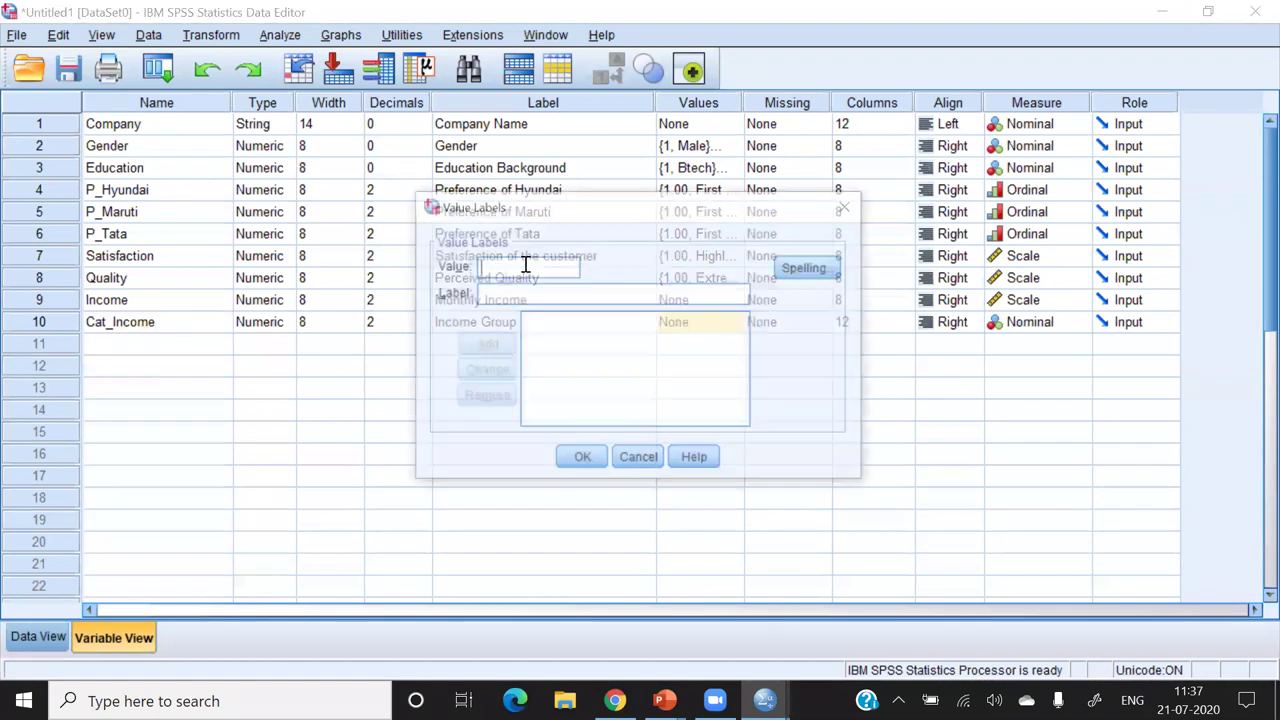
type("1")
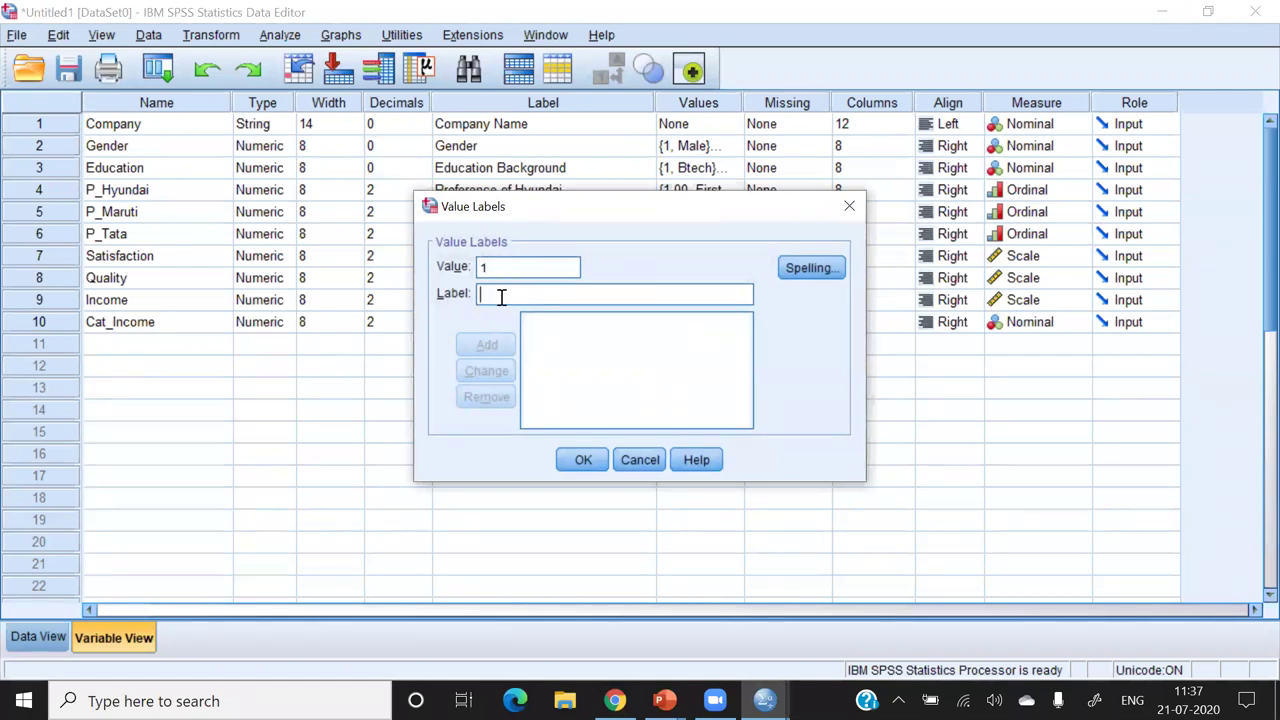
type("Less than 4000")
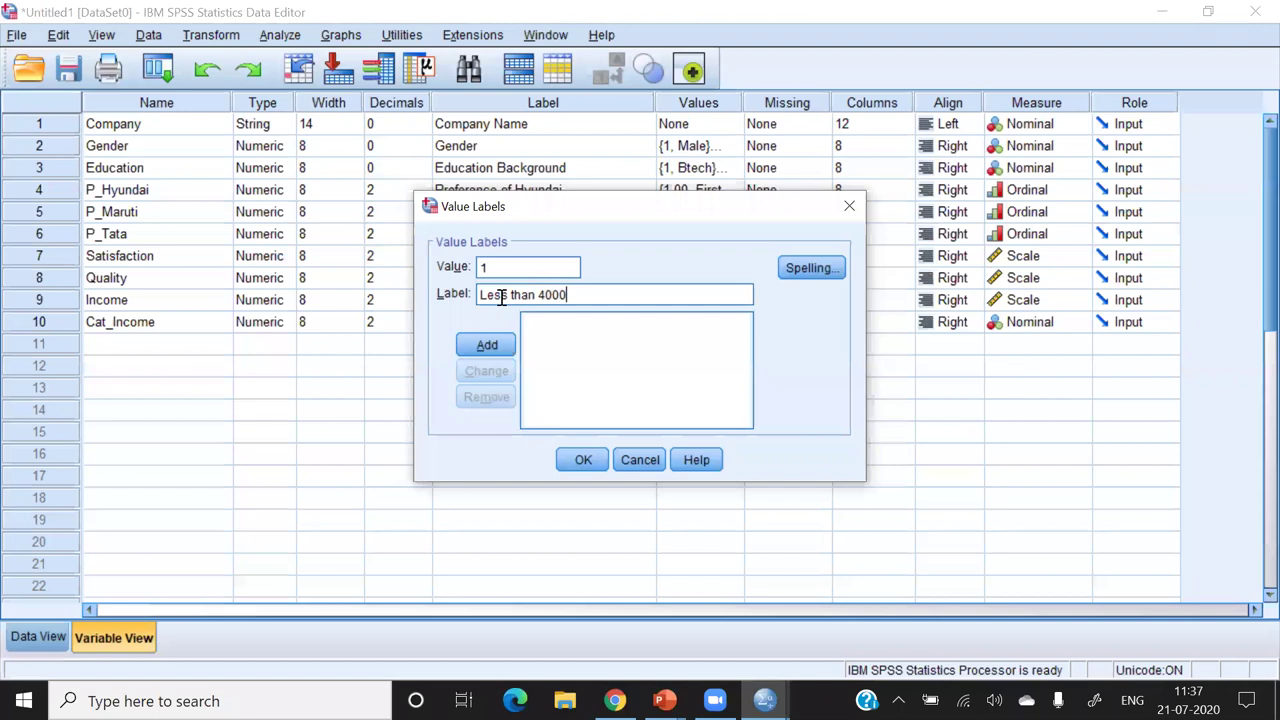
type("Rs")
key("alt+a")
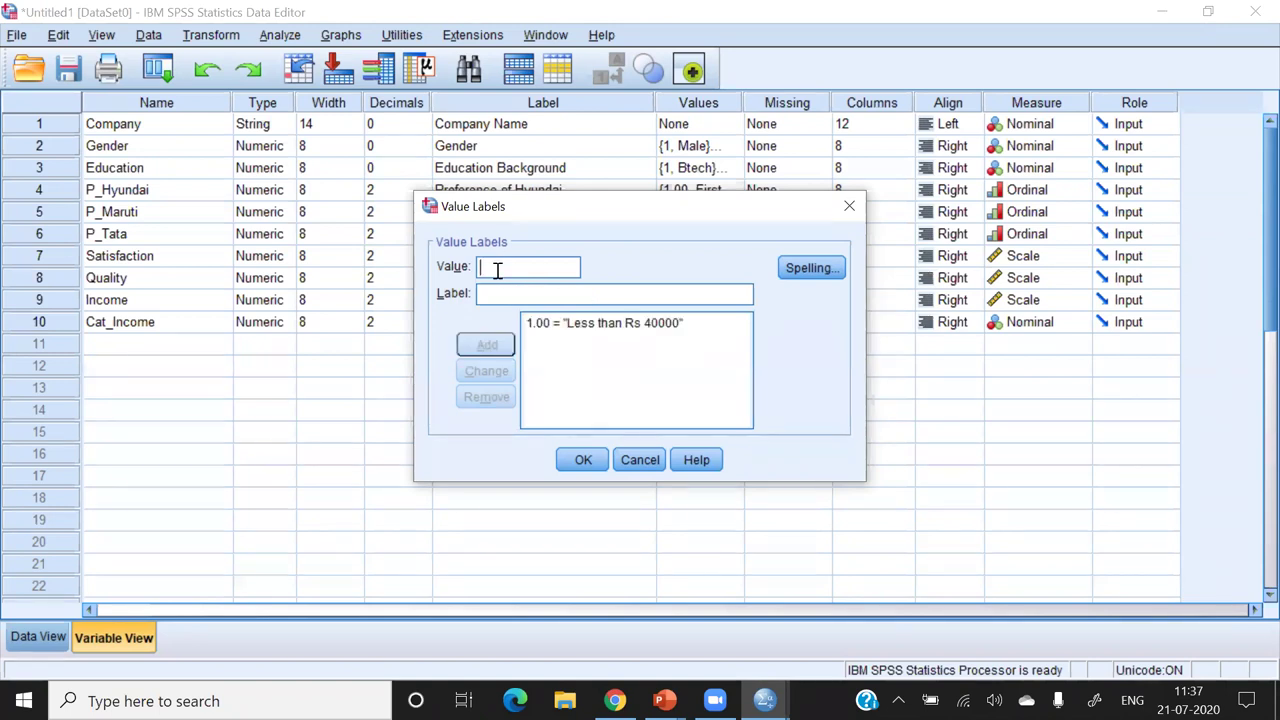
- Label the Cat_Income values 2 as Rs 40000 to Rs 60000 and 3 as More than 60000, and accept the value labels
type("2Rs 40000 to Rs 60000")
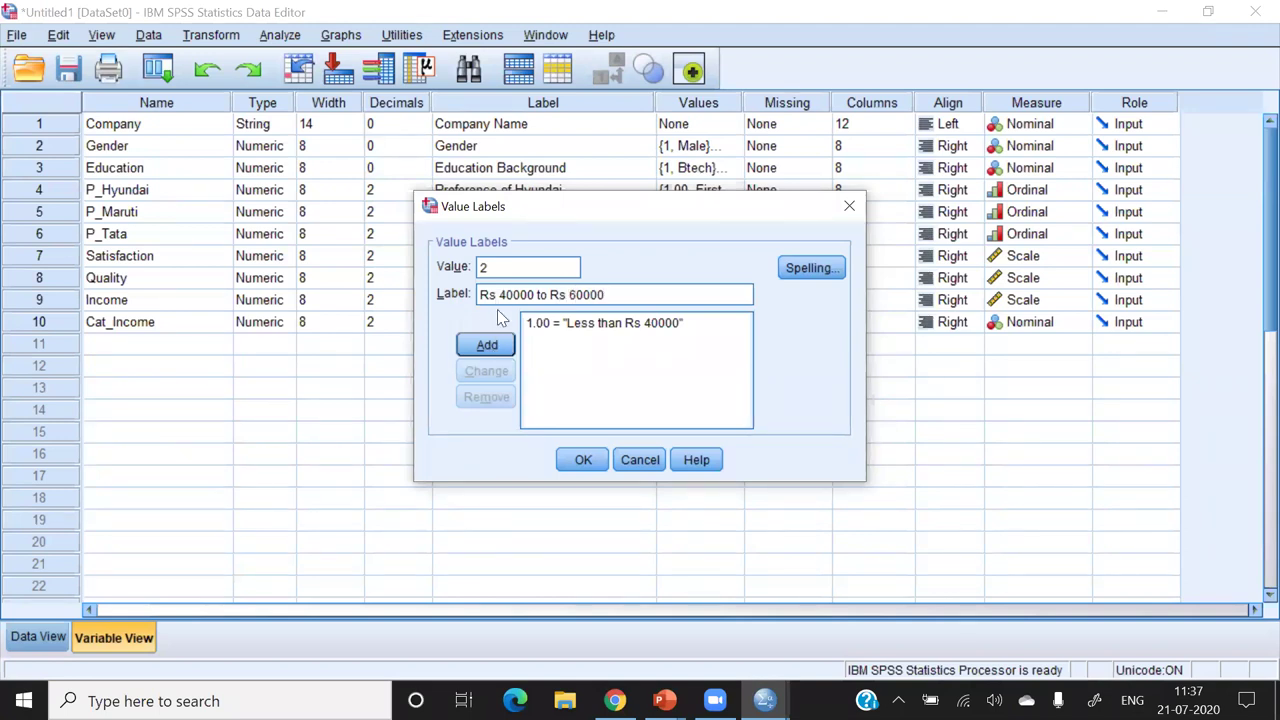
left_click(487, 345)
type("3")
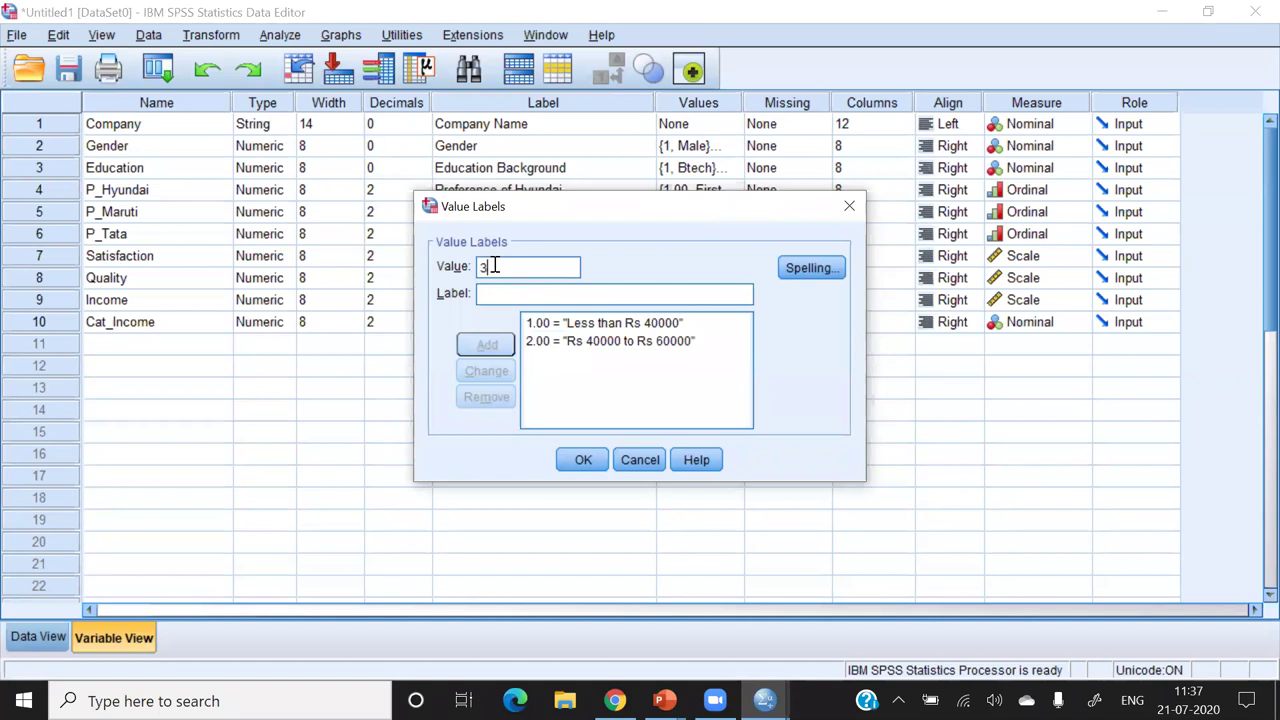
type("More than 60000")
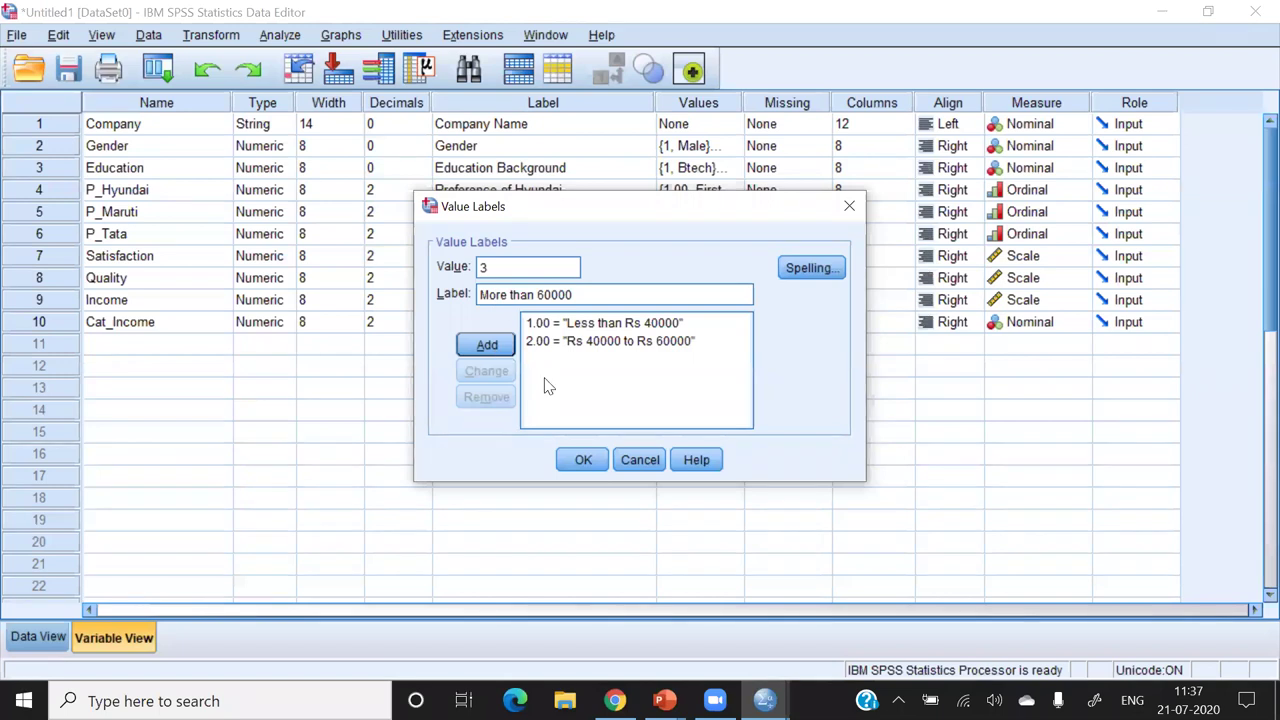
left_click(584, 460)
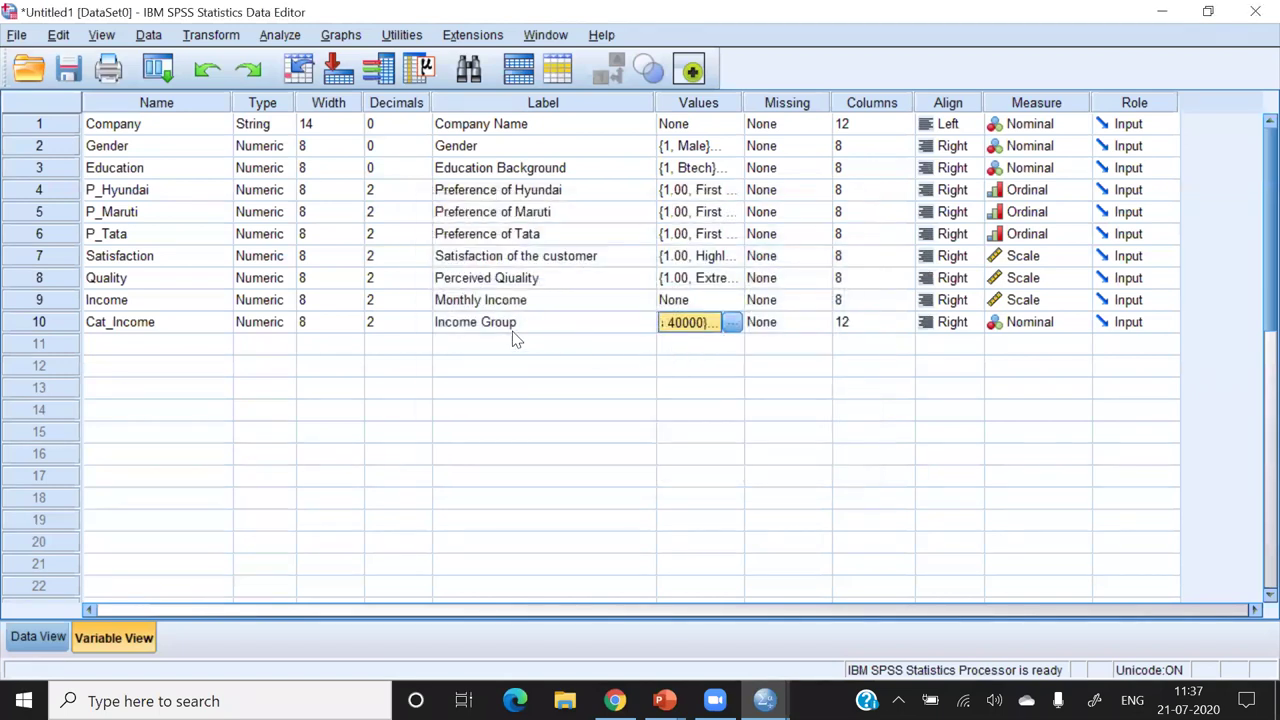
left_click(513, 331)
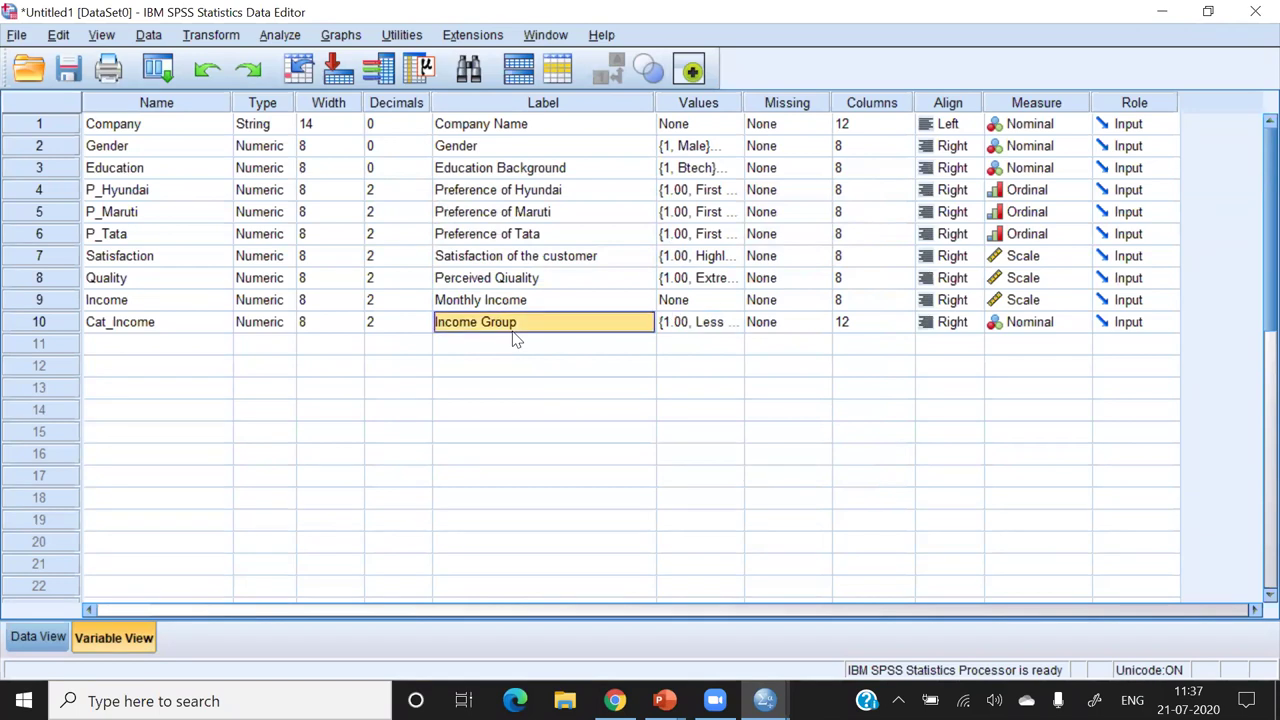
left_click(144, 331)
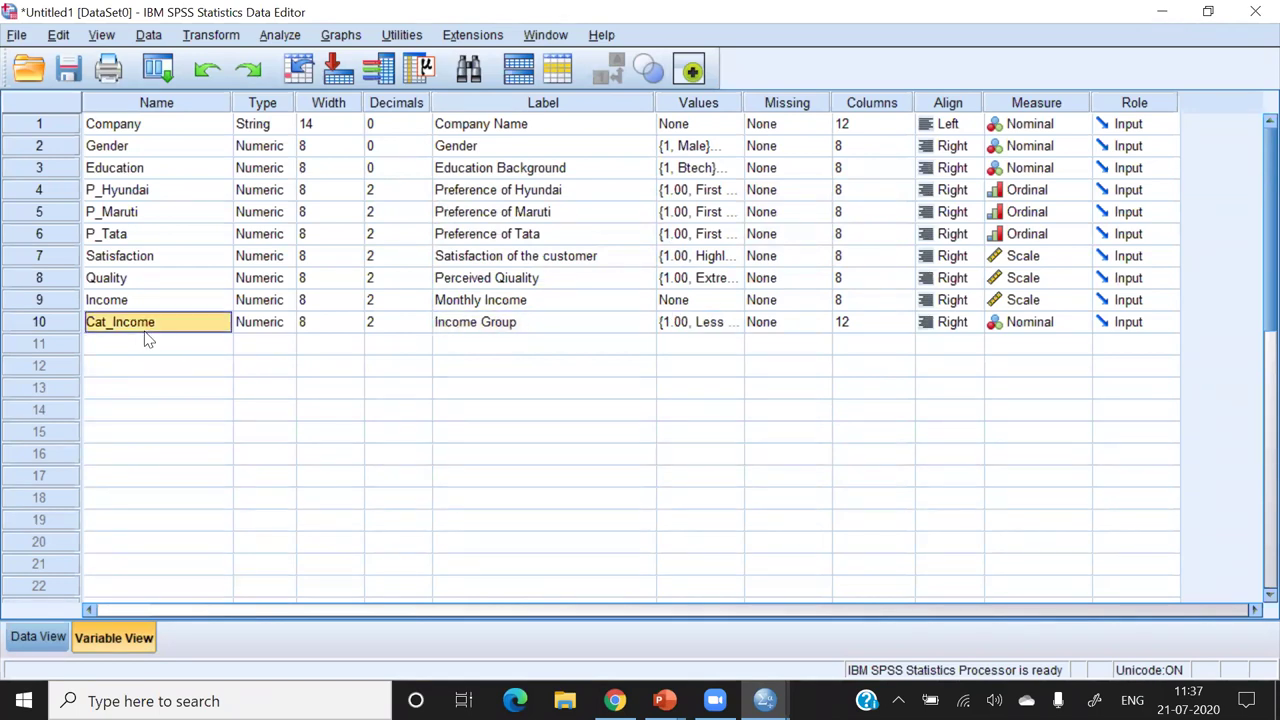
left_click(278, 37)
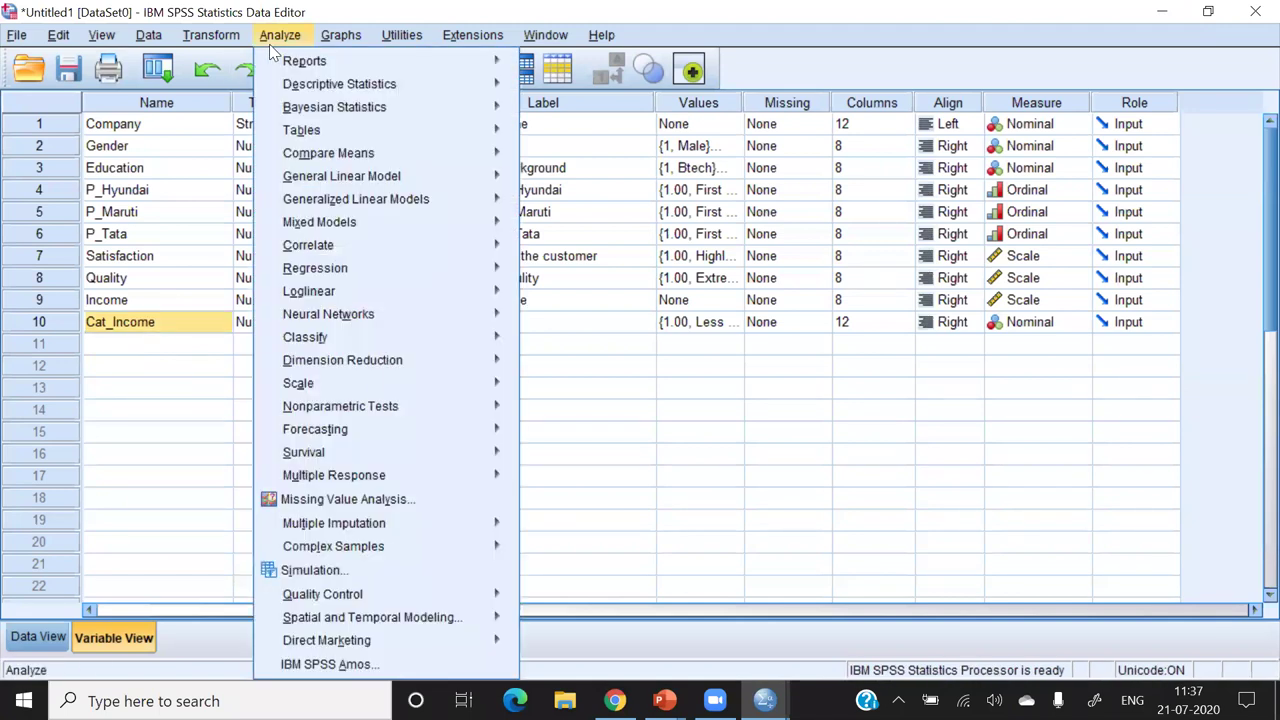
mouse_move(452, 82)
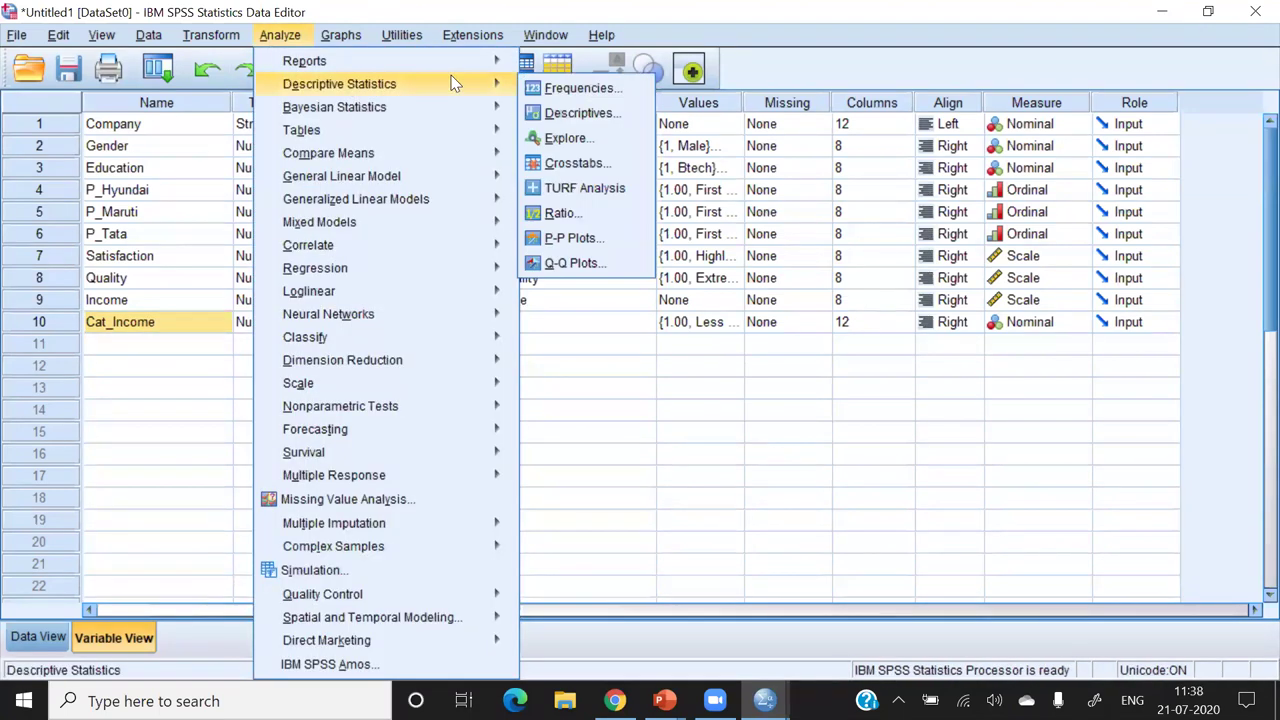
left_click(568, 139)
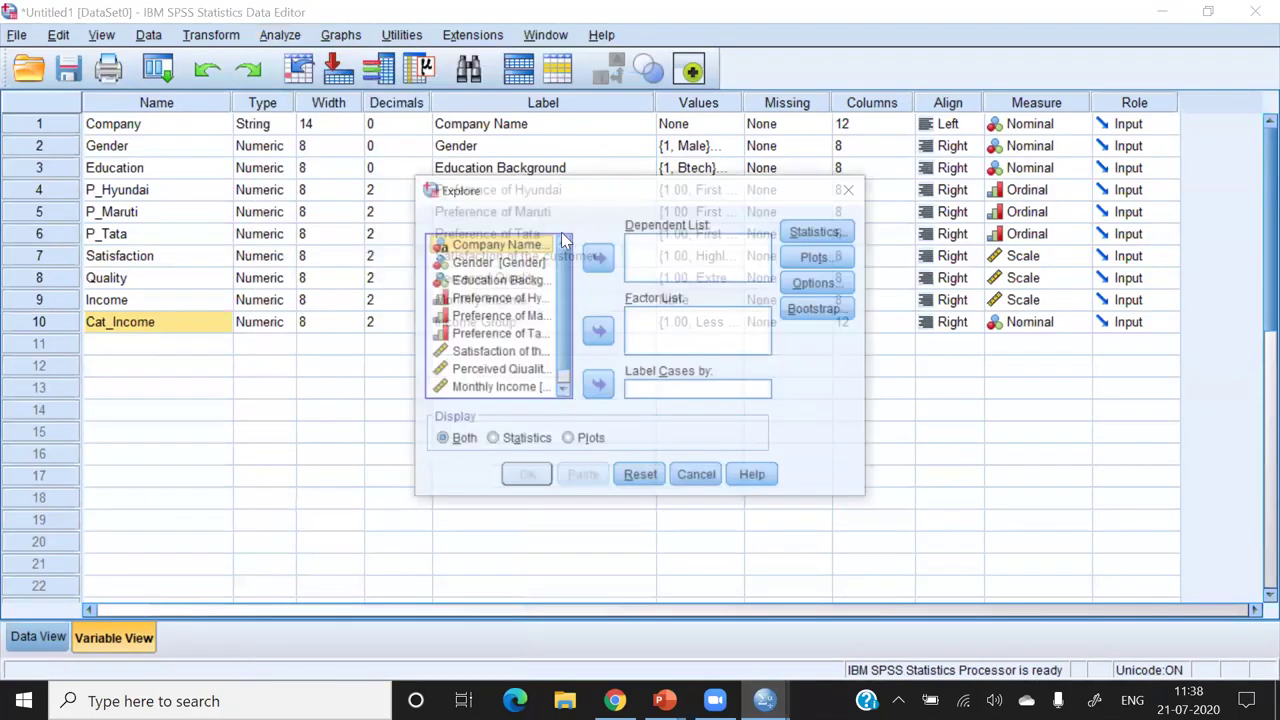
left_click(530, 265)
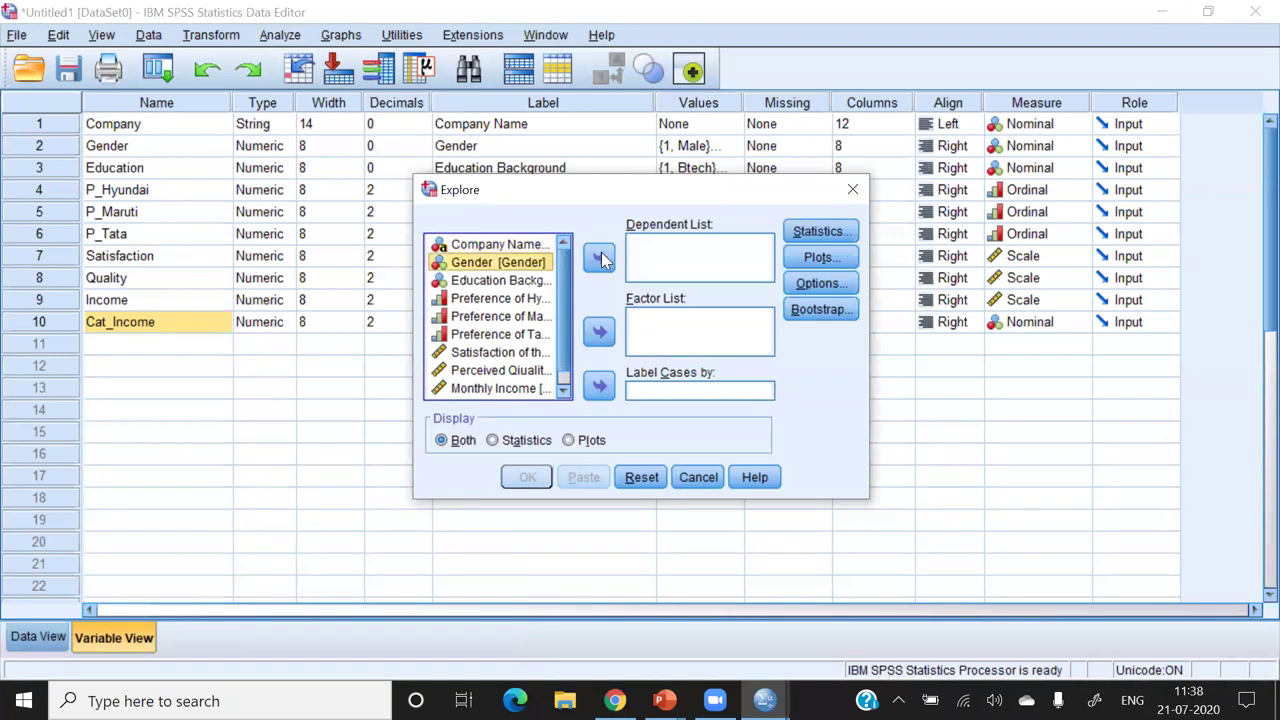
left_click(600, 256)
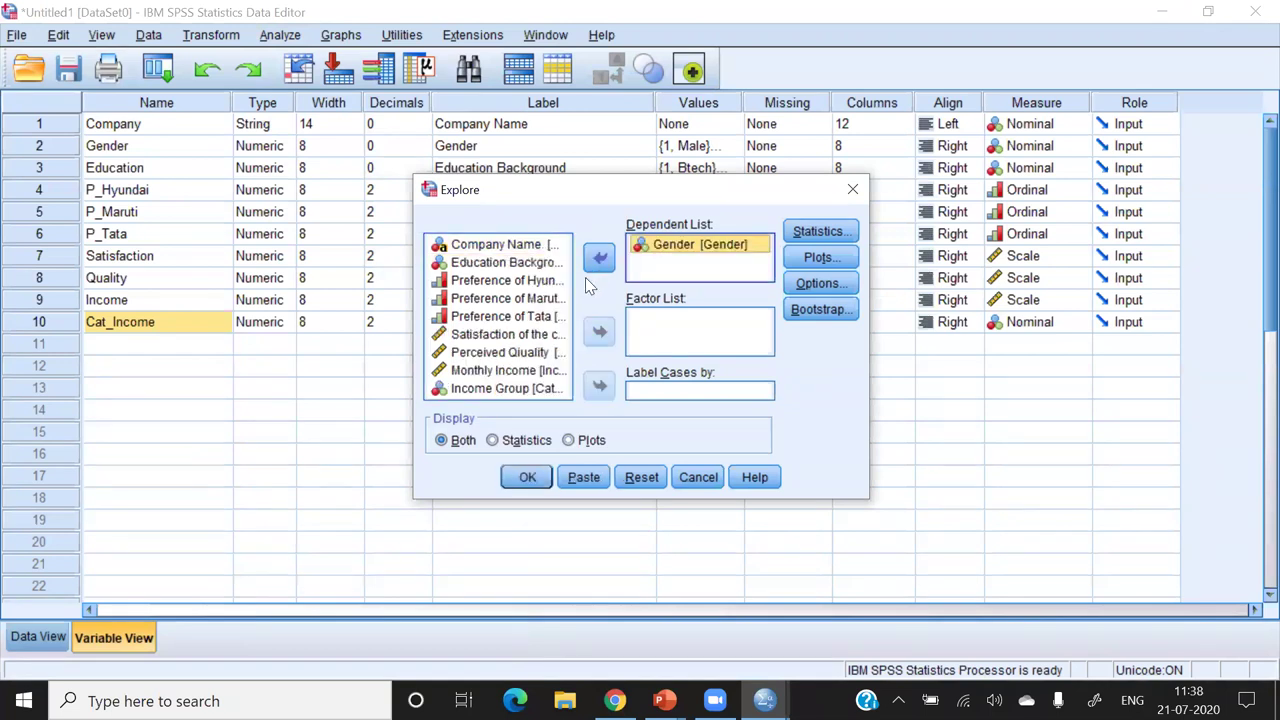
left_click(551, 389)
left_click(599, 335)
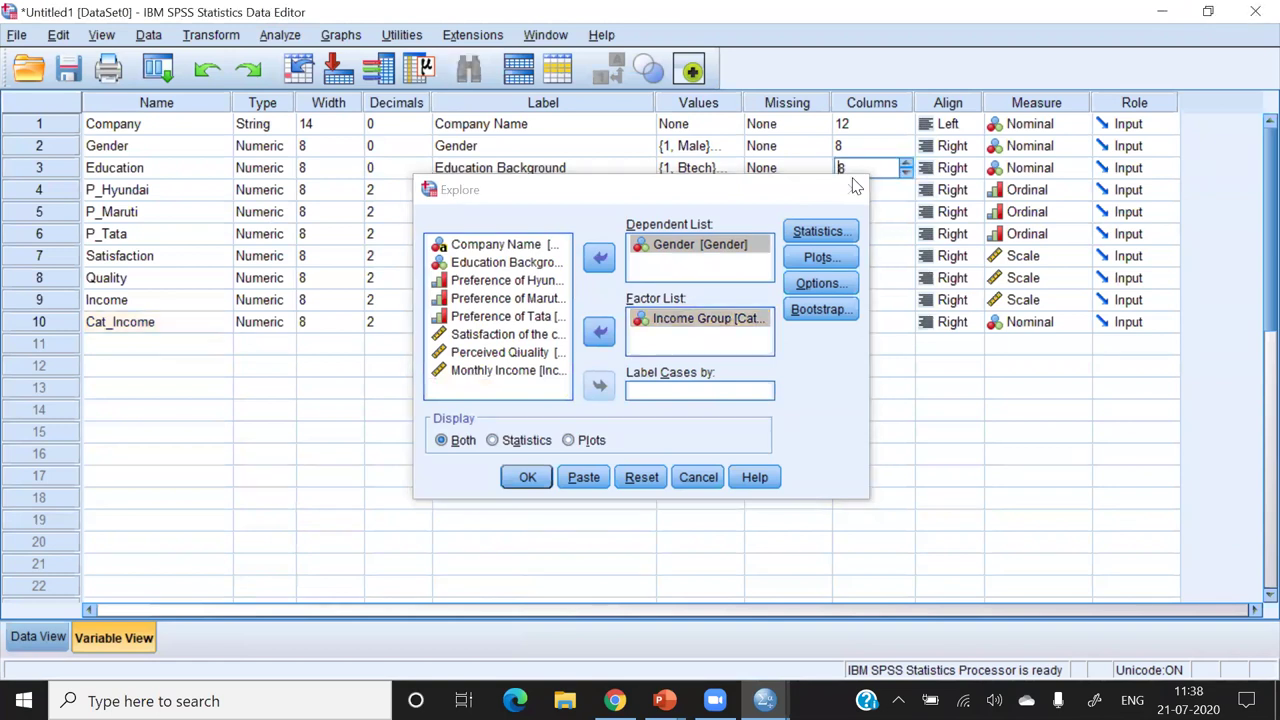
left_click(852, 189)
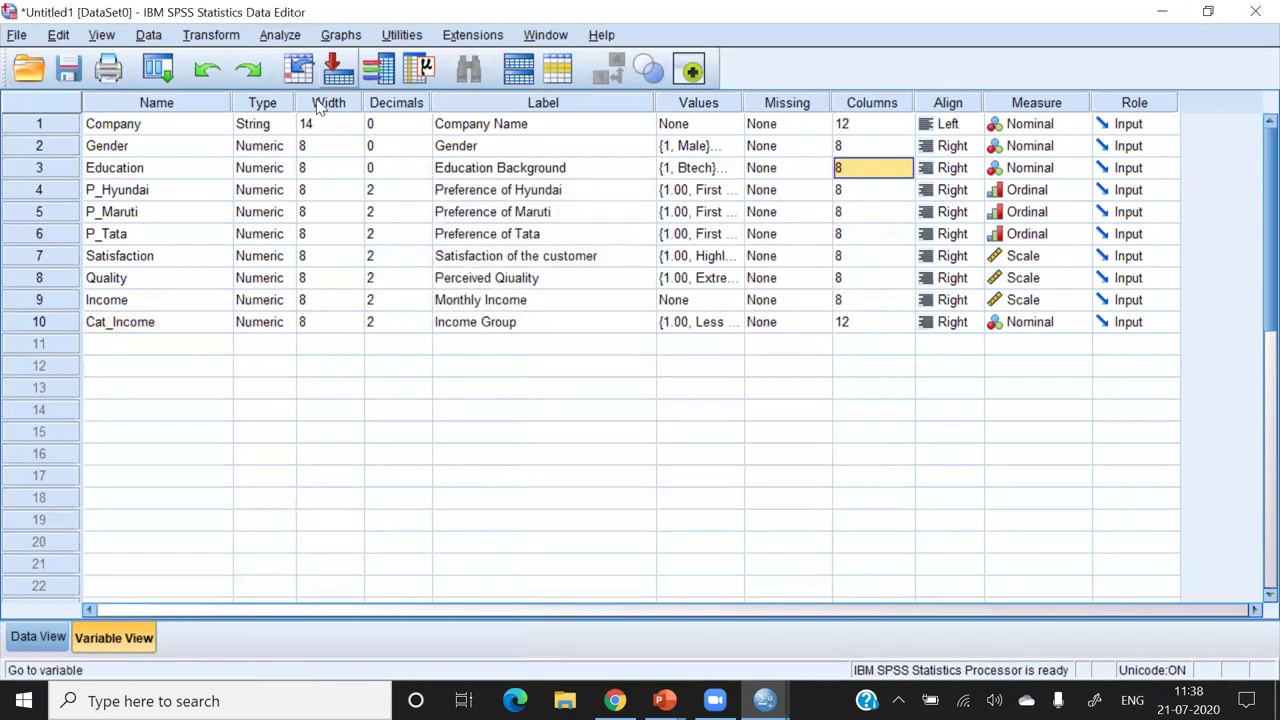
- Run a Crosstabs analysis with Gender in the rows and Income Group replacing Education Background in the columns
left_click(282, 36)
mouse_move(539, 87)
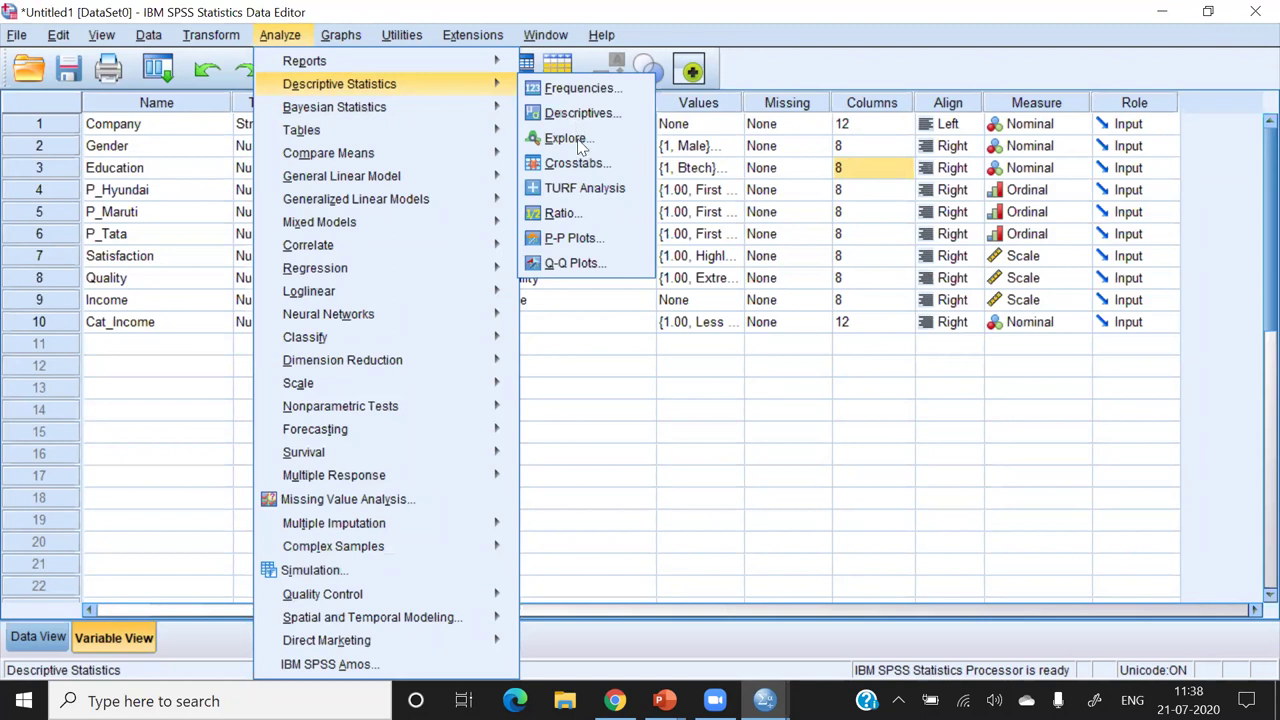
left_click(581, 165)
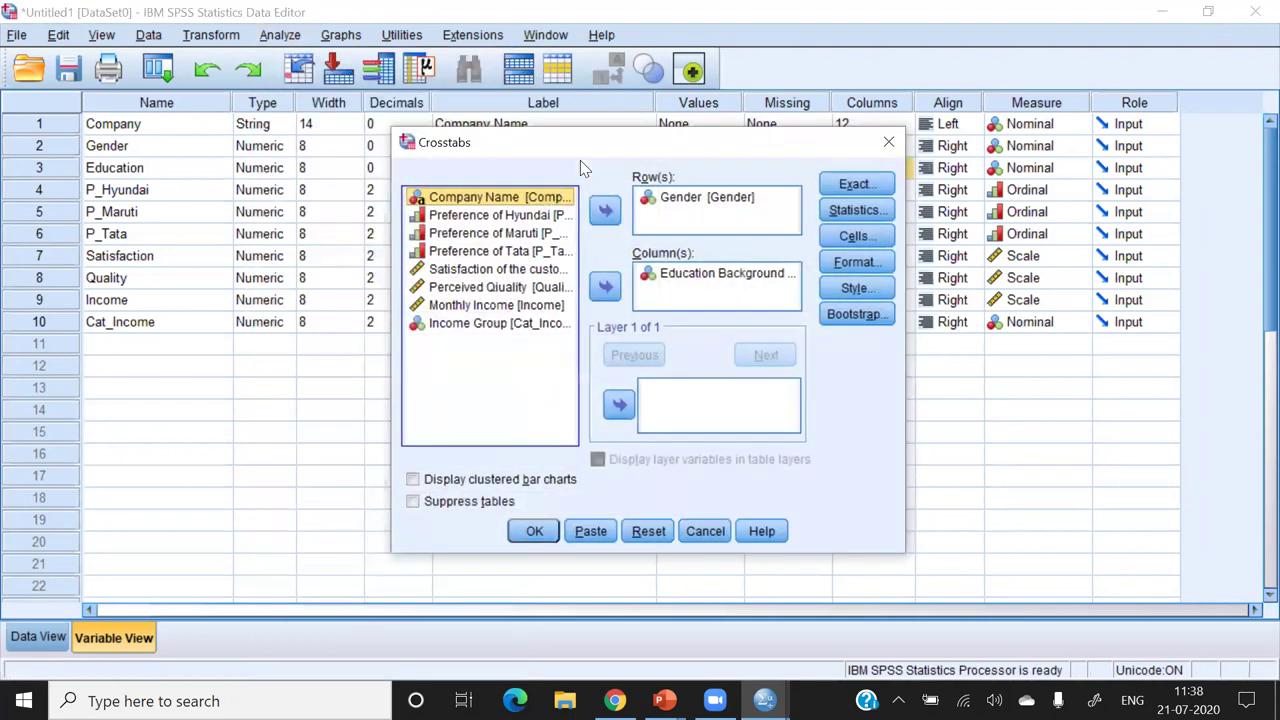
left_click(694, 275)
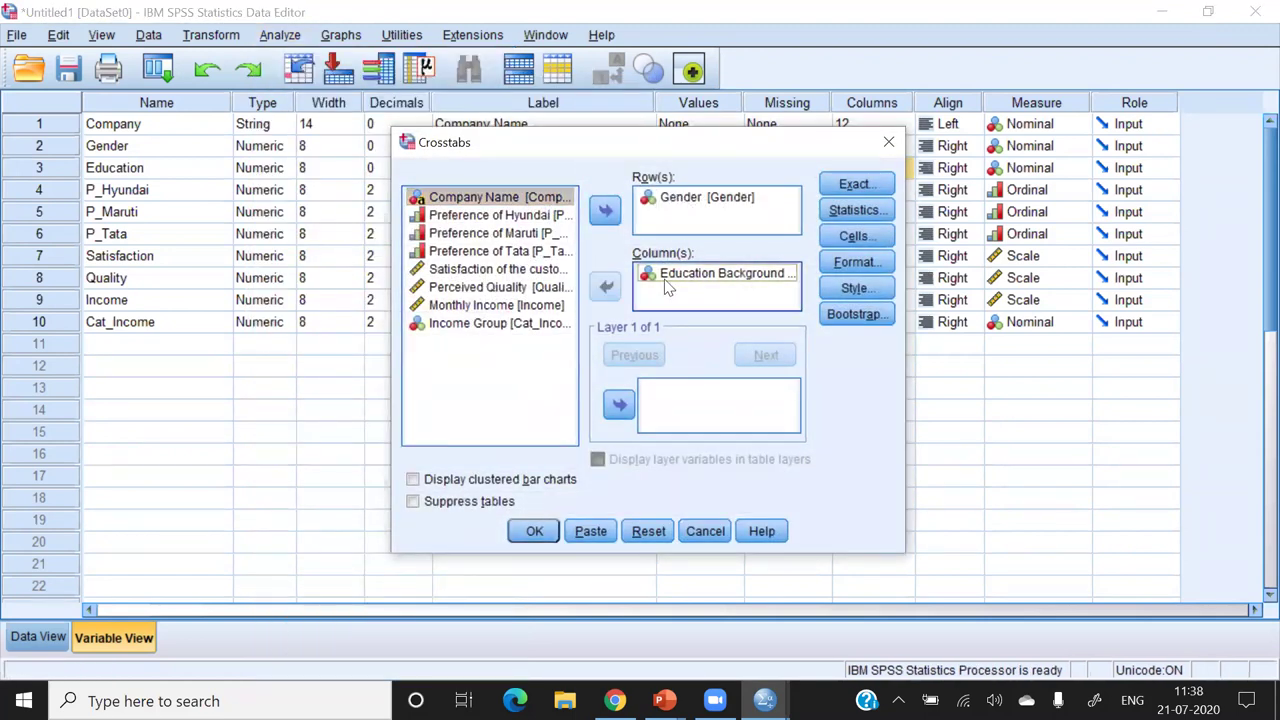
left_click(605, 287)
left_click(495, 341)
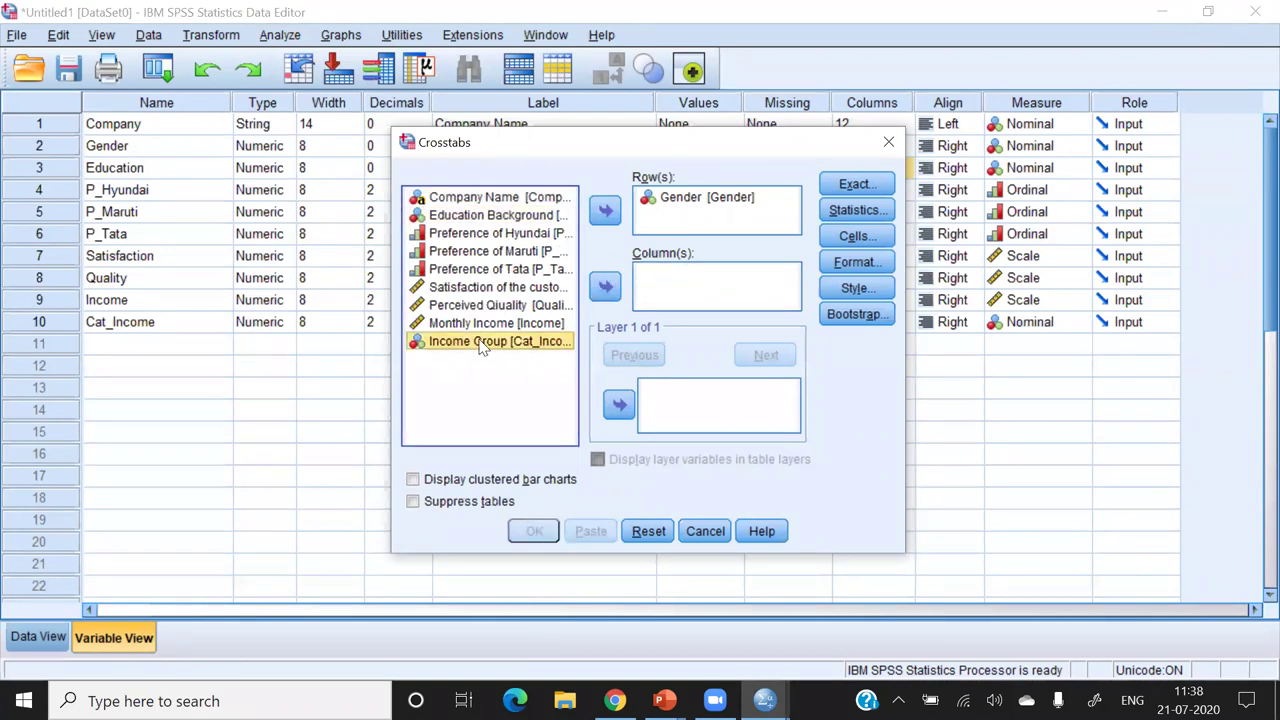
left_click(605, 287)
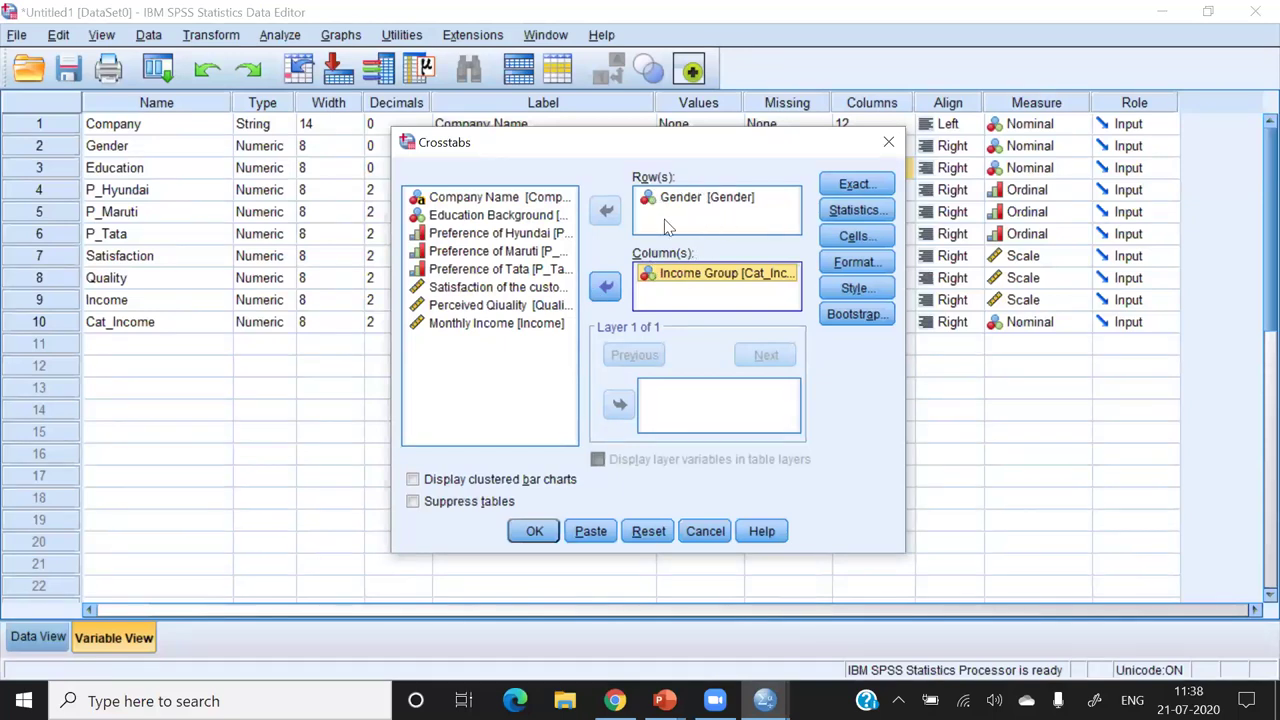
left_click(534, 531)
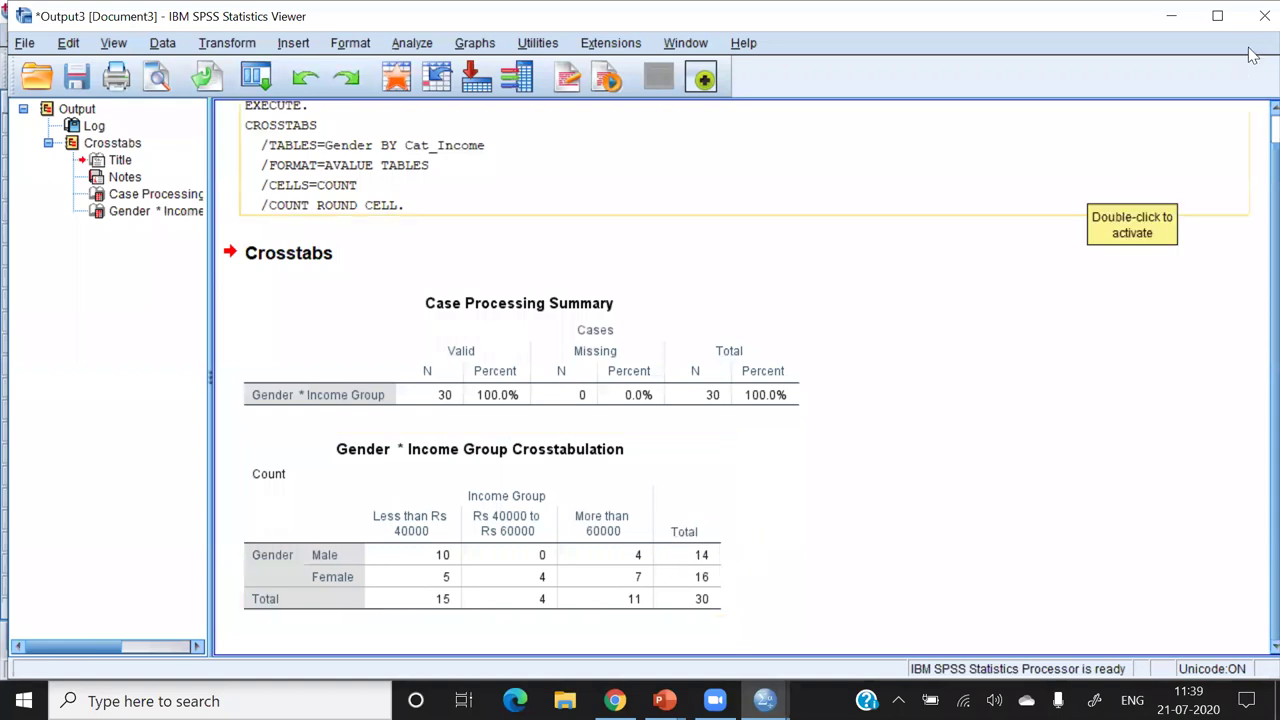
- Close the Gender by Income Group output without saving it and start a new Crosstabs analysis
left_click(1264, 16)
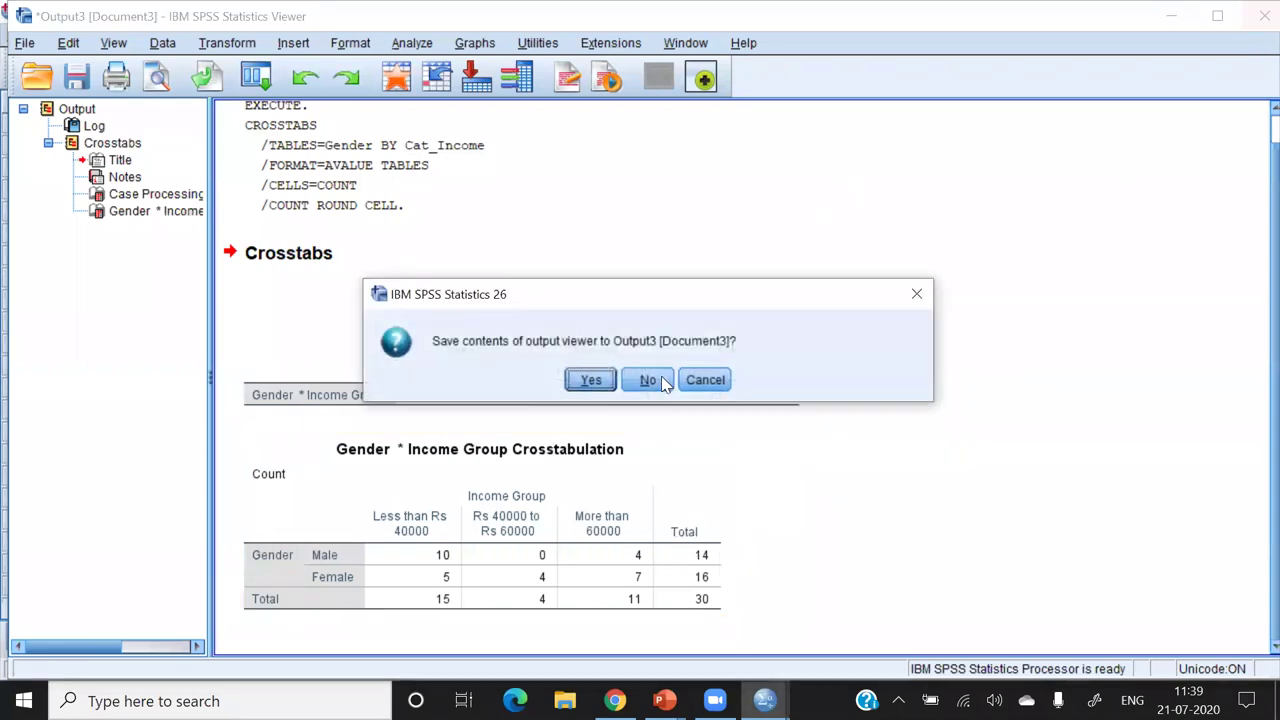
key("Return")
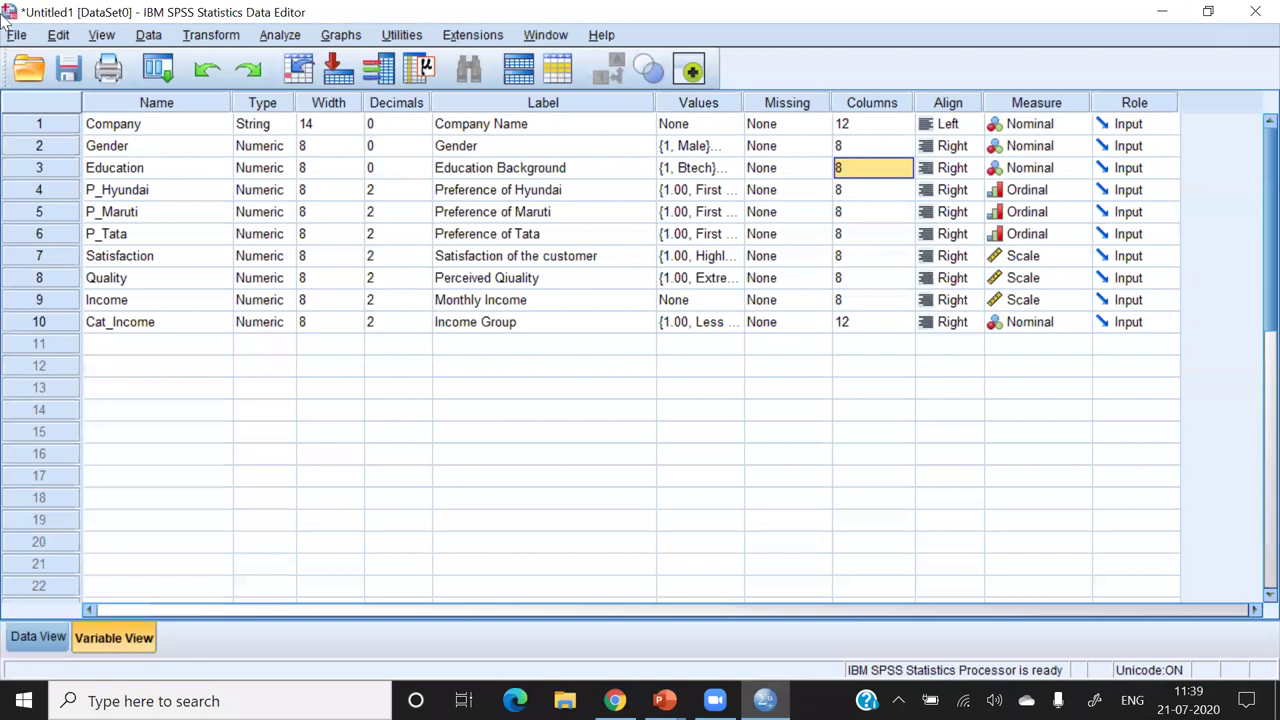
left_click(279, 35)
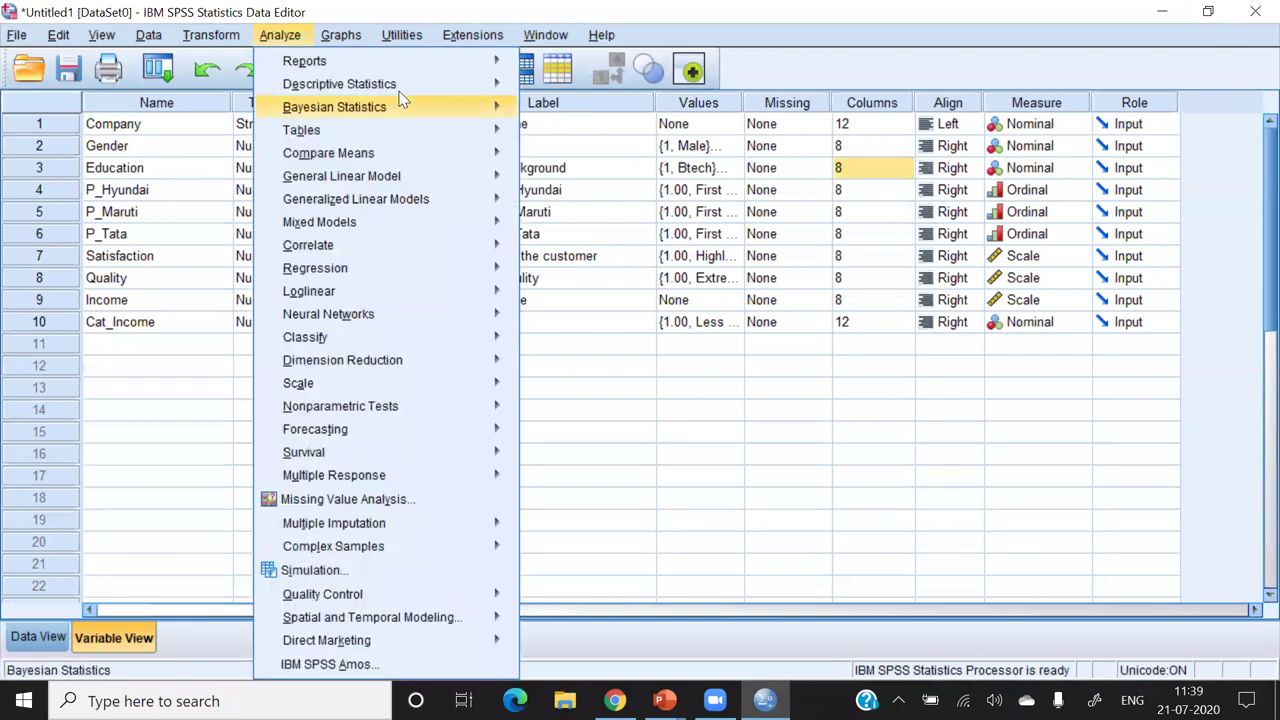
mouse_move(400, 92)
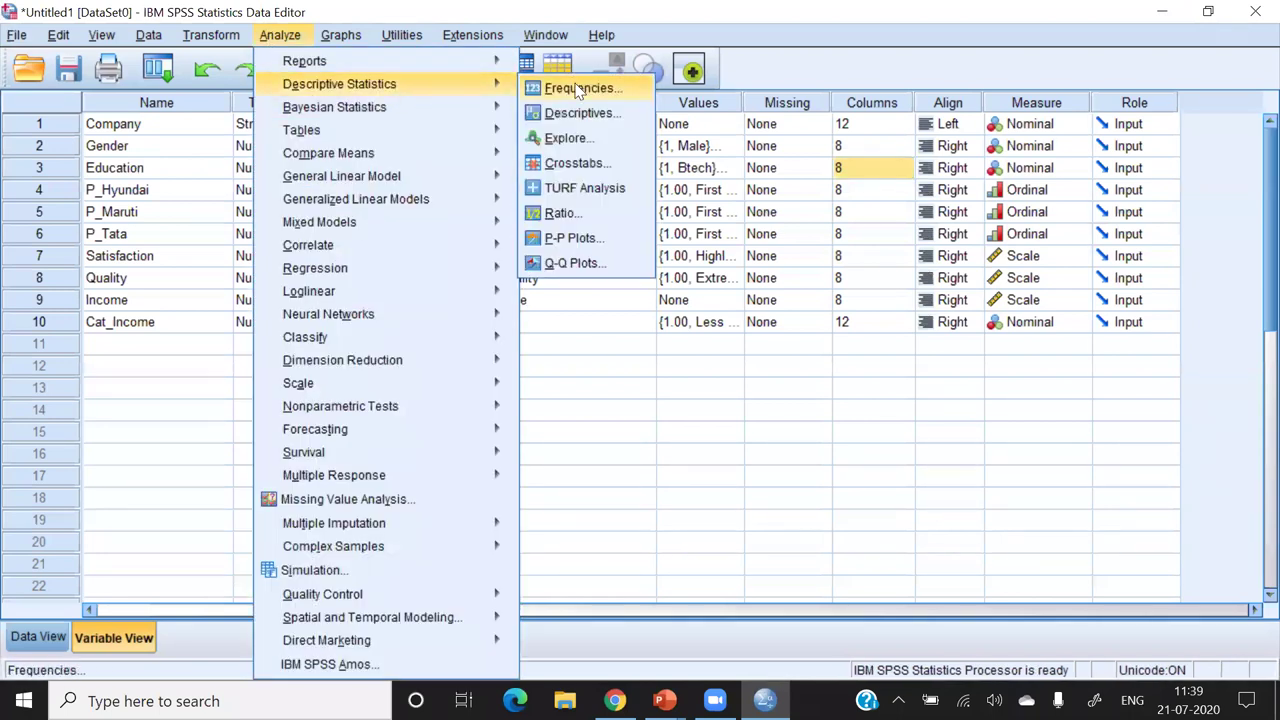
left_click(592, 168)
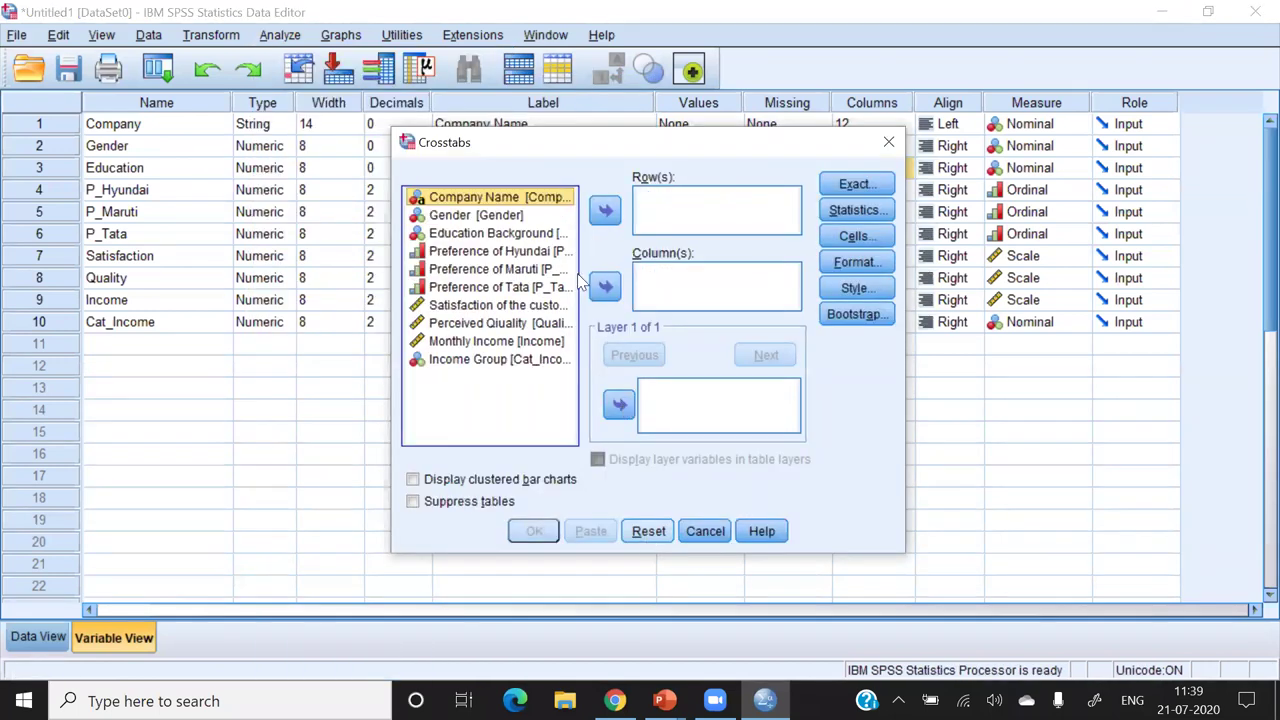
- Run the crosstab with Education Background as rows, Income Group as columns and Gender as the layer variable
left_click(517, 217)
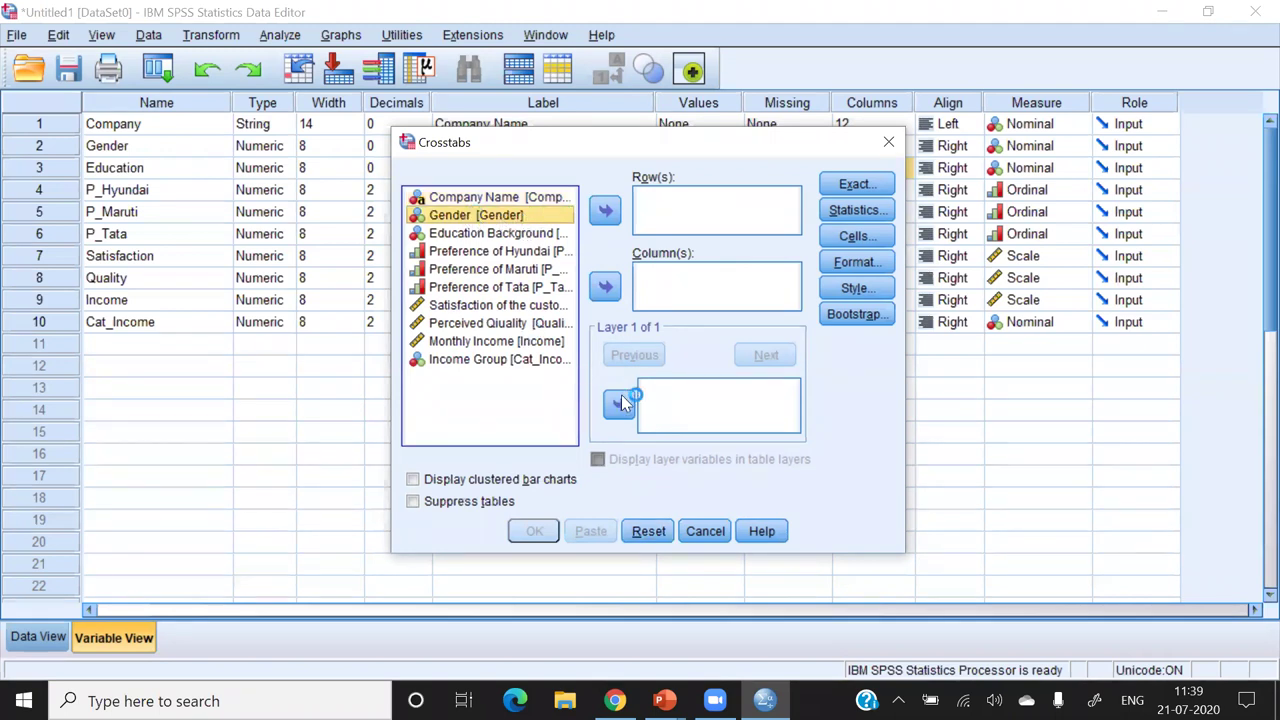
left_click(620, 400)
left_click(540, 215)
left_click(604, 212)
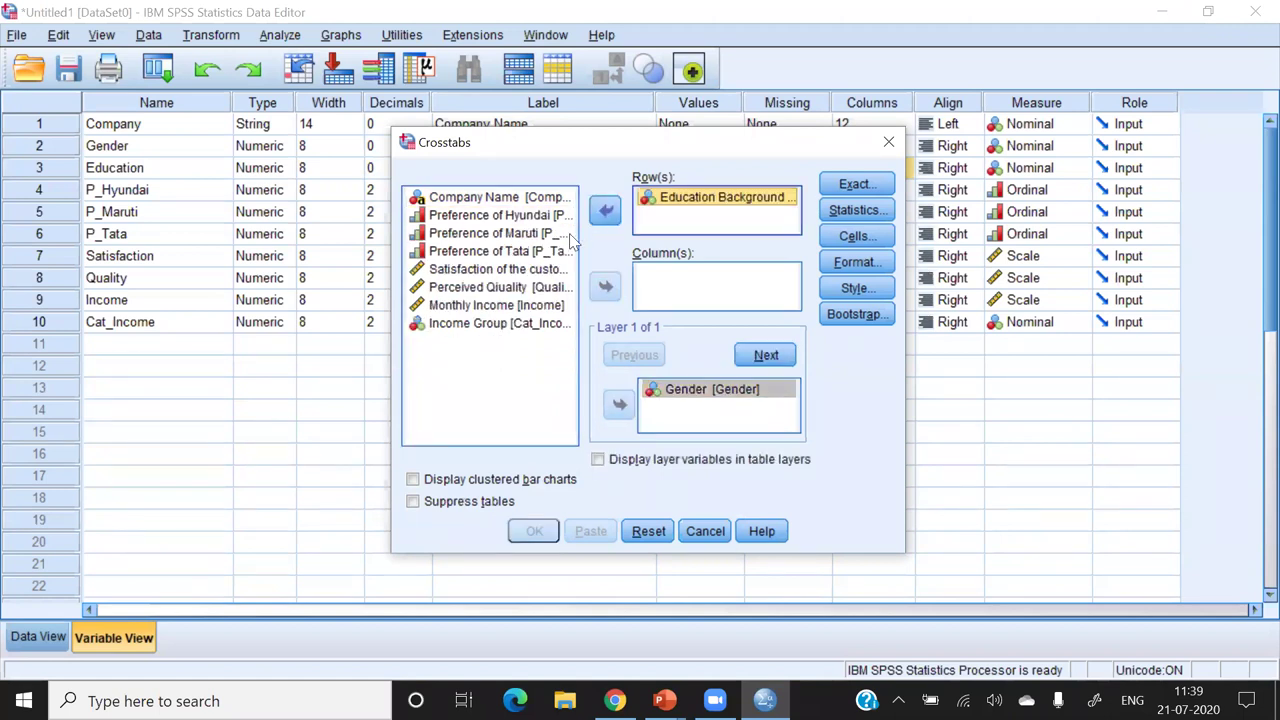
left_click(487, 323)
left_click(605, 287)
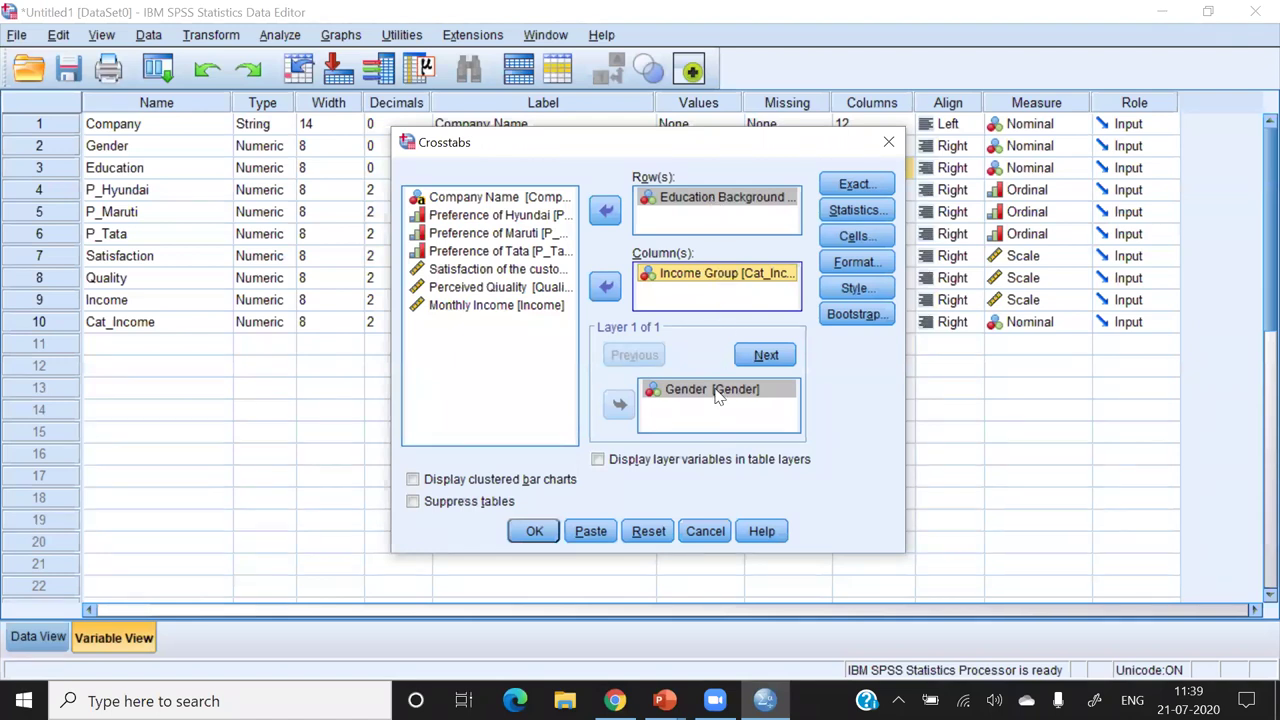
left_click(532, 532)
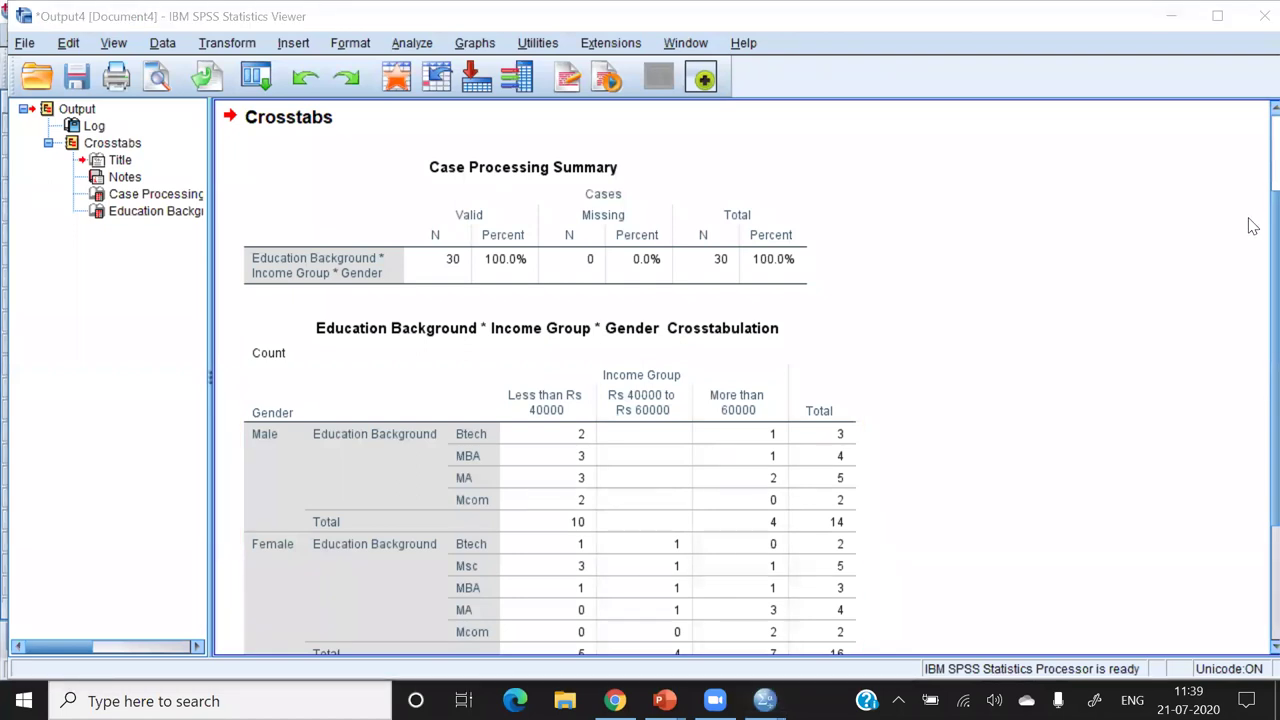
- Examine the crosstabulation of education background and income group for each gender in the output
scroll(1253, 369, "down", 2)
scroll(1253, 390, "down", 2)
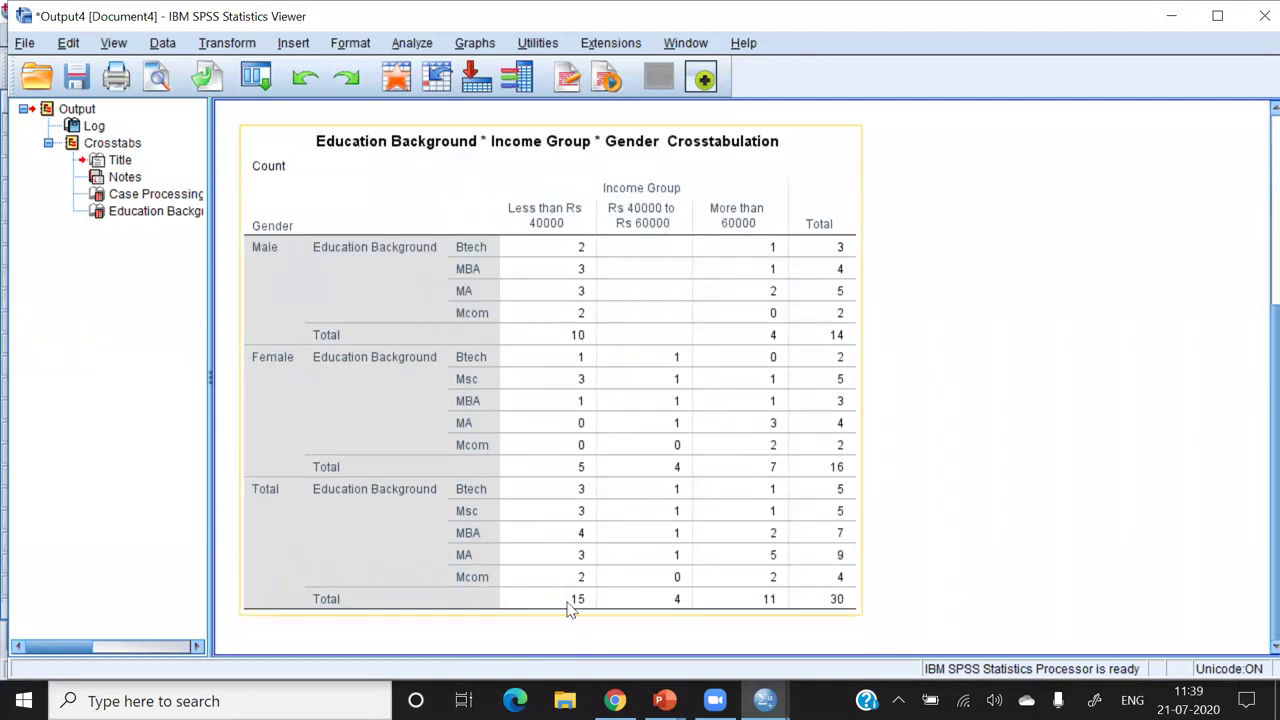
left_click(703, 370)
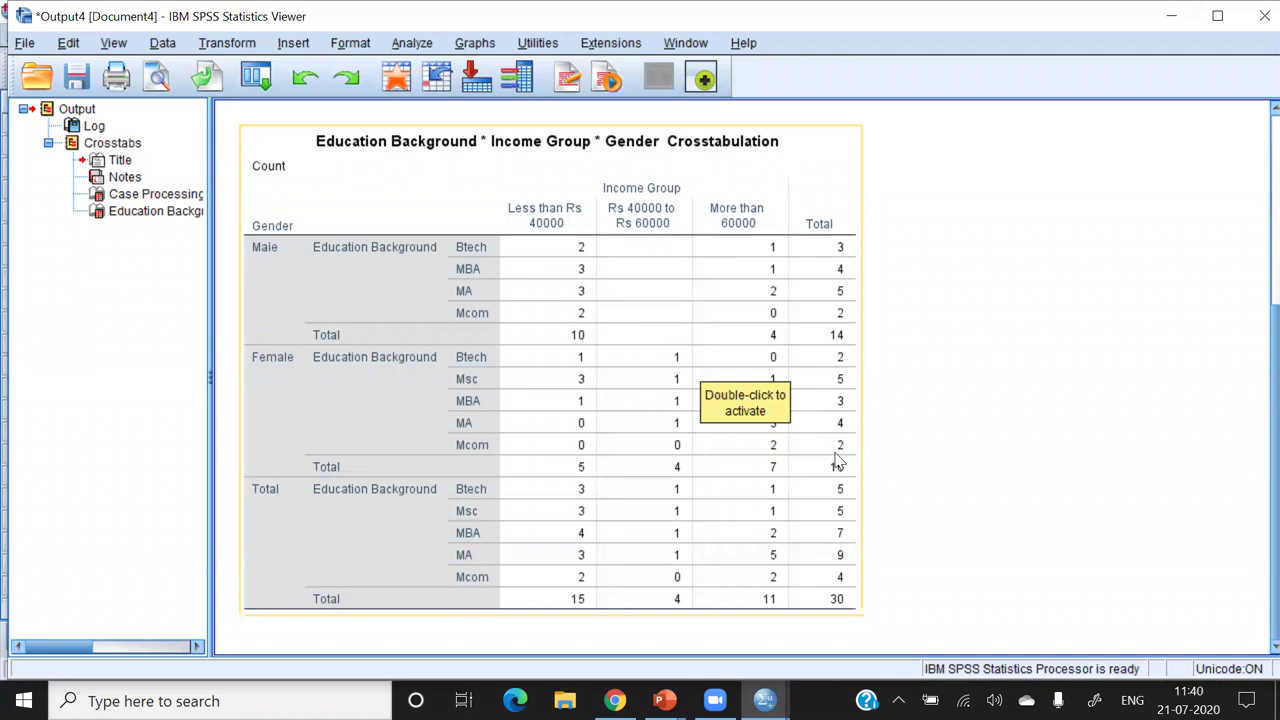
left_click(894, 435)
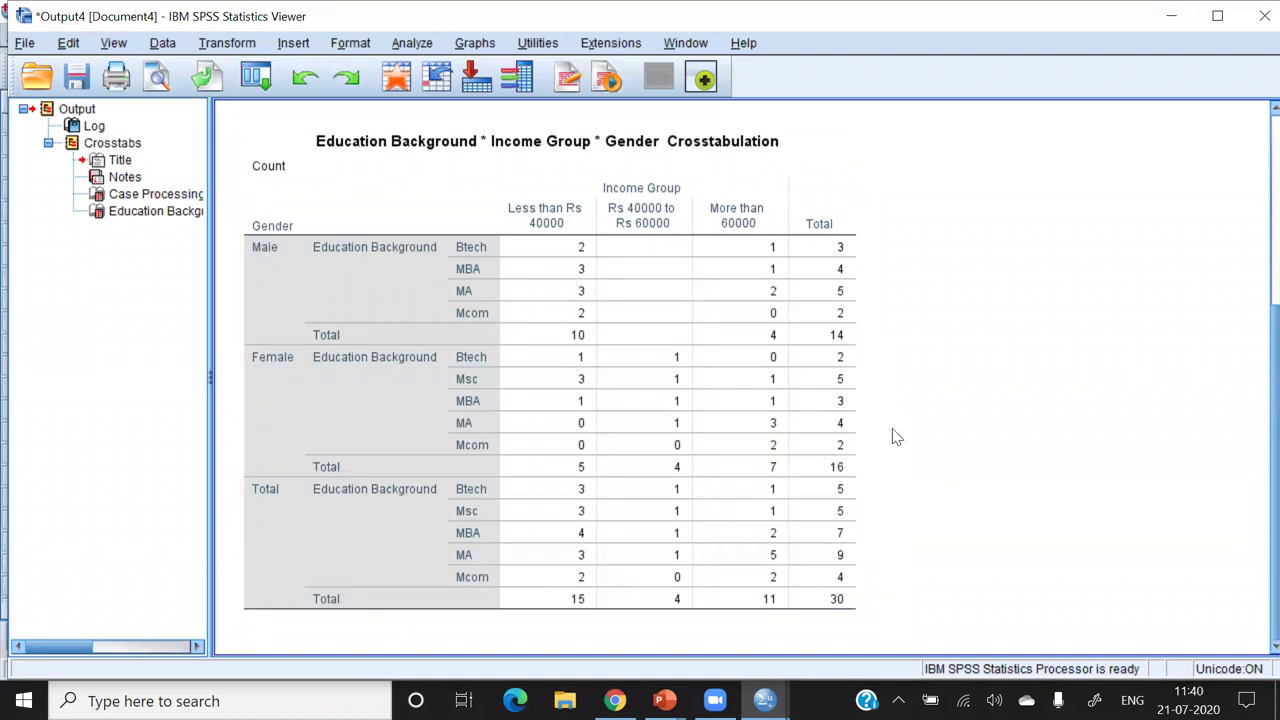
- Rerun the Education Background by Income Group crosstab layered by Gender, displaying clustered bar charts and showing layer variables in table layers
left_click(600, 375)
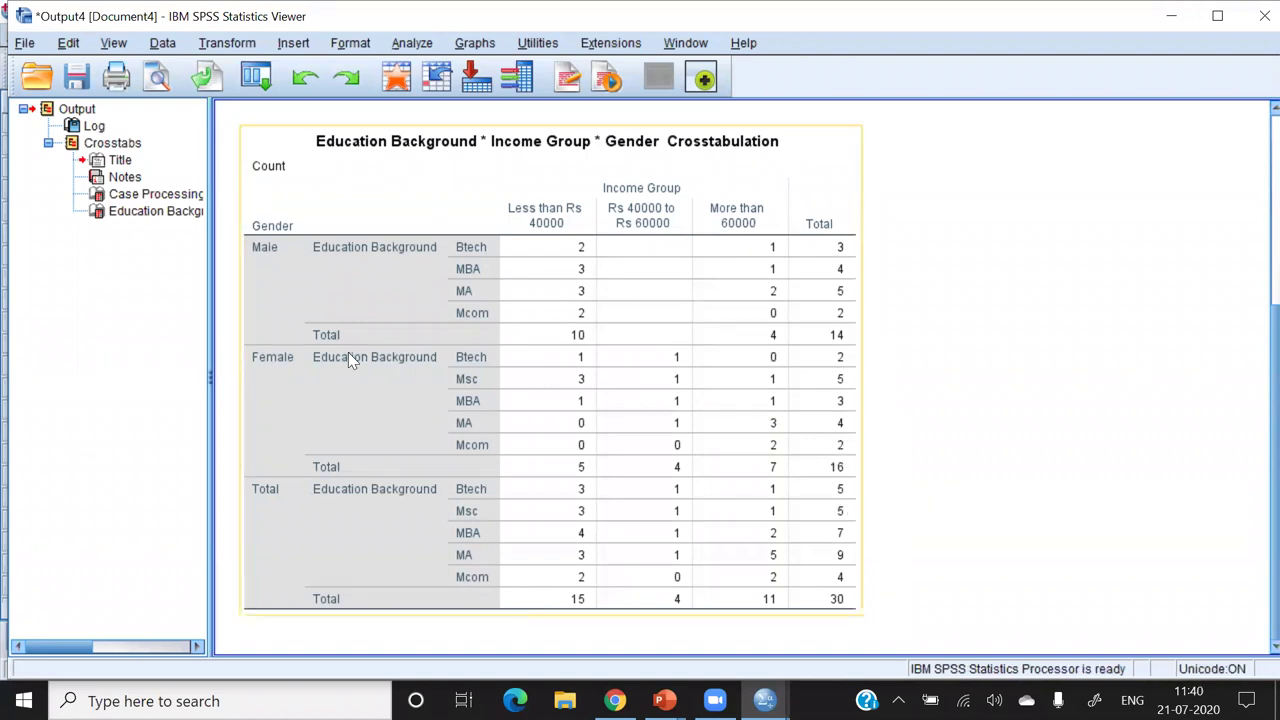
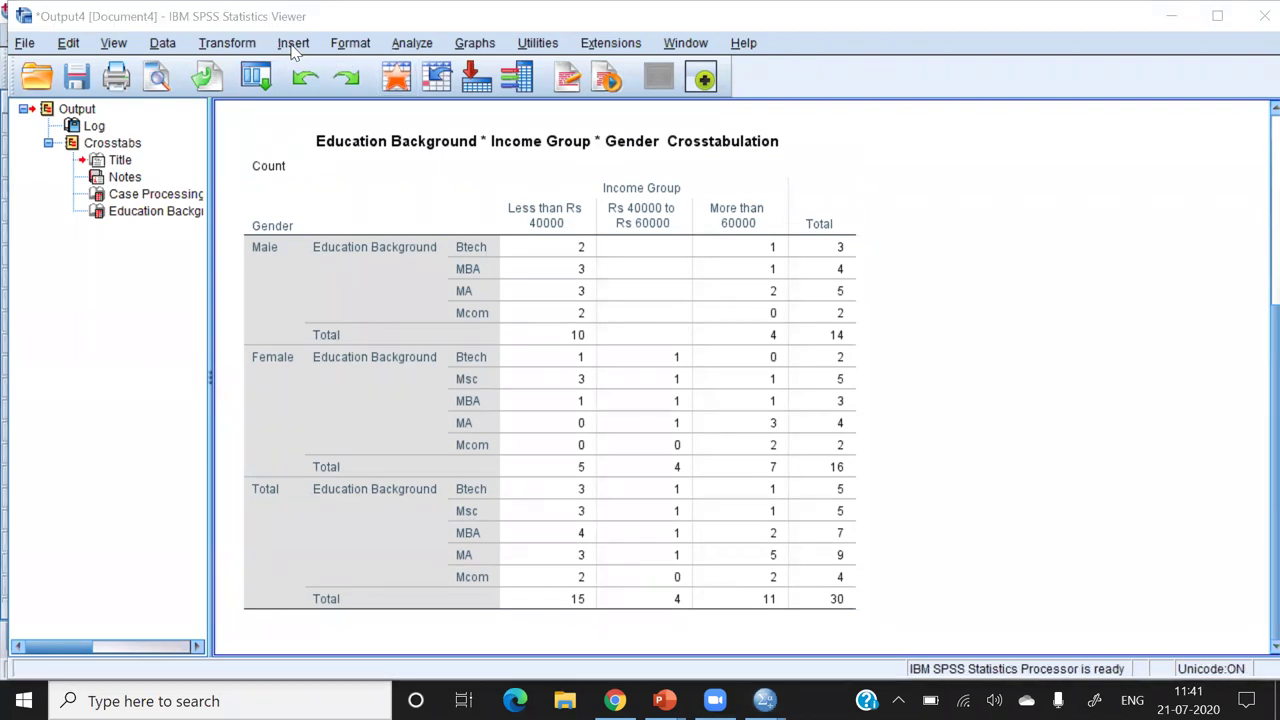
left_click(405, 43)
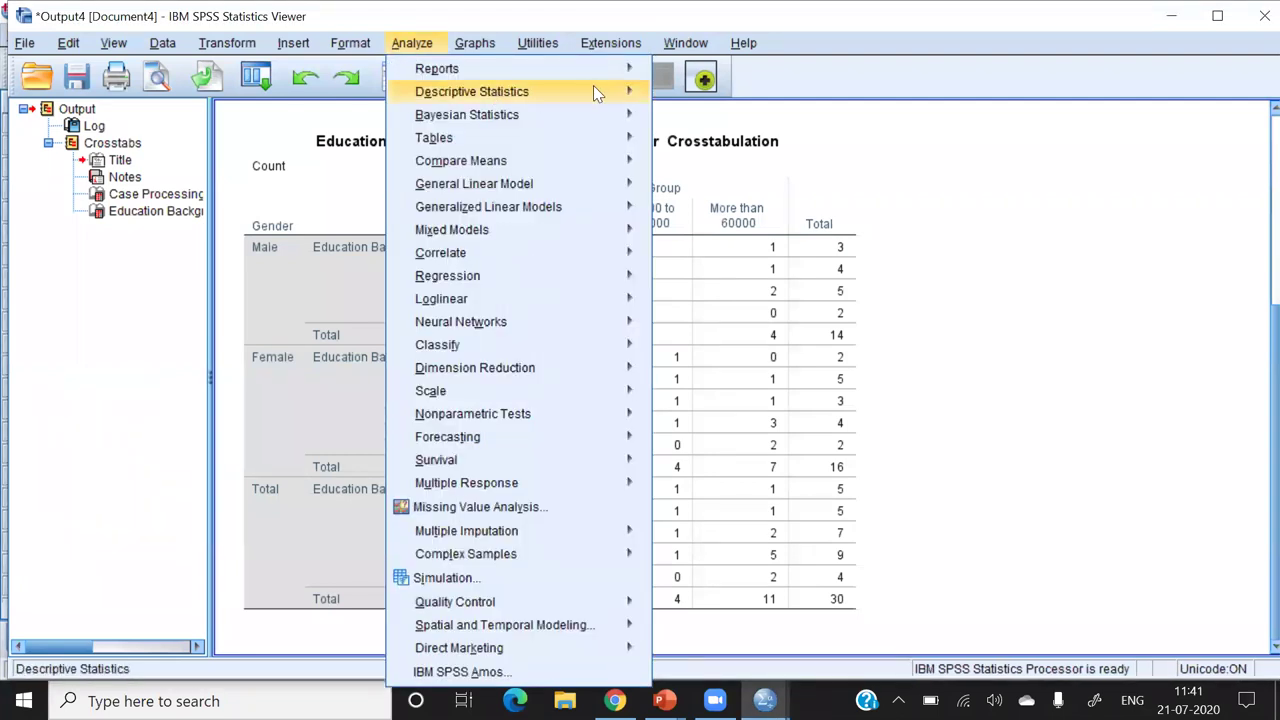
mouse_move(594, 90)
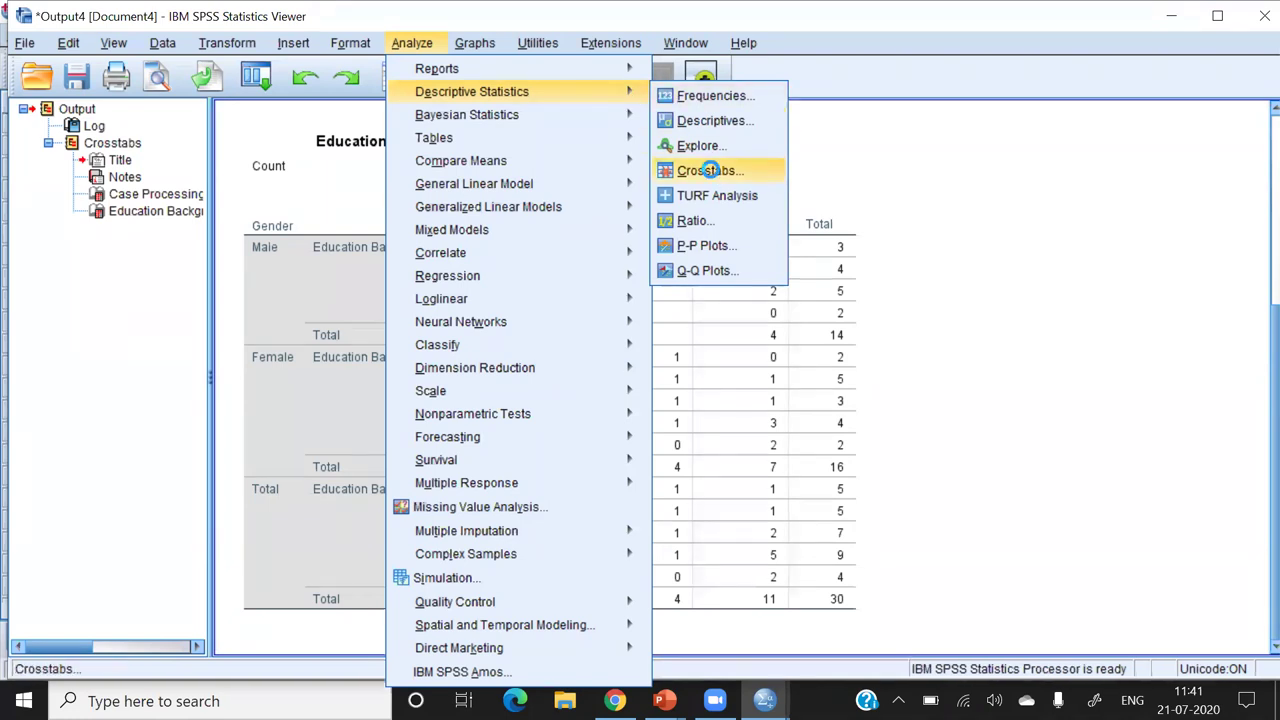
left_click(452, 482)
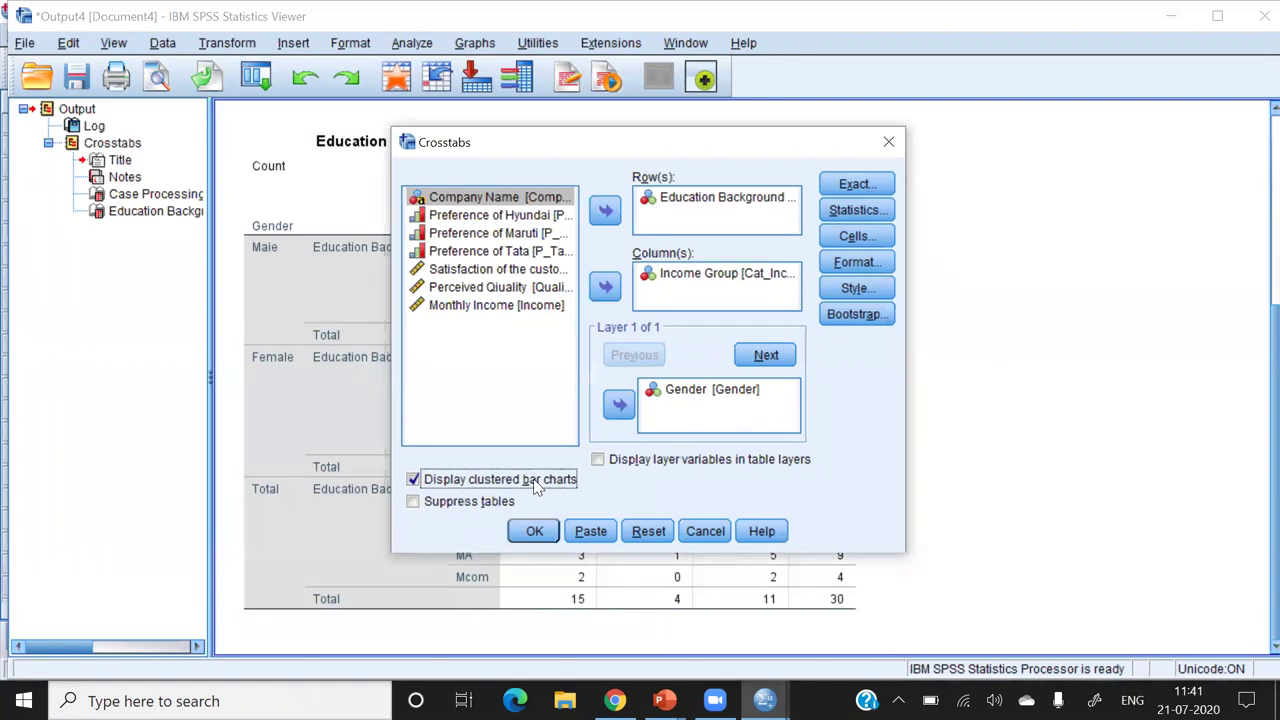
left_click(598, 459)
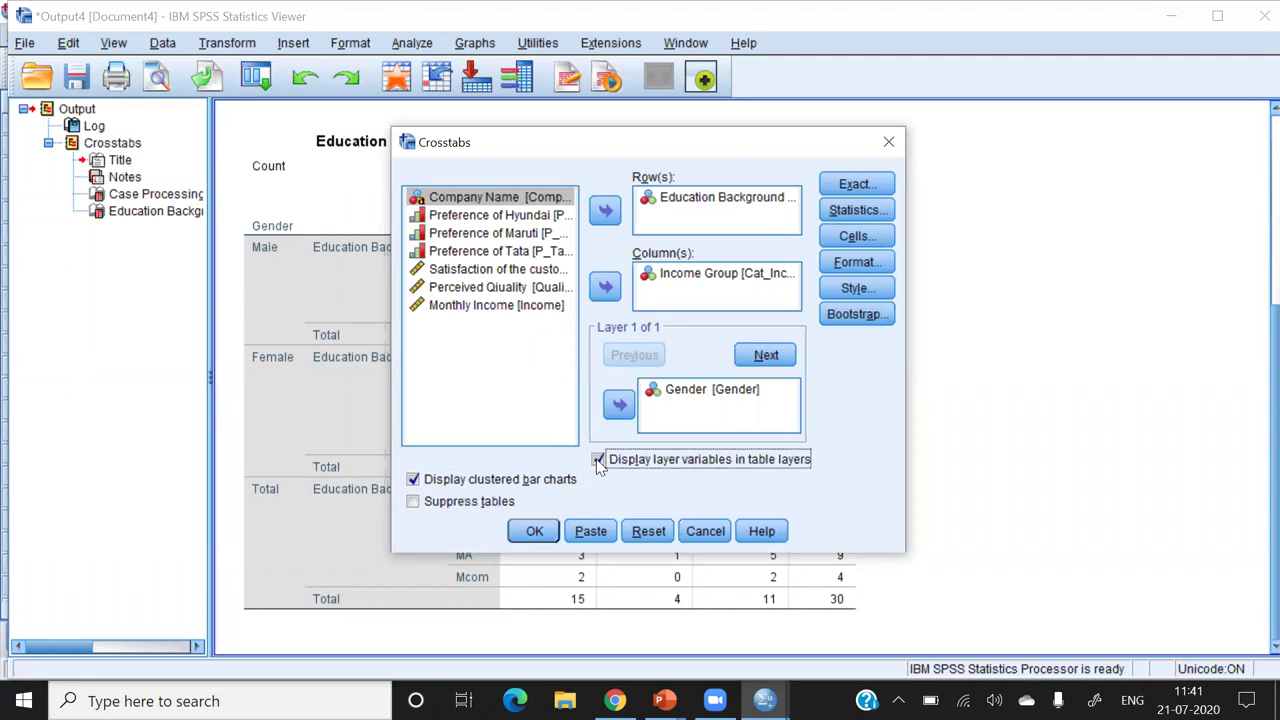
left_click(530, 531)
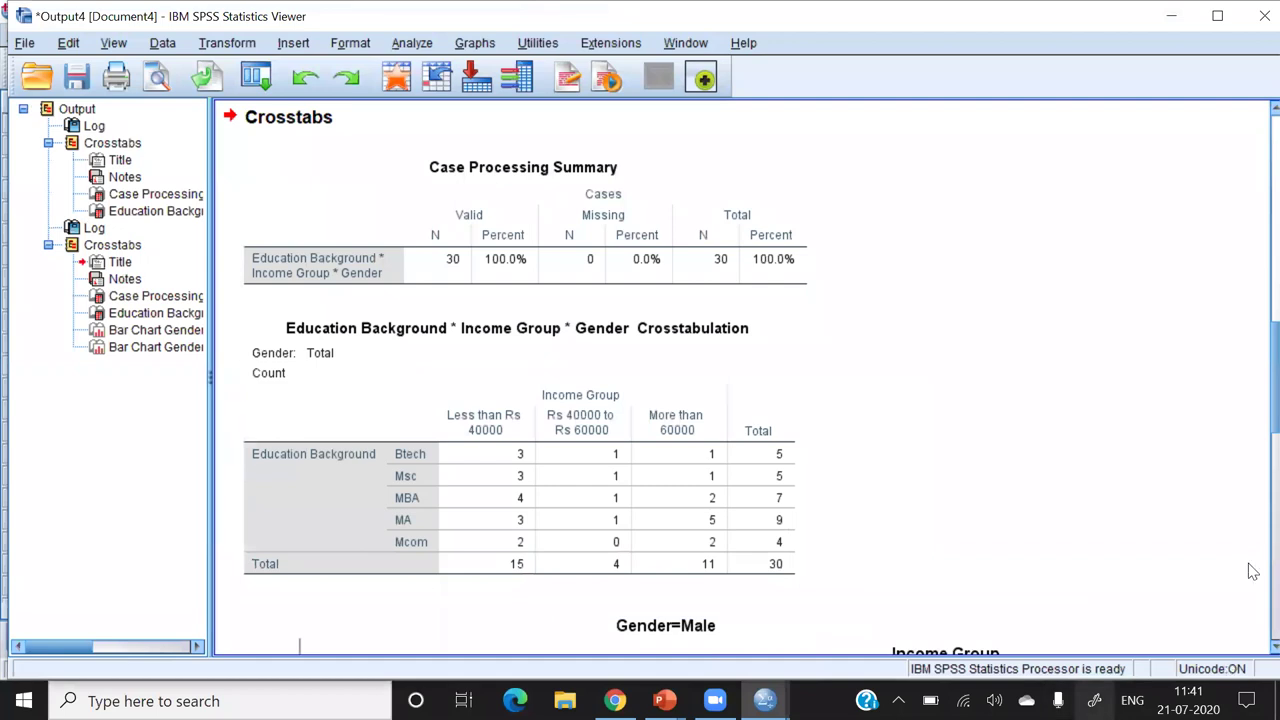
- Examine the new crosstabulation table and compare the clustered bar charts of education background by income group for males and females
scroll(1253, 572, "down", 10)
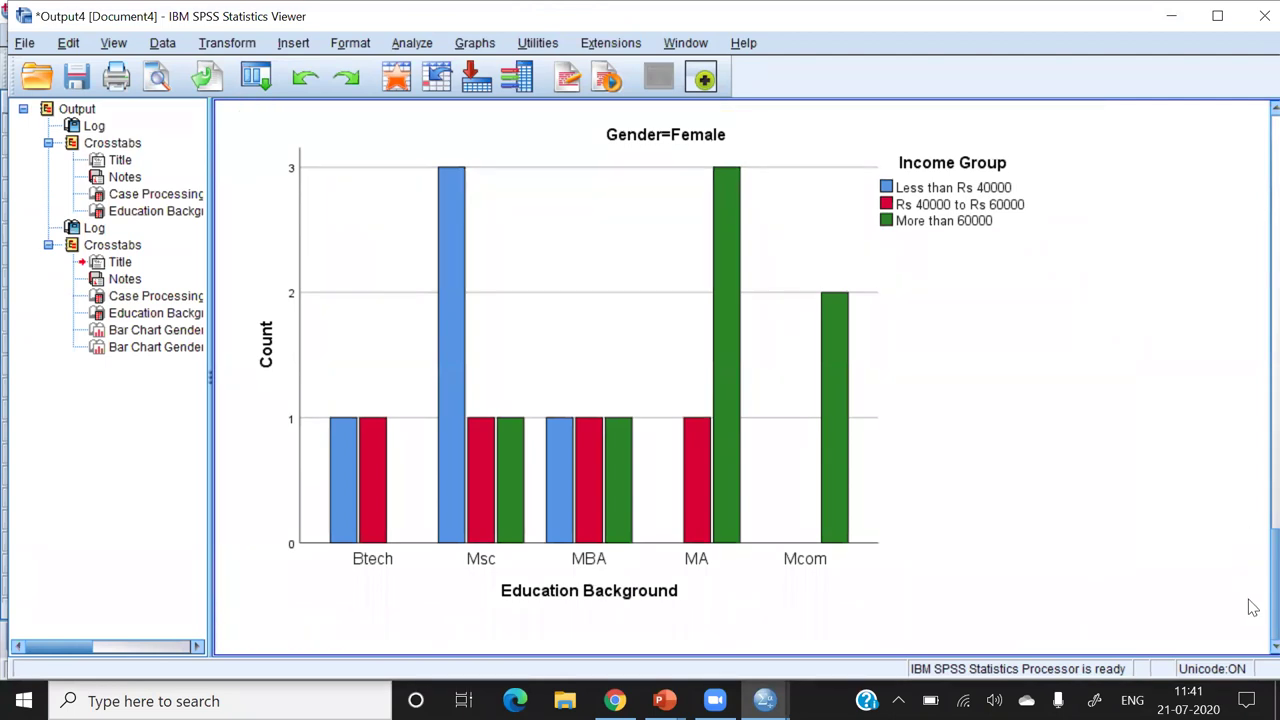
scroll(1253, 568, "up", 5)
scroll(1253, 568, "up", 8)
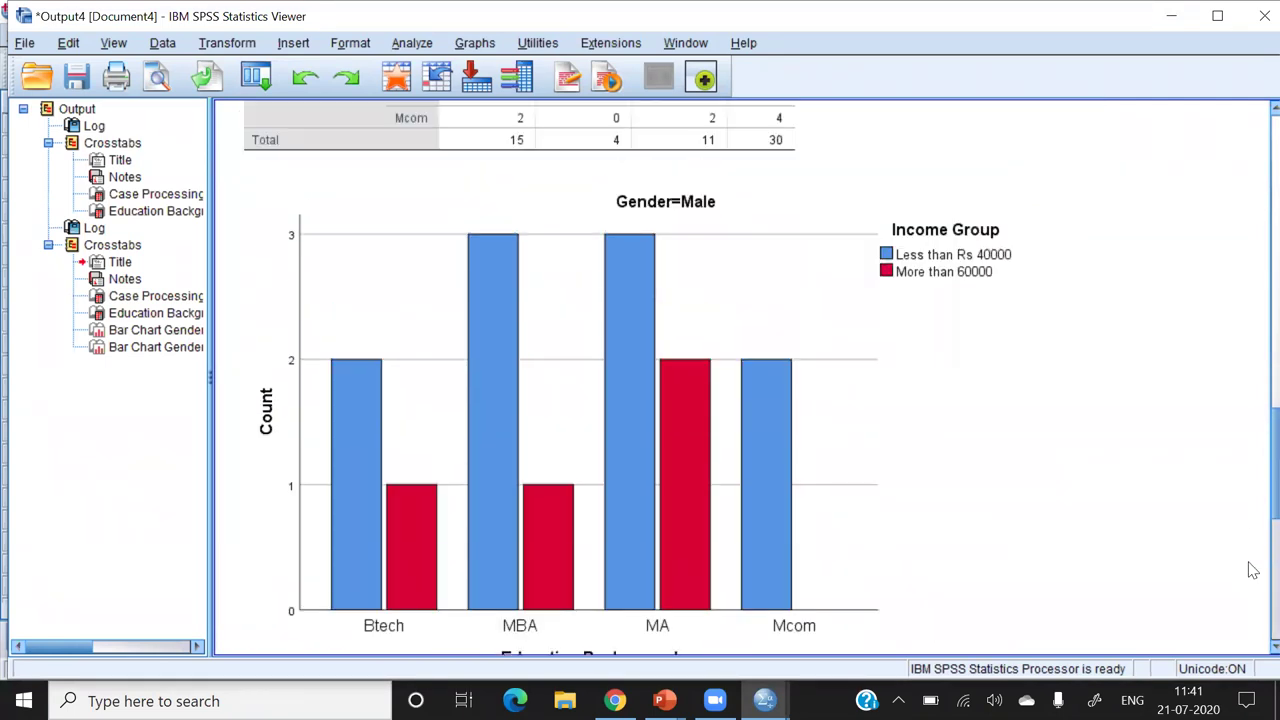
scroll(1253, 568, "down", 10)
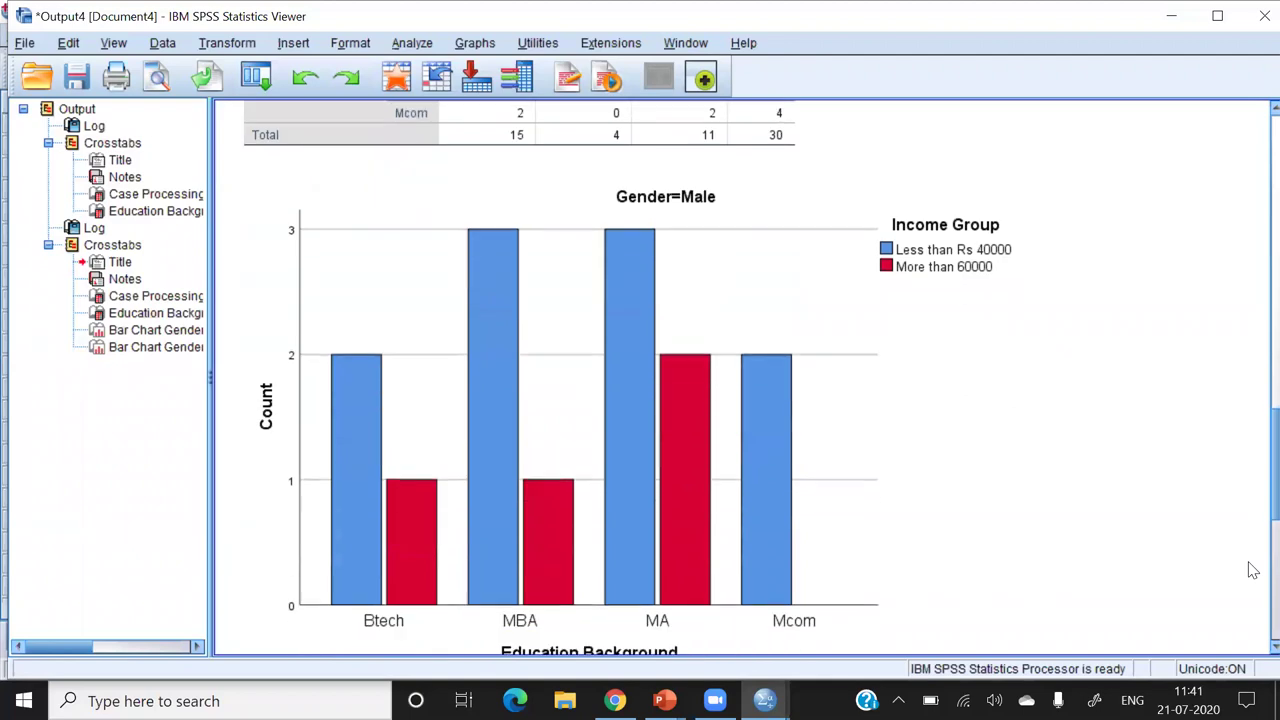
scroll(1253, 517, "up", 8)
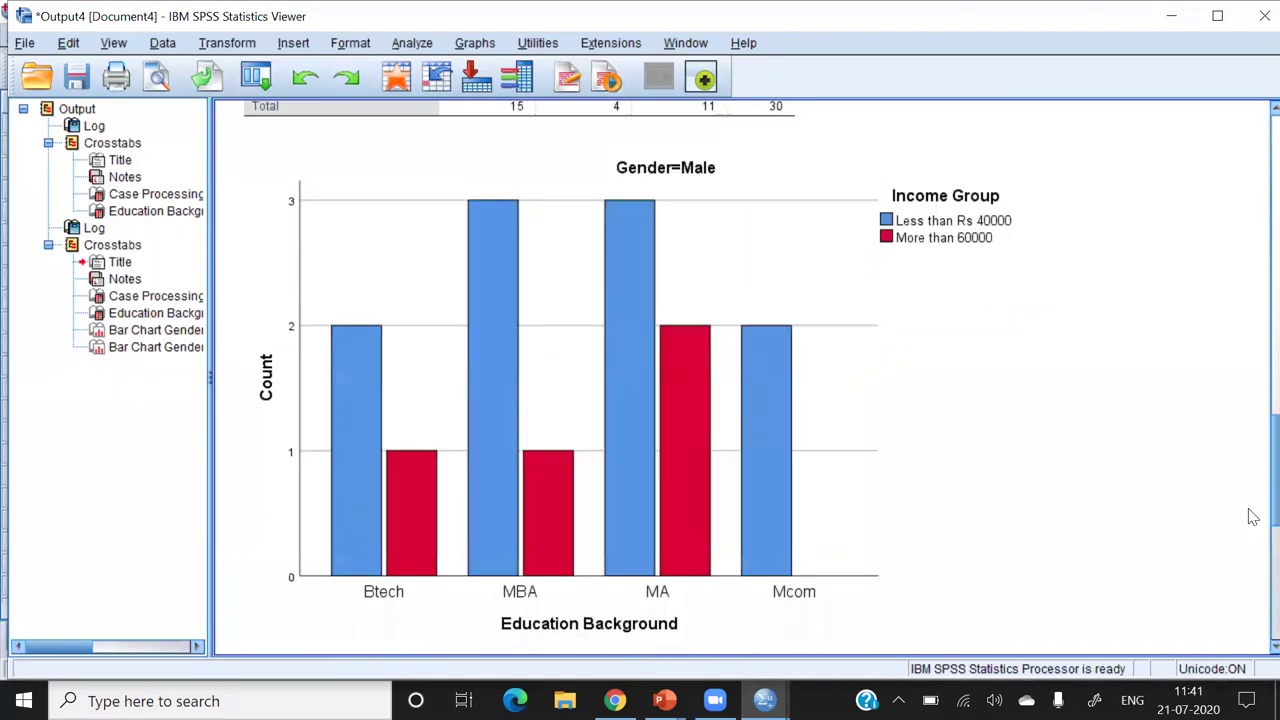
scroll(1253, 517, "down", 8)
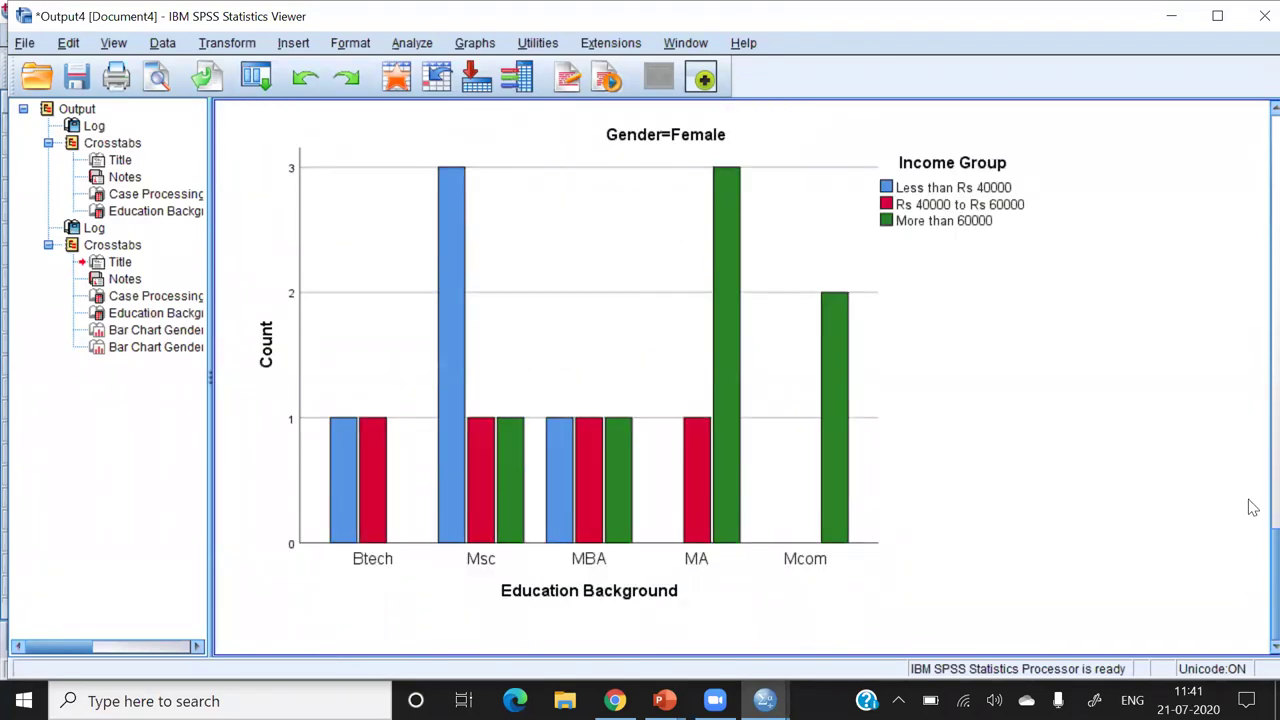
scroll(1253, 540, "up", 6)
scroll(1253, 577, "down", 5)
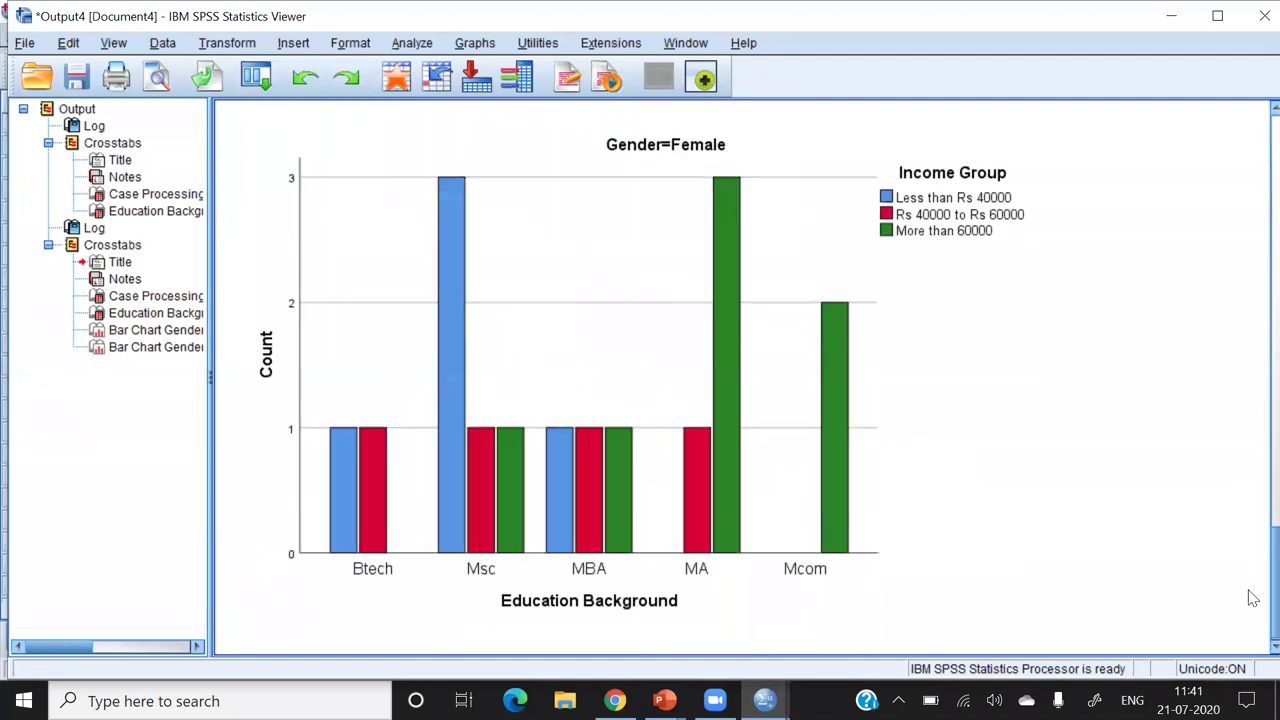
scroll(1250, 510, "up", 7)
scroll(1253, 508, "up", 1)
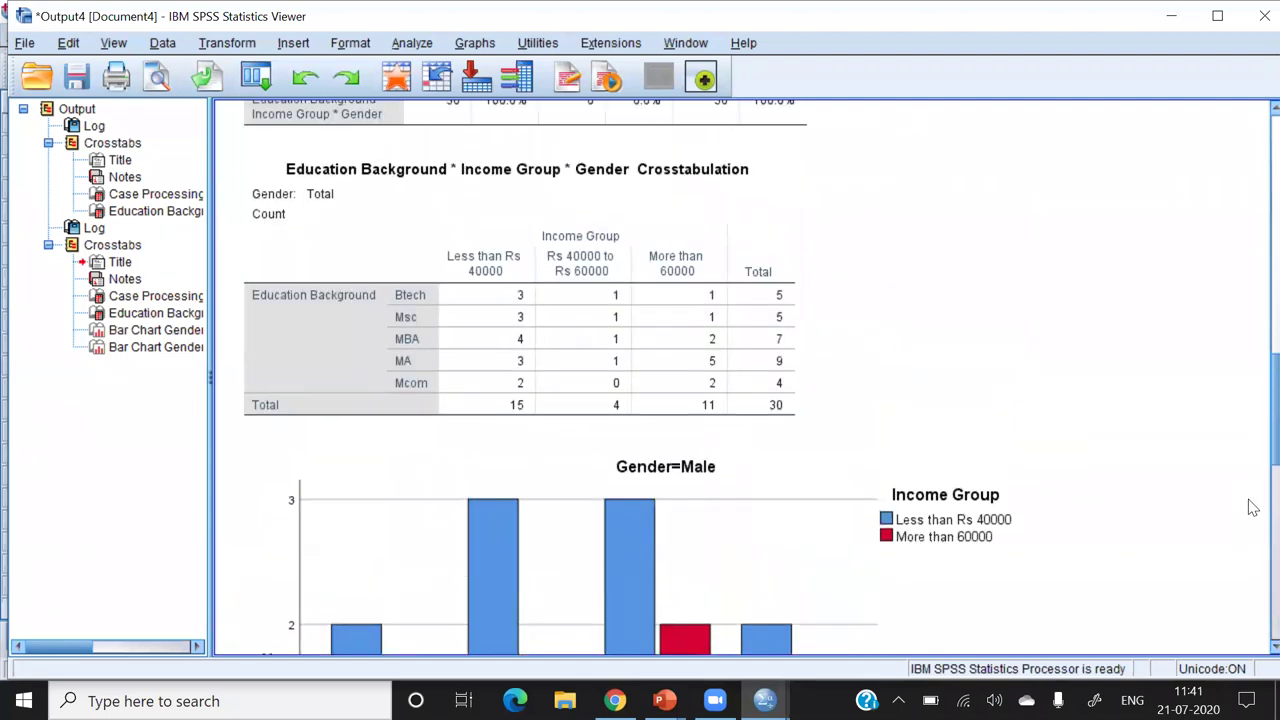
scroll(1253, 508, "up", 5)
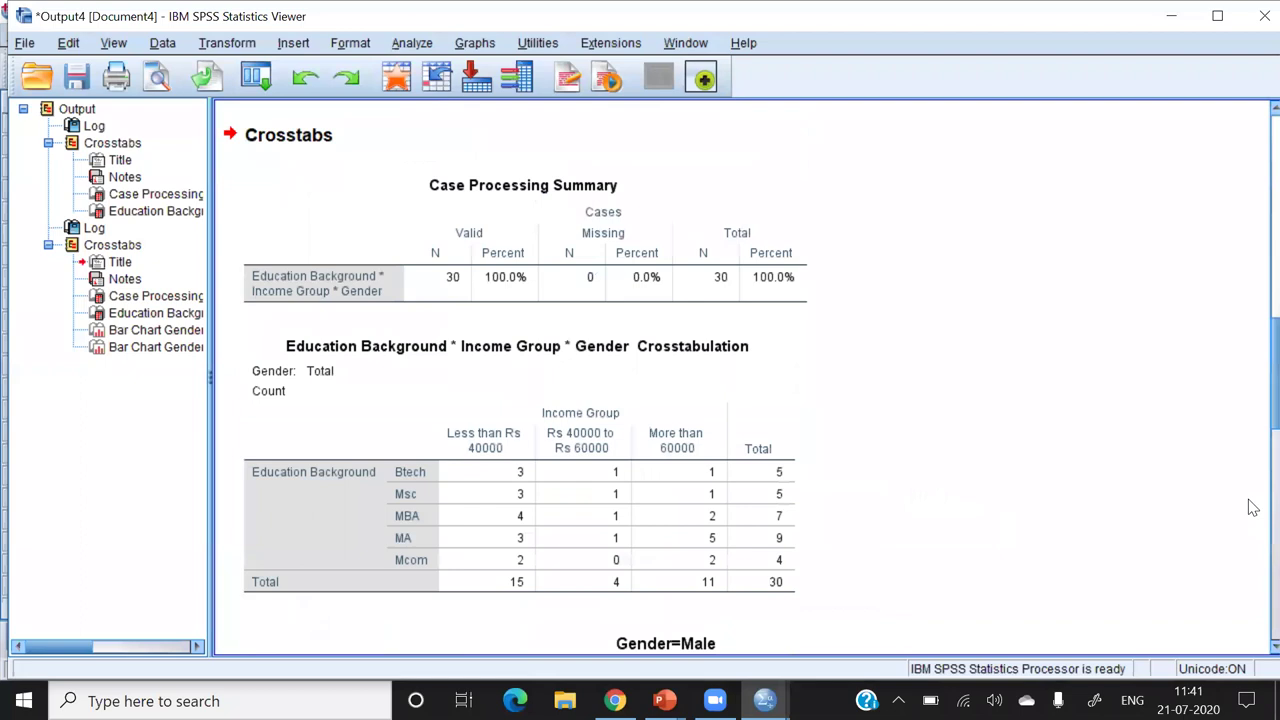
scroll(1253, 508, "down", 3)
scroll(1253, 510, "down", 10)
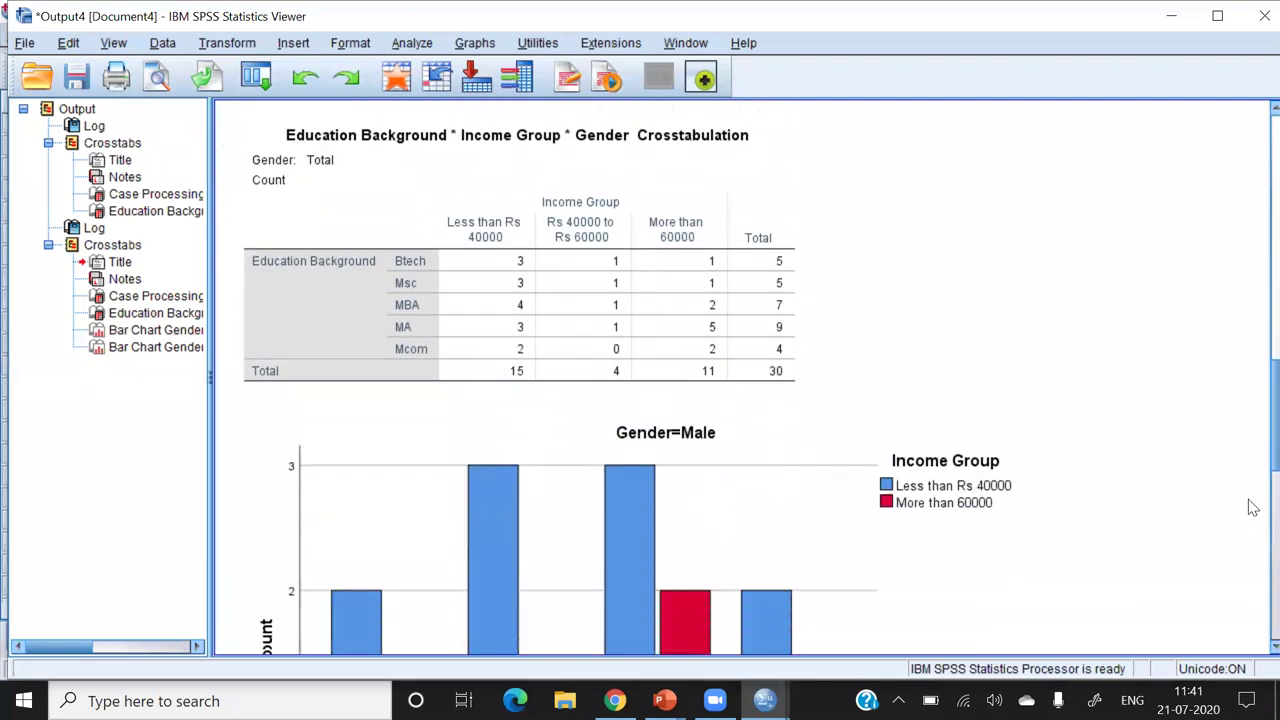
scroll(1253, 528, "down", 4)
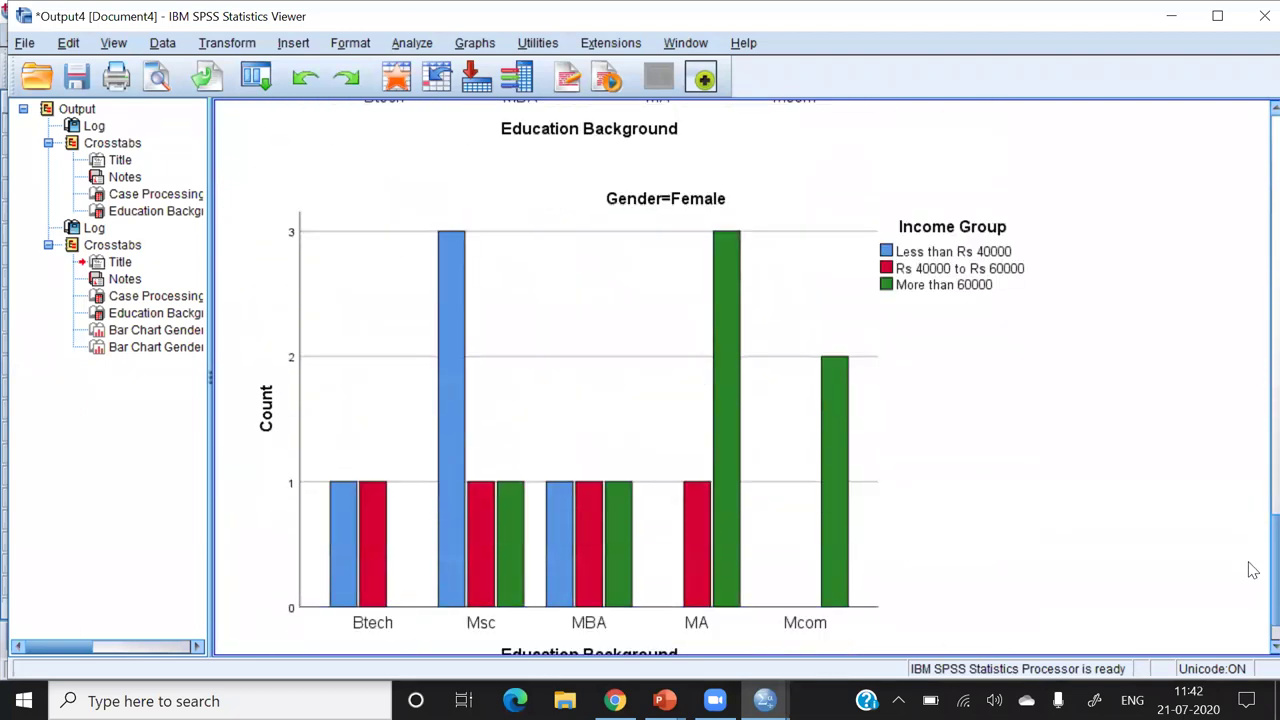
scroll(1250, 517, "up", 6)
scroll(1253, 508, "down", 5)
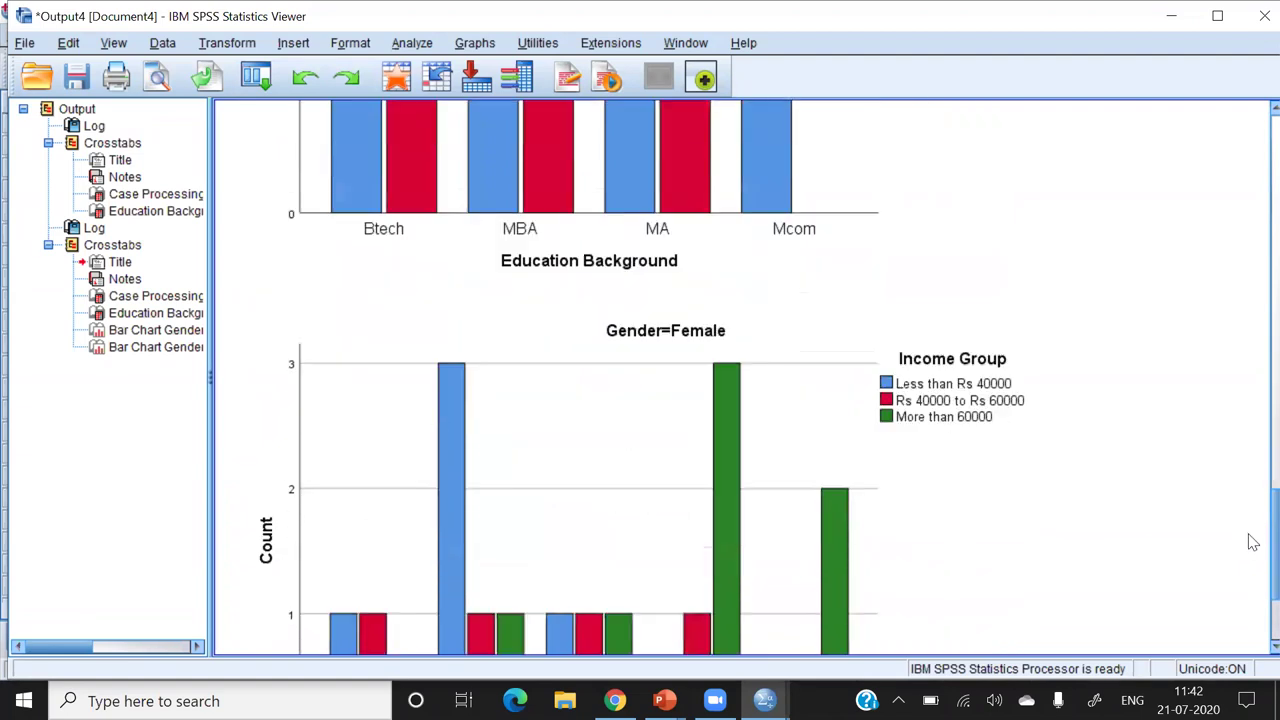
left_click(893, 387)
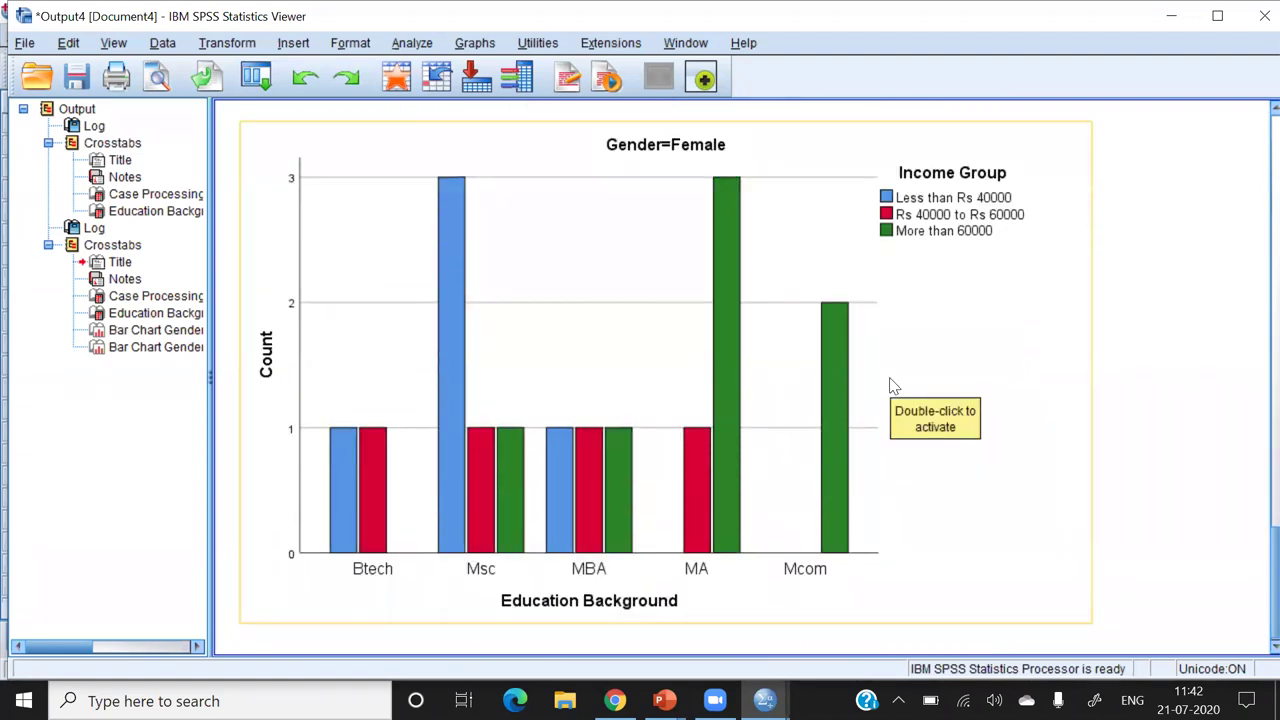
- Close the crosstabs output without saving its contents
left_click(1170, 78)
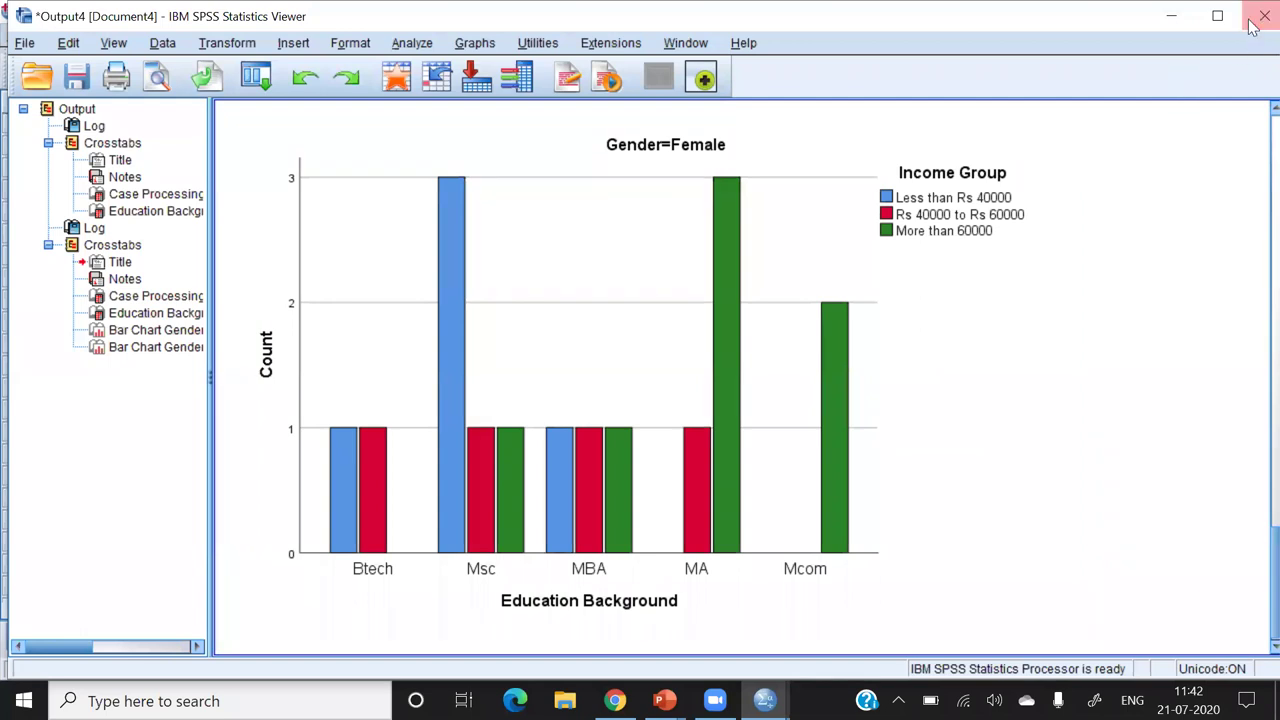
left_click(1263, 16)
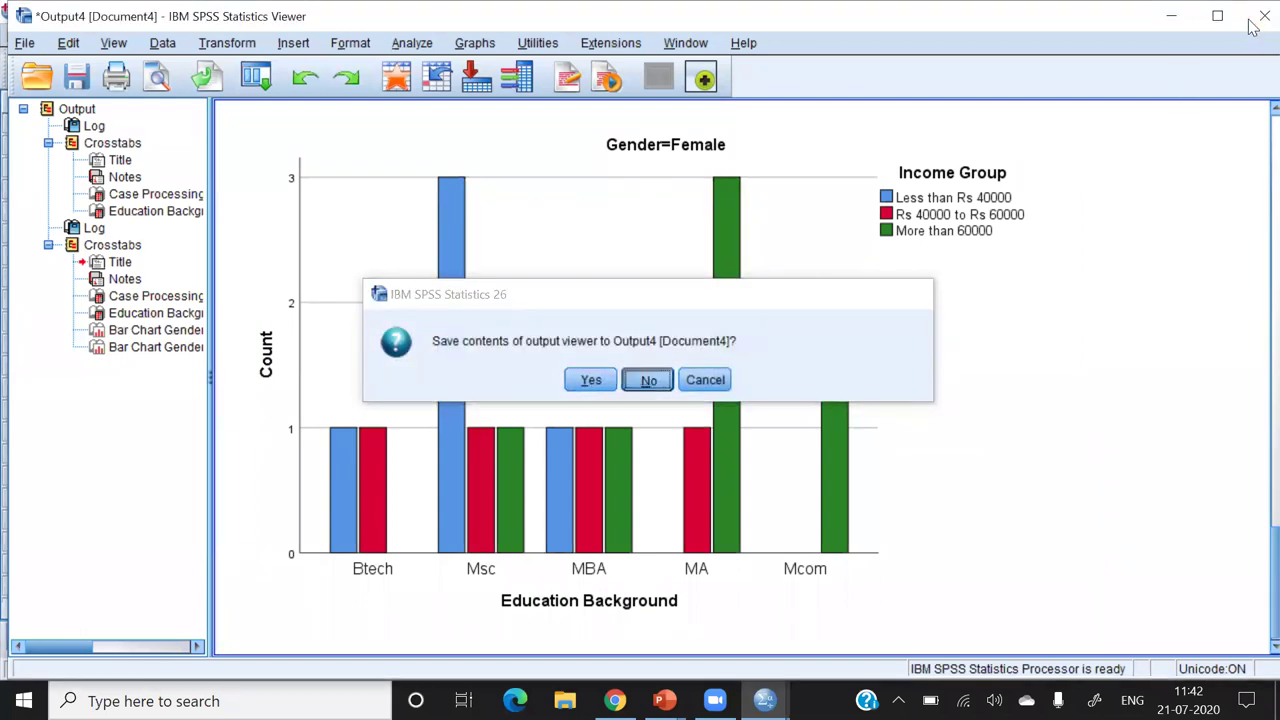
key("Return")
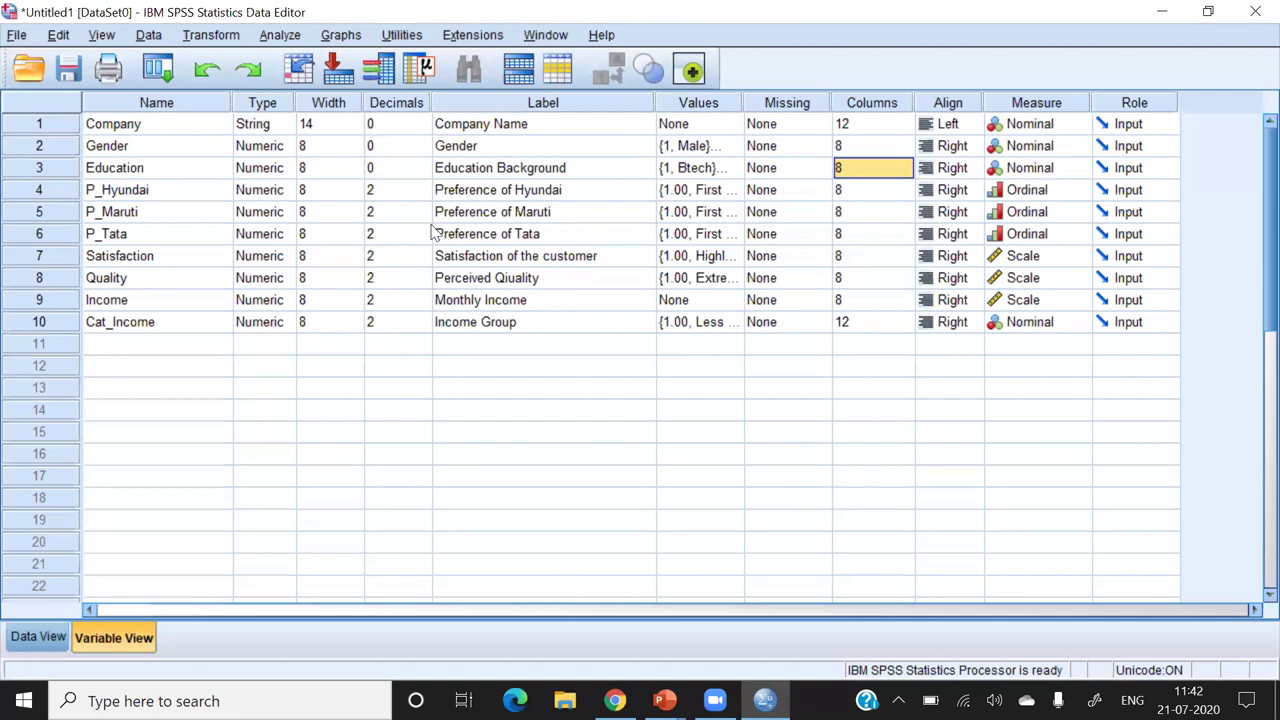
- Start a Frequencies analysis with Preference of Hyundai, Preference of Maruti and Preference of Tata as the variables
left_click(280, 35)
mouse_move(473, 88)
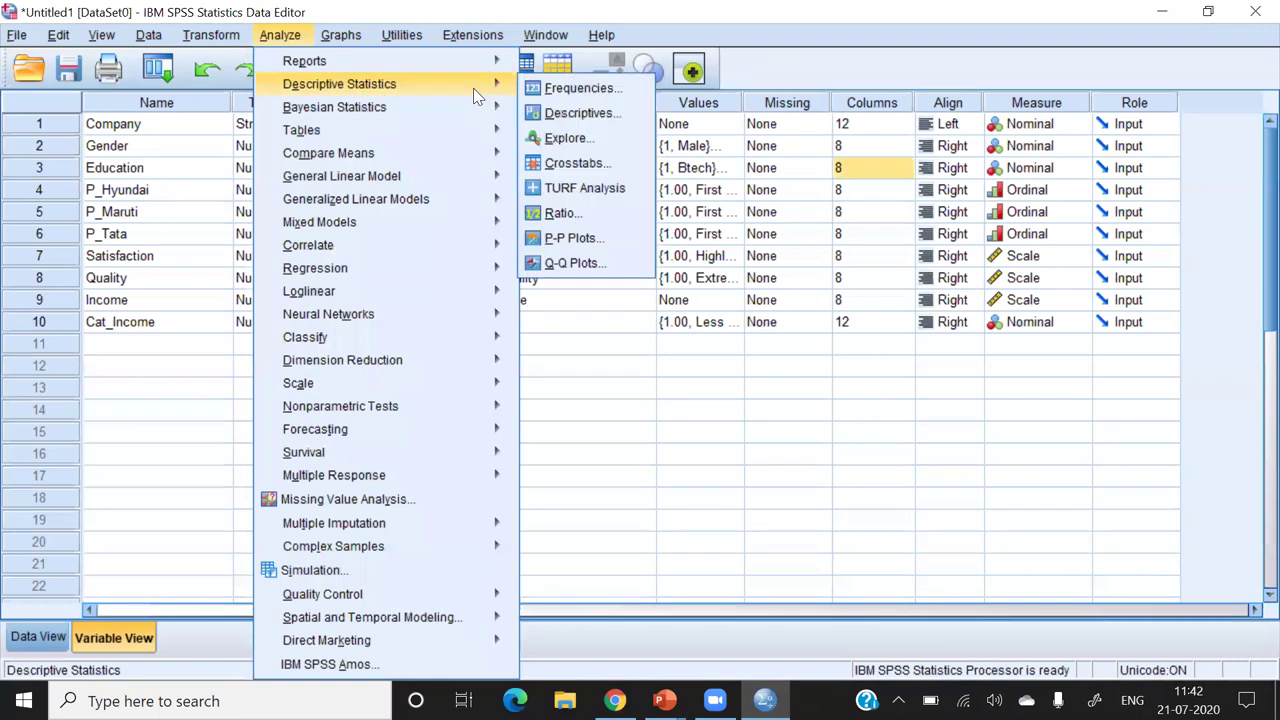
left_click(560, 90)
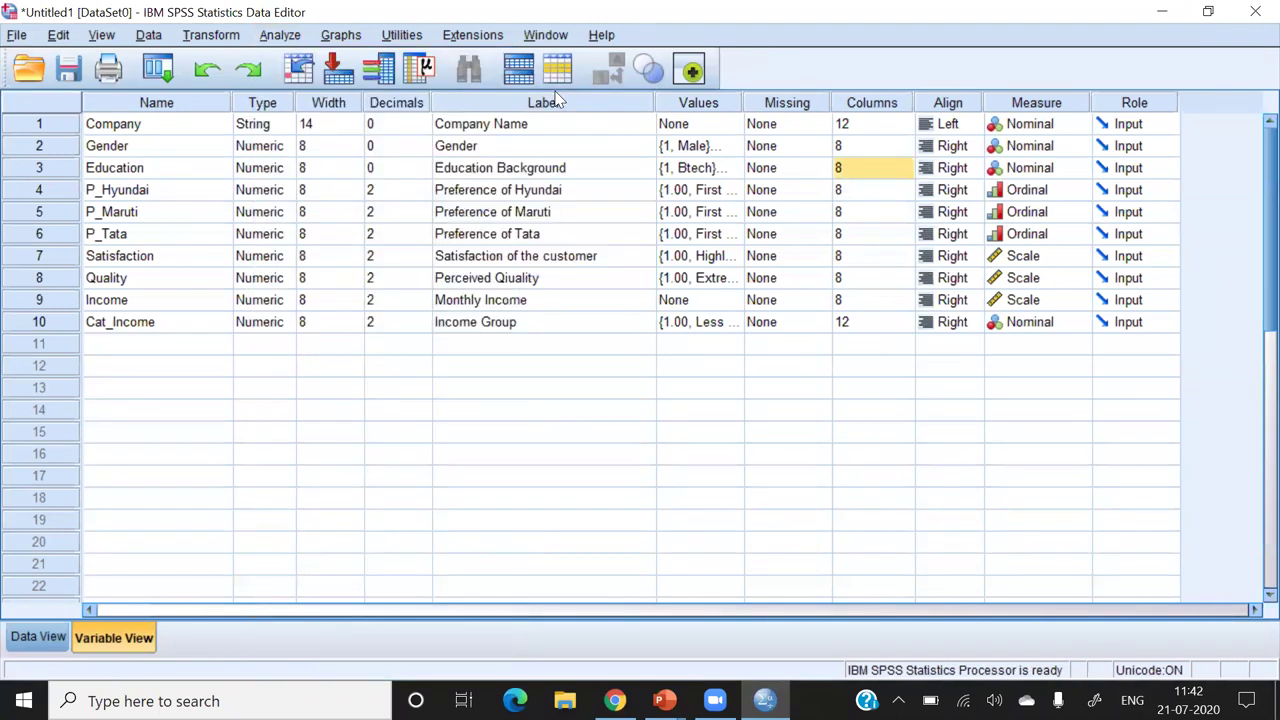
key("Tab")
key("Tab")
key("space")
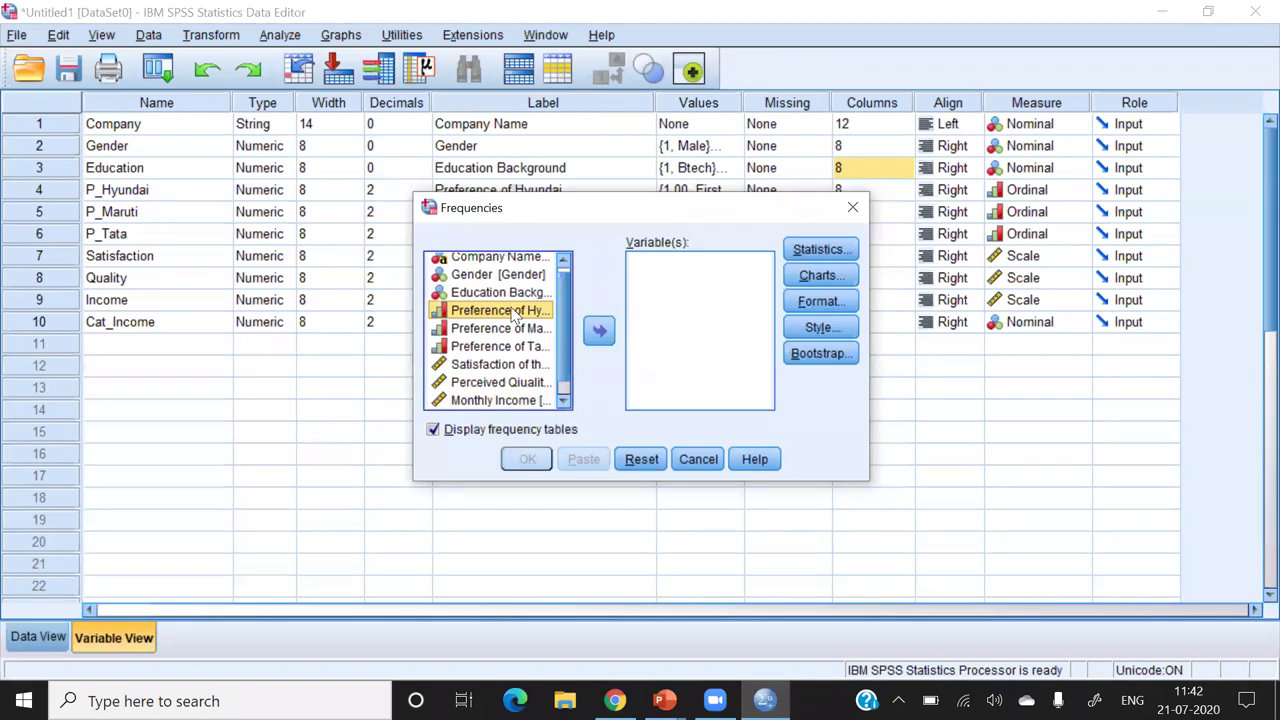
key("shift+Down")
key("shift+Down")
key("Tab")
key("space")
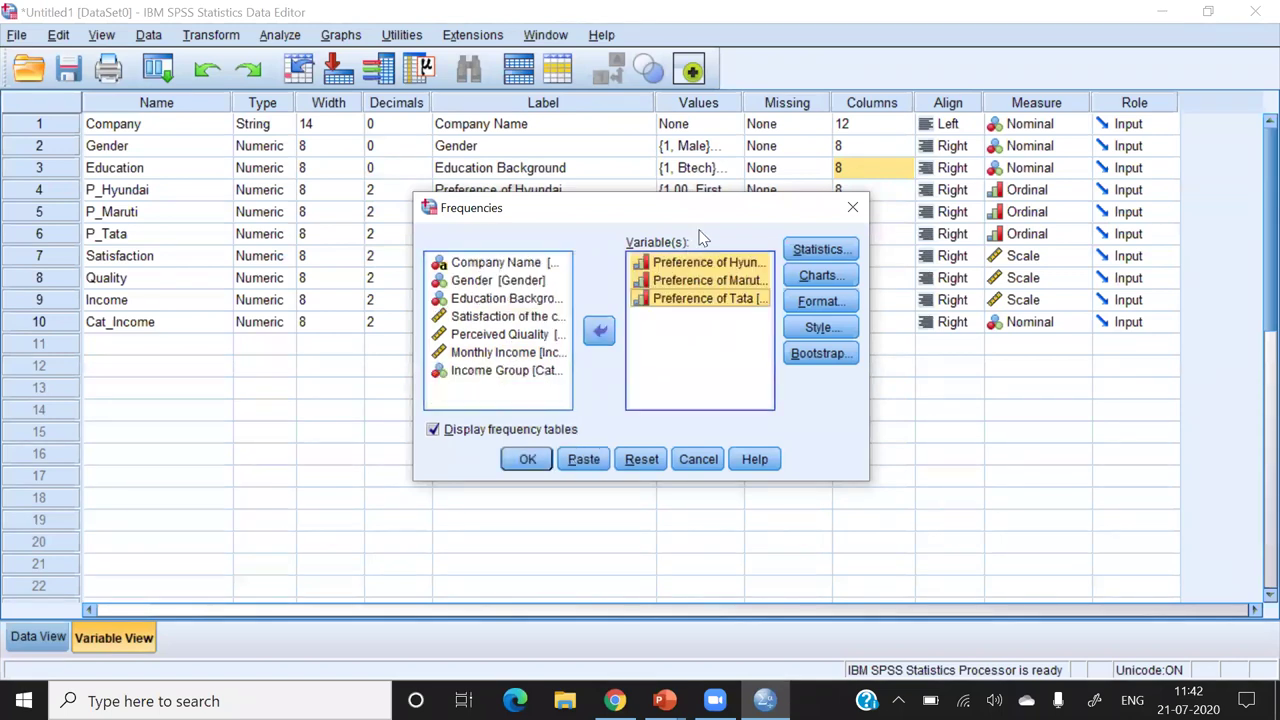
- Set the Frequencies chart type to bar charts and run the analysis
left_click(822, 275)
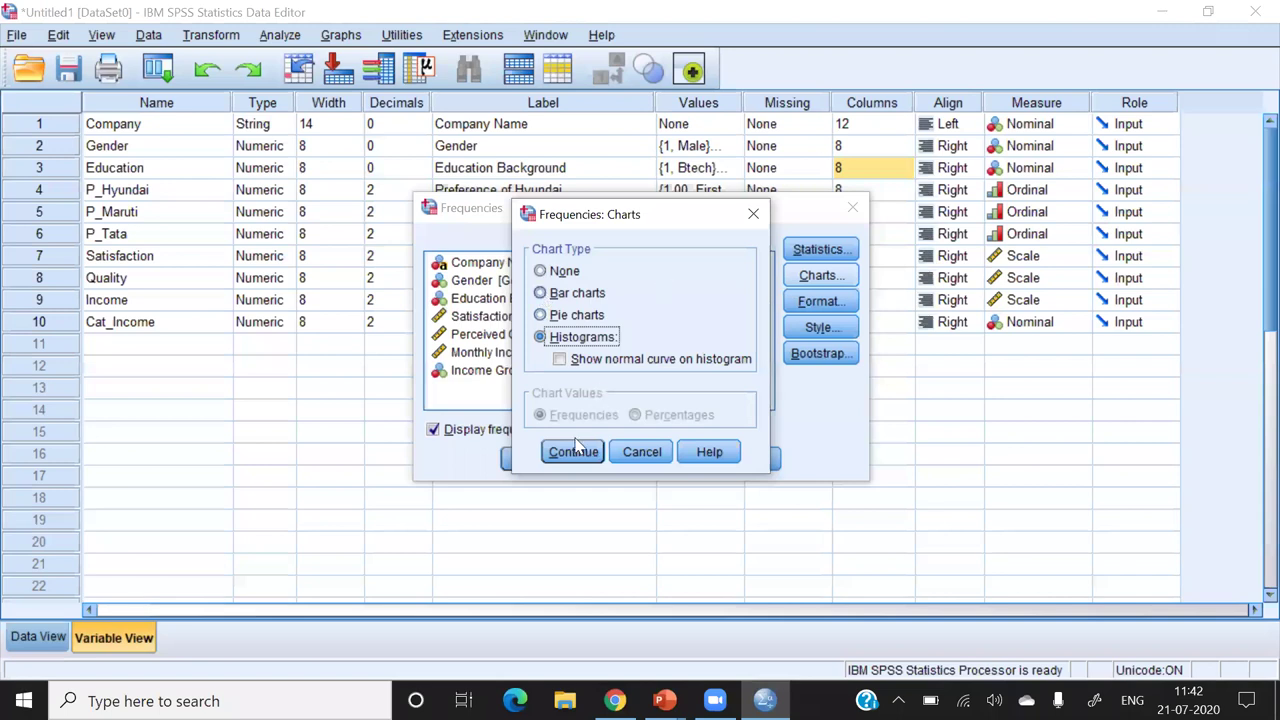
left_click(540, 292)
left_click(573, 451)
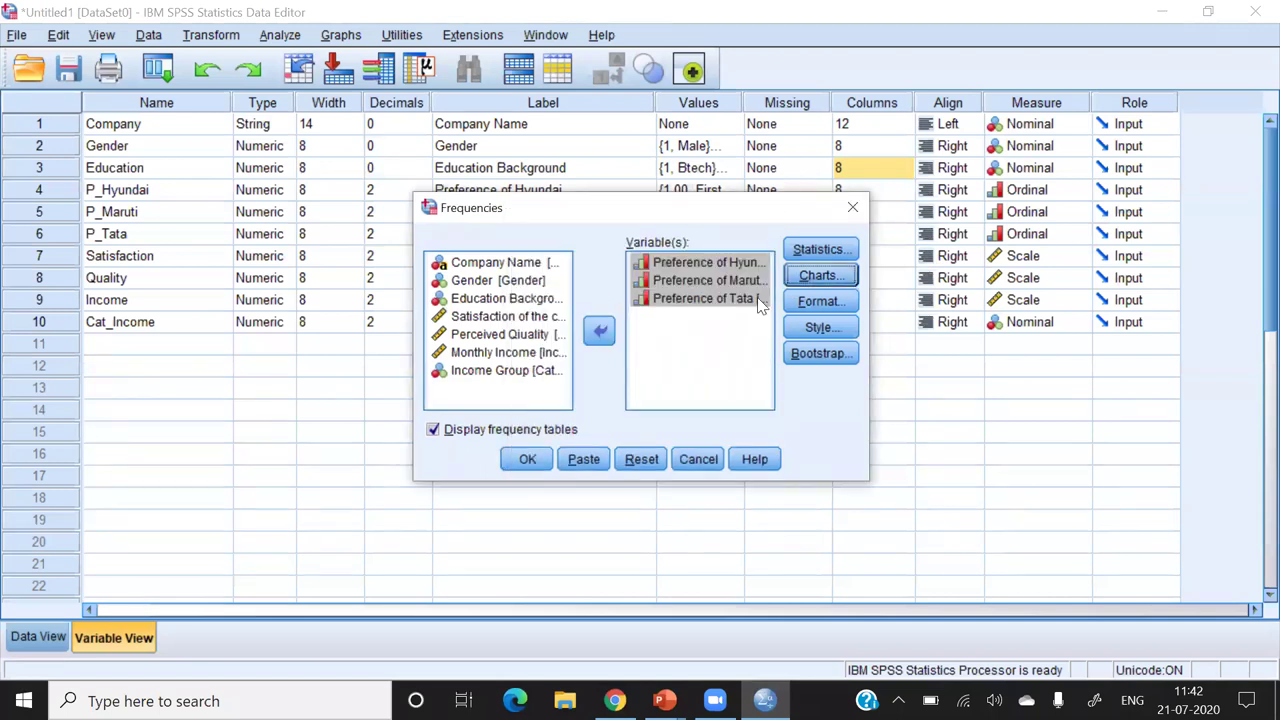
left_click(527, 459)
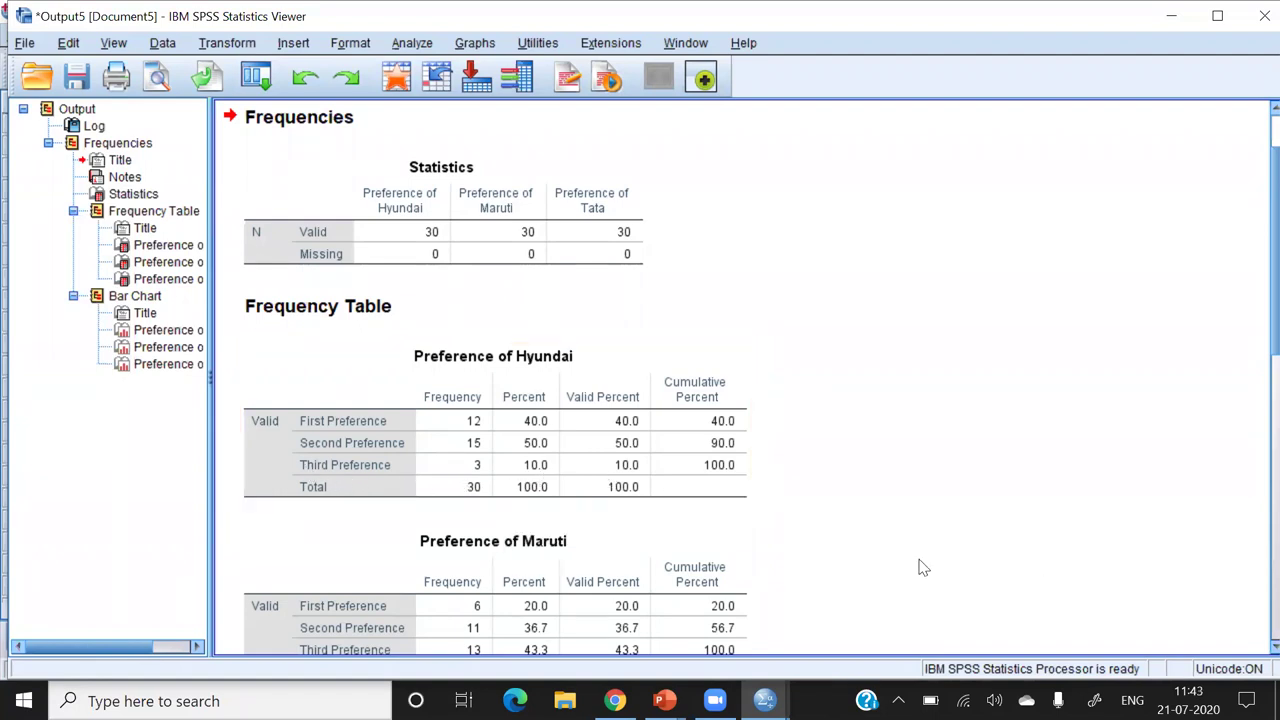
- Examine the frequency tables and bar charts for the Hyundai, Maruti and Tata preferences in the output
key("Down")
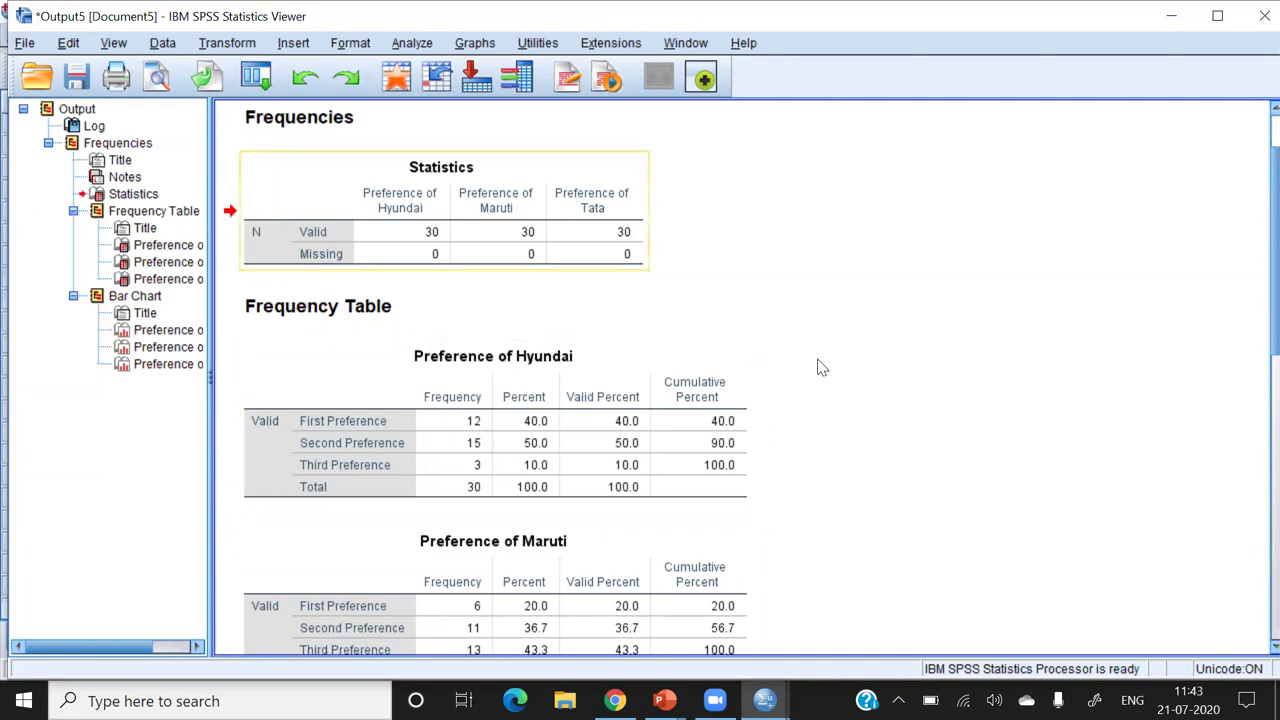
scroll(1253, 560, "down", 5)
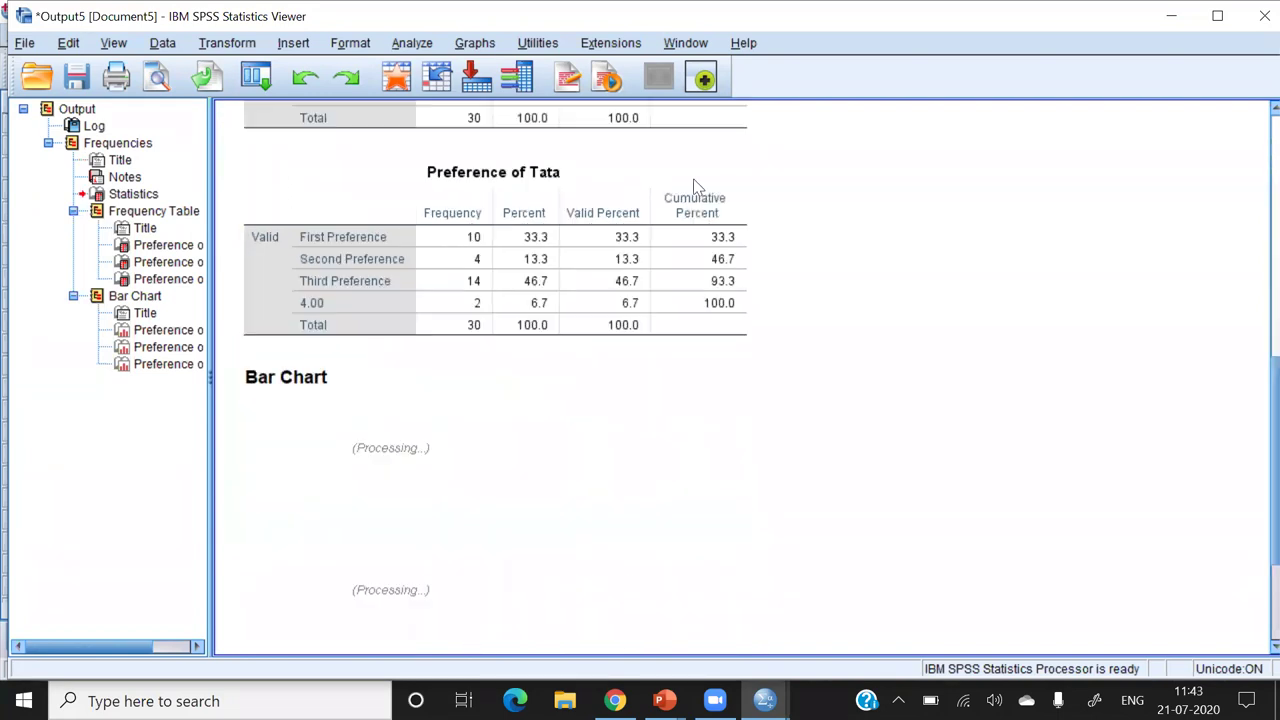
left_click(587, 197)
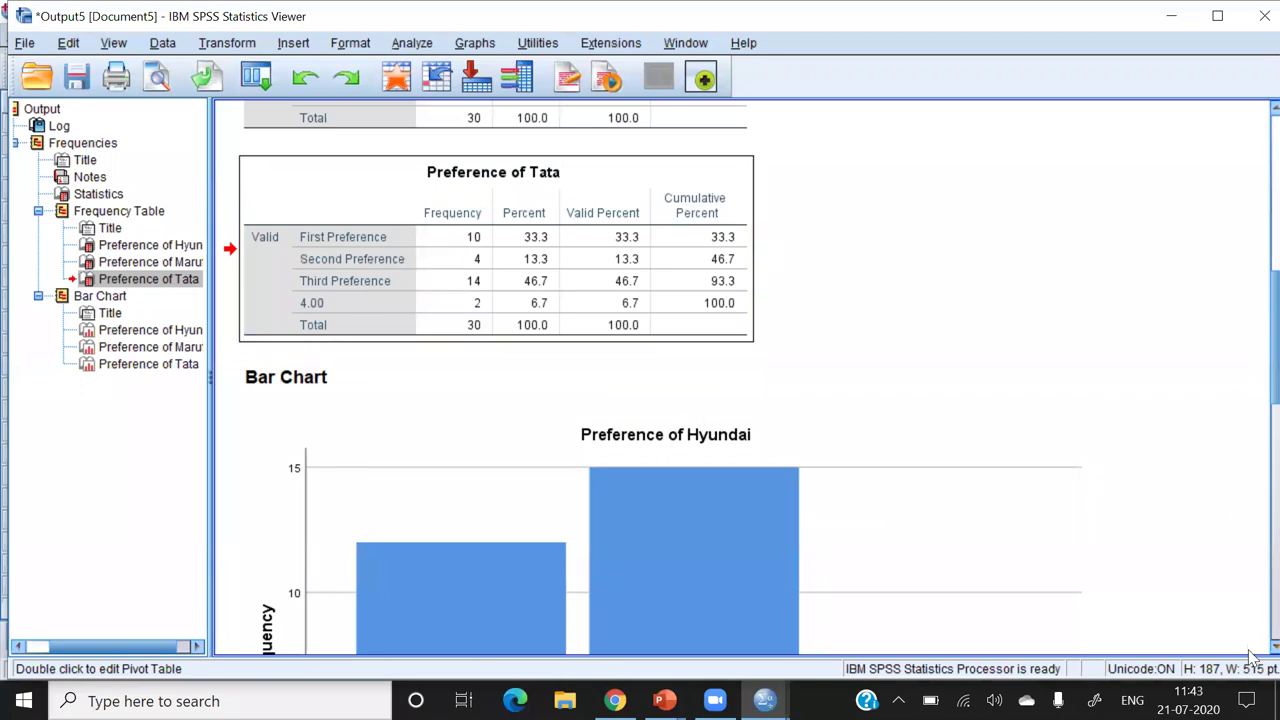
scroll(1252, 620, "down", 9)
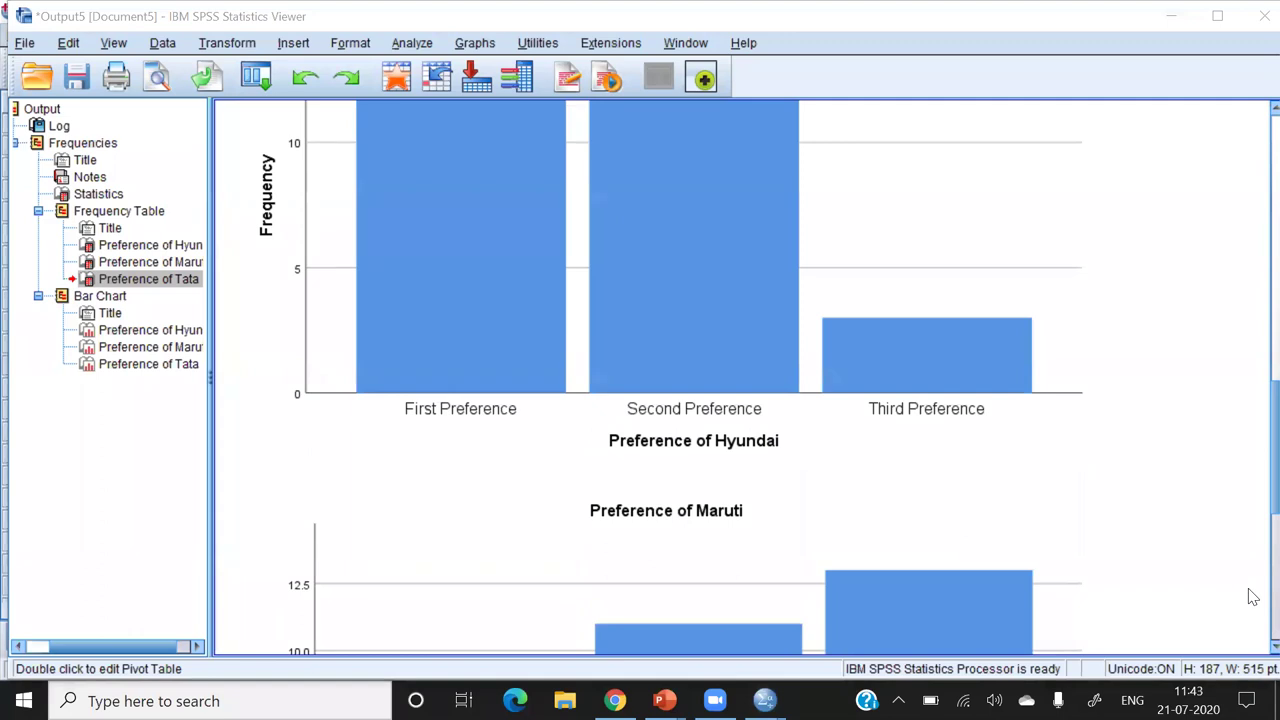
scroll(1252, 120, "up", 4)
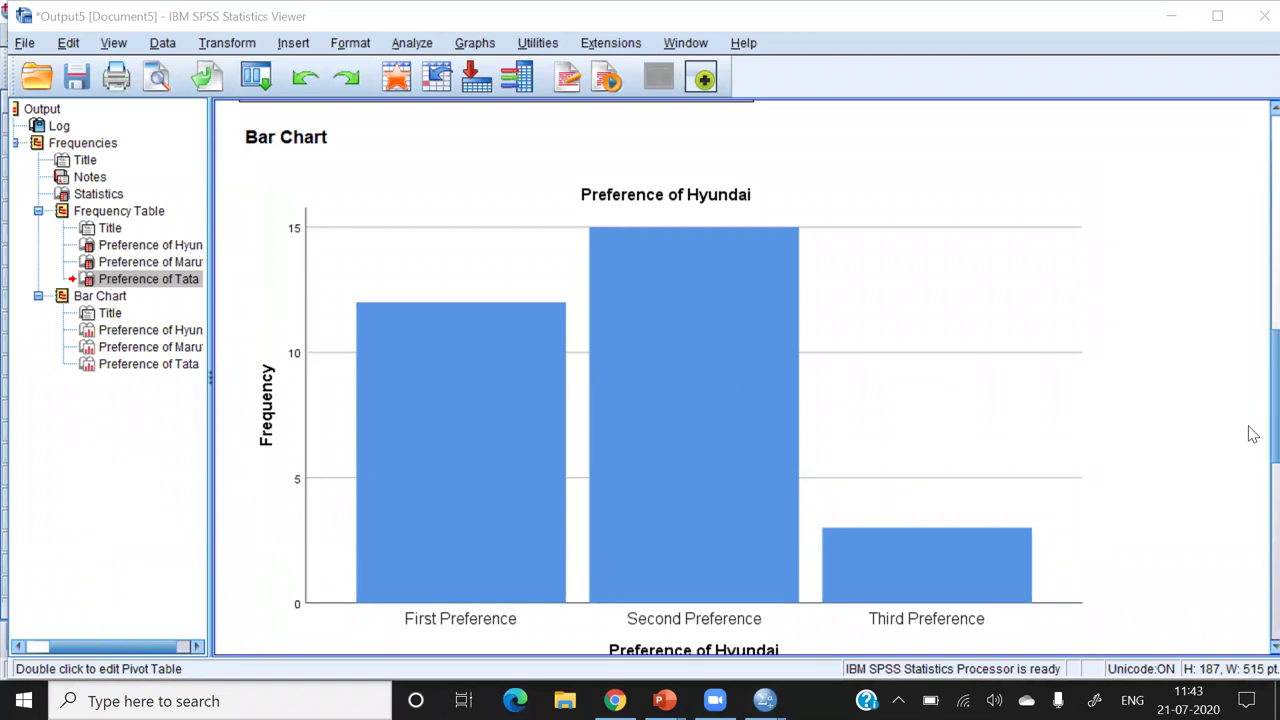
scroll(1250, 420, "down", 5)
scroll(1250, 390, "down", 2)
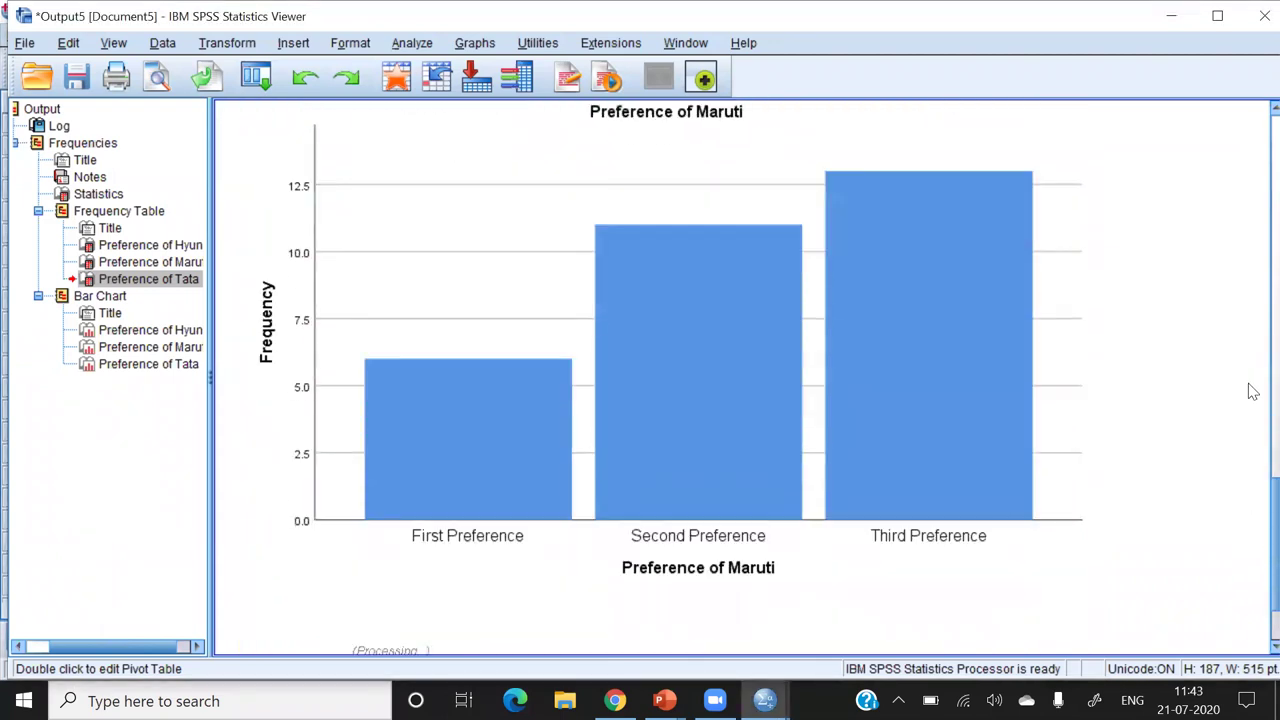
- Compare the bar charts of the Hyundai, Maruti and Tata preferences, including the unlabelled 4.00 category in the Tata chart
scroll(1249, 300, "up", 6)
scroll(1250, 330, "down", 6)
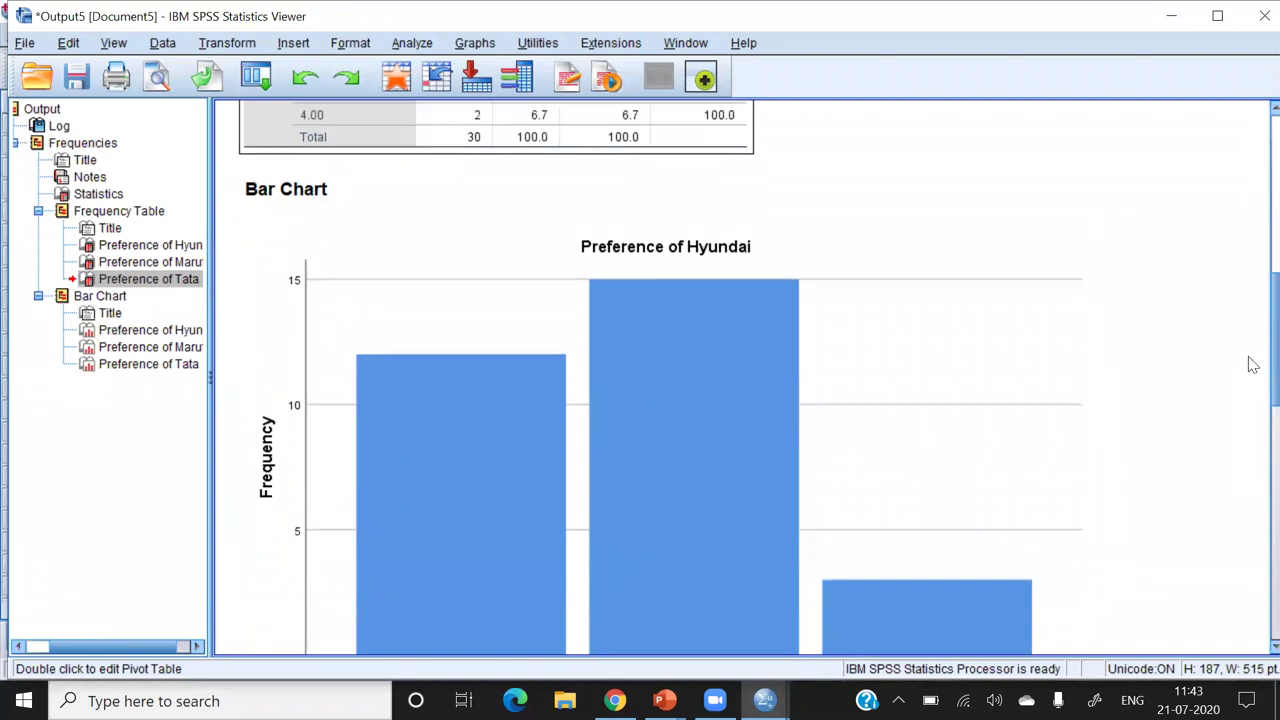
scroll(1250, 436, "up", 1)
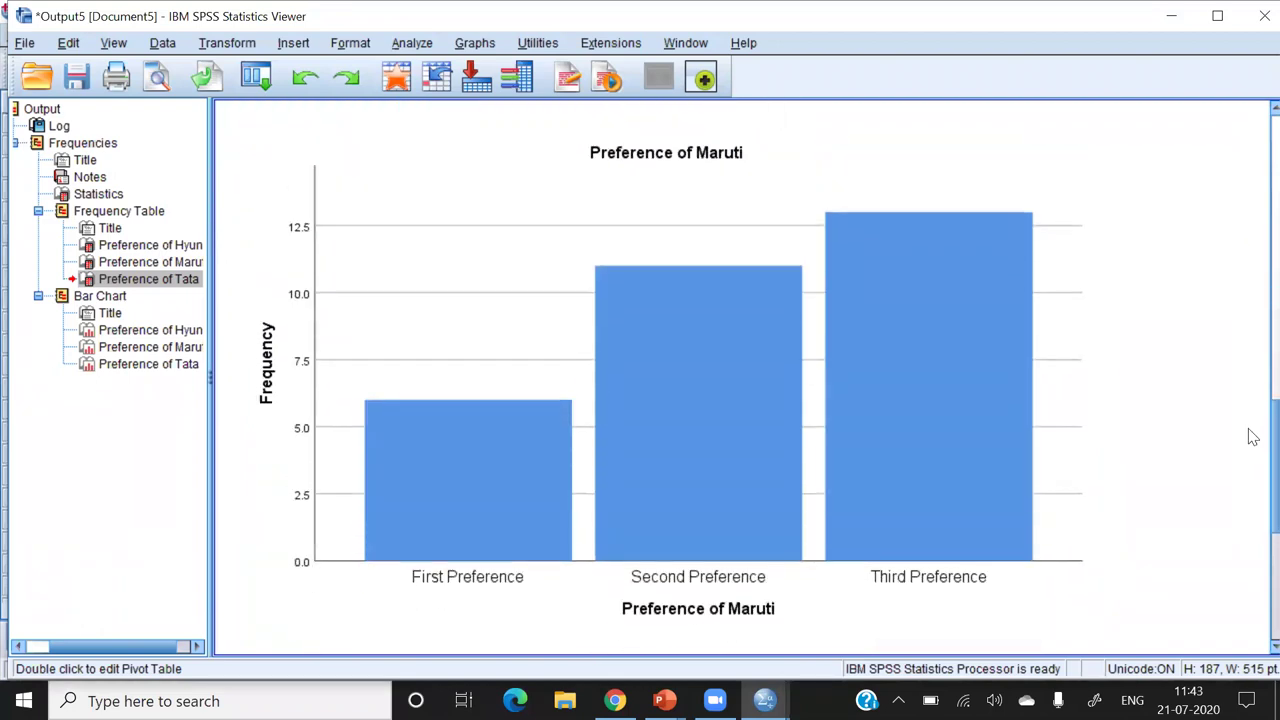
double_click(1013, 246)
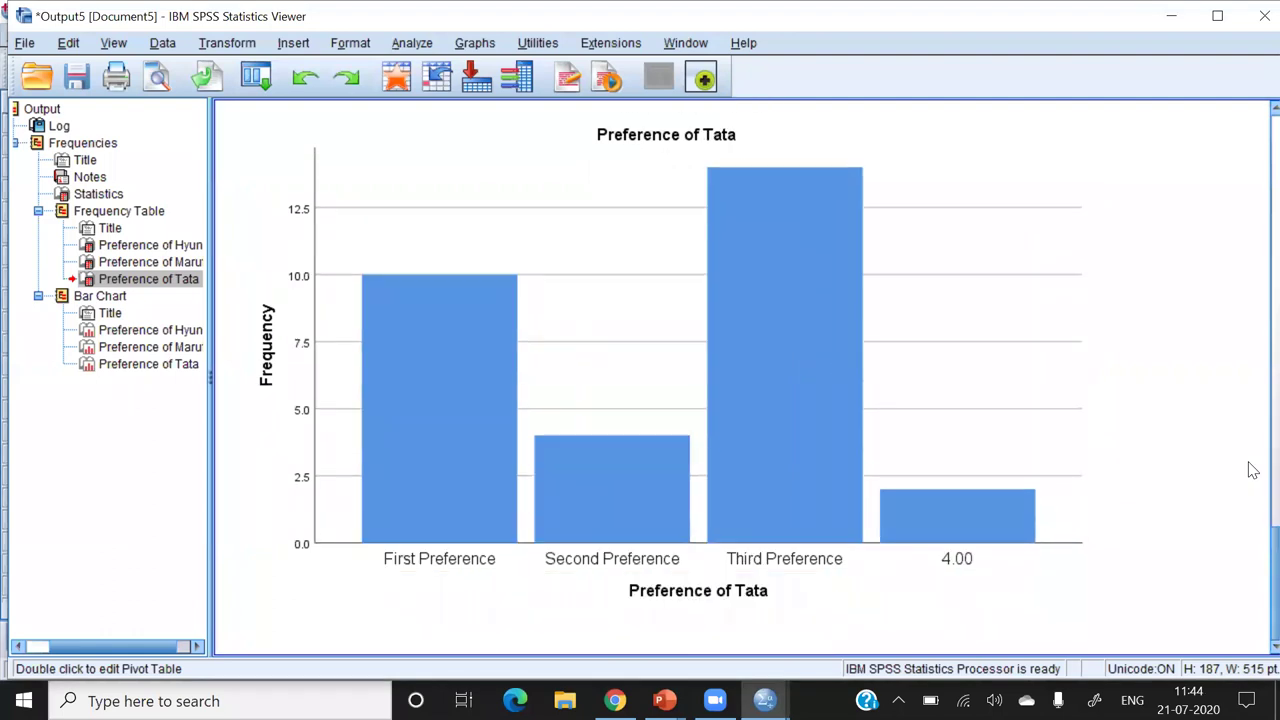
left_click(968, 590)
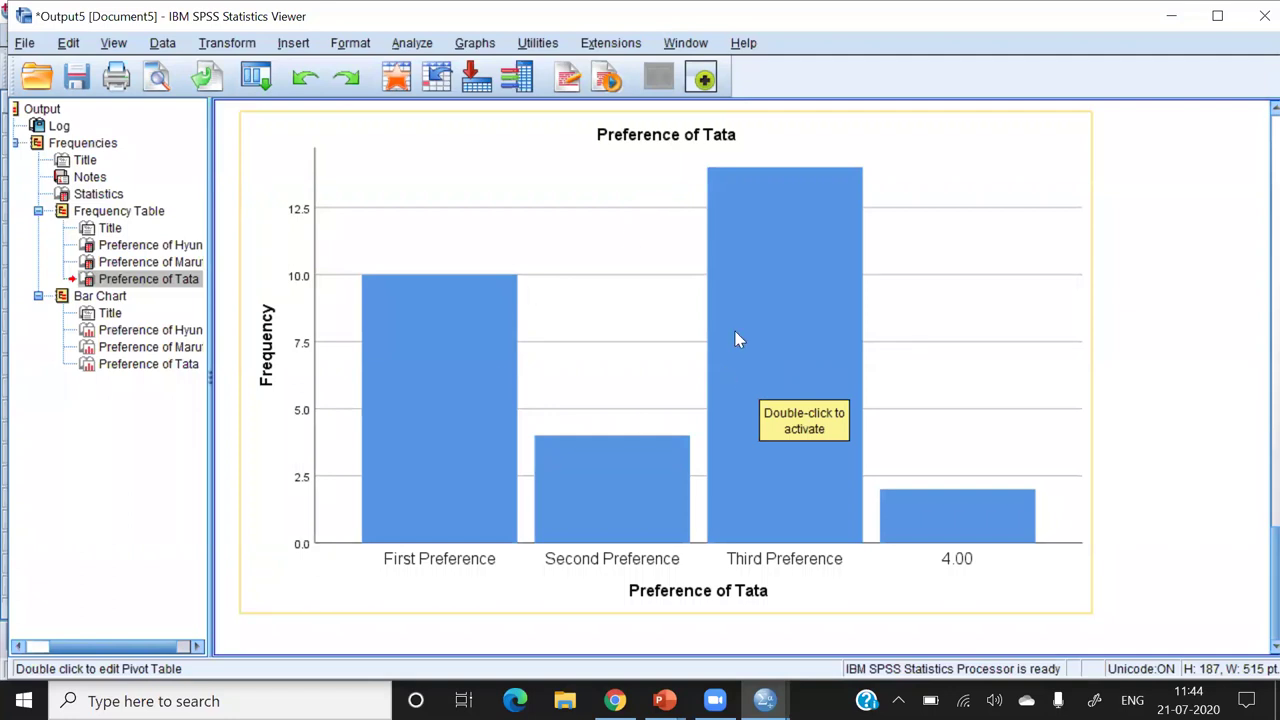
left_click(1252, 136)
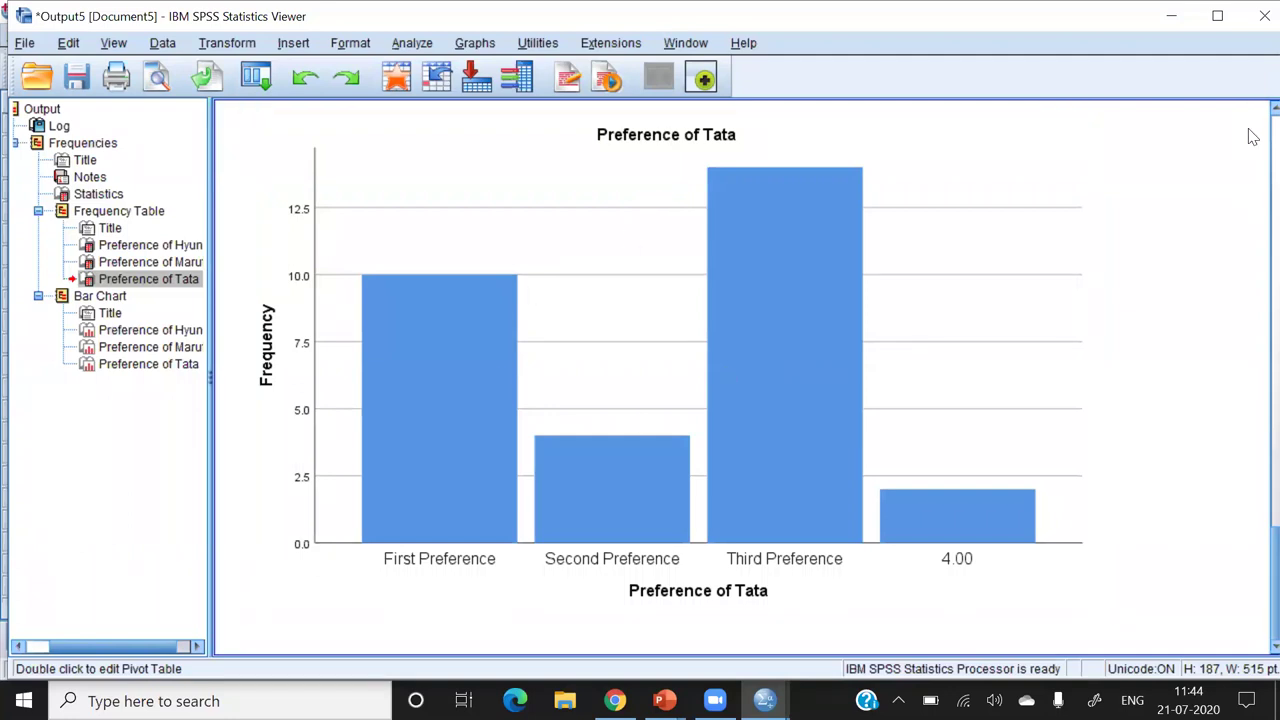
- Close the bar chart output without saving its contents and return to the data values
scroll(1252, 136, "up", 20)
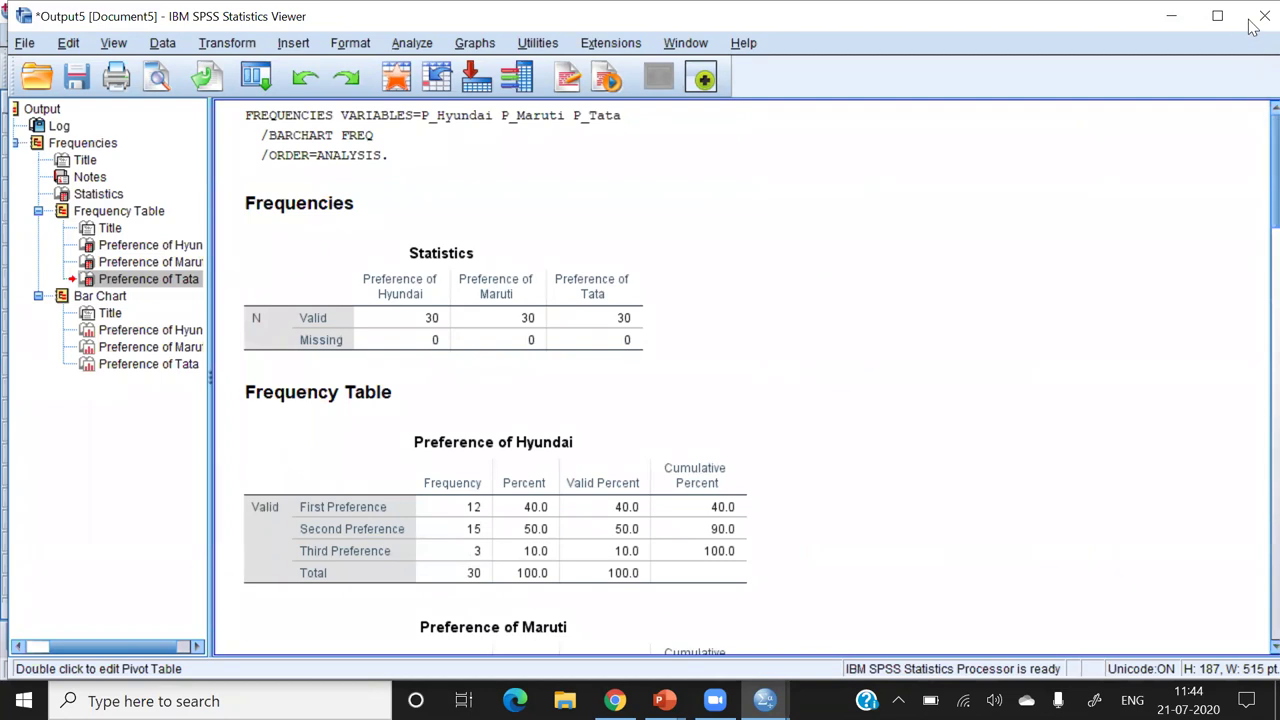
key("alt+F4")
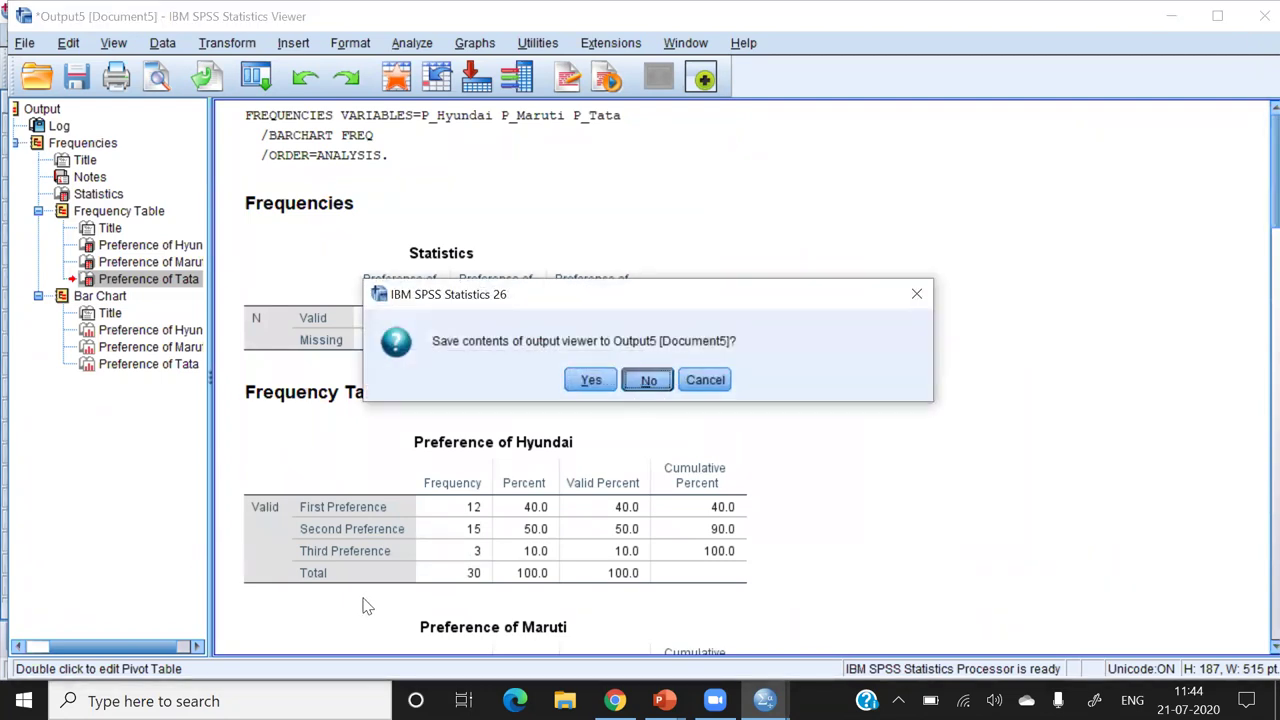
left_click(651, 378)
left_click(30, 640)
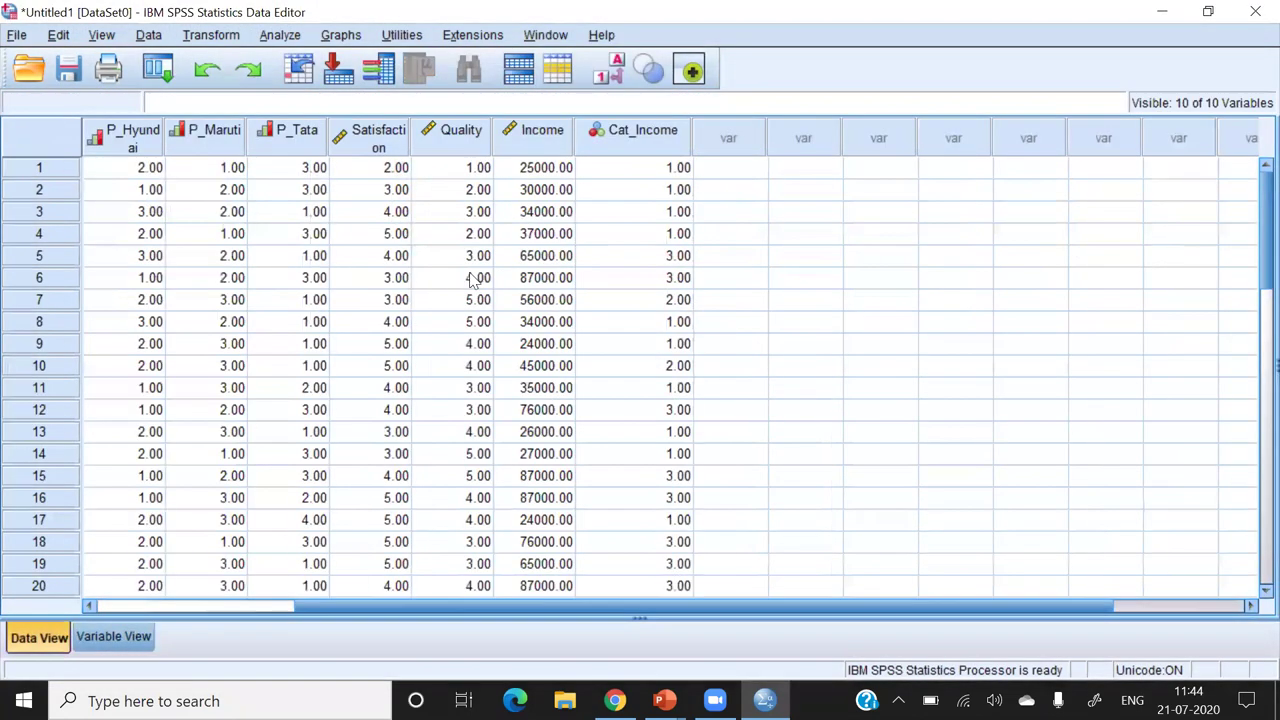
- Change the P_Tata value of case 17 to 1
left_click(478, 287)
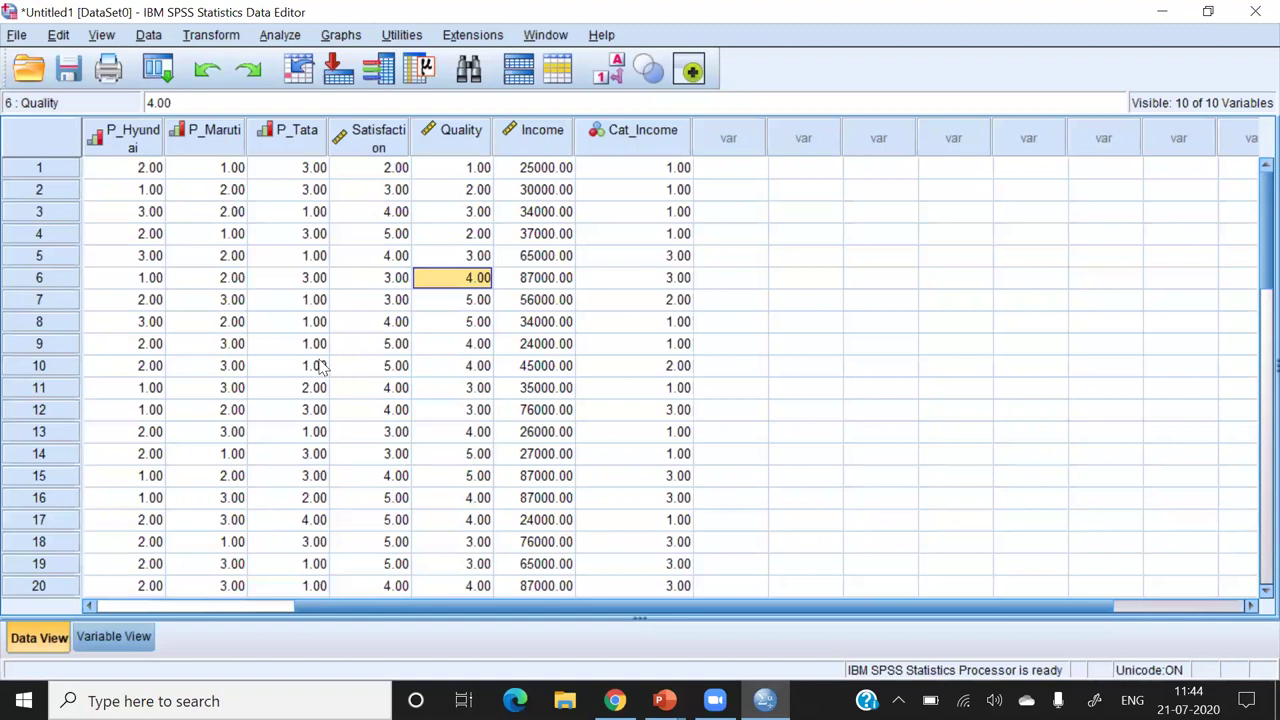
left_click(316, 521)
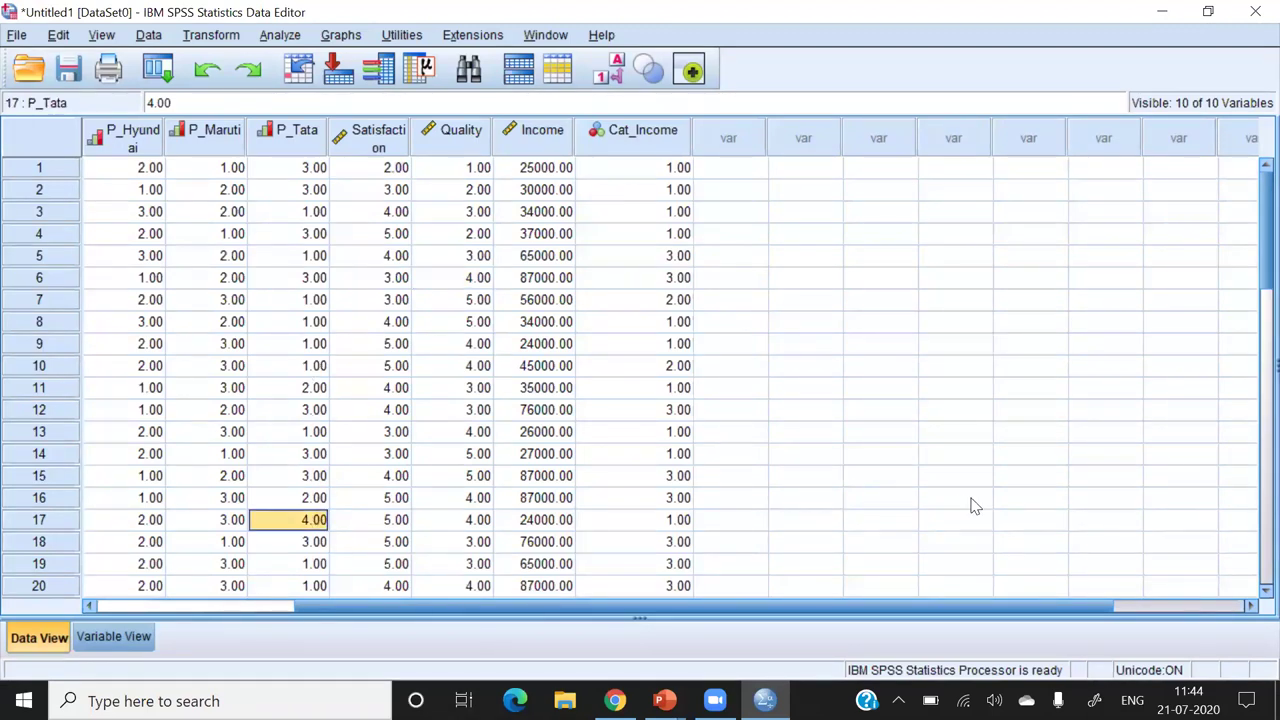
type("1")
left_click(449, 547)
left_click(313, 524)
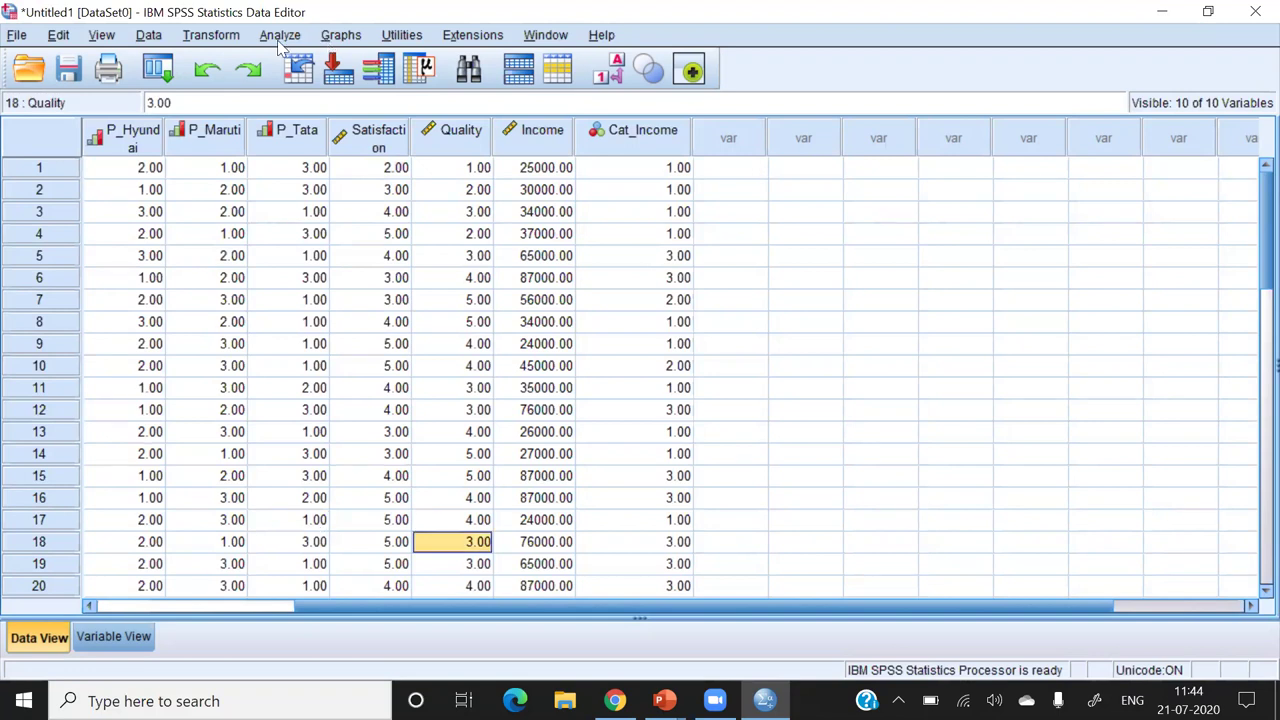
- Run Frequencies again for the Hyundai, Maruti and Tata preferences with pie charts as the chart type
key("alt+a")
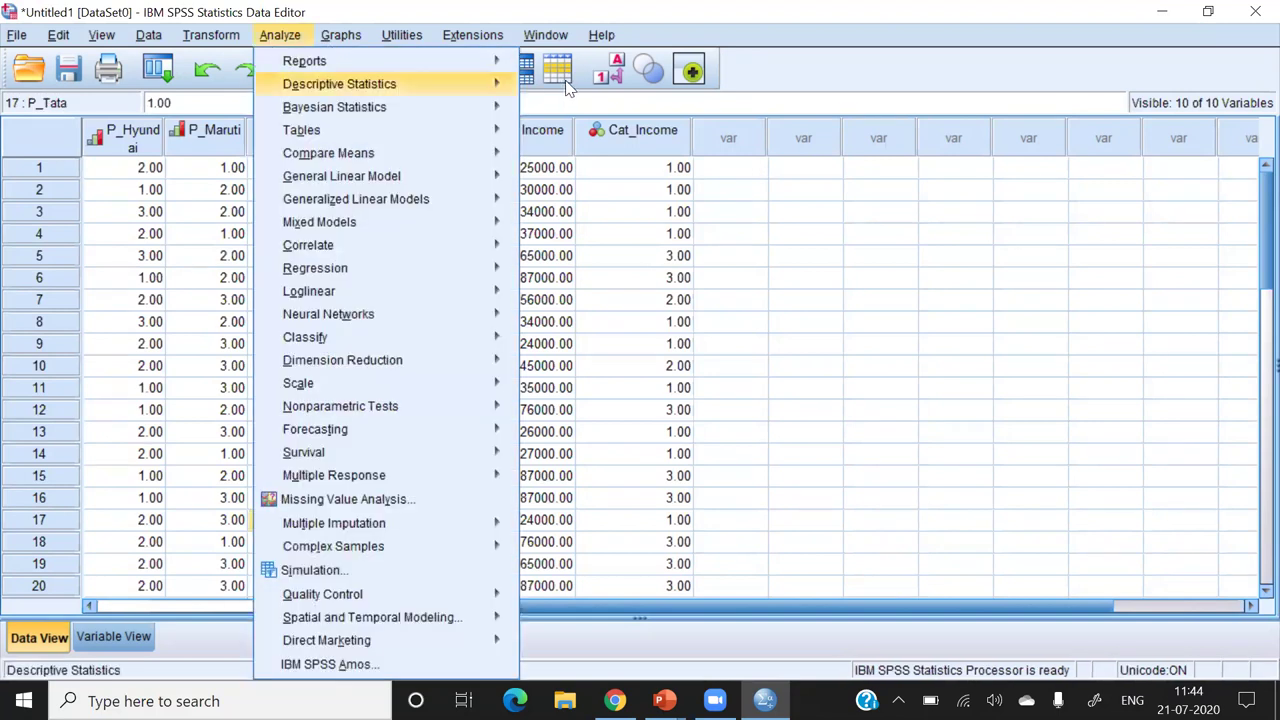
mouse_move(425, 85)
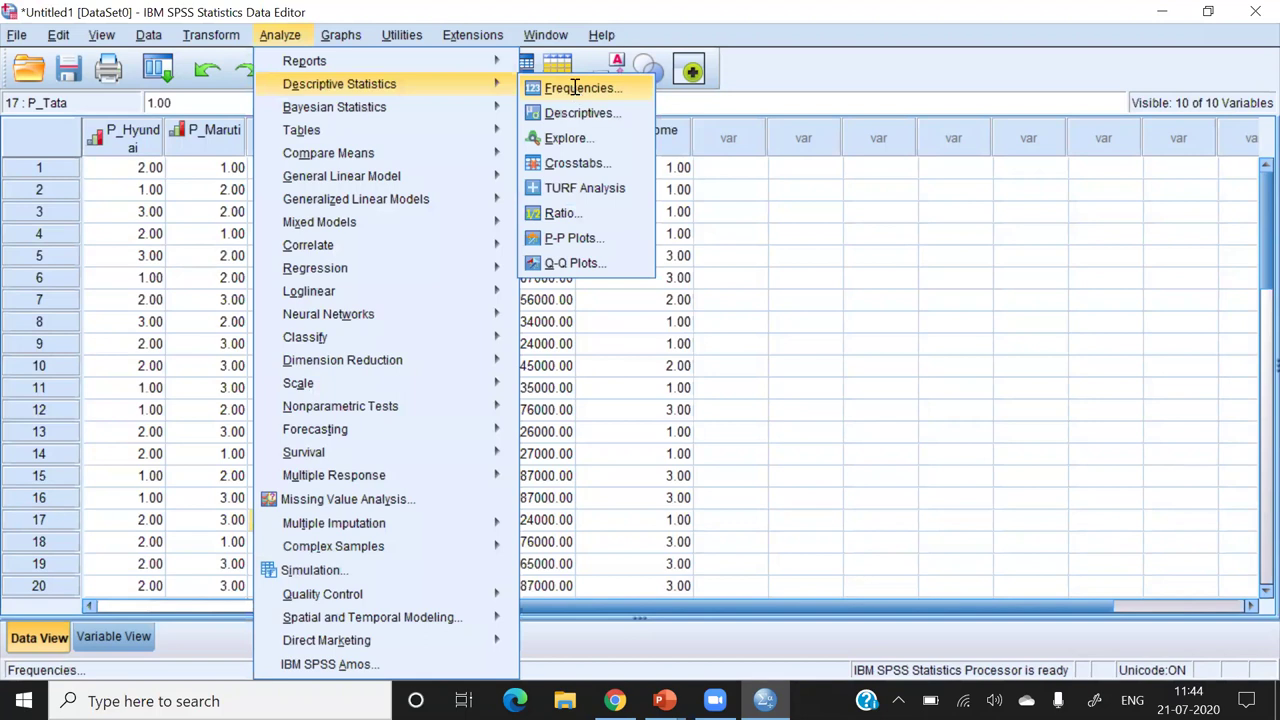
left_click(578, 88)
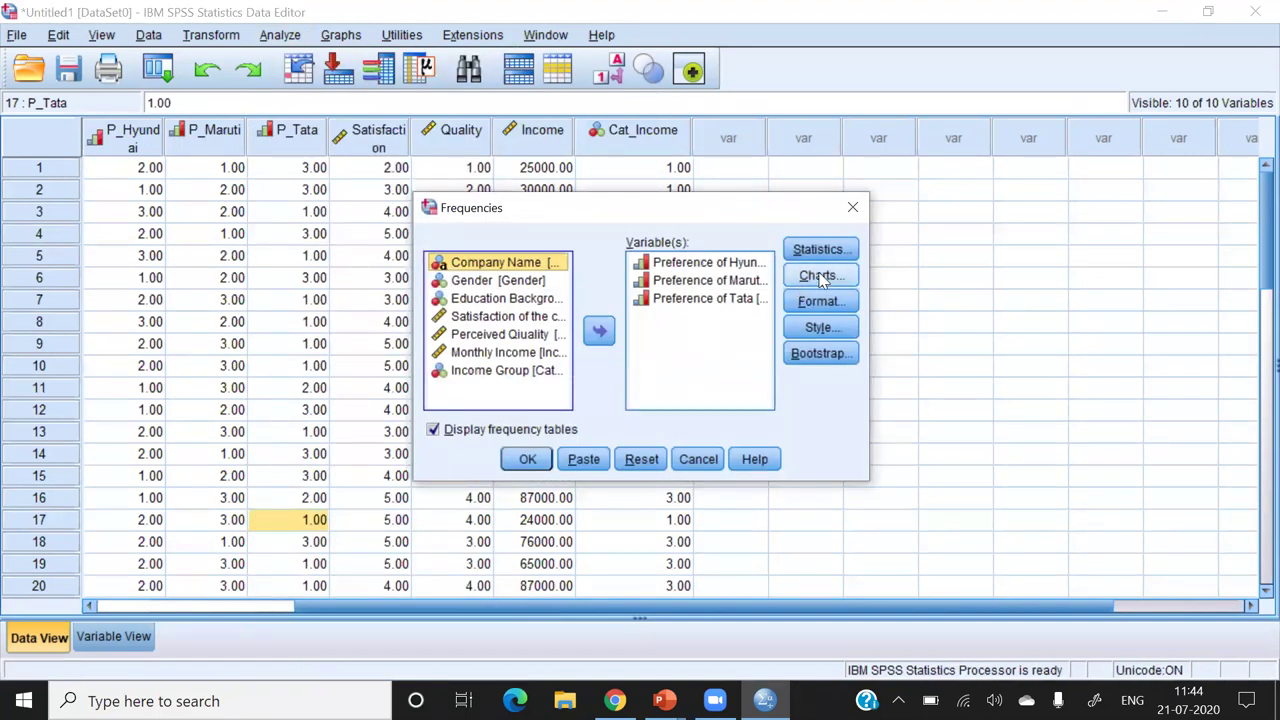
left_click(820, 276)
left_click(565, 292)
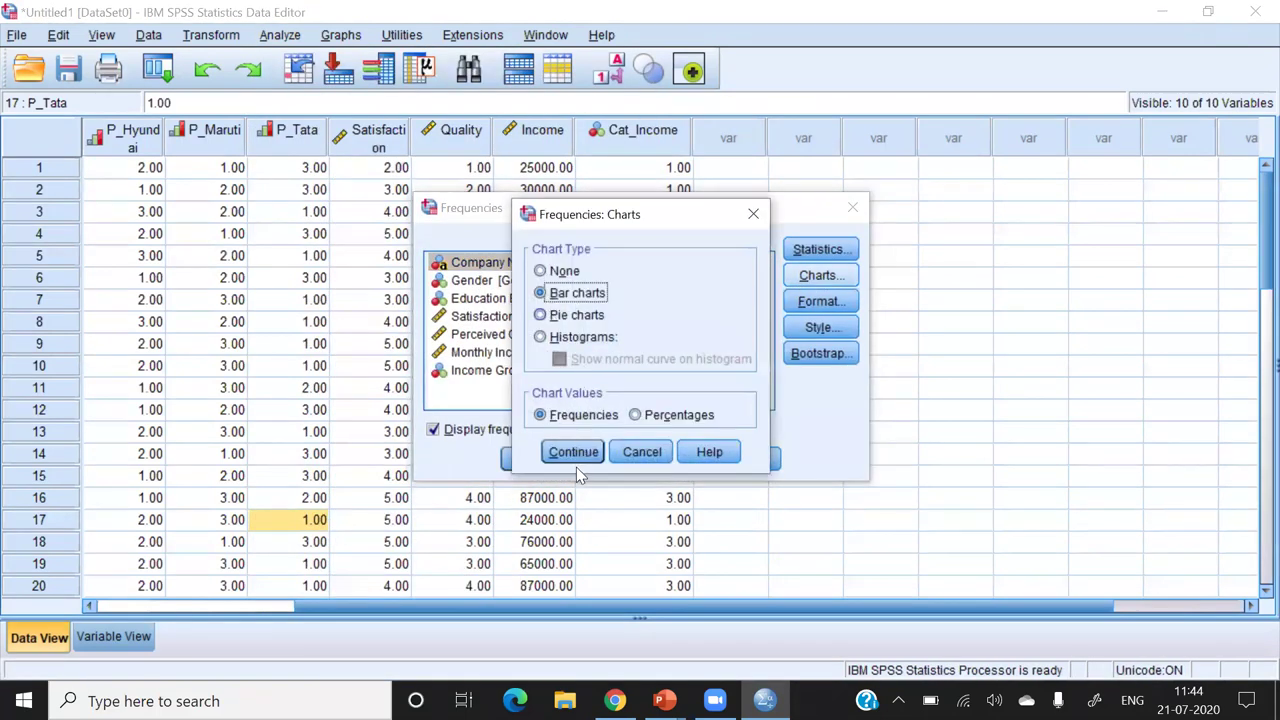
key("Down")
left_click(574, 452)
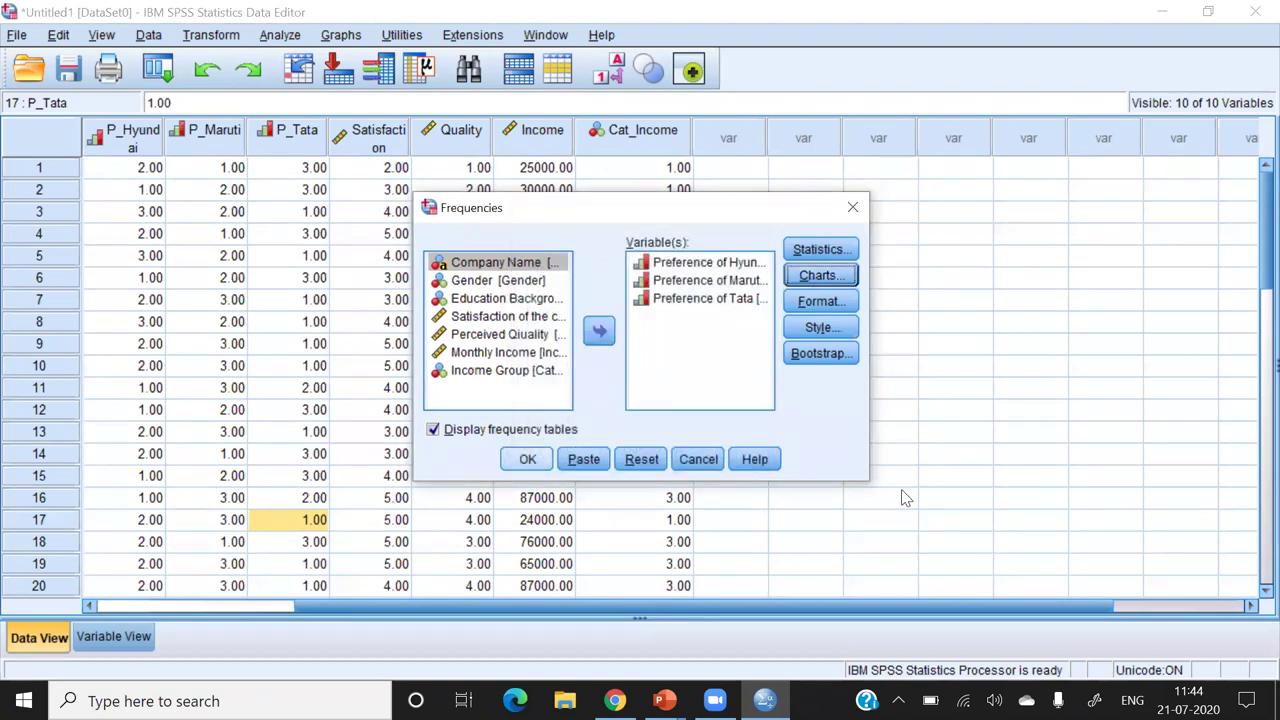
key("Return")
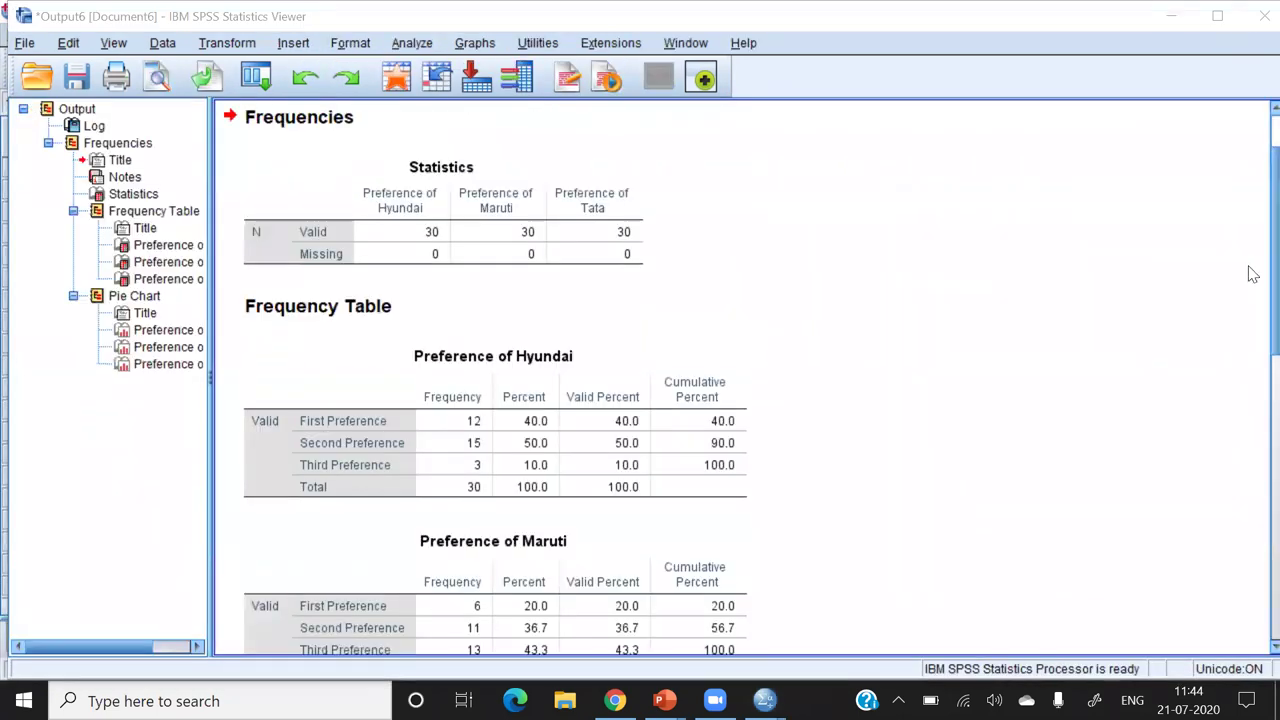
- Examine the pie charts and their legends for the Tata, Maruti and Hyundai preferences
scroll(1250, 400, "down", 3)
scroll(1250, 555, "down", 10)
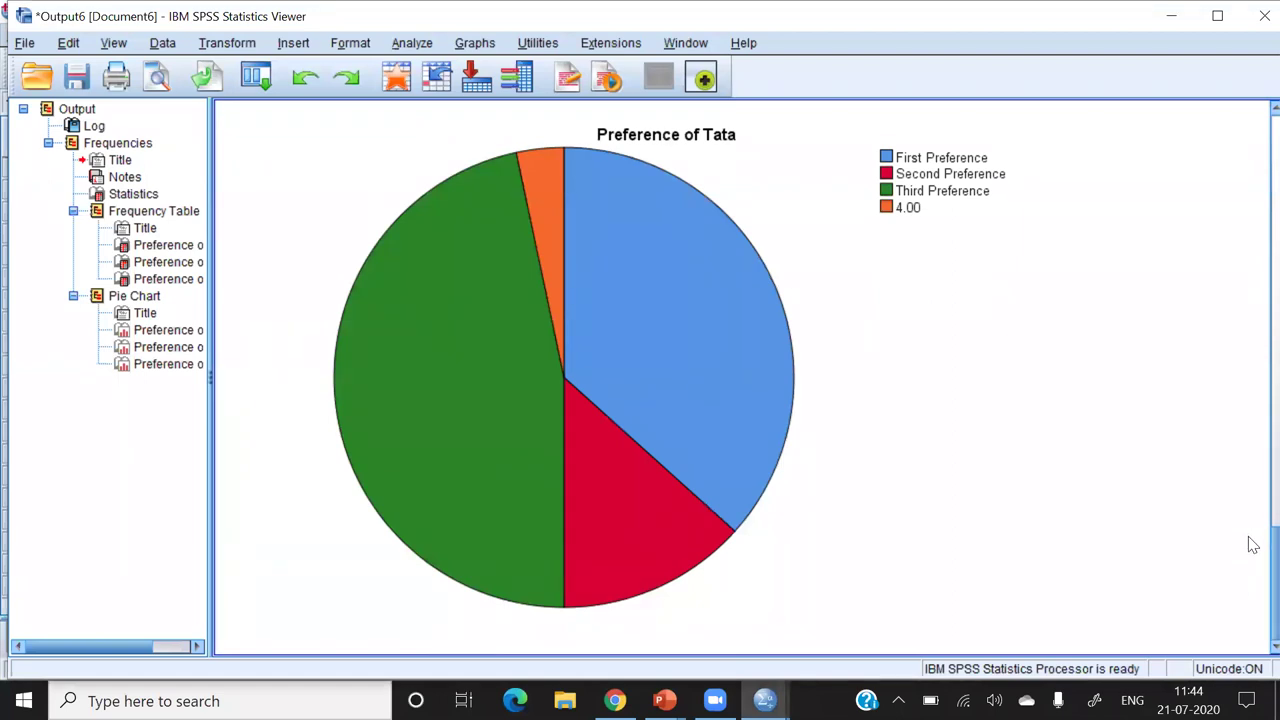
left_click(892, 242)
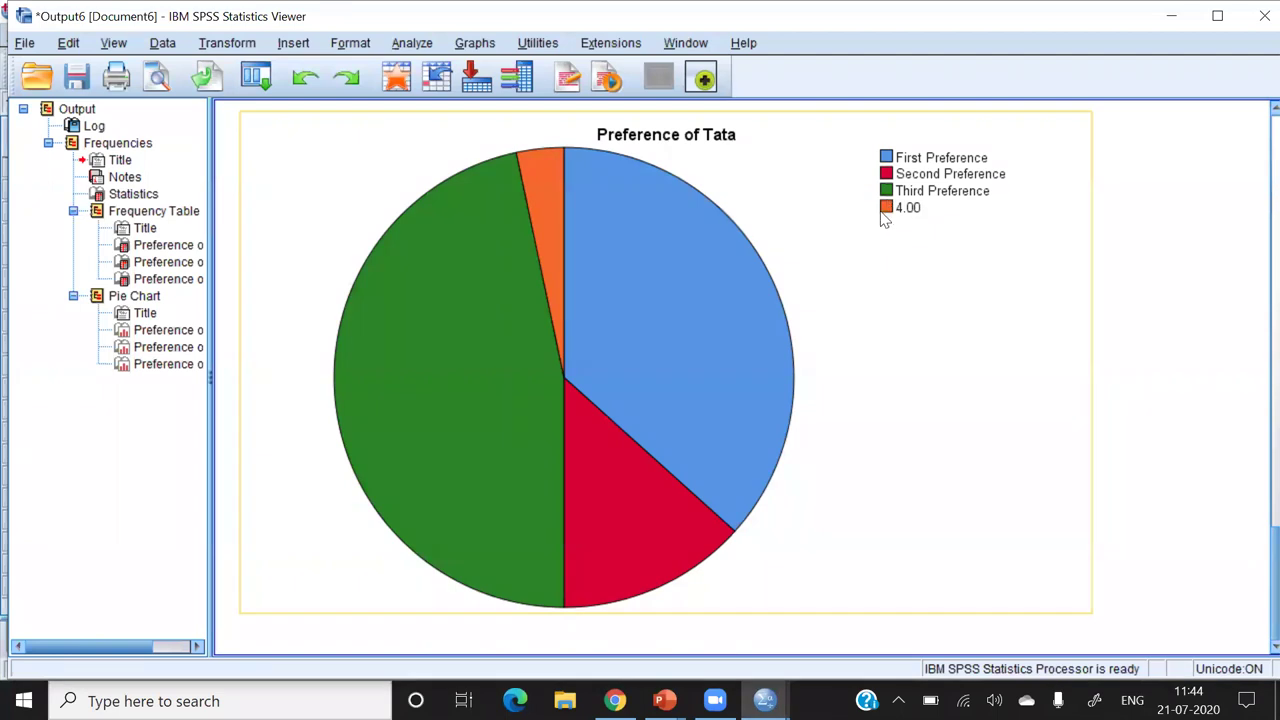
left_click(1253, 583)
scroll(1253, 440, "up", 5)
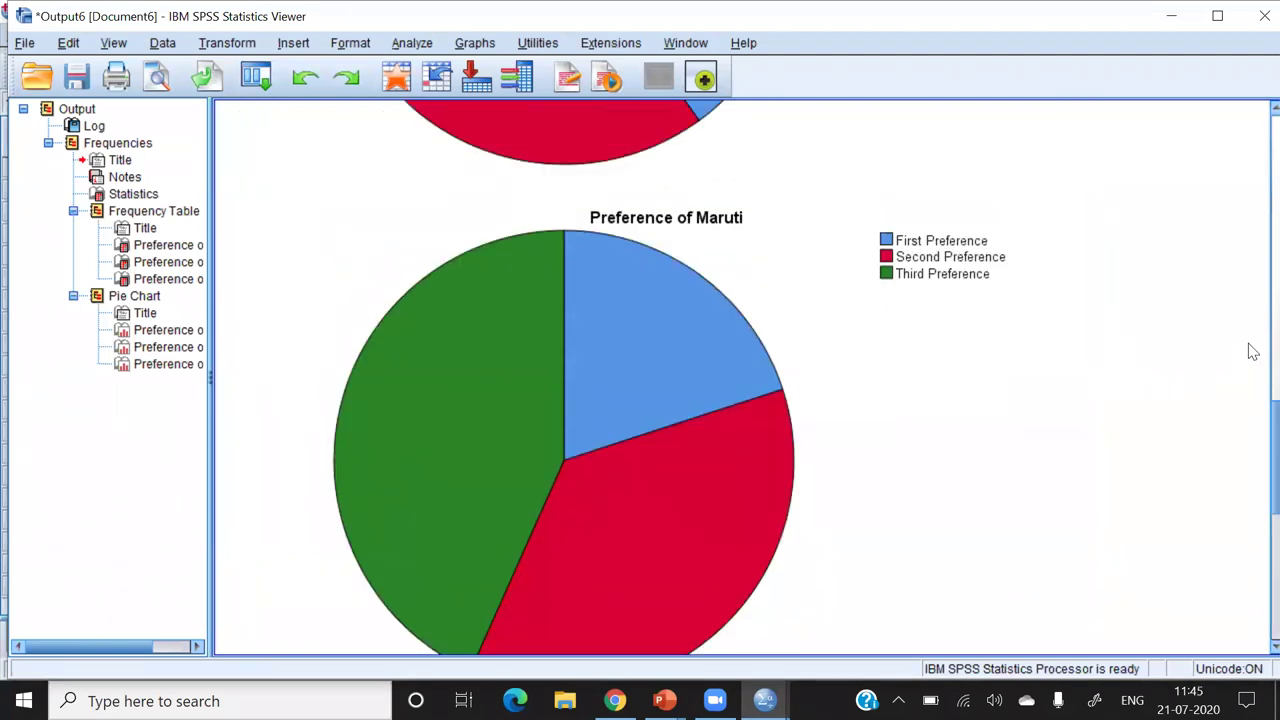
scroll(1250, 440, "up", 4)
scroll(1250, 408, "down", 5)
scroll(974, 400, "up", 5)
left_click(466, 427)
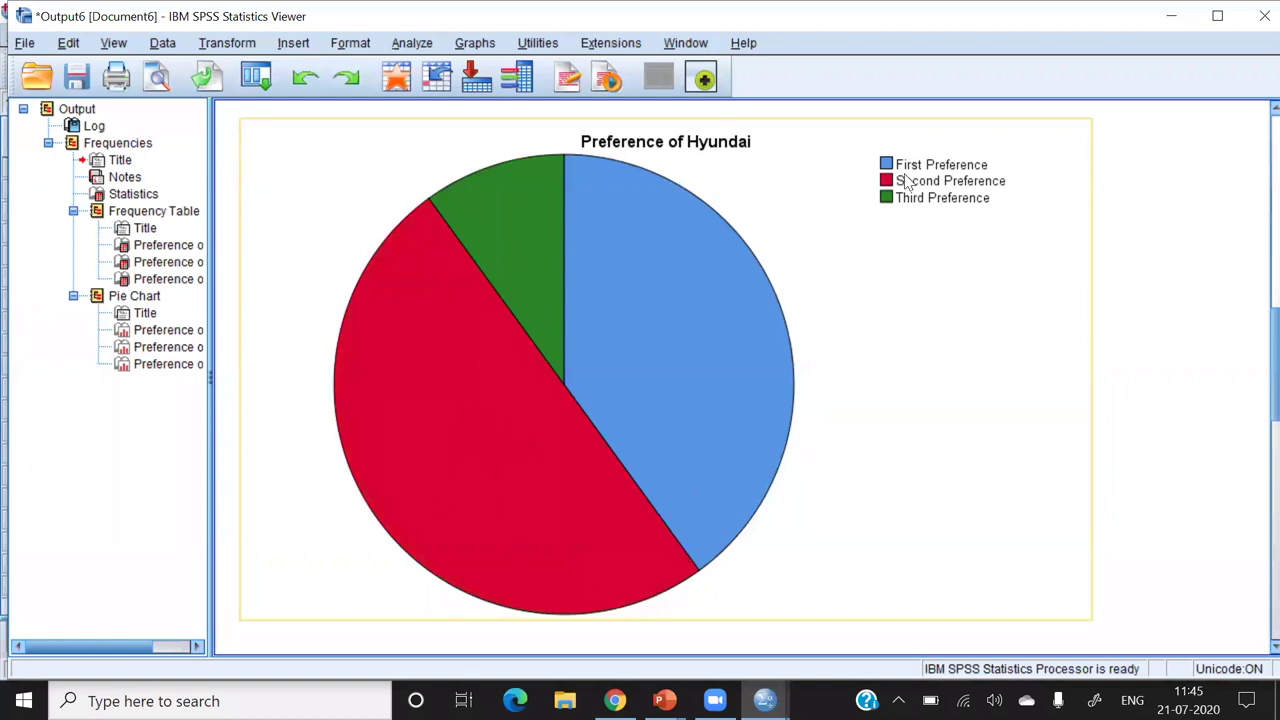
- Close the pie chart output without saving its contents and bring the scale variables in the data into view
left_click(1252, 30)
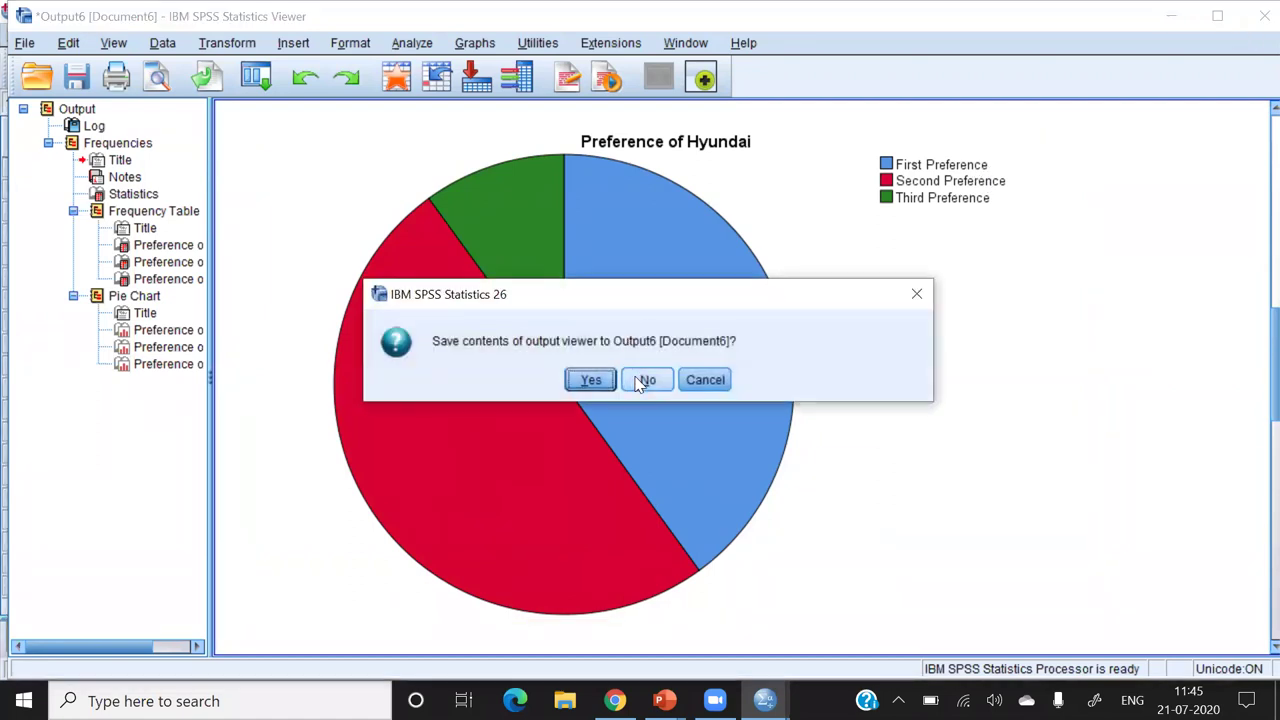
left_click(644, 381)
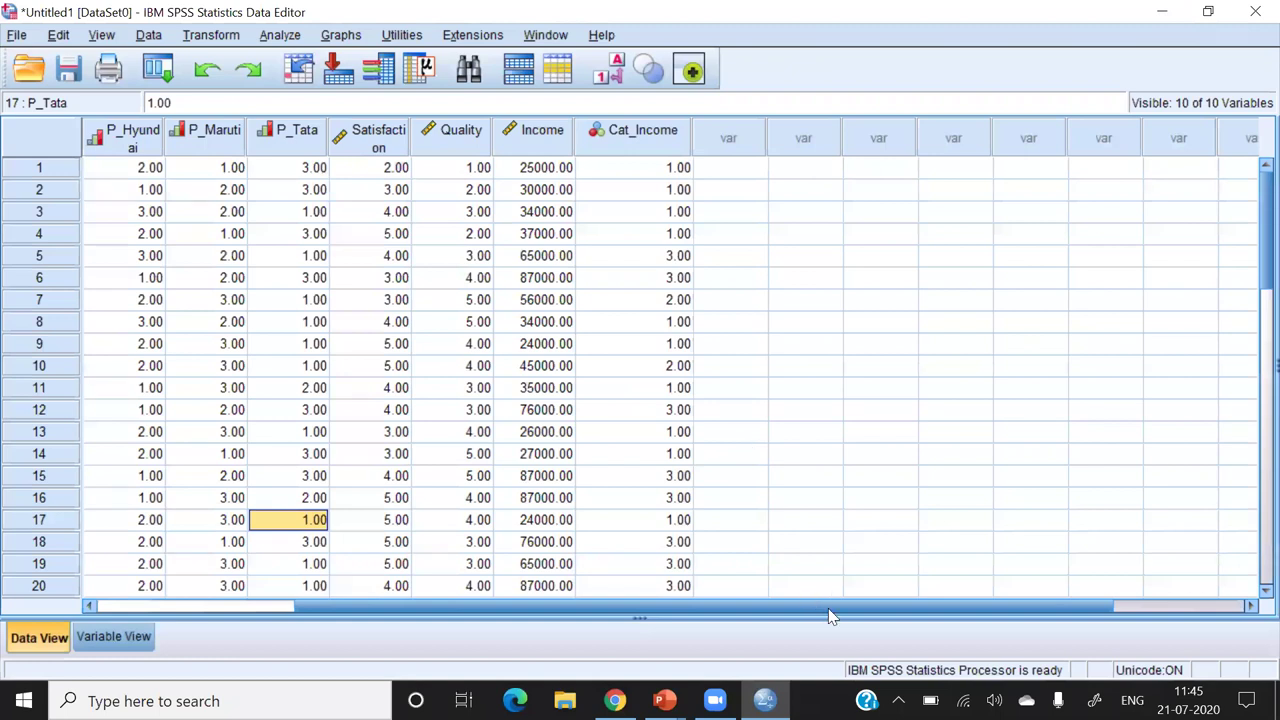
scroll(1093, 613, "right", 2)
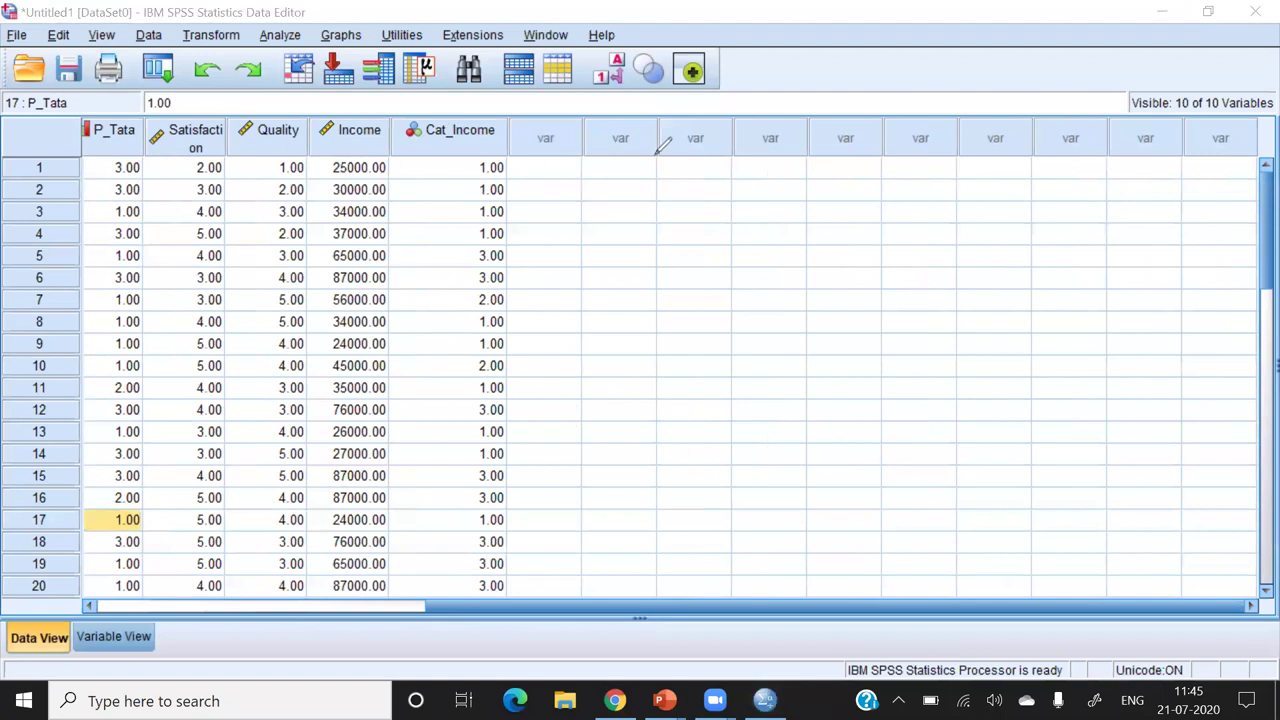
- Handwrite the underlined heading "3 Analyse for Scale Data" over the empty data columns
left_click_drag(640, 152, 640, 196)
mouse_move(766, 184)
left_mouse_down()
mouse_move(795, 122)
mouse_move(802, 182)
left_mouse_up()
mouse_move(758, 162)
left_mouse_down()
mouse_move(800, 158)
mouse_move(905, 200)
mouse_move(925, 135)
mouse_move(958, 166)
left_mouse_up()
mouse_move(1052, 72)
left_mouse_down()
mouse_move(1010, 172)
mouse_move(1088, 128)
left_mouse_up()
mouse_move(800, 202)
left_mouse_down()
mouse_move(712, 255)
mouse_move(840, 190)
mouse_move(943, 177)
mouse_move(1005, 230)
mouse_move(1036, 232)
left_mouse_up()
left_click_drag(650, 283, 1080, 236)
- Handwrite an arrowed note below the heading for Central Tendency with mean, Md and Mo in brackets
left_click_drag(566, 357, 620, 353)
mouse_move(730, 298)
left_mouse_down()
mouse_move(712, 350)
mouse_move(752, 348)
left_mouse_up()
mouse_move(773, 289)
left_mouse_down()
mouse_move(800, 330)
mouse_move(871, 280)
mouse_move(886, 316)
mouse_move(950, 322)
mouse_move(994, 292)
mouse_move(996, 370)
left_mouse_up()
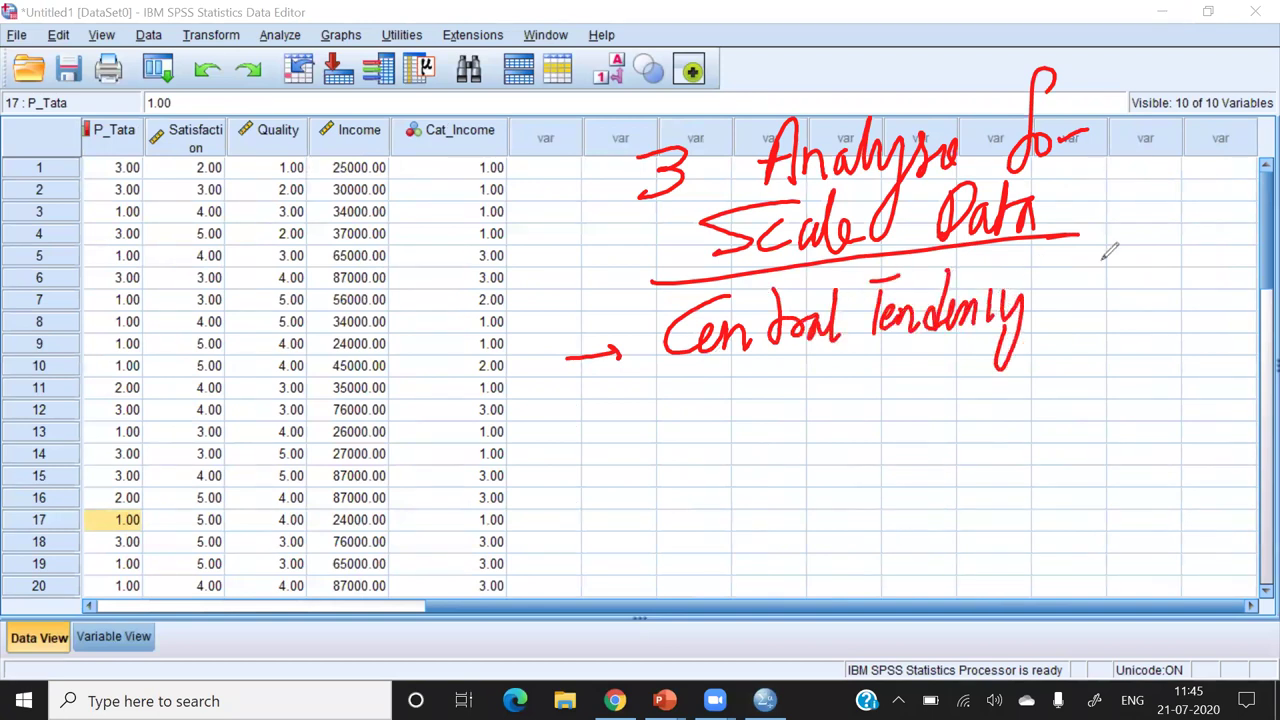
left_click_drag(1108, 248, 1066, 335)
mouse_move(1074, 298)
left_mouse_down()
mouse_move(1108, 278)
mouse_move(1183, 274)
mouse_move(1196, 294)
mouse_move(1212, 268)
mouse_move(1226, 290)
mouse_move(1244, 276)
mouse_move(1220, 310)
left_mouse_up()
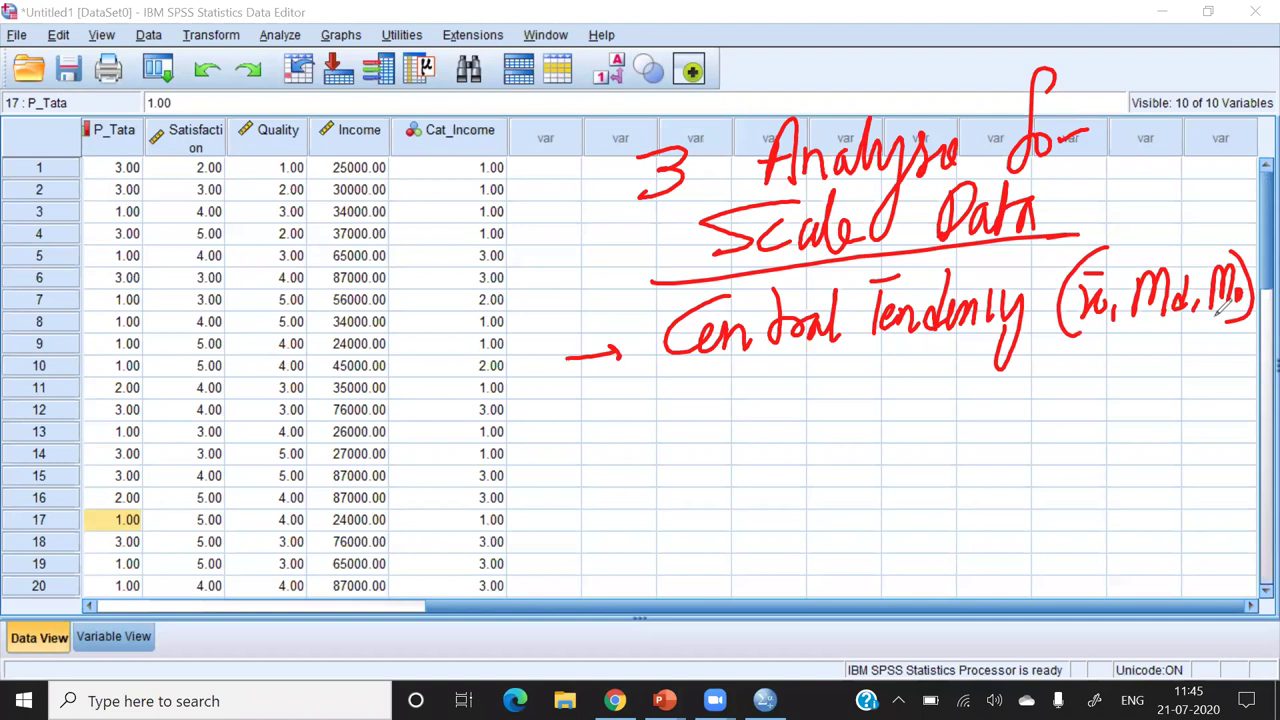
- Handwrite a second arrowed note for Dispersion with SD and σ² in brackets
mouse_move(551, 410)
left_mouse_down()
mouse_move(607, 402)
mouse_move(645, 438)
left_mouse_up()
mouse_move(646, 382)
left_mouse_down()
mouse_move(648, 442)
mouse_move(687, 432)
left_mouse_up()
left_click(688, 393)
mouse_move(714, 396)
left_mouse_down()
mouse_move(704, 424)
mouse_move(716, 452)
left_mouse_up()
mouse_move(720, 398)
left_mouse_down()
mouse_move(902, 386)
mouse_move(933, 420)
left_mouse_up()
left_click_drag(972, 376, 946, 406)
left_click_drag(990, 356, 986, 406)
mouse_move(988, 358)
left_mouse_down()
mouse_move(1032, 394)
mouse_move(1108, 370)
mouse_move(1080, 378)
mouse_move(1104, 358)
mouse_move(1142, 394)
left_mouse_up()
- Handwrite a third arrowed note for Distribution with Skewness and Kurtosis in brackets, and erase all the handwriting
left_click_drag(556, 504, 613, 505)
left_click_drag(600, 492, 603, 516)
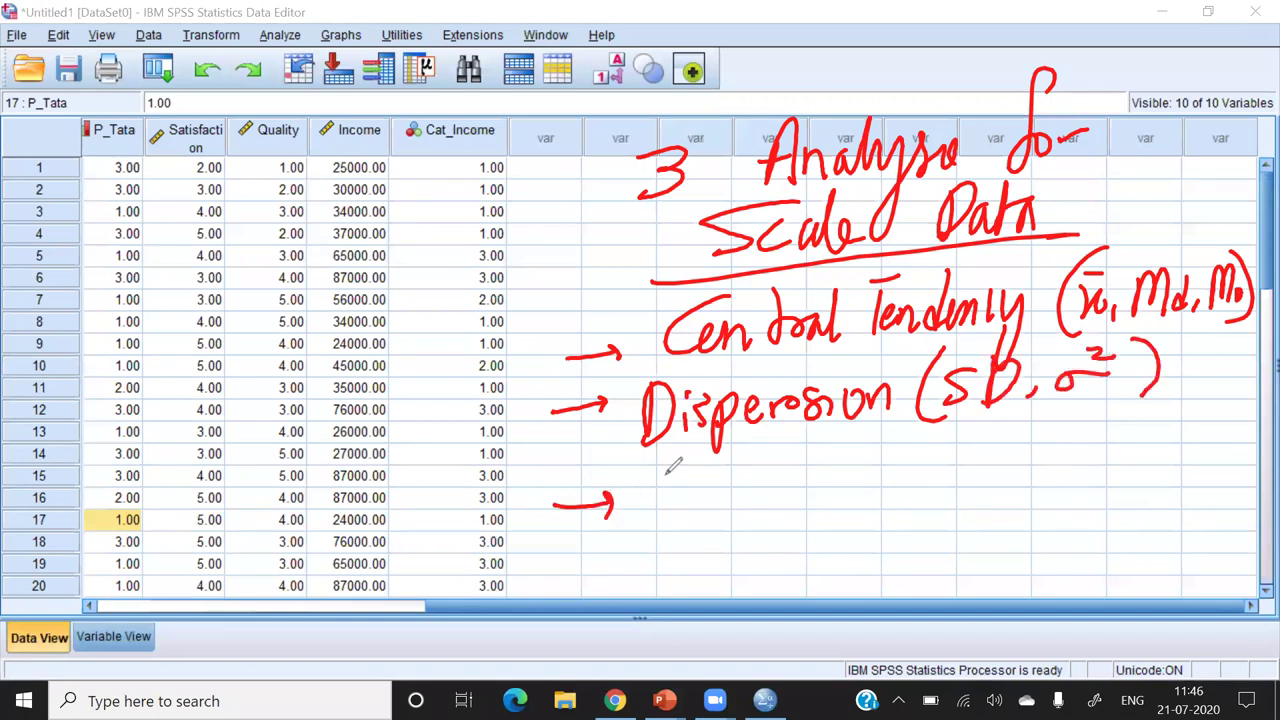
mouse_move(656, 466)
left_mouse_down()
mouse_move(660, 548)
mouse_move(696, 538)
left_mouse_up()
left_click_drag(724, 462, 724, 532)
mouse_move(714, 488)
left_mouse_down()
mouse_move(772, 492)
mouse_move(776, 526)
left_mouse_up()
mouse_move(786, 452)
left_mouse_down()
mouse_move(808, 516)
mouse_move(830, 516)
mouse_move(844, 478)
mouse_move(872, 500)
mouse_move(894, 486)
left_mouse_up()
left_click_drag(944, 452, 938, 526)
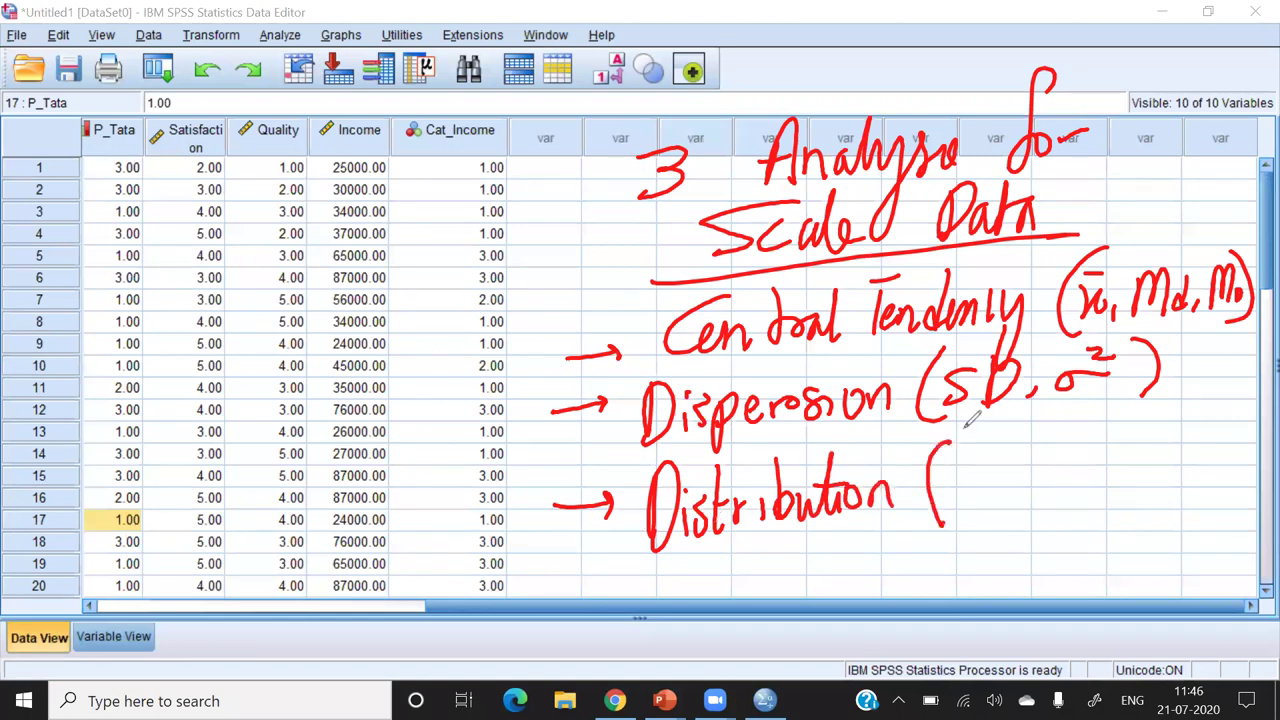
mouse_move(960, 464)
left_mouse_down()
mouse_move(1018, 478)
mouse_move(1028, 463)
mouse_move(1049, 483)
mouse_move(1103, 492)
left_mouse_up()
mouse_move(972, 512)
left_mouse_down()
mouse_move(970, 552)
mouse_move(986, 538)
left_mouse_up()
mouse_move(996, 530)
left_mouse_down()
mouse_move(1024, 542)
mouse_move(1062, 500)
mouse_move(1096, 503)
mouse_move(1104, 522)
mouse_move(1128, 514)
left_mouse_up()
left_click(1038, 538)
left_click_drag(1116, 430, 1150, 528)
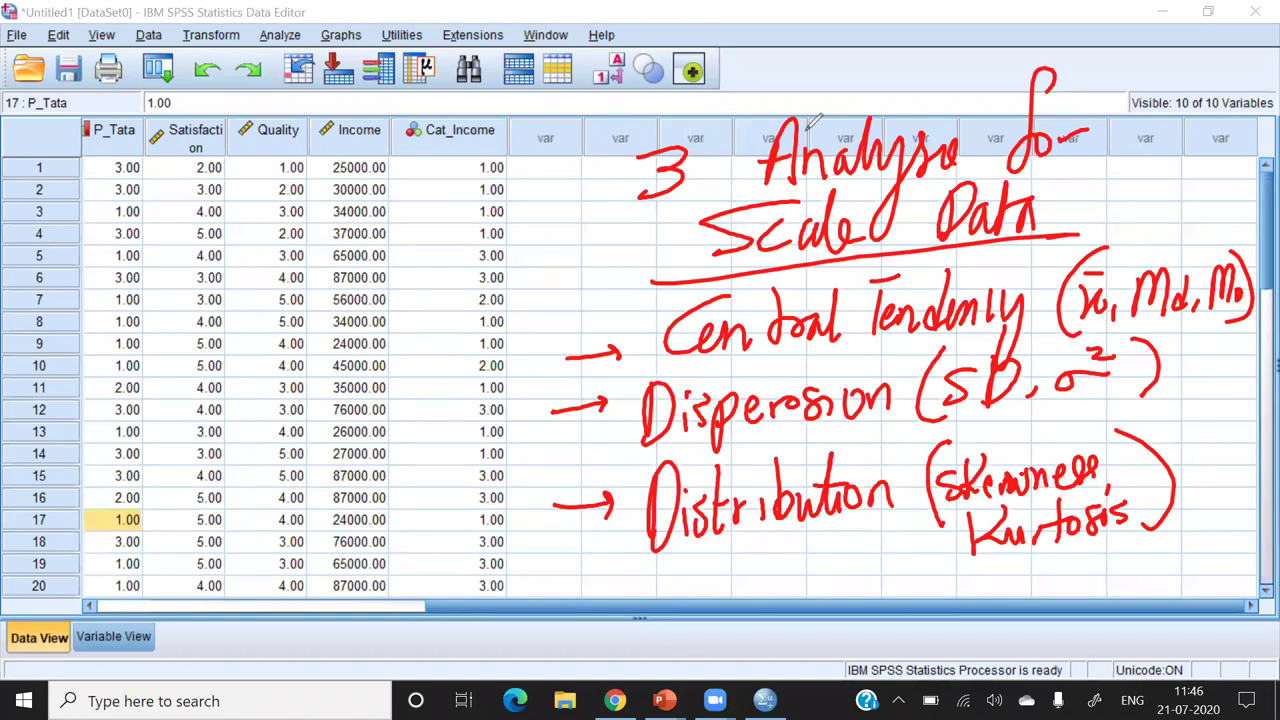
key("e")
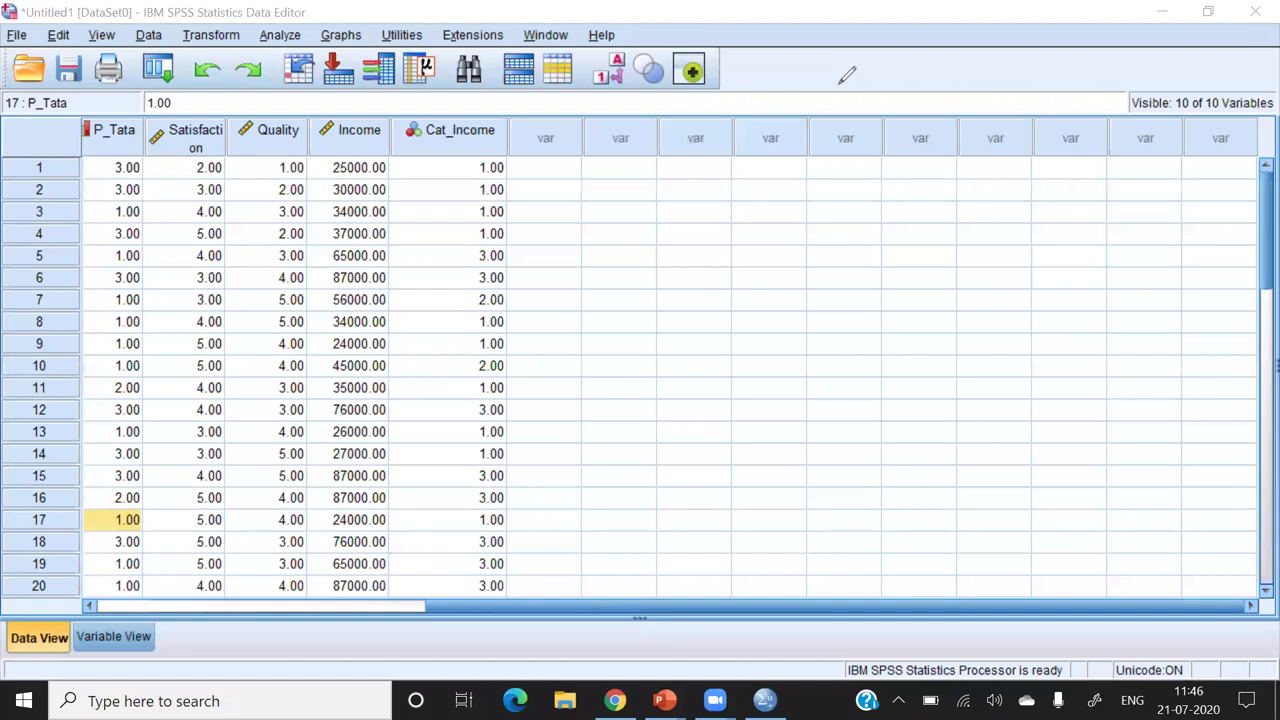
- Reopen the Frequencies analysis and reset its variables and settings
left_click(279, 36)
mouse_move(358, 90)
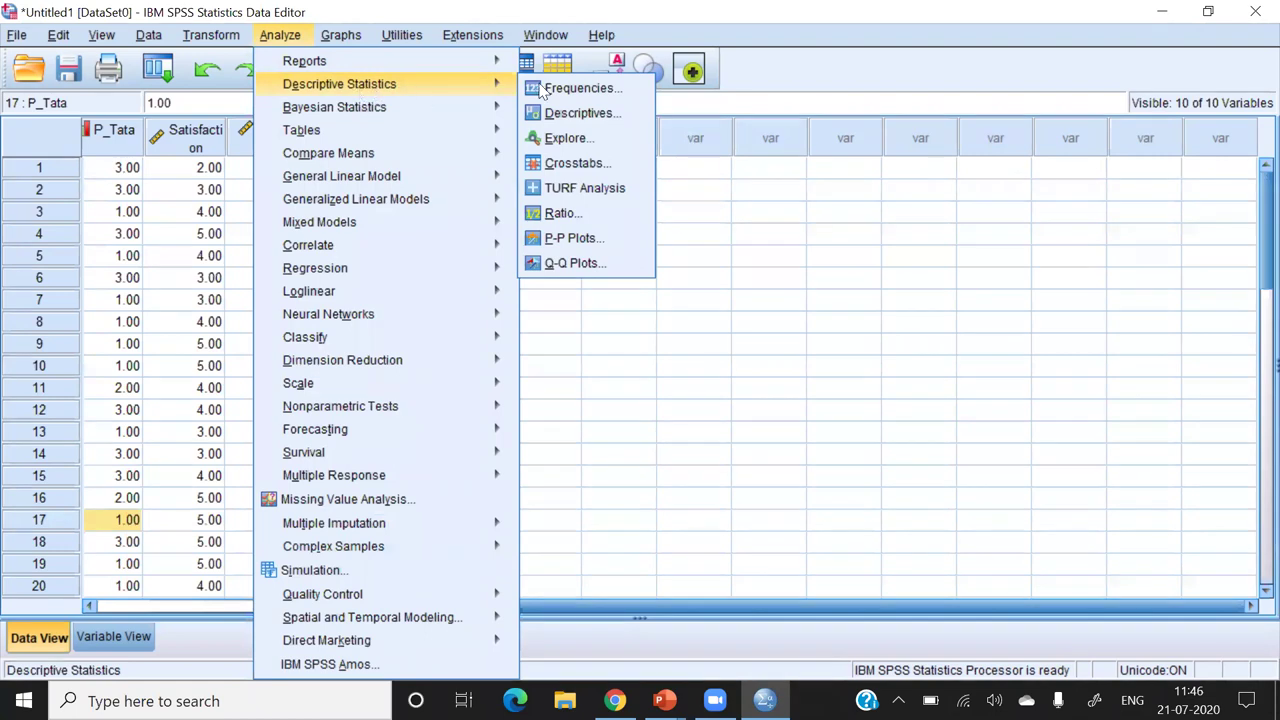
left_click(585, 90)
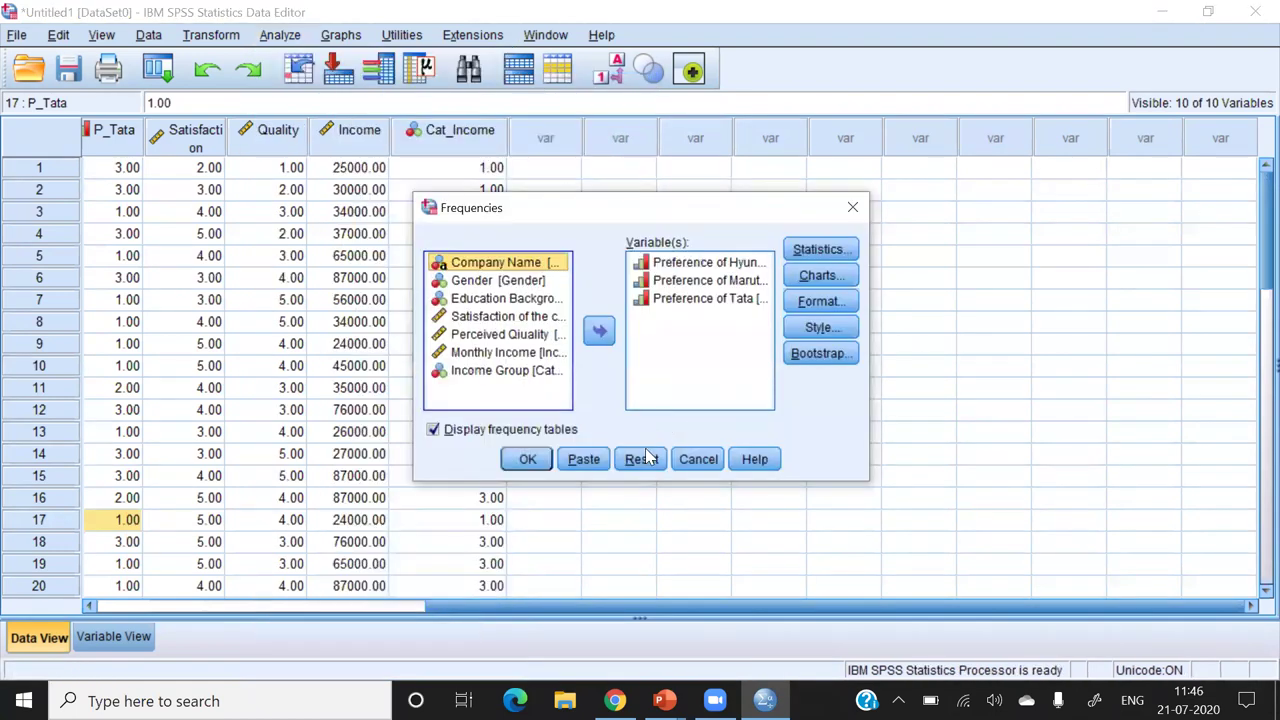
key("alt+r")
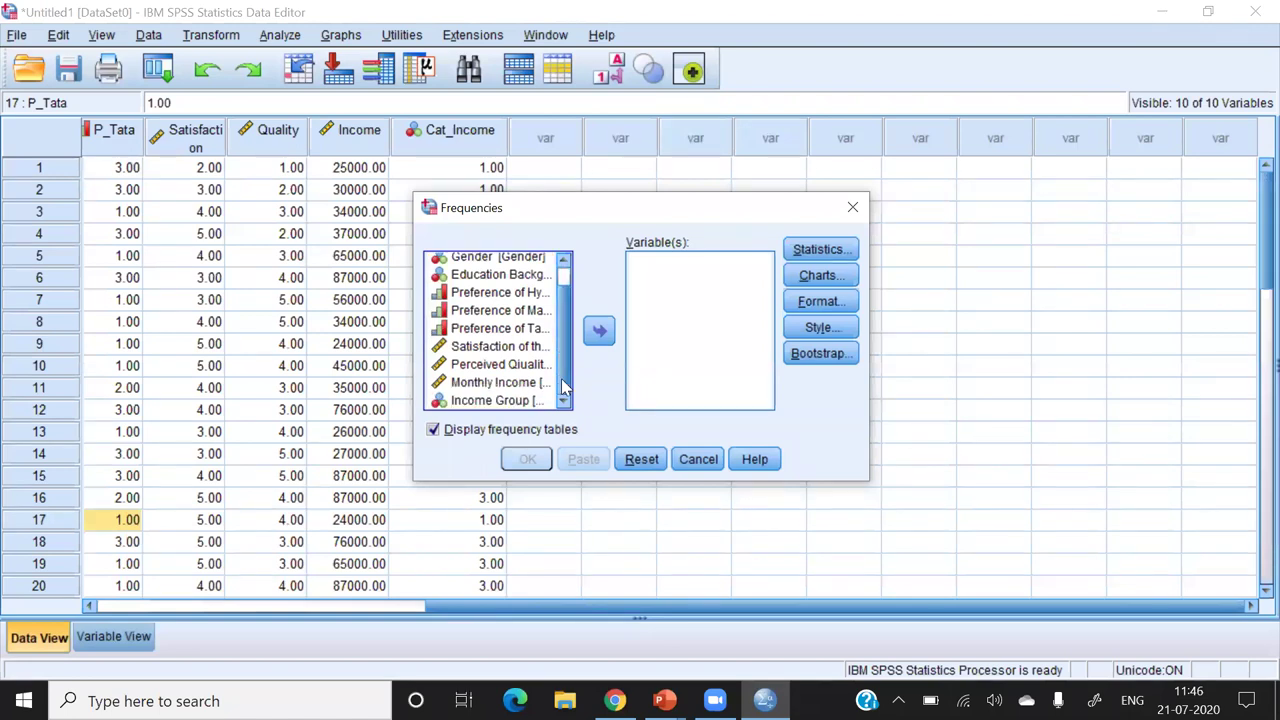
- Add the Satisfaction, Perceived Quality and Monthly Income variables to the Frequencies analysis
left_click(566, 307)
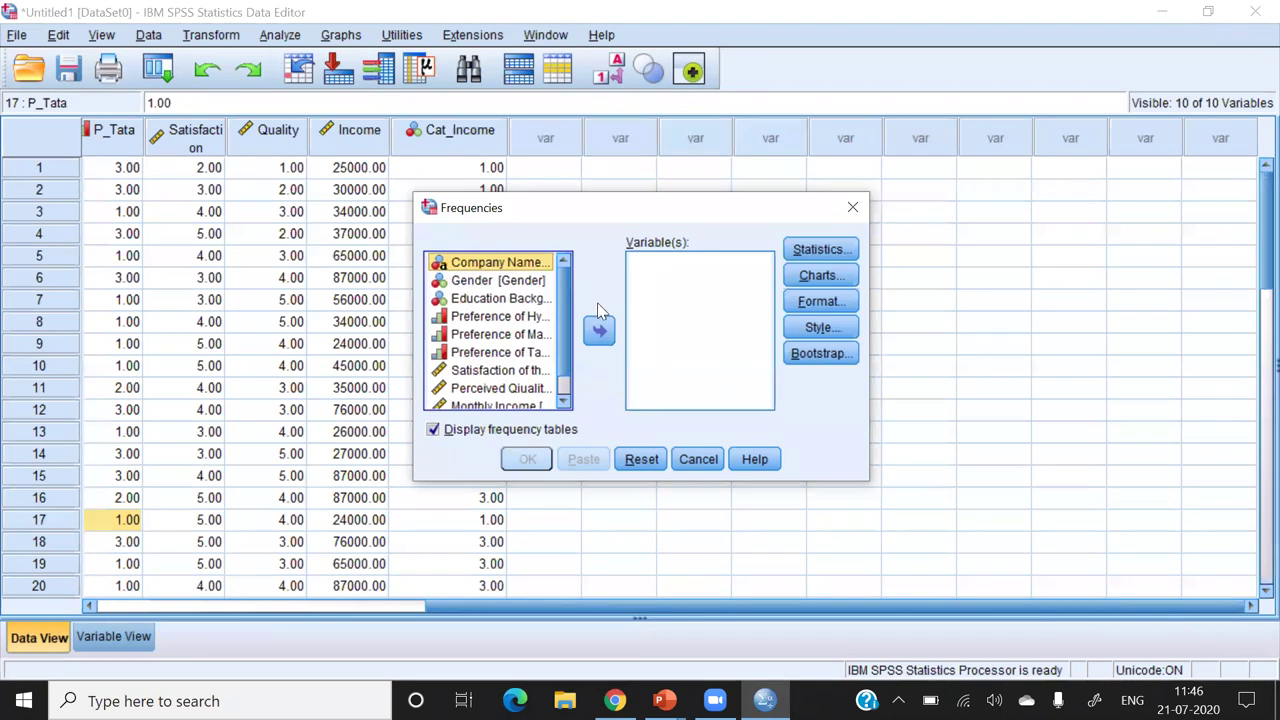
left_click(482, 370)
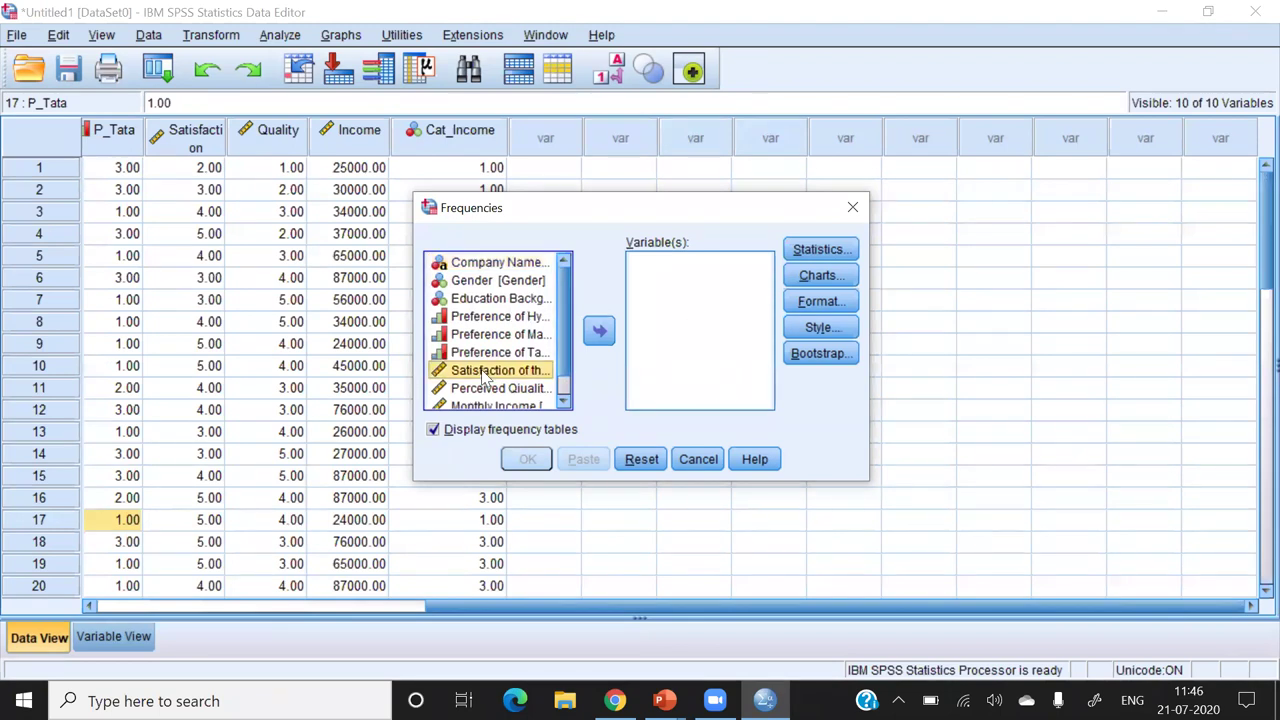
key("shift+Down")
key("shift+Down")
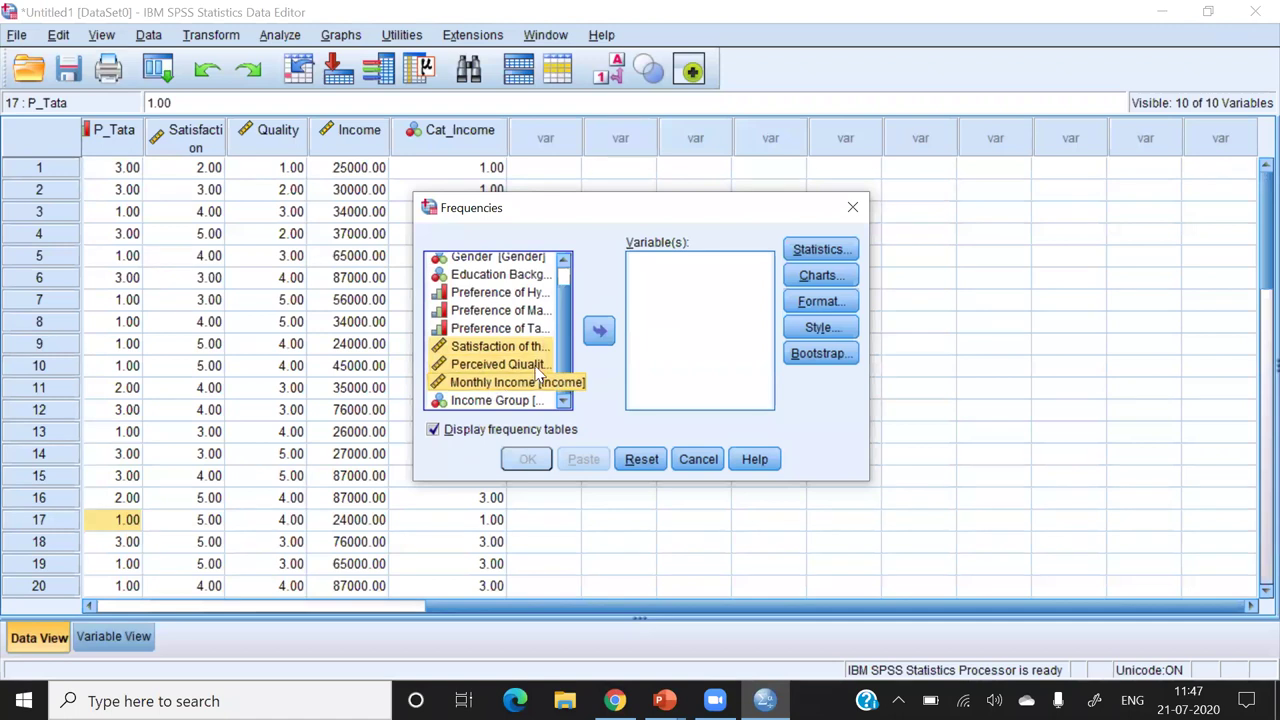
left_click(599, 332)
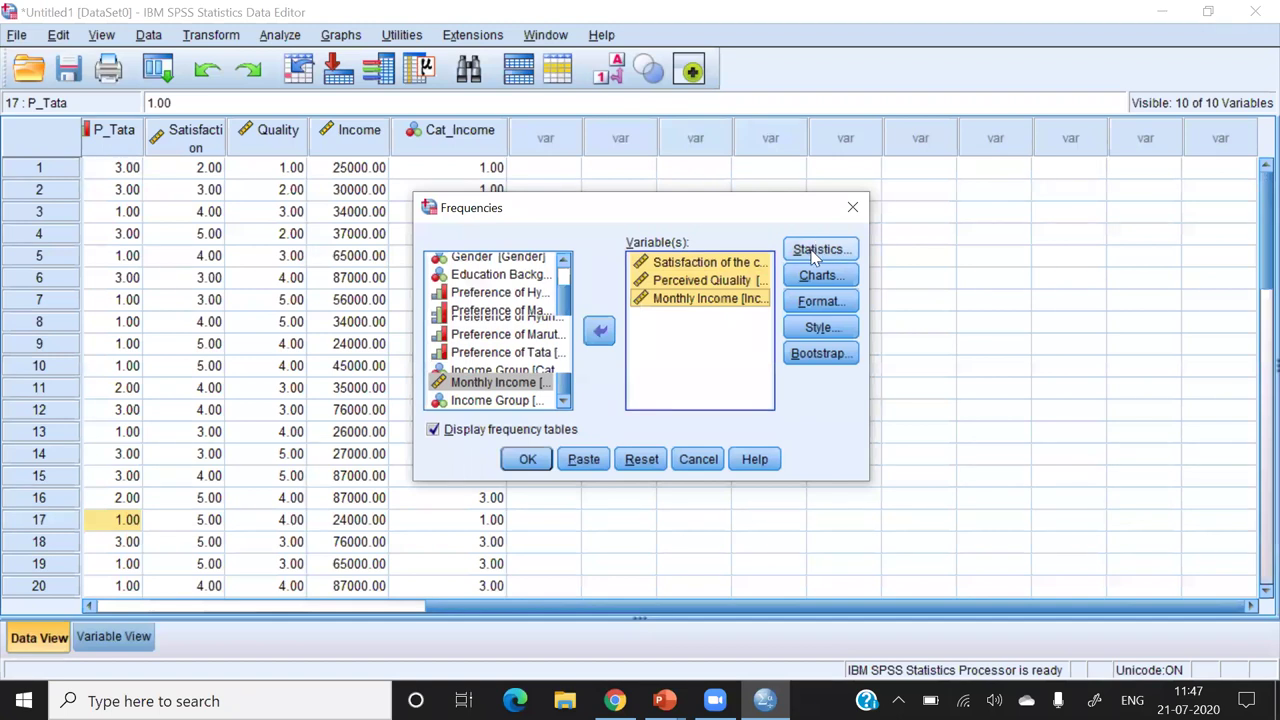
- Request the mean, median and mode as central tendency statistics for the analysis
left_click(817, 251)
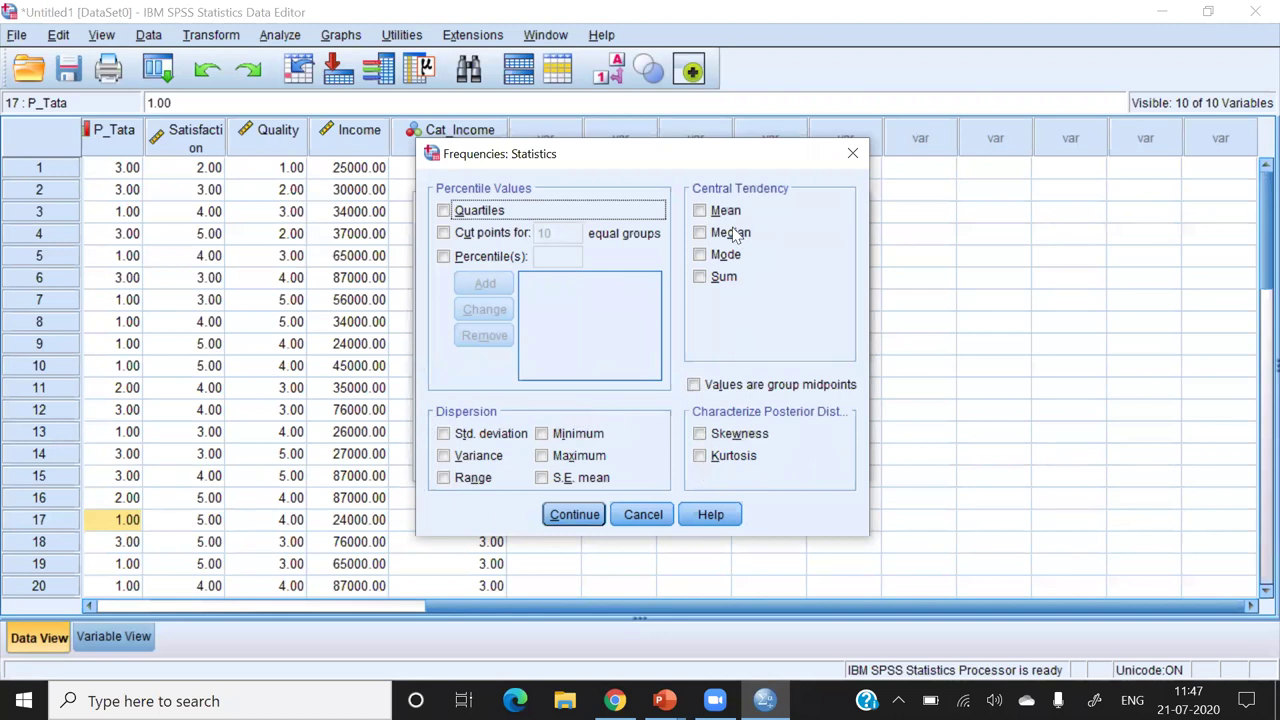
left_click(700, 211)
left_click(699, 210)
left_click(699, 232)
left_click(699, 254)
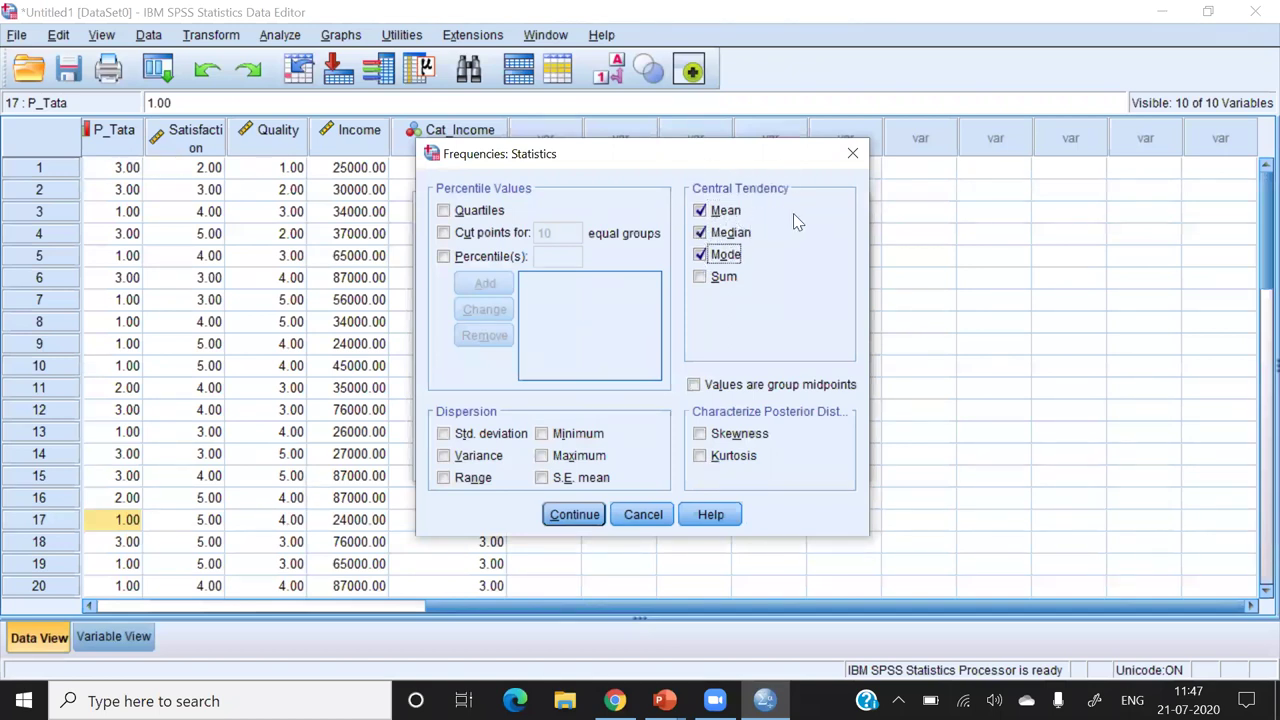
- Request the dispersion measures standard deviation, minimum, maximum, variance and range
left_click(450, 440)
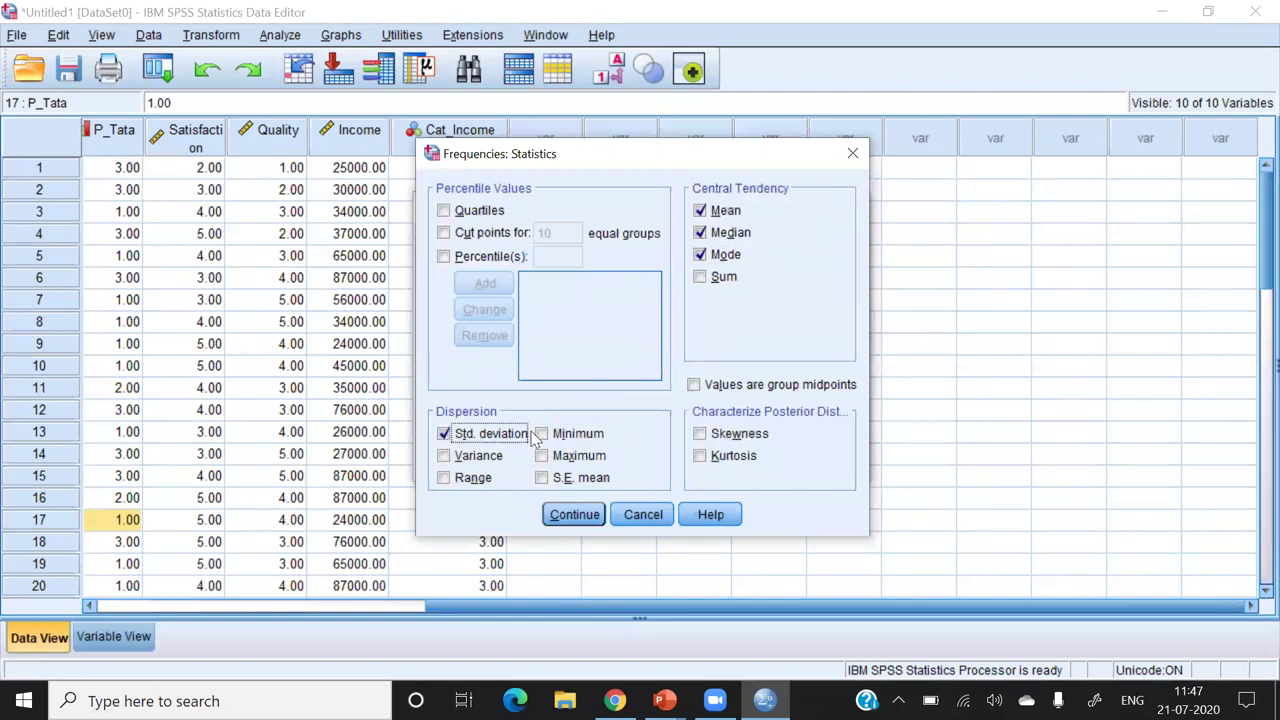
left_click(542, 433)
left_click(542, 456)
left_click(478, 458)
left_click(468, 478)
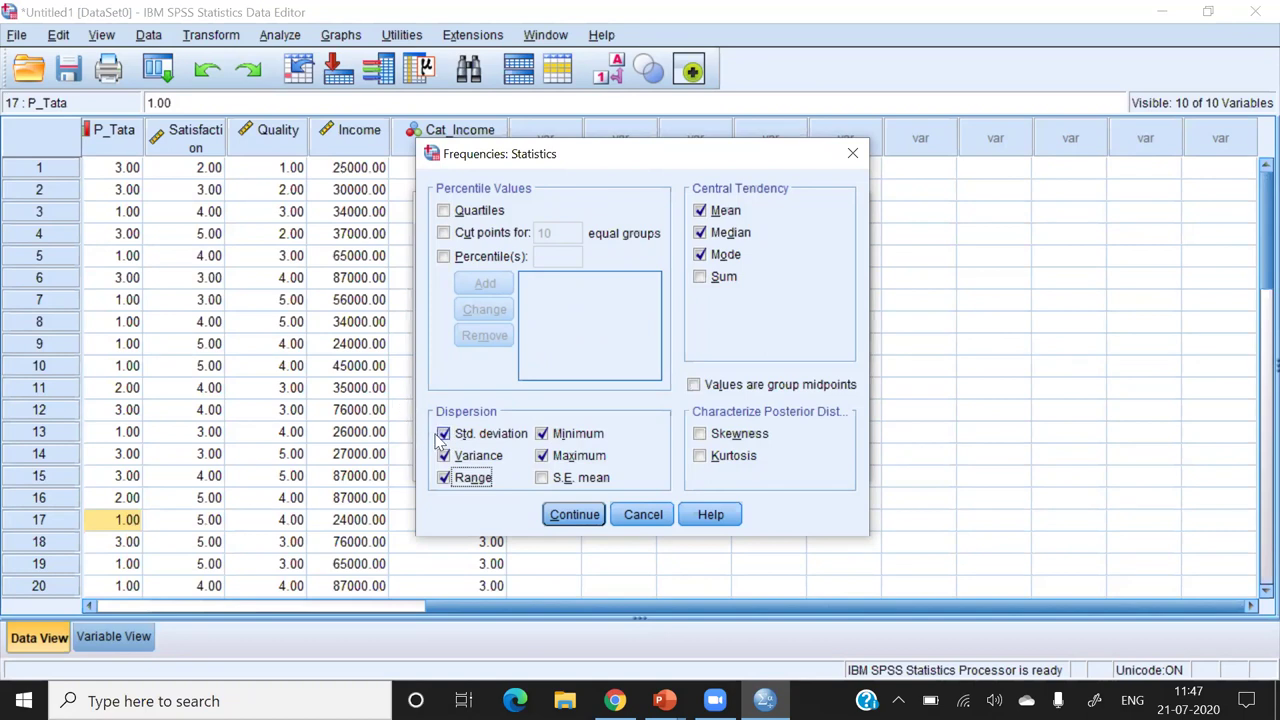
- Request skewness and kurtosis, and run the Frequencies analysis without displaying frequency tables
left_click(699, 433)
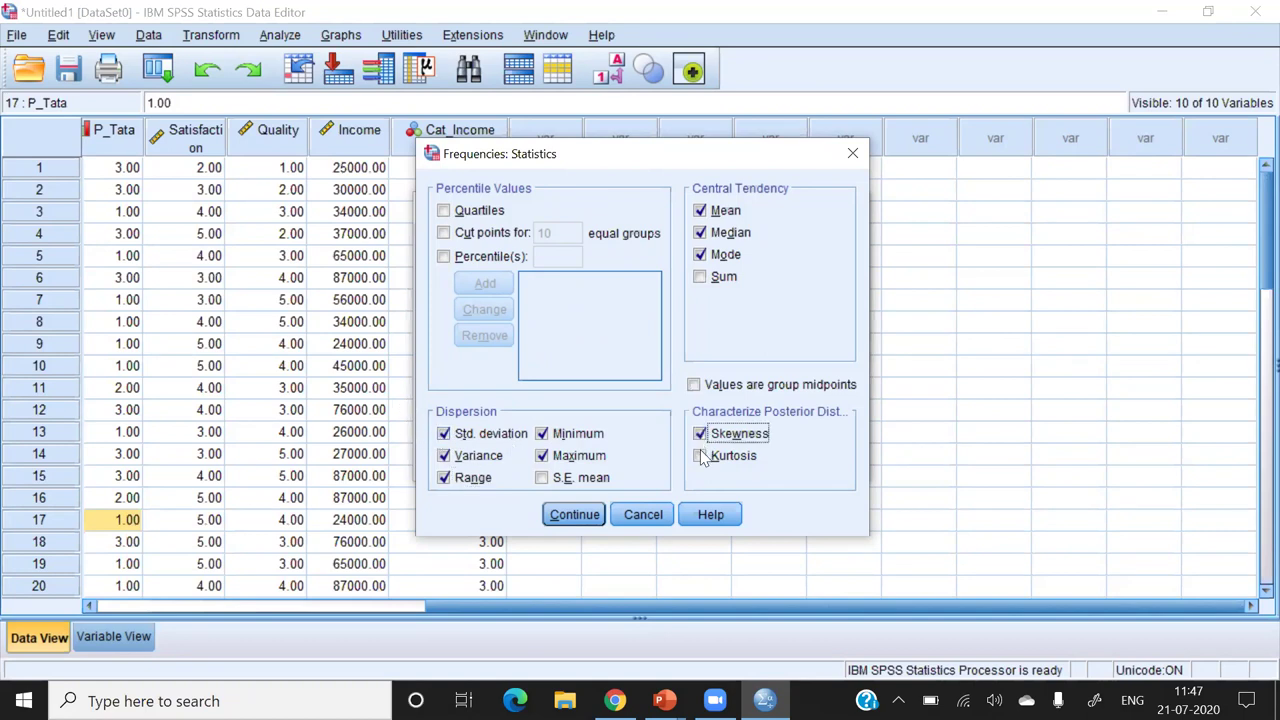
left_click(701, 456)
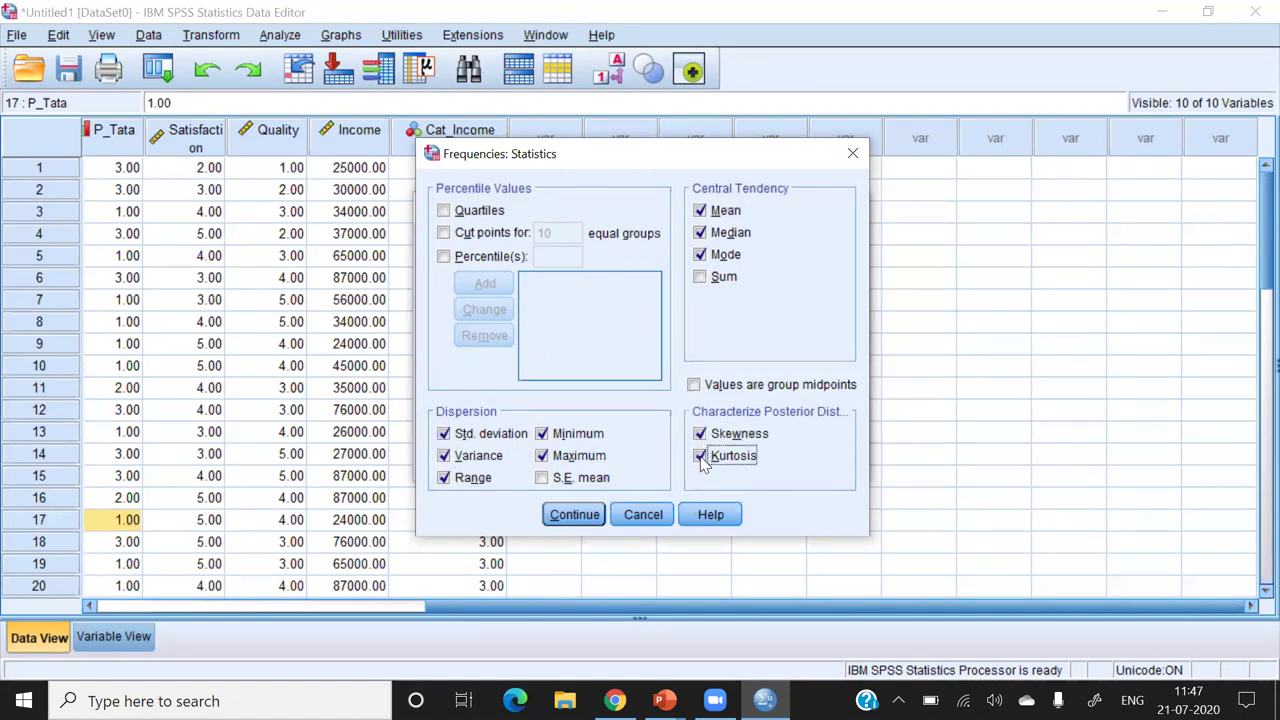
left_click(571, 516)
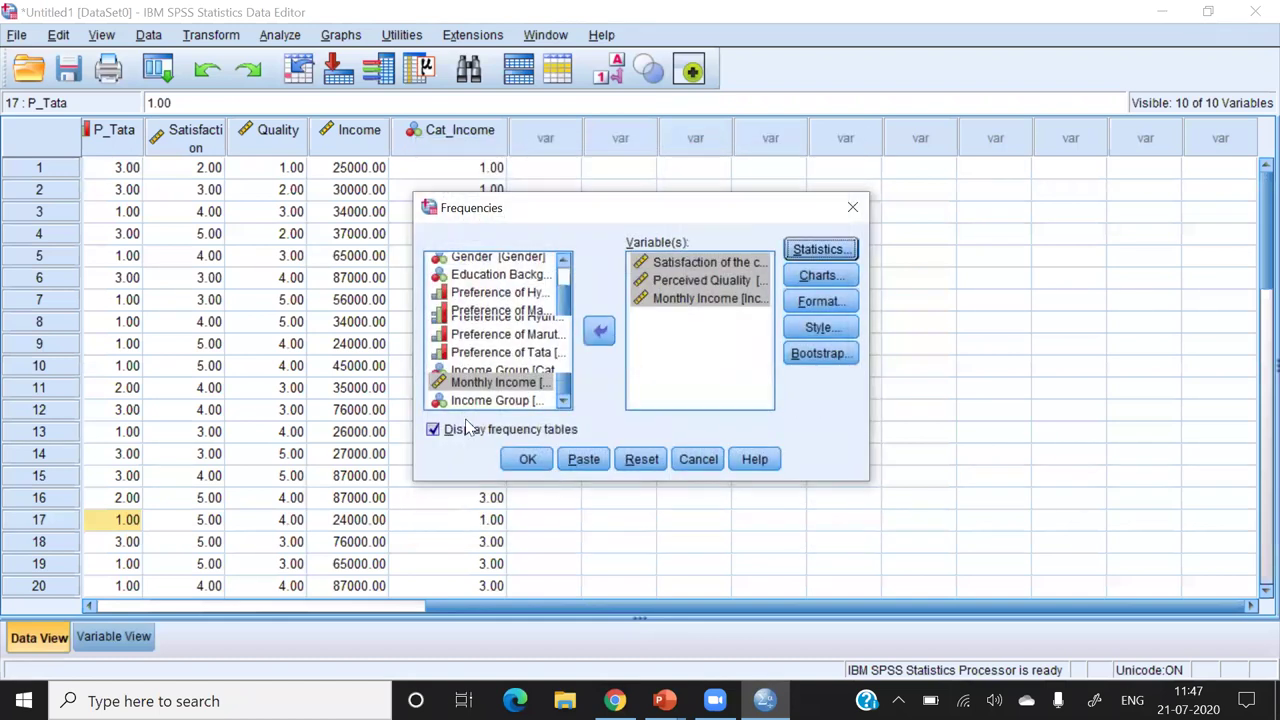
left_click(430, 433)
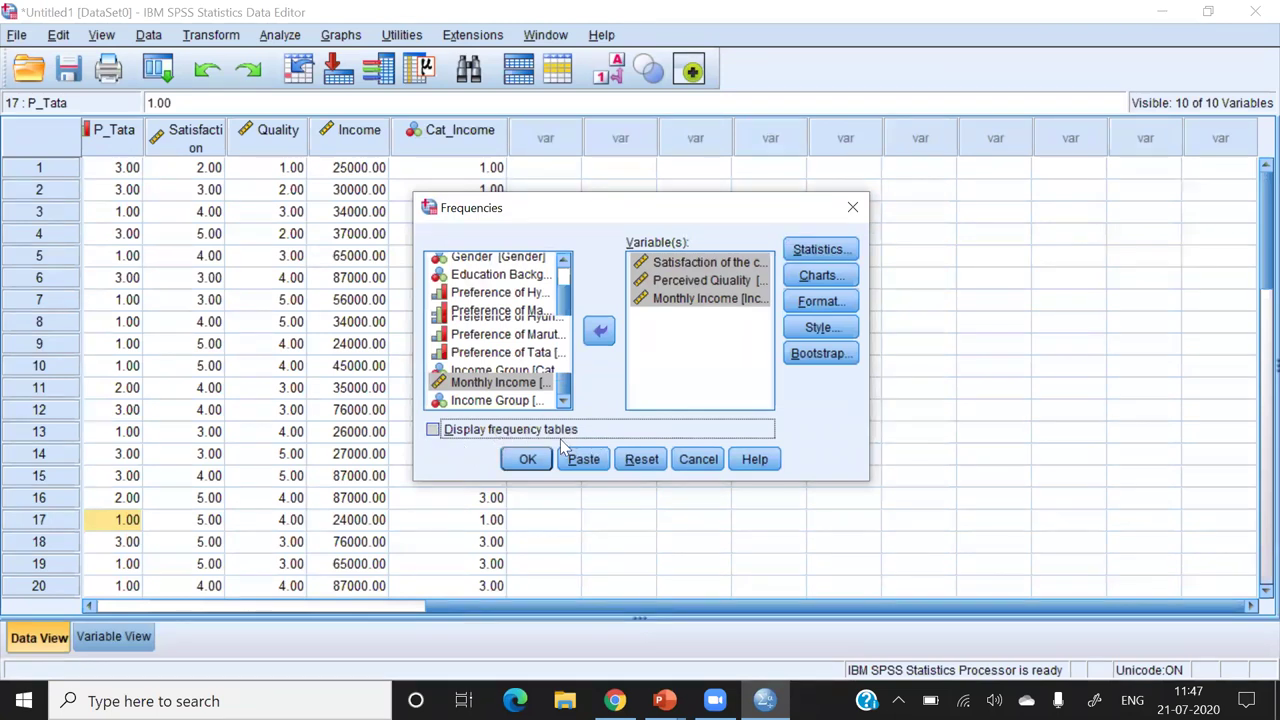
left_click(535, 466)
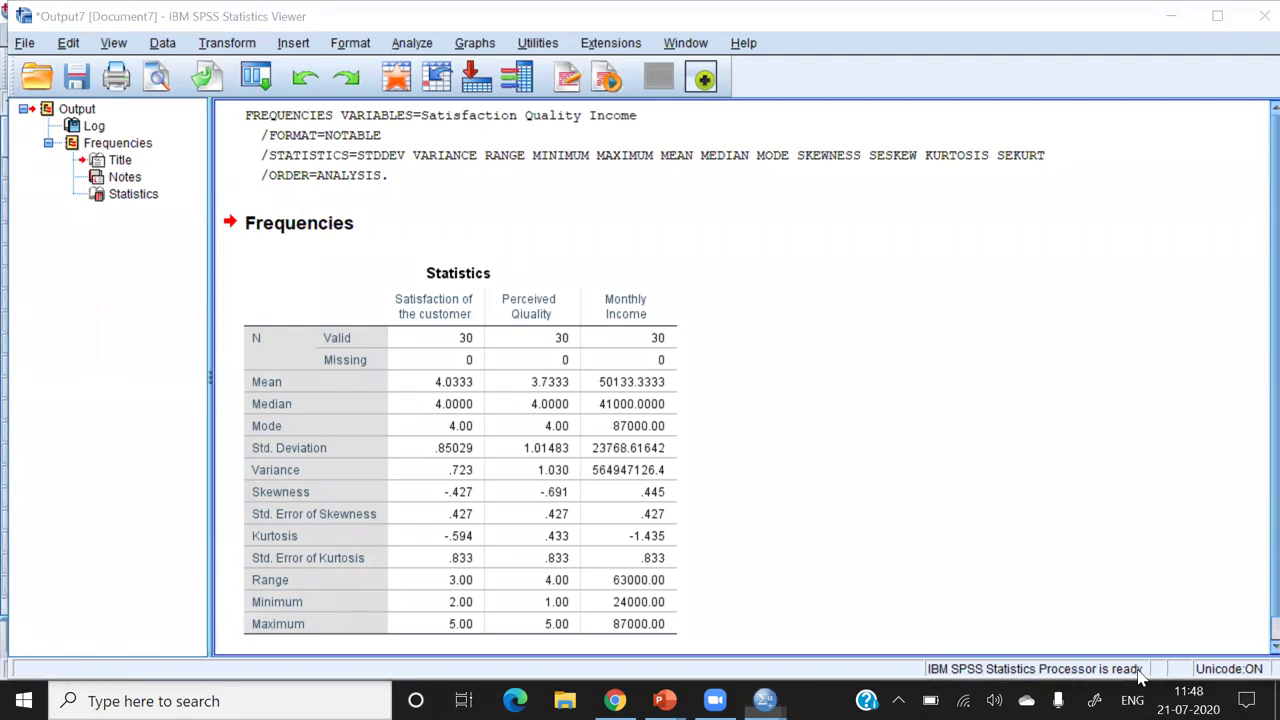
- Examine the Statistics table for the three scale variables, and shrink the output outline to a narrow strip
left_click(594, 427)
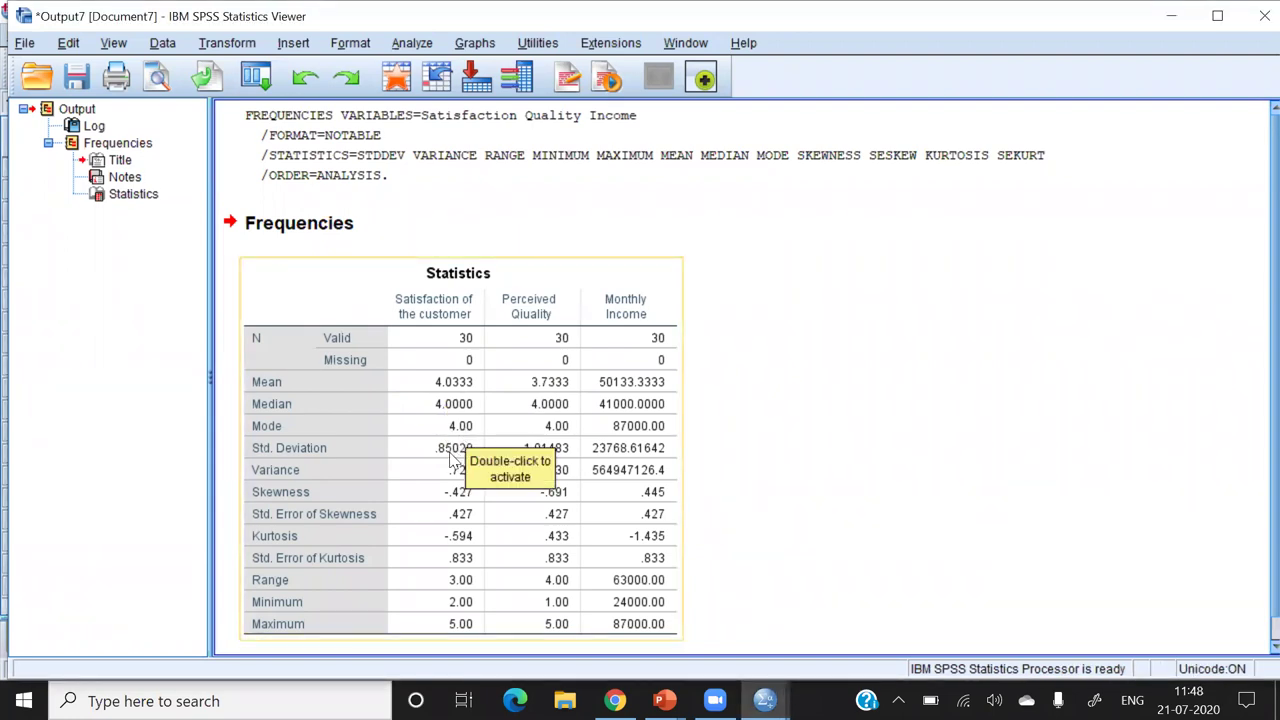
left_click(800, 458)
left_click(466, 482)
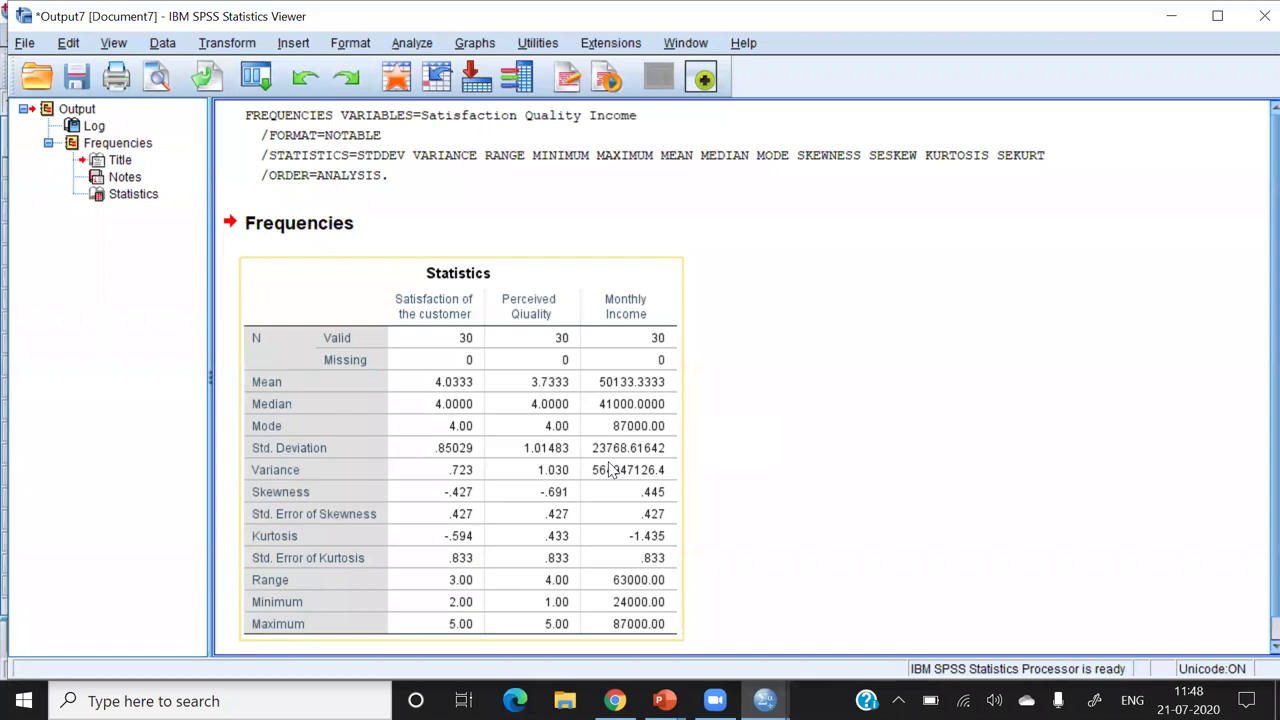
left_click(680, 400)
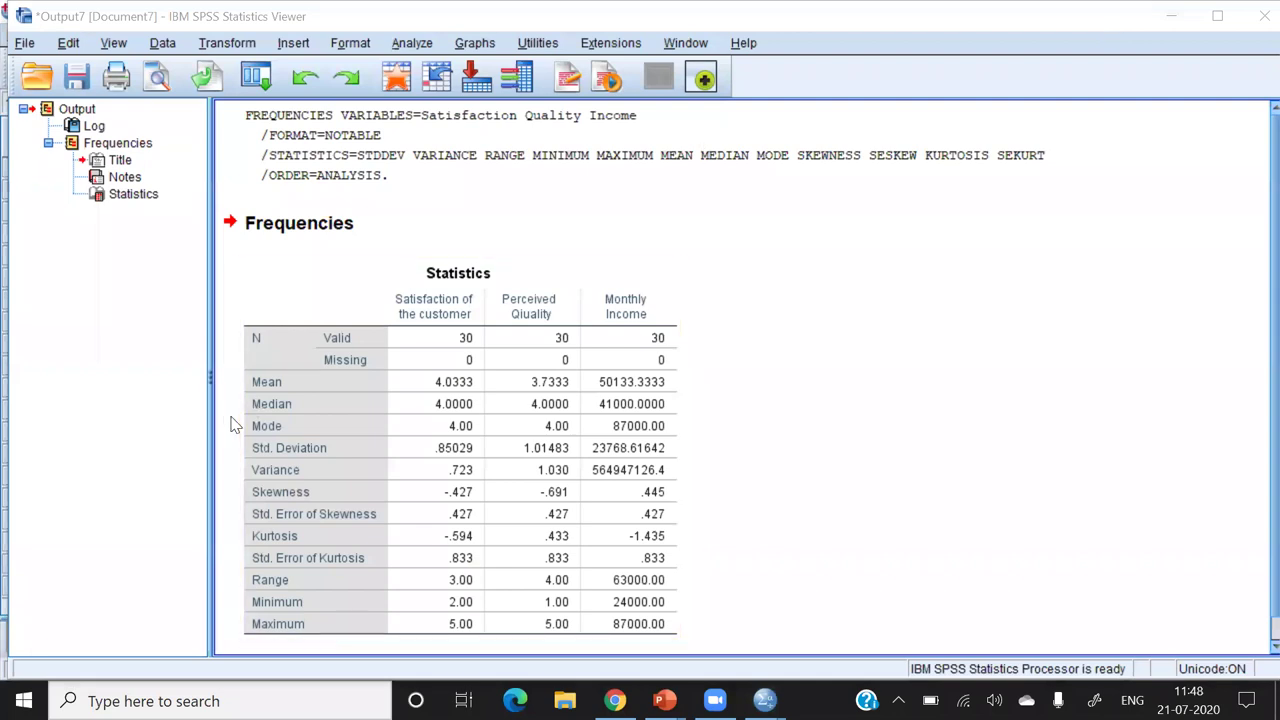
left_click_drag(208, 378, 40, 370)
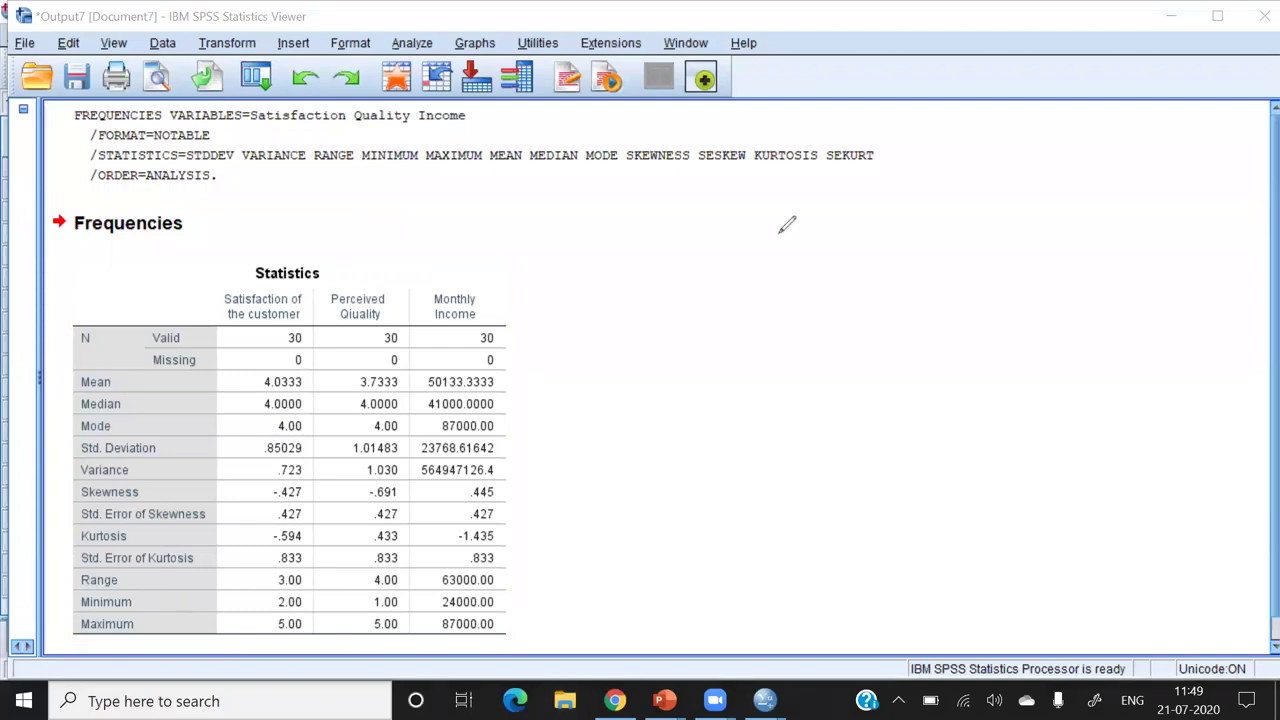
- Sketch a symmetric bell curve with a centre line and baseline beside the Statistics table, and label its centre Mean, Median and Mode
mouse_move(972, 113)
left_mouse_down()
mouse_move(937, 133)
mouse_move(868, 256)
mouse_move(838, 263)
left_mouse_up()
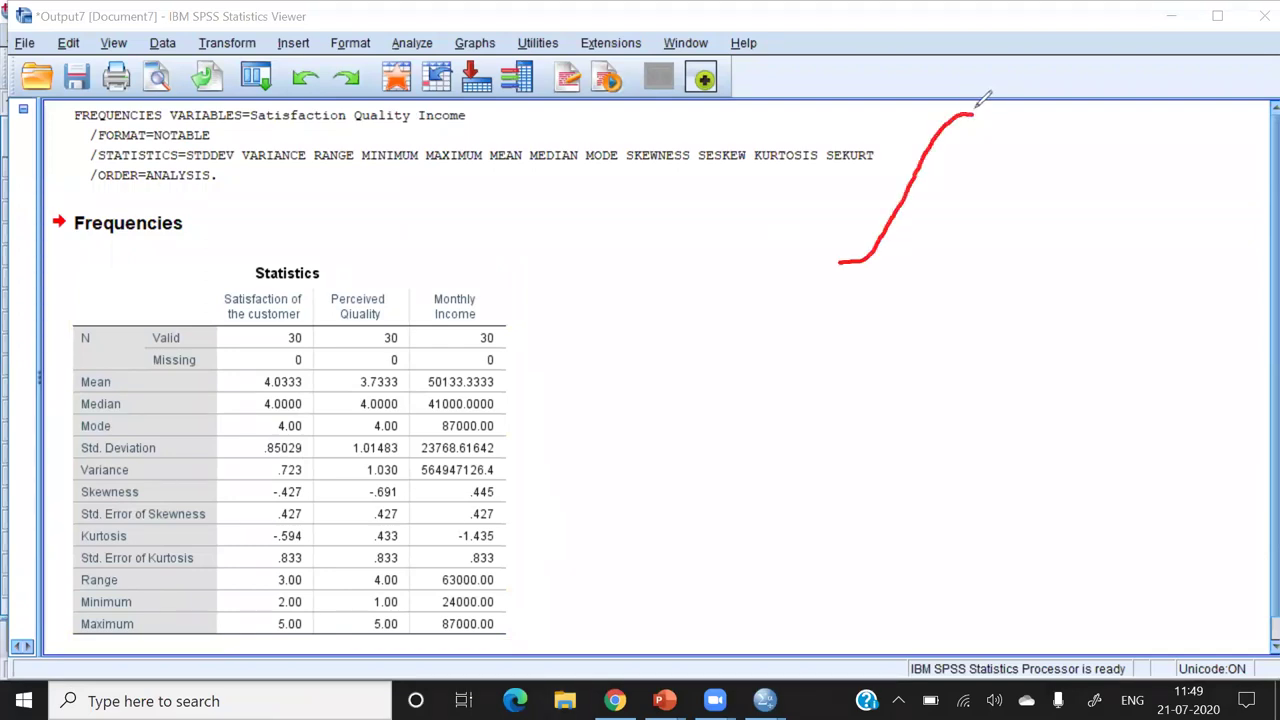
left_click_drag(975, 113, 1110, 260)
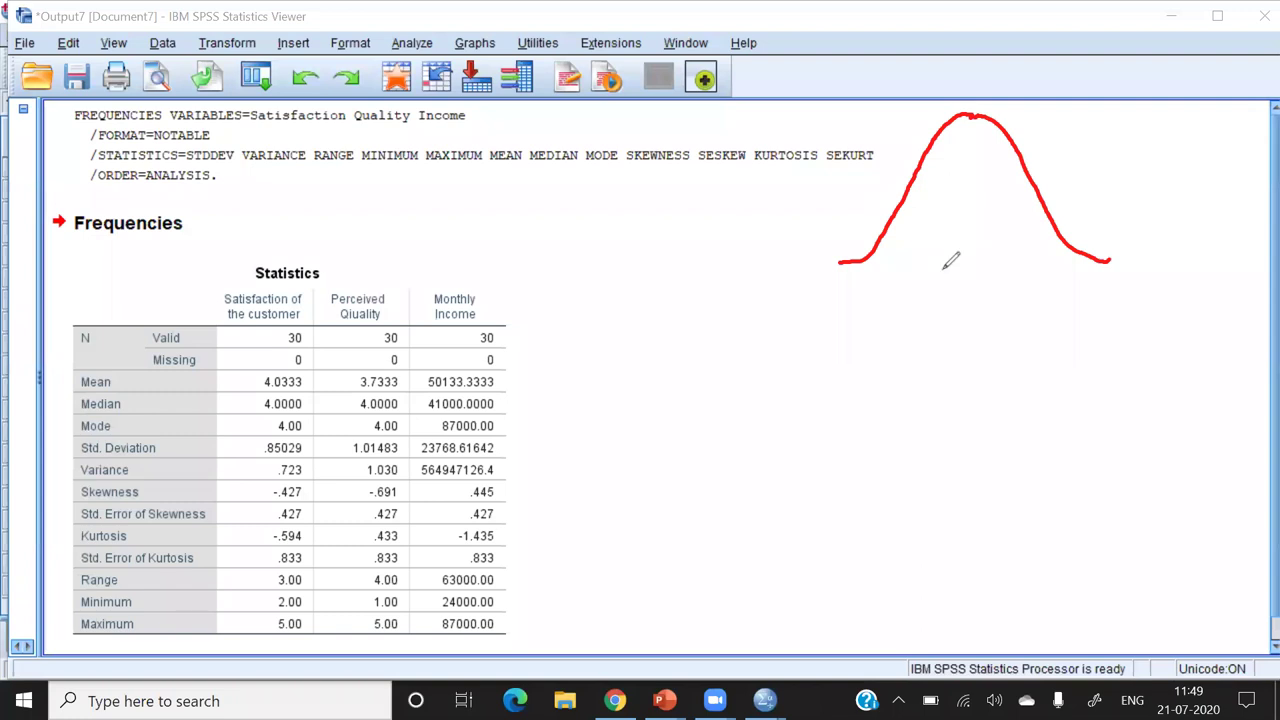
left_click_drag(974, 116, 978, 270)
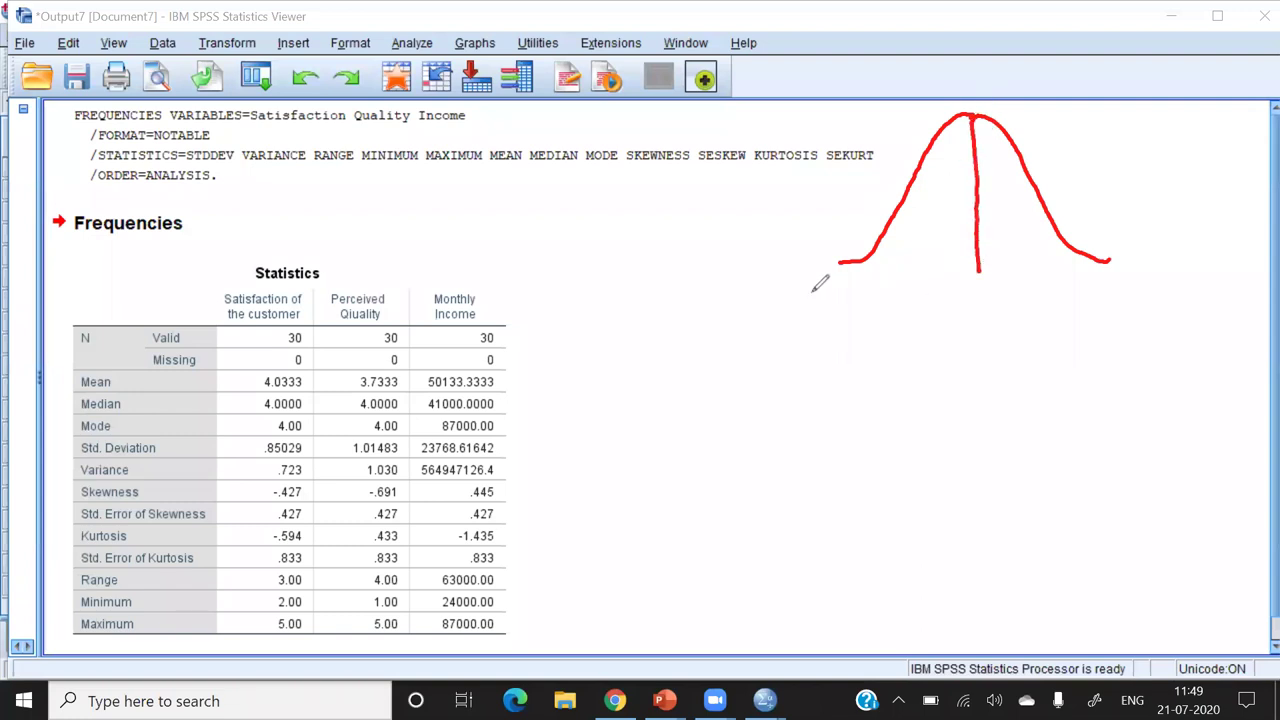
left_click_drag(772, 300, 1215, 288)
mouse_move(978, 268)
left_mouse_down()
mouse_move(956, 362)
mouse_move(1012, 340)
mouse_move(1046, 350)
mouse_move(1041, 360)
left_mouse_up()
mouse_move(962, 386)
left_mouse_down()
mouse_move(962, 436)
mouse_move(1018, 392)
mouse_move(1046, 394)
mouse_move(1082, 426)
left_mouse_up()
mouse_move(967, 455)
left_mouse_down()
mouse_move(966, 512)
mouse_move(993, 500)
mouse_move(1030, 446)
mouse_move(1056, 478)
left_mouse_up()
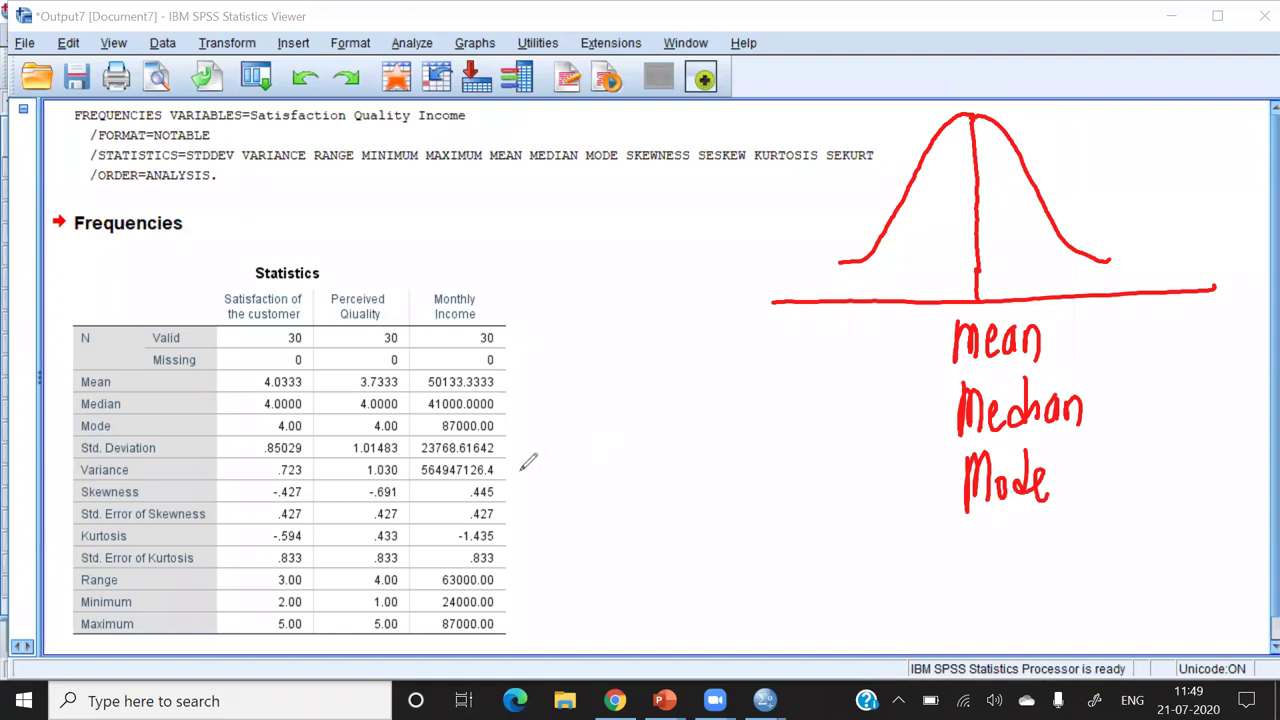
- Sketch two oppositely skewed curves with baselines, marking the upper one with a circled -ve and the lower one with a circled +
mouse_move(548, 480)
left_mouse_down()
mouse_move(524, 499)
mouse_move(648, 414)
mouse_move(762, 378)
mouse_move(818, 515)
left_mouse_up()
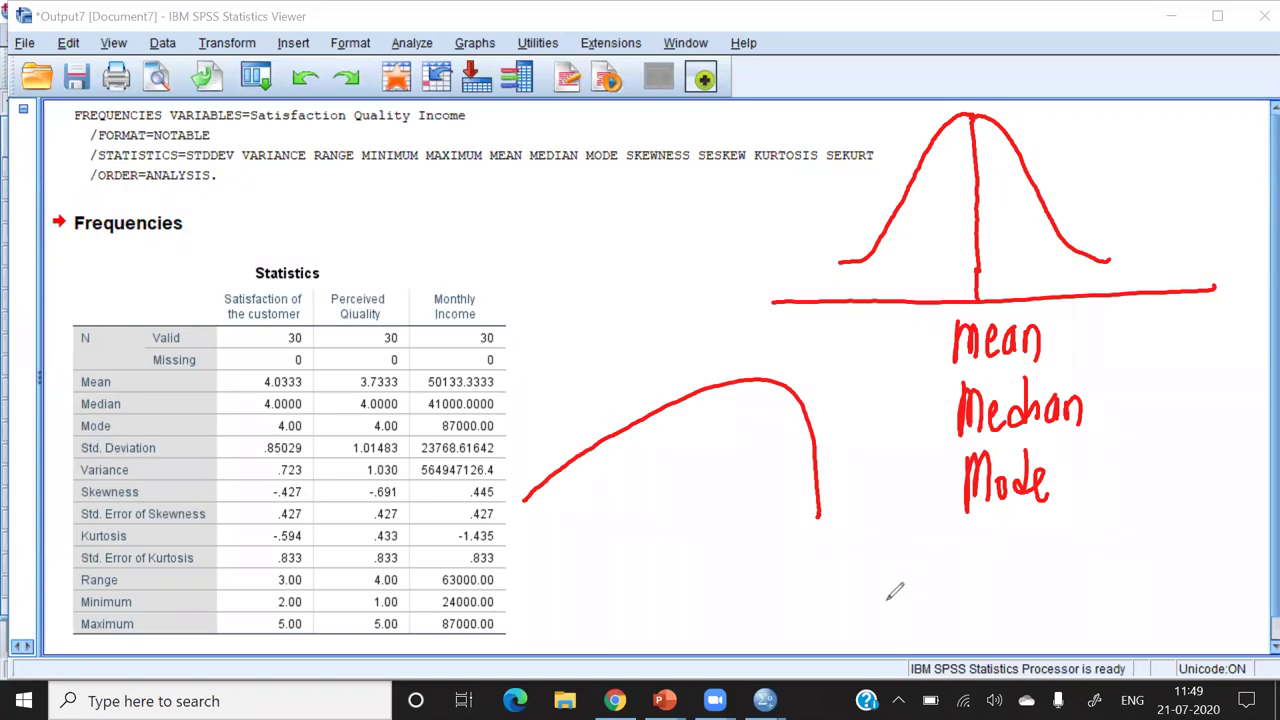
mouse_move(622, 492)
left_mouse_down()
mouse_move(571, 600)
mouse_move(706, 518)
mouse_move(890, 612)
left_mouse_up()
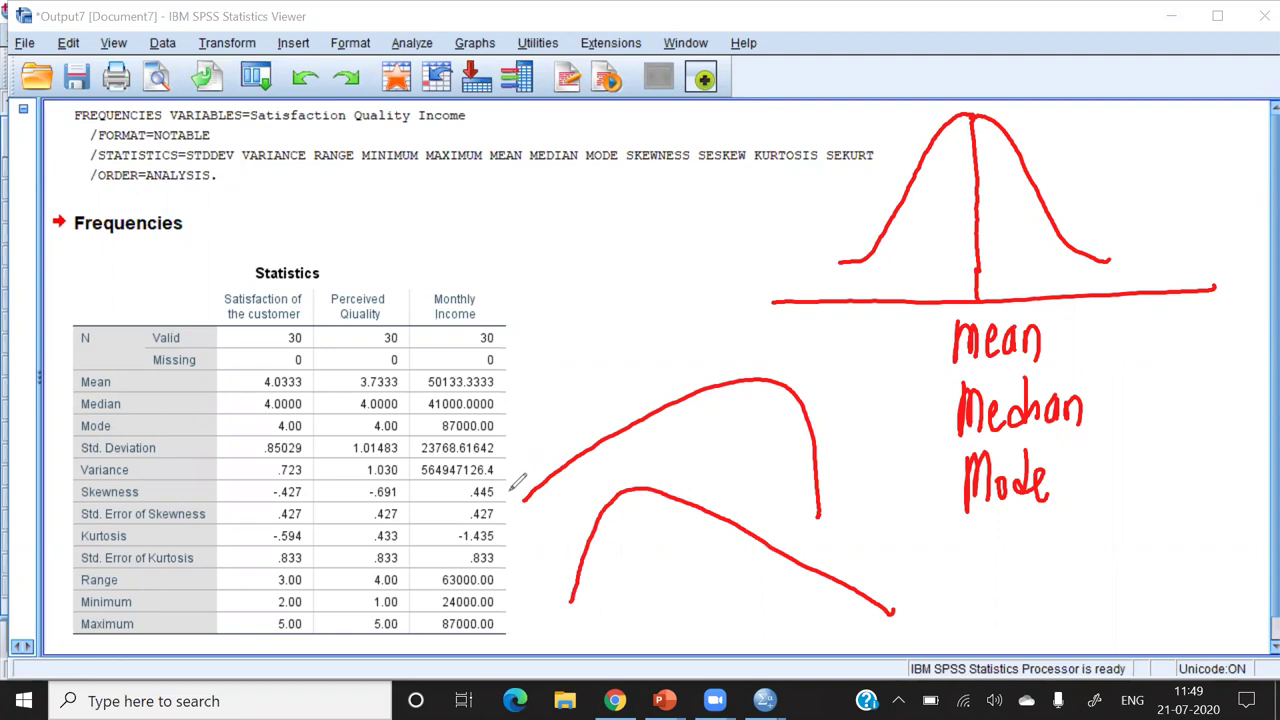
mouse_move(506, 494)
left_mouse_down()
mouse_move(686, 468)
mouse_move(851, 465)
left_mouse_up()
left_click_drag(538, 588, 908, 590)
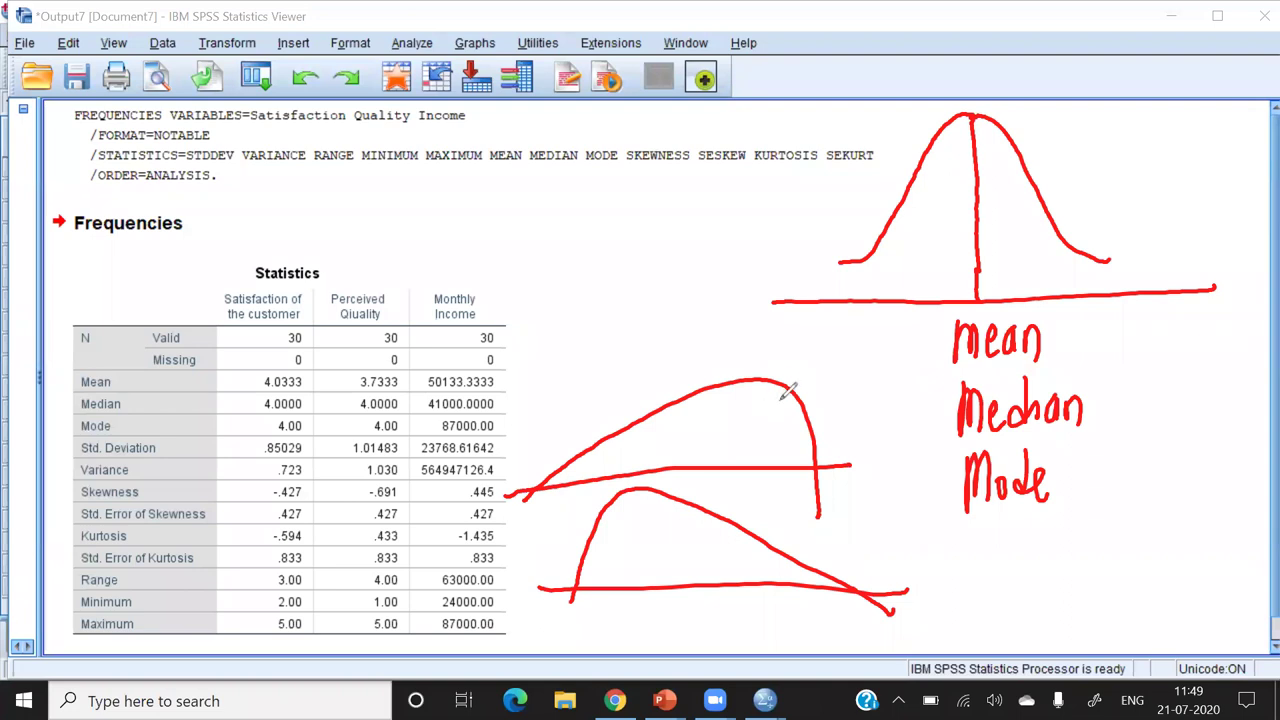
mouse_move(735, 435)
left_mouse_down()
mouse_move(782, 432)
mouse_move(795, 410)
mouse_move(804, 420)
mouse_move(780, 458)
mouse_move(806, 372)
left_mouse_up()
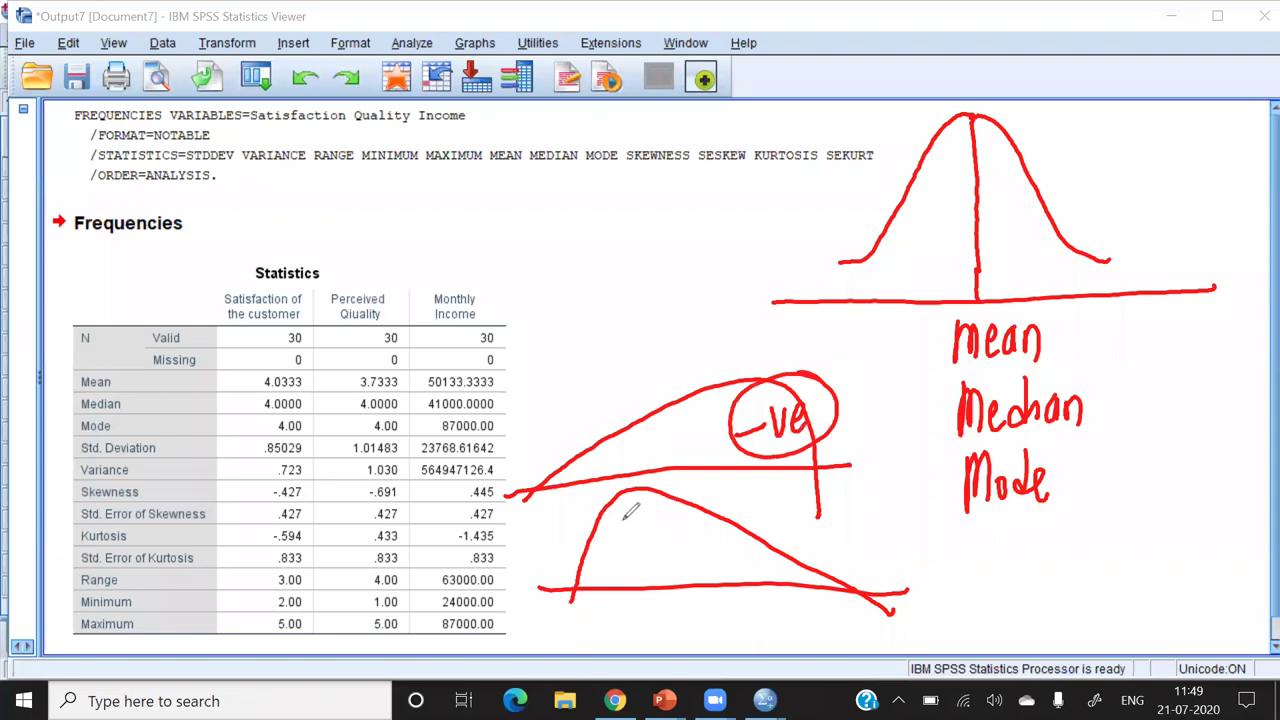
mouse_move(621, 516)
left_mouse_down()
mouse_move(616, 545)
mouse_move(627, 528)
mouse_move(572, 576)
mouse_move(634, 483)
left_mouse_up()
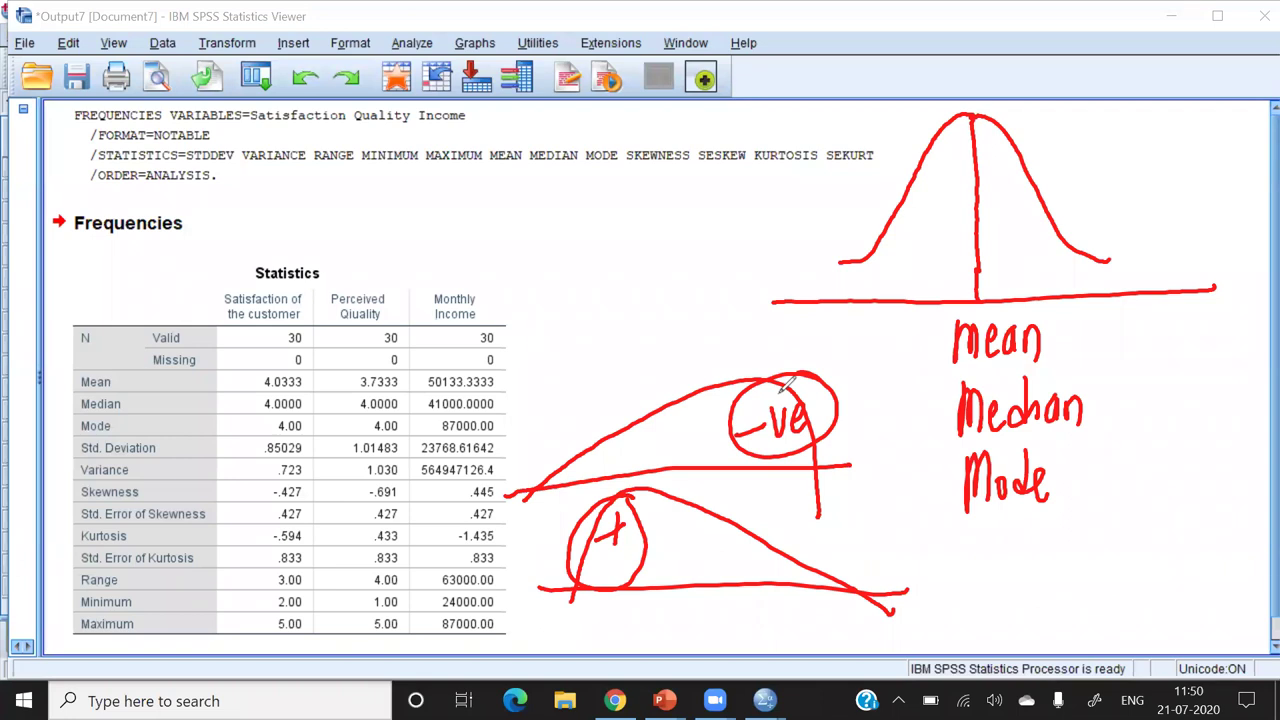
- Erase all the handwritten curves and labels from the output
key("e")
left_click(631, 514)
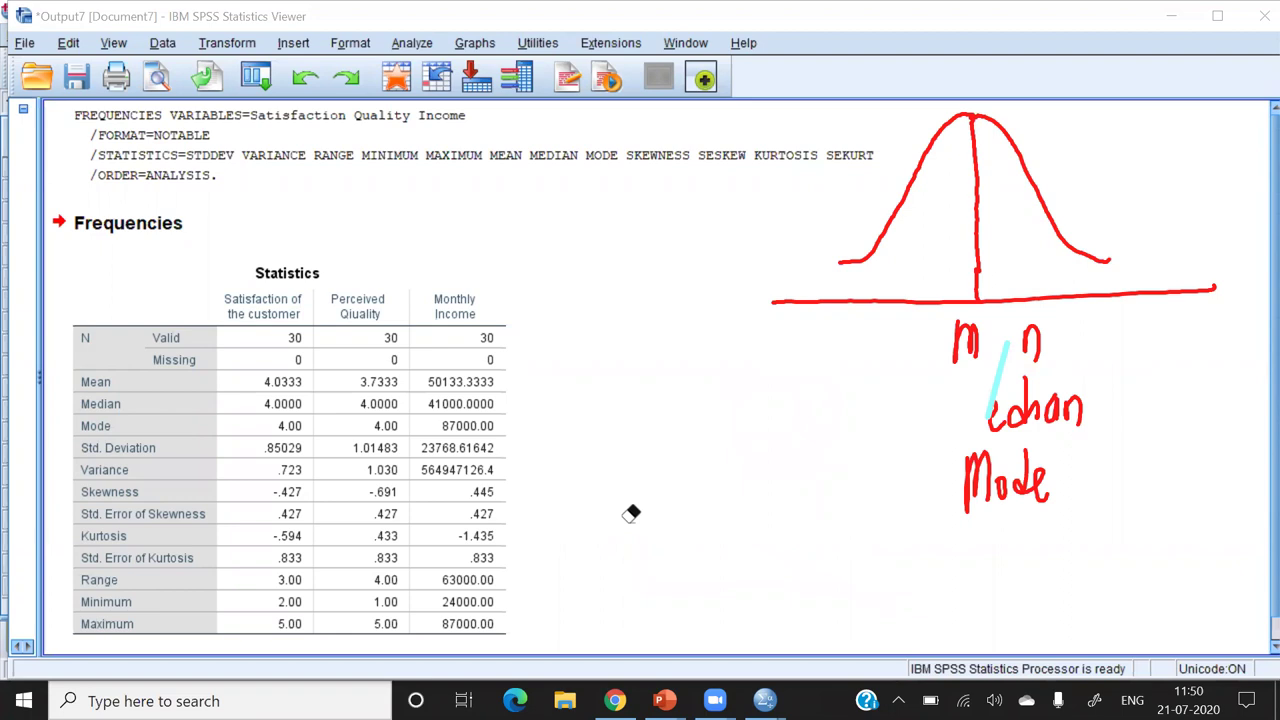
left_click(631, 514)
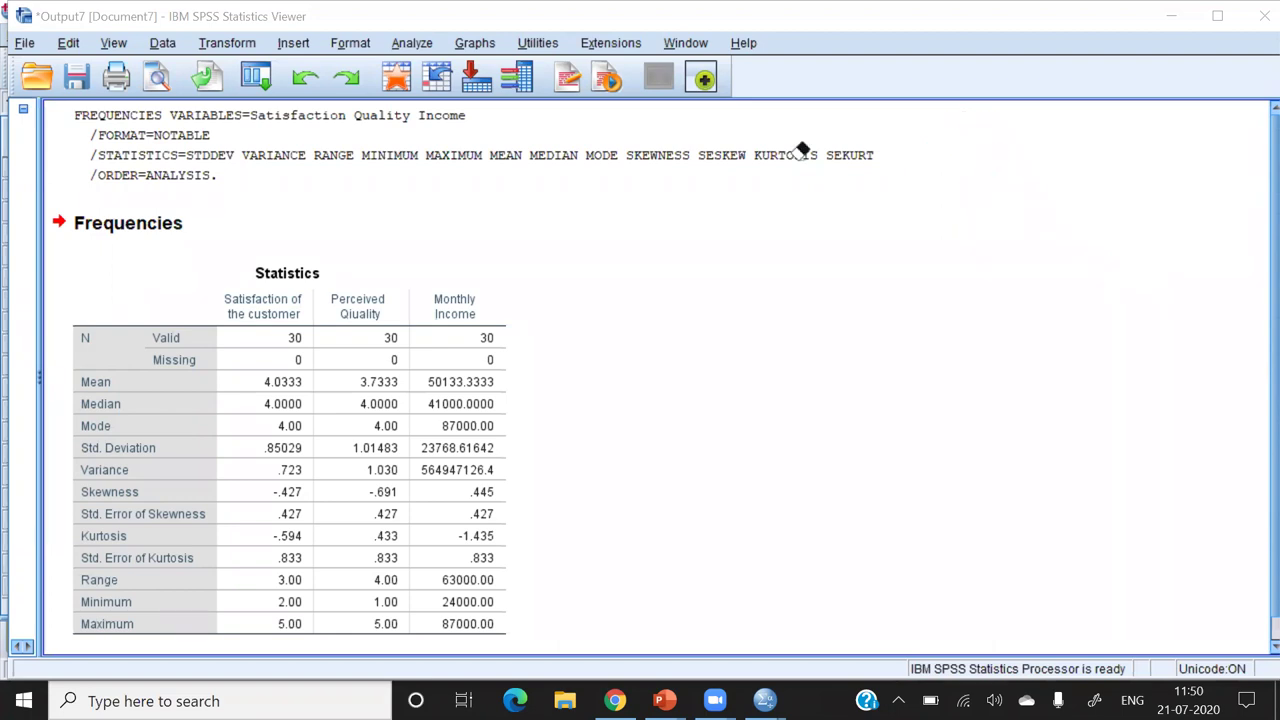
- Sketch a large curve with a long left tail and a baseline beside the Statistics table
key("p")
mouse_move(578, 357)
left_mouse_down()
mouse_move(683, 320)
mouse_move(890, 175)
mouse_move(1091, 86)
mouse_move(1260, 330)
left_mouse_up()
mouse_move(663, 345)
left_mouse_down()
mouse_move(580, 355)
mouse_move(1260, 328)
left_mouse_up()
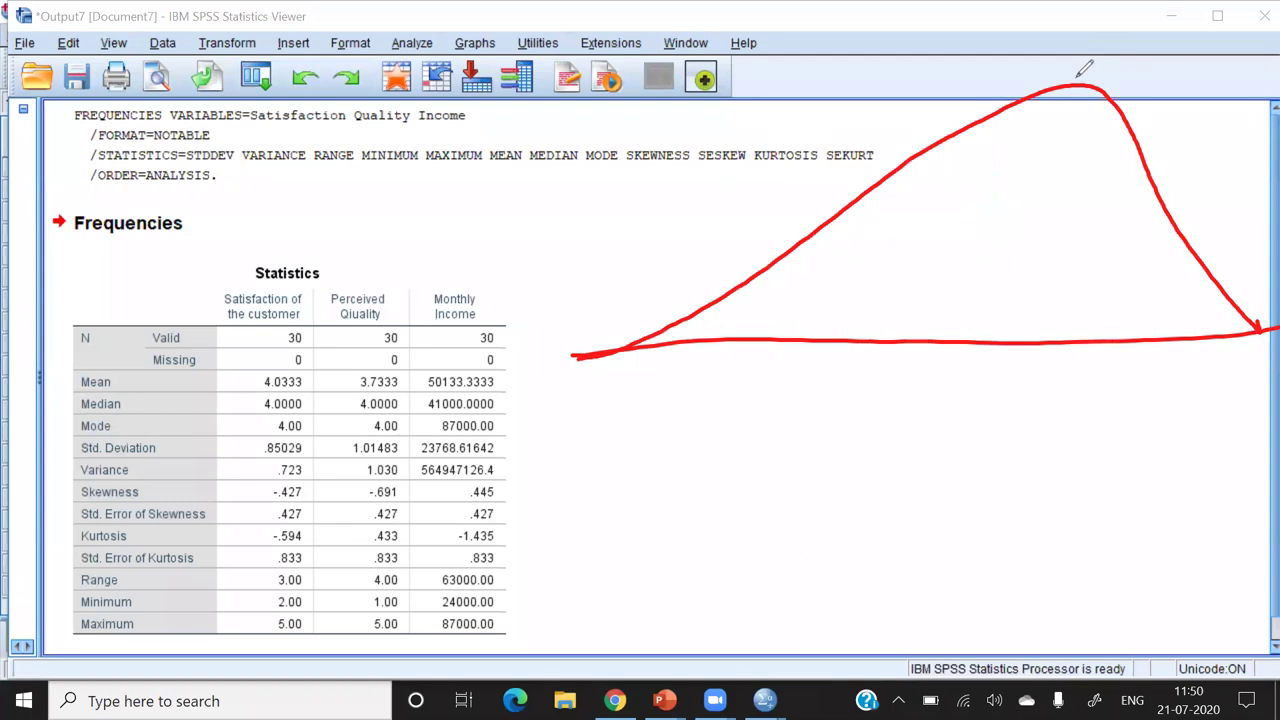
- Mark two points on the curve's baseline and handwrite "mean - mode" beneath them
left_click_drag(965, 333, 965, 366)
mouse_move(905, 395)
left_mouse_down()
mouse_move(955, 410)
mouse_move(978, 400)
mouse_move(1010, 430)
left_mouse_up()
left_click_drag(1090, 333, 1090, 352)
mouse_move(1058, 430)
left_mouse_down()
mouse_move(1078, 402)
mouse_move(1100, 418)
mouse_move(1112, 400)
left_mouse_up()
left_click_drag(1136, 402, 1140, 415)
left_click_drag(1028, 402, 1044, 400)
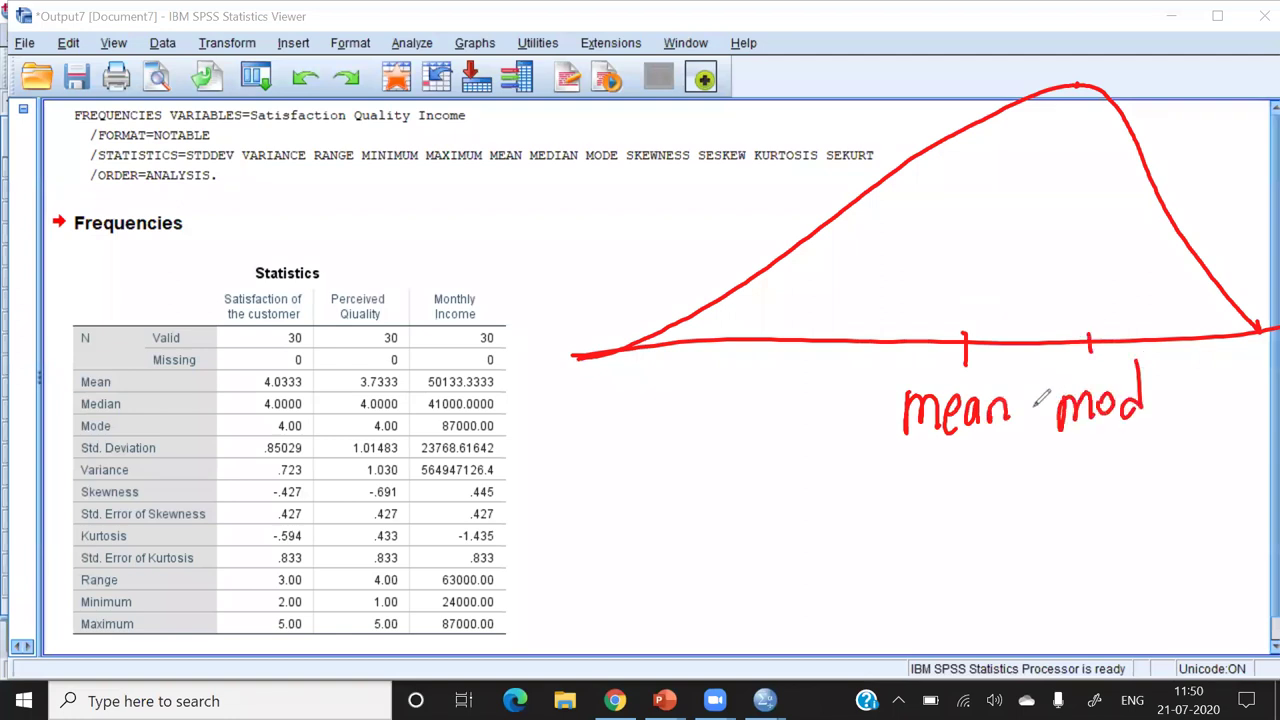
left_click_drag(1150, 398, 1170, 404)
- Handwrite "= -ve" below the mean - mode expression and circle the -ve
left_click_drag(962, 488, 1050, 484)
mouse_move(1064, 466)
left_mouse_down()
mouse_move(1075, 488)
mouse_move(1090, 462)
left_mouse_up()
left_click_drag(1098, 478, 1120, 488)
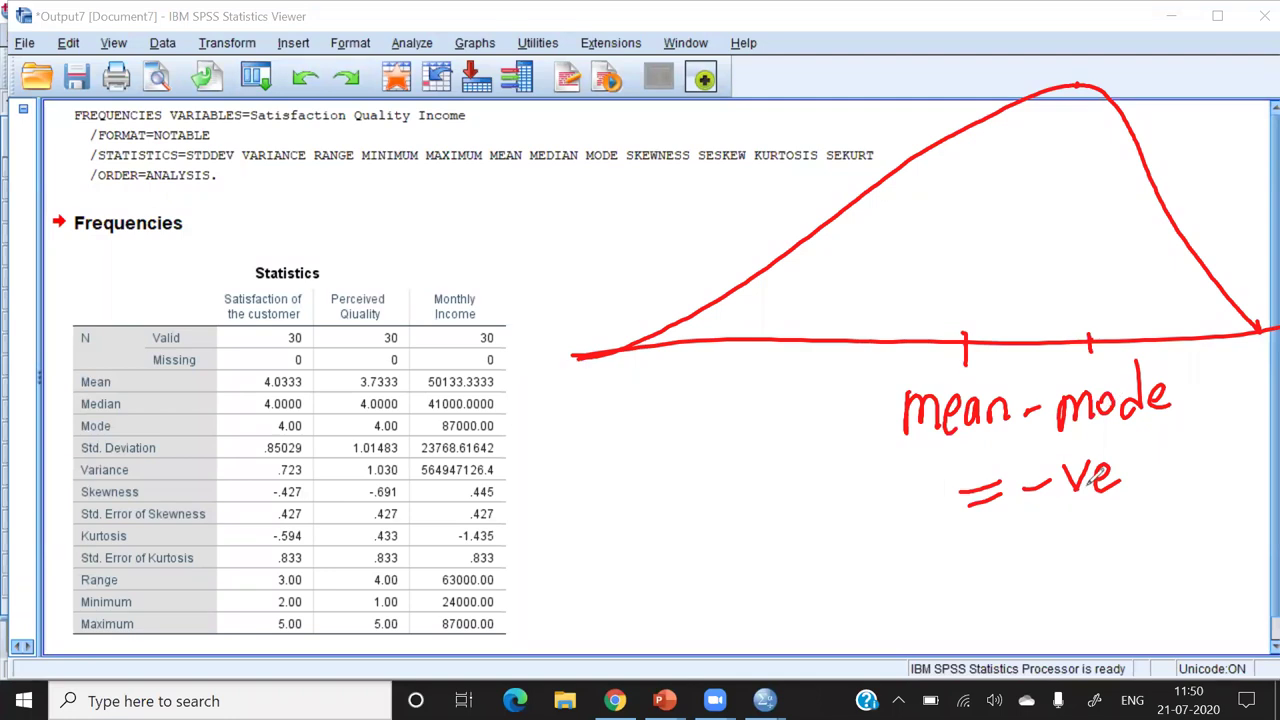
left_click_drag(1130, 438, 1101, 439)
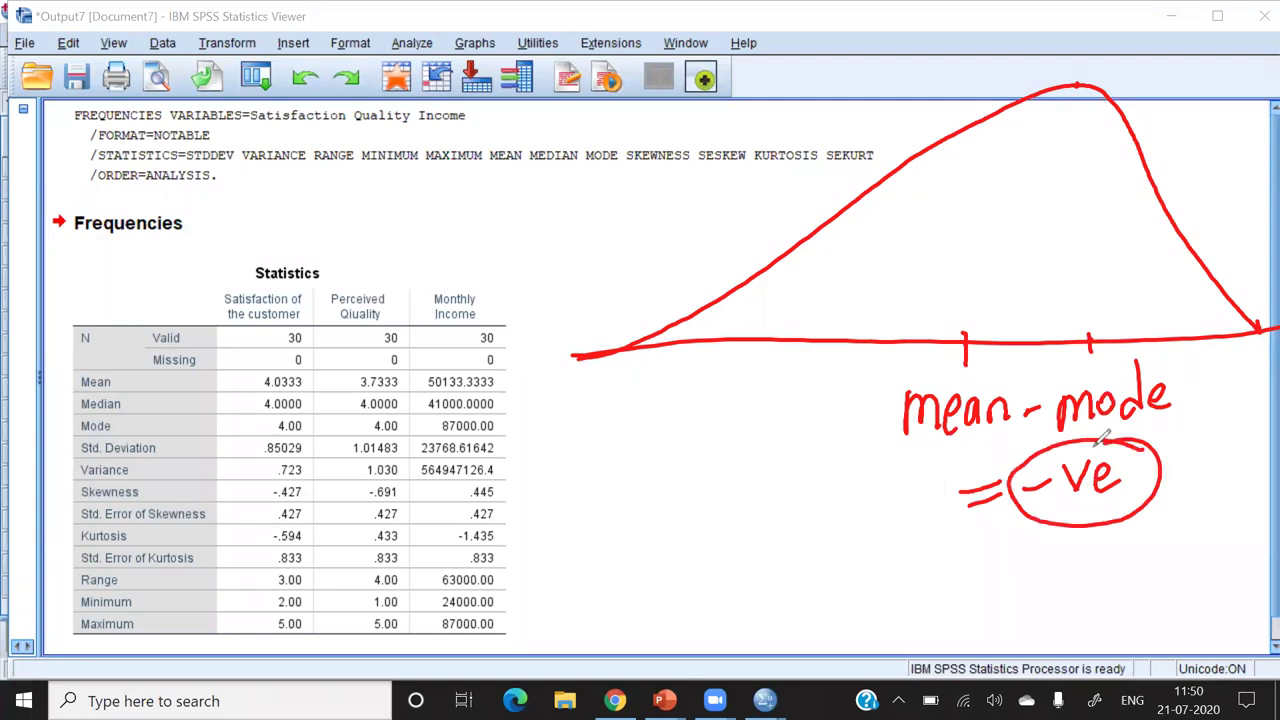
- Label the inside of the curve "-ve skewed", and erase all the handwriting
mouse_move(932, 188)
left_mouse_down()
mouse_move(966, 184)
mouse_move(1012, 150)
mouse_move(1068, 186)
left_mouse_up()
mouse_move(852, 250)
left_mouse_down()
mouse_move(962, 214)
mouse_move(1010, 242)
mouse_move(1043, 234)
mouse_move(1064, 262)
mouse_move(1114, 240)
left_mouse_up()
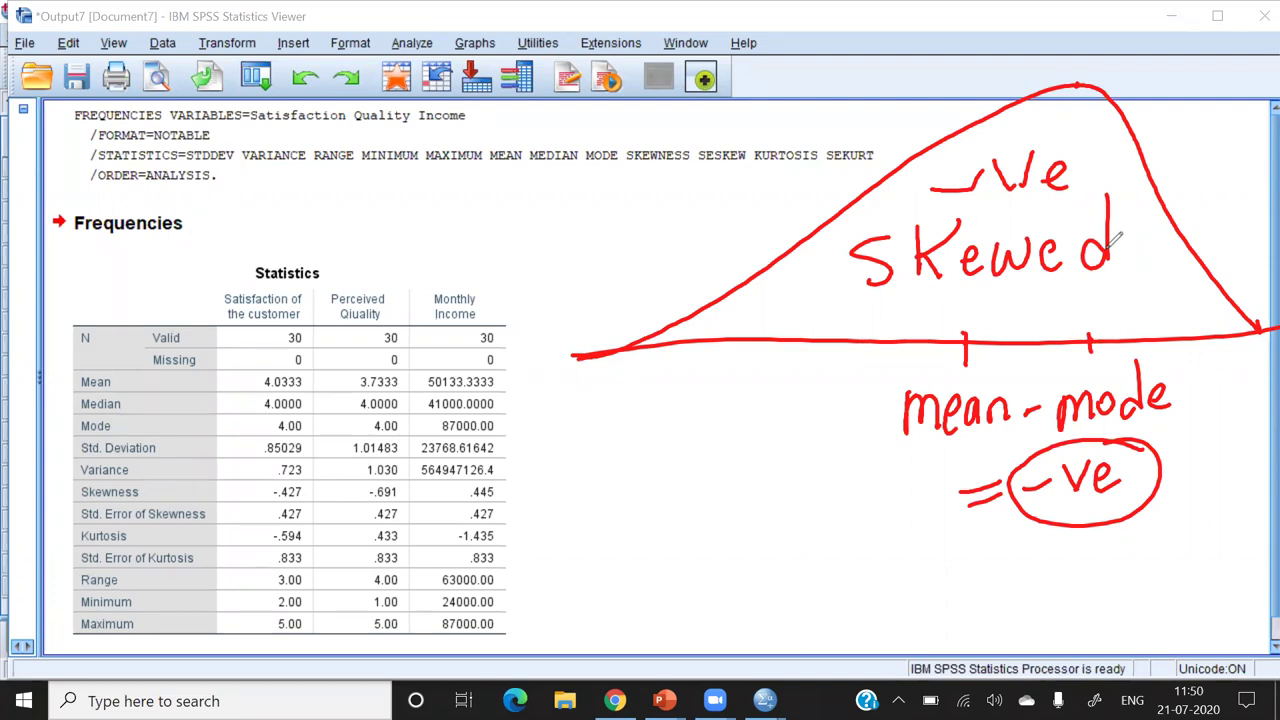
key("e")
- Sketch a curve with a long right tail and a baseline, and label it "+ skewed" above
mouse_move(580, 460)
left_mouse_down()
mouse_move(584, 448)
mouse_move(963, 357)
mouse_move(1247, 475)
mouse_move(612, 472)
mouse_move(1279, 477)
left_mouse_up()
mouse_move(553, 213)
left_mouse_down()
mouse_move(557, 272)
mouse_move(584, 226)
left_mouse_up()
mouse_move(664, 182)
left_mouse_down()
mouse_move(649, 234)
mouse_move(740, 176)
mouse_move(772, 190)
mouse_move(818, 120)
mouse_move(828, 178)
left_mouse_up()
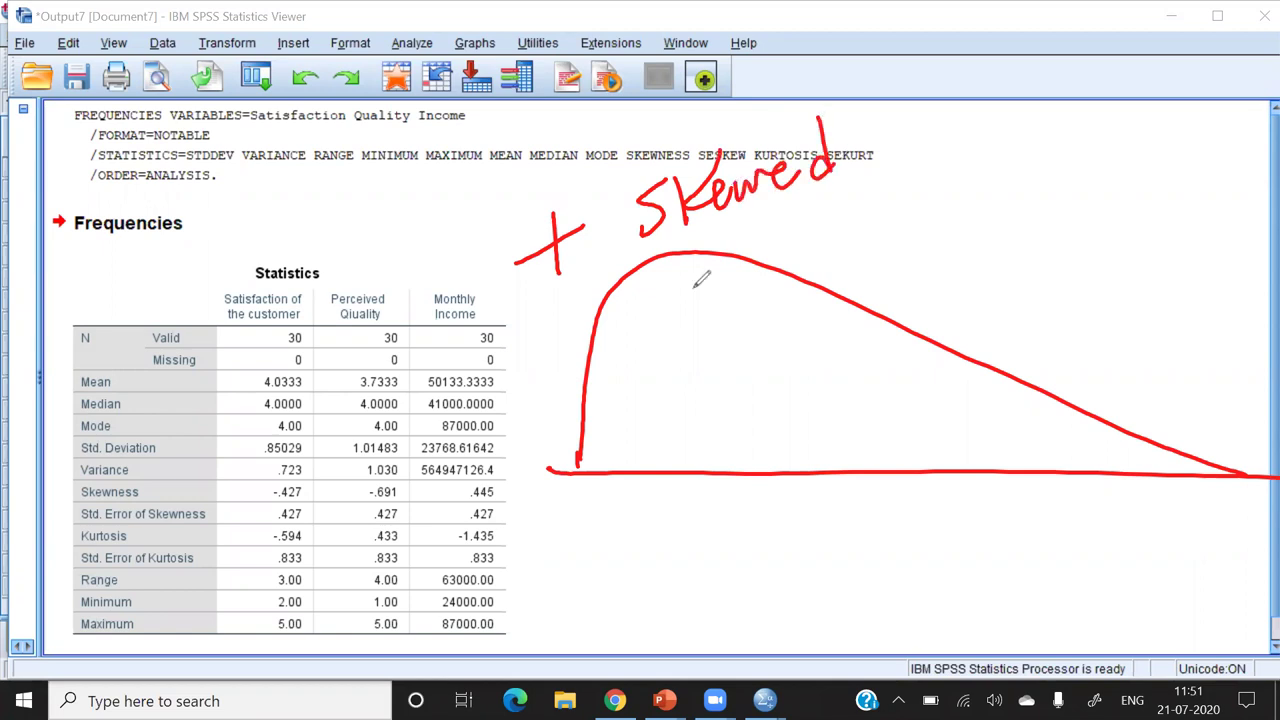
- Draw a vertical line from the curve's peak to the baseline and label it Mo below
mouse_move(671, 252)
left_mouse_down()
mouse_move(676, 490)
mouse_move(619, 573)
left_mouse_up()
mouse_move(619, 528)
left_mouse_down()
mouse_move(648, 540)
mouse_move(652, 565)
left_mouse_up()
left_click_drag(664, 538, 668, 557)
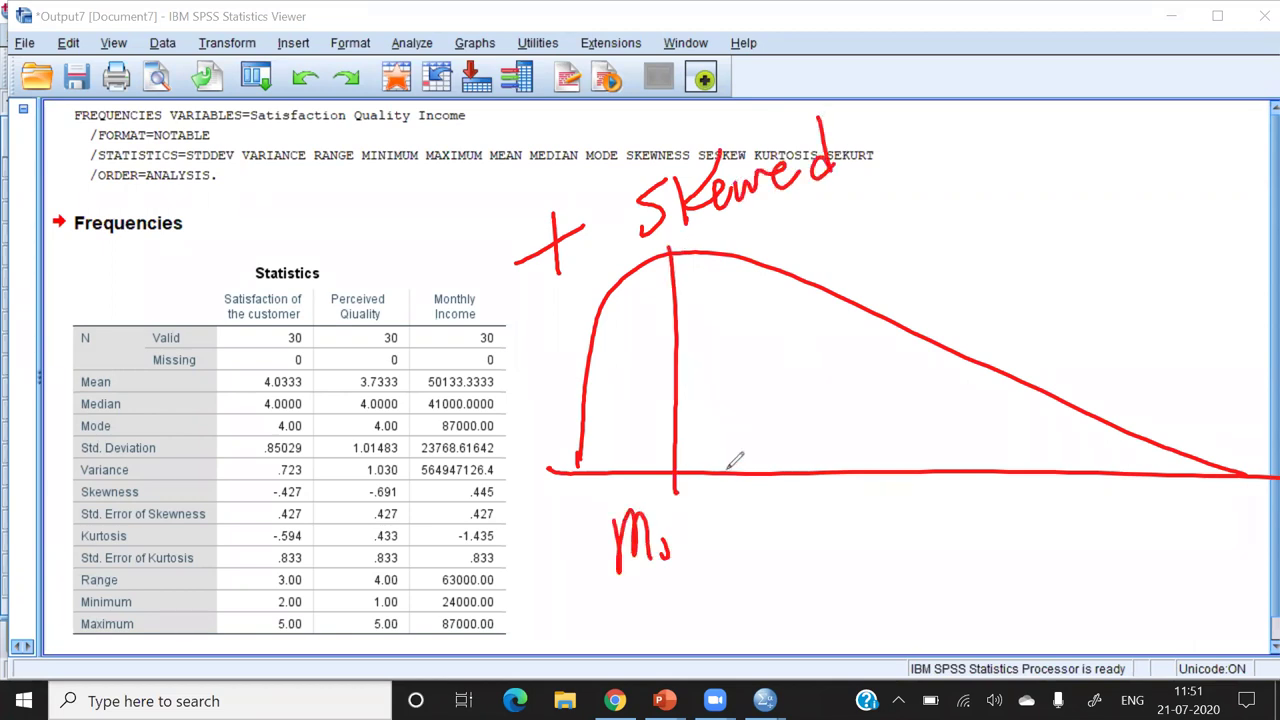
- Mark the mode on the baseline with a dot and add a tick labelled "x̄" to its right
left_click(672, 474)
left_click_drag(770, 470, 771, 490)
mouse_move(758, 538)
left_mouse_down()
mouse_move(768, 566)
mouse_move(802, 558)
left_mouse_up()
left_click_drag(757, 516, 787, 514)
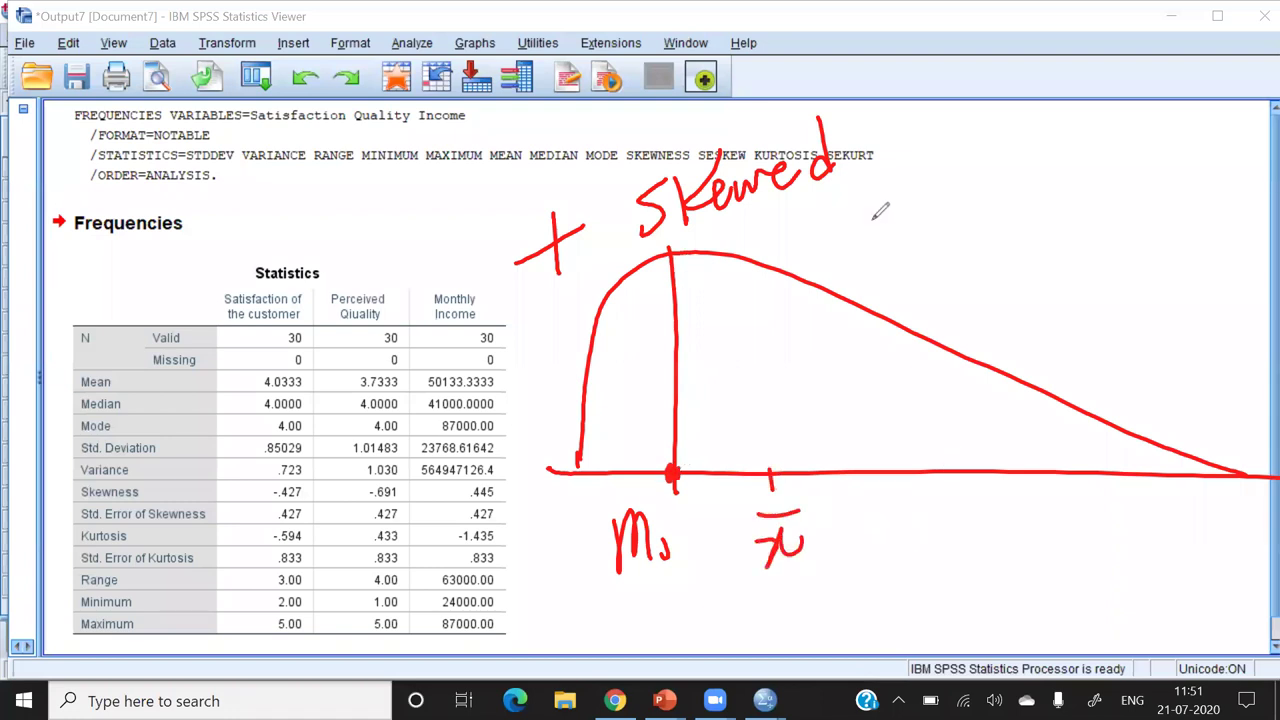
- Handwrite the inequality "x̄ > Mo" to the right of the curve's peak
left_click_drag(868, 216, 892, 254)
left_click_drag(942, 214, 906, 250)
mouse_move(948, 188)
left_mouse_down()
mouse_move(1038, 228)
mouse_move(1010, 270)
left_mouse_up()
left_click_drag(868, 194, 900, 202)
left_click_drag(1078, 200, 1156, 232)
- Handwrite "x̄ - Mo = +ve" below the inequality, and erase all the handwriting
left_click_drag(906, 316, 942, 340)
left_click_drag(942, 312, 922, 348)
mouse_move(900, 300)
left_mouse_down()
mouse_move(959, 301)
mouse_move(1090, 338)
left_mouse_up()
left_click_drag(1096, 322, 1162, 314)
left_click_drag(1132, 330, 1164, 328)
mouse_move(1214, 294)
left_mouse_down()
mouse_move(1212, 334)
mouse_move(1226, 308)
mouse_move(1250, 326)
left_mouse_up()
mouse_move(1262, 320)
left_mouse_down()
mouse_move(1272, 332)
mouse_move(1276, 312)
left_mouse_up()
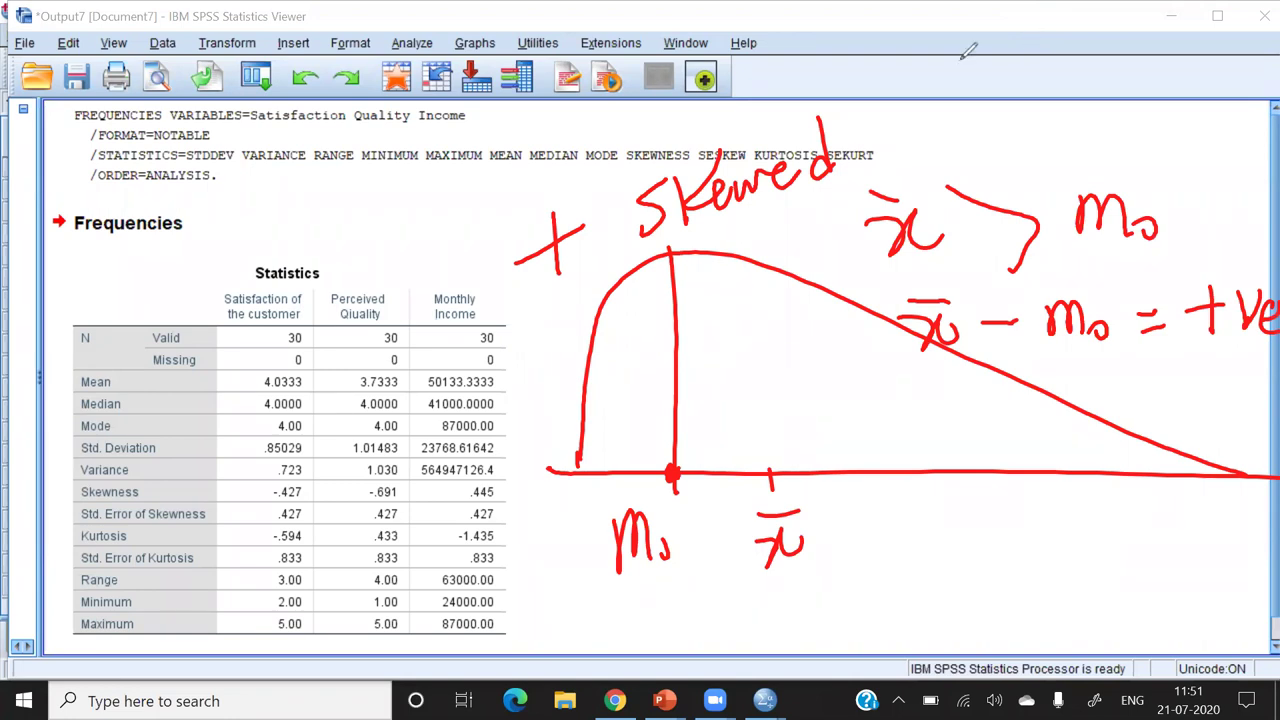
key("e")
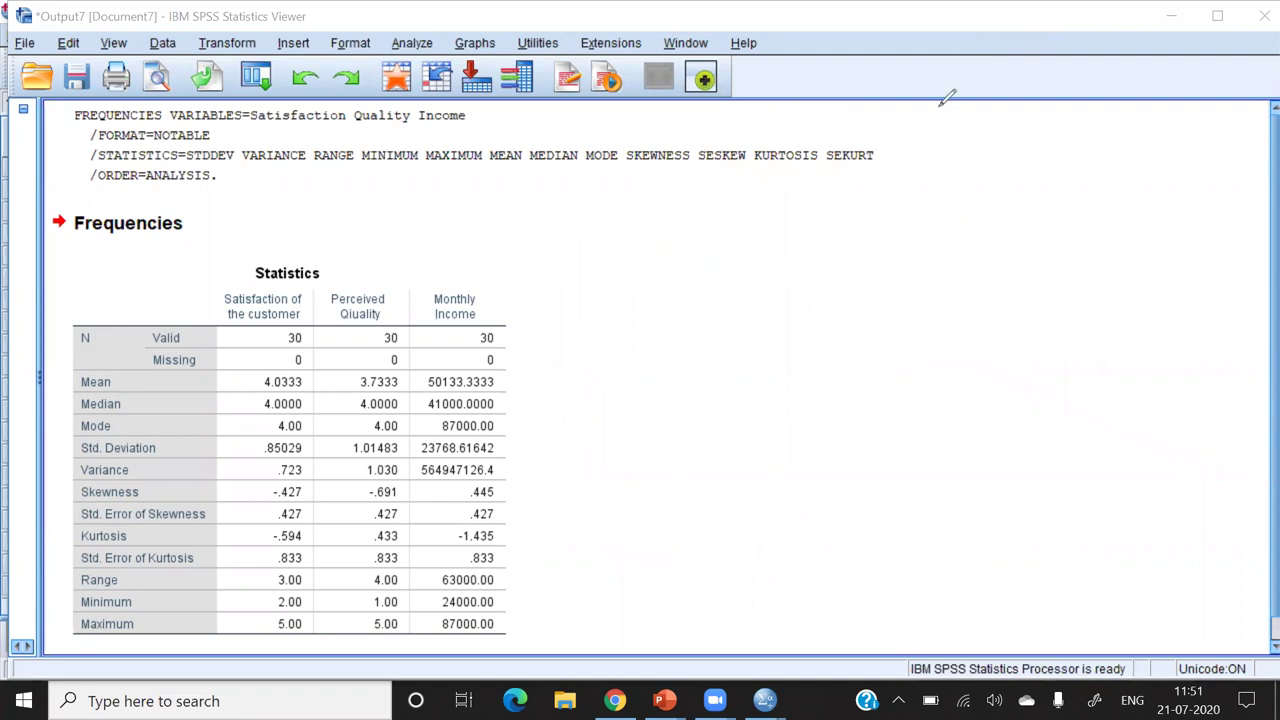
- Handwrite the heading "Kurtosis" above the blank output area and underline it
mouse_move(903, 72)
left_mouse_down()
mouse_move(930, 140)
mouse_move(982, 150)
mouse_move(1028, 70)
mouse_move(1060, 140)
mouse_move(1090, 100)
mouse_move(1095, 140)
left_mouse_up()
left_click_drag(1100, 95, 1168, 95)
left_click(1128, 72)
left_click_drag(870, 170, 1185, 148)
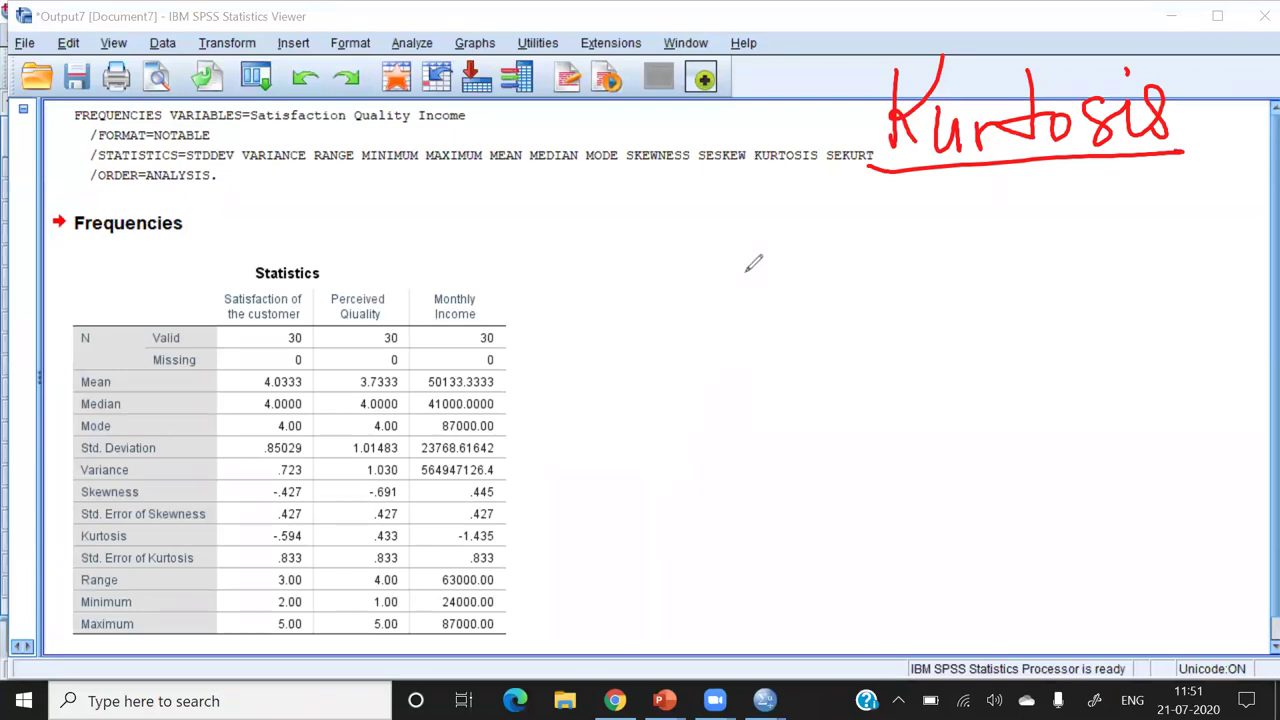
- Sketch a tall, narrow bell curve beside the statistics table and a medium-height curve to its right
left_click_drag(752, 207, 712, 279)
left_click_drag(608, 556, 712, 279)
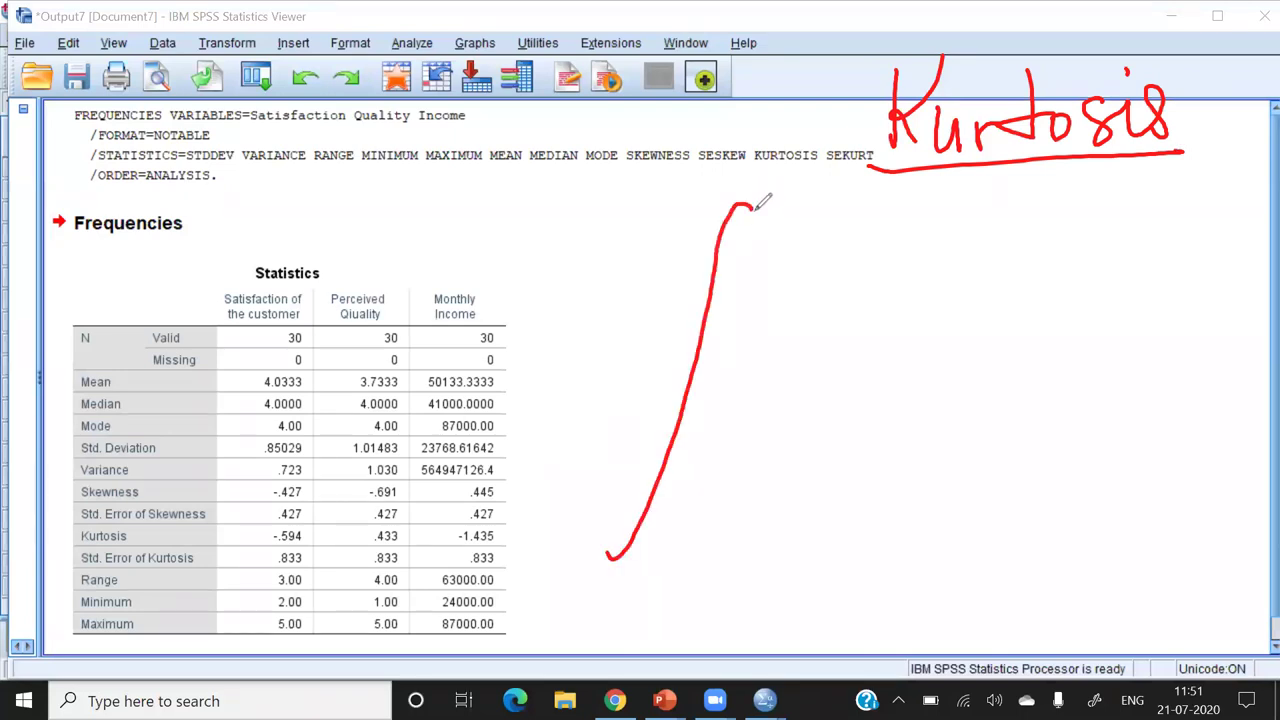
mouse_move(743, 204)
left_mouse_down()
mouse_move(784, 390)
mouse_move(855, 558)
left_mouse_up()
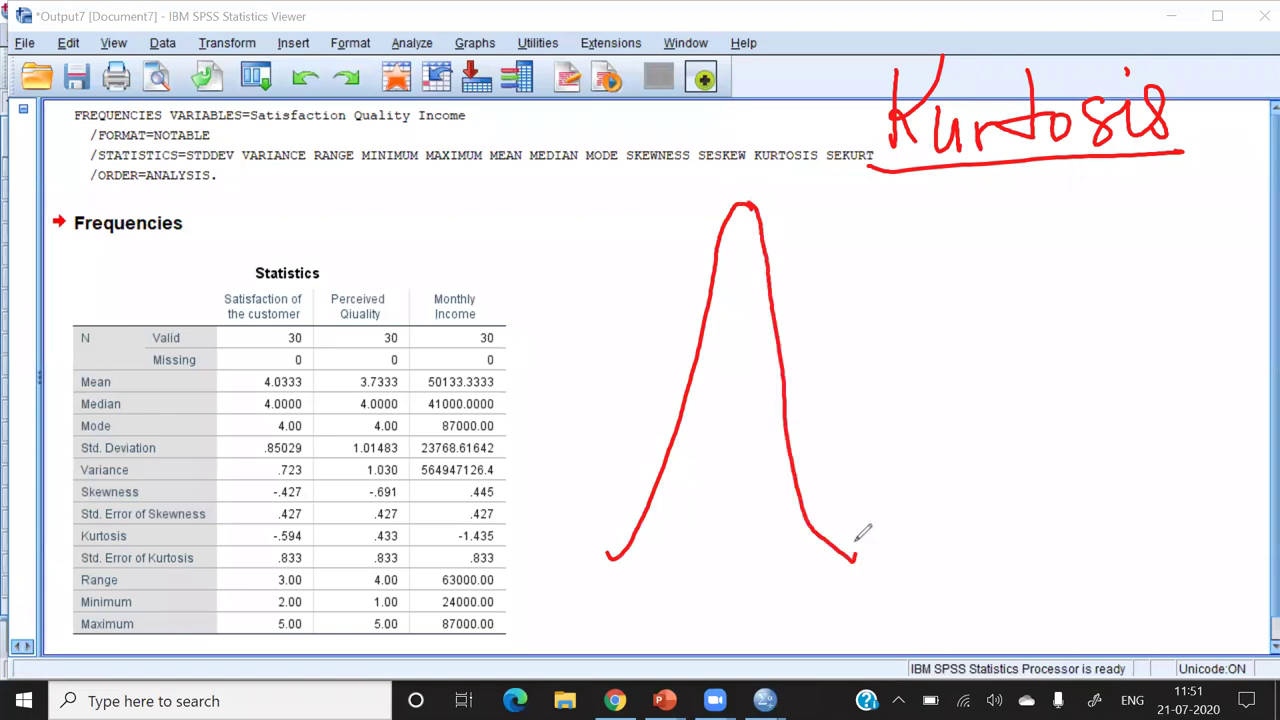
mouse_move(973, 325)
left_mouse_down()
mouse_move(888, 465)
mouse_move(872, 563)
mouse_move(990, 331)
mouse_move(1063, 544)
left_mouse_up()
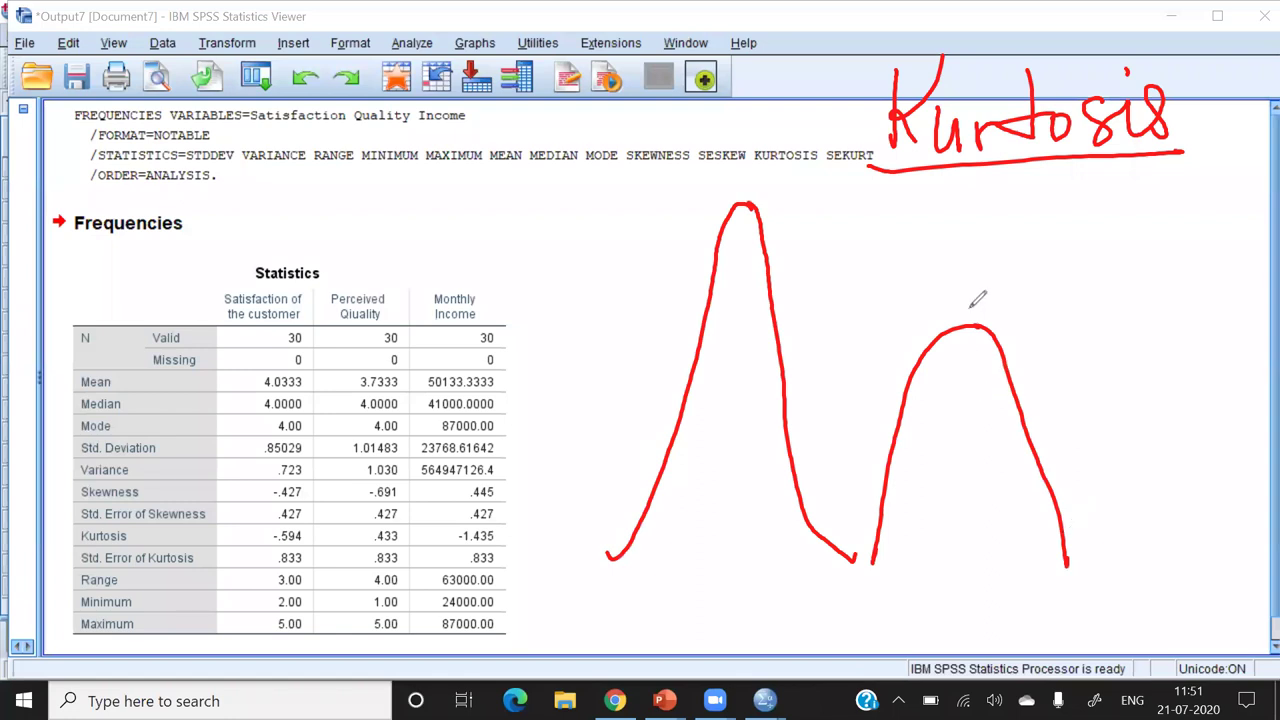
- Mark the top of the medium curve, label it "Peak", and draw baselines under both curves
left_click_drag(958, 324, 1010, 323)
mouse_move(1058, 268)
left_mouse_down()
mouse_move(1055, 352)
mouse_move(1062, 318)
mouse_move(1128, 340)
left_mouse_up()
mouse_move(1142, 280)
left_mouse_down()
mouse_move(1140, 338)
mouse_move(1222, 332)
left_mouse_up()
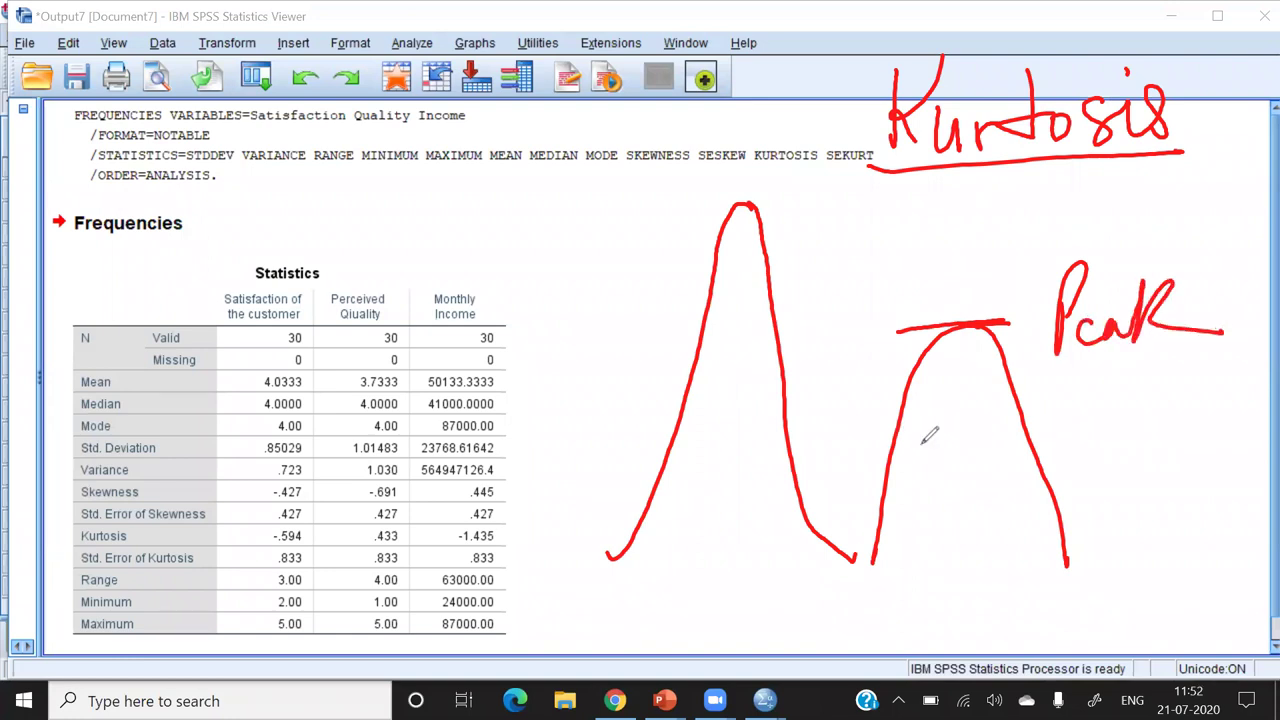
left_click_drag(872, 562, 1076, 561)
left_click_drag(614, 566, 855, 565)
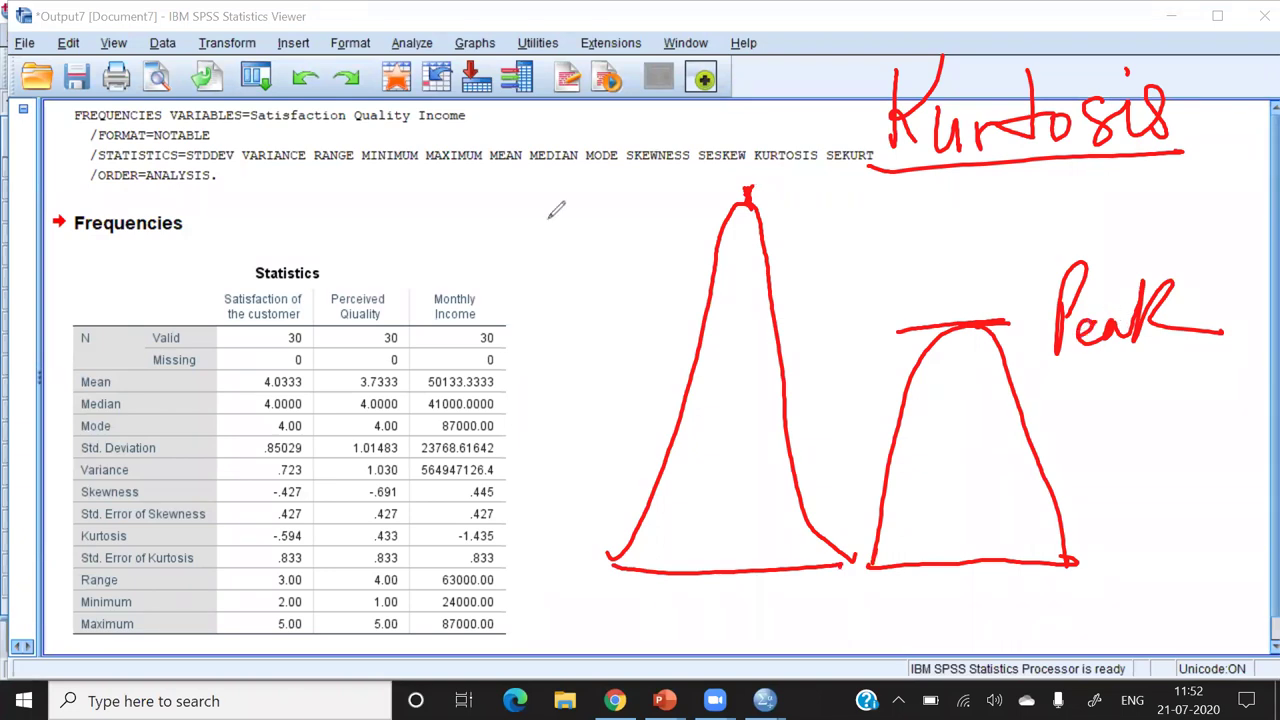
- Handwrite "high peak" beside the tall curve, with the last stroke reaching its side
mouse_move(539, 160)
left_mouse_down()
mouse_move(551, 212)
mouse_move(610, 218)
left_mouse_up()
left_click_drag(617, 135, 600, 275)
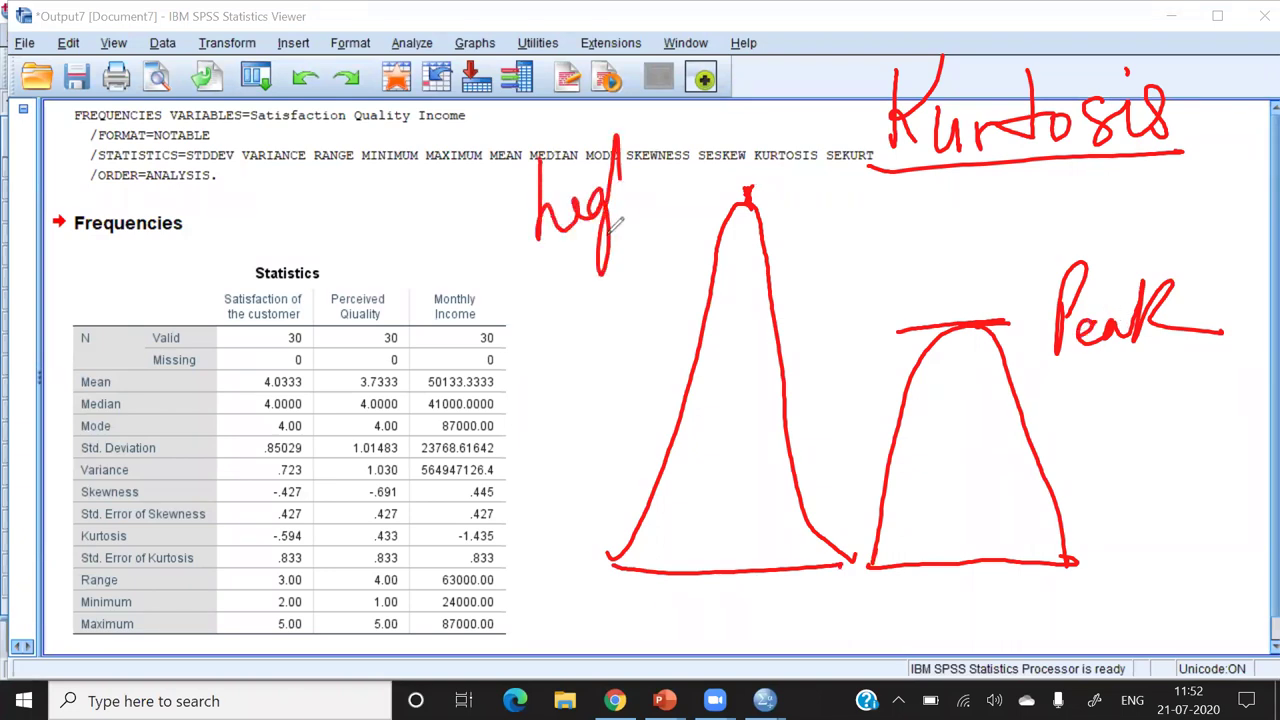
left_click_drag(620, 205, 648, 206)
left_click_drag(565, 262, 572, 330)
left_click_drag(585, 282, 632, 285)
mouse_move(643, 218)
left_mouse_down()
mouse_move(645, 288)
mouse_move(680, 212)
left_mouse_up()
left_click_drag(656, 272, 730, 252)
- Sketch a wide, flat curve with a baseline over the statistics table and label it "low peak"
mouse_move(82, 511)
left_mouse_down()
mouse_move(514, 512)
mouse_move(170, 455)
mouse_move(516, 506)
left_mouse_up()
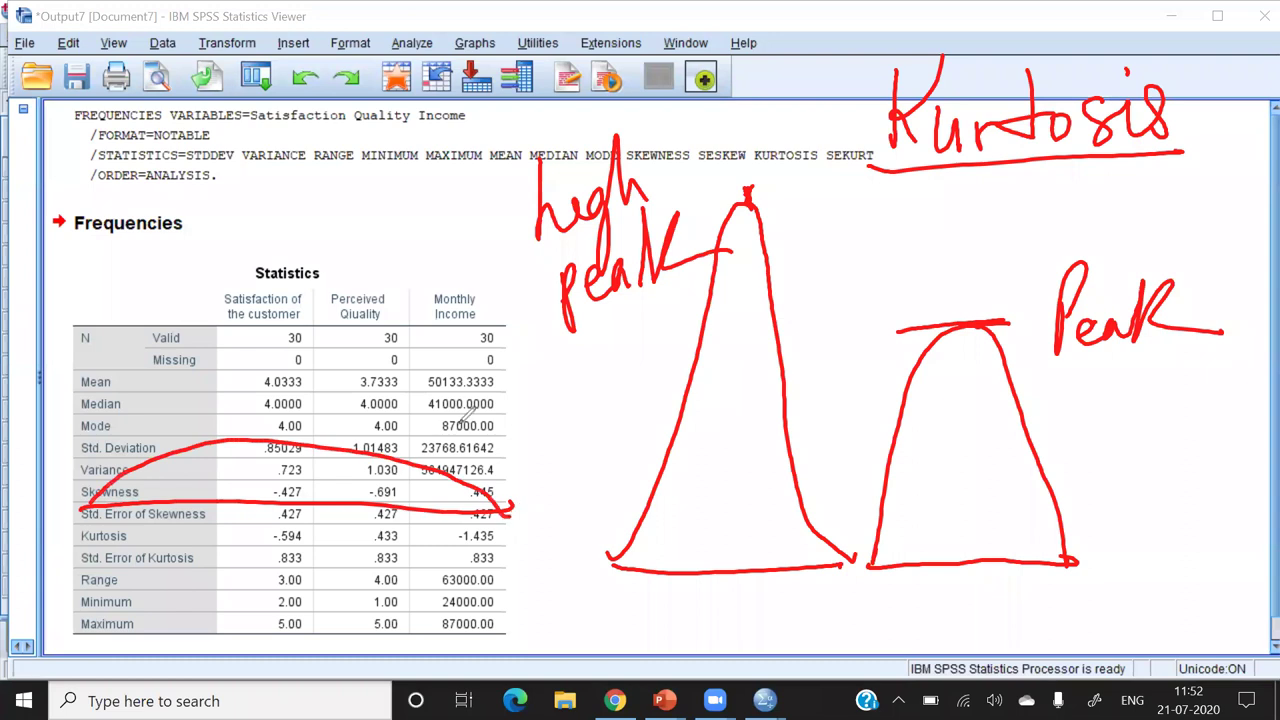
left_click_drag(462, 398, 465, 448)
mouse_move(488, 412)
left_mouse_down()
mouse_move(474, 438)
mouse_move(490, 413)
mouse_move(518, 442)
mouse_move(544, 396)
left_mouse_up()
left_click_drag(505, 460, 508, 534)
mouse_move(504, 478)
left_mouse_down()
mouse_move(530, 484)
mouse_move(548, 470)
mouse_move(594, 492)
left_mouse_up()
mouse_move(592, 432)
left_mouse_down()
mouse_move(586, 492)
mouse_move(618, 482)
left_mouse_up()
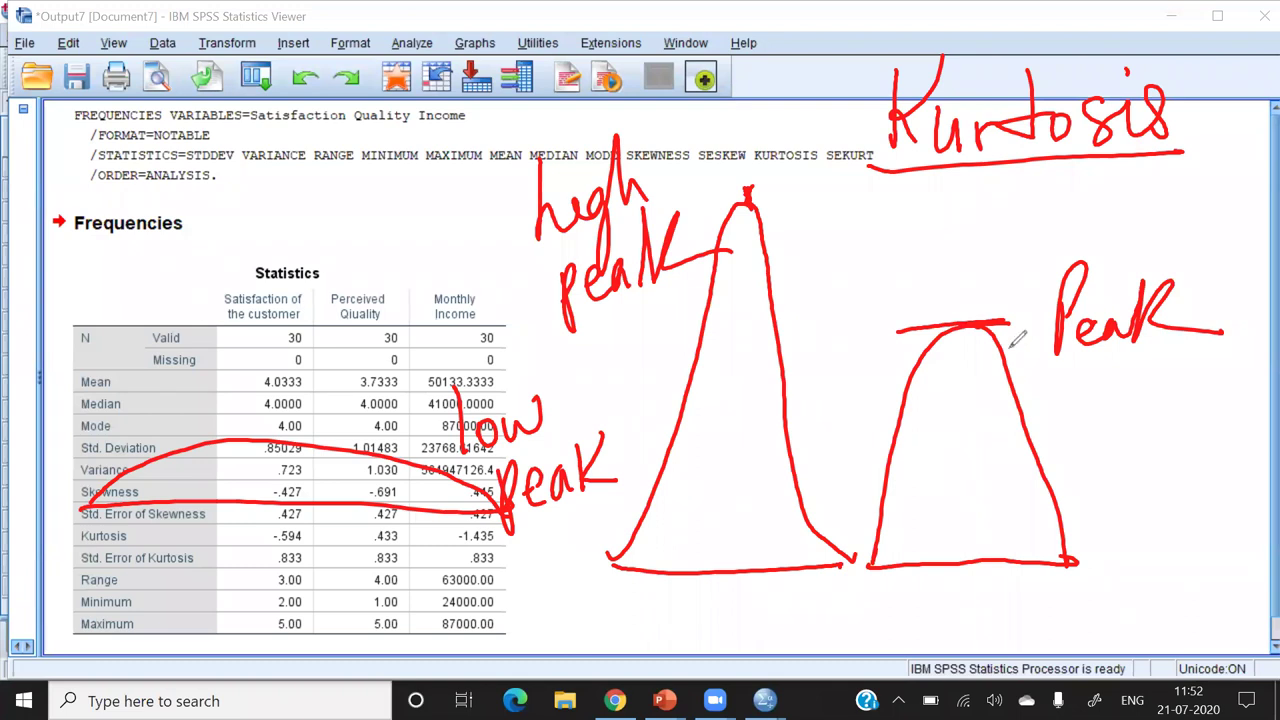
- Underline "Peak" beside the medium curve and handwrite "meso kurtic" below it
left_click_drag(1032, 385, 1240, 328)
mouse_move(1068, 424)
left_mouse_down()
mouse_move(1072, 466)
mouse_move(1182, 418)
mouse_move(1172, 406)
left_mouse_up()
mouse_move(1088, 488)
left_mouse_down()
mouse_move(1089, 532)
mouse_move(1132, 524)
mouse_move(1158, 498)
mouse_move(1168, 520)
left_mouse_up()
mouse_move(1154, 496)
left_mouse_down()
mouse_move(1188, 486)
mouse_move(1201, 516)
mouse_move(1226, 516)
left_mouse_up()
left_click(1200, 476)
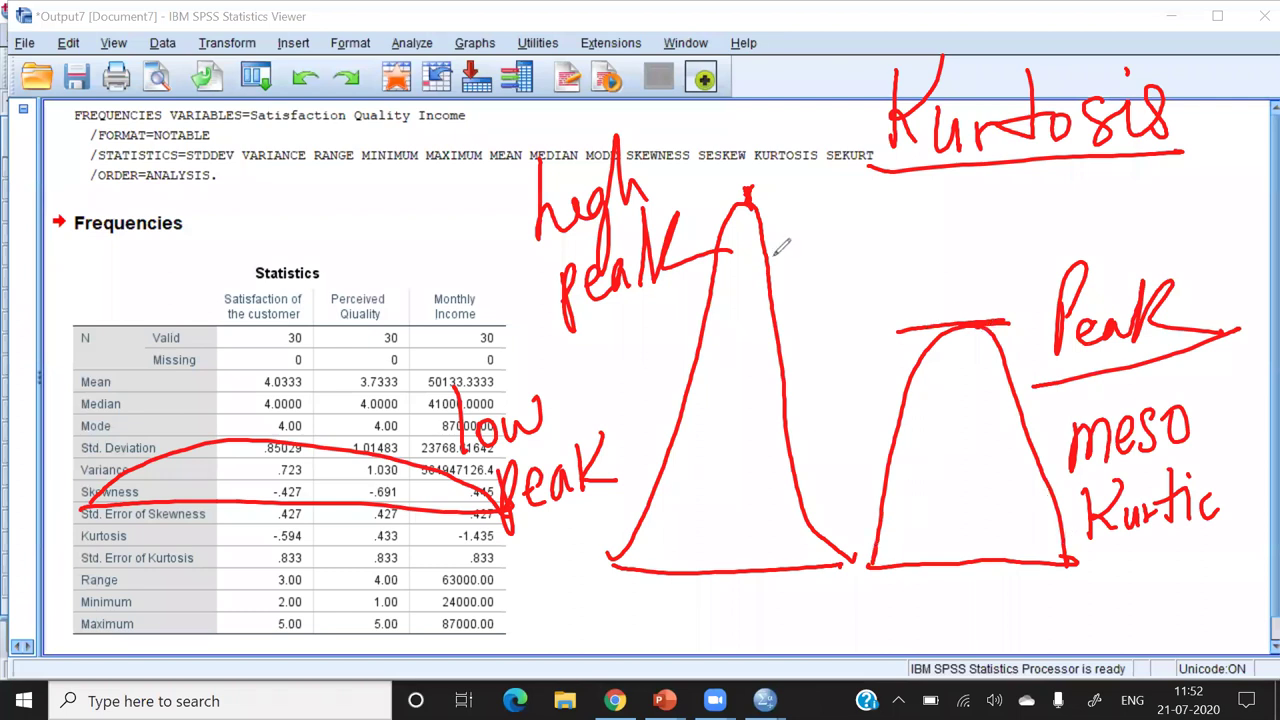
- Label the tall curve "leptokurtic" with an underline, and draw a thick vertical line from its peak to the baseline
mouse_move(738, 292)
left_mouse_down()
mouse_move(795, 258)
mouse_move(828, 280)
mouse_move(862, 262)
mouse_move(871, 230)
mouse_move(885, 238)
mouse_move(946, 181)
mouse_move(966, 214)
mouse_move(1024, 184)
mouse_move(1048, 196)
left_mouse_up()
left_click_drag(822, 286, 1050, 212)
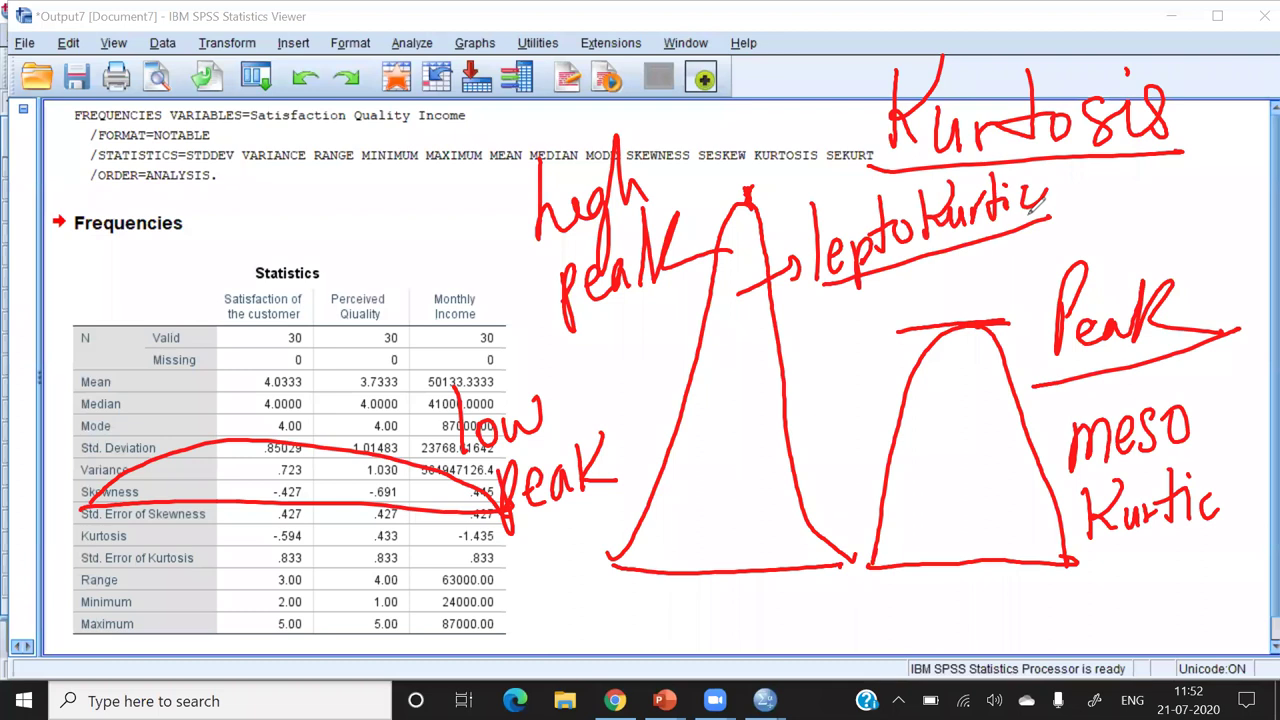
mouse_move(750, 437)
left_mouse_down()
mouse_move(728, 558)
mouse_move(747, 400)
left_mouse_up()
left_click_drag(727, 560, 746, 200)
left_click_drag(746, 270, 728, 568)
mouse_move(734, 470)
left_mouse_down()
mouse_move(726, 566)
mouse_move(754, 192)
left_mouse_up()
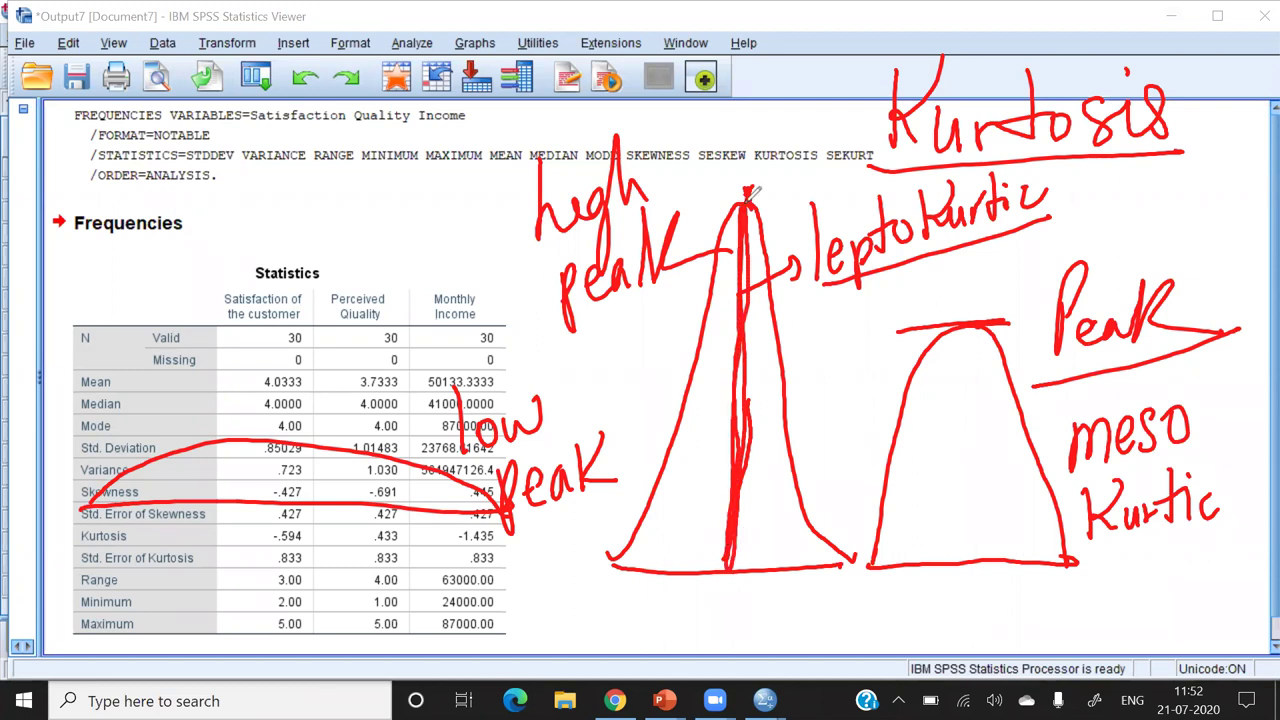
left_click_drag(745, 262, 745, 447)
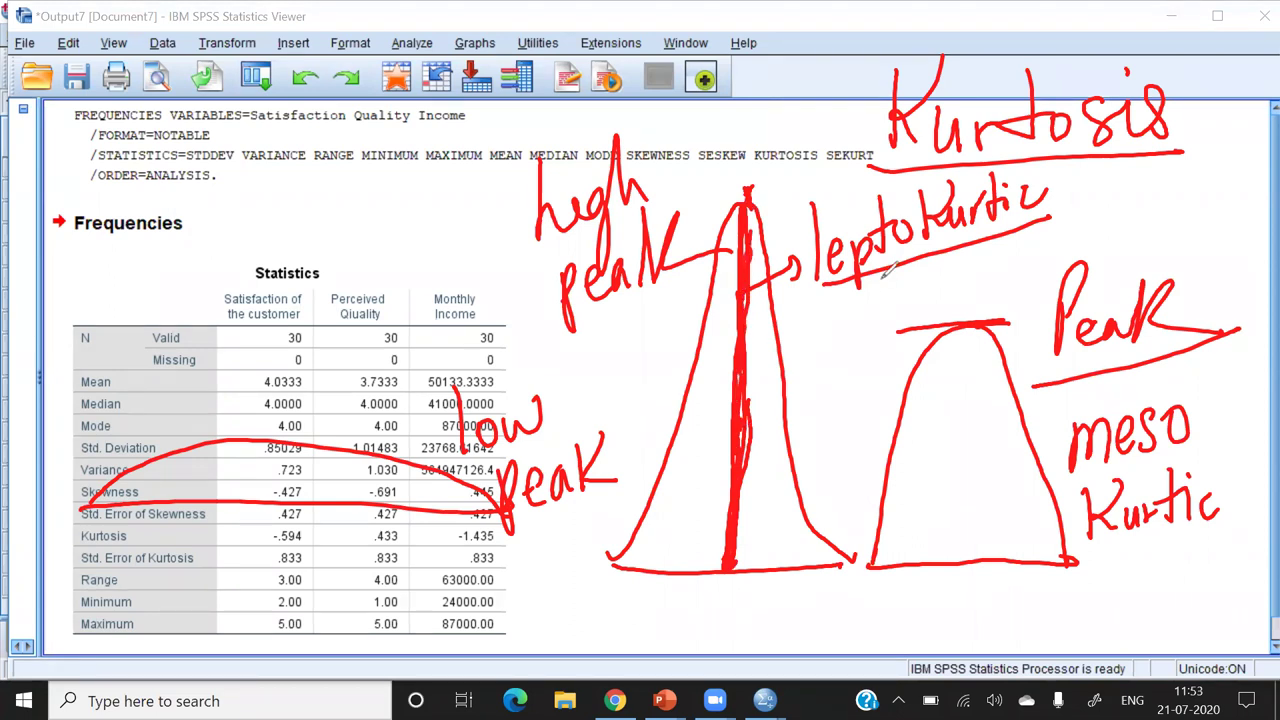
- Tick the "leptokurtic" label and draw a circled plus sign below it
left_click_drag(894, 283, 930, 244)
left_click_drag(812, 319, 809, 359)
left_click_drag(784, 342, 834, 337)
left_click_drag(820, 290, 818, 286)
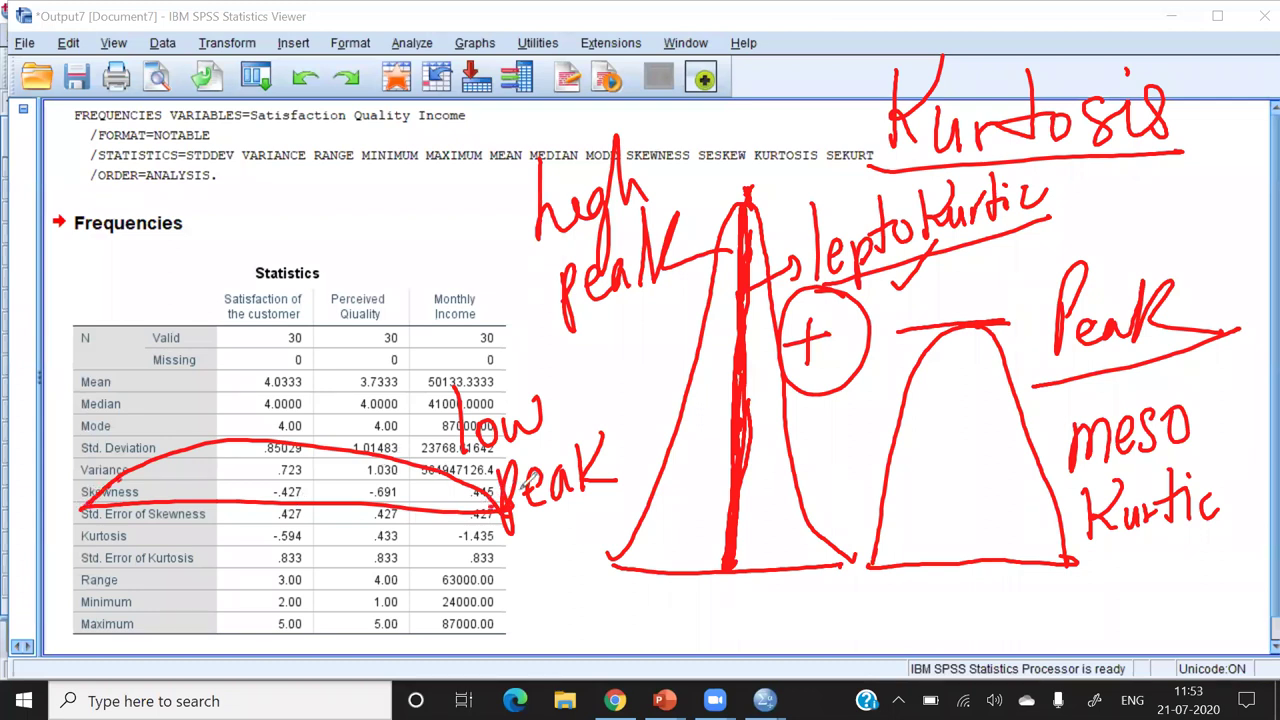
- Circle "low peak", handwrite a circled "-ve" below it, and erase all the drawings
mouse_move(570, 385)
left_mouse_down()
mouse_move(428, 420)
mouse_move(610, 525)
mouse_move(540, 368)
left_mouse_up()
left_click_drag(440, 607, 506, 598)
mouse_move(510, 578)
left_mouse_down()
mouse_move(530, 576)
mouse_move(563, 610)
left_mouse_up()
mouse_move(540, 548)
left_mouse_down()
mouse_move(596, 575)
mouse_move(510, 552)
left_mouse_up()
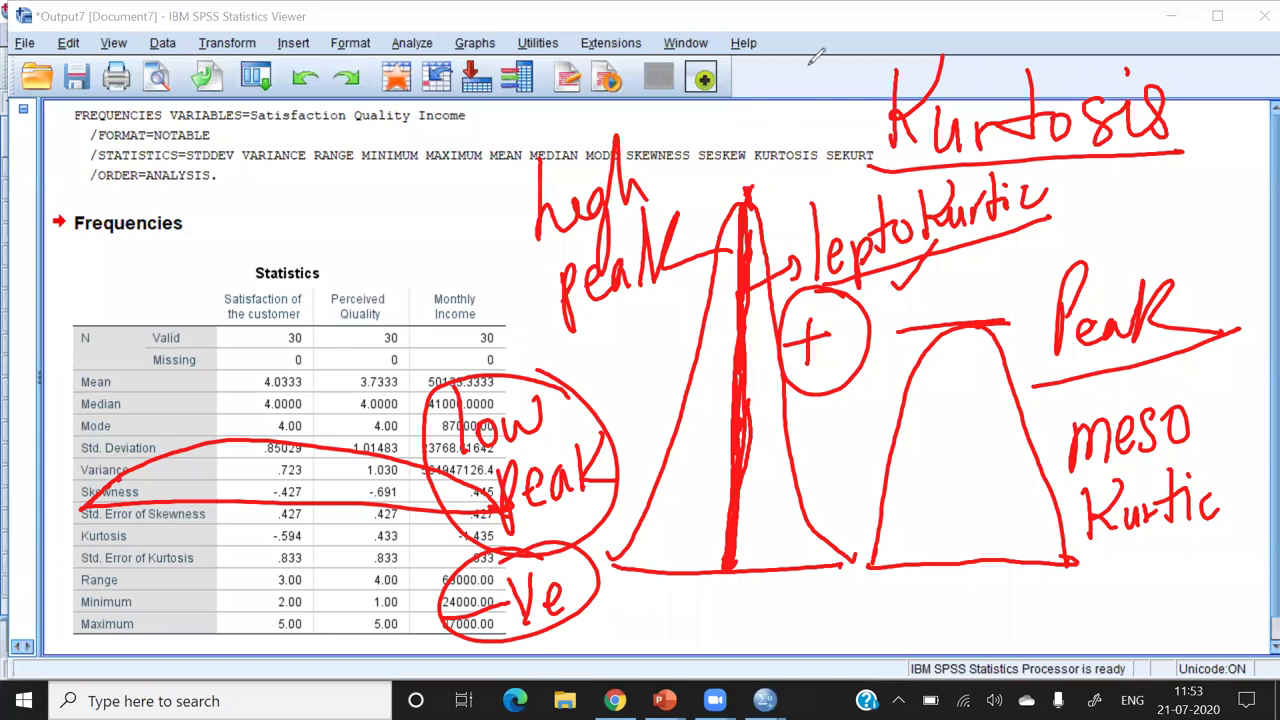
key("e")
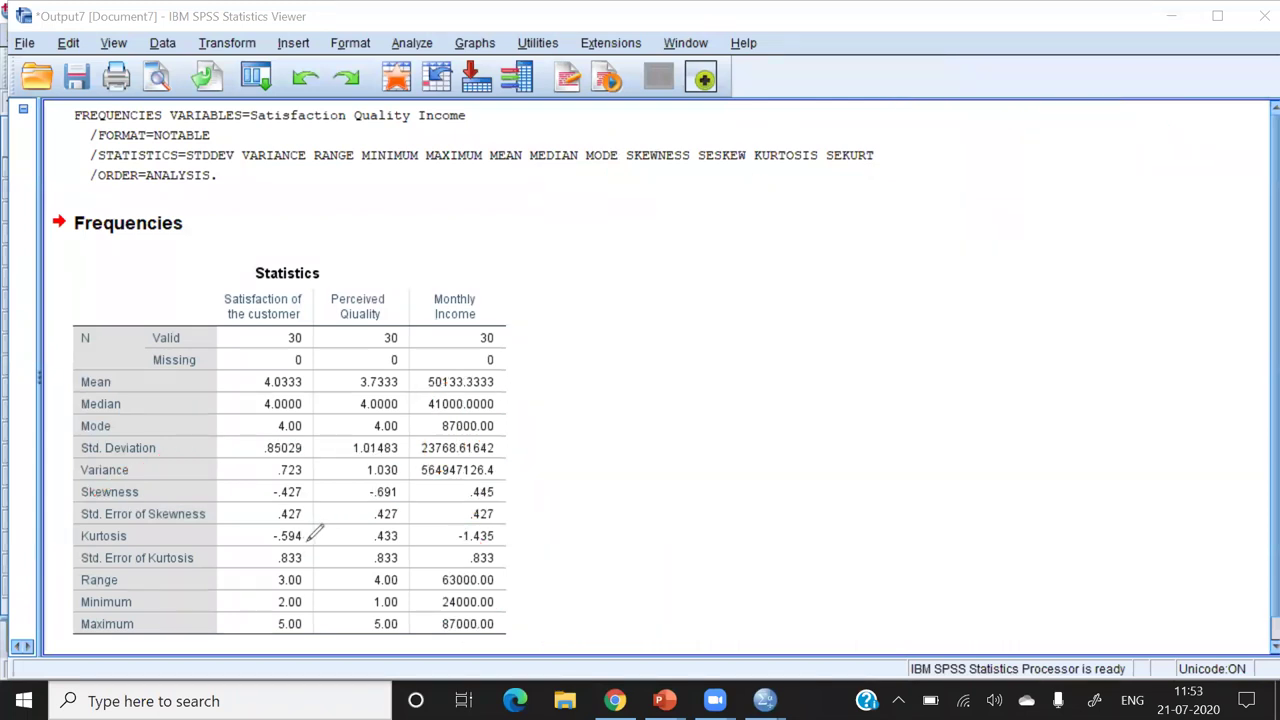
- Circle the kurtosis values of satisfaction, perceived quality and monthly income in the Statistics table
mouse_move(300, 516)
left_mouse_down()
mouse_move(272, 548)
mouse_move(313, 537)
left_mouse_up()
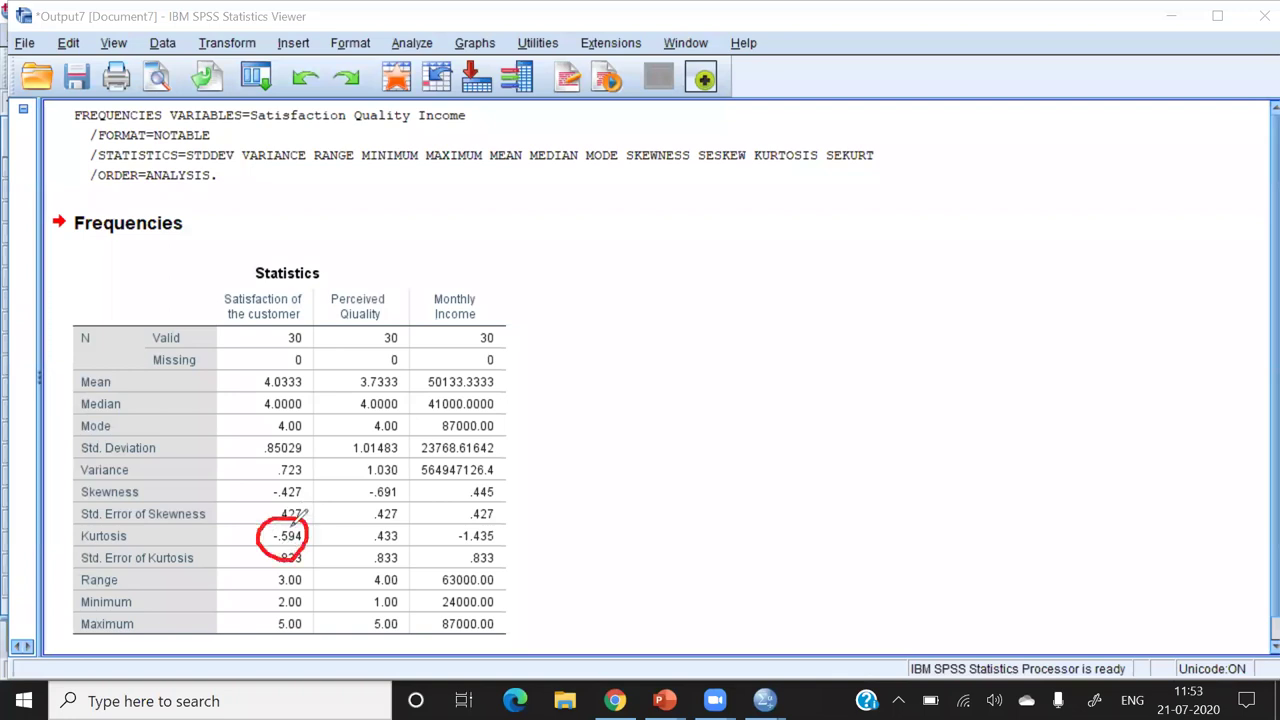
mouse_move(410, 528)
left_mouse_down()
mouse_move(380, 518)
mouse_move(390, 552)
mouse_move(408, 548)
left_mouse_up()
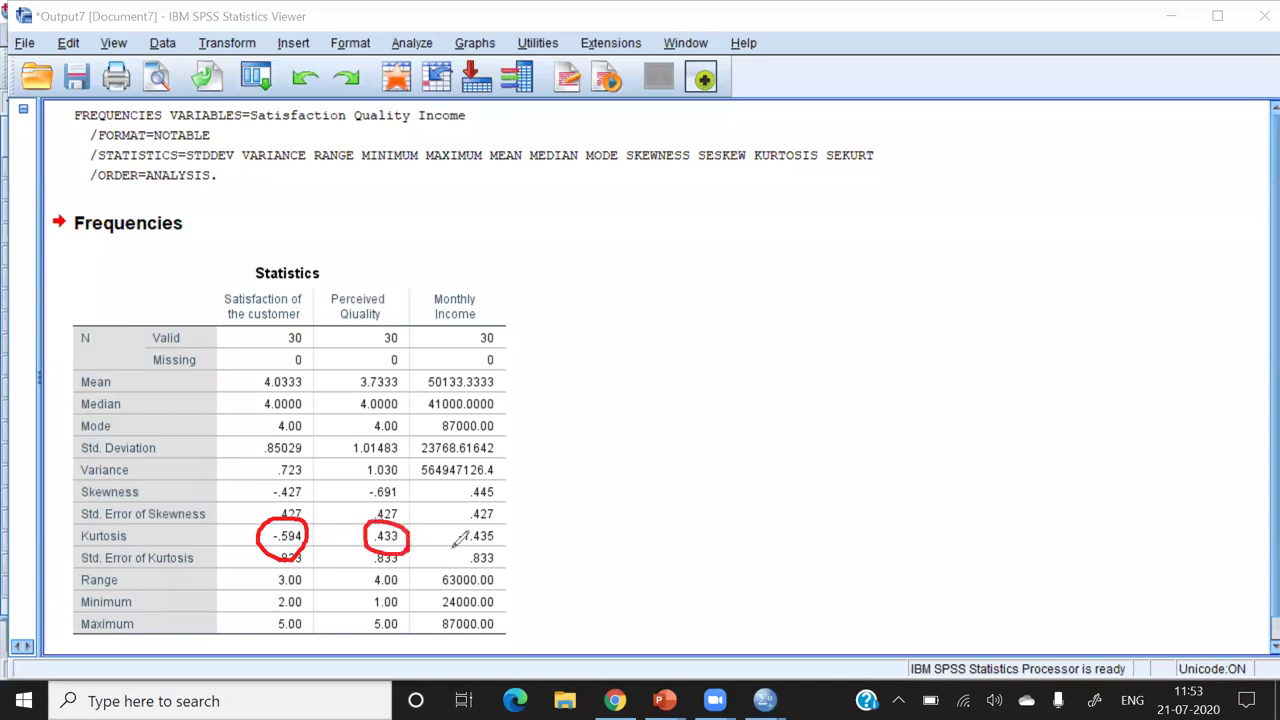
mouse_move(500, 514)
left_mouse_down()
mouse_move(440, 532)
mouse_move(492, 548)
mouse_move(505, 537)
left_mouse_up()
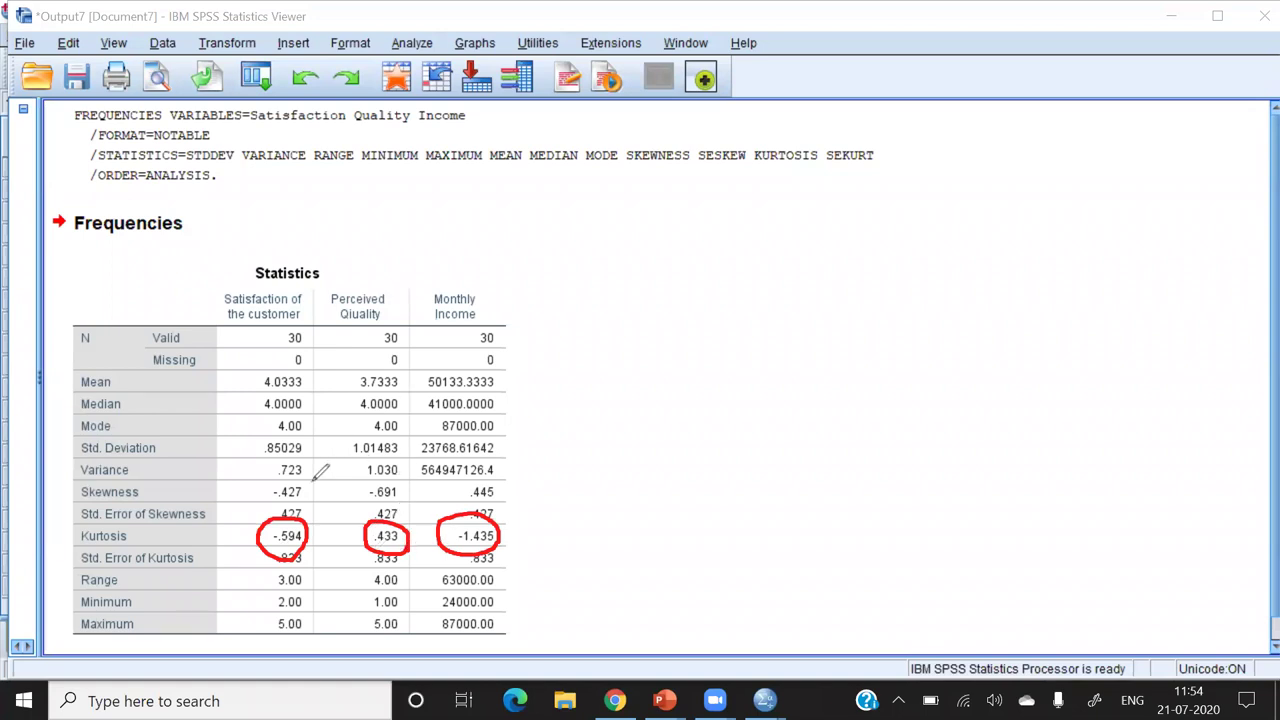
- Circle the three skewness values, sketch a left-tailed curve with its high side circled, and erase all the markings
mouse_move(283, 474)
left_mouse_down()
mouse_move(285, 510)
mouse_move(314, 490)
mouse_move(303, 482)
mouse_move(410, 510)
mouse_move(374, 482)
mouse_move(368, 494)
left_mouse_up()
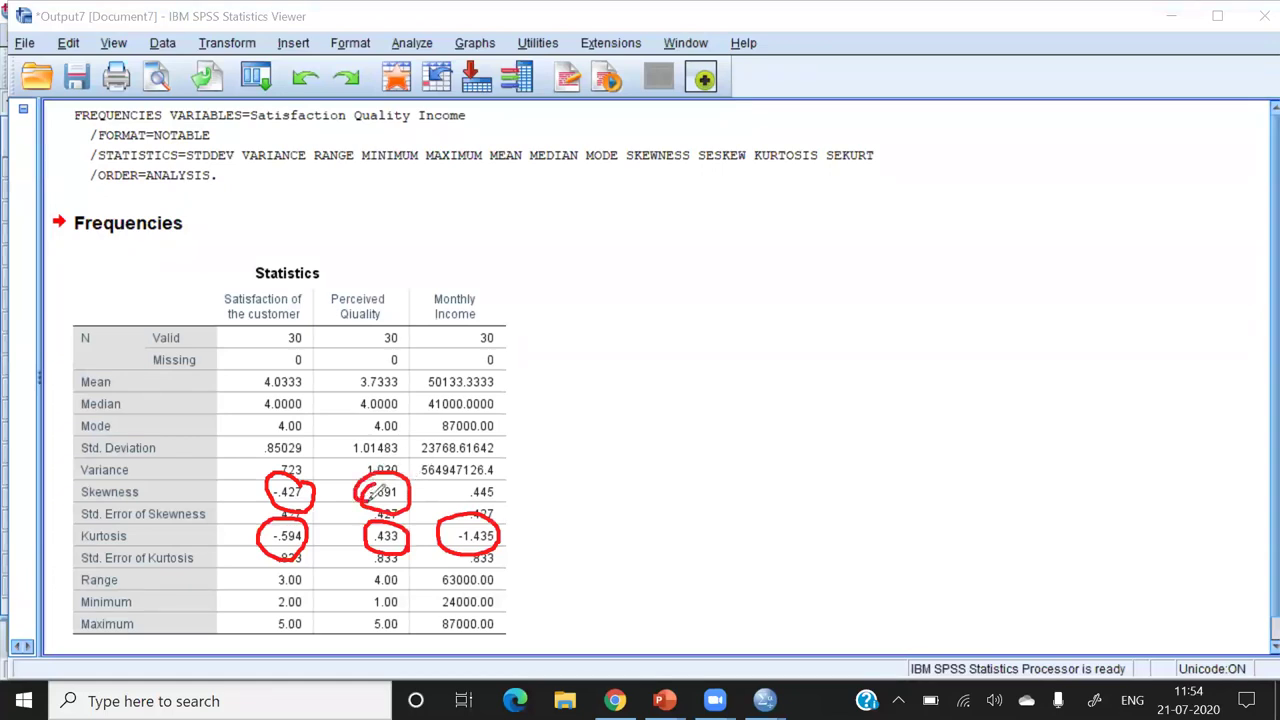
mouse_move(700, 512)
left_mouse_down()
mouse_move(980, 306)
mouse_move(1060, 508)
left_mouse_up()
mouse_move(1041, 281)
left_mouse_down()
mouse_move(976, 243)
mouse_move(974, 518)
mouse_move(1086, 465)
mouse_move(1020, 236)
left_mouse_up()
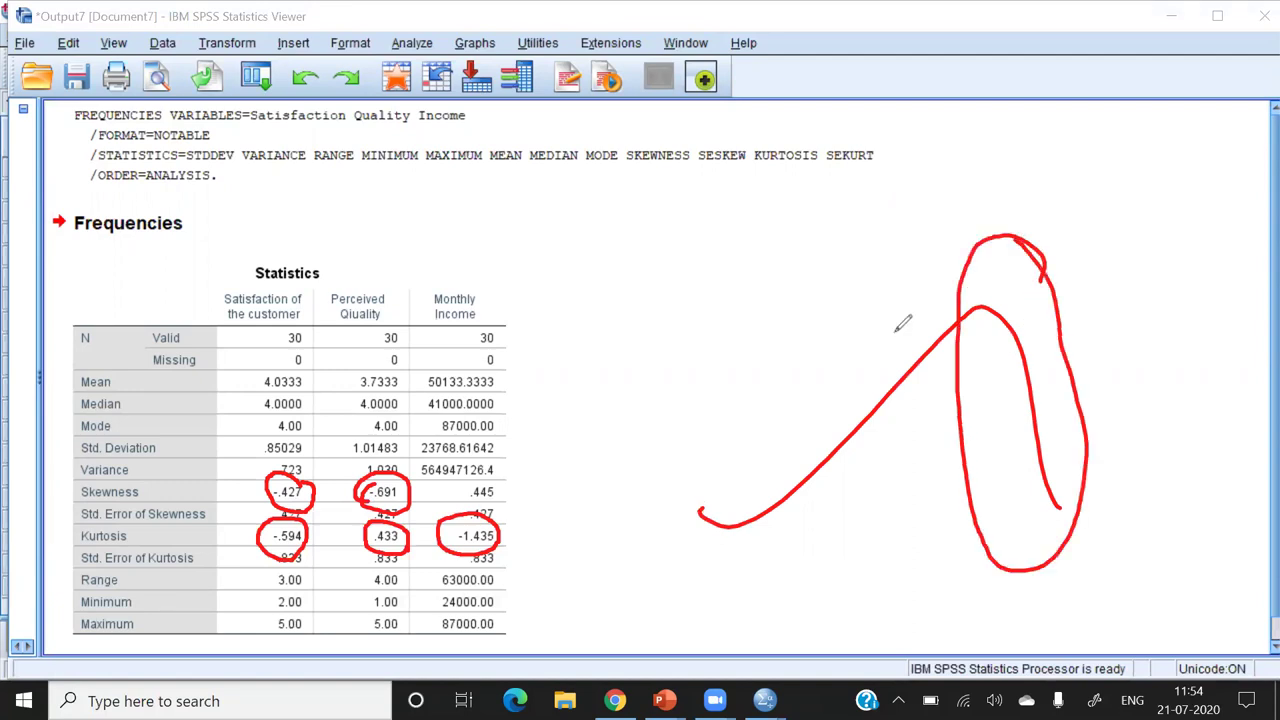
mouse_move(504, 478)
left_mouse_down()
mouse_move(474, 466)
mouse_move(466, 500)
mouse_move(498, 510)
mouse_move(510, 488)
left_mouse_up()
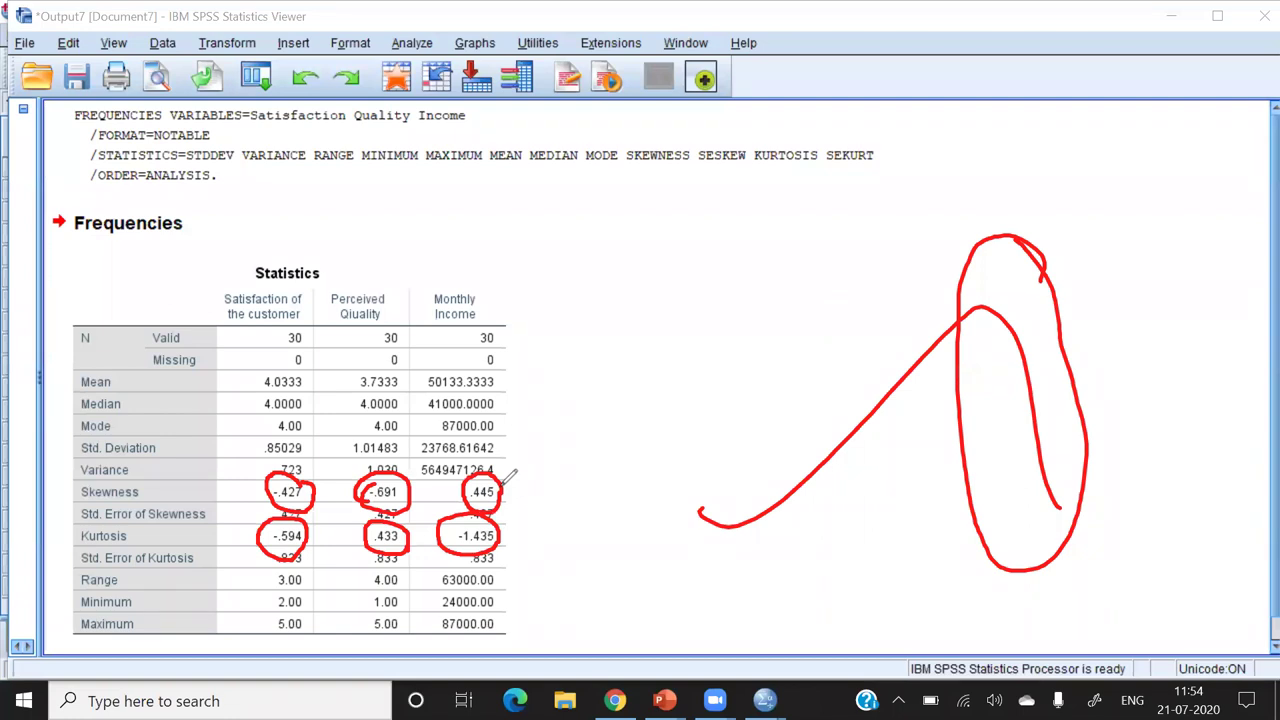
key("e")
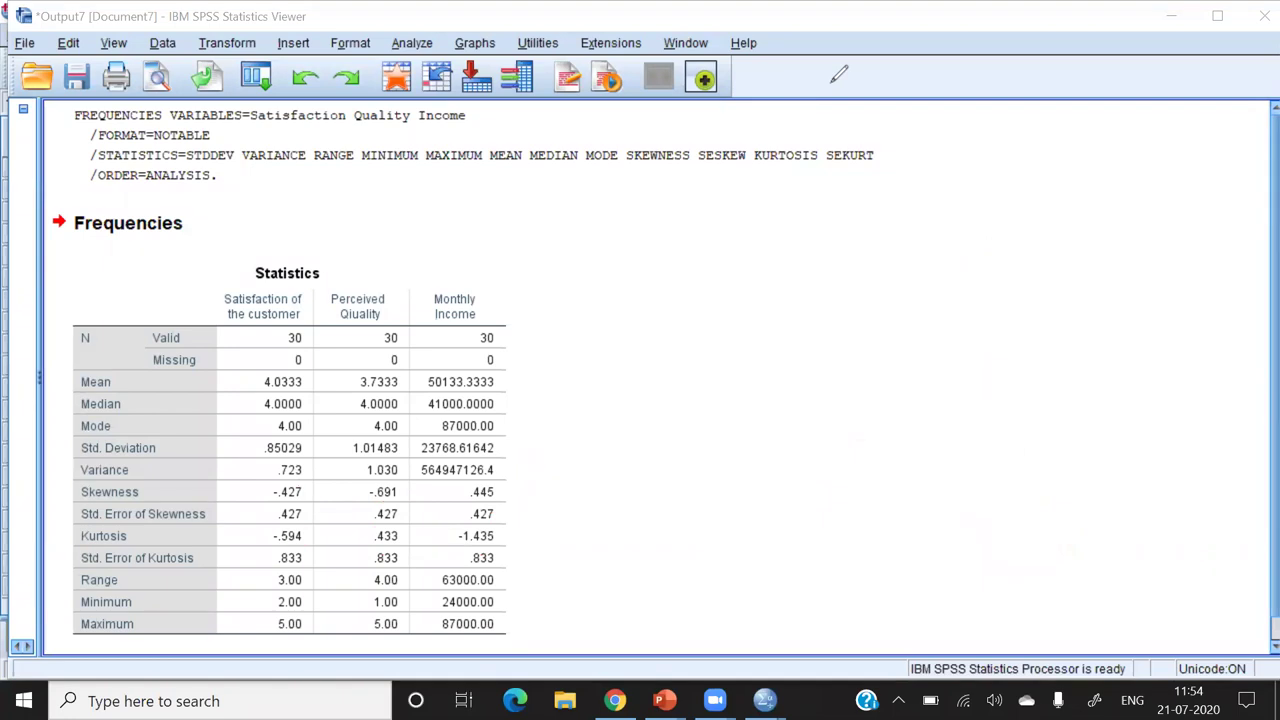
- Handwrite "Skewness + Kurtosis" on three lines beside the Statistics table
mouse_move(626, 394)
left_mouse_down()
mouse_move(599, 428)
mouse_move(641, 431)
left_mouse_up()
mouse_move(668, 376)
left_mouse_down()
mouse_move(674, 417)
mouse_move(731, 394)
mouse_move(812, 424)
left_mouse_up()
left_click_drag(714, 444, 714, 482)
left_click_drag(686, 470, 730, 462)
left_click_drag(621, 522, 628, 568)
mouse_move(650, 502)
left_mouse_down()
mouse_move(656, 548)
mouse_move(688, 544)
mouse_move(720, 514)
mouse_move(722, 544)
mouse_move(770, 529)
mouse_move(792, 505)
mouse_move(798, 542)
left_mouse_up()
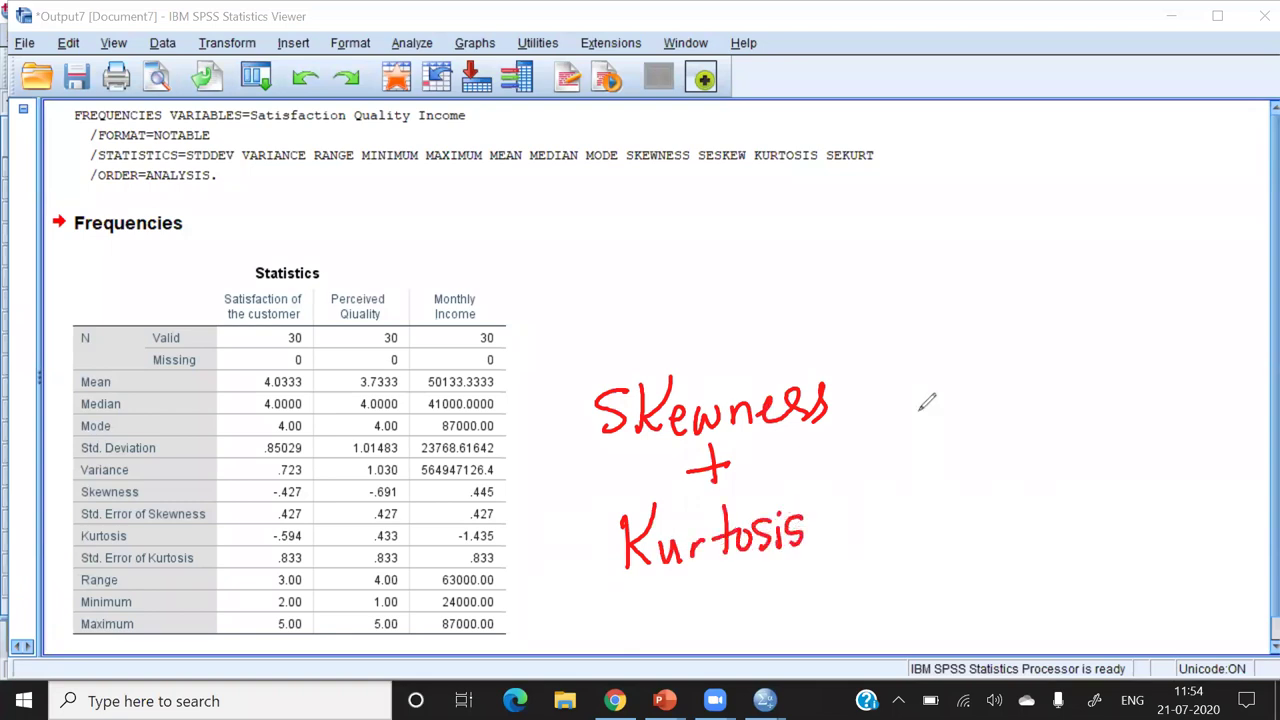
- Complete the handwritten rule with "< 1", draw a box around it, and erase everything
left_click_drag(935, 372, 953, 500)
mouse_move(990, 420)
left_mouse_down()
mouse_move(1000, 478)
mouse_move(1020, 468)
left_mouse_up()
mouse_move(950, 289)
left_mouse_down()
mouse_move(810, 325)
mouse_move(722, 580)
mouse_move(1066, 508)
mouse_move(940, 292)
left_mouse_up()
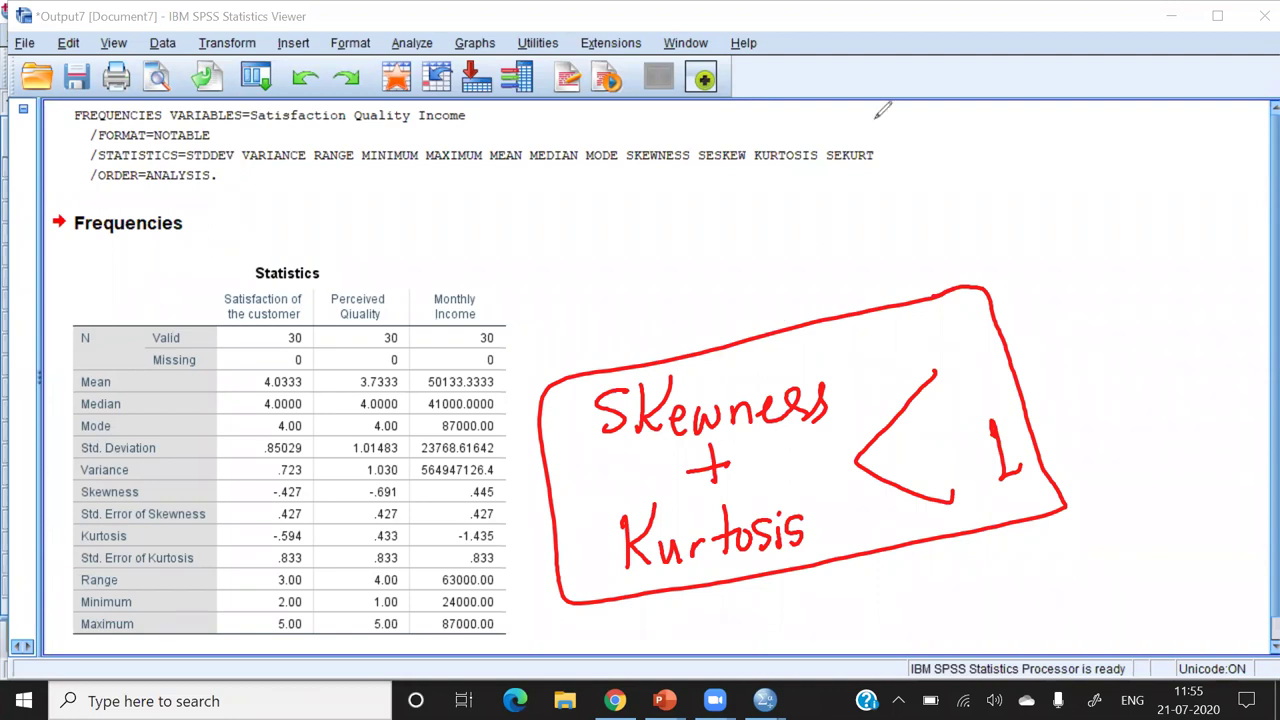
key("e")
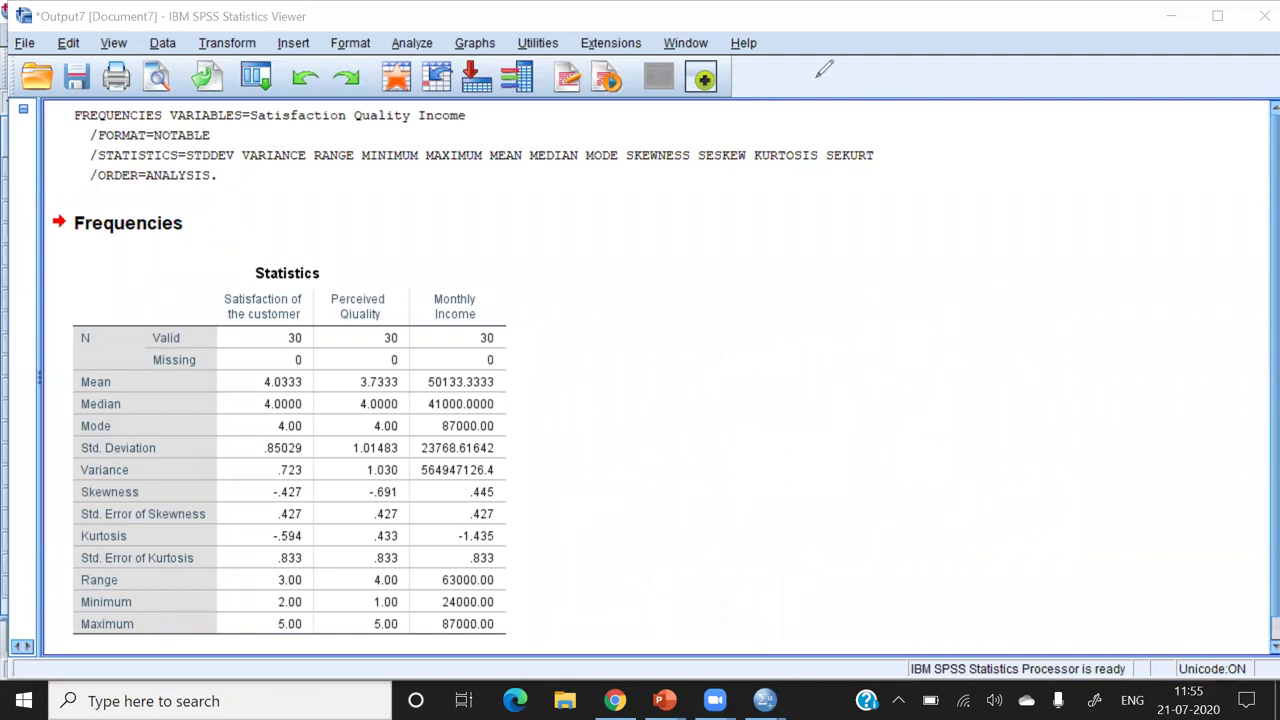
- Start an Explore analysis and add Monthly Income as the dependent variable
left_click(413, 48)
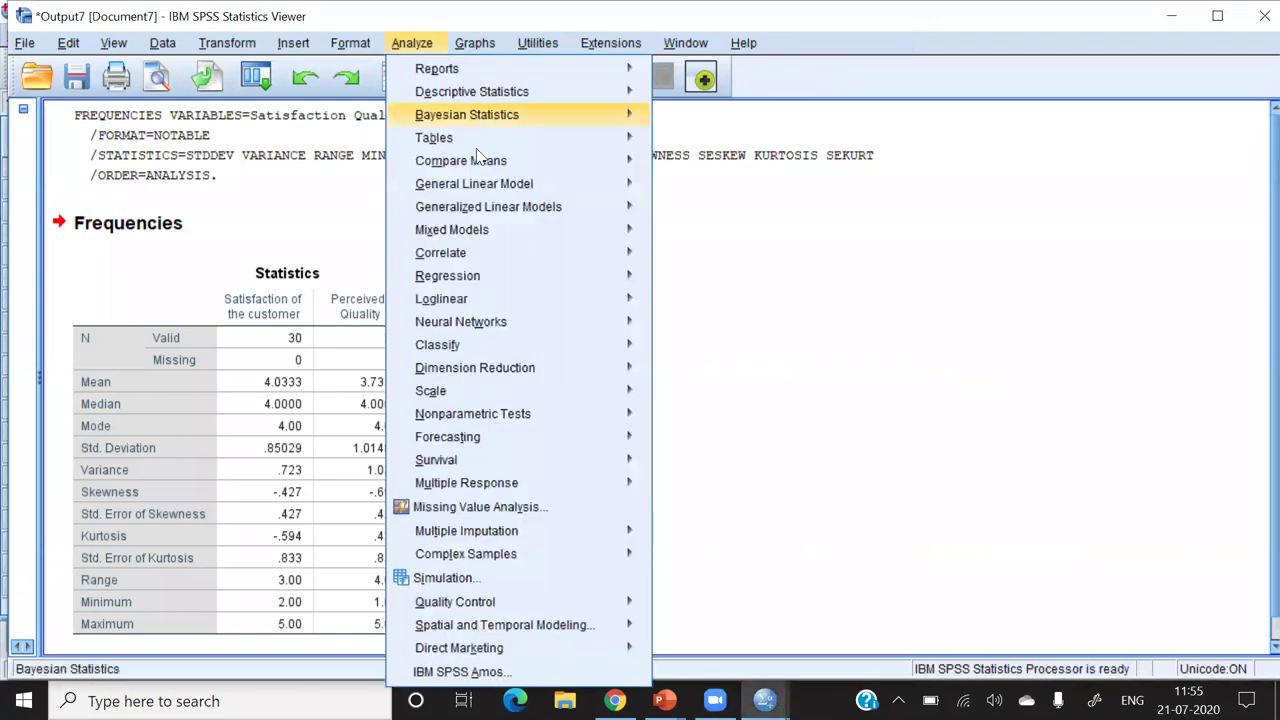
mouse_move(561, 270)
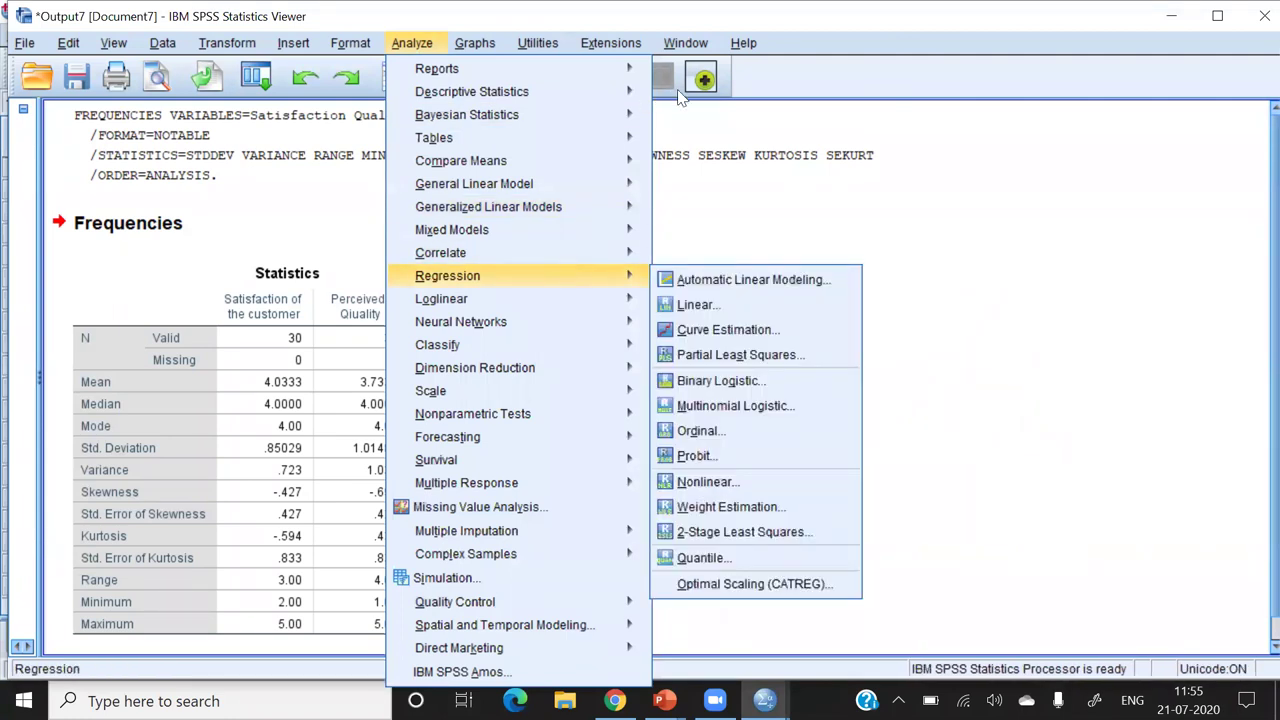
mouse_move(600, 91)
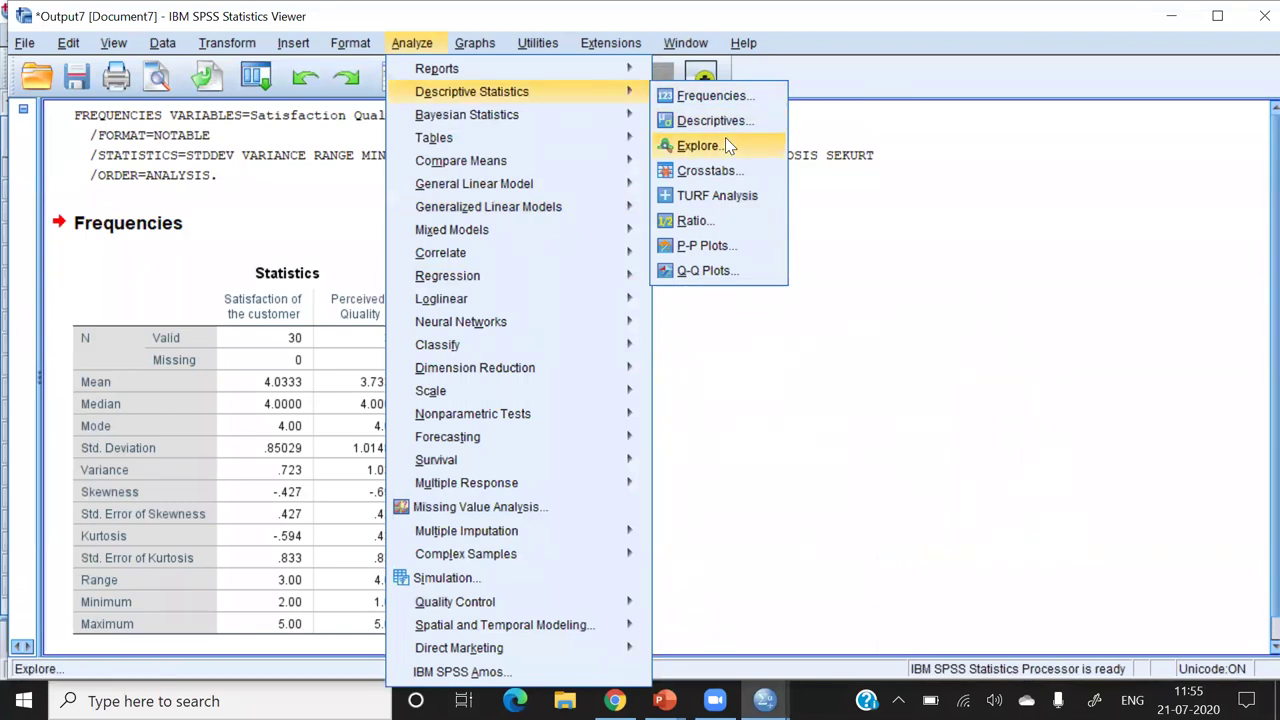
left_click(729, 146)
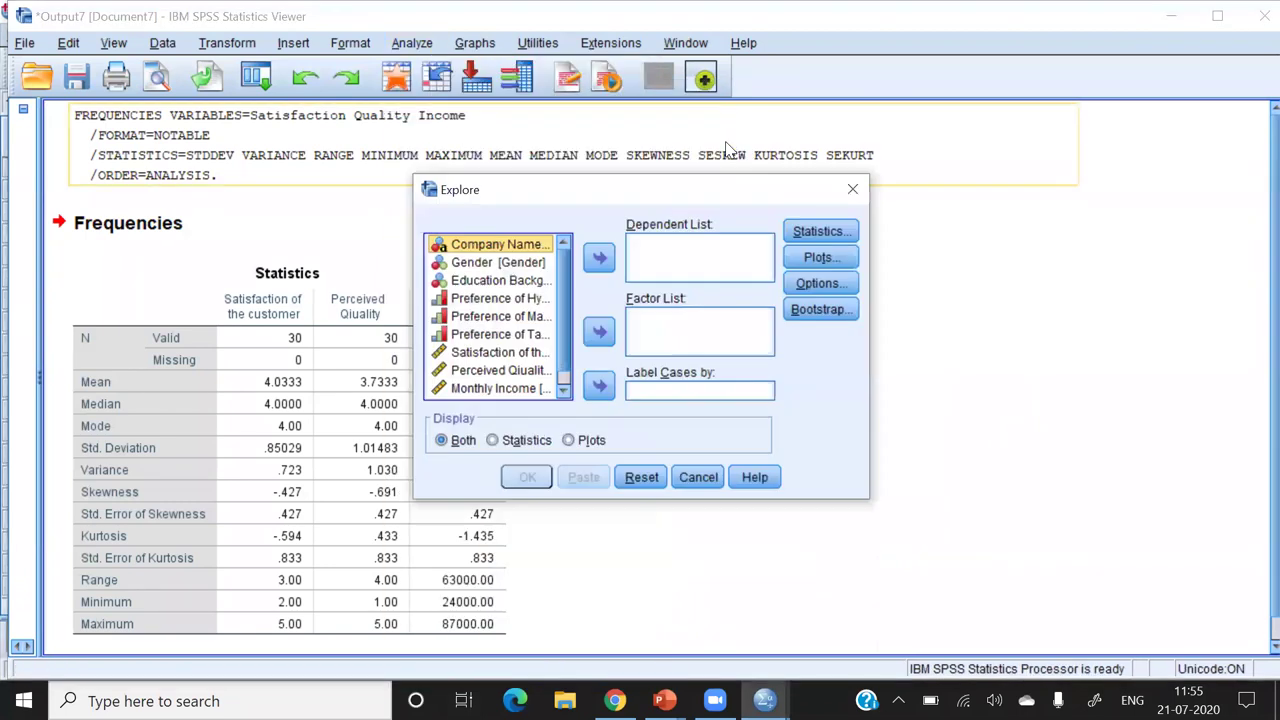
left_click(512, 390)
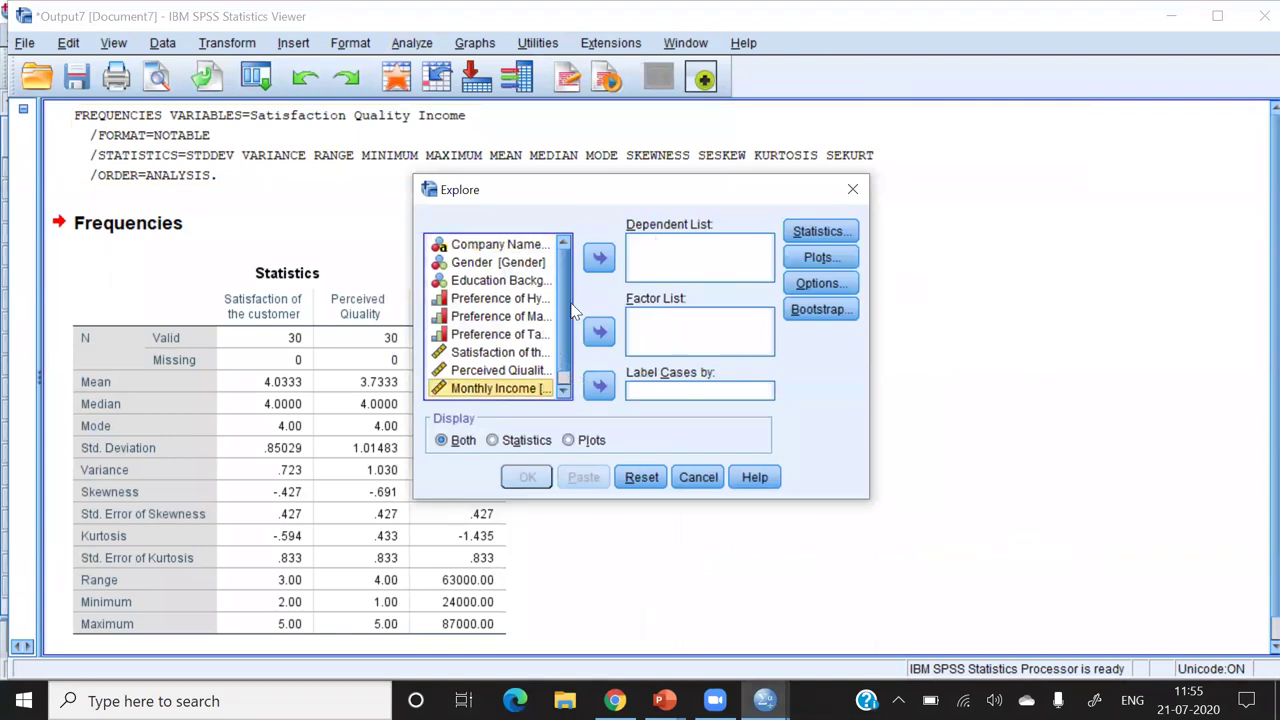
left_click(599, 258)
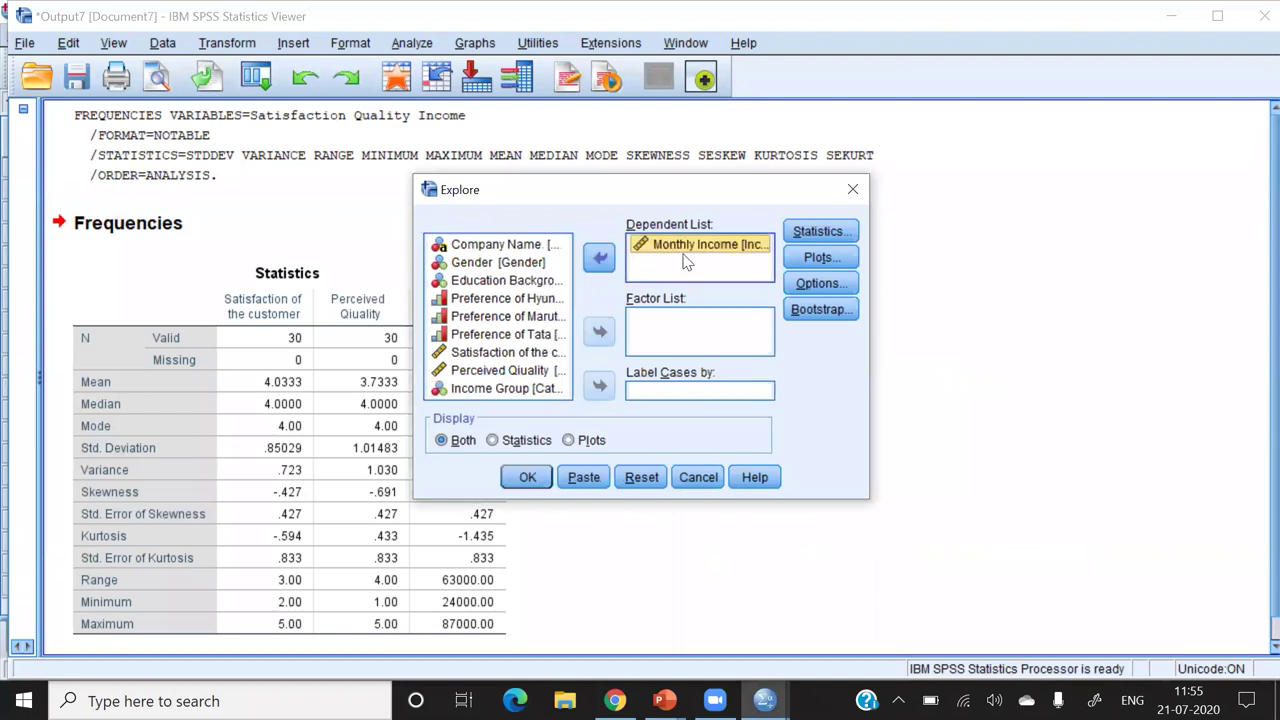
- Request normality plots with tests and a histogram instead of the stem-and-leaf plot, and run the Explore analysis
left_click(817, 256)
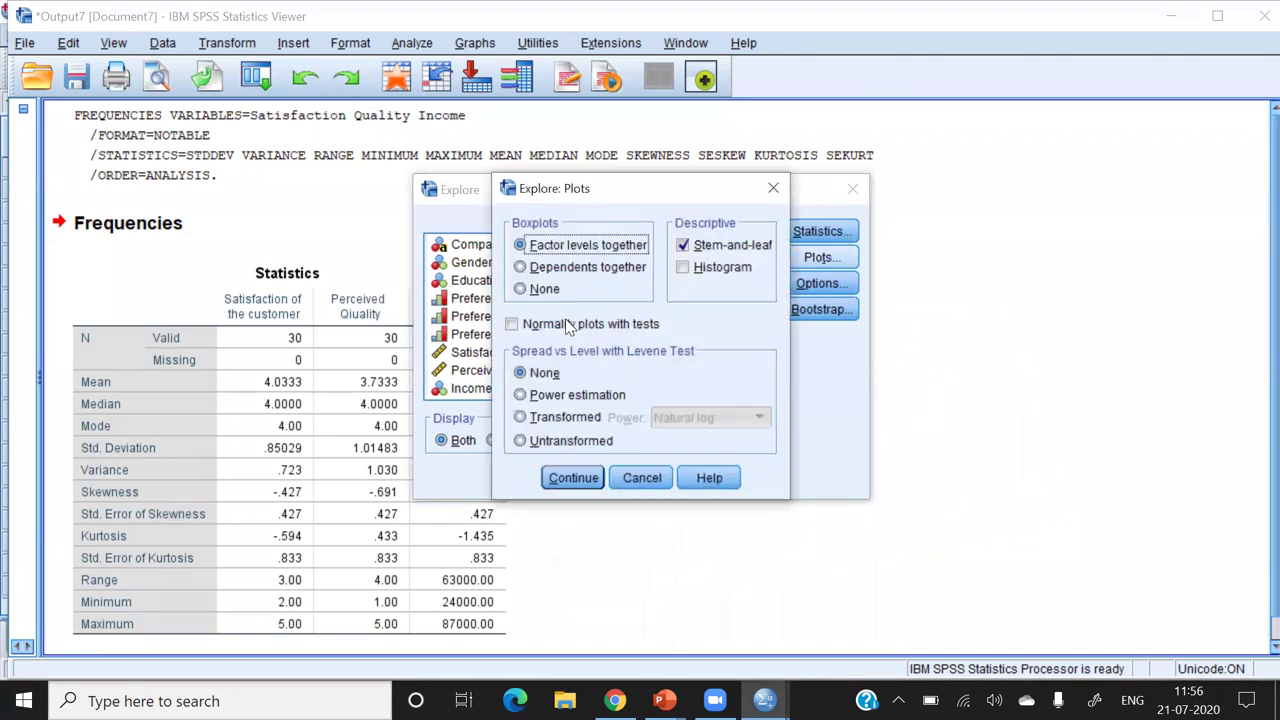
left_click(540, 329)
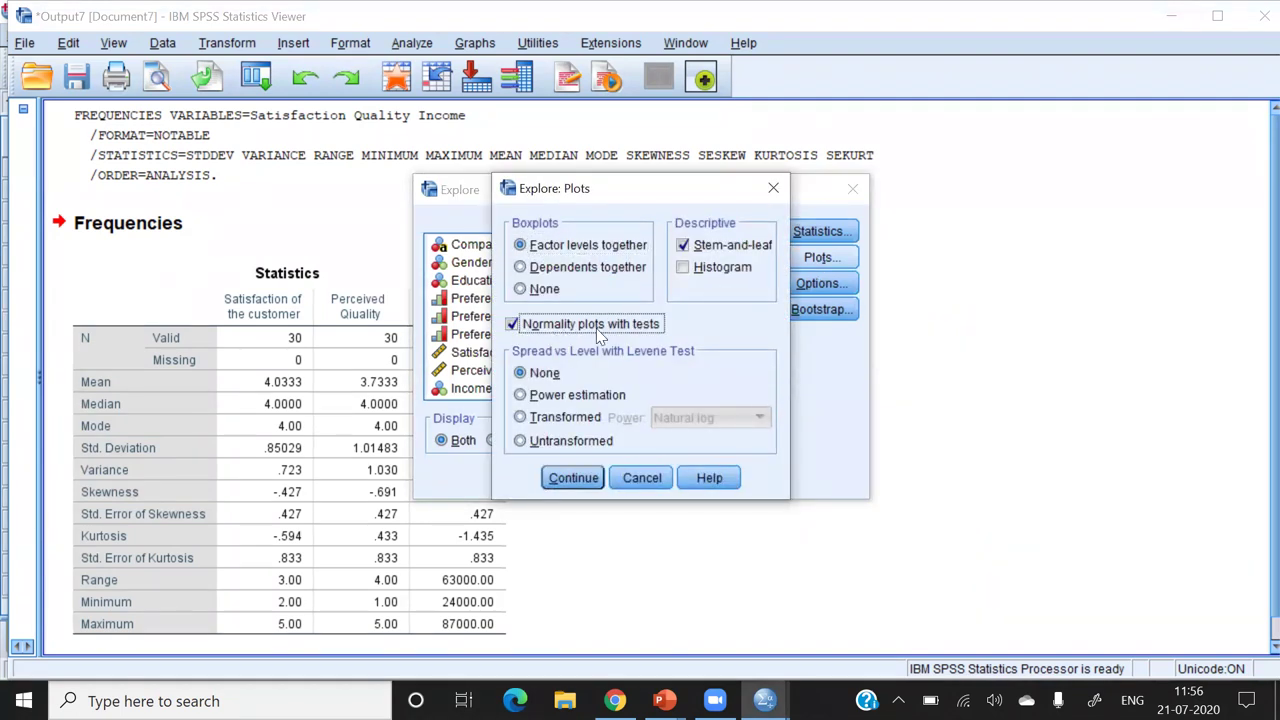
left_click(683, 266)
left_click(683, 246)
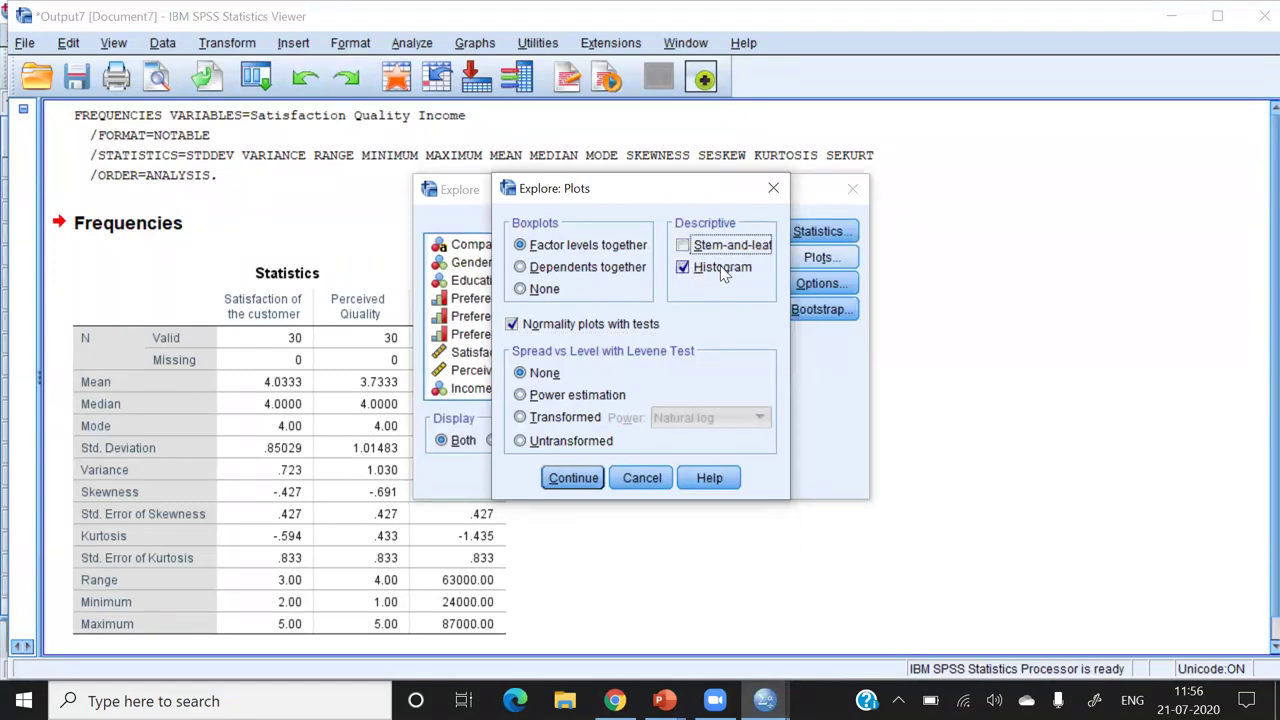
left_click(573, 480)
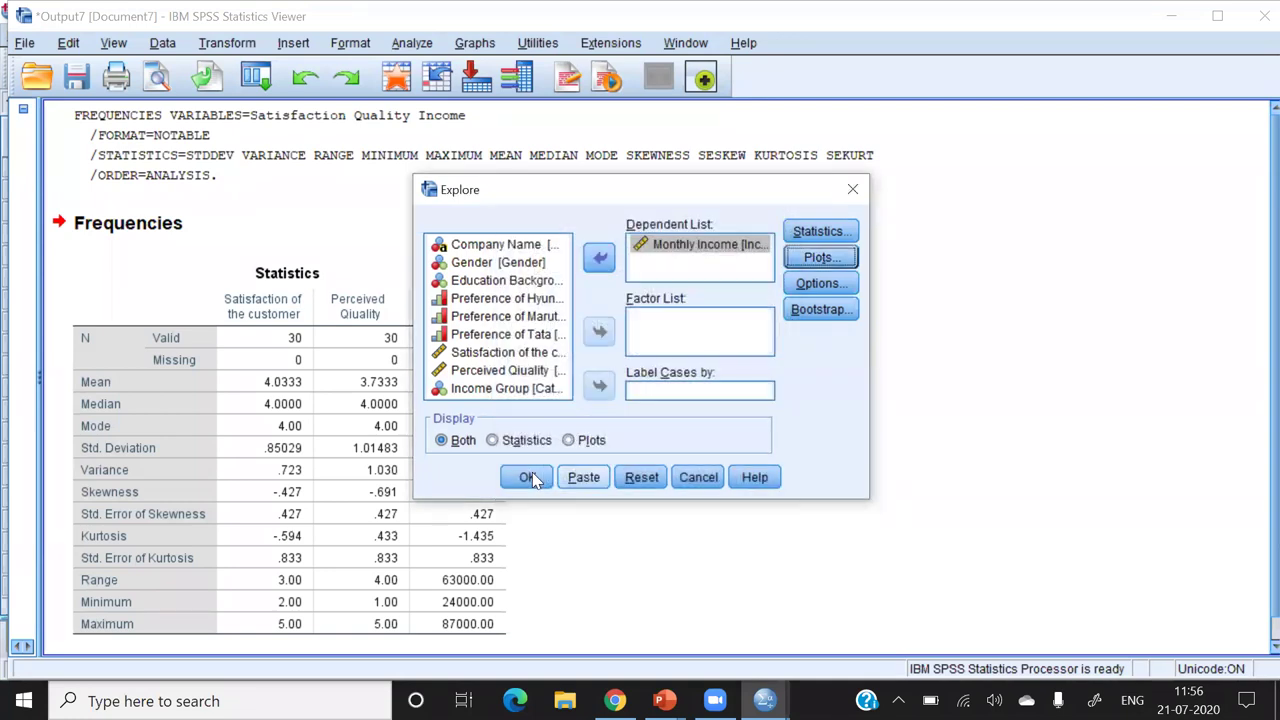
left_click(527, 478)
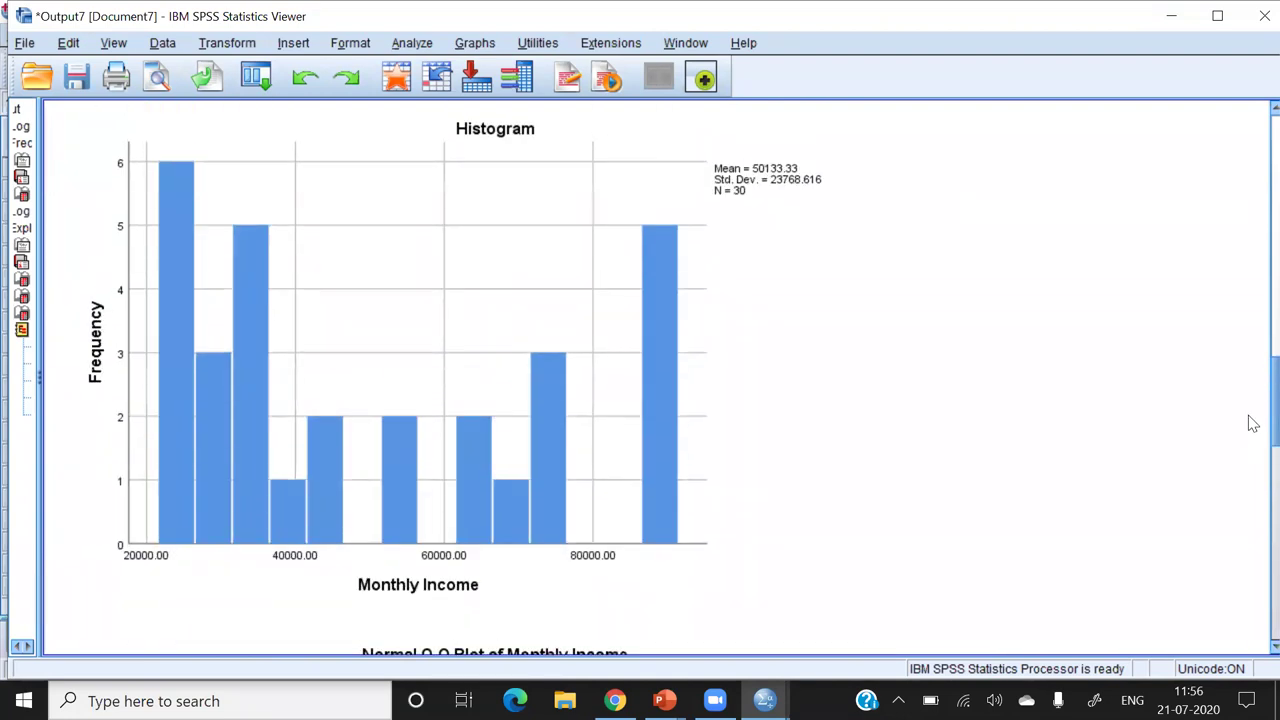
- Examine the Explore output for Monthly Income, from the histogram and plots back to the Tests of Normality table
scroll(1250, 443, "down", 5)
scroll(1250, 430, "up", 8)
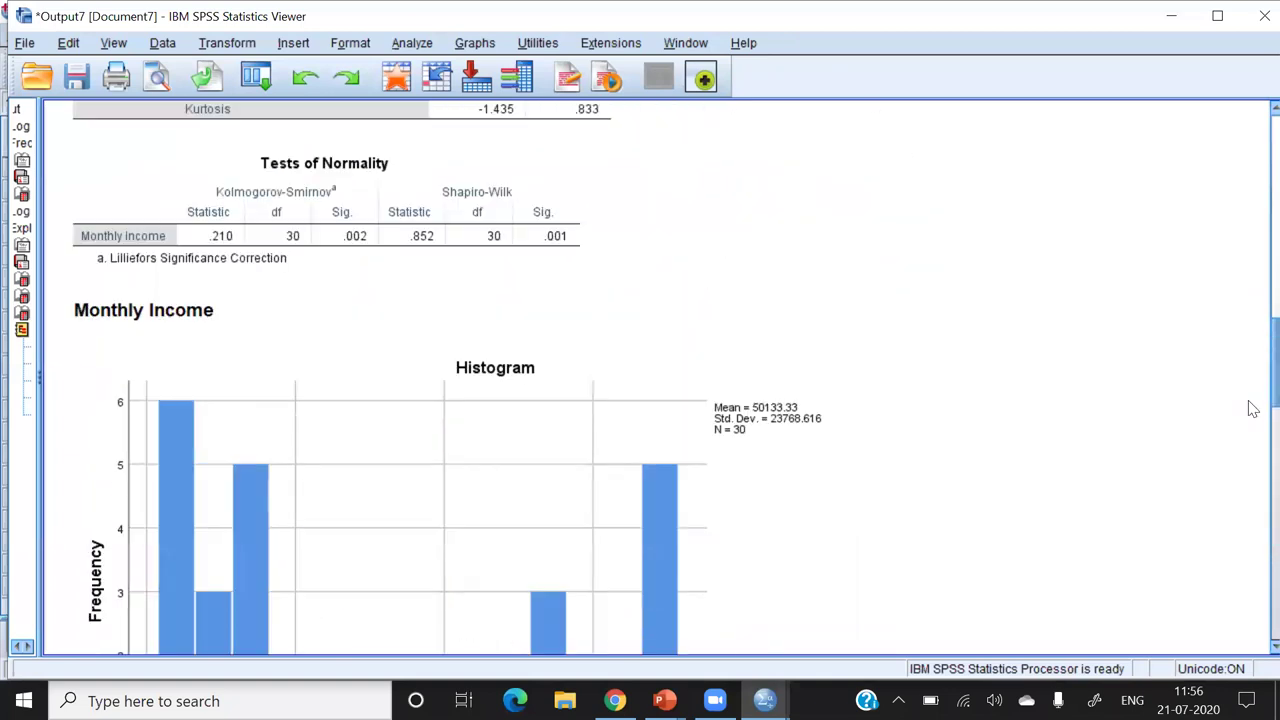
scroll(543, 332, "up", 3)
left_click(473, 410)
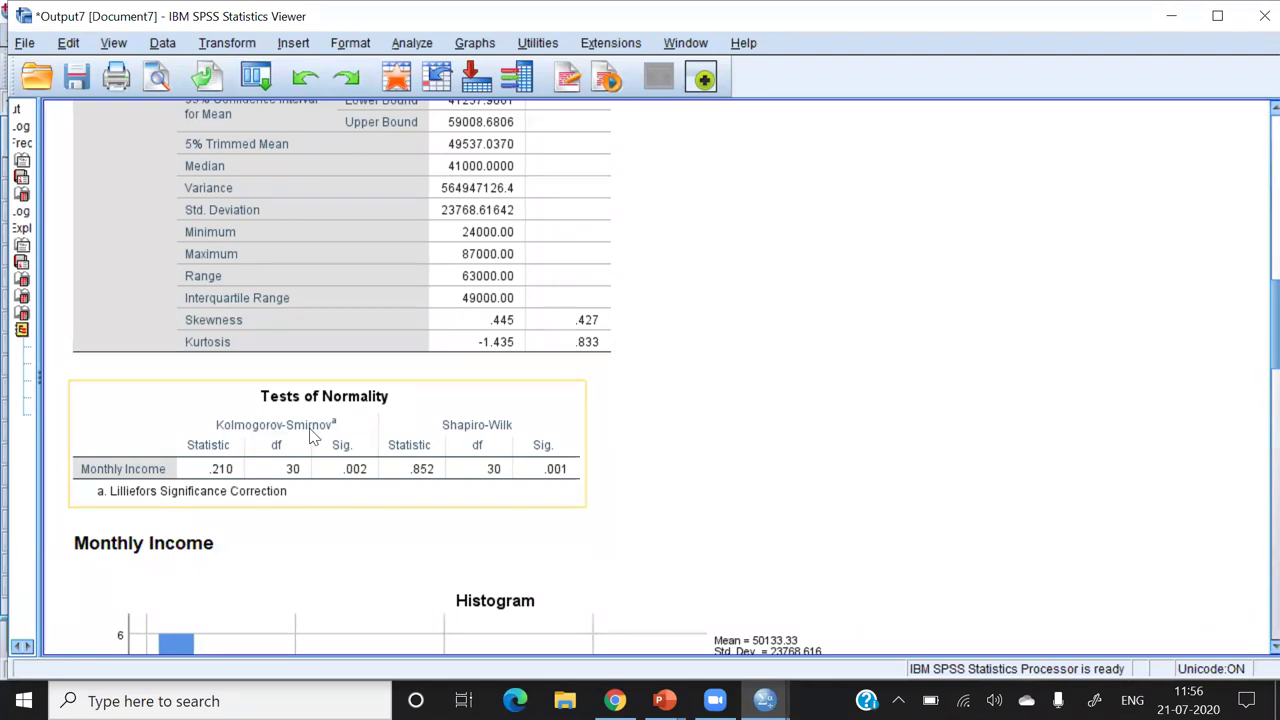
left_click(963, 192)
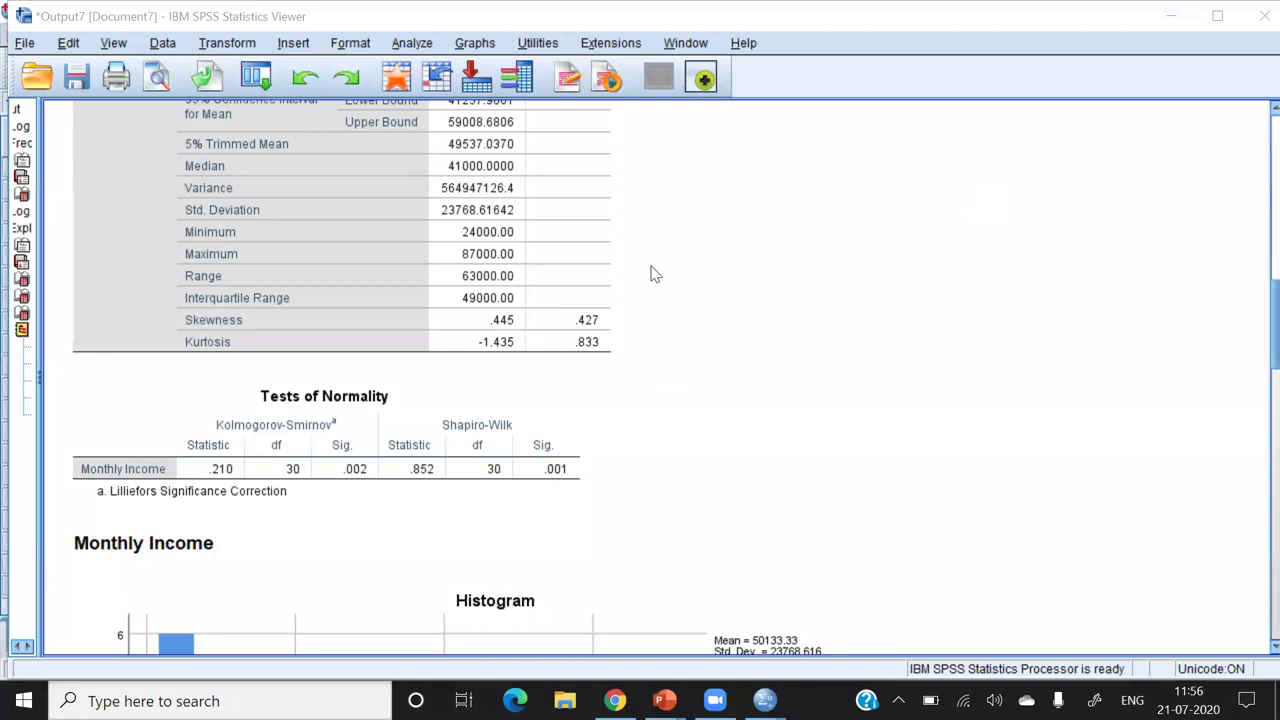
- Handwrite a circled 1 and the null hypothesis "H0: Normal Distribution exist" beside the Descriptives table
left_click_drag(608, 194, 676, 255)
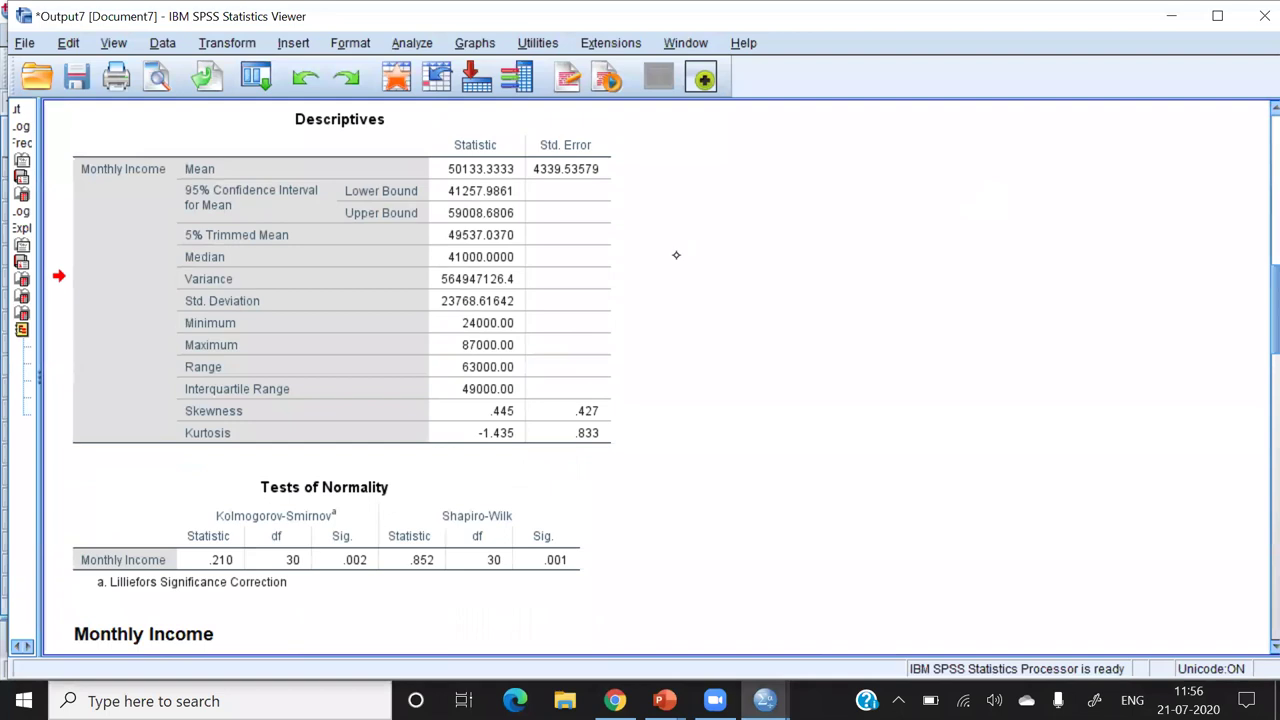
mouse_move(681, 178)
left_mouse_down()
mouse_move(766, 209)
mouse_move(787, 195)
mouse_move(840, 228)
left_mouse_up()
left_click(789, 197)
left_click(788, 221)
left_click_drag(842, 176, 872, 176)
mouse_move(890, 204)
left_mouse_down()
mouse_move(881, 190)
mouse_move(917, 220)
mouse_move(966, 200)
mouse_move(968, 218)
left_mouse_up()
mouse_move(832, 250)
left_mouse_down()
mouse_move(826, 297)
mouse_move(866, 248)
mouse_move(884, 284)
mouse_move(942, 238)
mouse_move(968, 272)
mouse_move(990, 256)
left_mouse_up()
mouse_move(848, 338)
left_mouse_down()
mouse_move(898, 331)
mouse_move(941, 295)
mouse_move(978, 285)
left_mouse_up()
- Circle the two Sig. values in the Tests of Normality table and handwrite "p < 0.05" below the hypothesis
left_click_drag(543, 520, 556, 510)
left_click_drag(372, 502, 380, 508)
left_click_drag(731, 462, 730, 490)
left_click_drag(819, 428, 825, 505)
left_click_drag(858, 448, 891, 464)
mouse_move(918, 424)
left_mouse_down()
mouse_move(965, 418)
mouse_move(937, 465)
left_mouse_up()
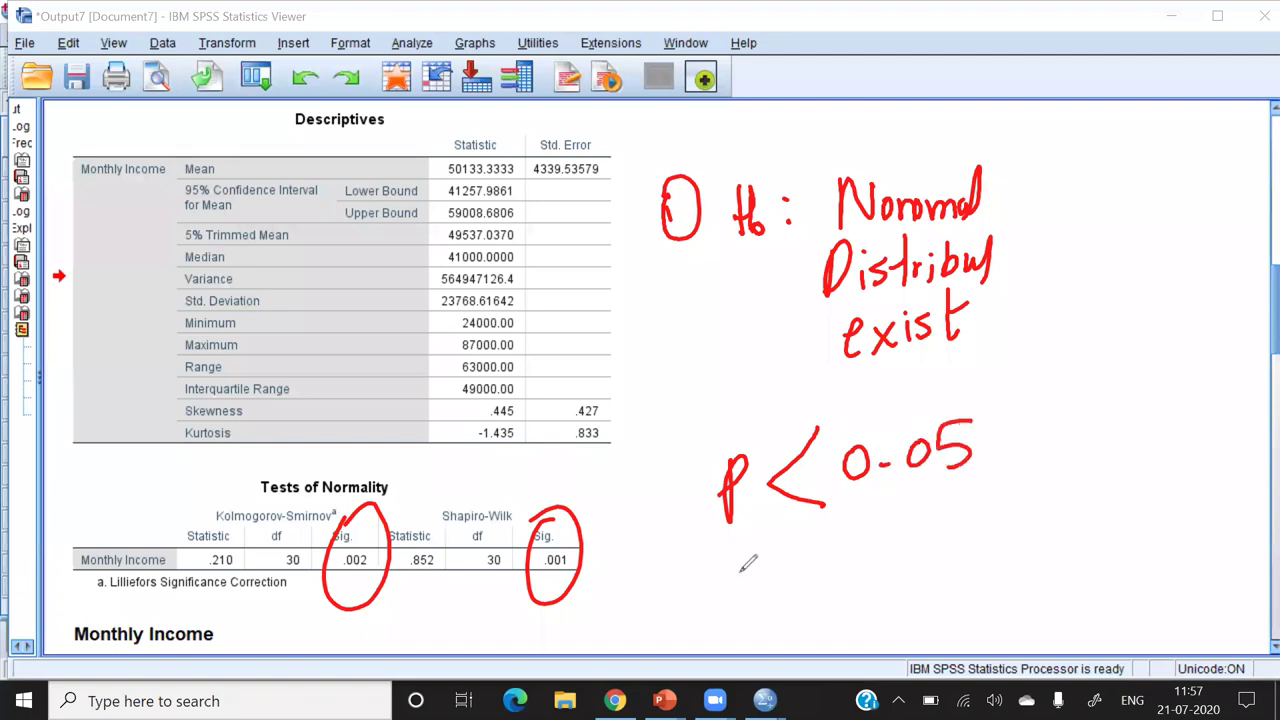
- Handwrite the conclusion "H0 Rejected" below the p-value condition
left_click_drag(720, 548, 718, 616)
mouse_move(746, 550)
left_mouse_down()
mouse_move(744, 612)
mouse_move(767, 586)
left_mouse_up()
mouse_move(842, 540)
left_mouse_down()
mouse_move(840, 598)
mouse_move(852, 530)
mouse_move(874, 569)
mouse_move(912, 532)
mouse_move(977, 521)
mouse_move(995, 540)
mouse_move(1018, 475)
left_mouse_up()
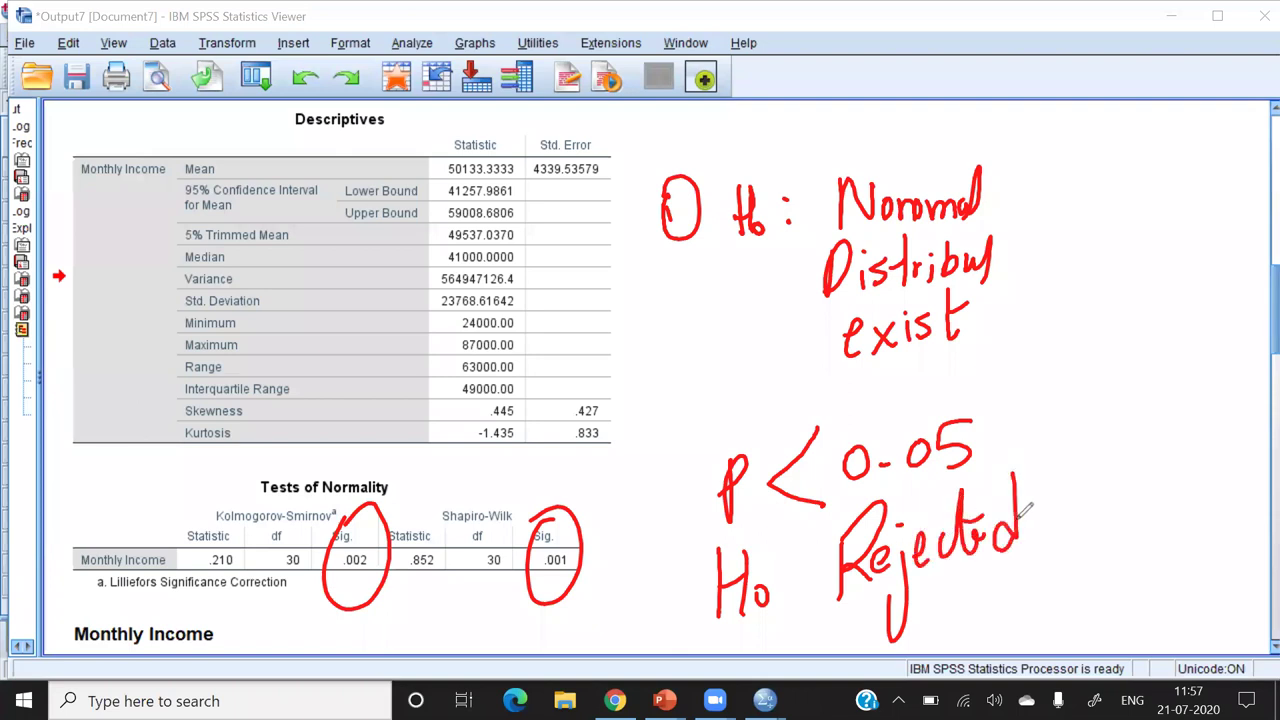